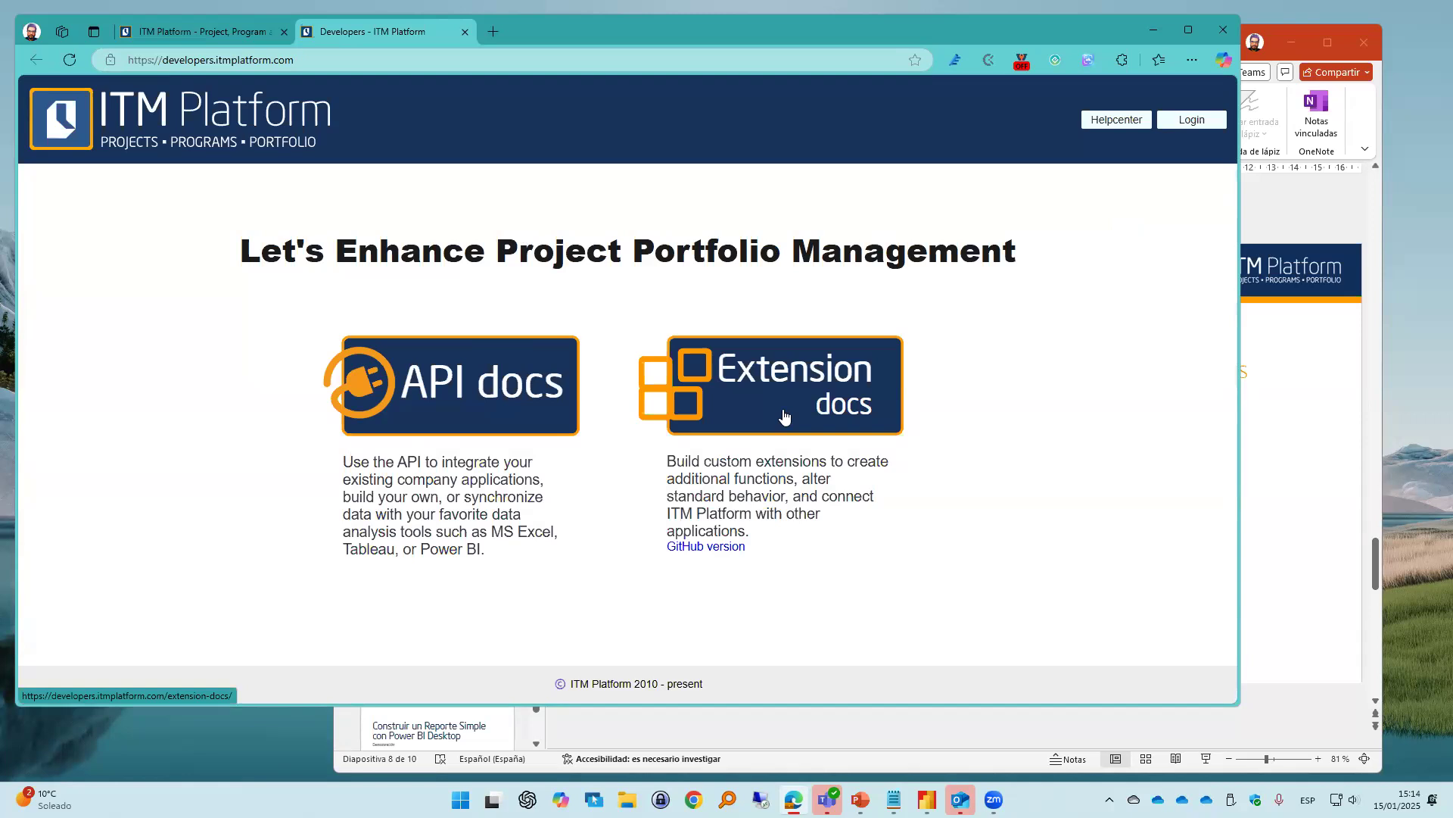
Open the API docs and examine the version 2 host URL endpoint
left_click(472, 415)
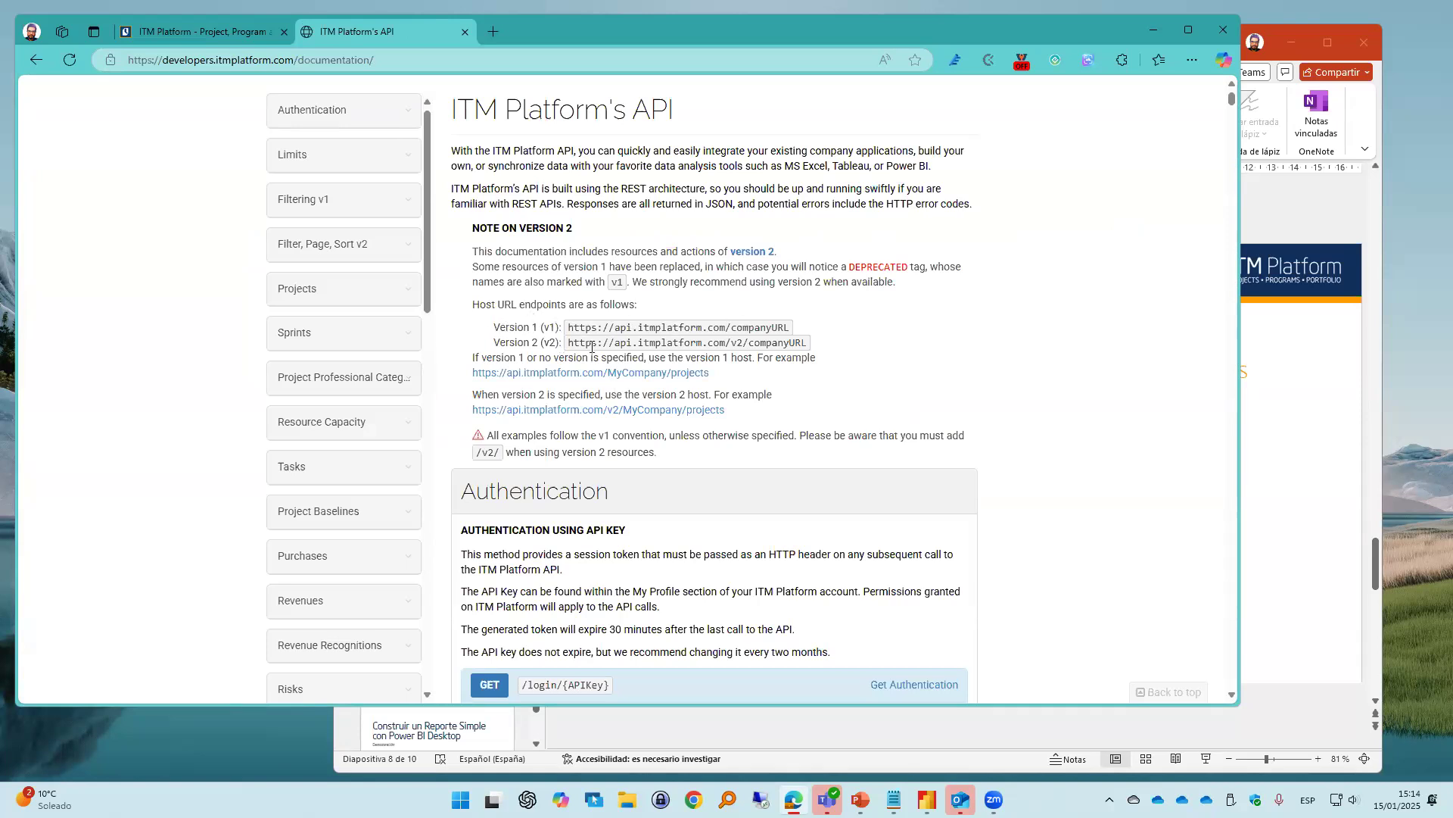
left_click_drag(615, 342, 637, 343)
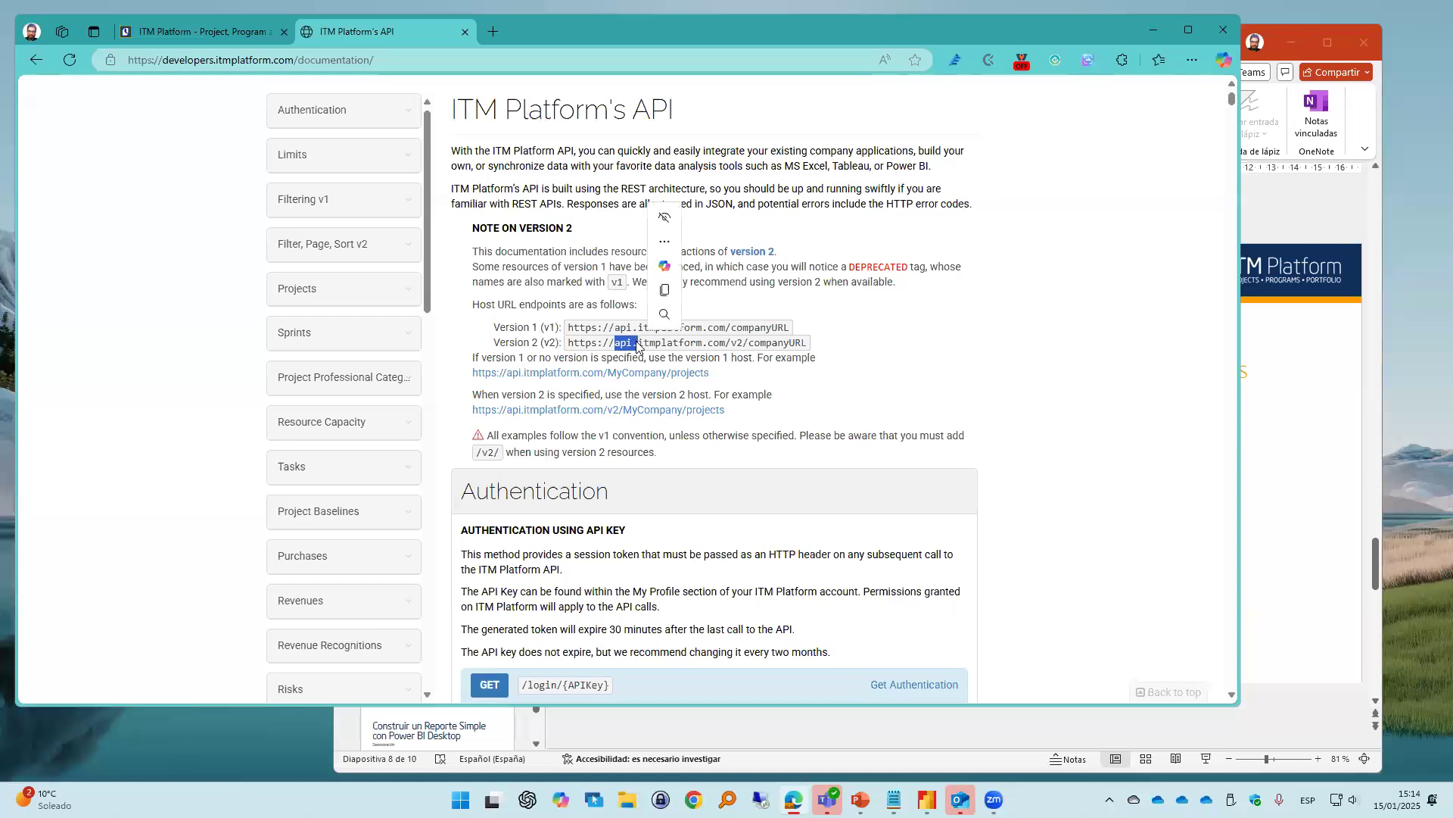
left_click(636, 343)
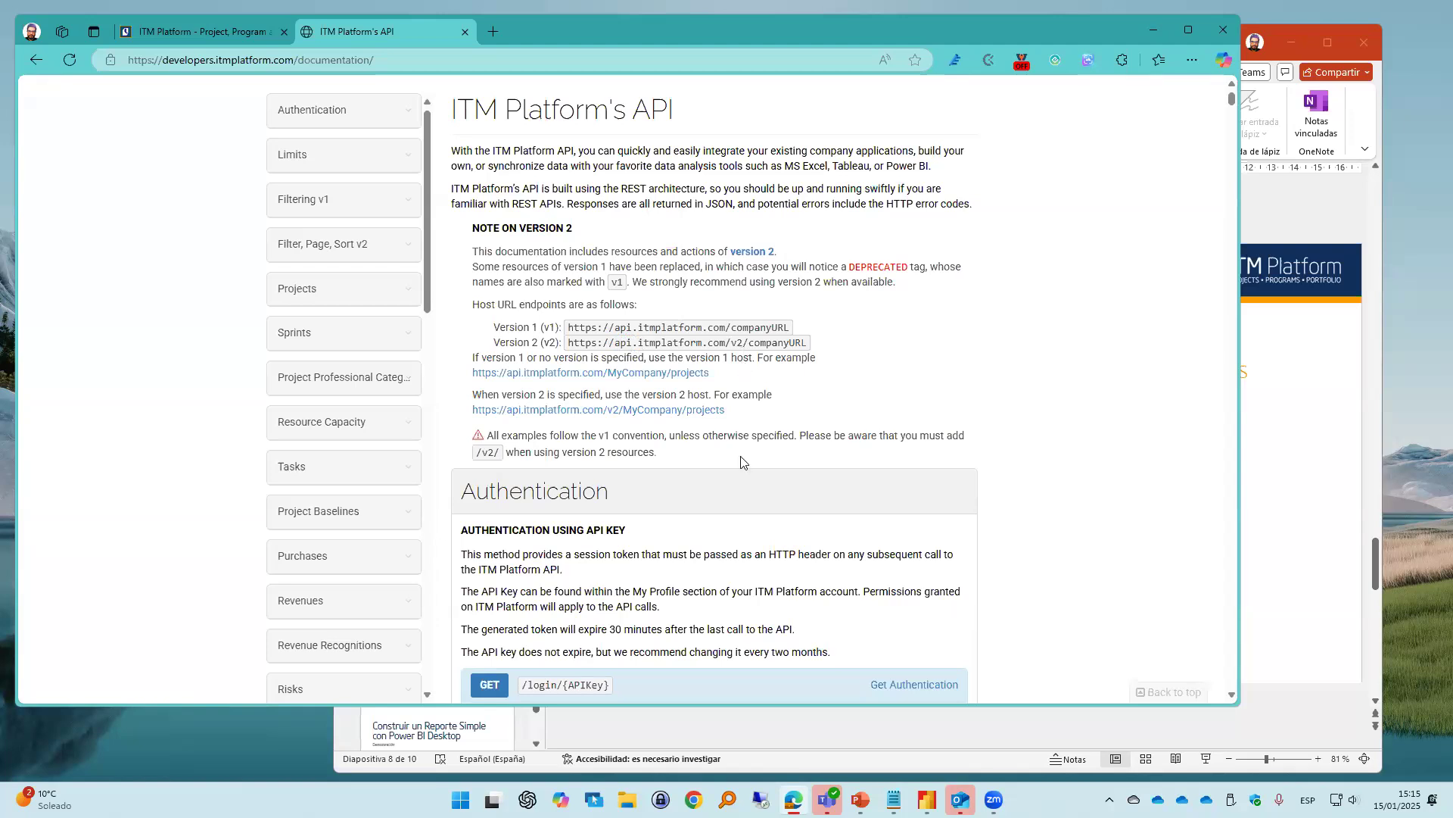
Examine the GET /login/{APIKey} endpoint under Authentication, showing its request headers and collapsing them again
scroll(741, 461, "down", 3)
left_click(596, 457)
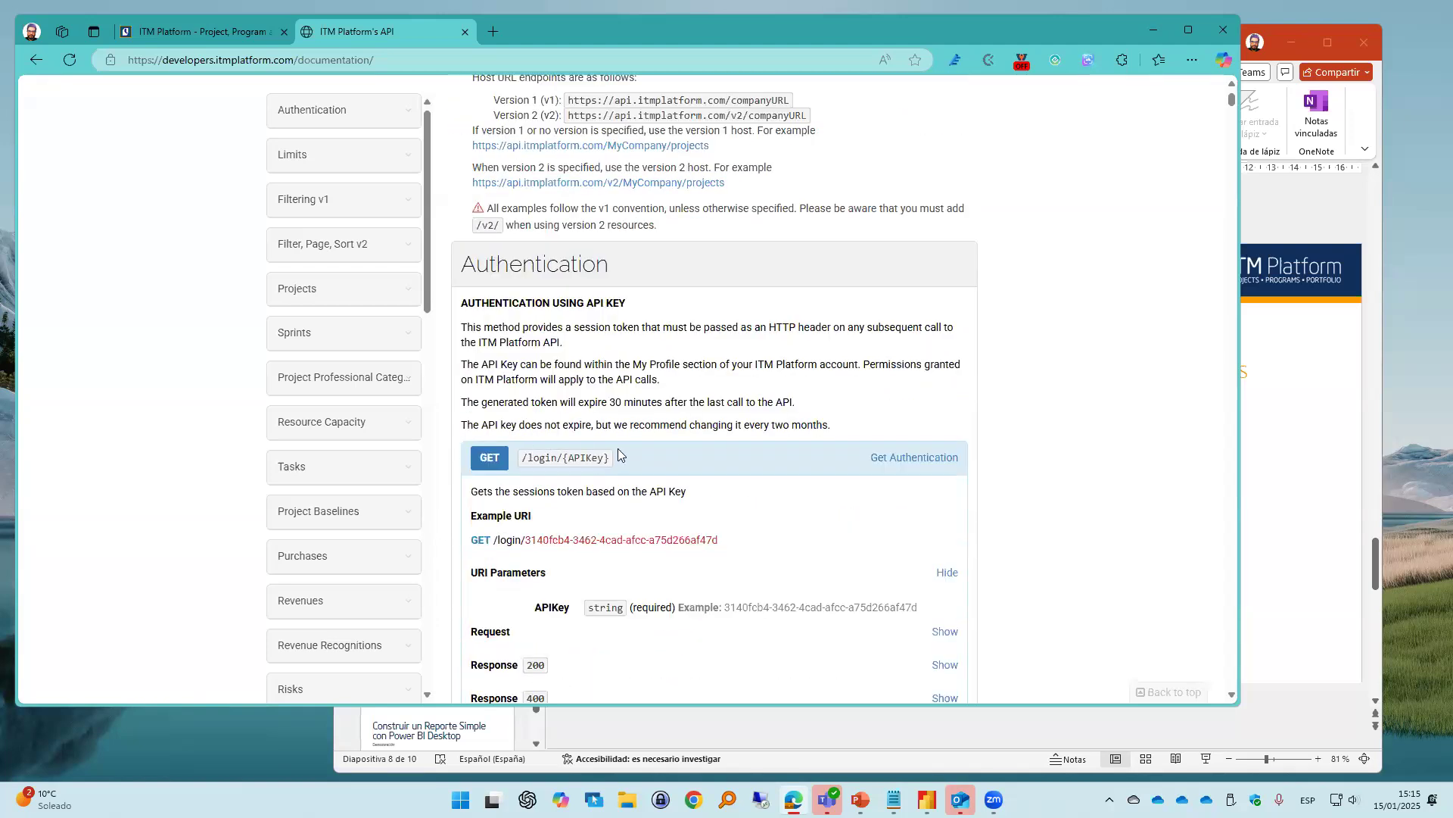
scroll(617, 454, "down", 2)
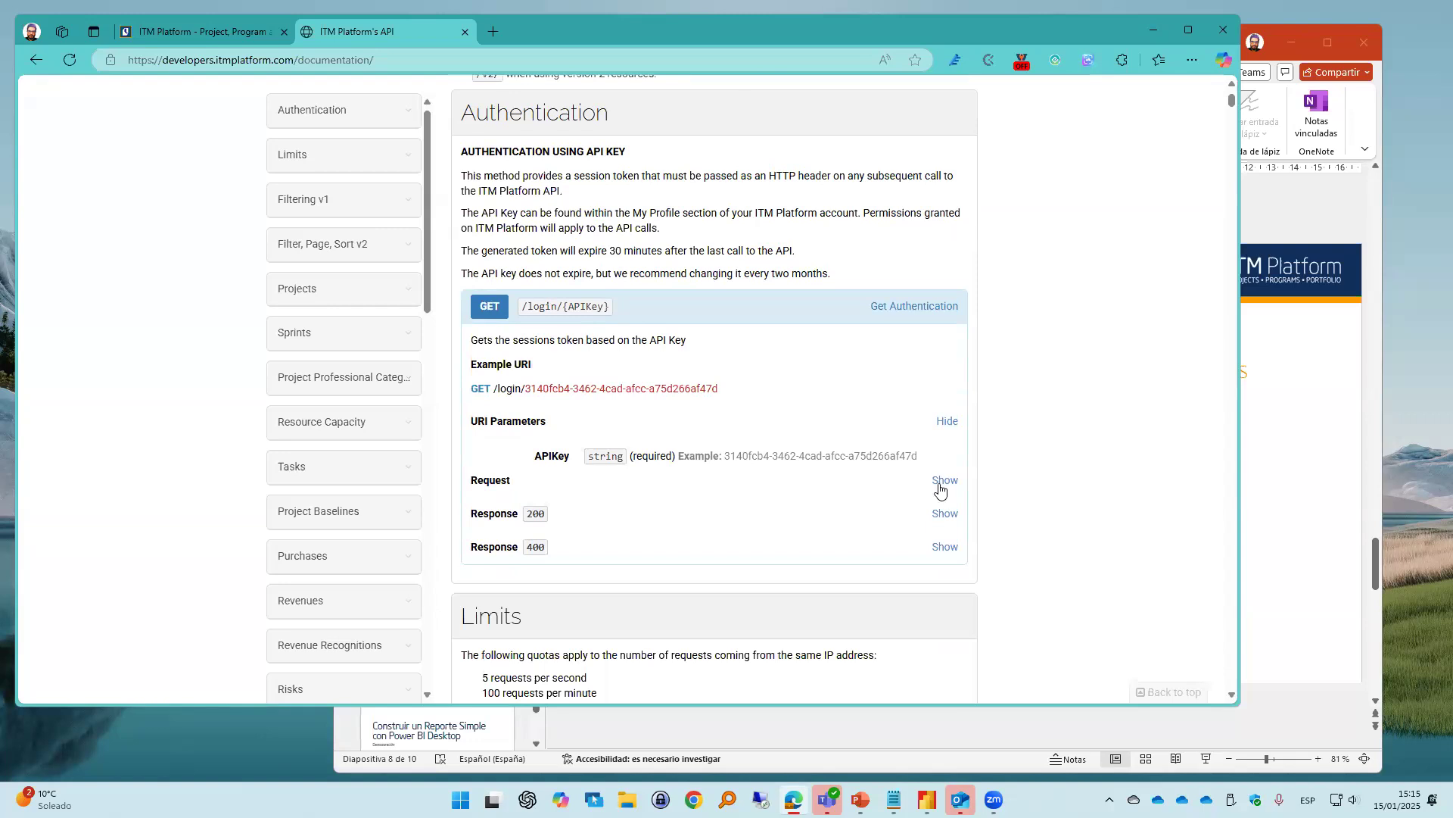
left_click(939, 487)
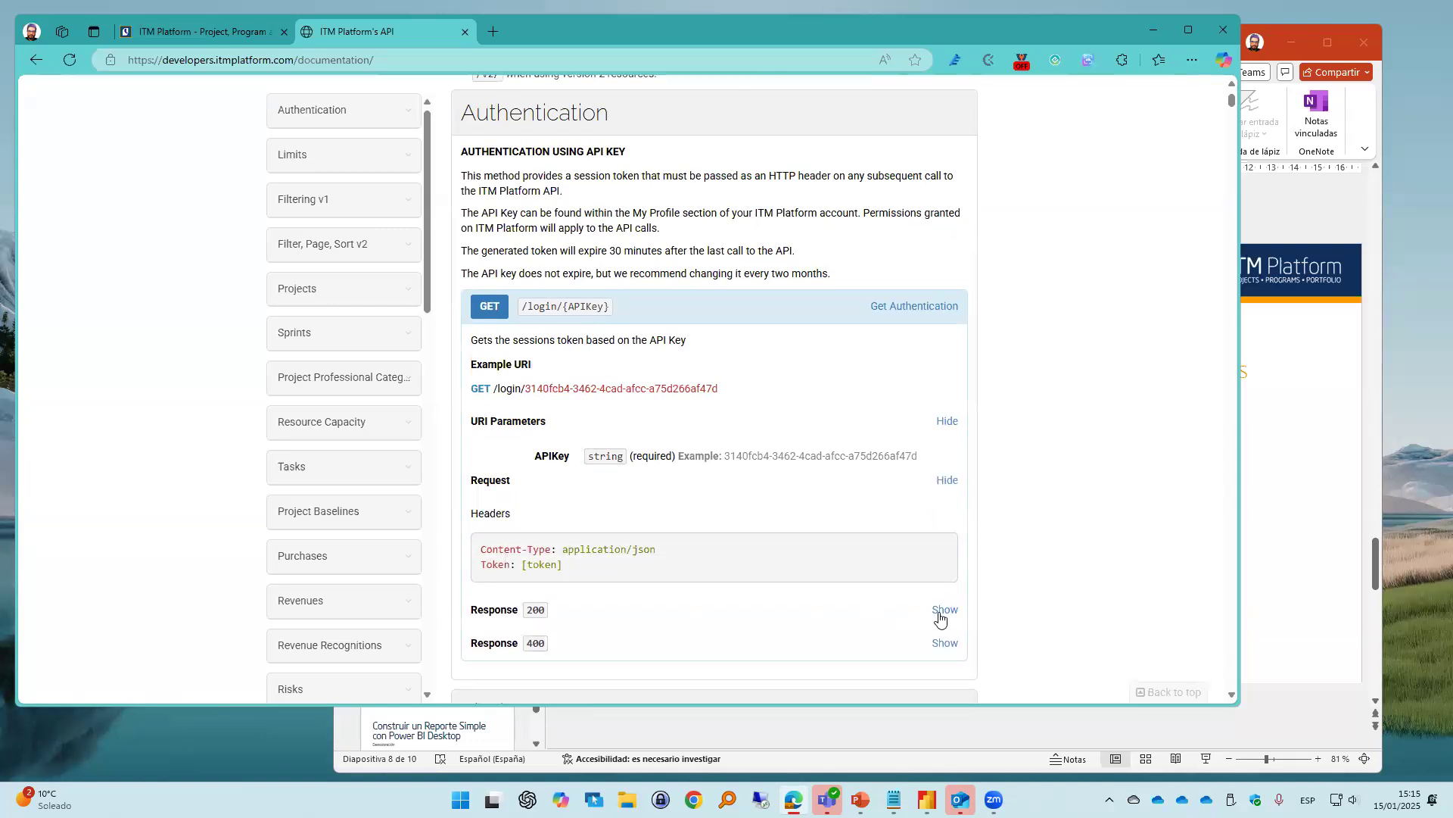
left_click(948, 483)
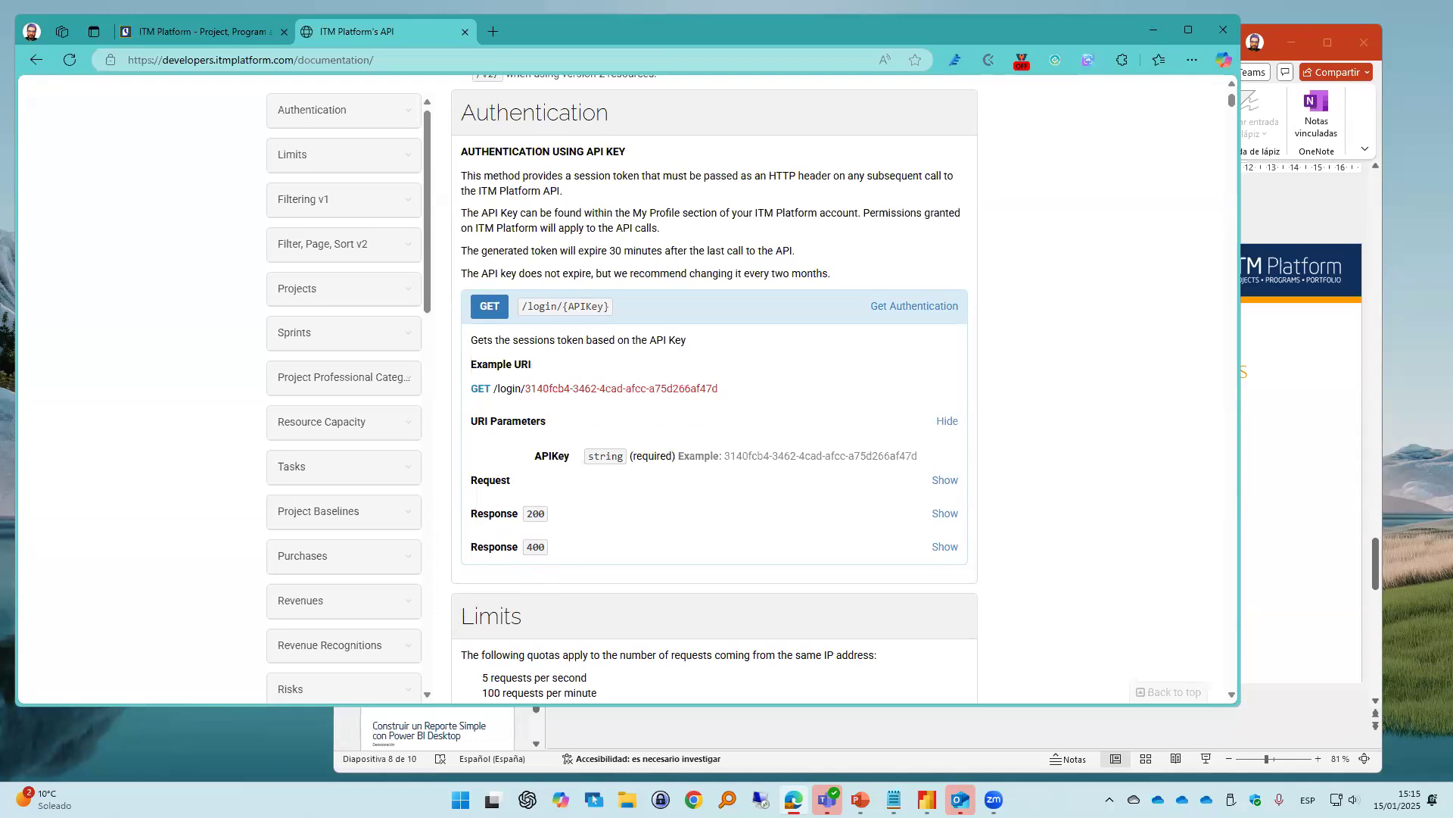
key("ctrl+2")
mouse_move(446, 466)
left_mouse_down()
mouse_move(958, 507)
mouse_move(1010, 529)
mouse_move(1034, 482)
left_mouse_up()
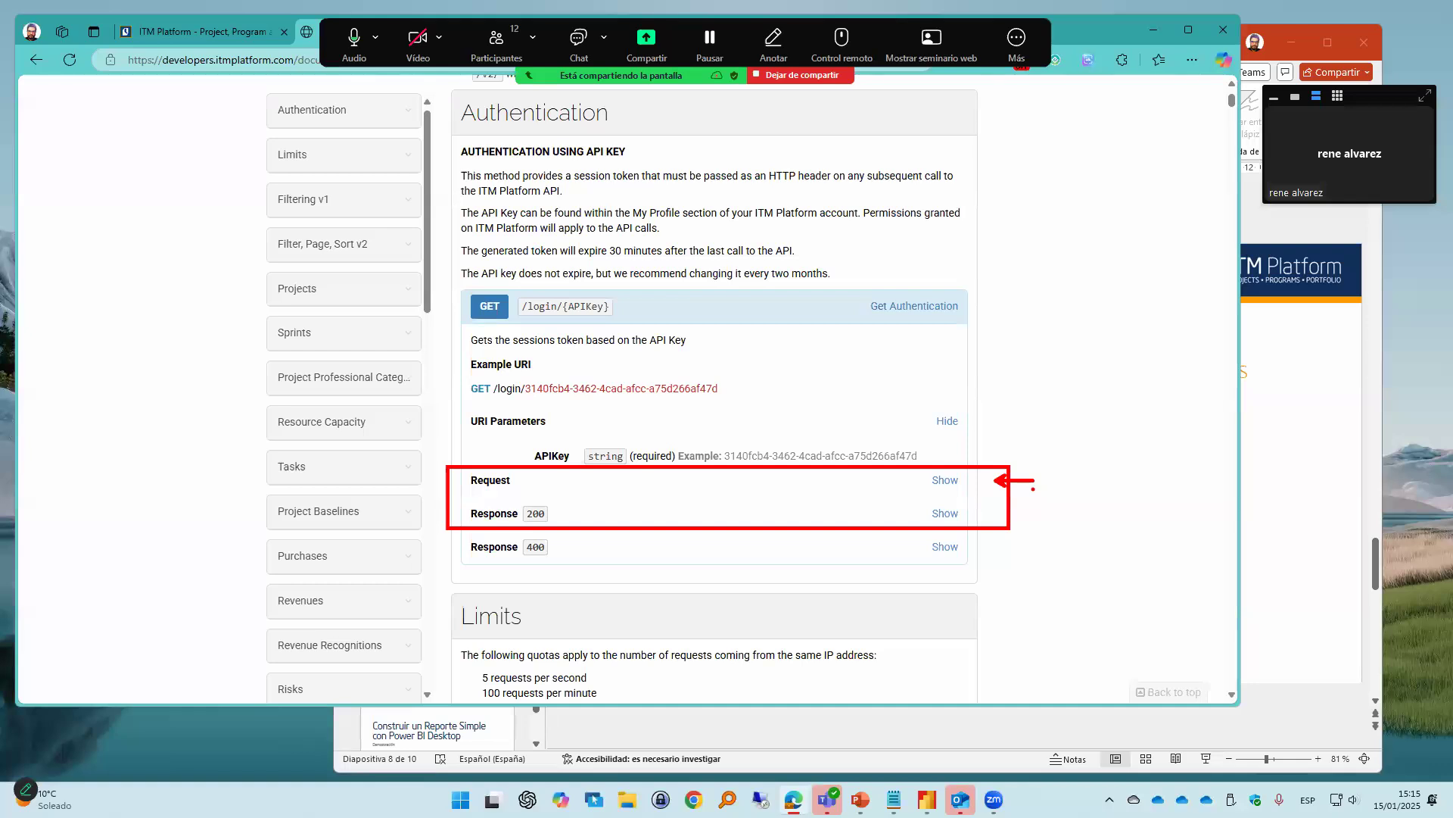
key("Escape")
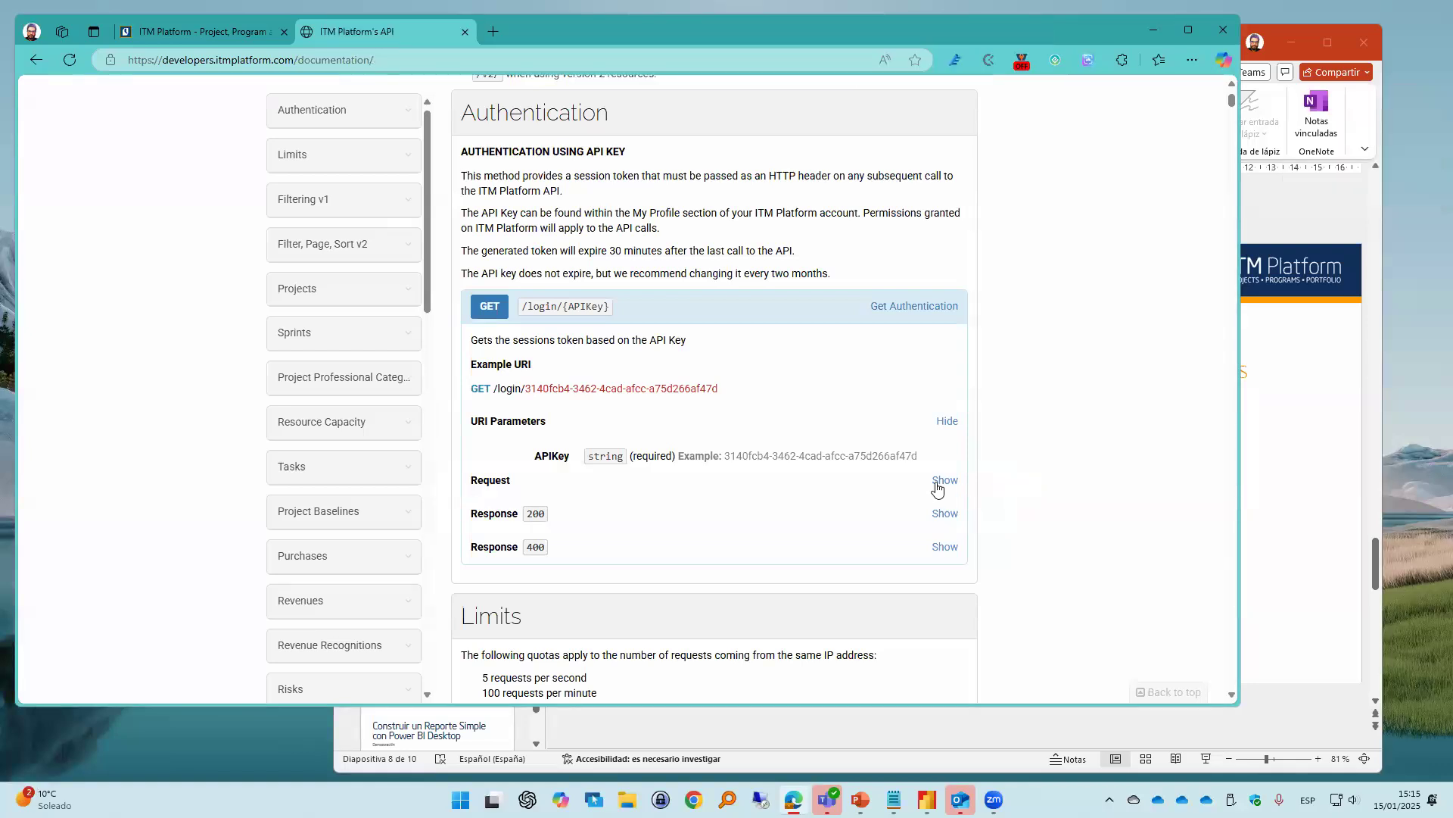
left_click(938, 485)
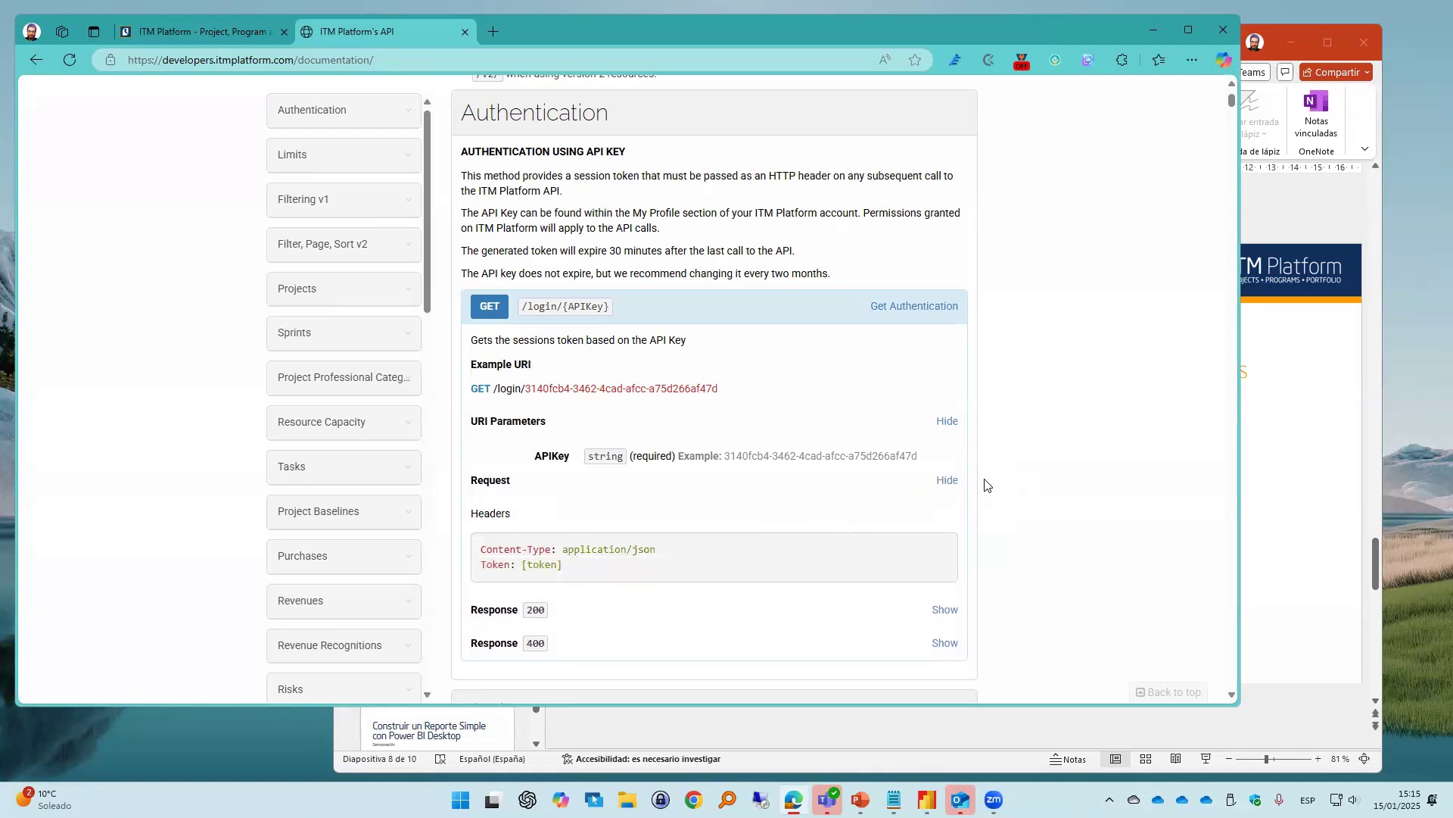
left_click(947, 481)
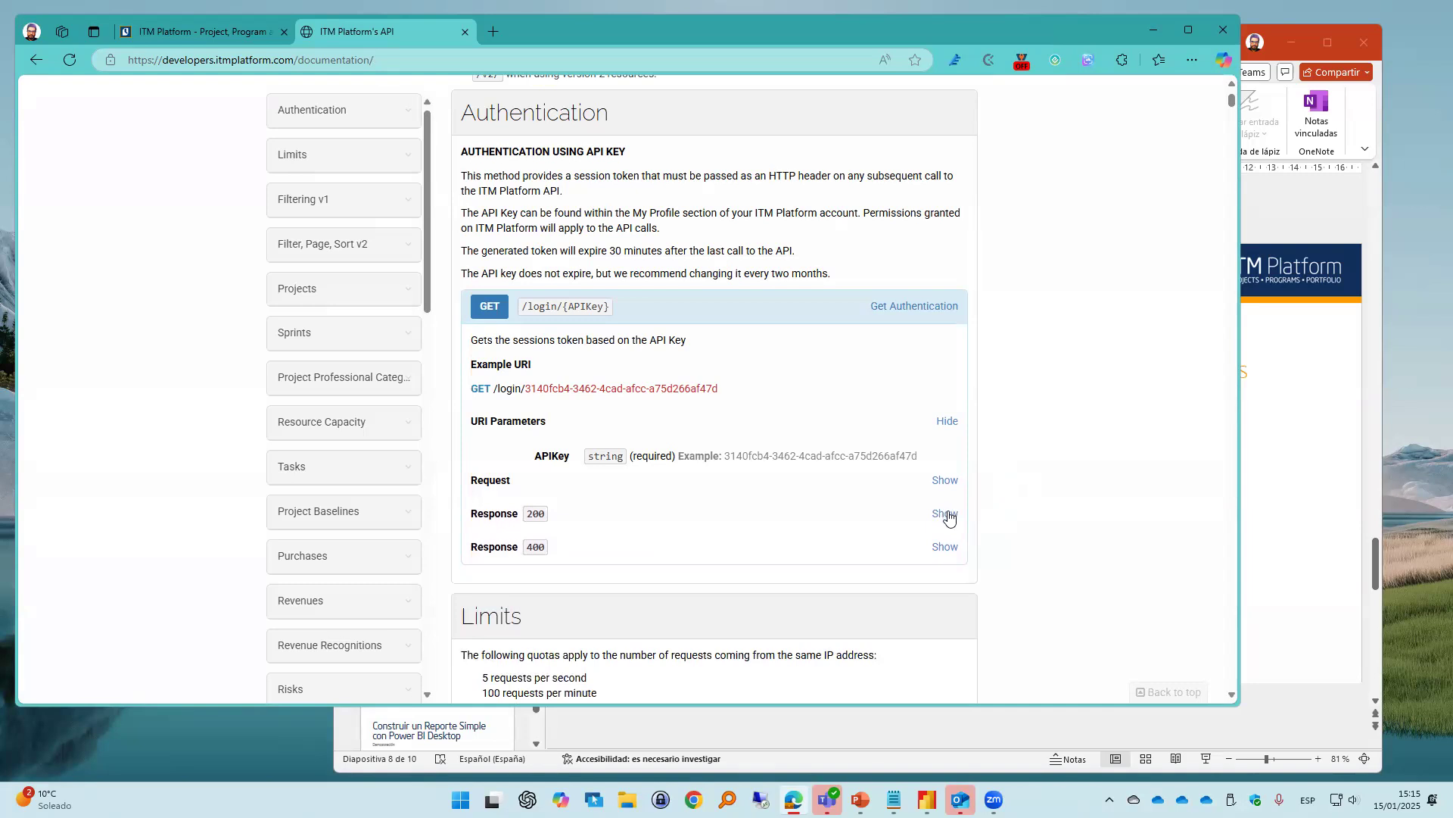
Show the login endpoint's Response 200 and examine the JSON body it returns
left_click(944, 513)
triple_click(536, 515)
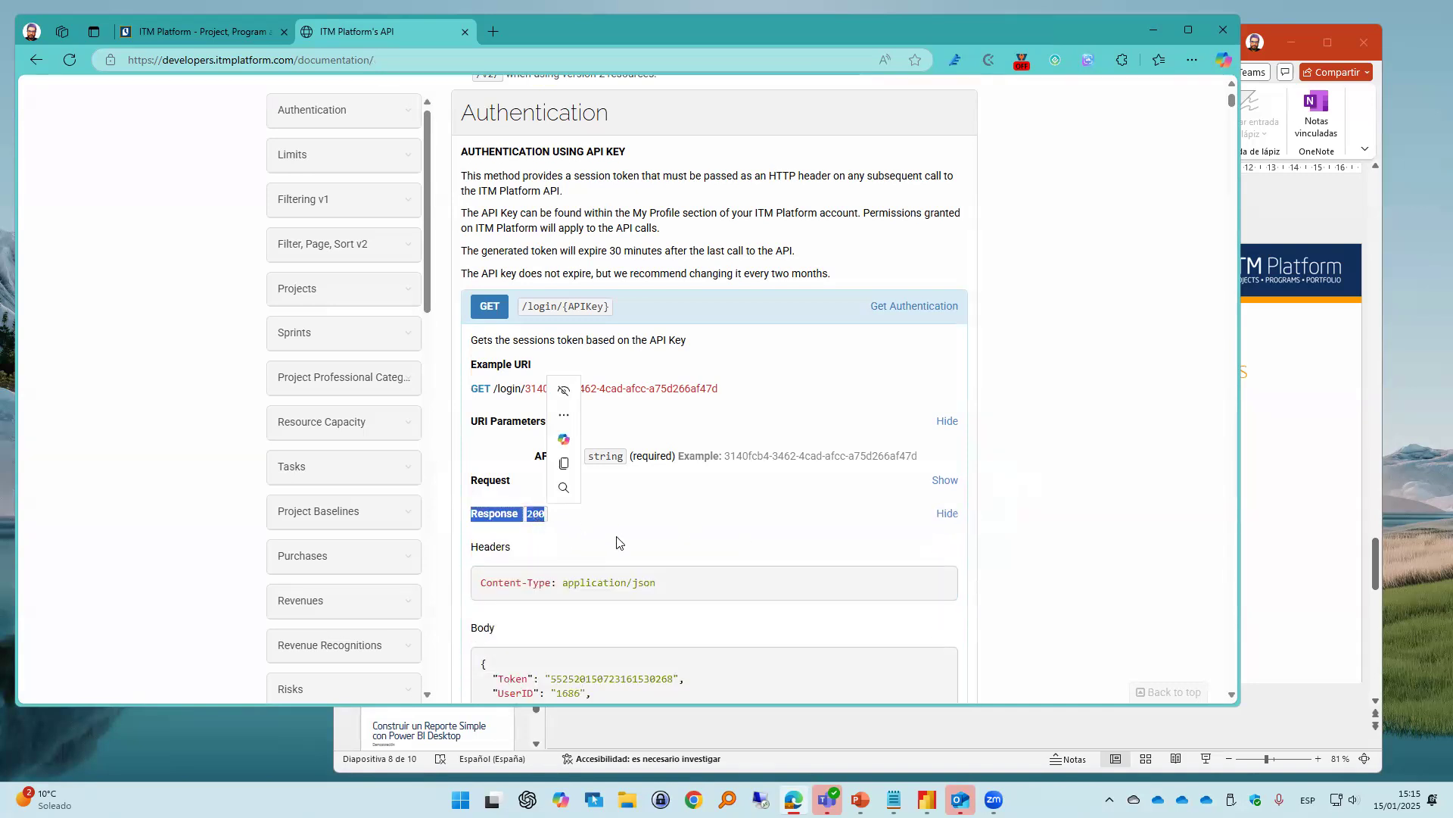
scroll(1048, 524, "down", 2)
left_click(1048, 523)
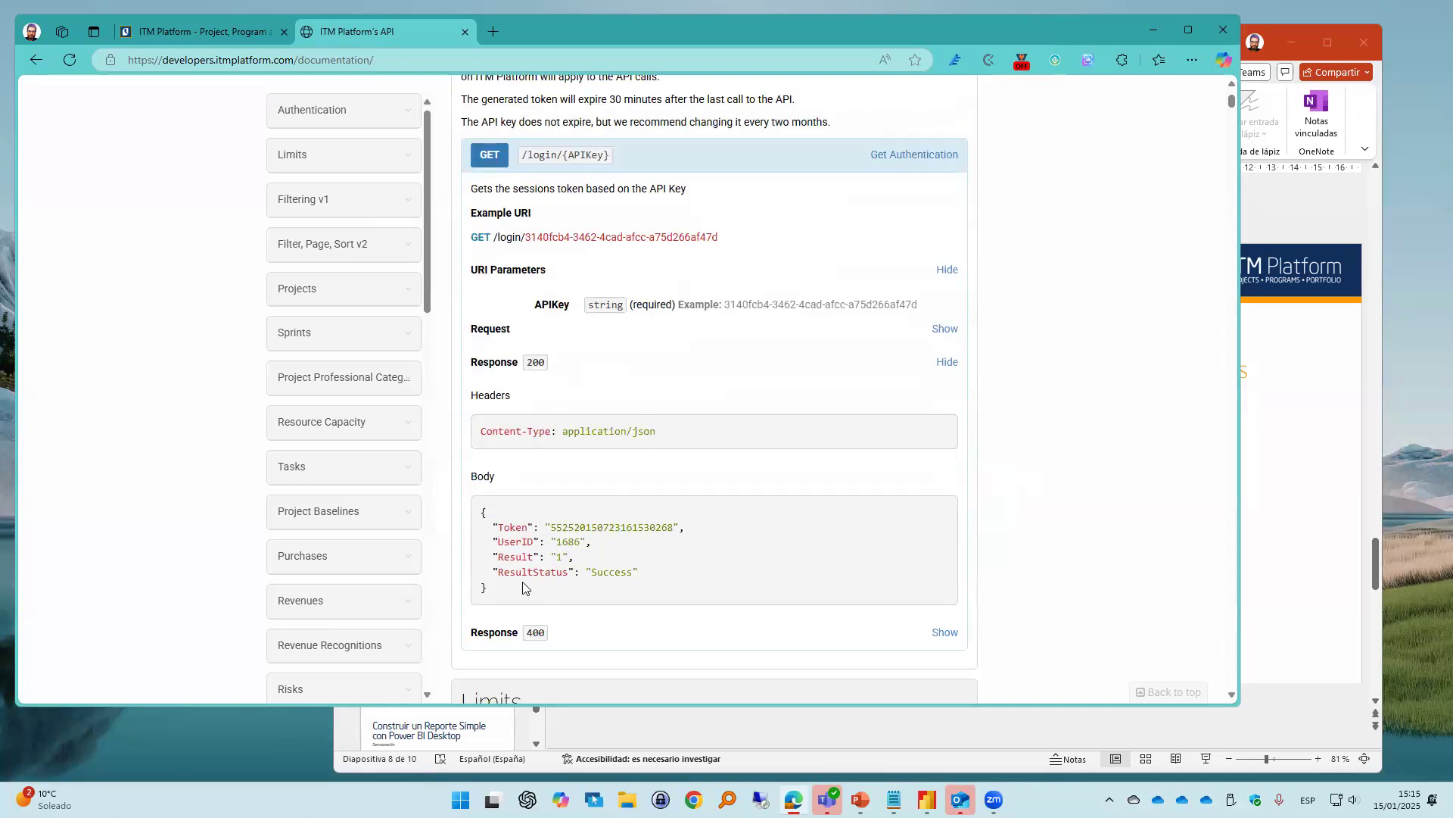
left_click_drag(515, 588, 474, 523)
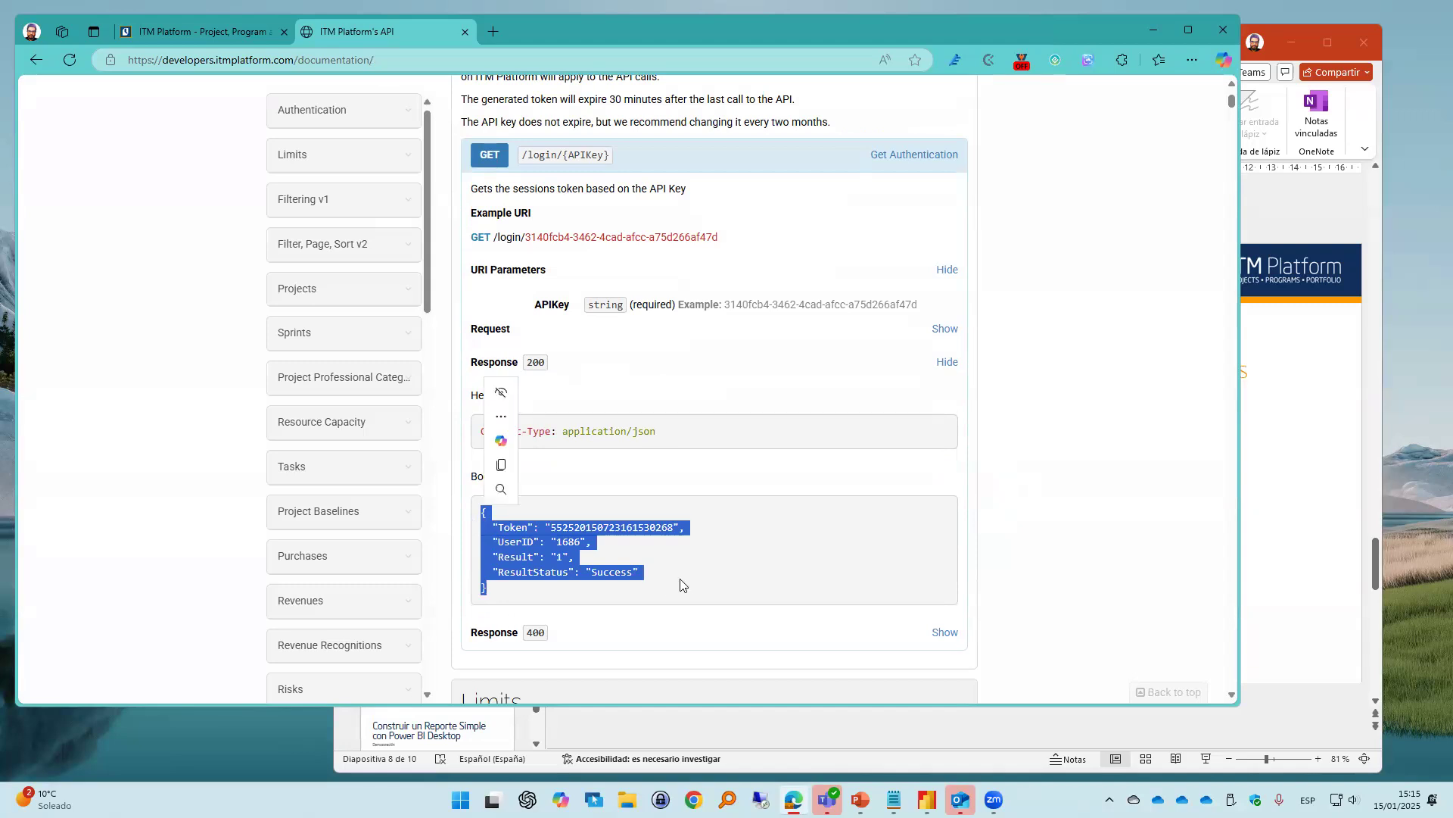
left_click(635, 592)
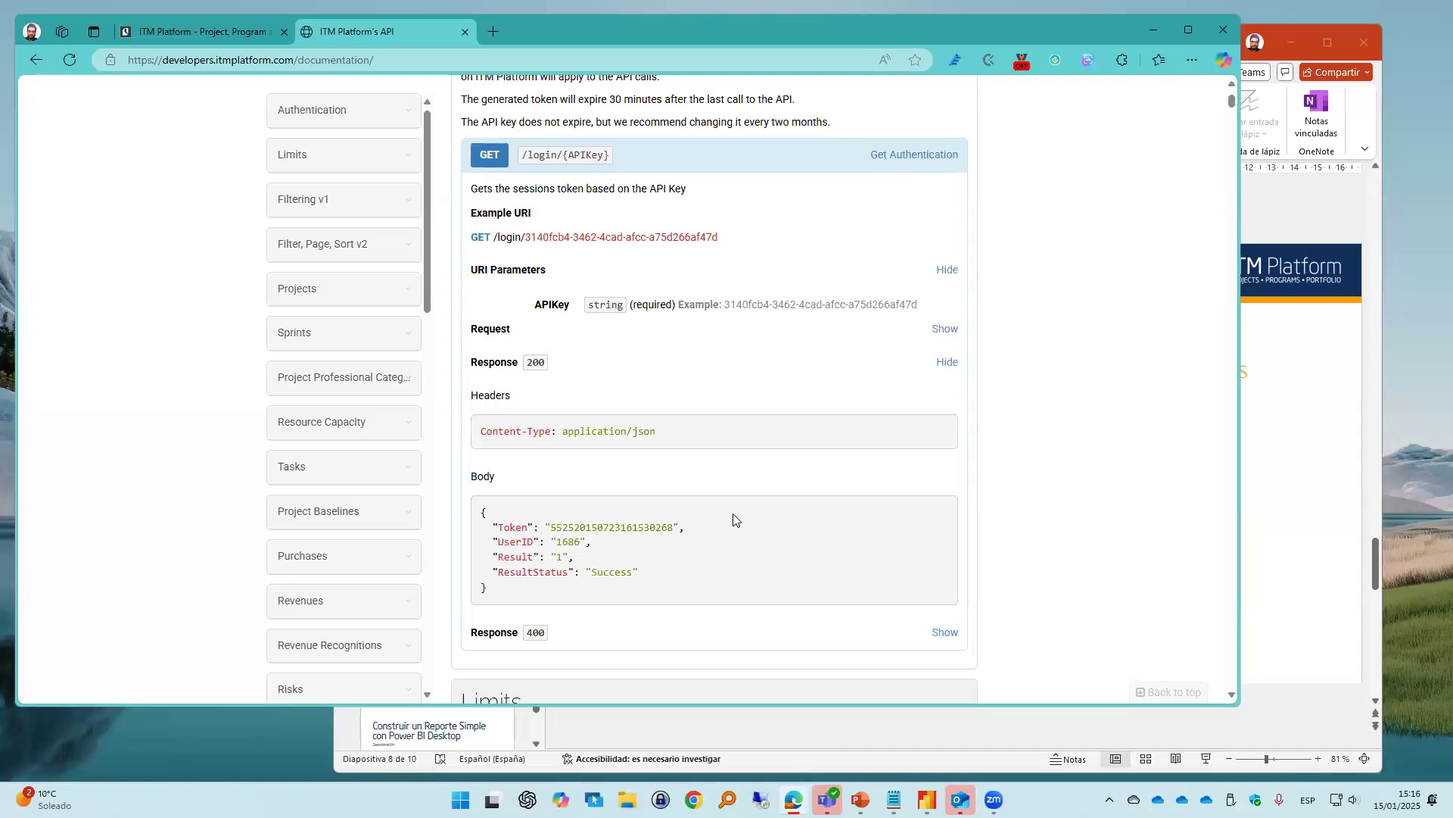
Go to Get Projects v2 in the Projects documentation and examine the POST /projects/search endpoint
left_click(375, 293)
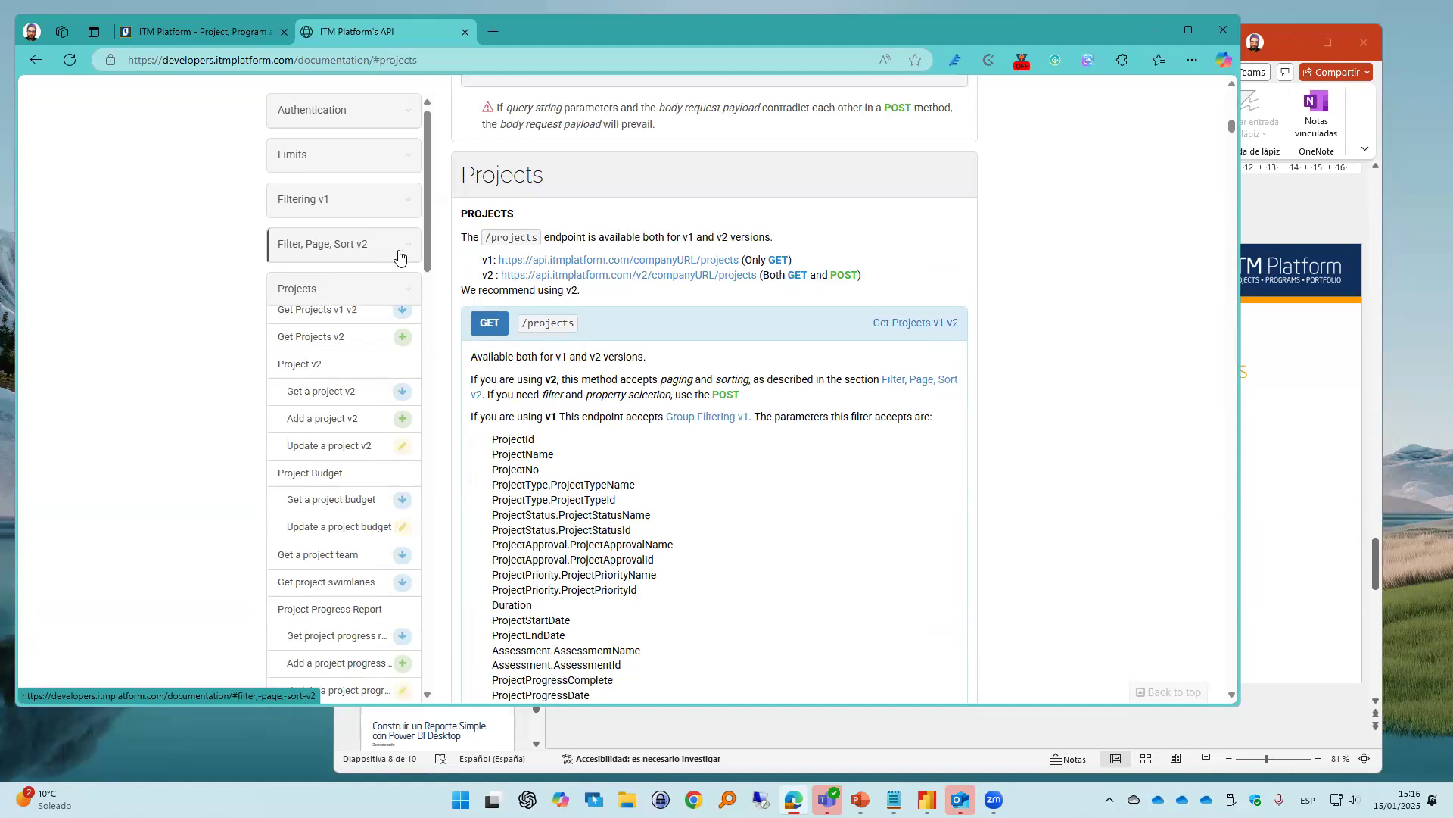
scroll(427, 246, "down", 2)
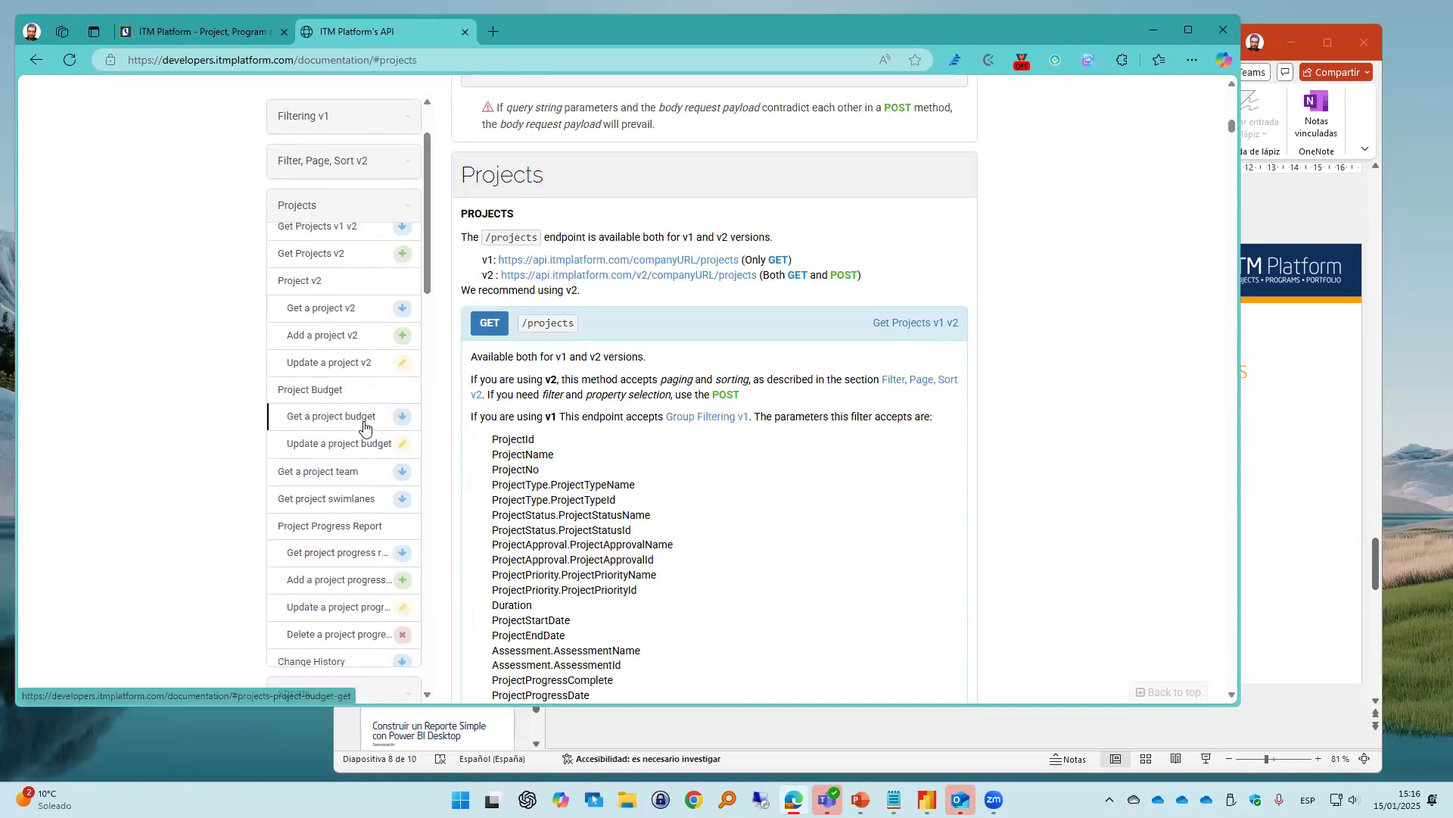
left_click(355, 259)
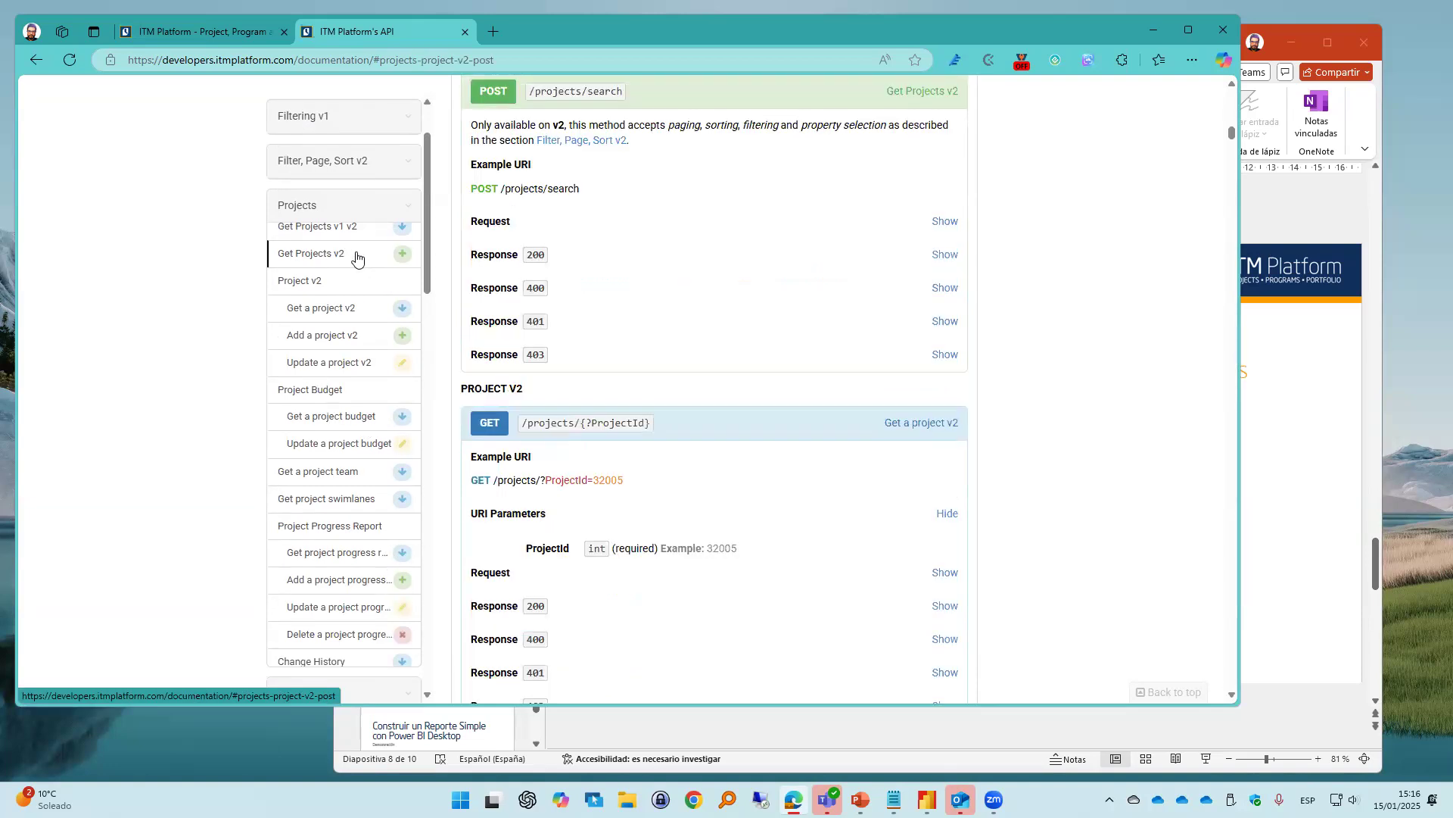
scroll(564, 305, "up", 1)
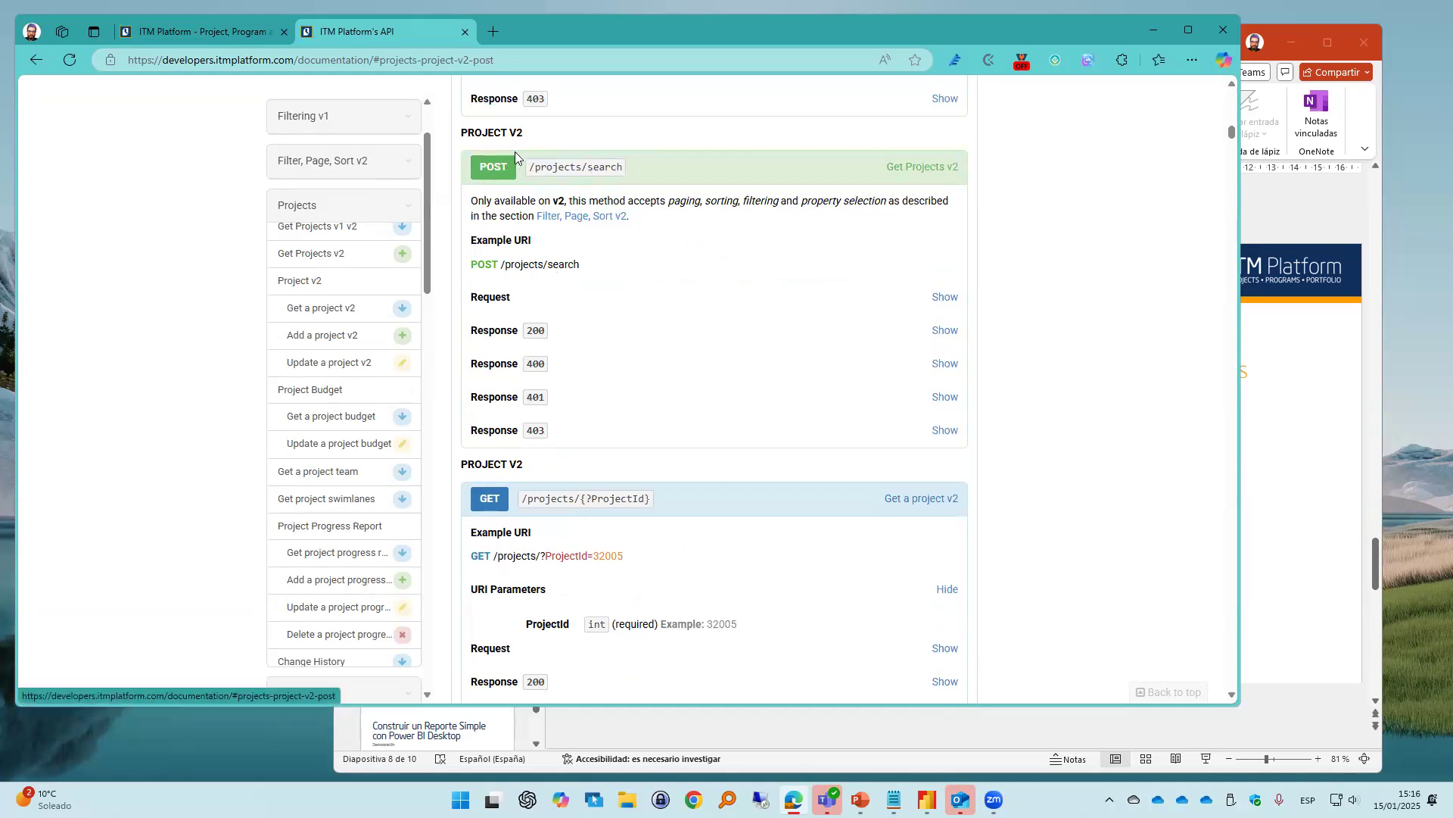
left_click_drag(533, 166, 622, 171)
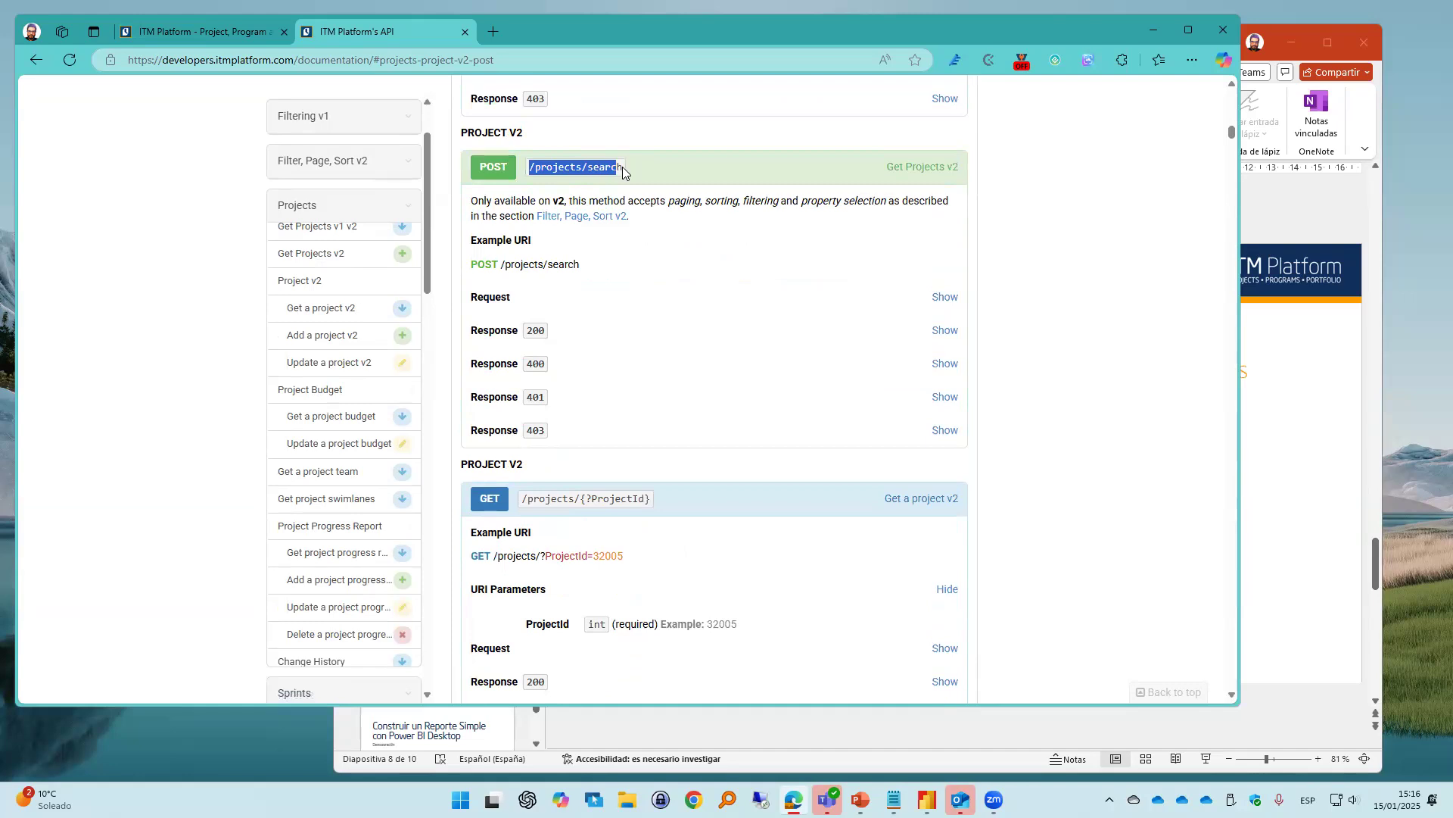
left_click(680, 232)
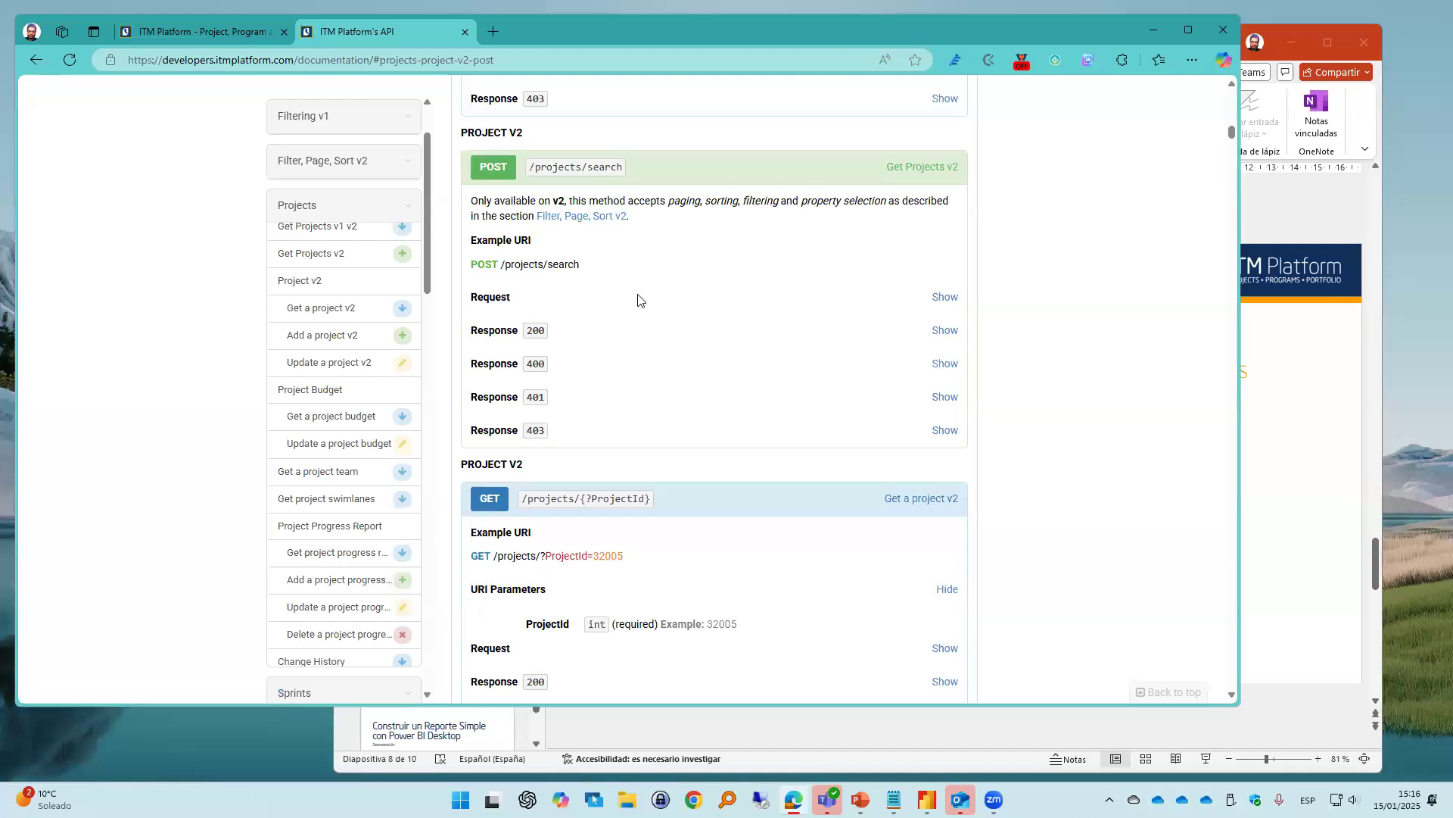
Examine the request headers and filter body of POST /projects/search, including the token header, then collapse the request
left_click(943, 298)
scroll(967, 330, "down", 1)
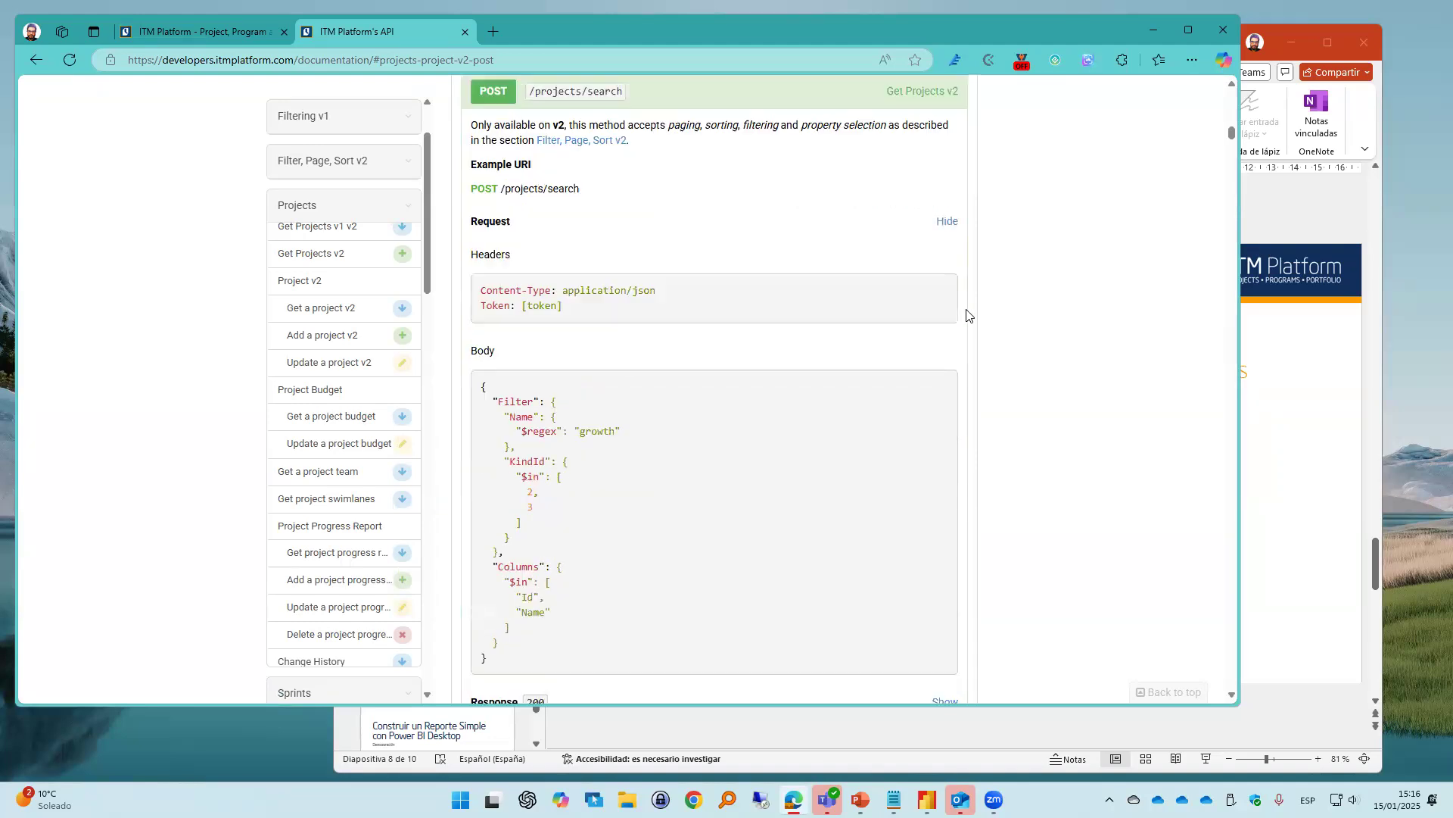
scroll(971, 323, "down", 1)
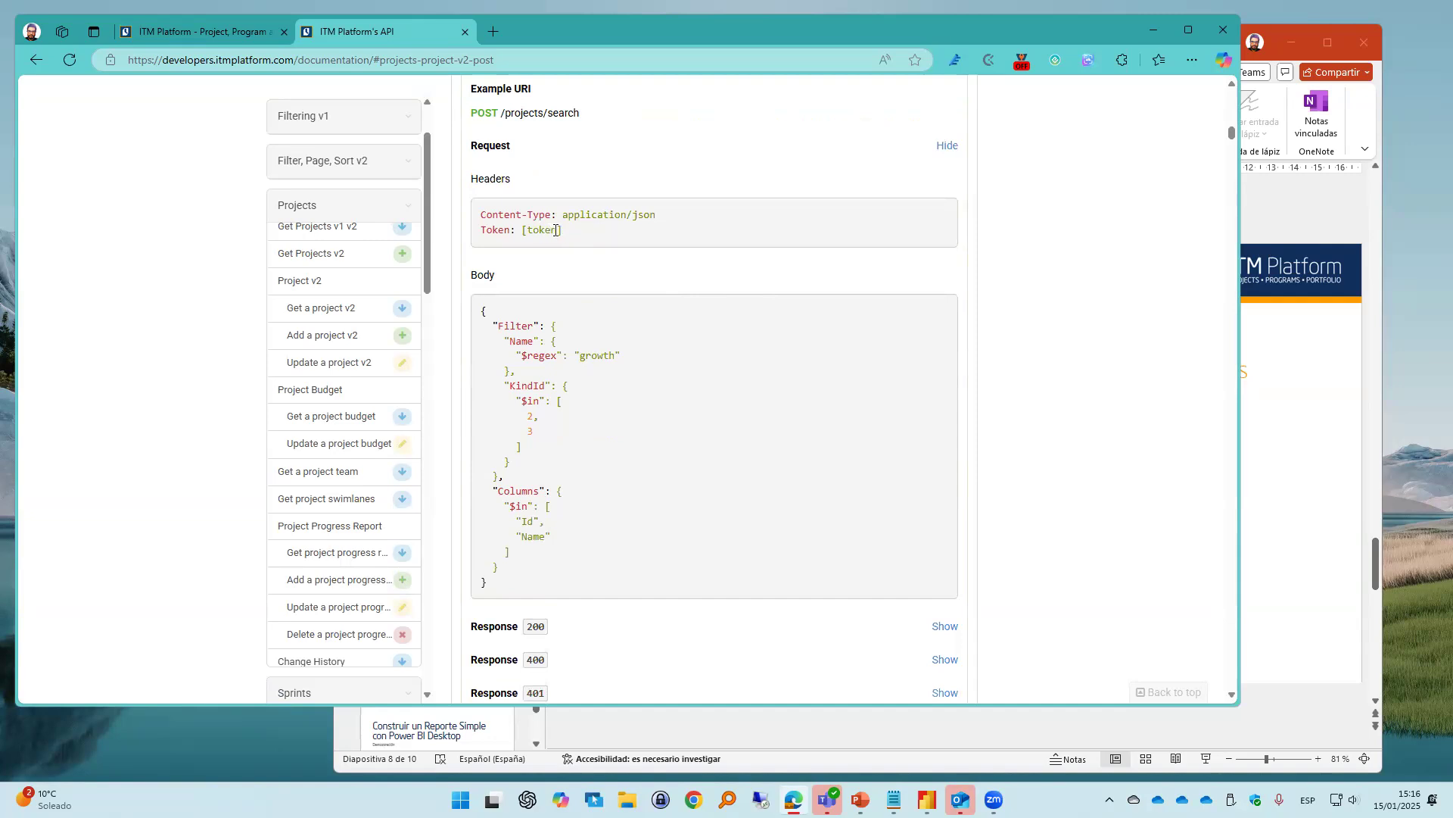
left_click_drag(563, 230, 521, 231)
left_click(943, 150)
Show Response 200 of POST /projects/search and examine its content type and the project fields in the body
left_click(943, 181)
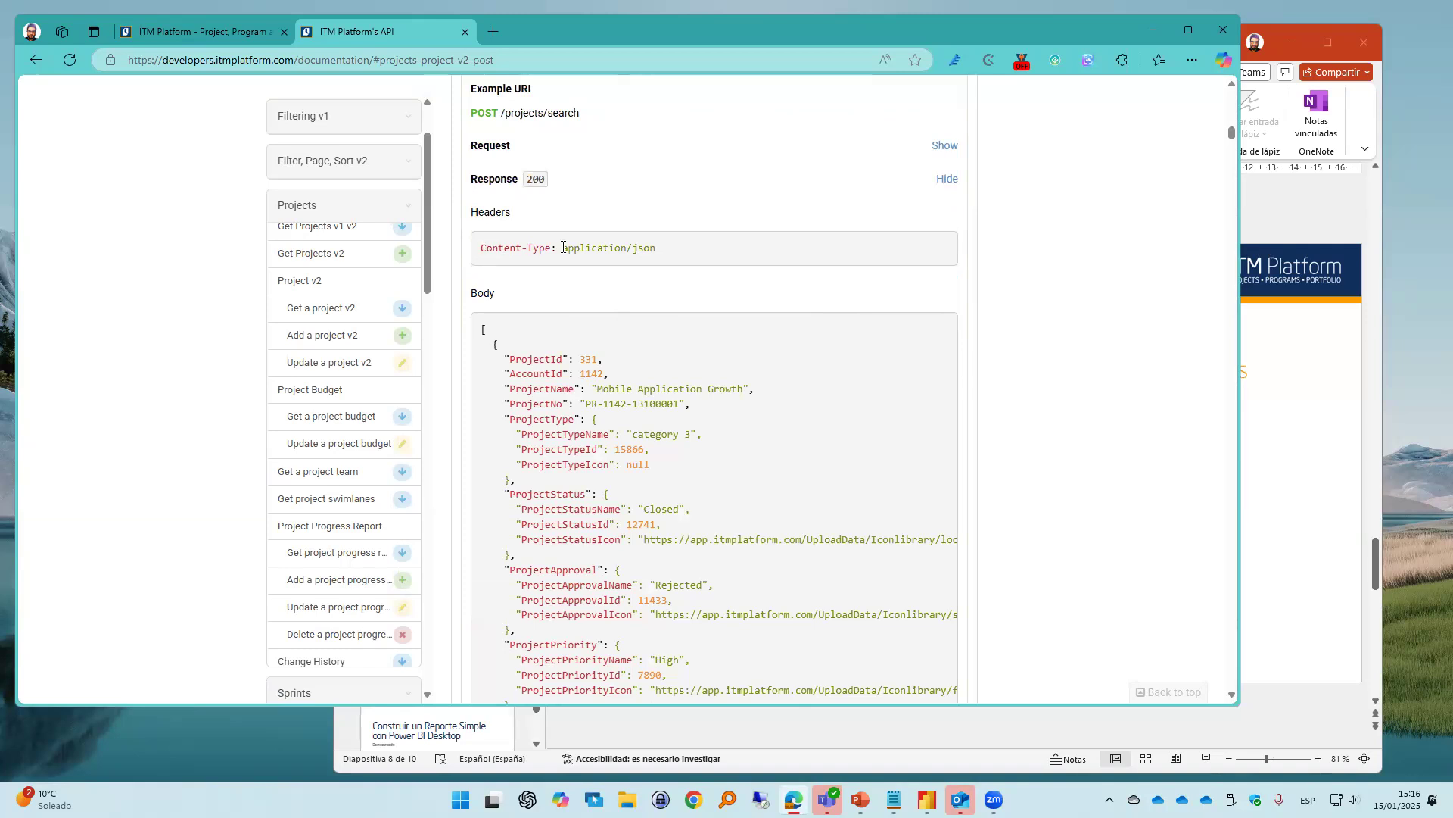
left_click_drag(481, 248, 670, 249)
left_click(759, 324)
scroll(808, 318, "down", 1)
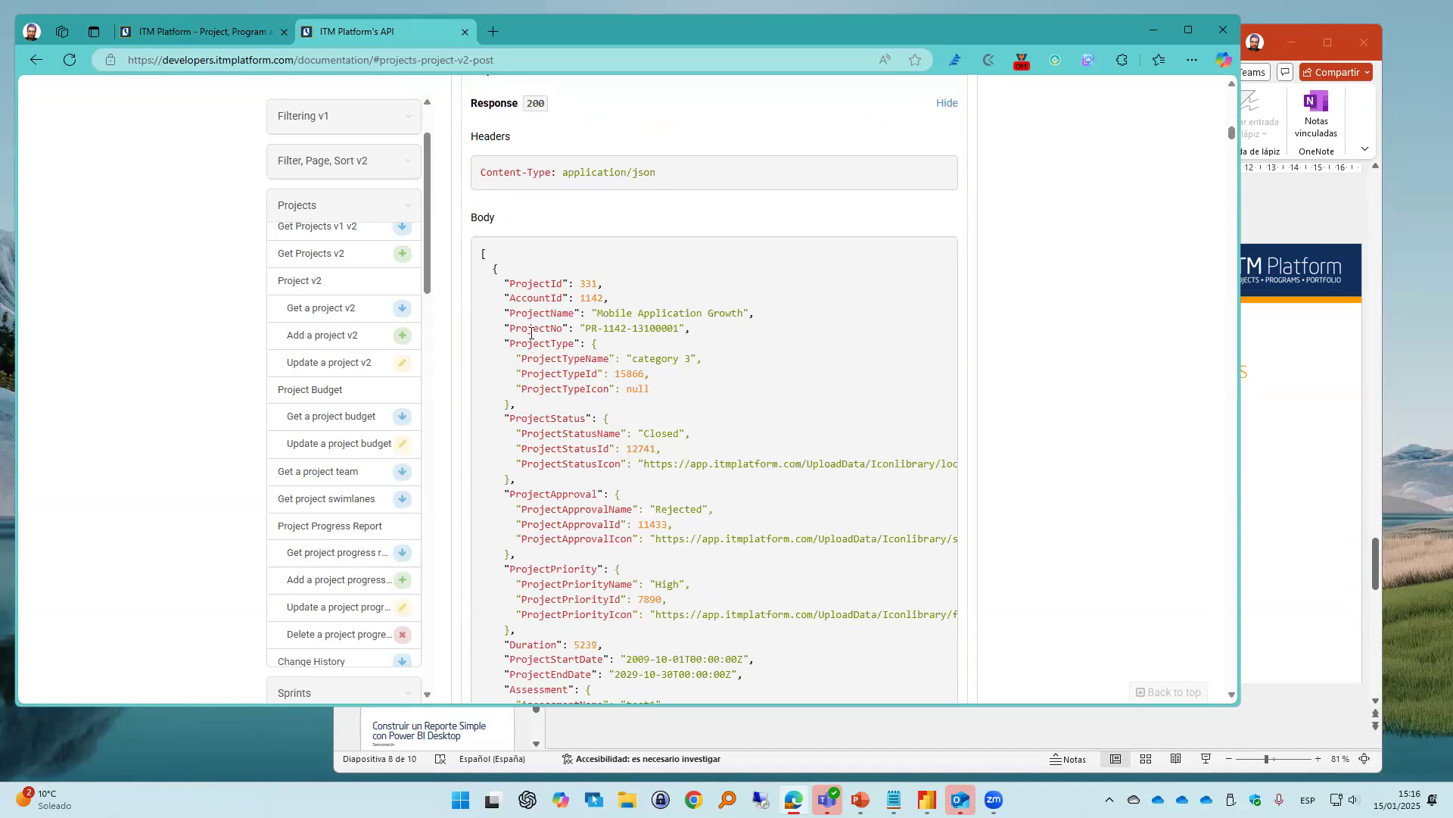
left_click_drag(515, 312, 606, 307)
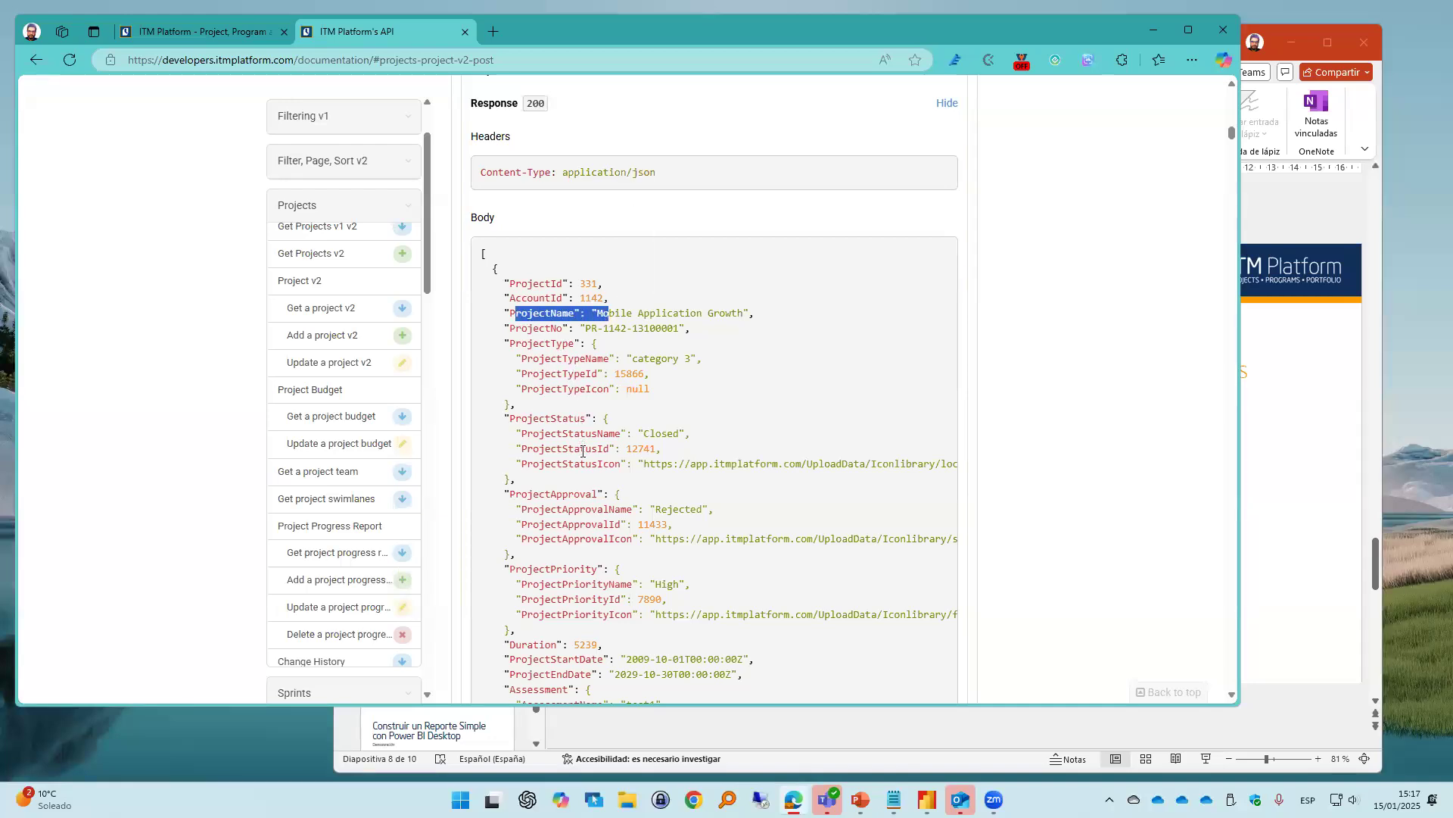
left_click(639, 430)
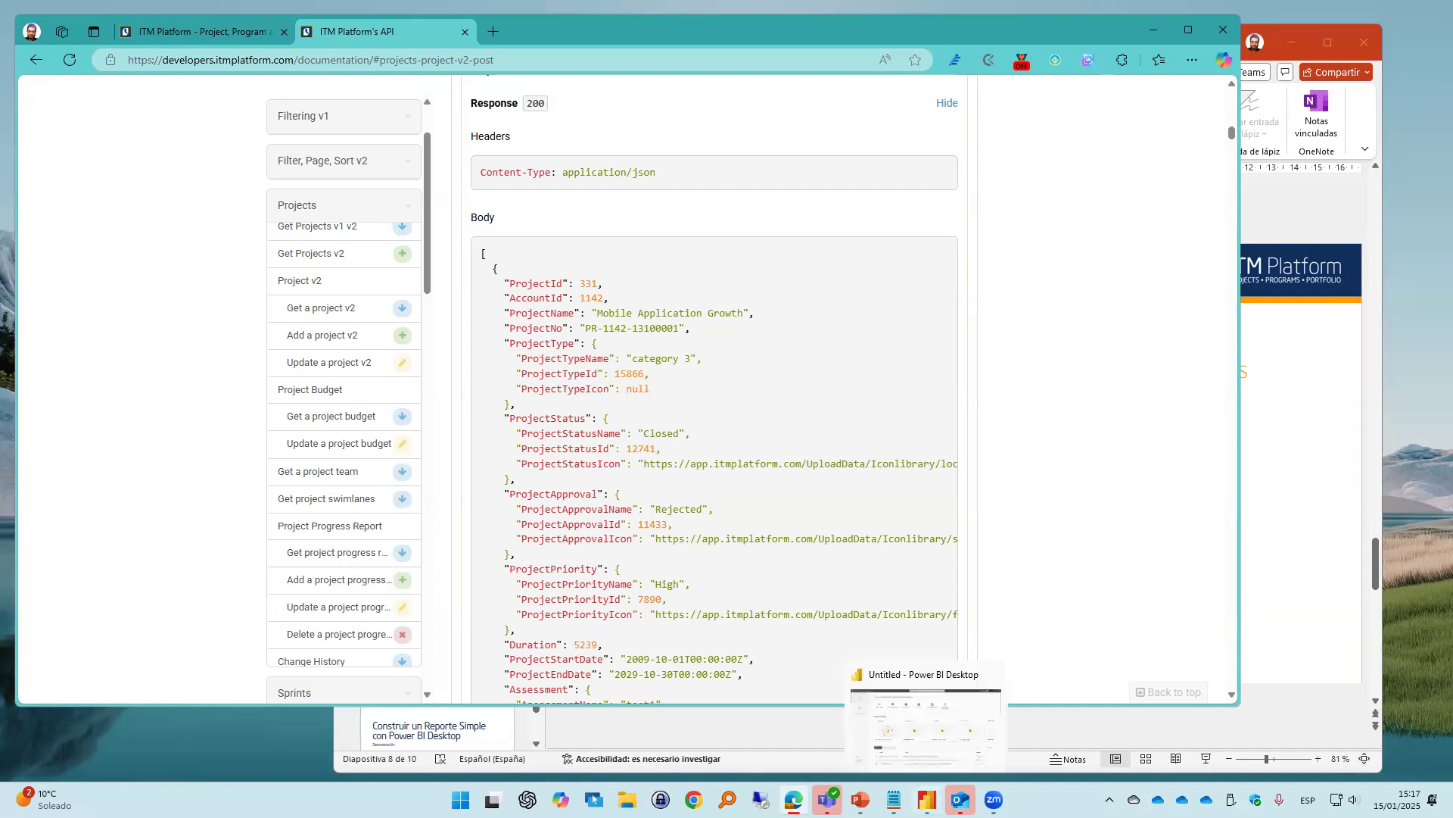
Switch to Power BI Desktop and add a blank query as the report's data source
left_click(926, 711)
left_click(262, 195)
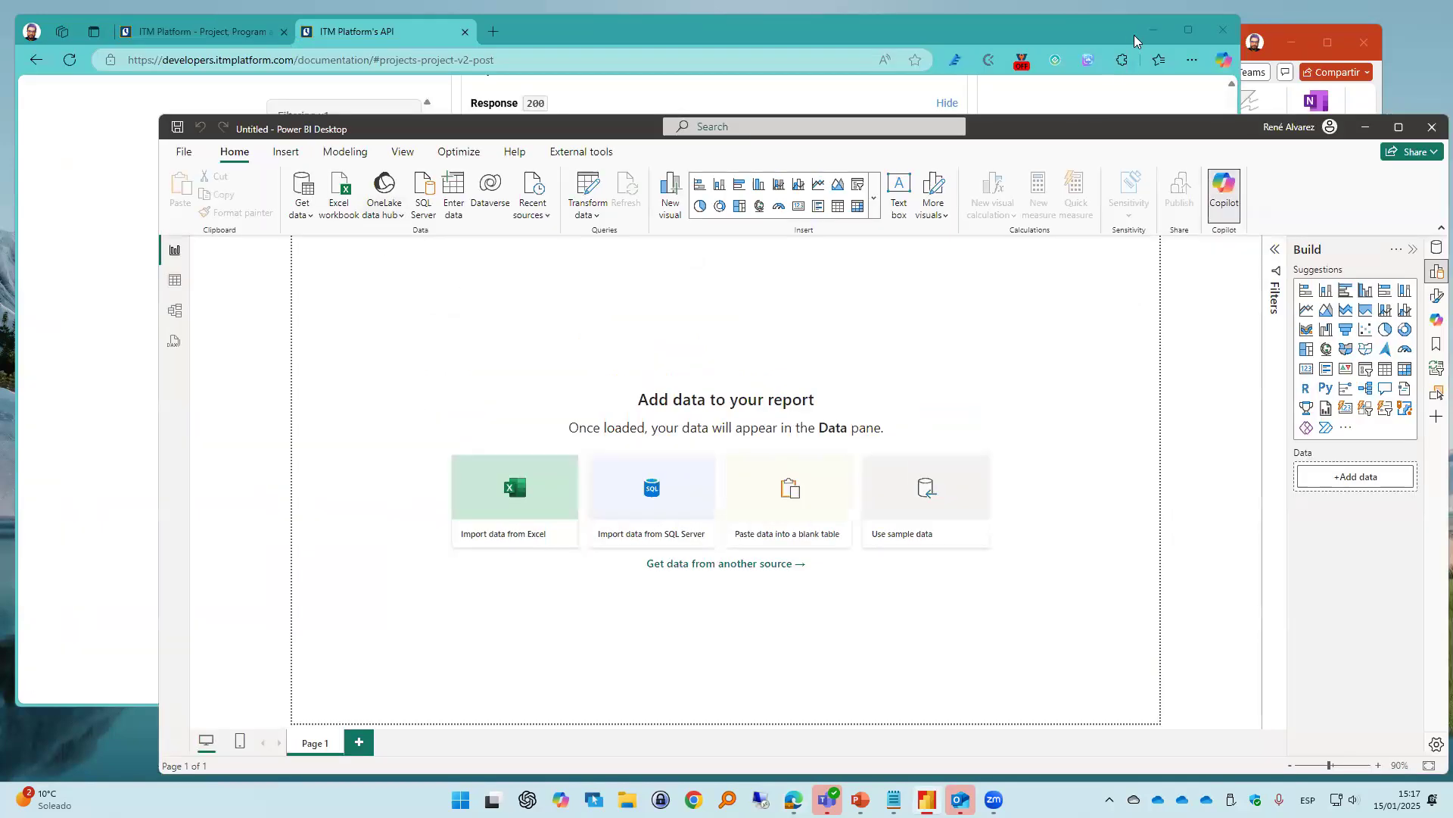
left_click(1278, 44)
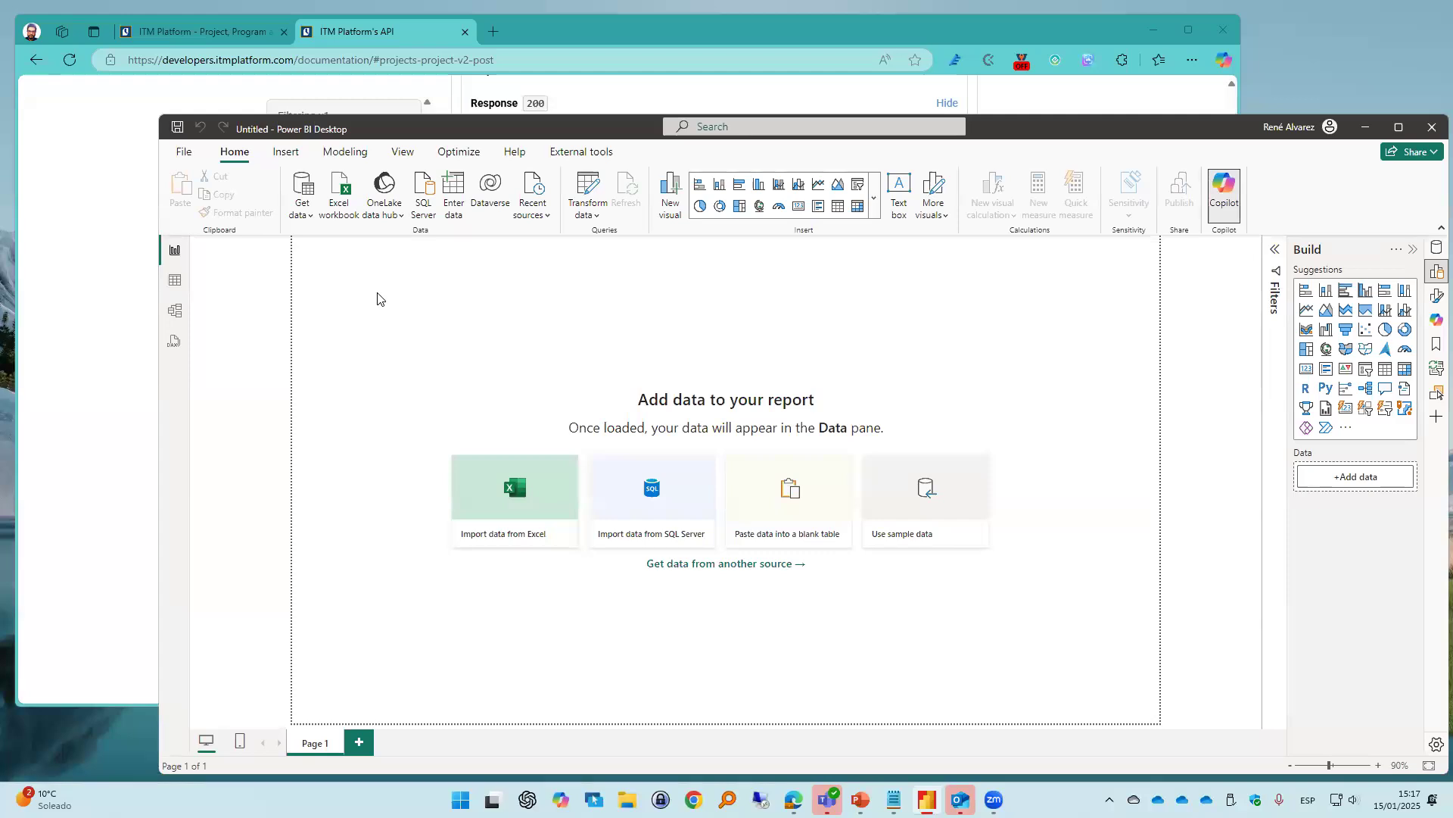
left_click(311, 218)
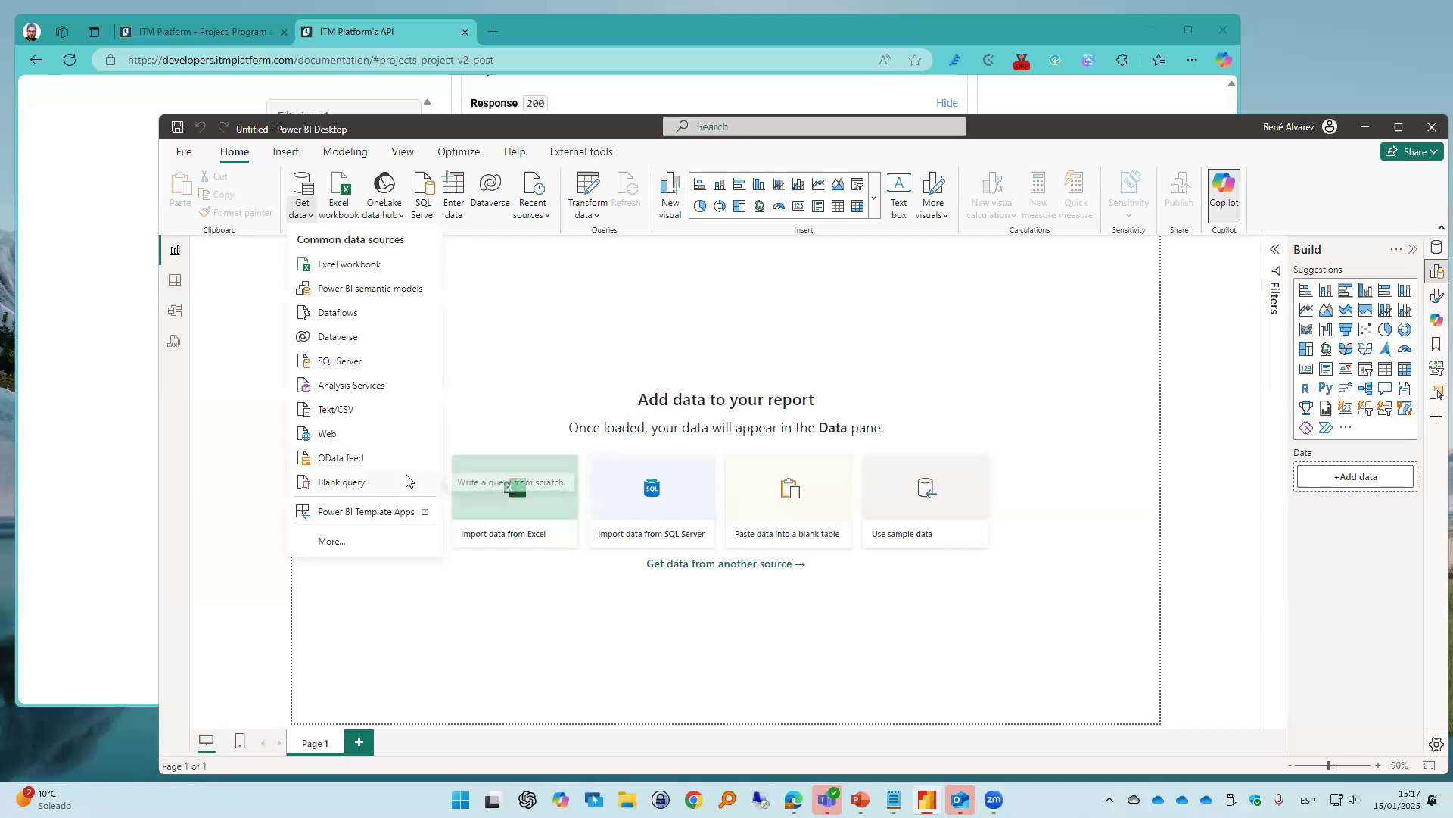
left_click(350, 488)
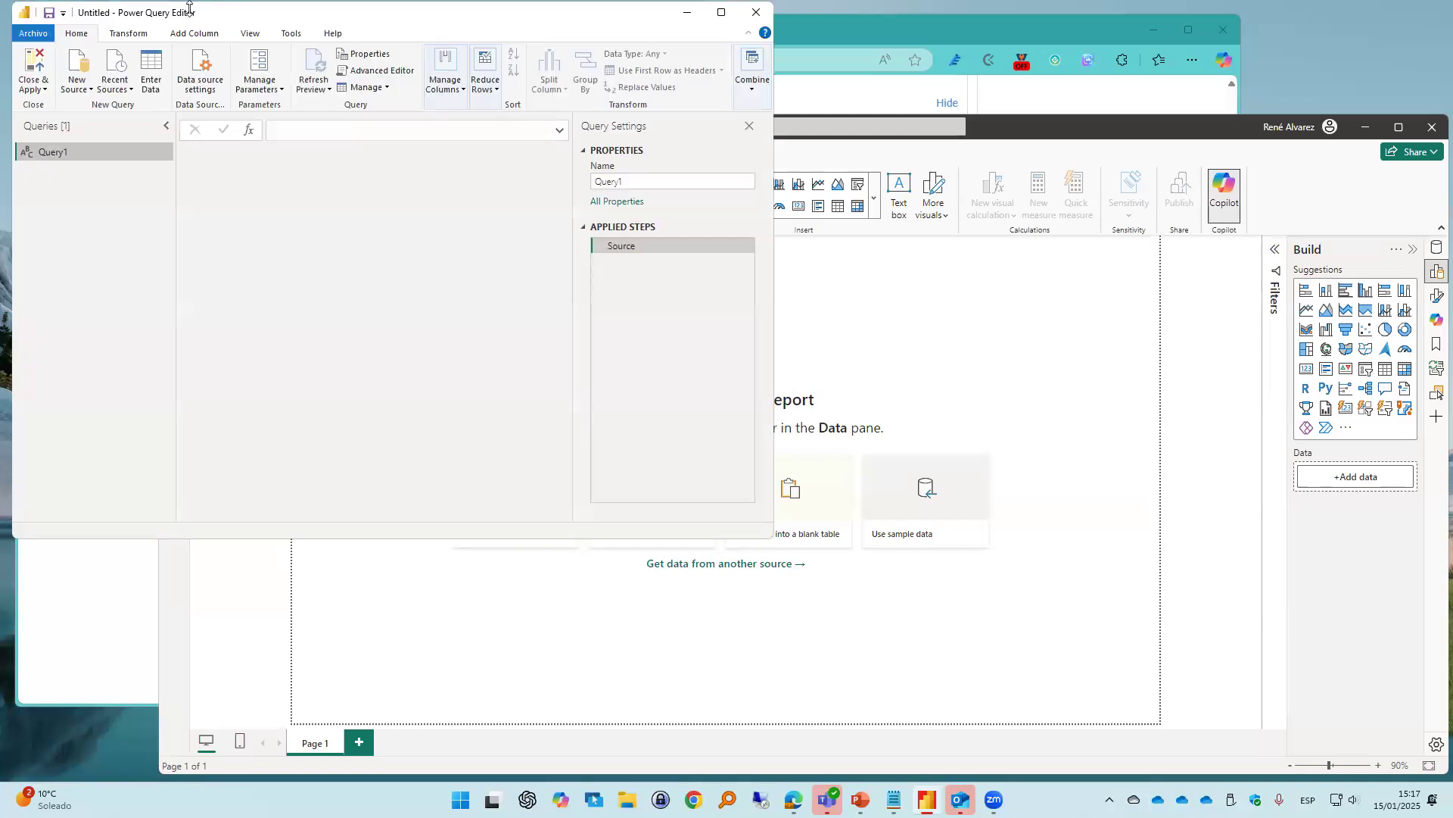
Reposition the Power Query Editor window over the report and widen it
left_click_drag(202, 15, 230, 53)
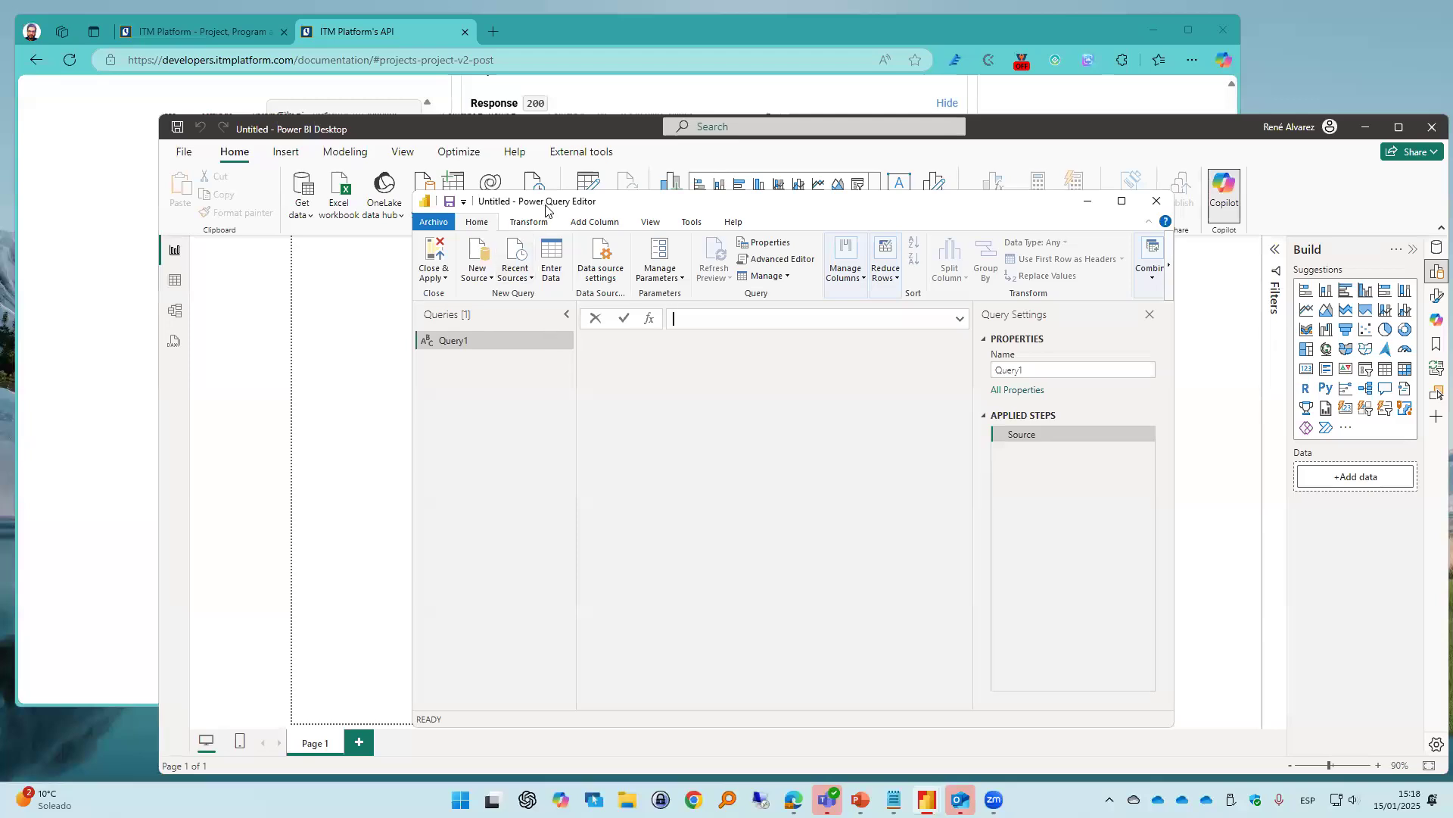
left_click_drag(546, 210, 231, 227)
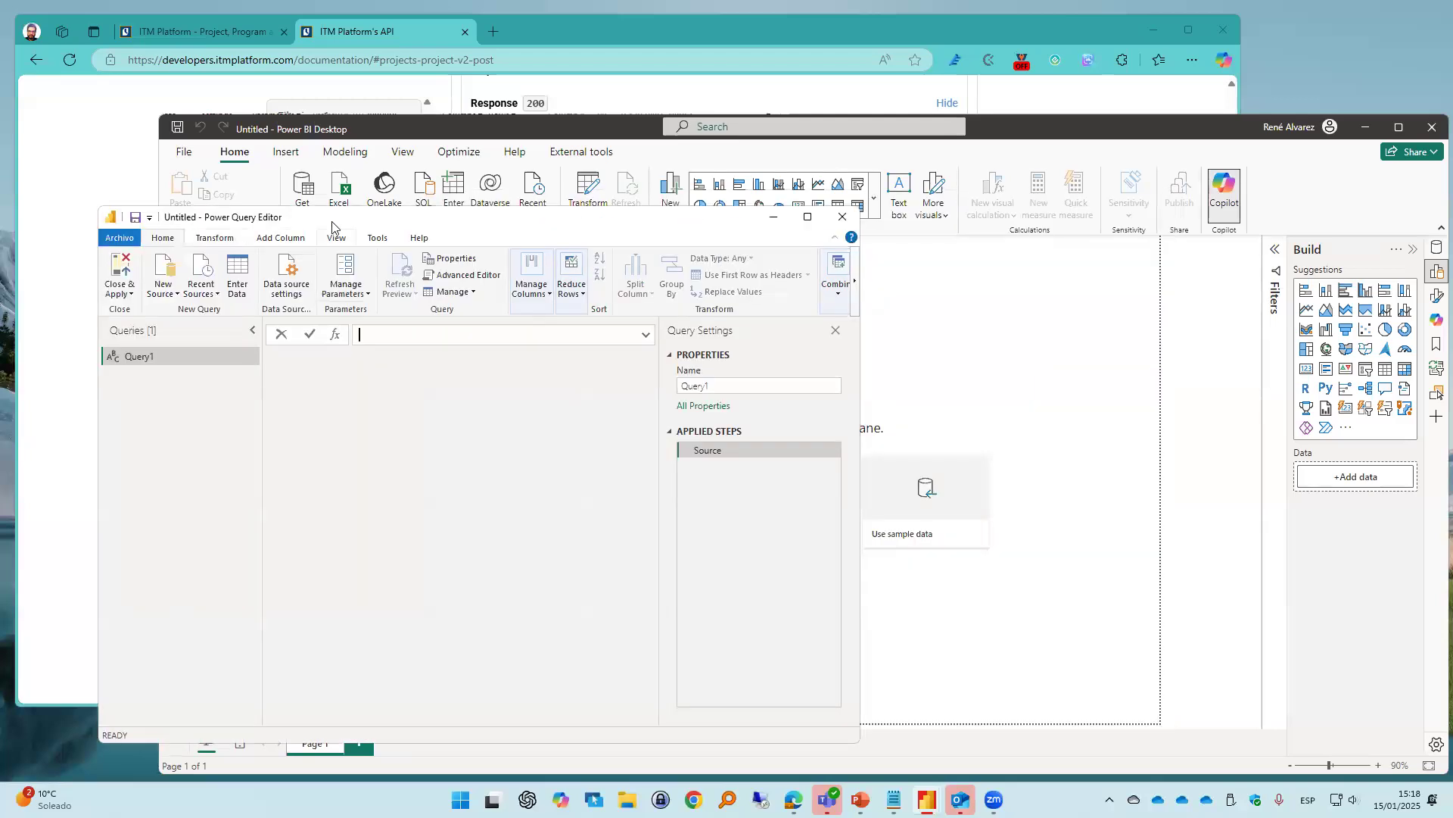
left_click(415, 405)
left_click_drag(859, 306, 1126, 306)
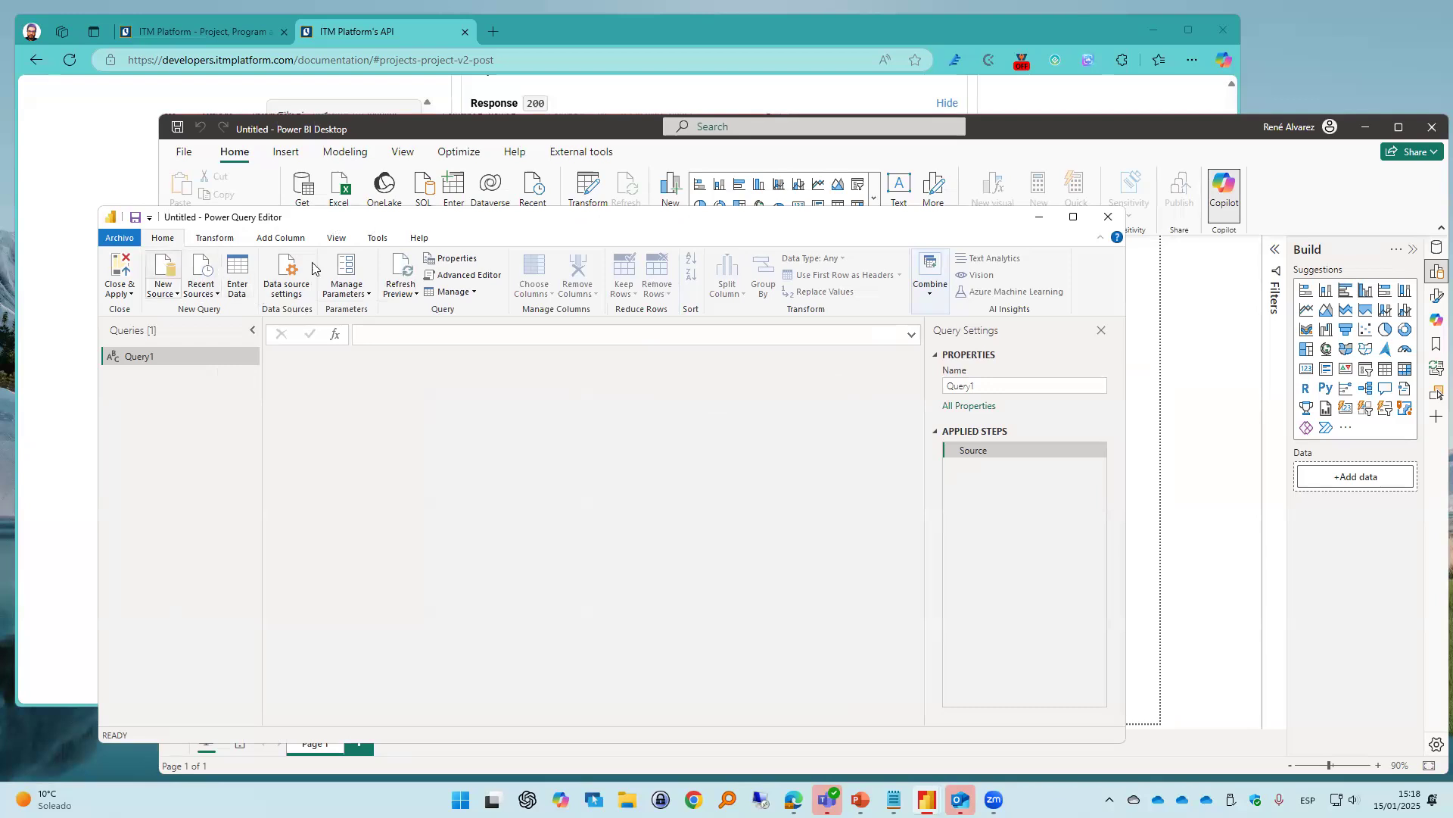
Open the code of Query1 in the Advanced Editor and examine its let, in and Source parts
right_click(163, 356)
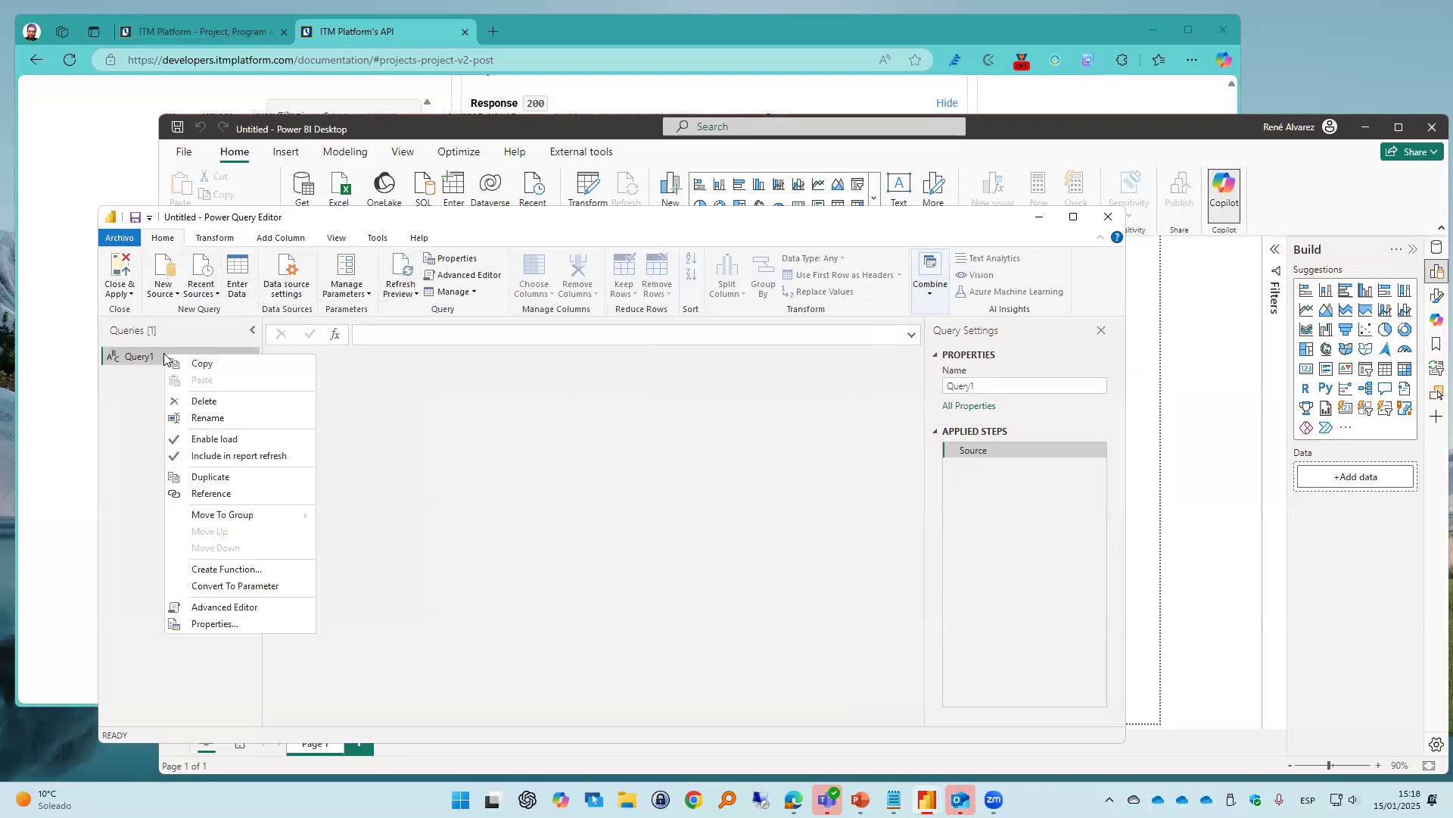
left_click(233, 611)
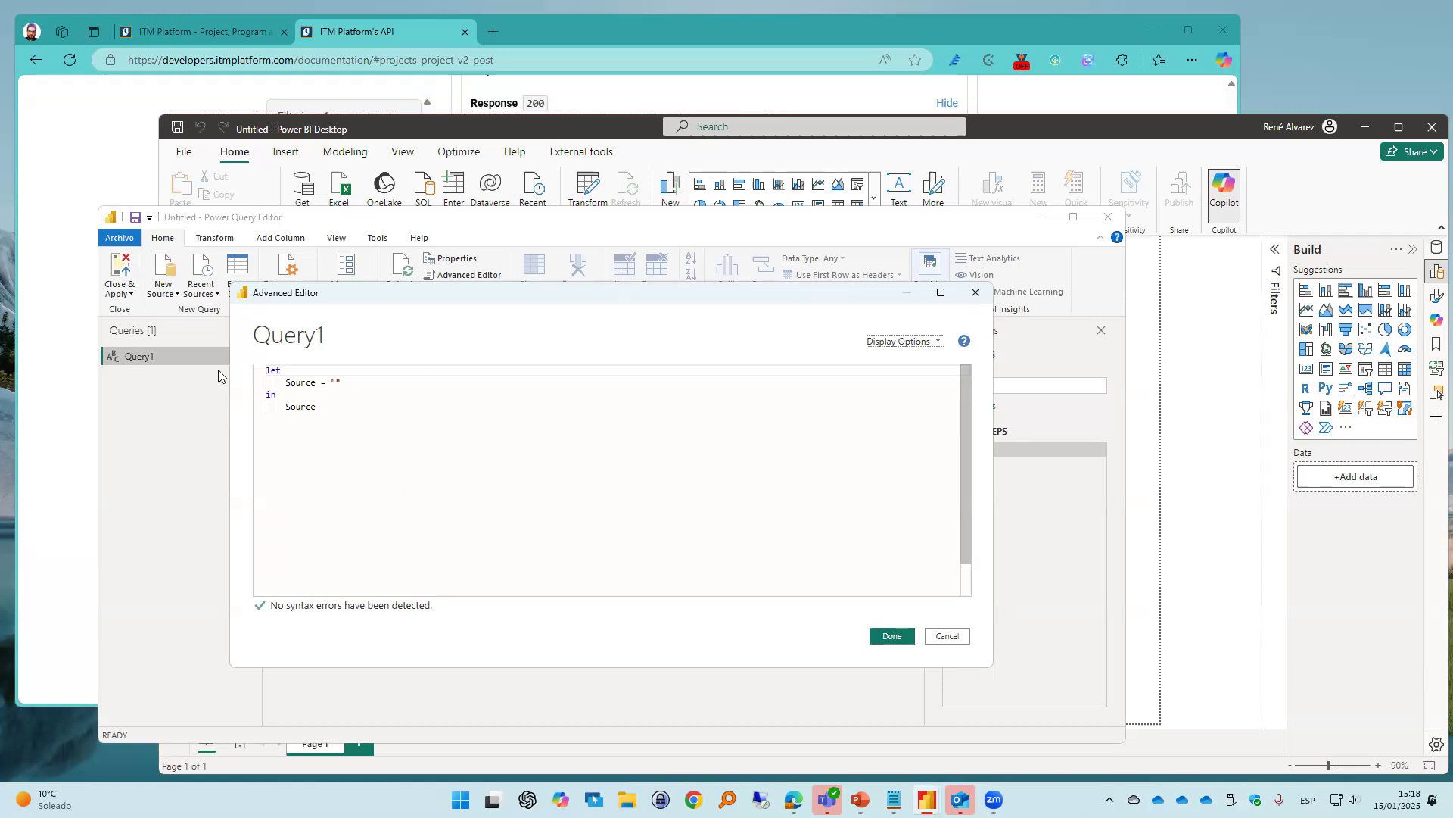
left_click(269, 371)
double_click(270, 371)
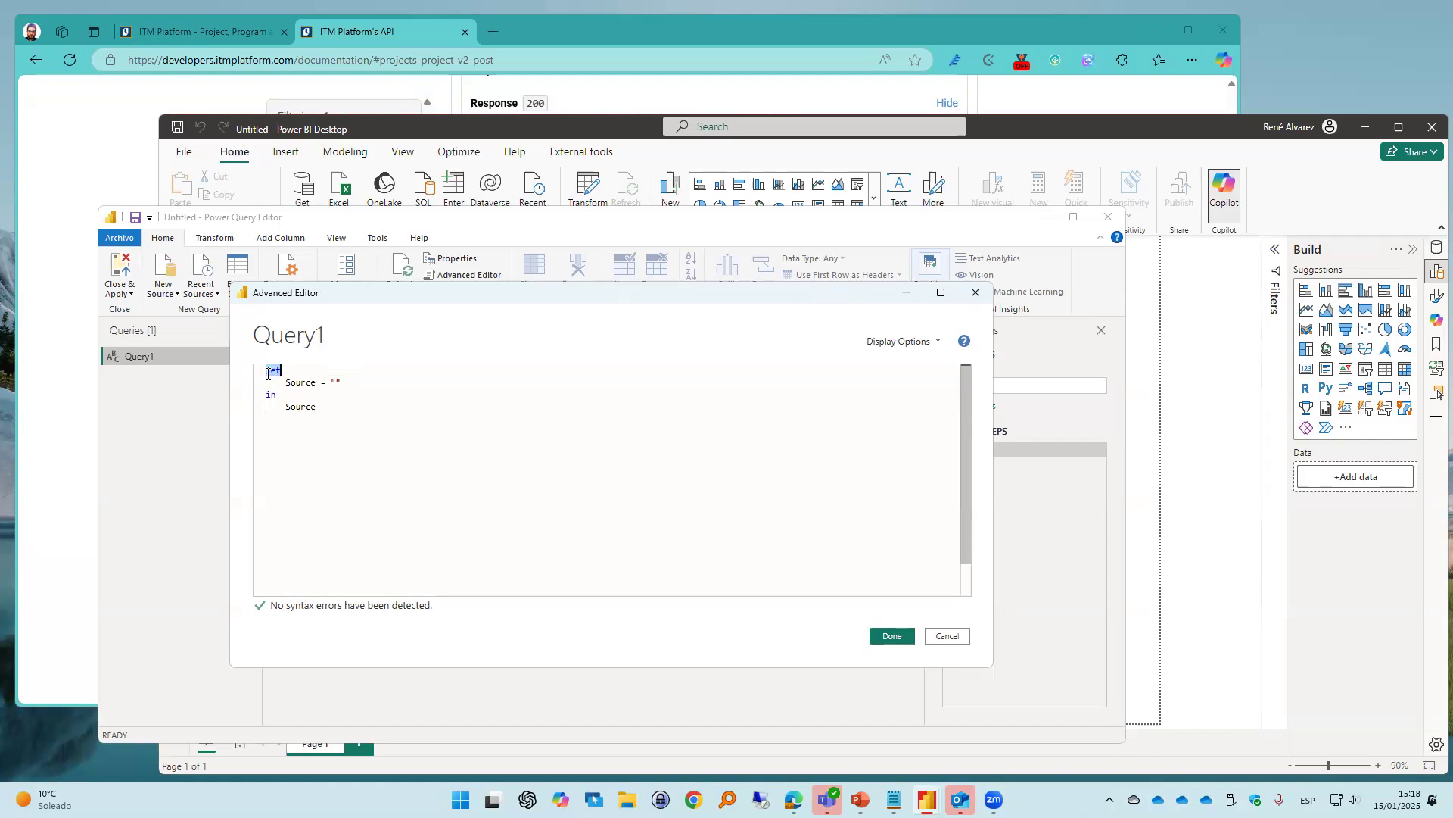
double_click(272, 394)
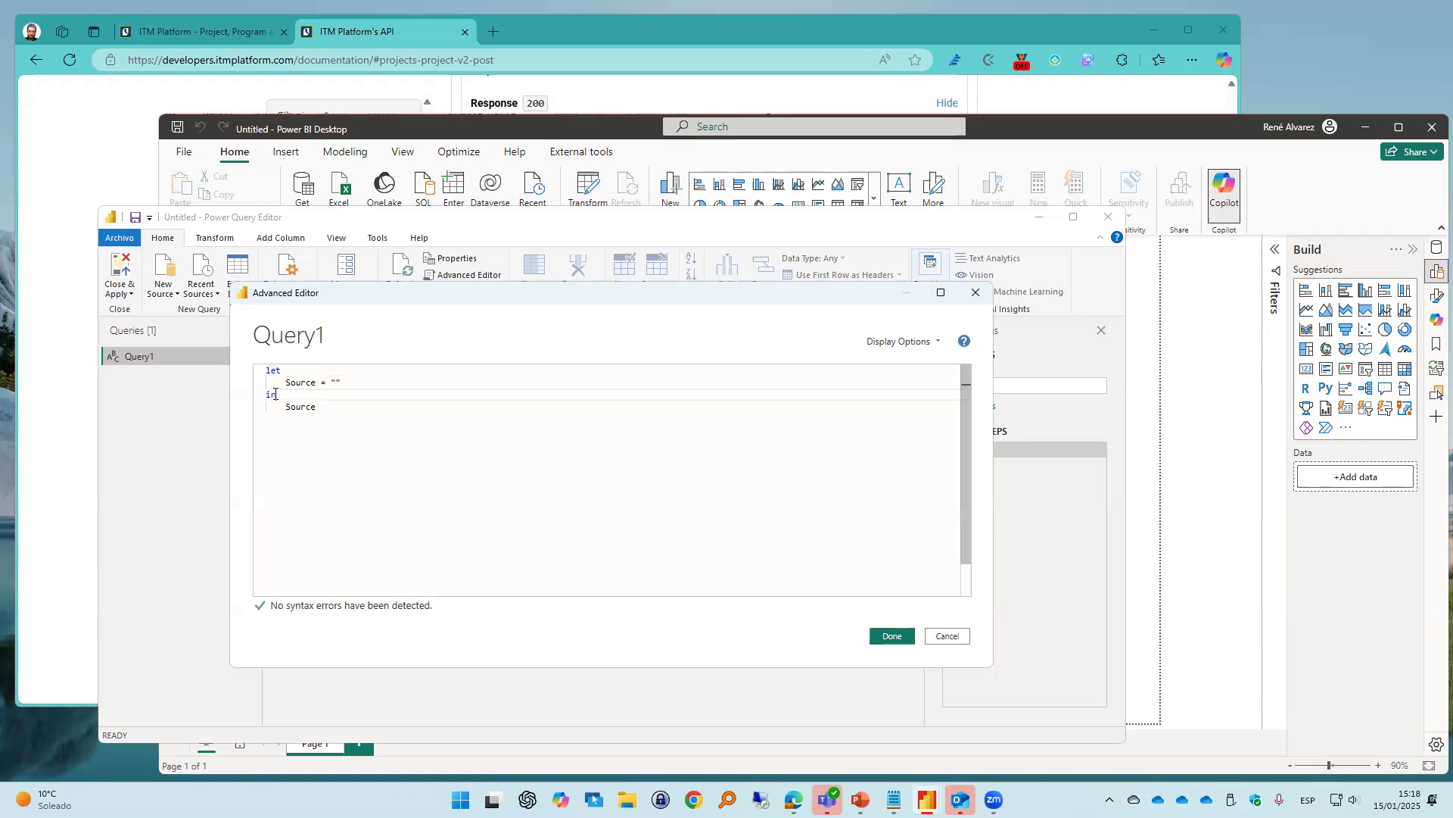
double_click(294, 408)
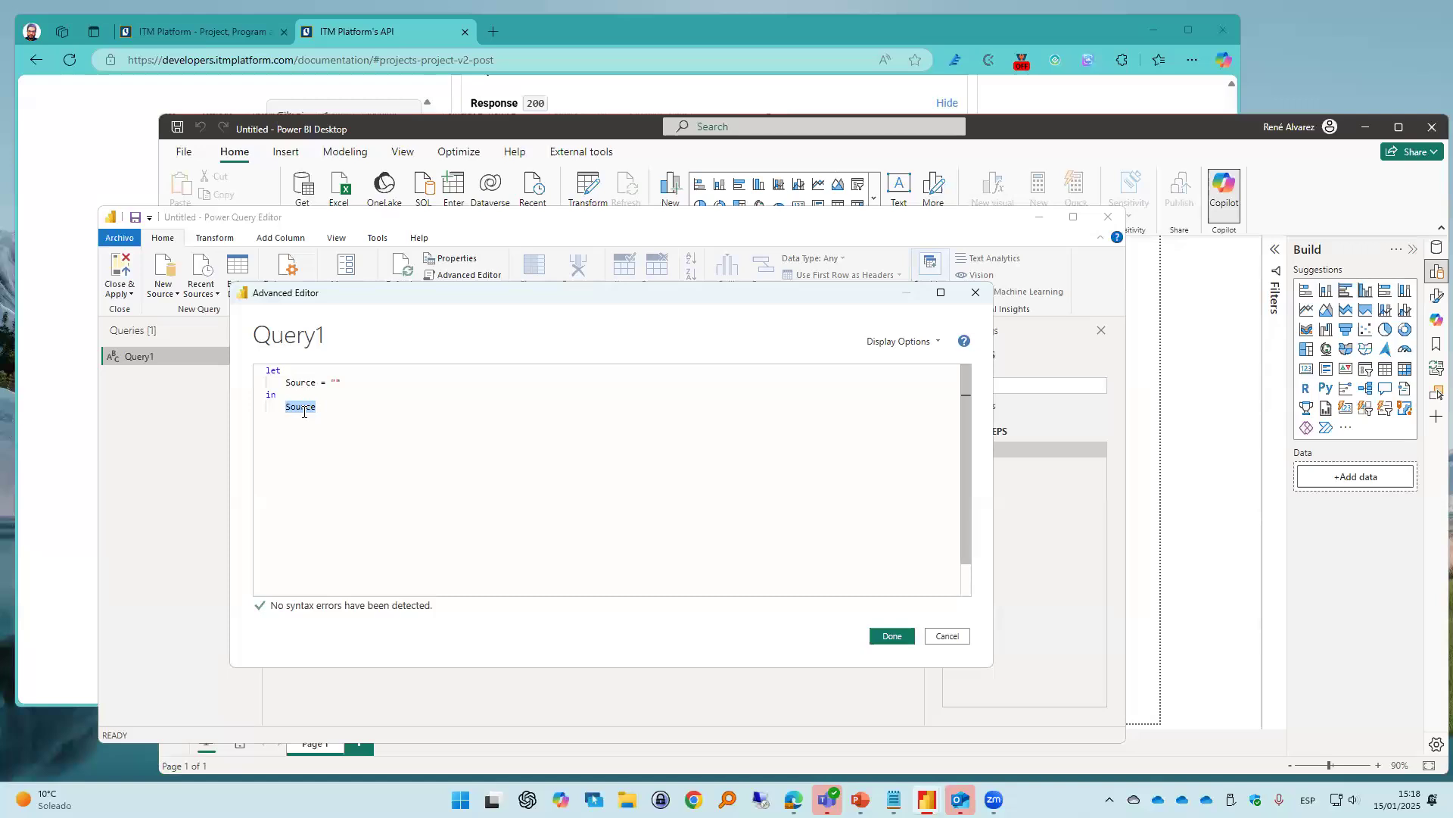
Move the Advanced Editor window aside and delete the Source = "" definition under let
left_click_drag(373, 293, 748, 332)
left_click_drag(728, 419, 663, 418)
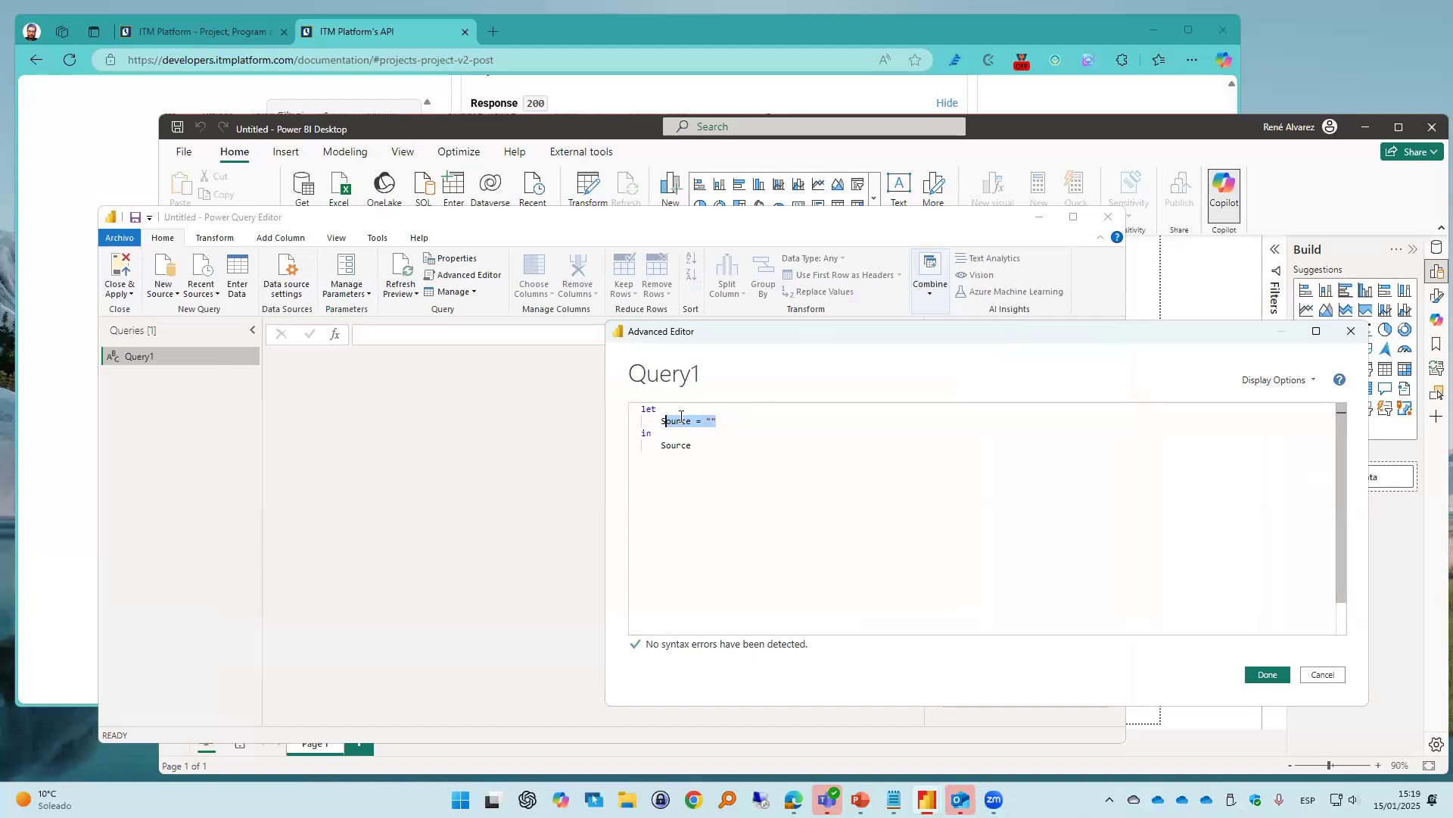
double_click(682, 420)
key("shift+End")
key("Delete")
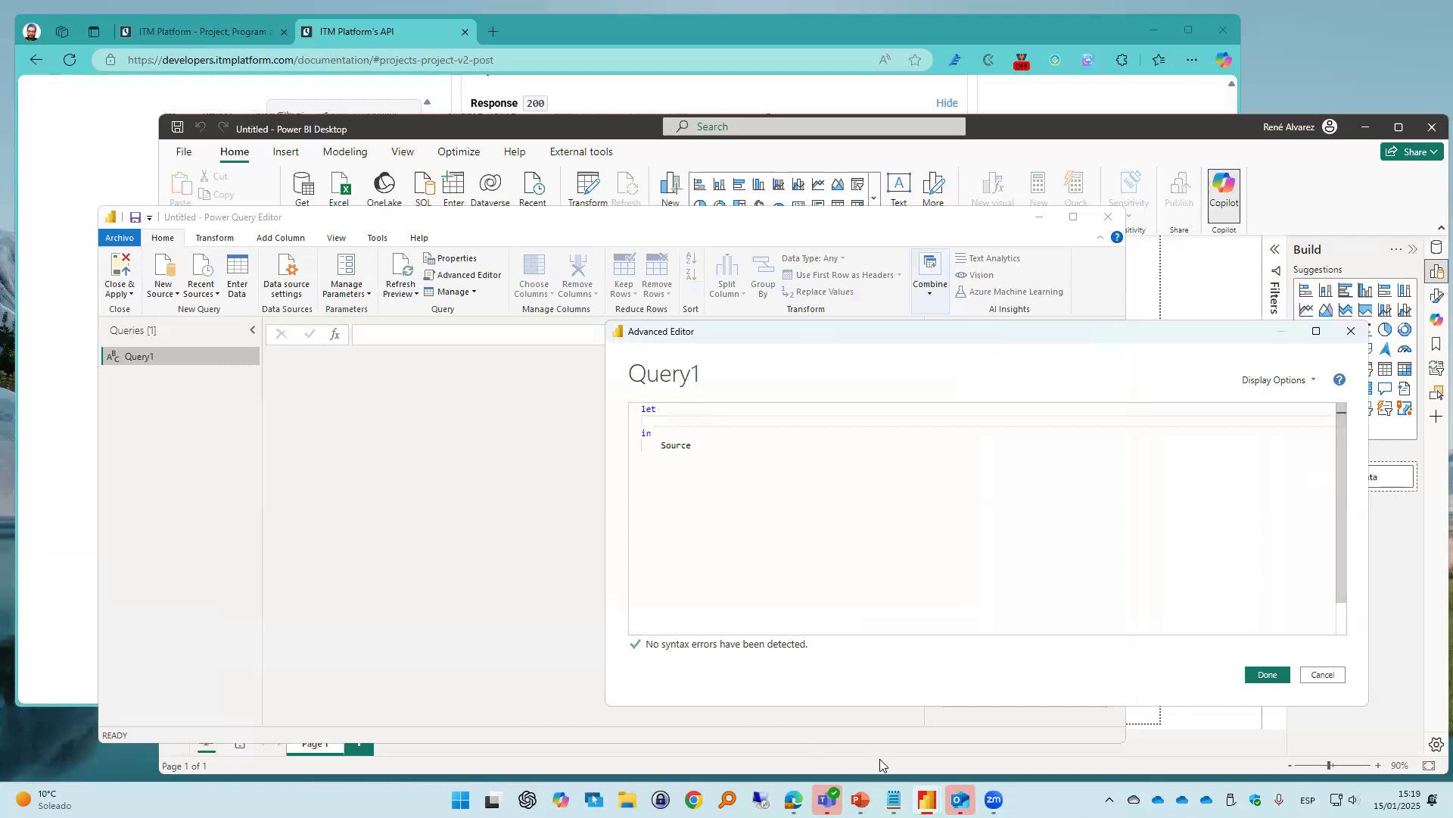
Switch to Notepad with the sample query code and narrow and place its window beside the Advanced Editor
left_click(894, 799)
scroll(295, 375, "up", 8)
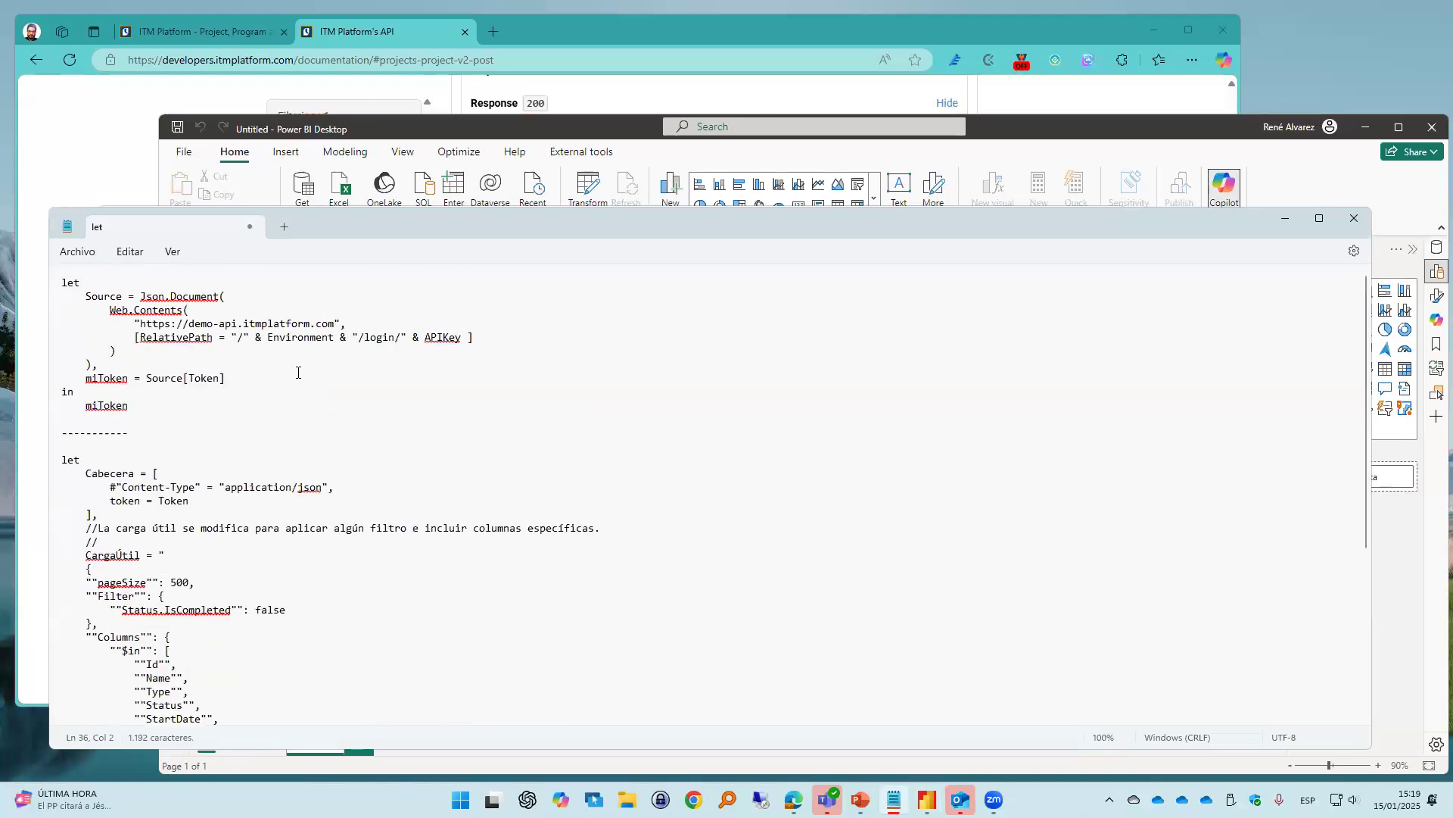
left_click(926, 158)
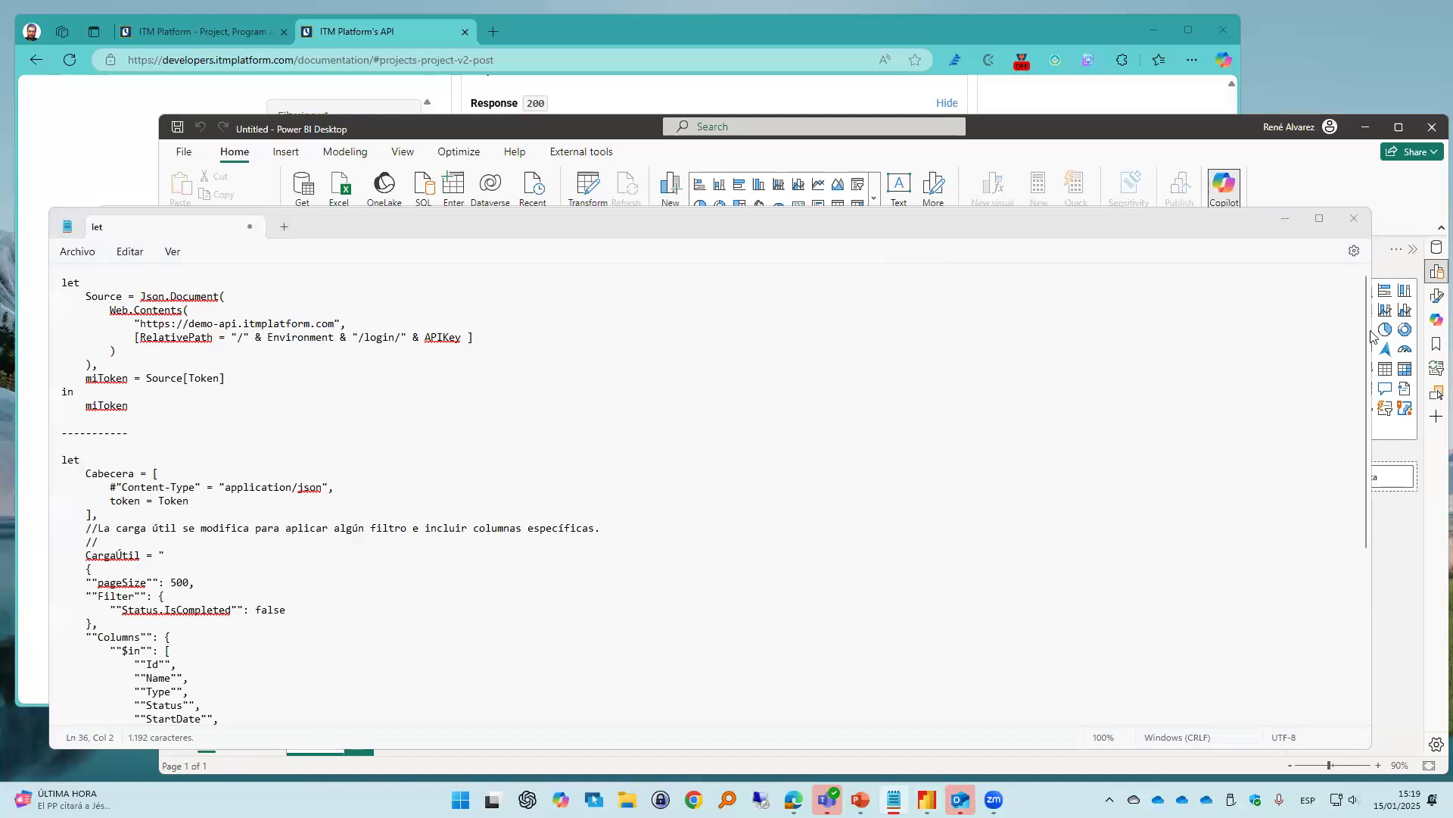
left_click_drag(1370, 331, 264, 250)
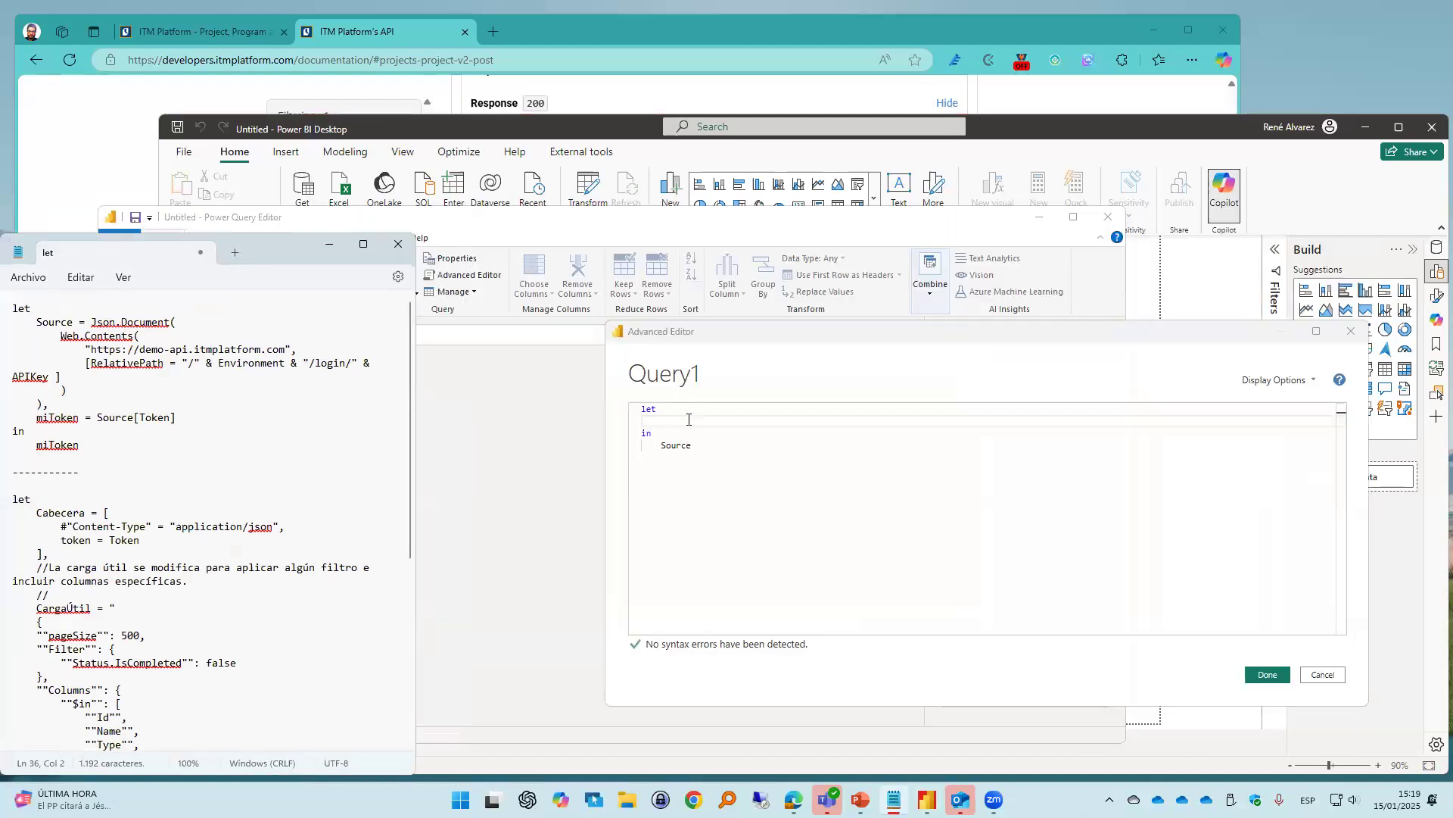
Define Fuente as a Json.Document() call under let in the Advanced Editor, with an empty line inside its parentheses
left_click(690, 421)
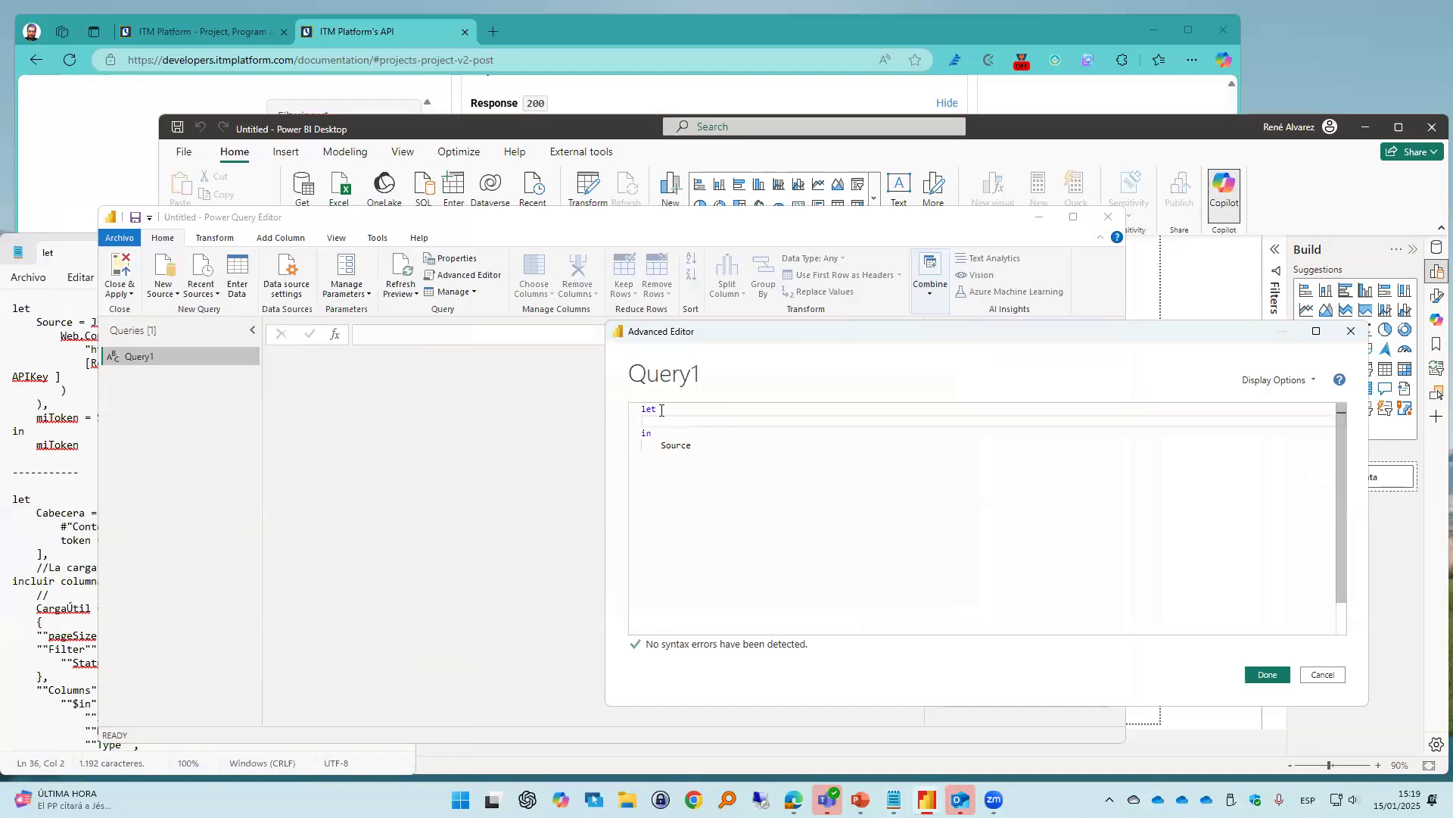
type("Fuente")
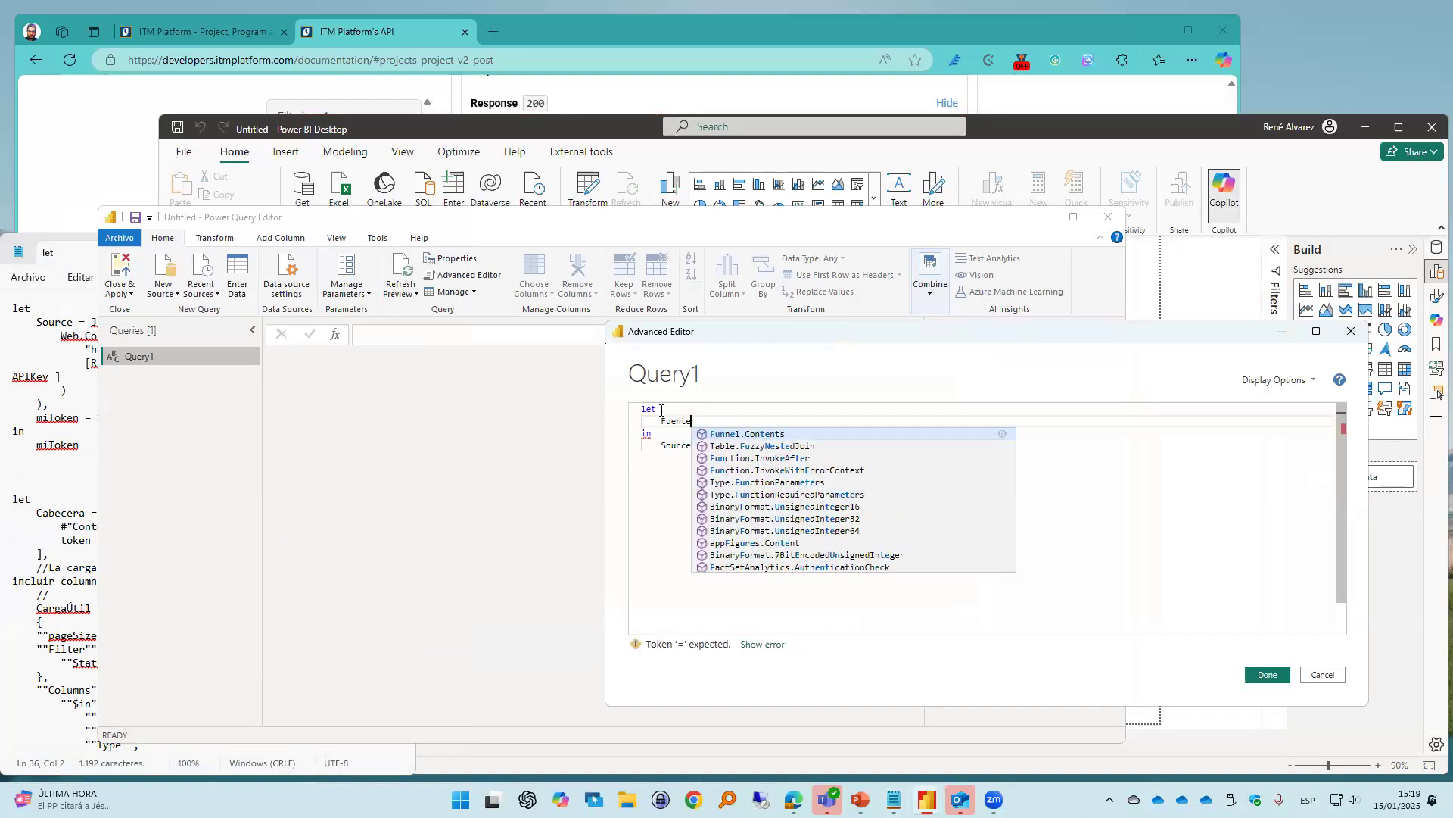
type(" =")
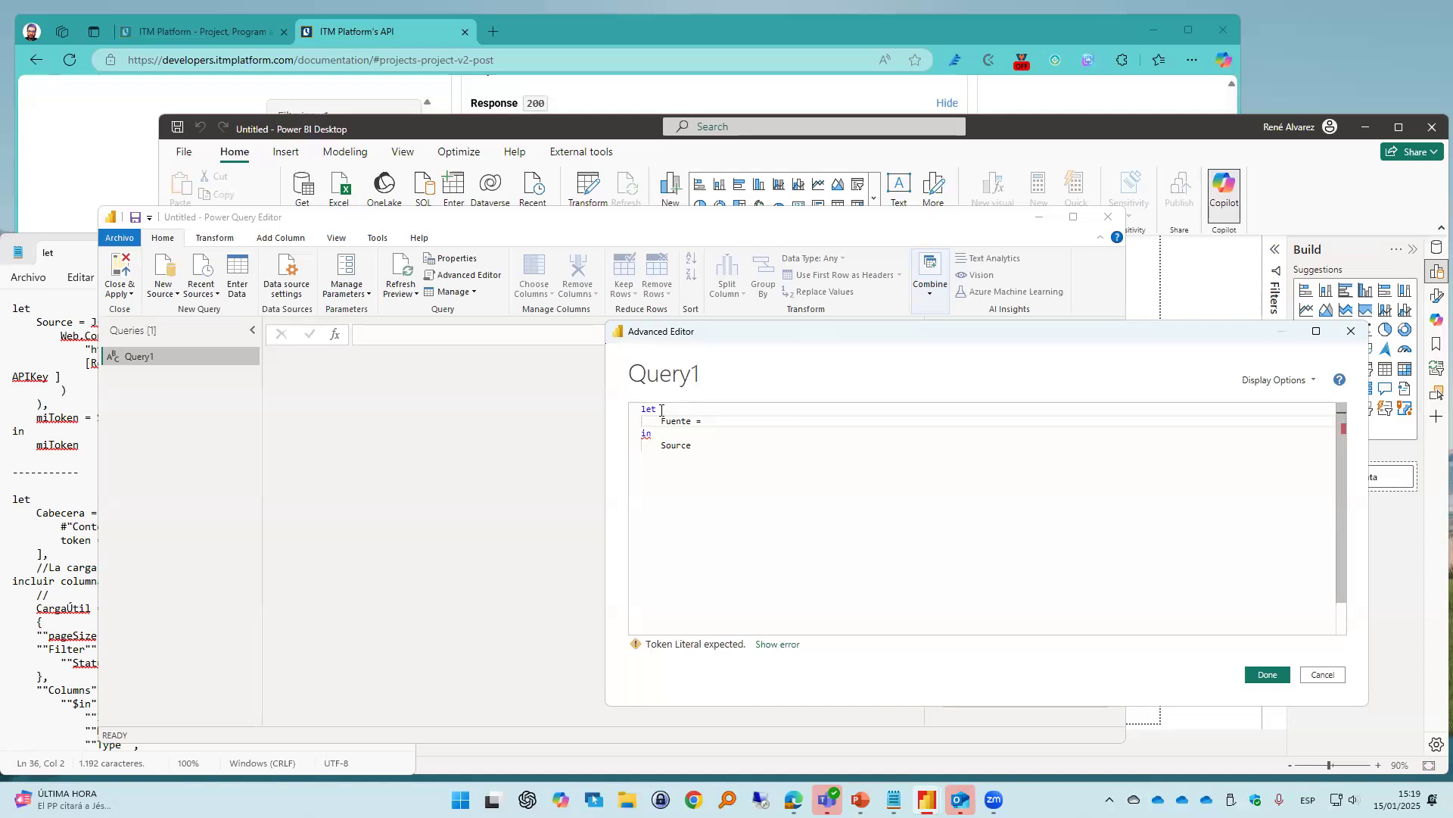
type("json")
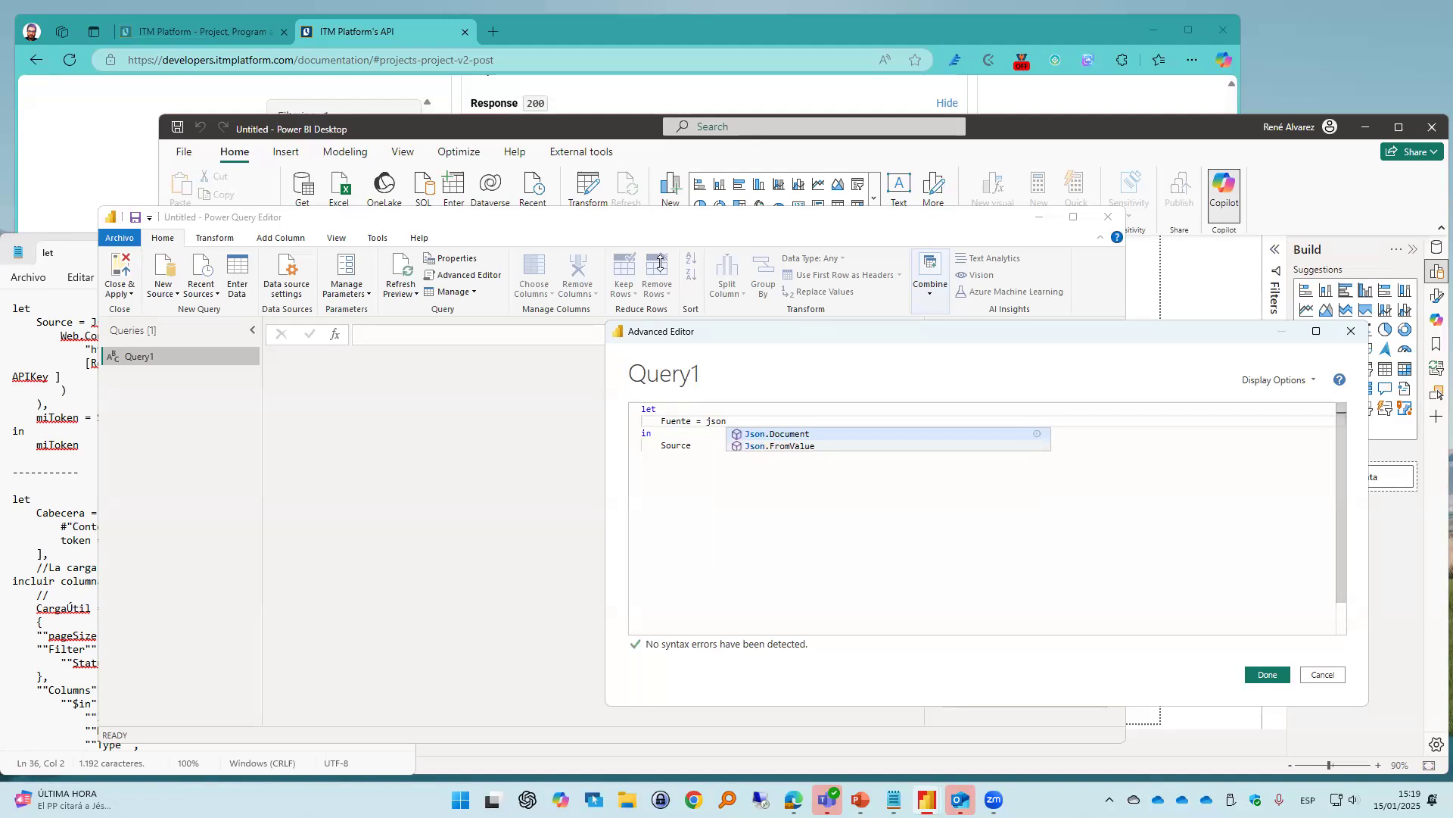
left_click(748, 439)
type("(")
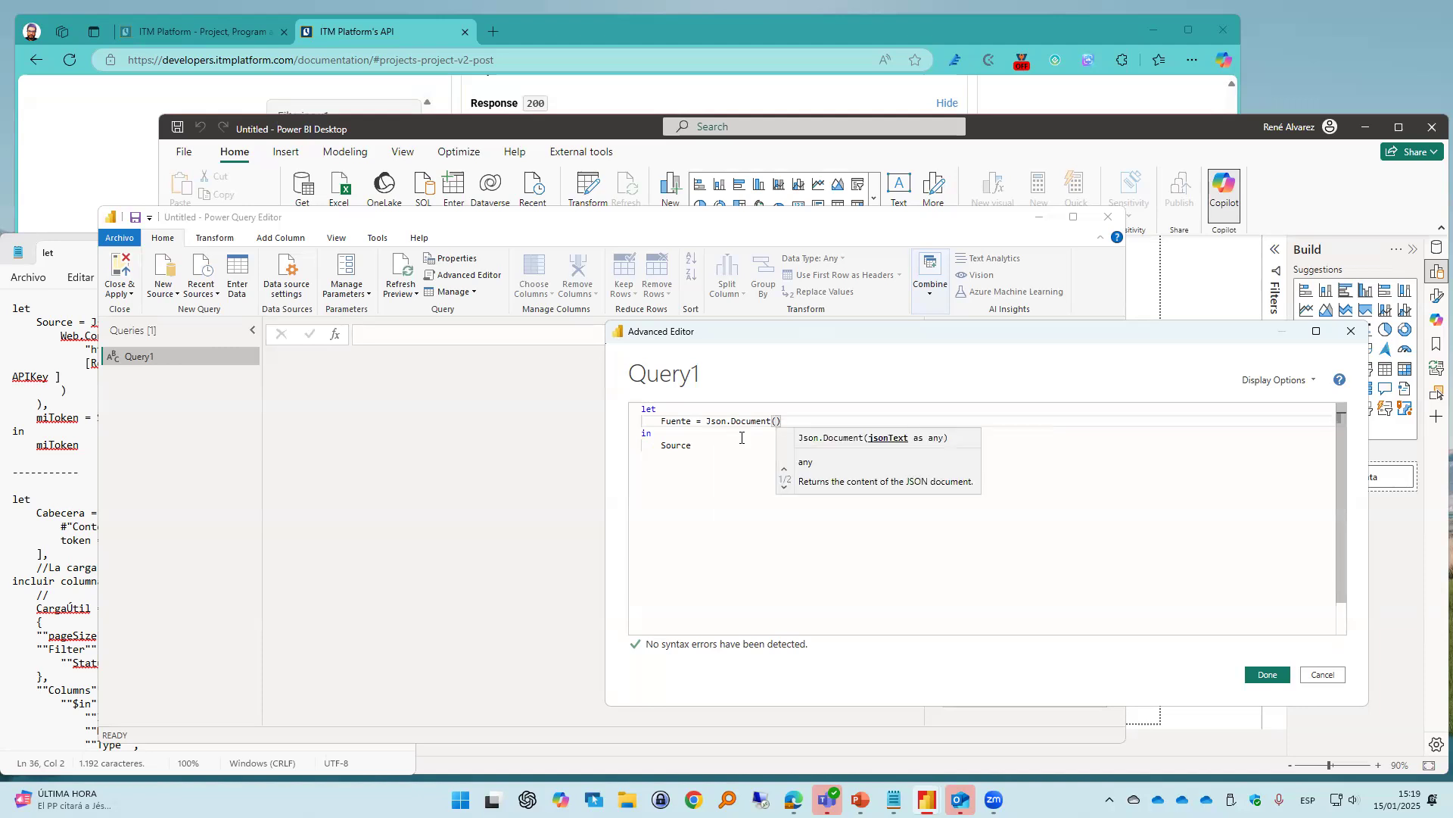
key("Return")
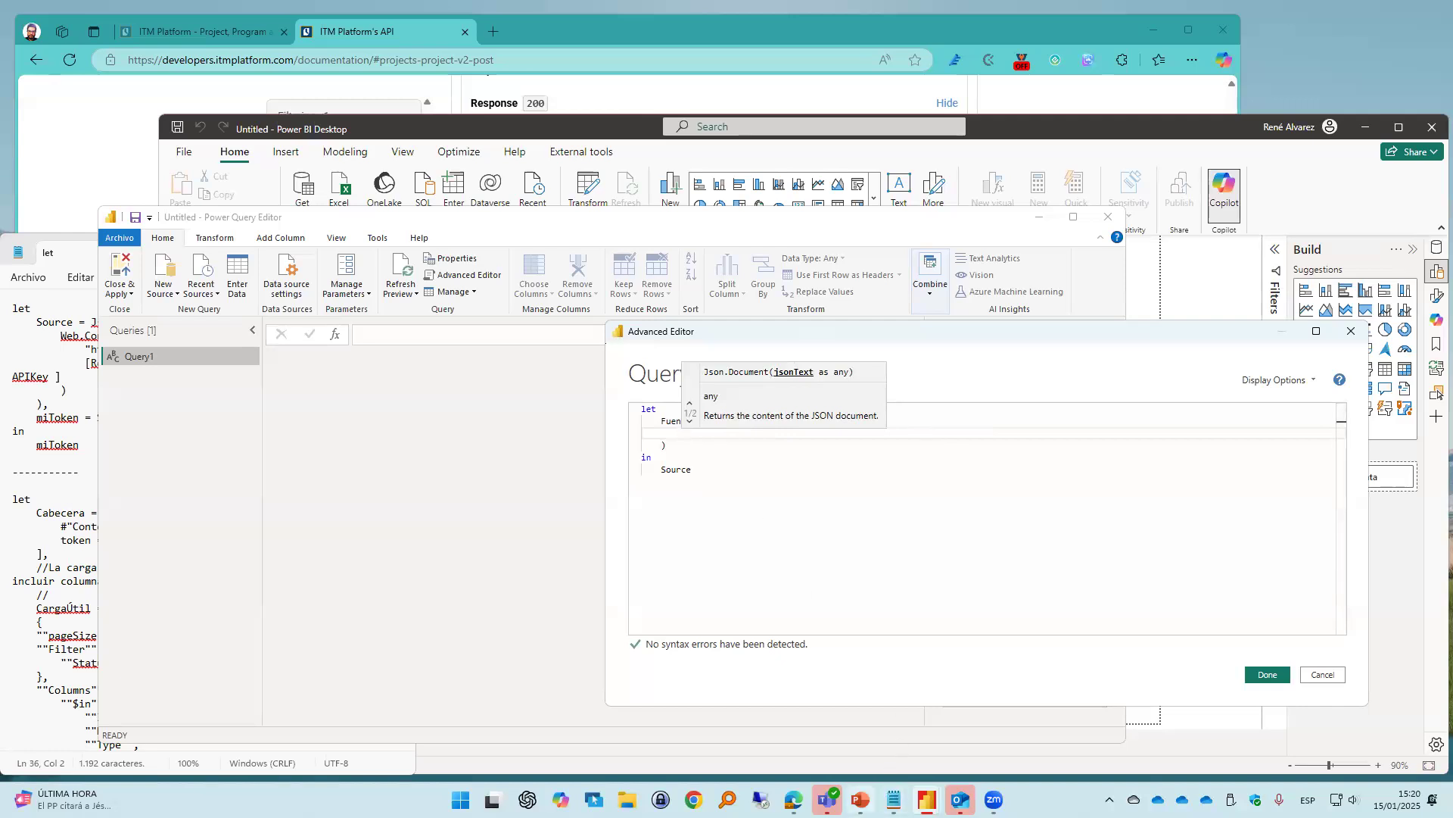
Switch to PowerPoint, examine the URL parts on the "Componentes de una llamada" slide, and minimize the presentation
left_click(861, 799)
scroll(454, 470, "up", 2)
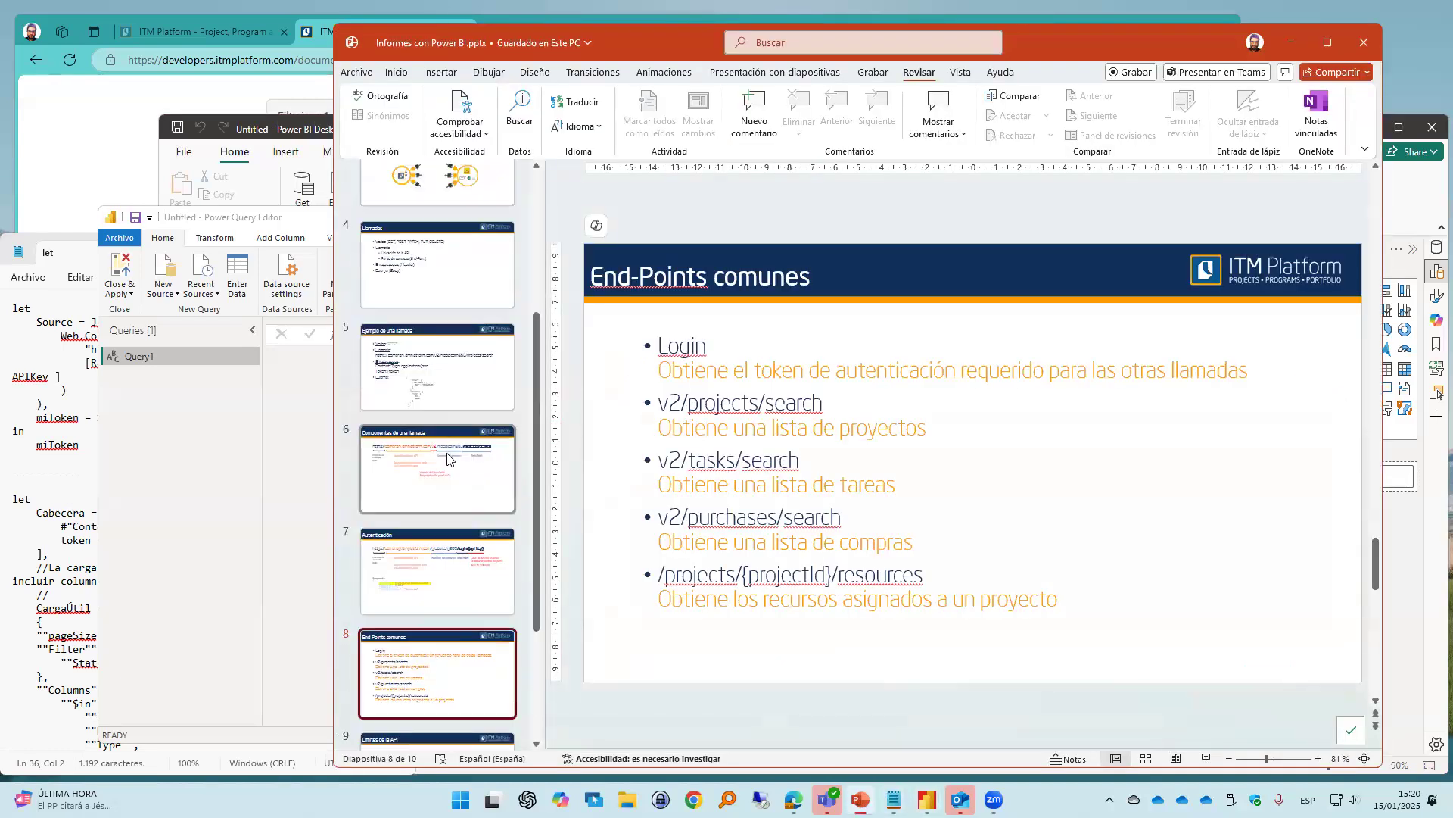
left_click(452, 479)
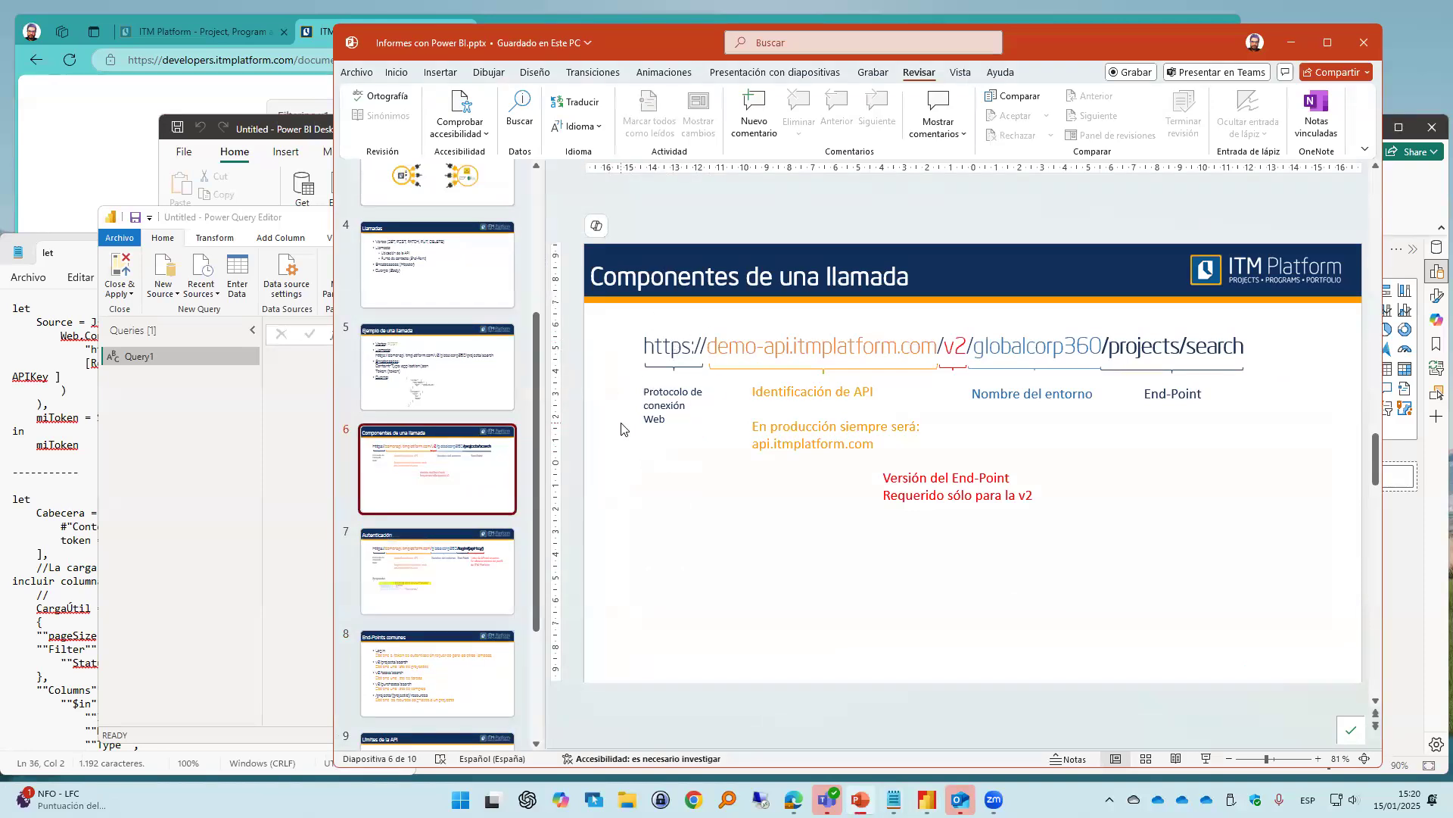
left_click(1292, 43)
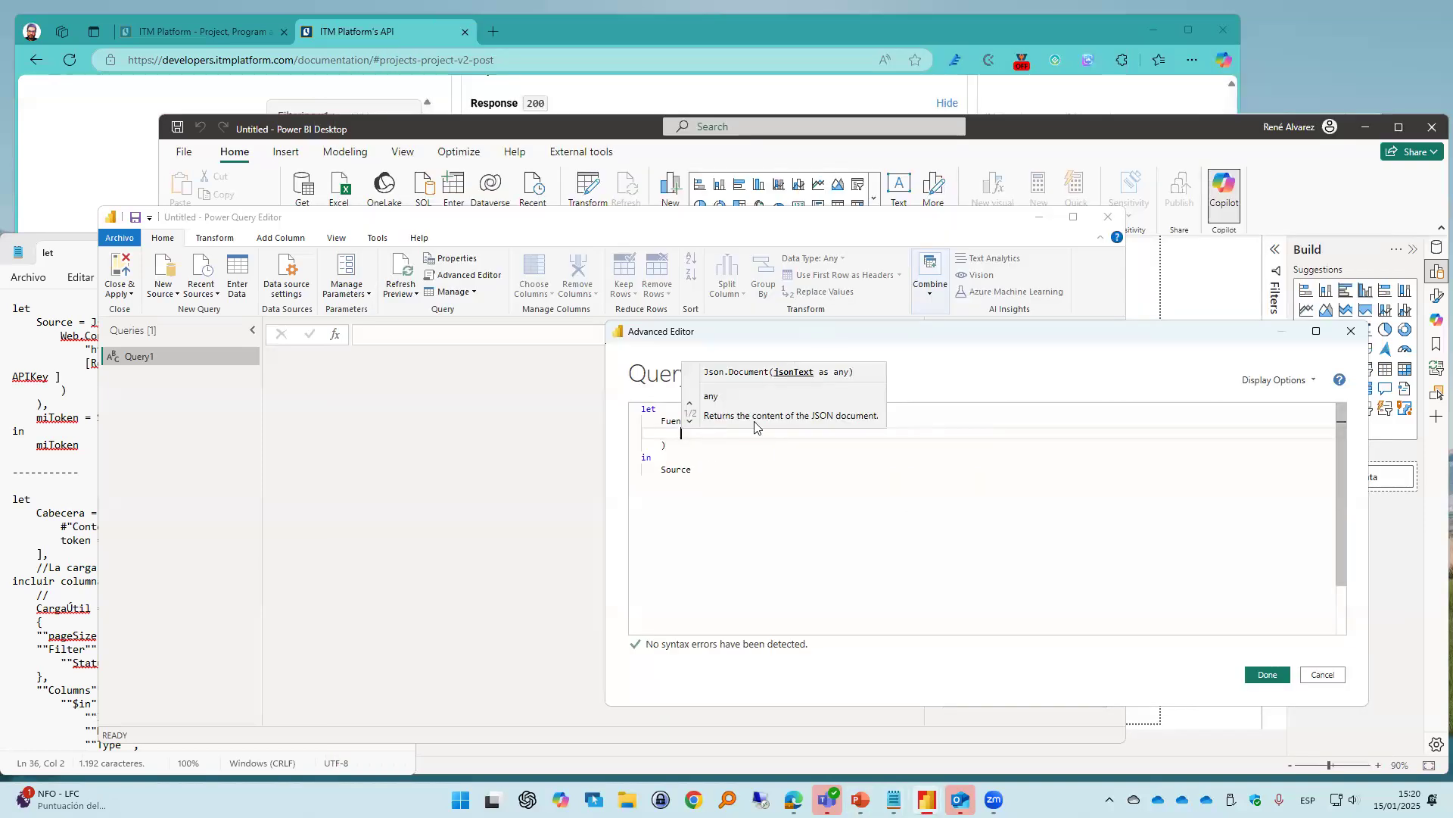
Insert a Web.Contents() call inside Json.Document, with an empty line between its parentheses
type("we")
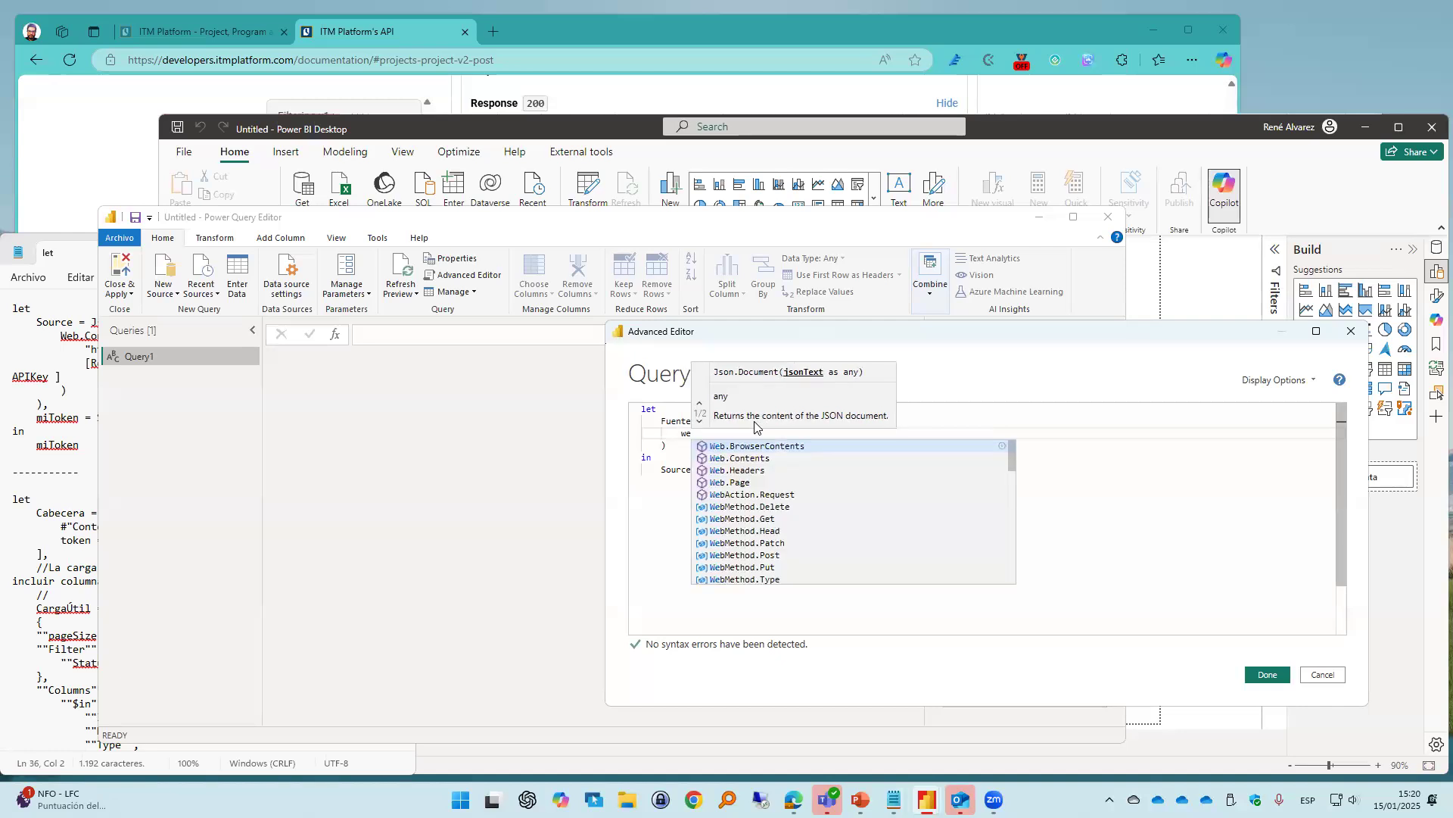
key("Down")
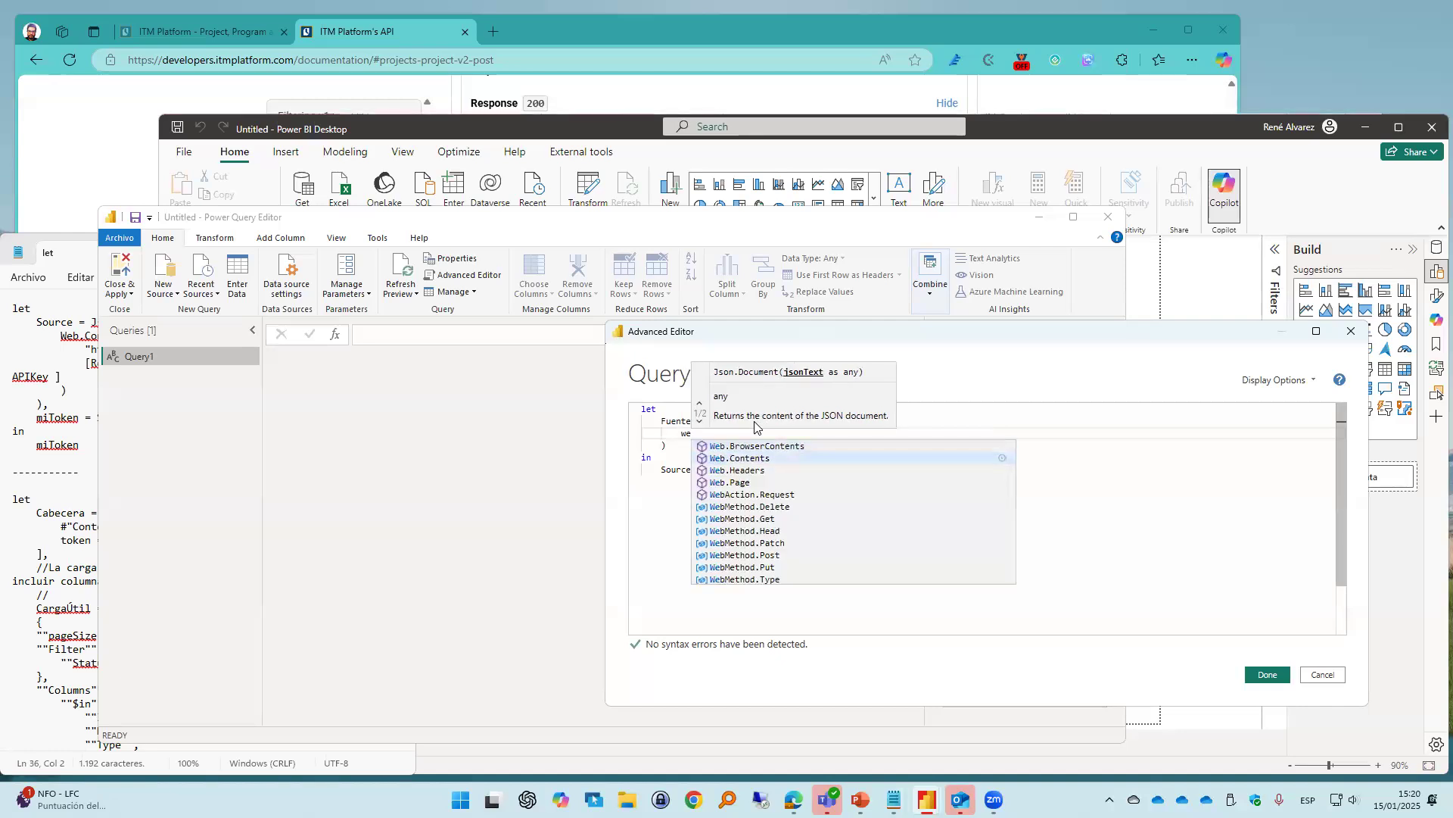
key("Tab")
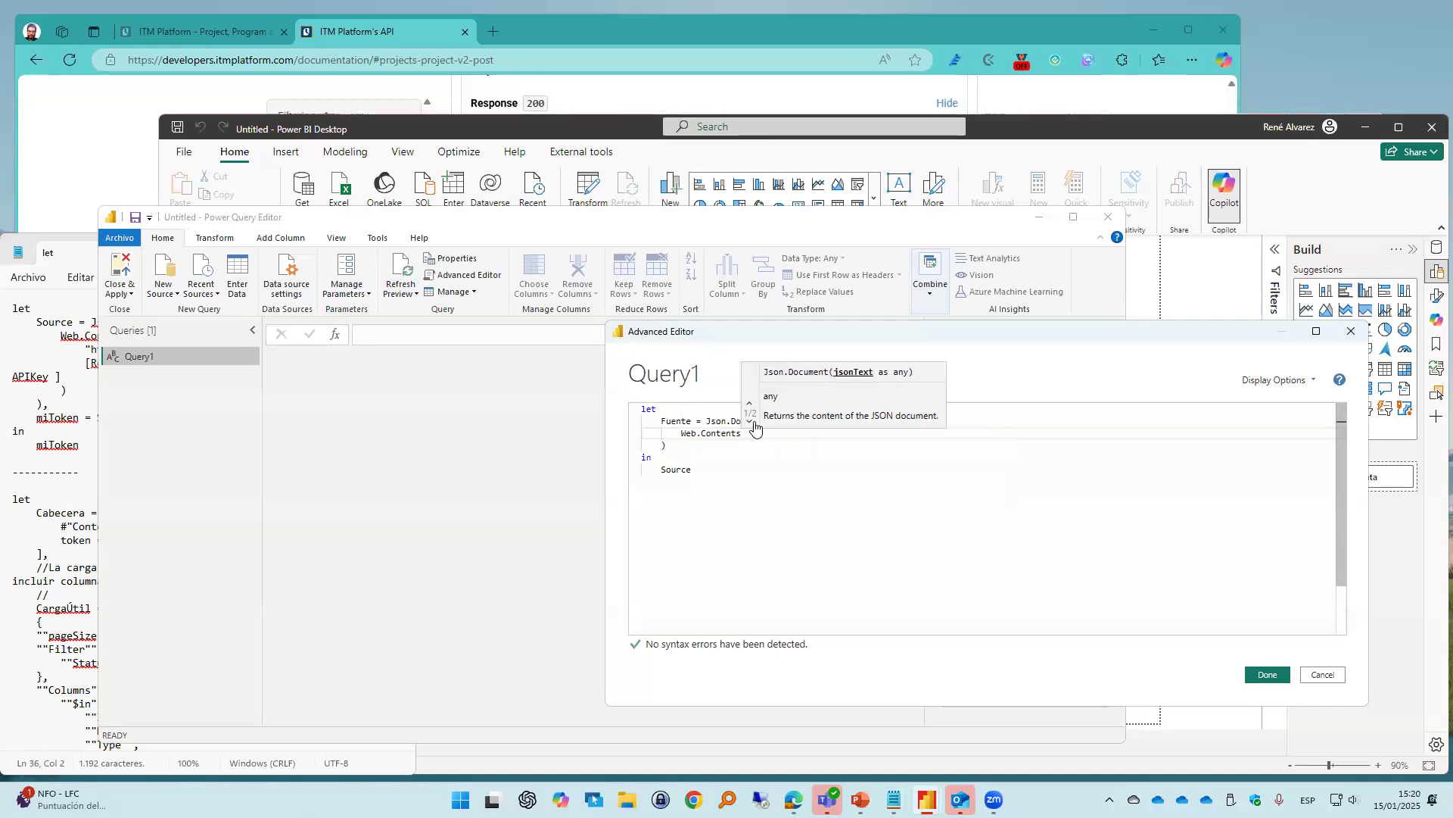
type("(")
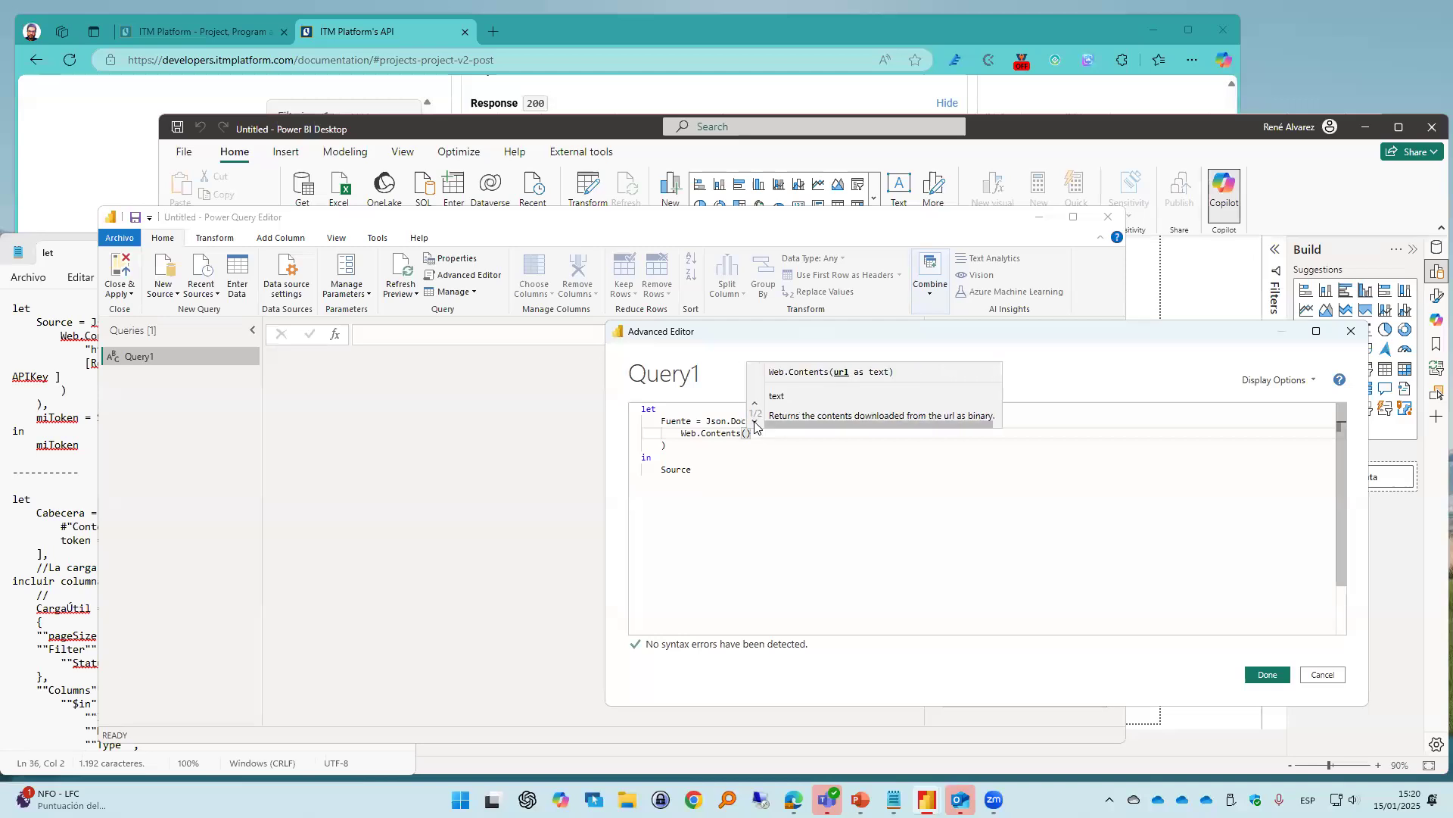
key("Return")
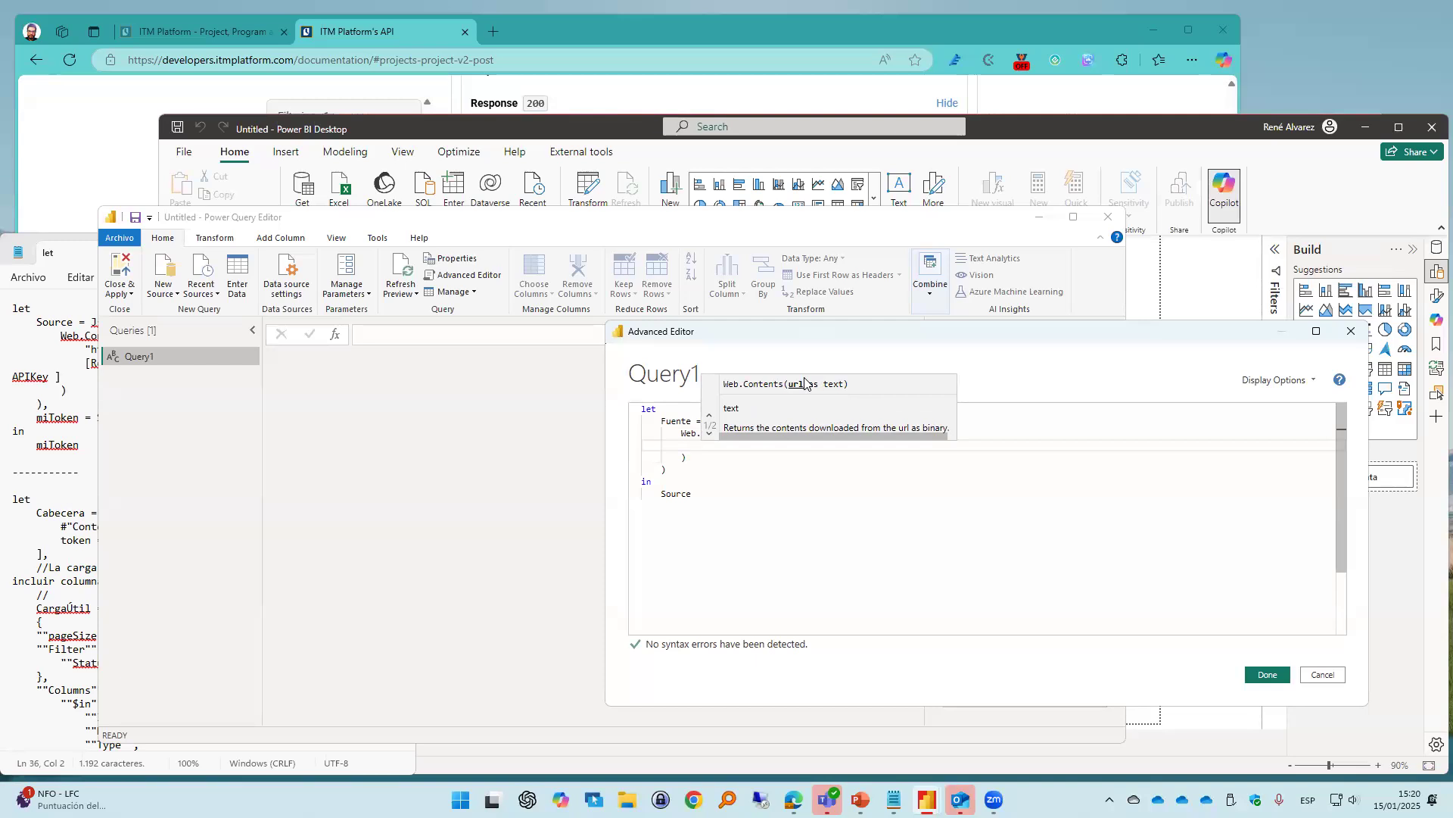
type("https://")
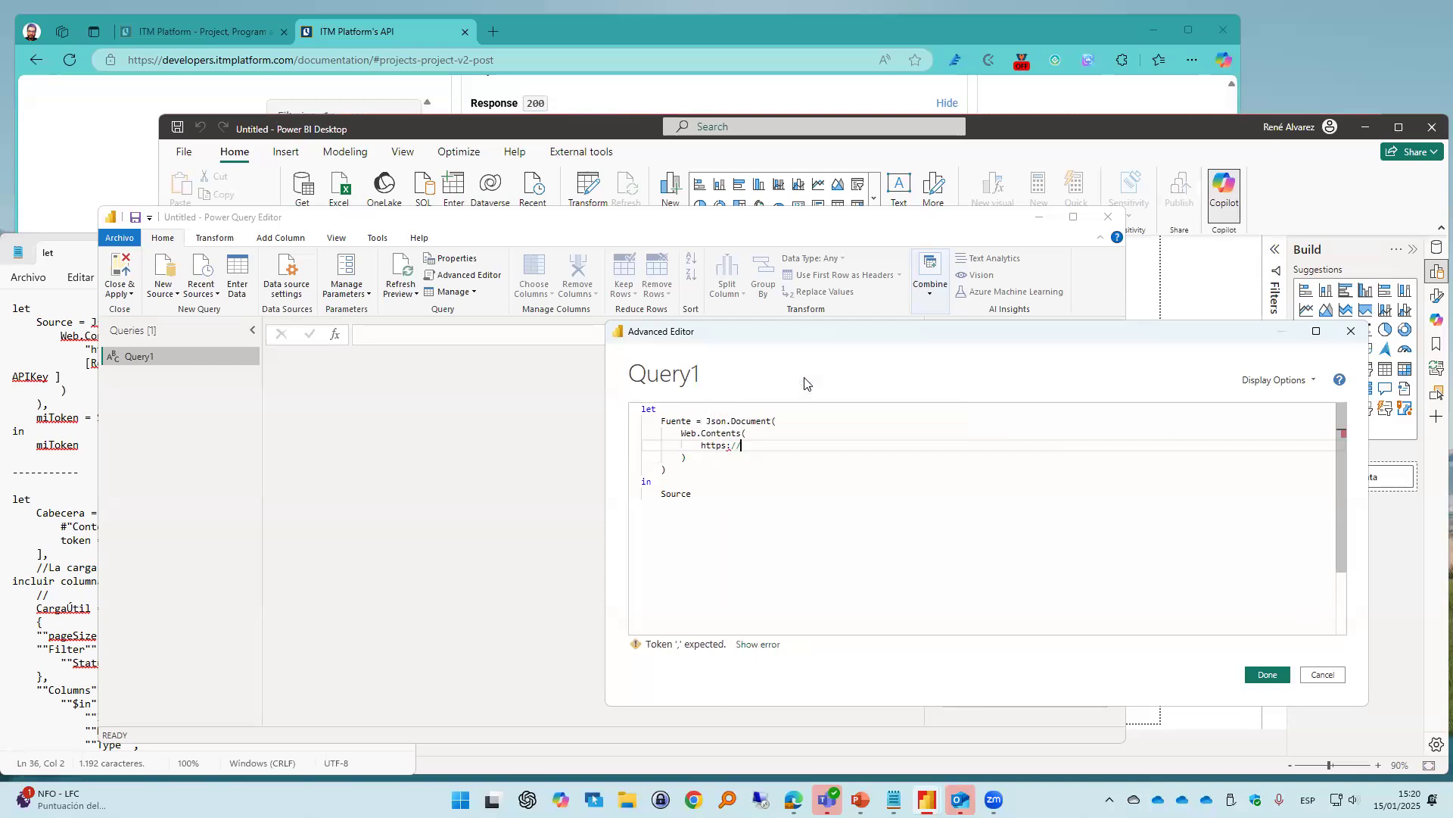
type("demo-api.itmplatform.com/globalcorp360/log")
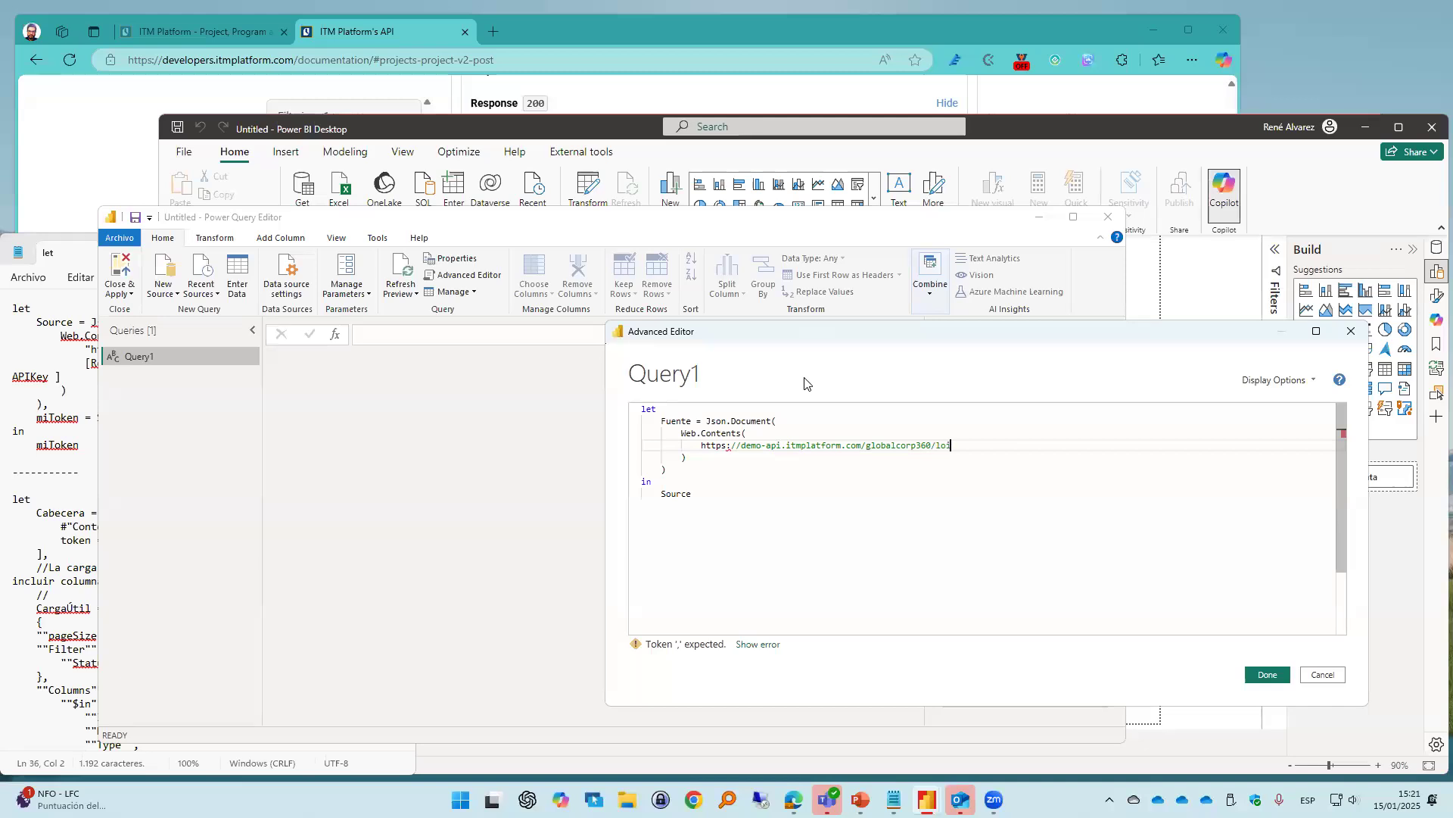
type("in")
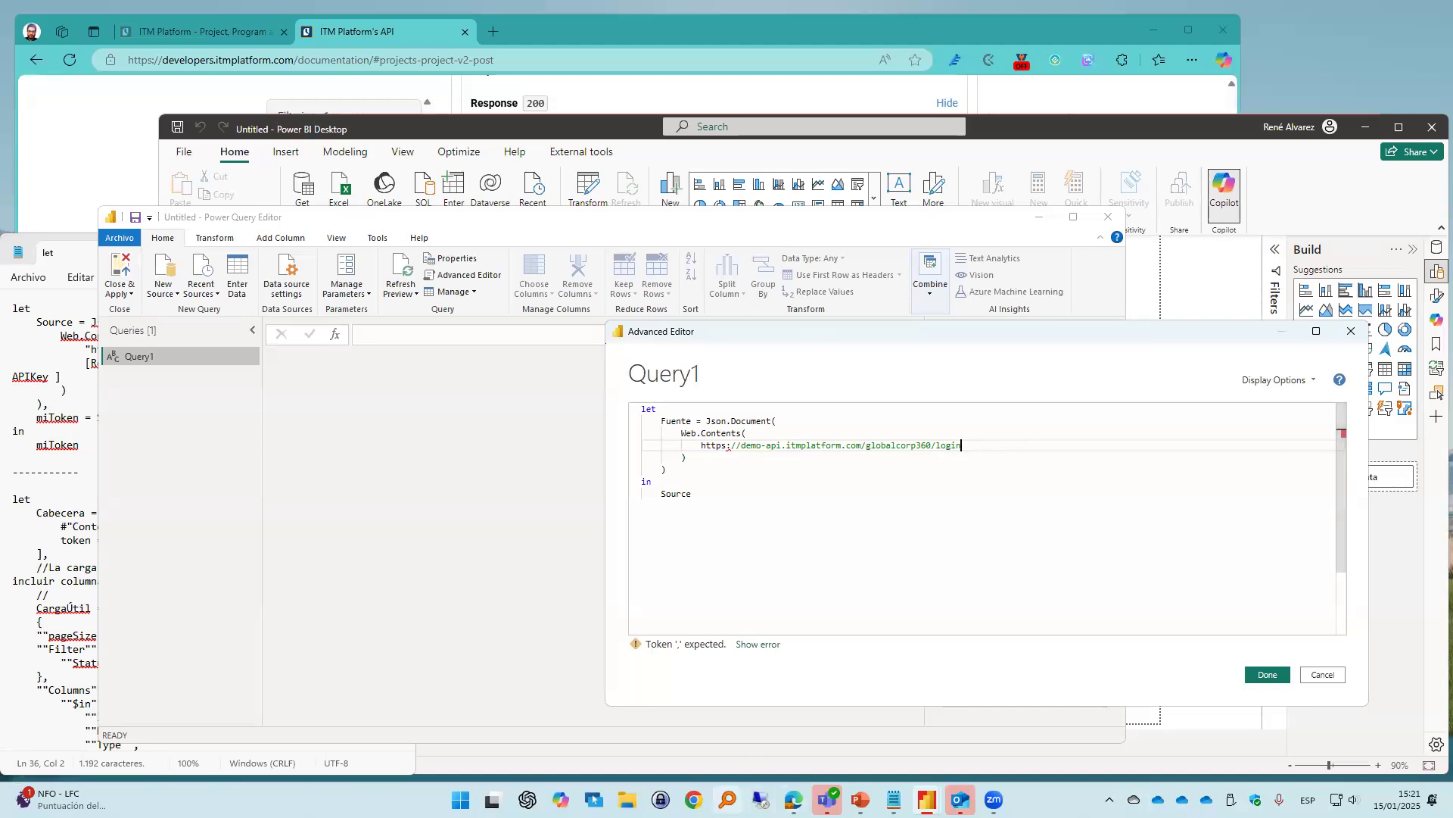
Switch to Chrome with the itmplatform.com profile, reposition its window, and open the globalcorp360 demo environment of ITM Platform
left_click(693, 799)
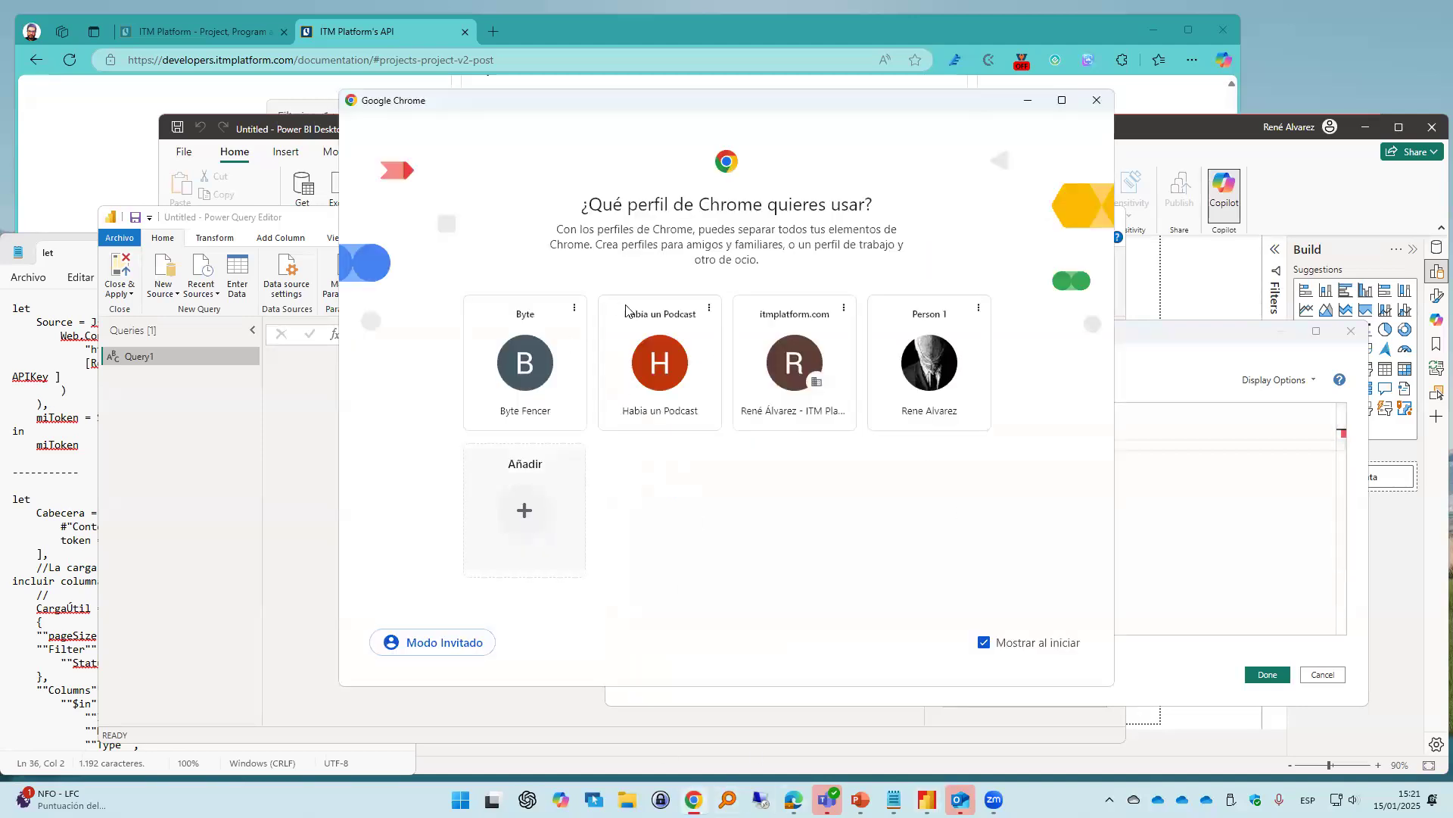
left_click(780, 360)
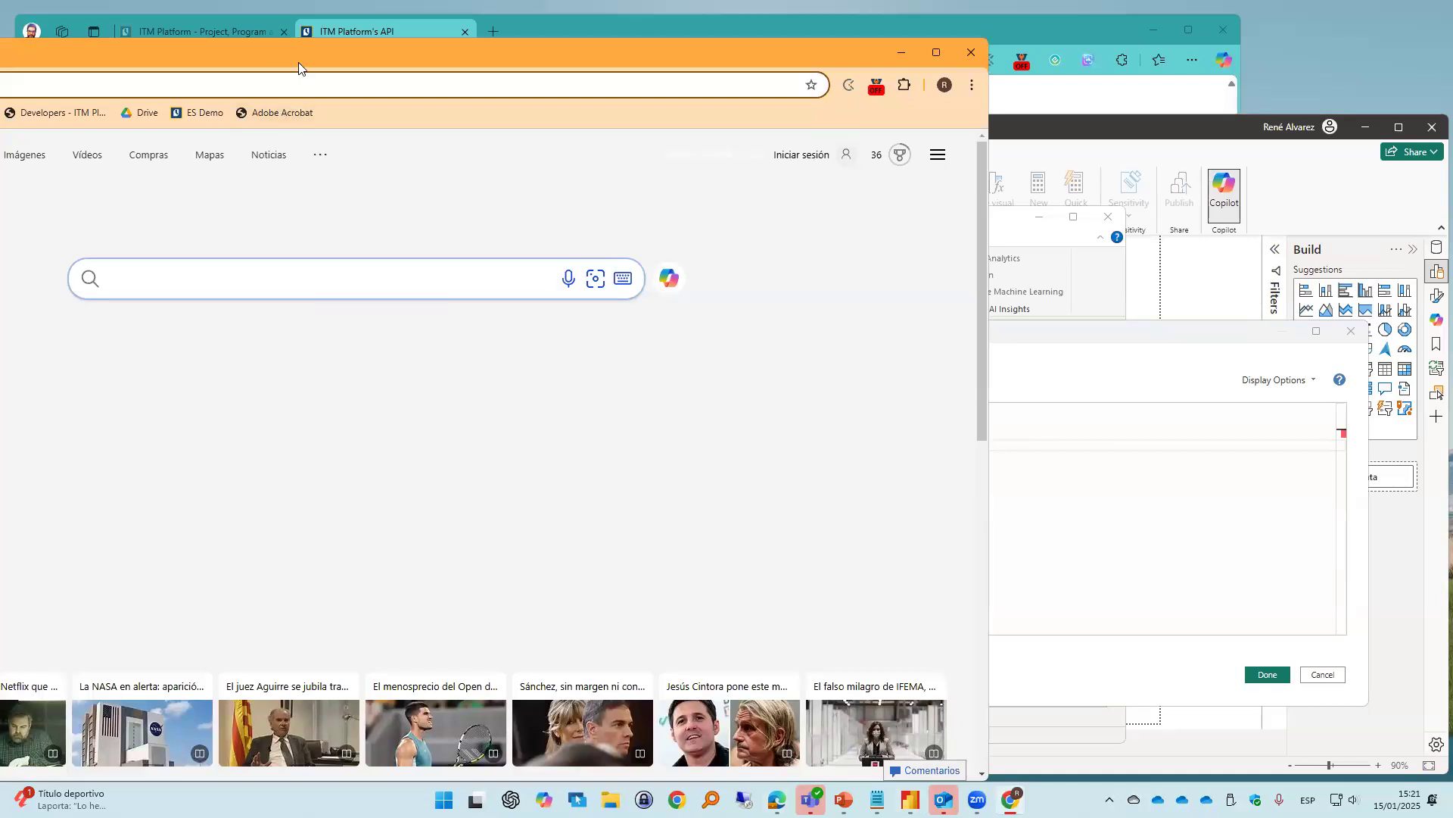
left_click_drag(299, 63, 606, 108)
left_click(407, 194)
left_click(439, 361)
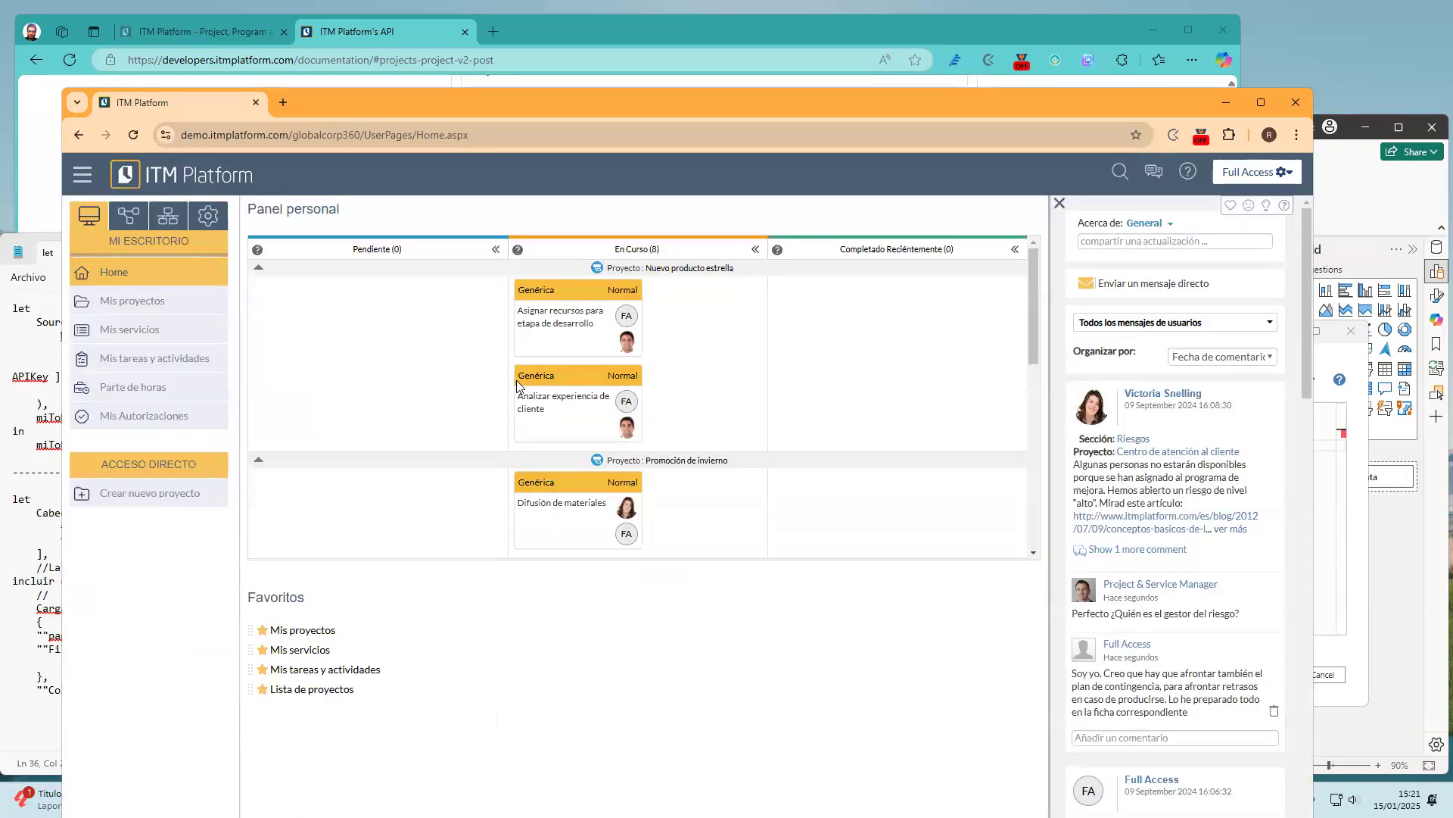
Examine the itmplatform.com/globalcorp360 part of the demo site's address to identify the environment name
left_click(304, 138)
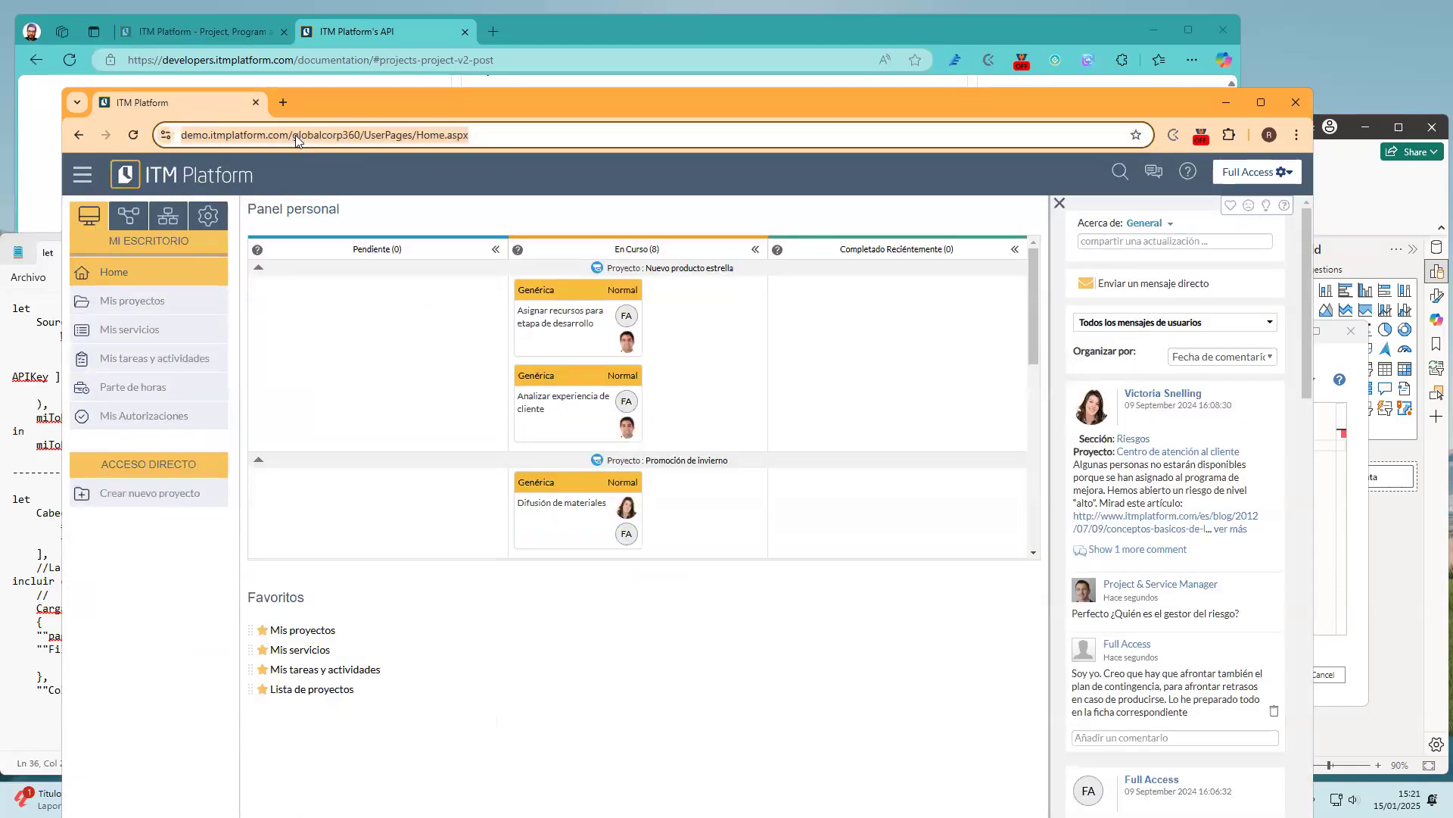
left_click(294, 136)
left_click_drag(242, 134, 398, 131)
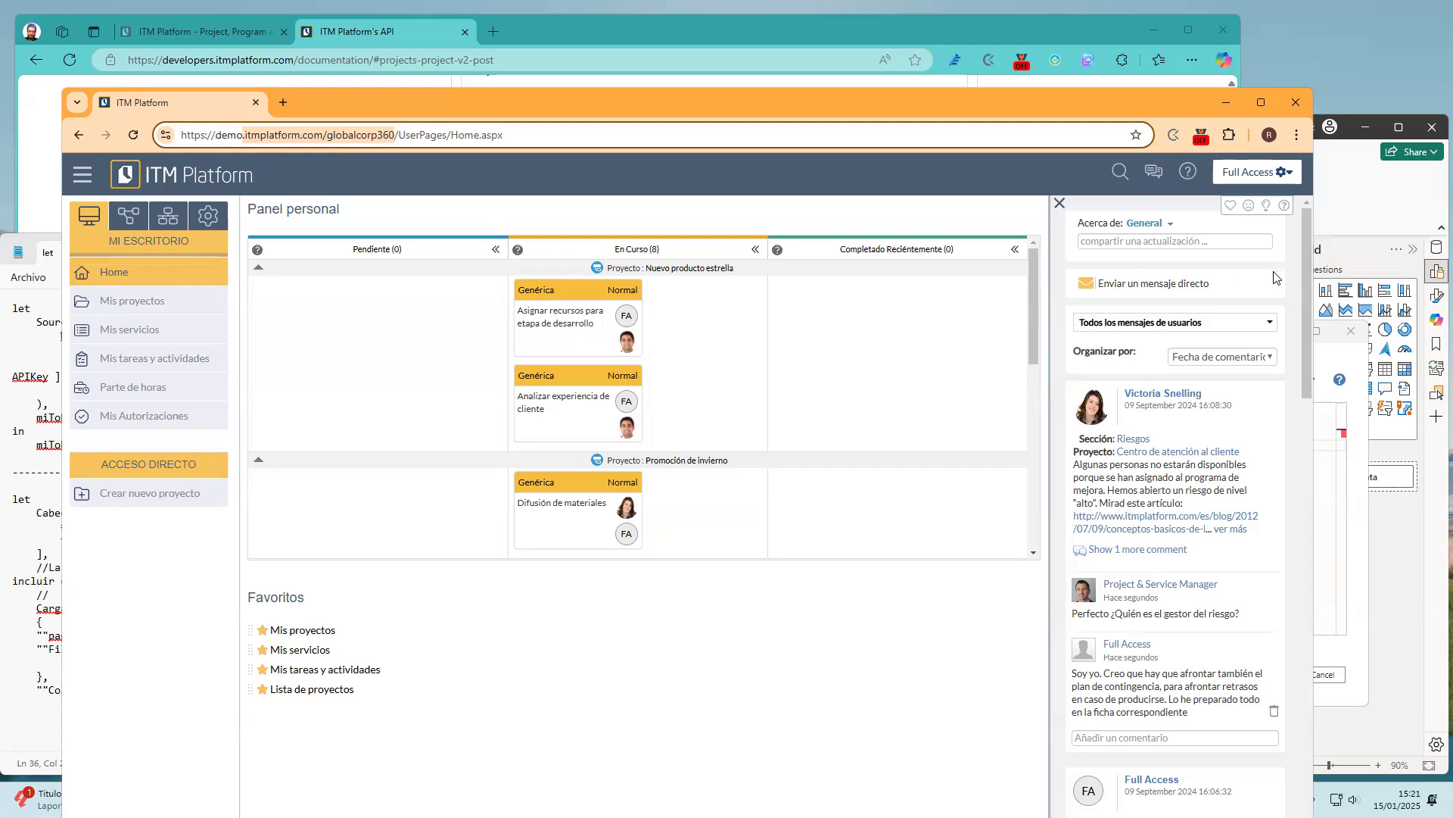
Return to the Advanced Editor and enclose the login URL in double quotation marks
left_click(1334, 365)
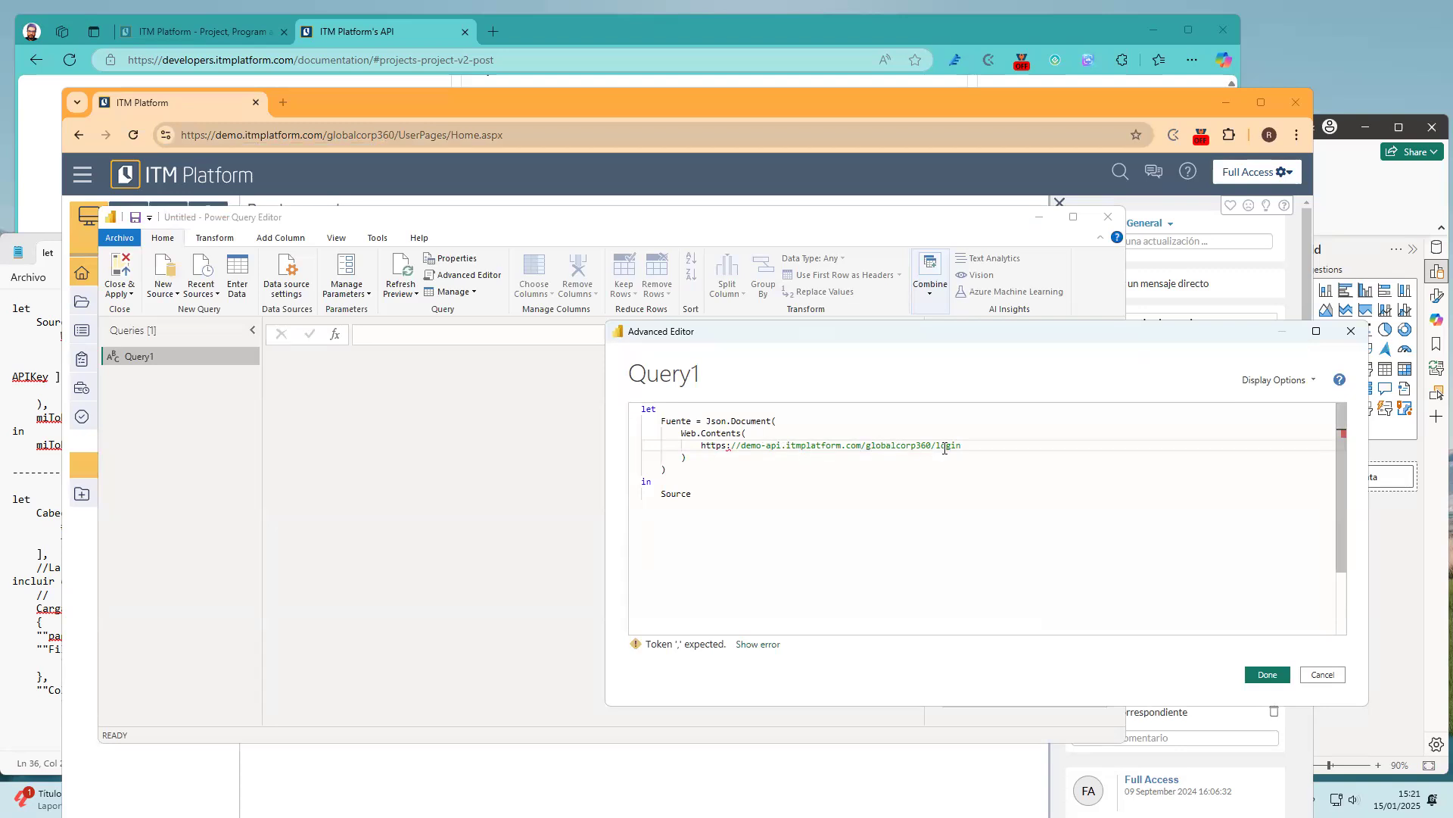
left_click(700, 447)
type("\"")
type("\"")
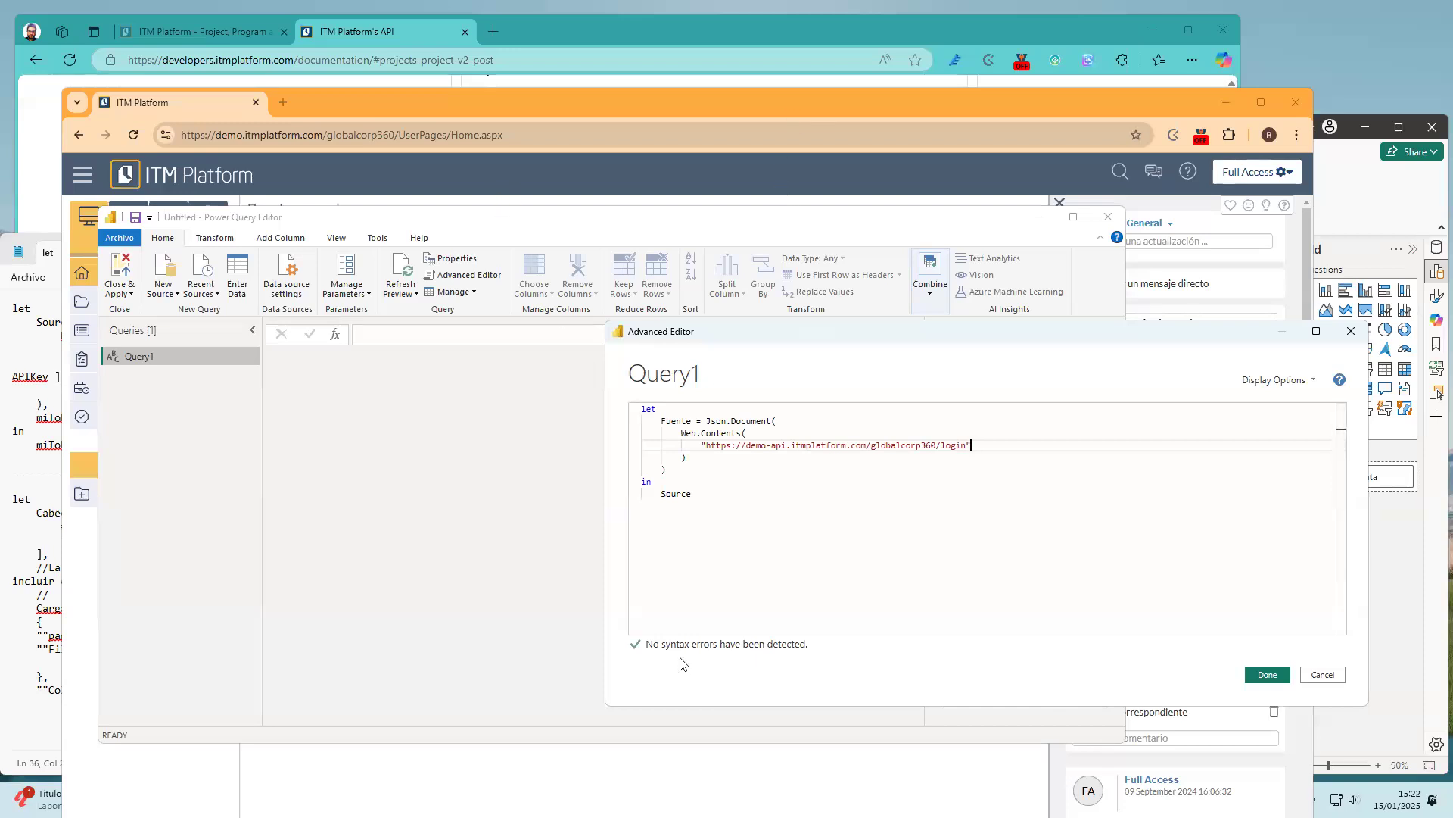
Switch to the PowerPoint deck Informes con Power BI.pptx and examine the {api-key} part of the login call on the Autenticación slide
left_click(116, 787)
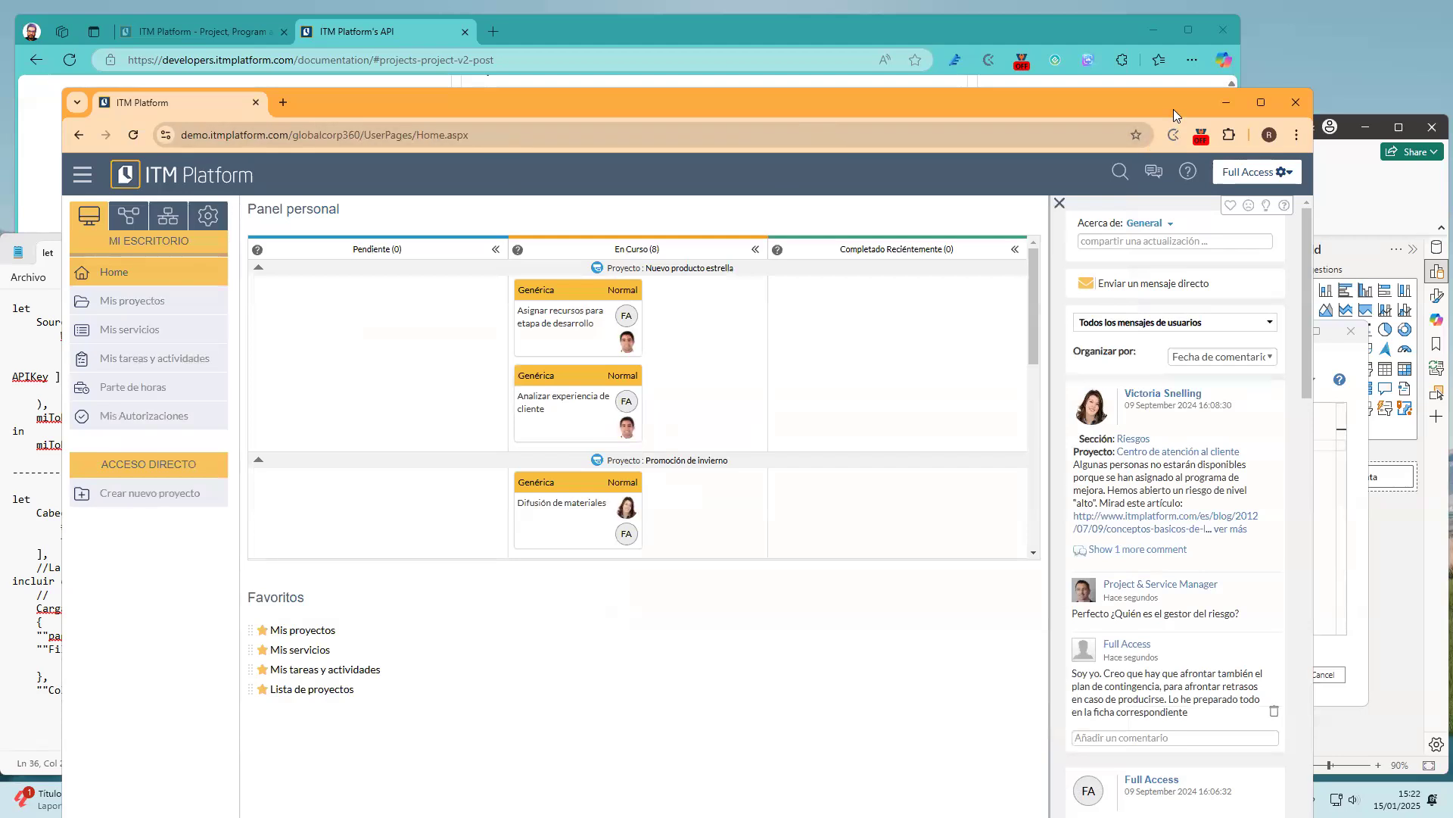
left_click_drag(1173, 115, 1176, 68)
left_click(843, 800)
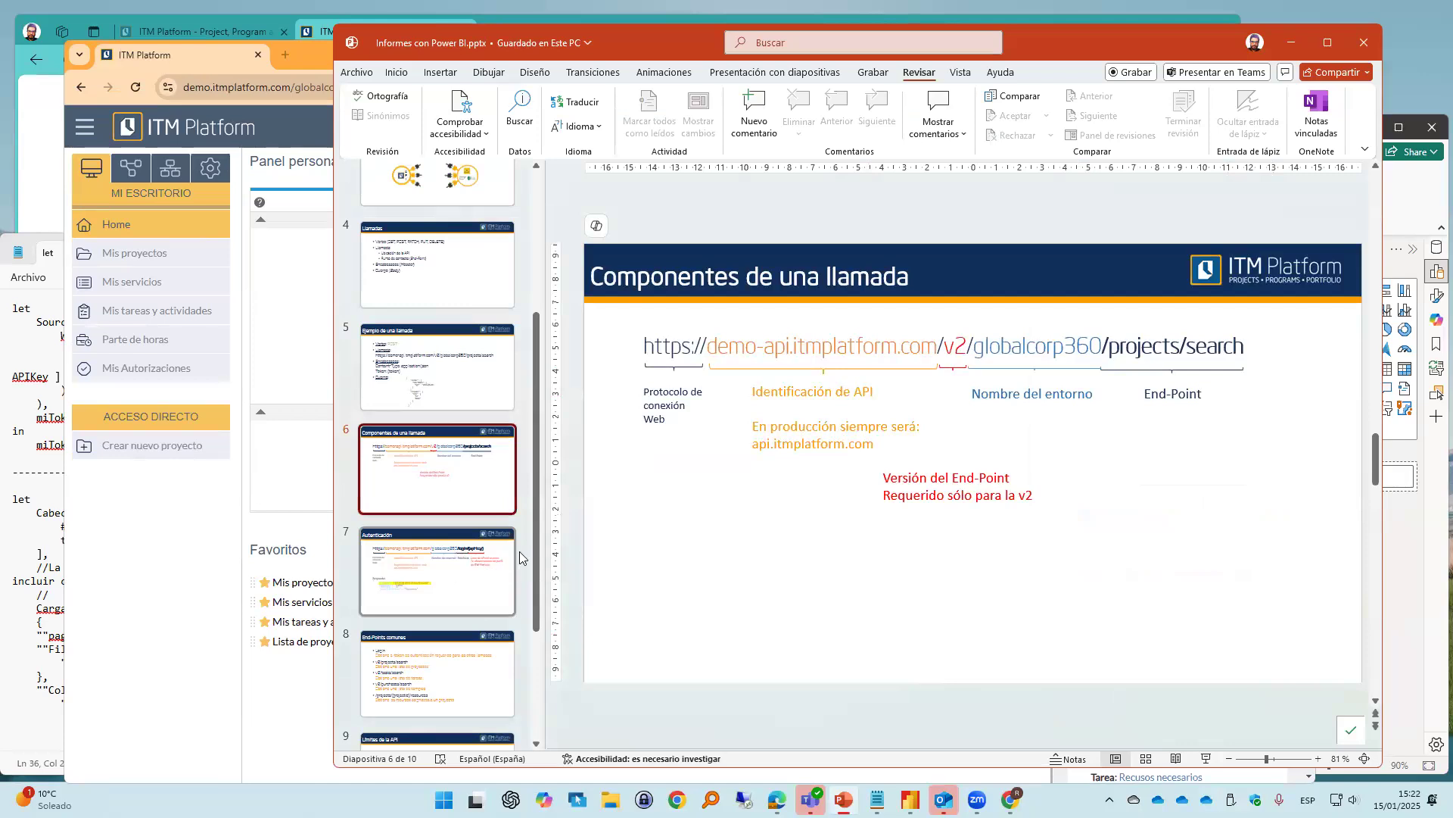
left_click(455, 553)
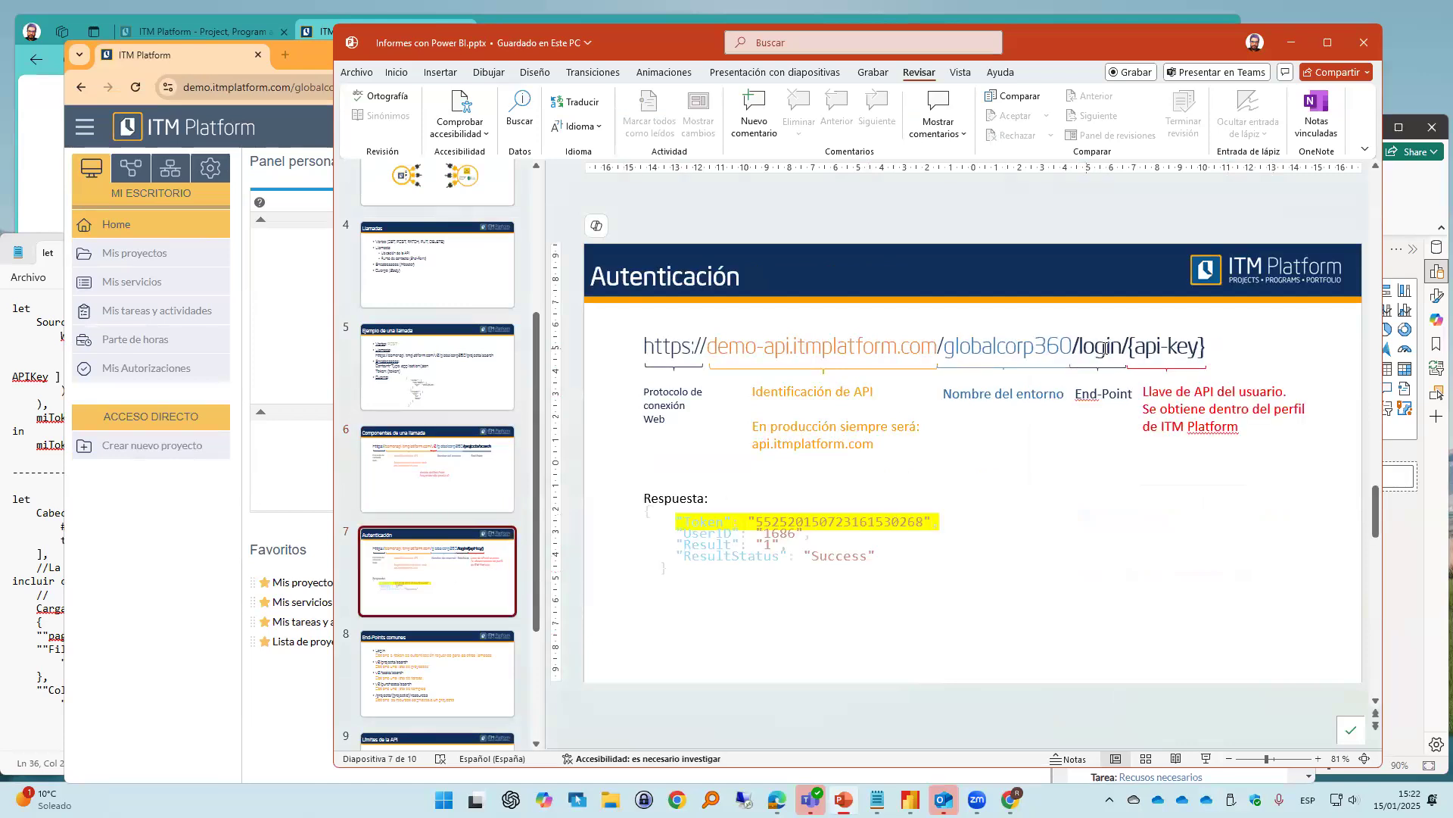
left_click_drag(1130, 349, 1199, 348)
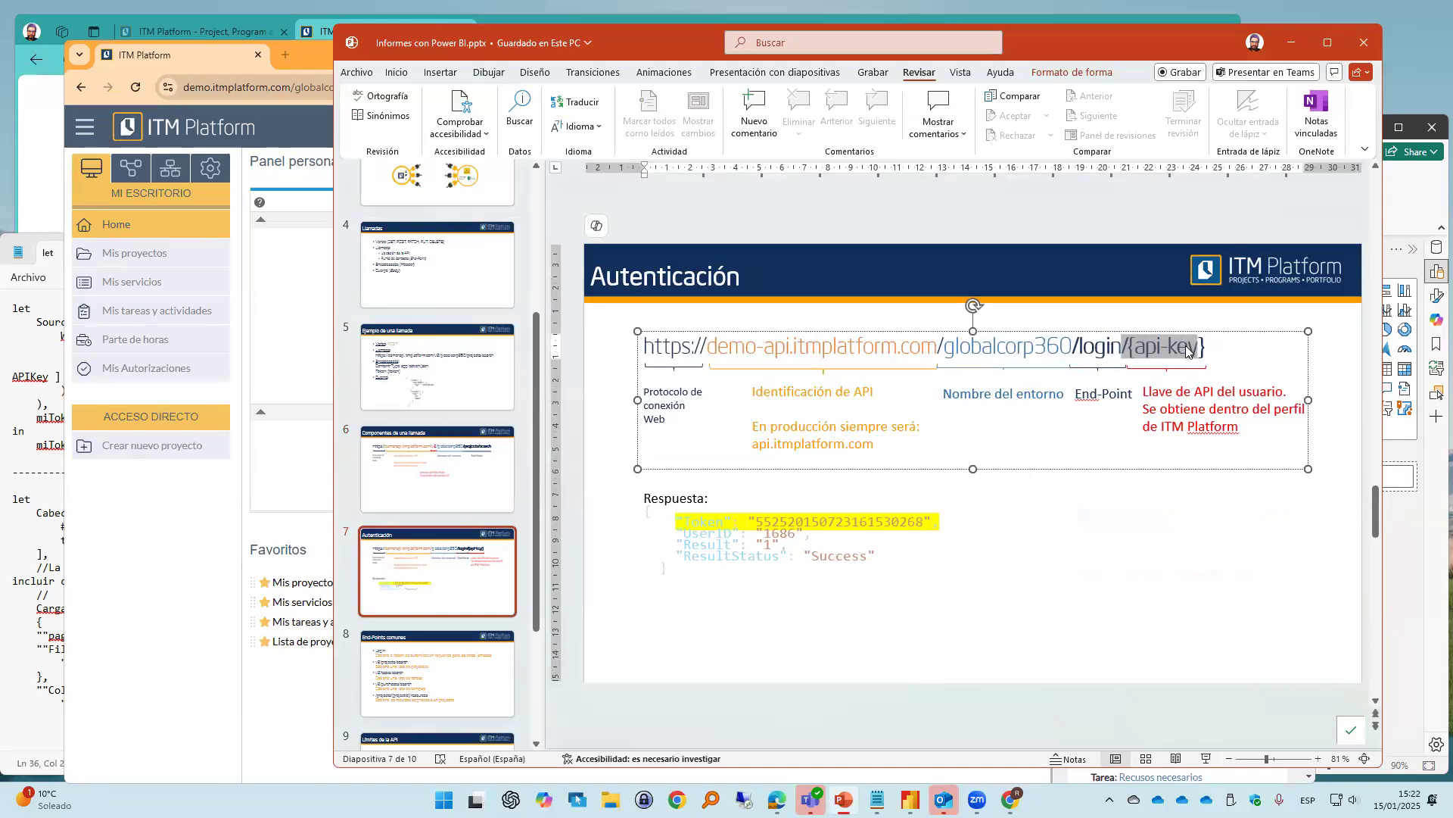
Open the Get Authentication entry in the ITM Platform API documentation in Edge and examine the /login/{APIKey} path
left_click(26, 207)
scroll(310, 306, "up", 2)
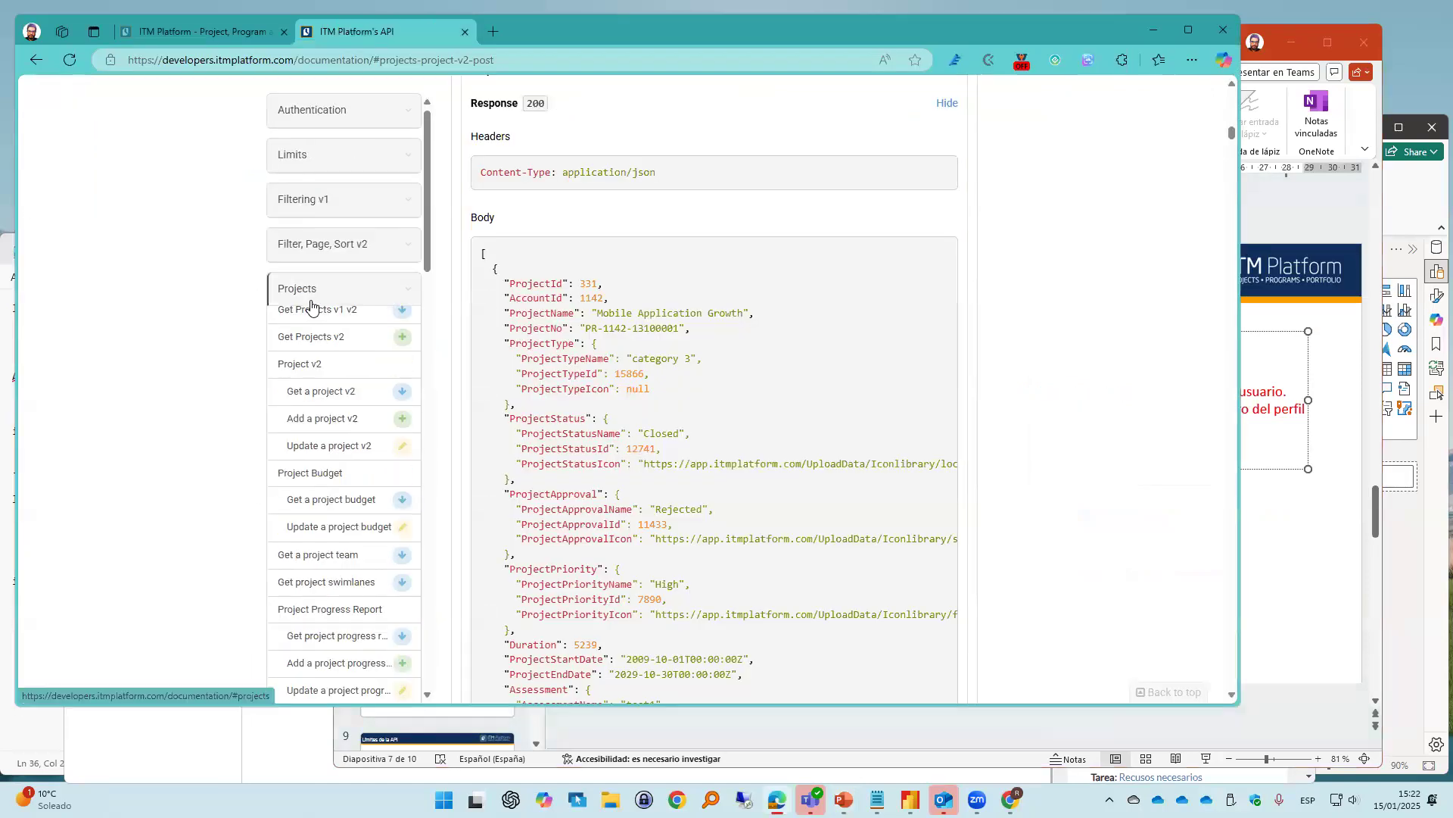
left_click(337, 112)
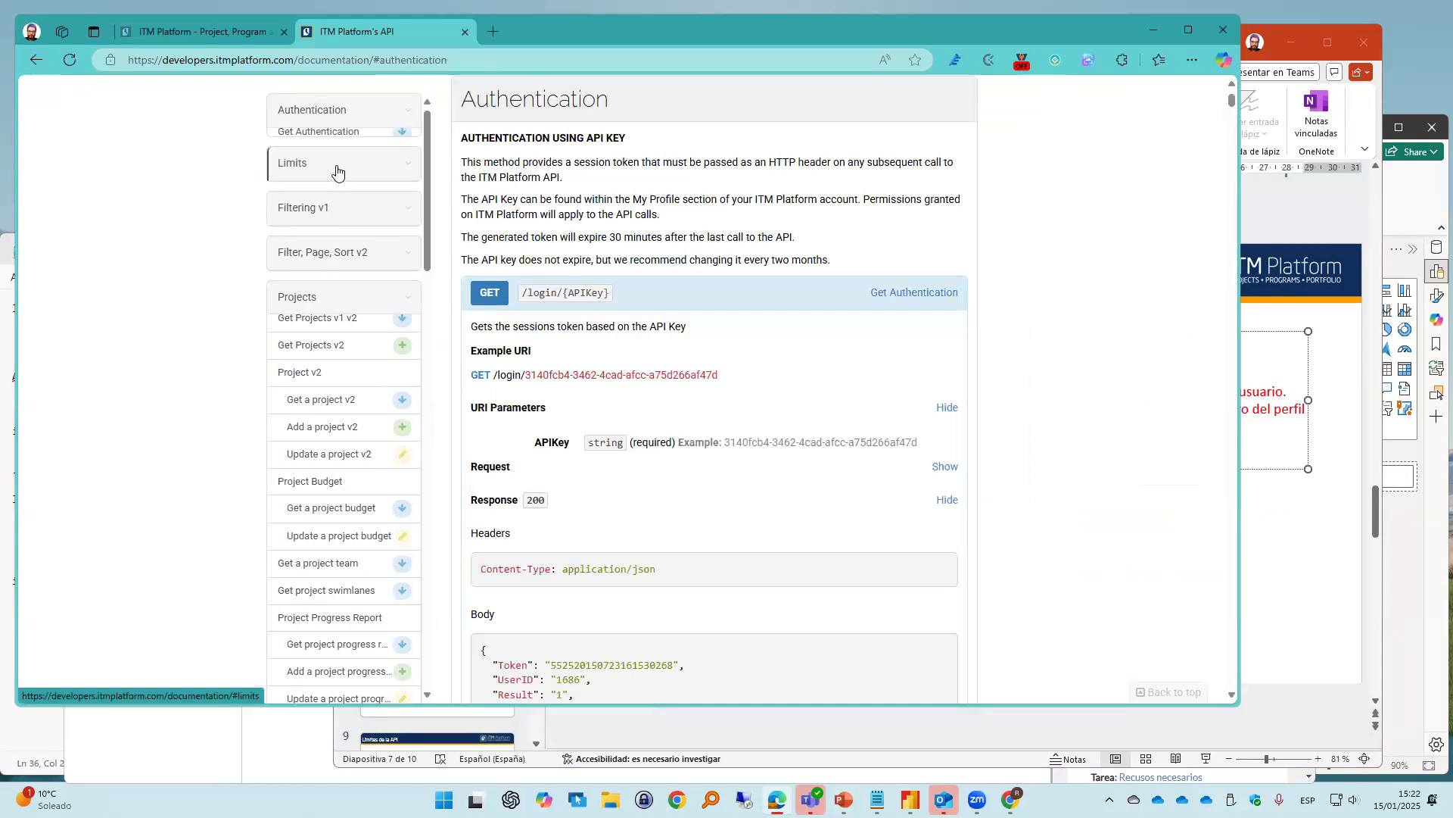
left_click(397, 131)
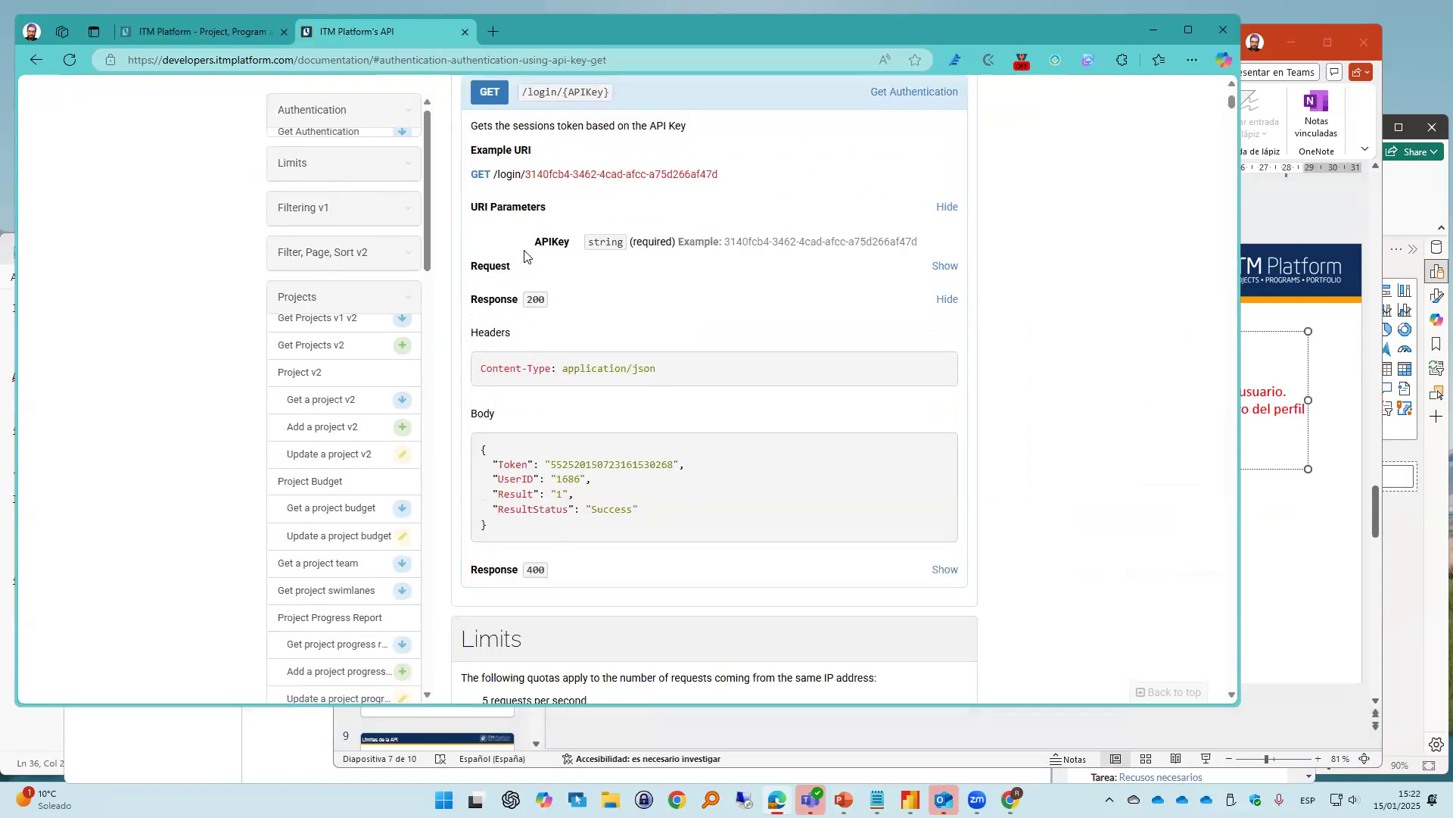
scroll(543, 150, "up", 1)
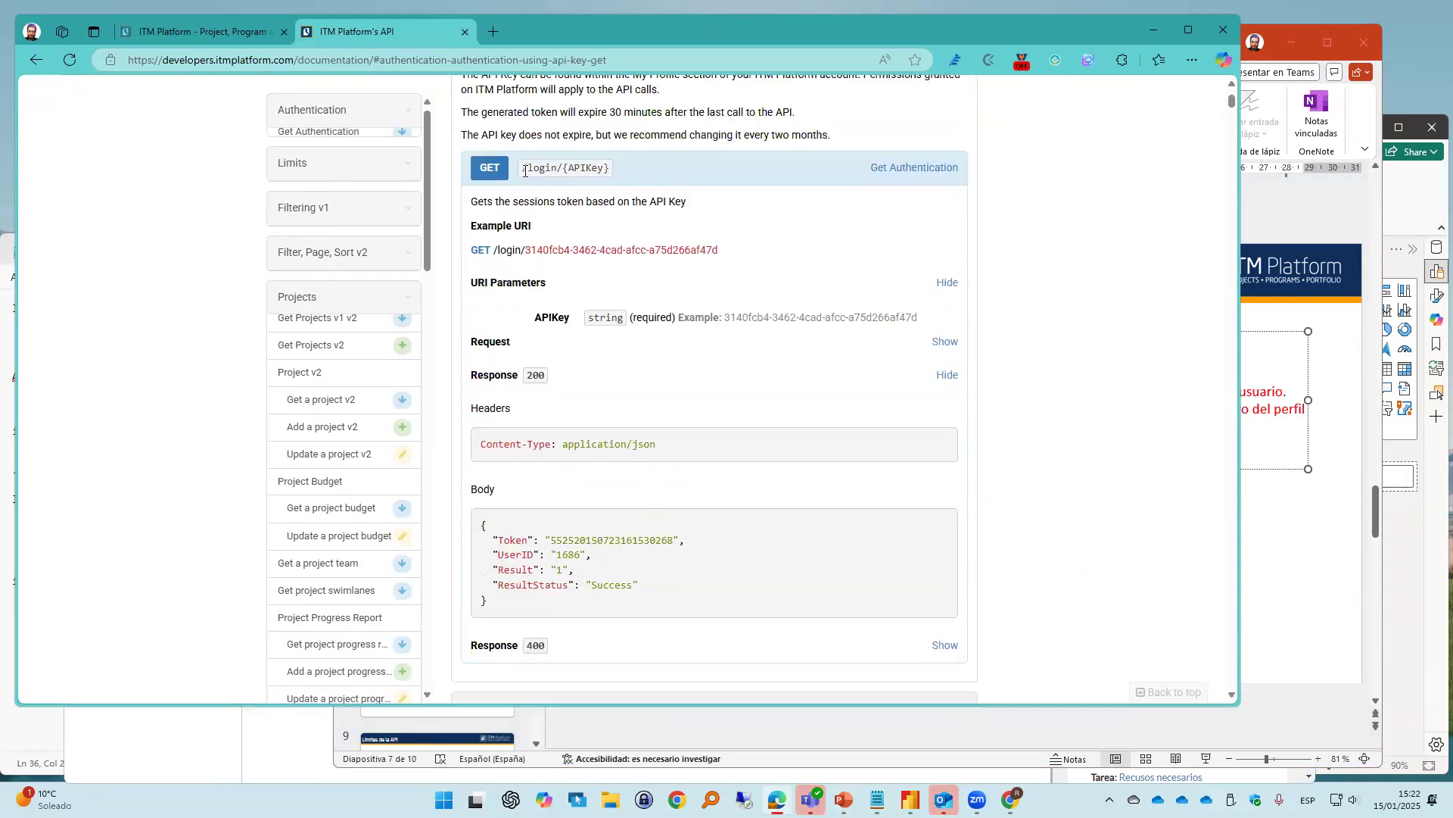
left_click_drag(522, 167, 562, 164)
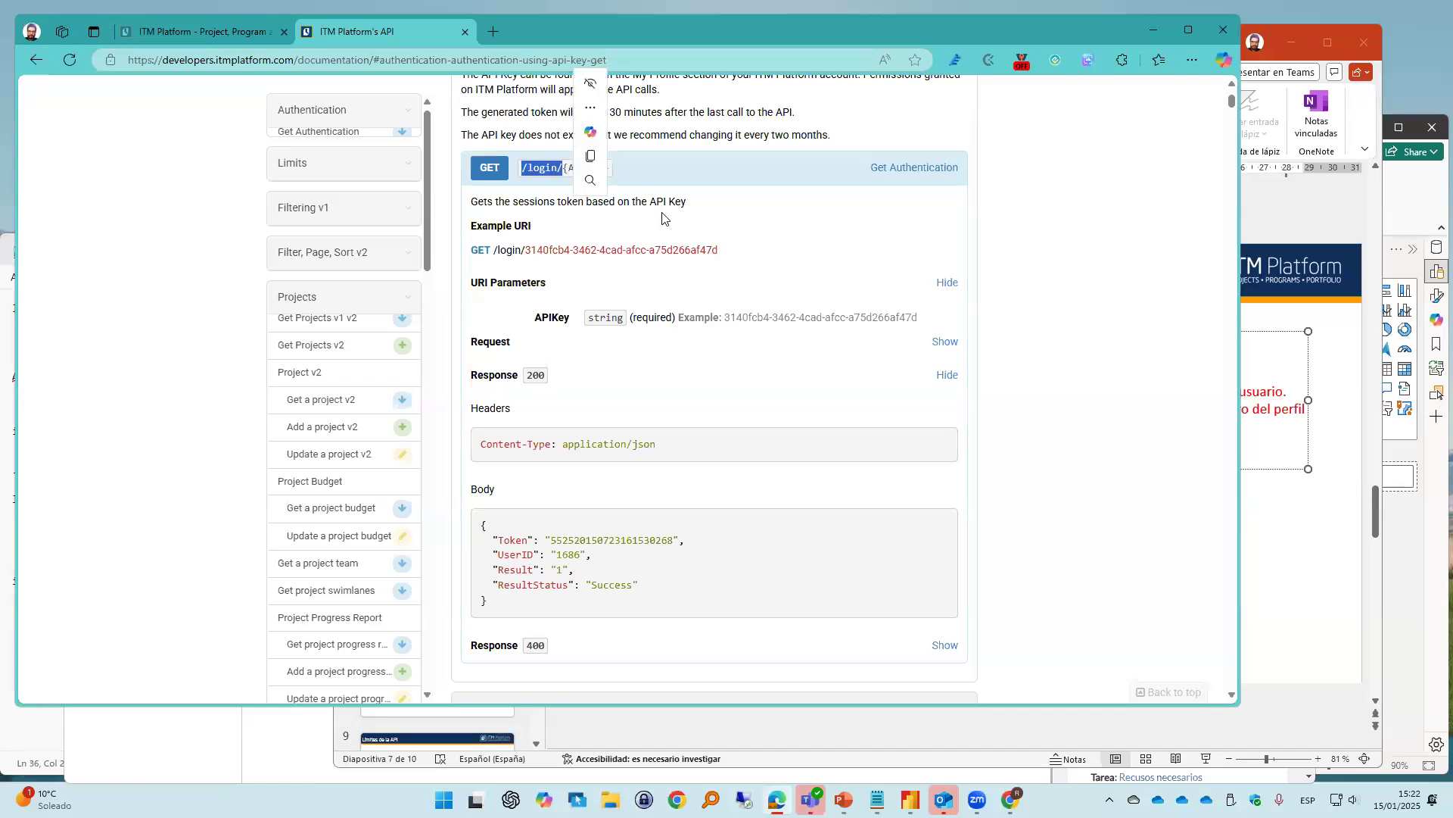
left_click(684, 186)
left_click_drag(562, 169, 607, 170)
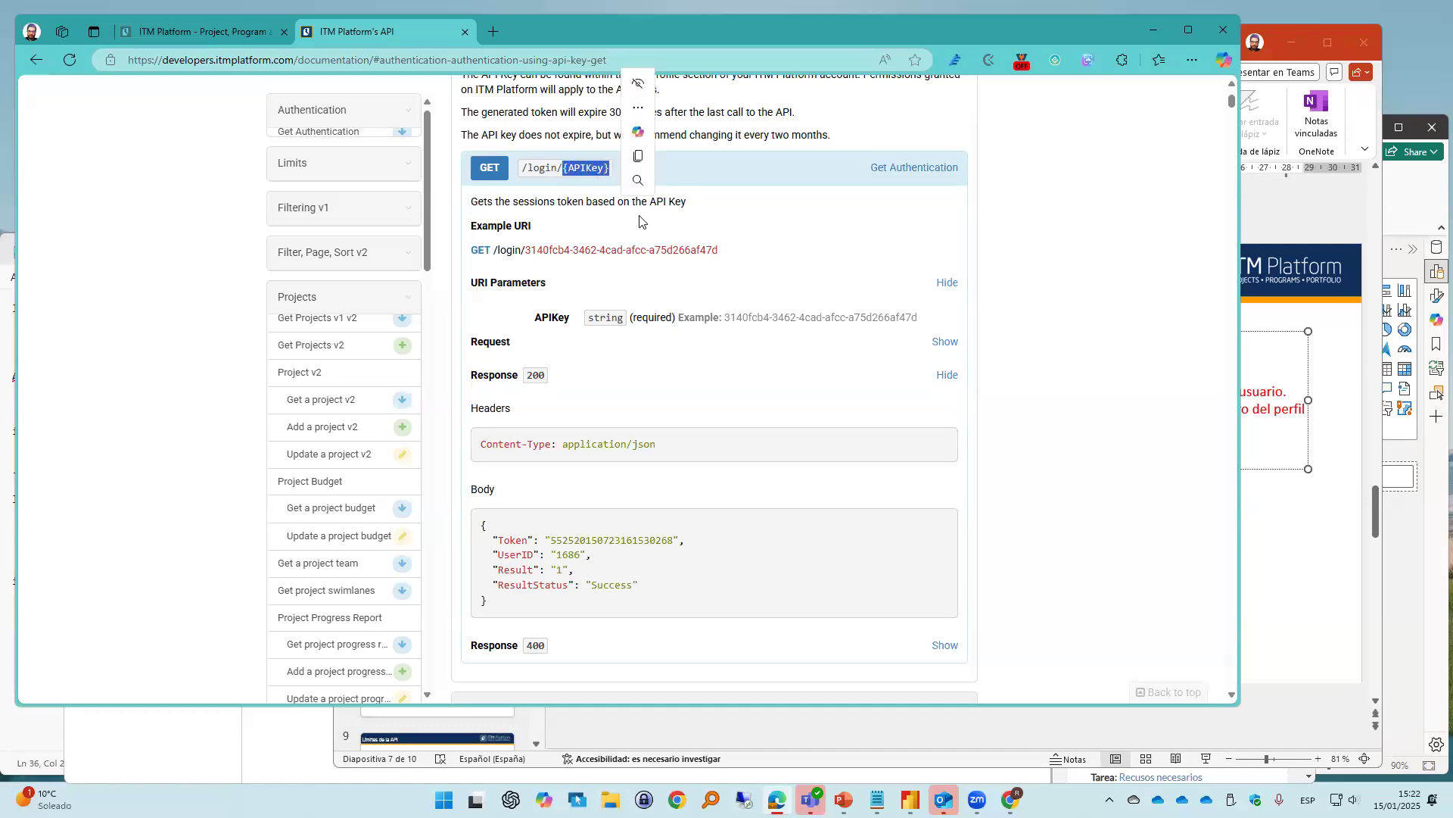
left_click(582, 184)
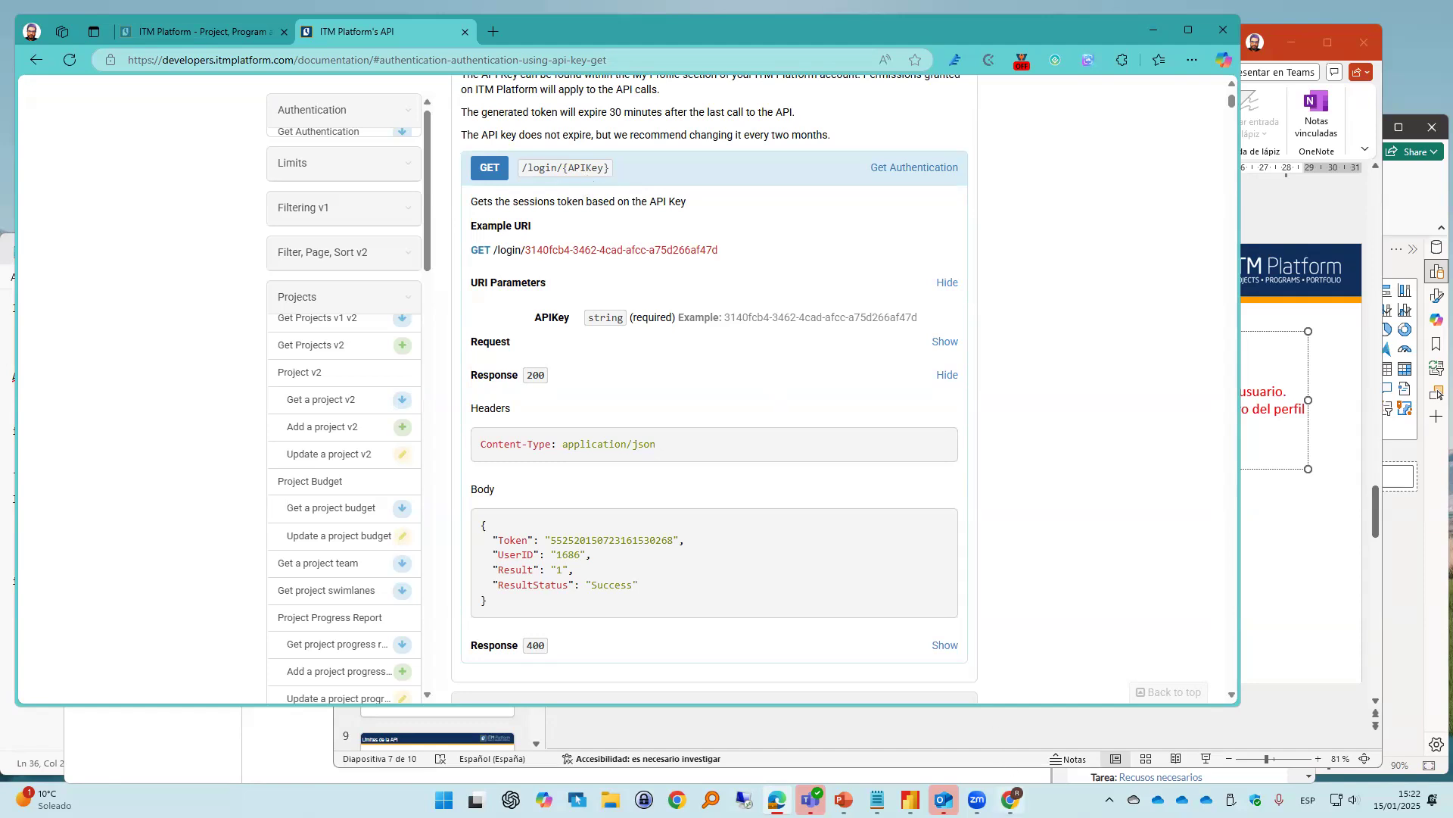
Return to the ITM Platform demo in Chrome, open the API Key section of the user's profile, and reposition the window
mouse_move(1013, 804)
left_click(1010, 722)
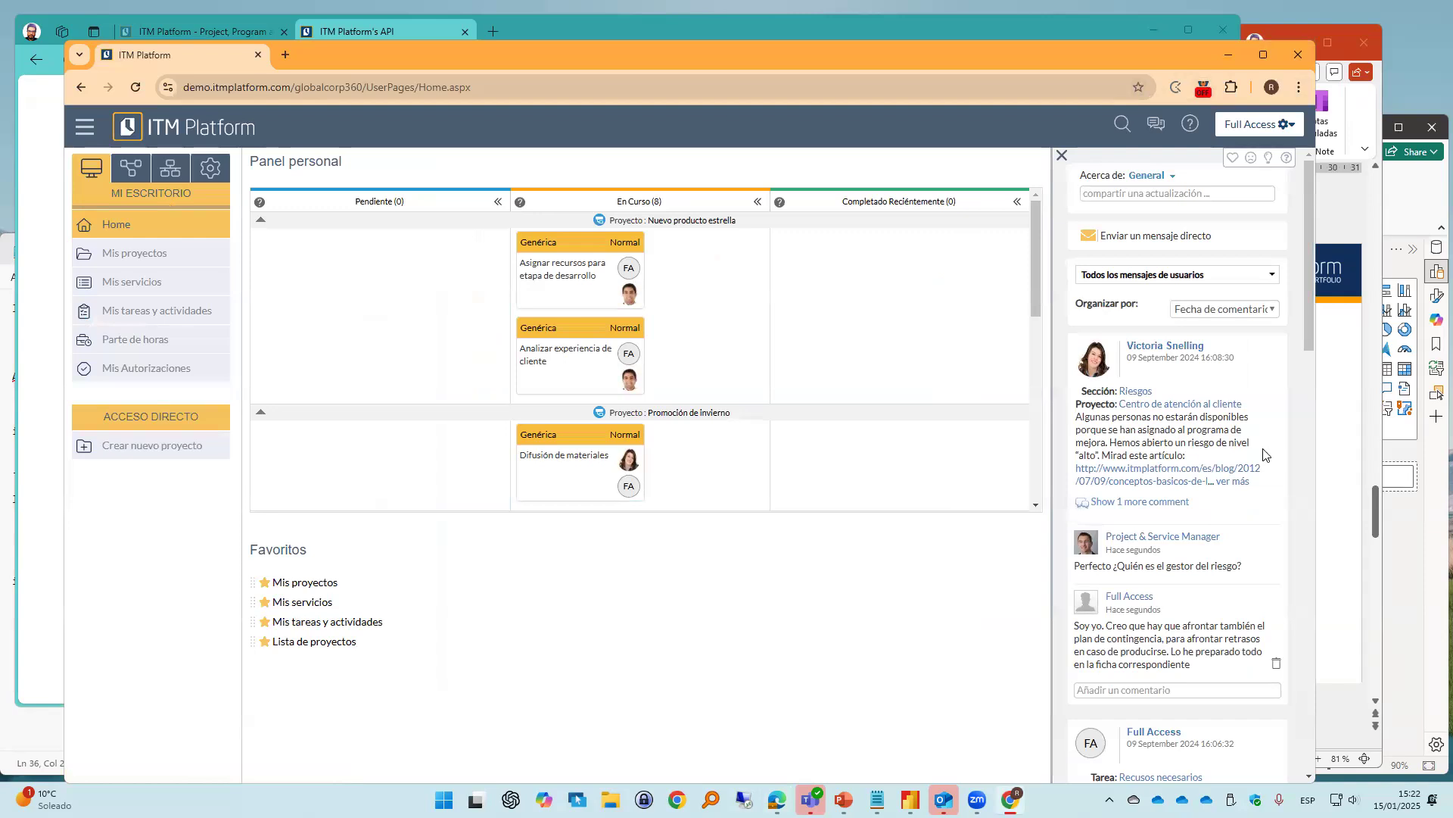
left_click(1262, 131)
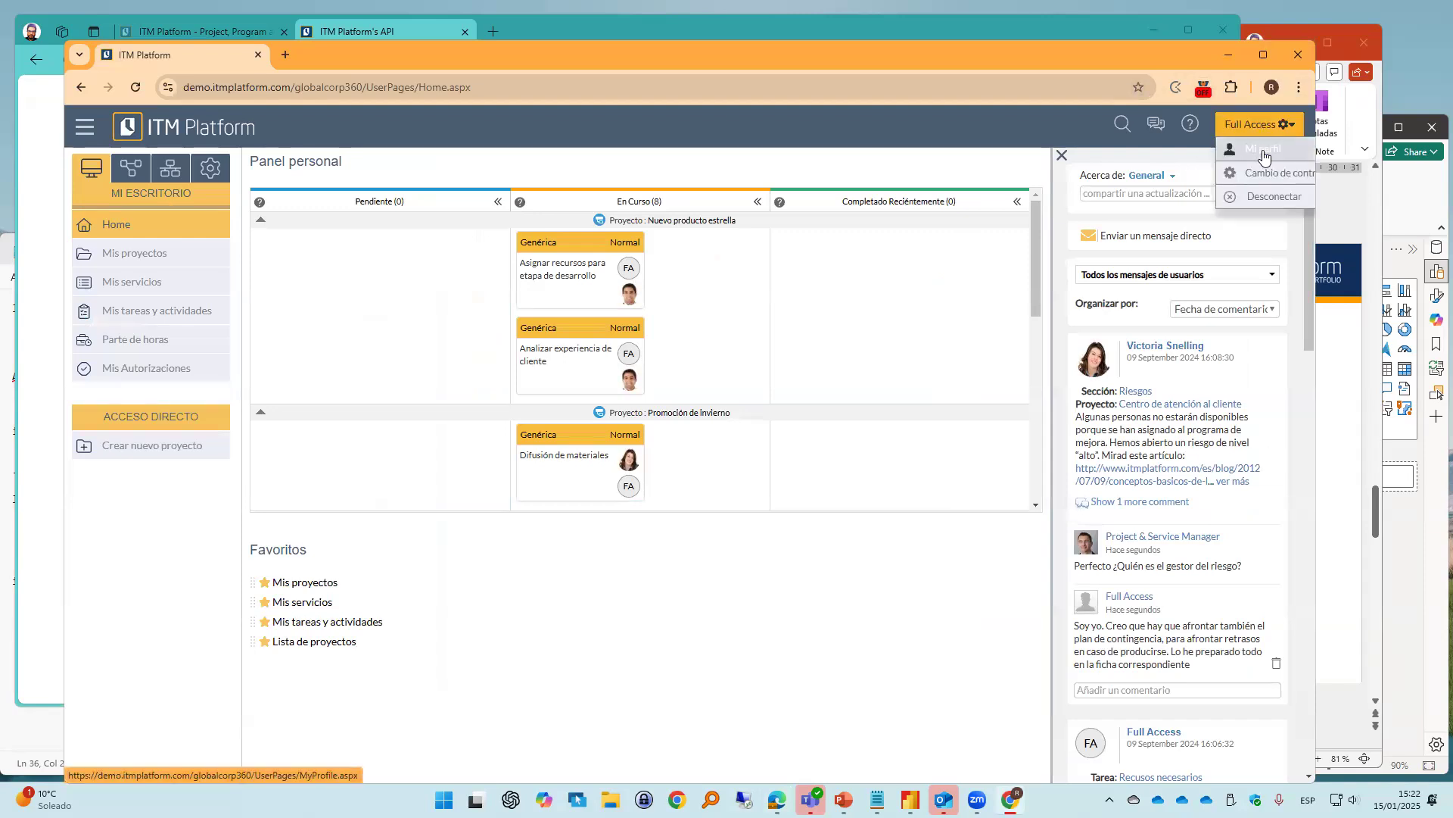
left_click(1261, 150)
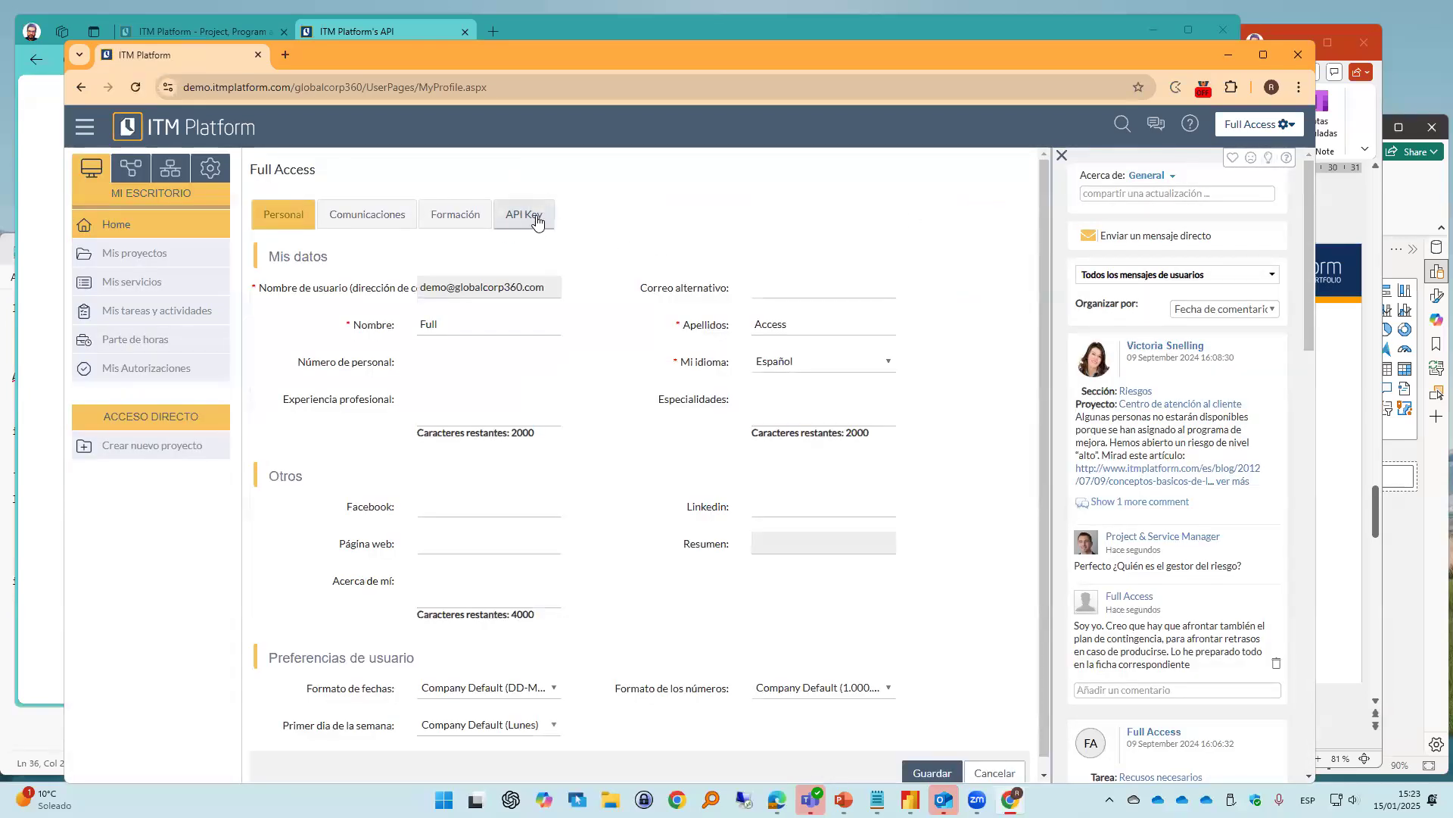
left_click(535, 221)
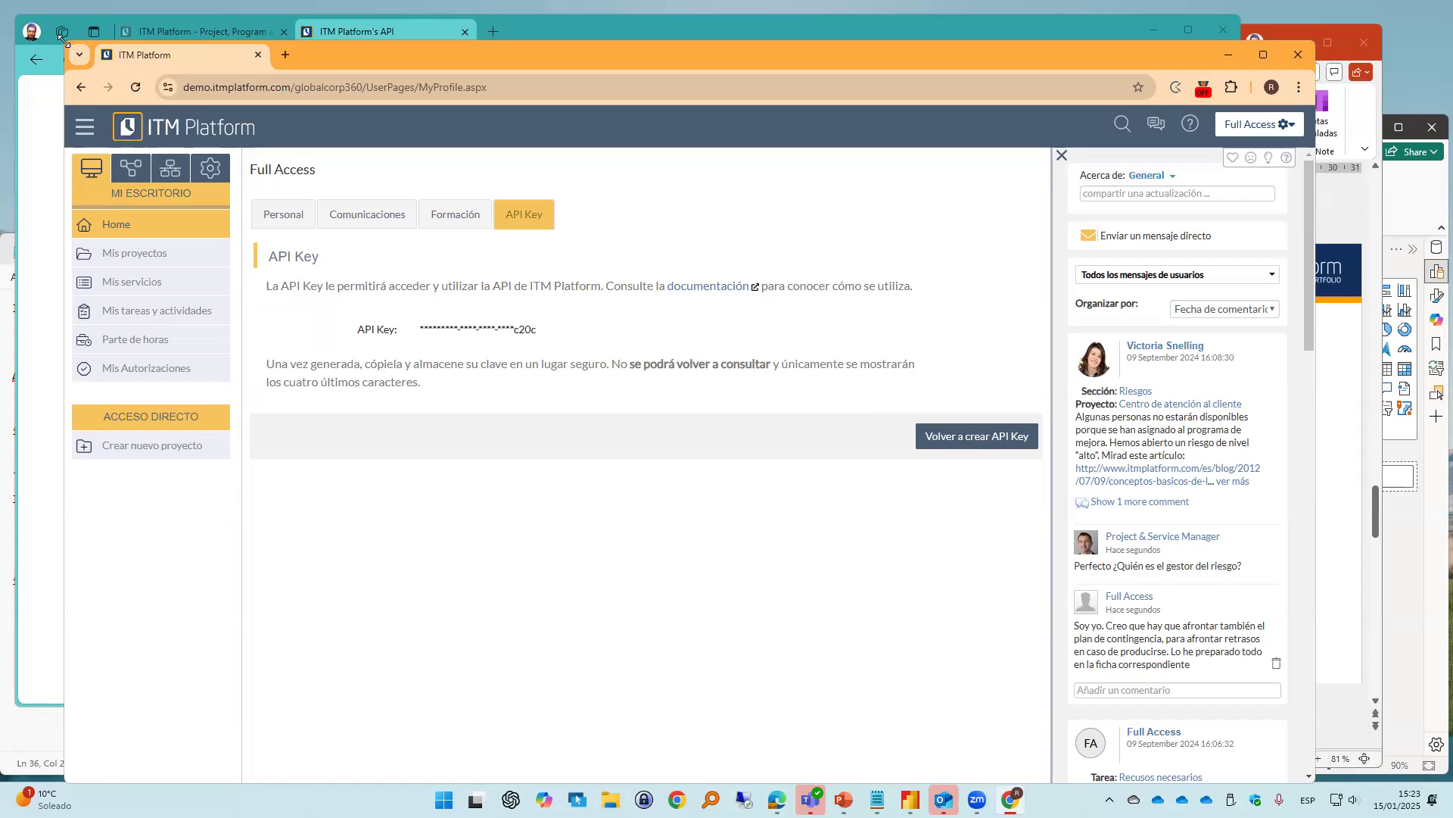
left_click_drag(62, 37, 126, 90)
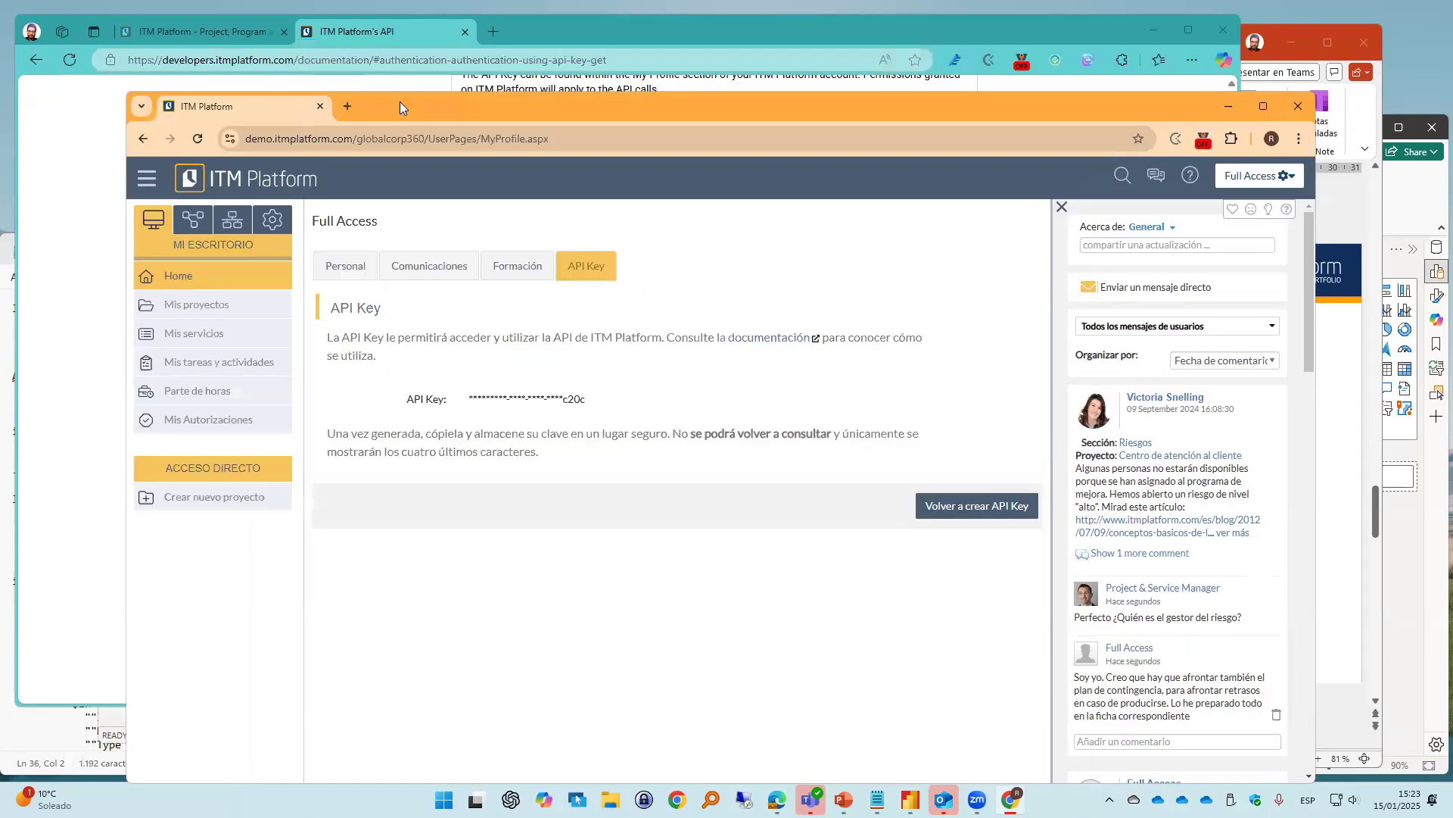
left_click_drag(399, 102, 322, 75)
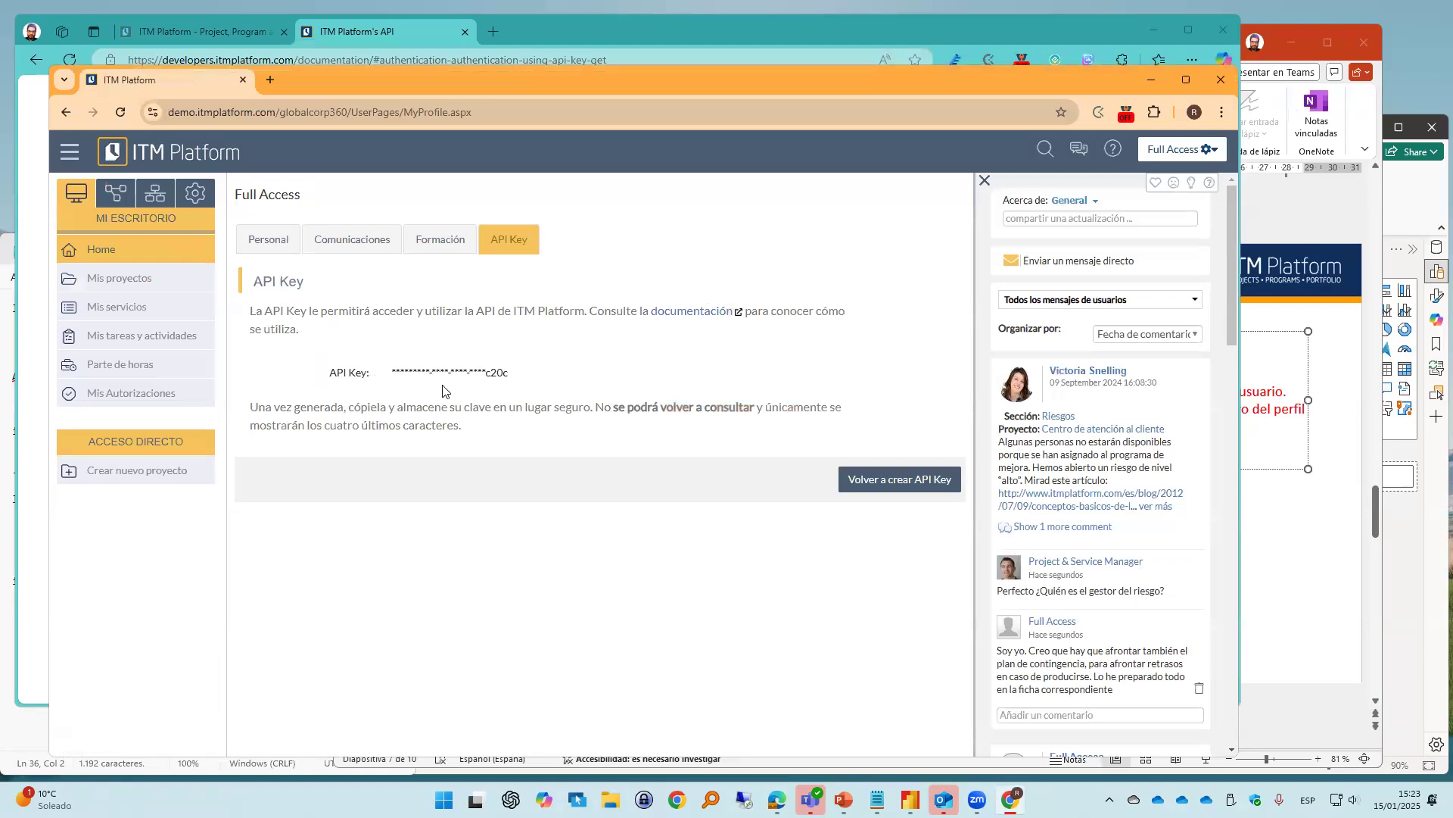
Switch to KeePass, open the usr.kdbx database, and unlock it with the master password
left_click(645, 800)
left_click(34, 54)
mouse_move(151, 104)
left_click(350, 111)
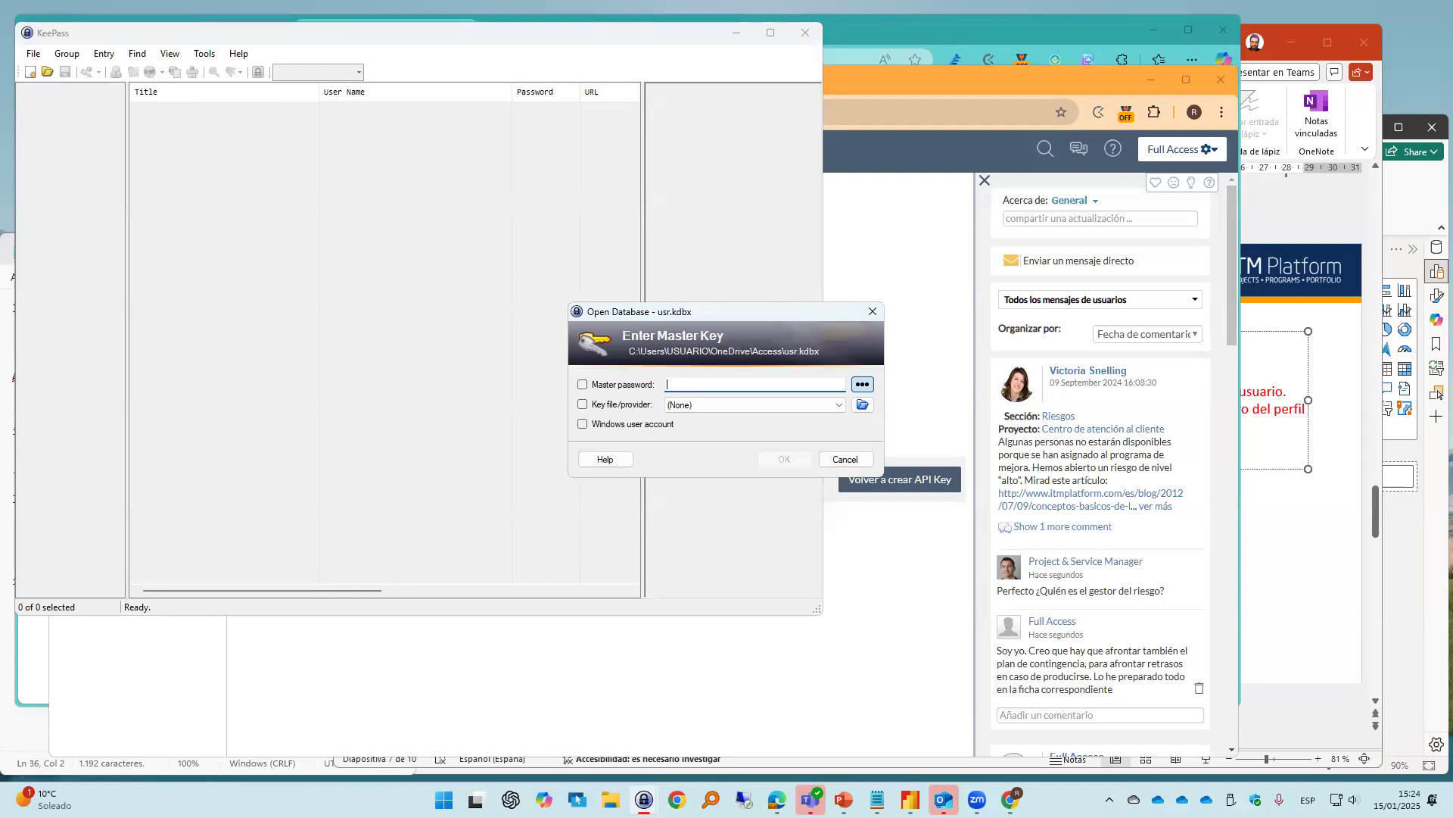
type("************")
key("Return")
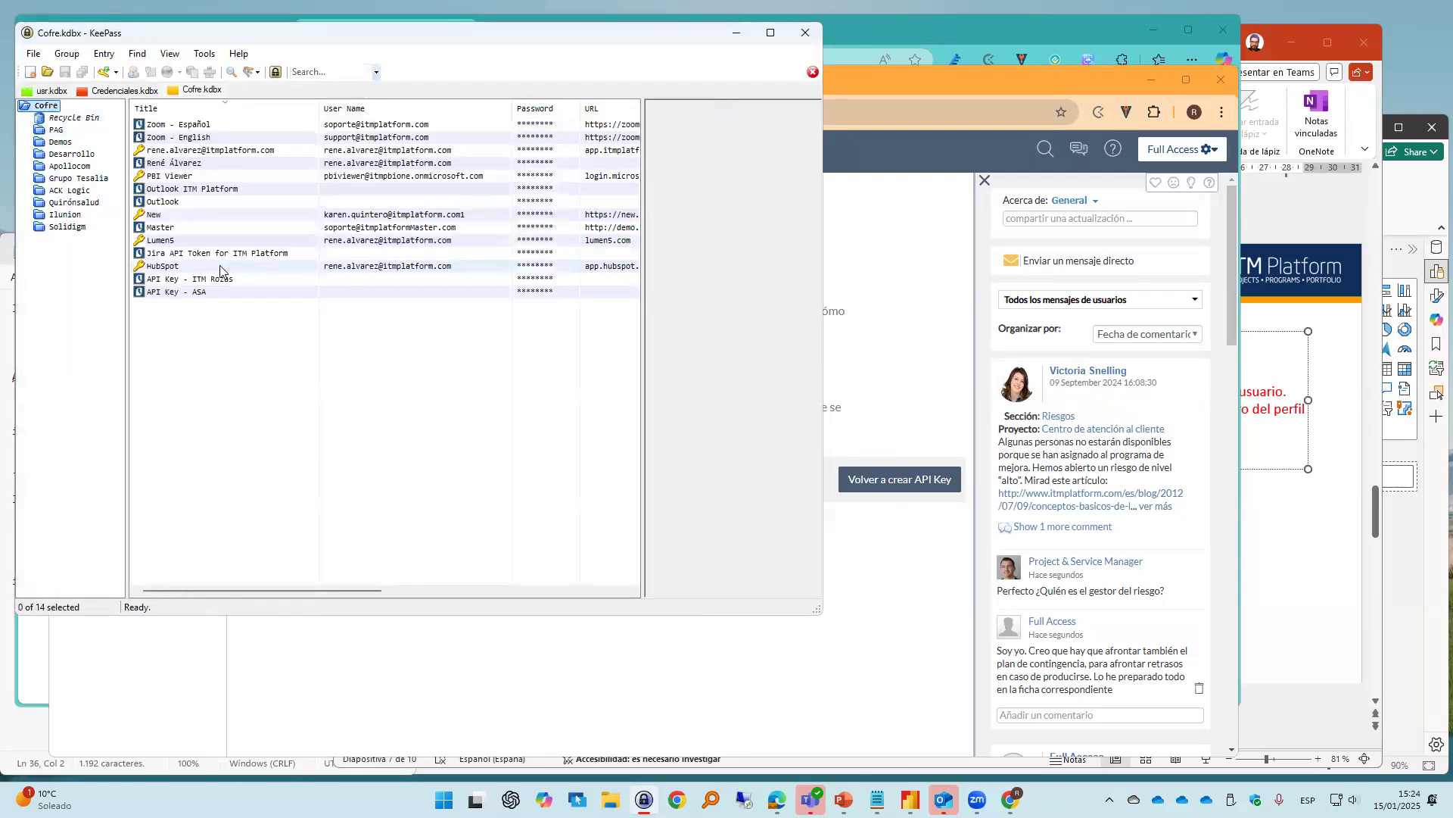
Copy the API key stored in the Demo - Full Access ES entry of the Demos group
left_click(69, 144)
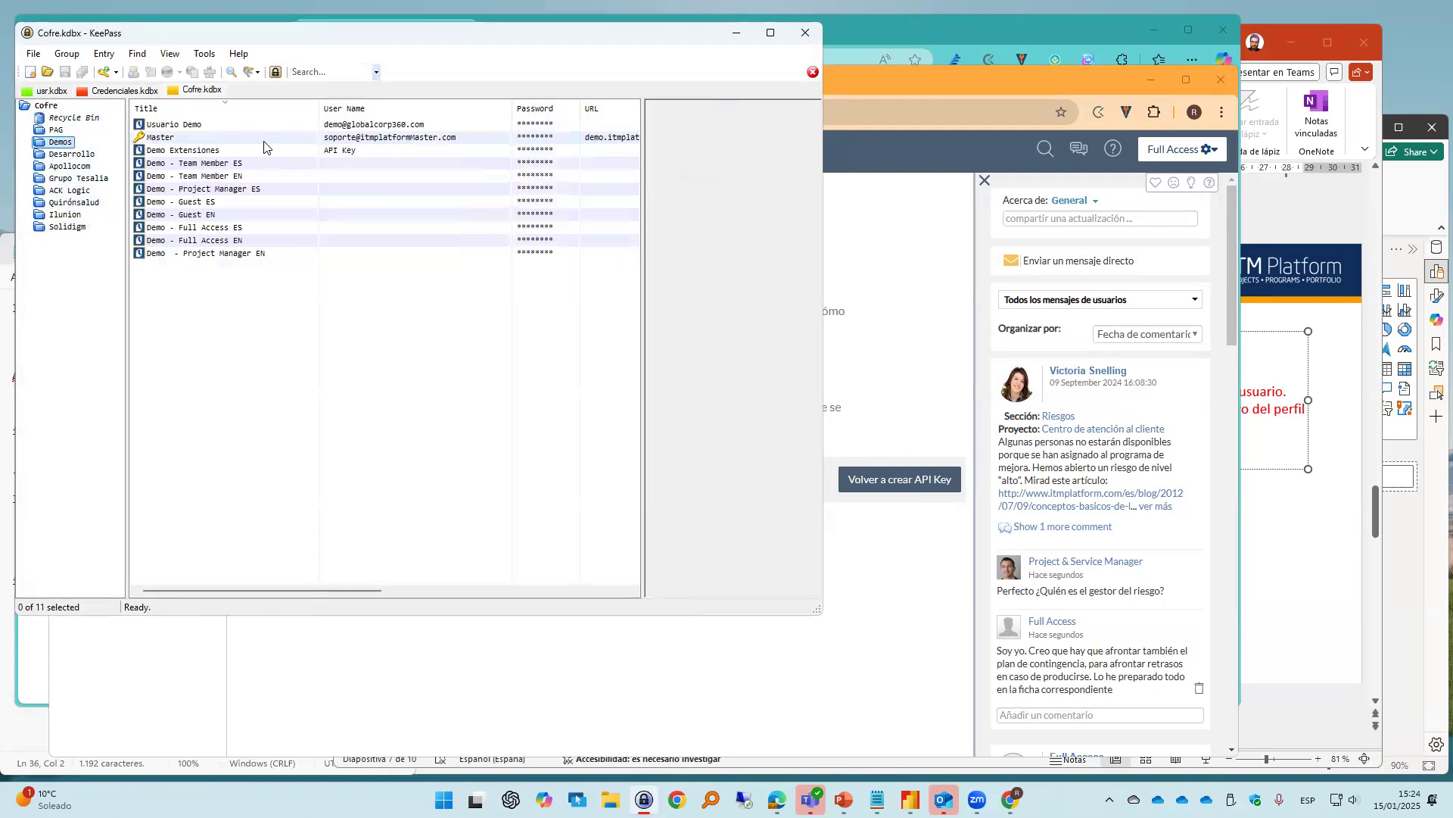
left_click(268, 228)
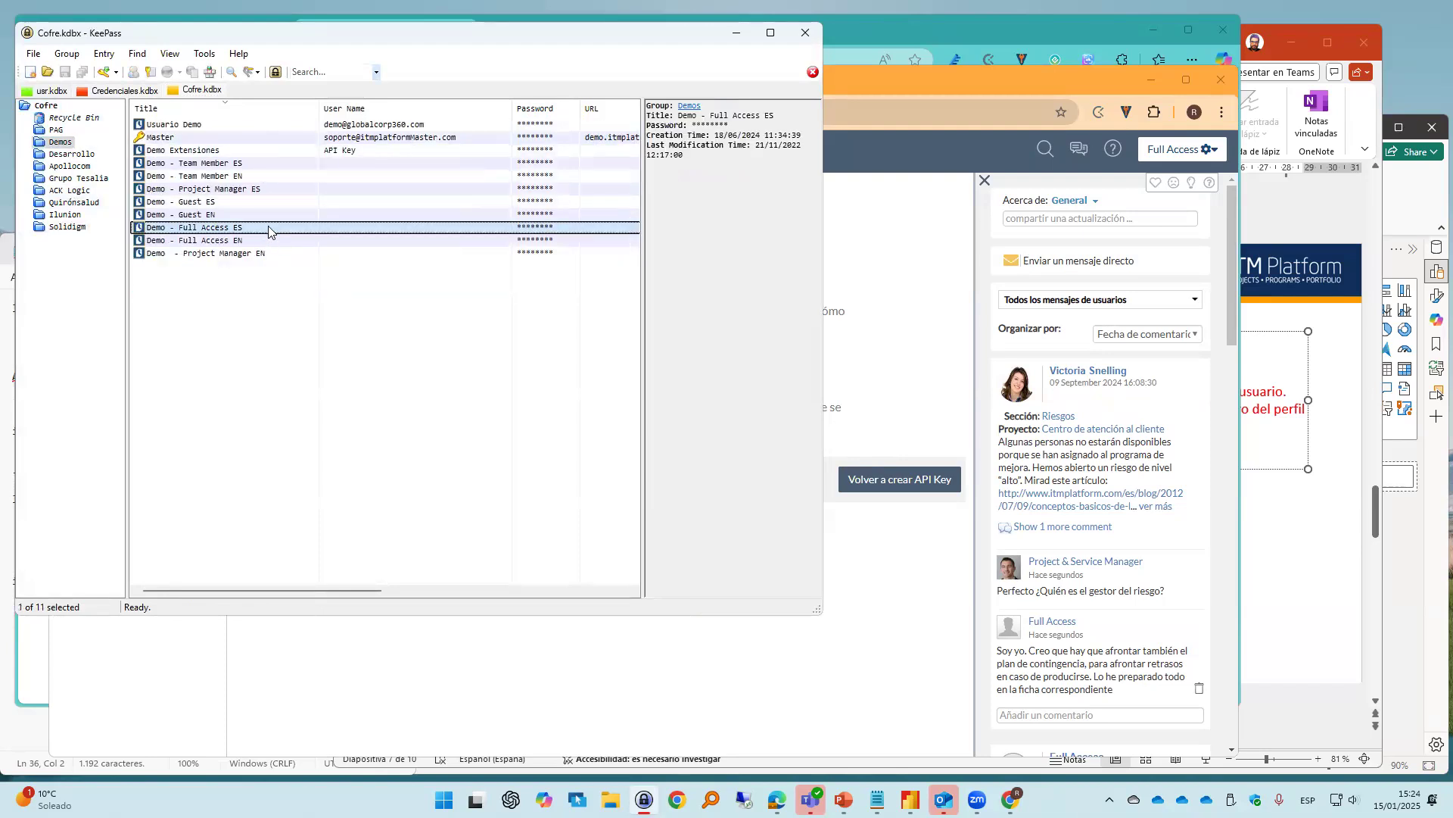
key("ctrl+c")
left_click(1423, 190)
Switch to the Advanced Editor and try to paste the API key after the quoted login URL
mouse_move(910, 800)
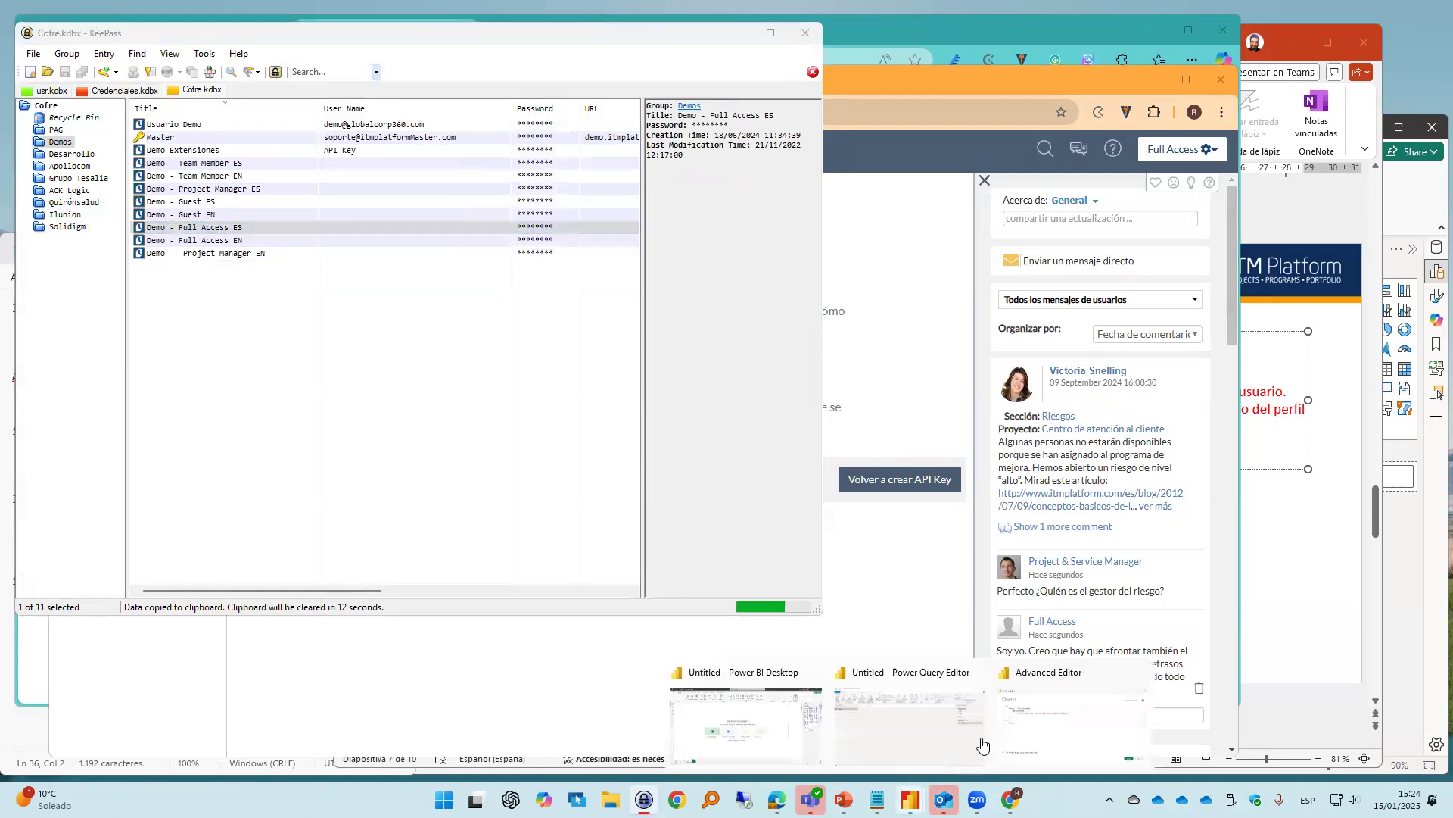
left_click(1008, 734)
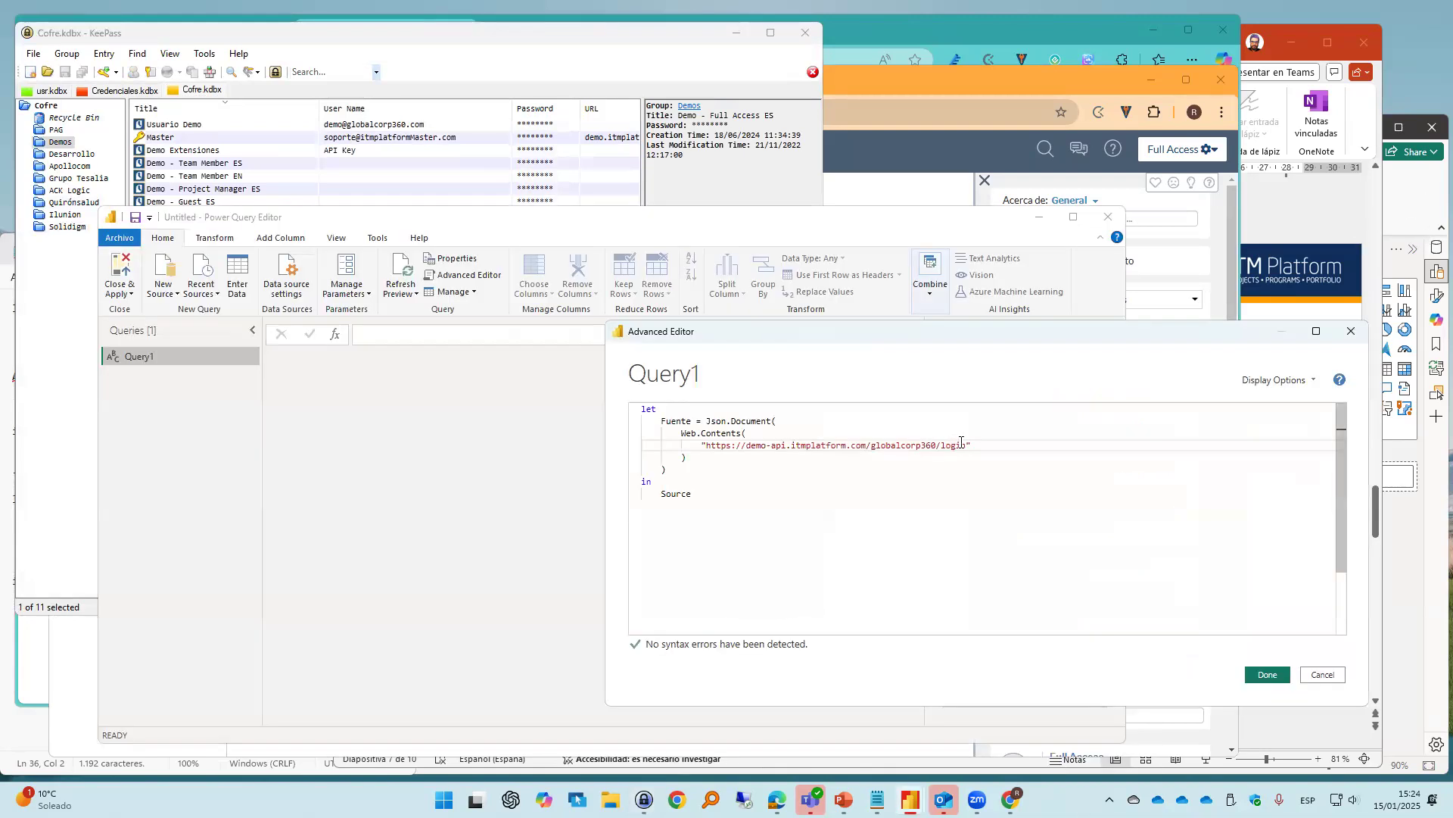
key("ctrl+v")
type("\"")
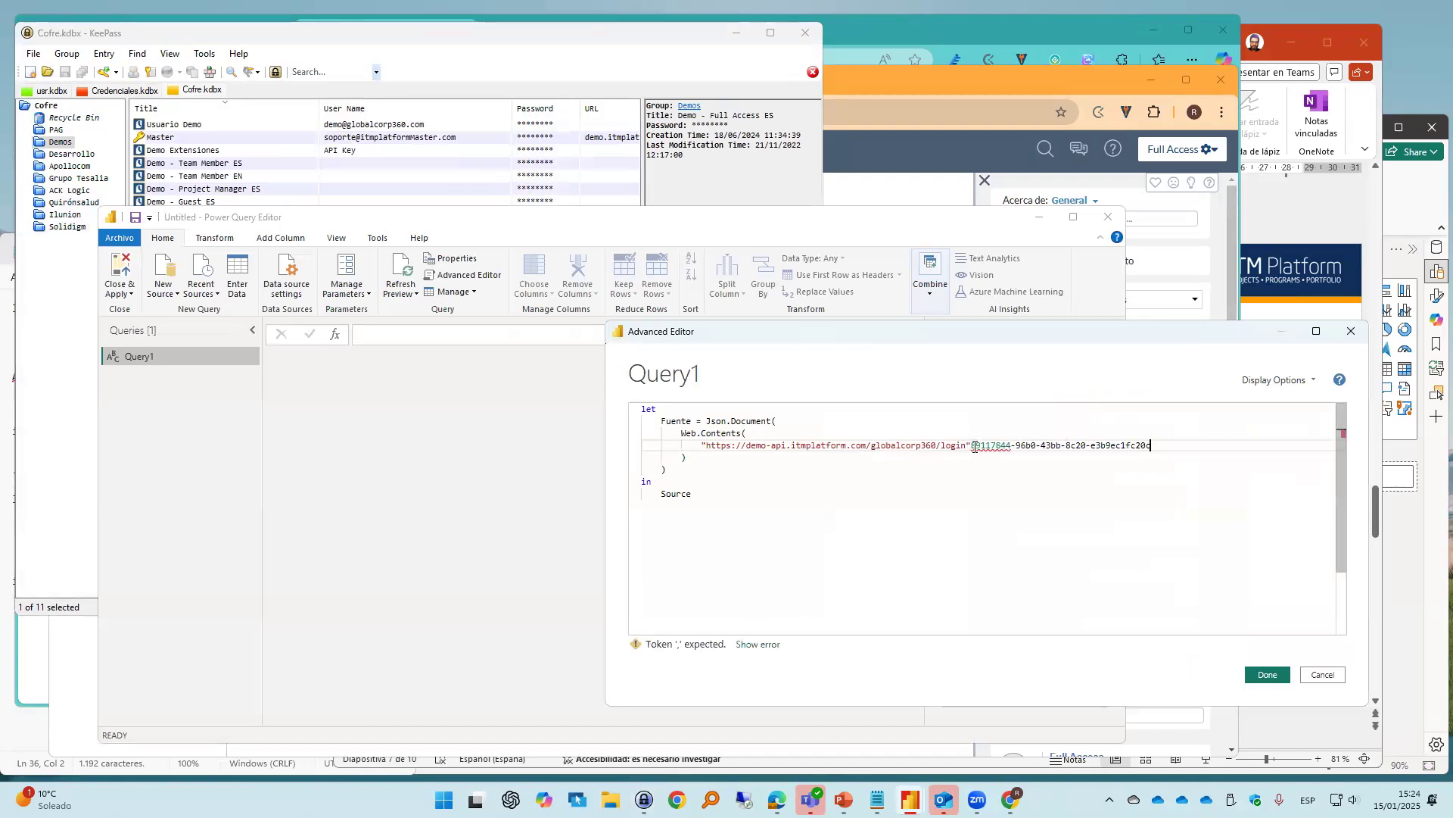
left_click_drag(973, 449, 1153, 443)
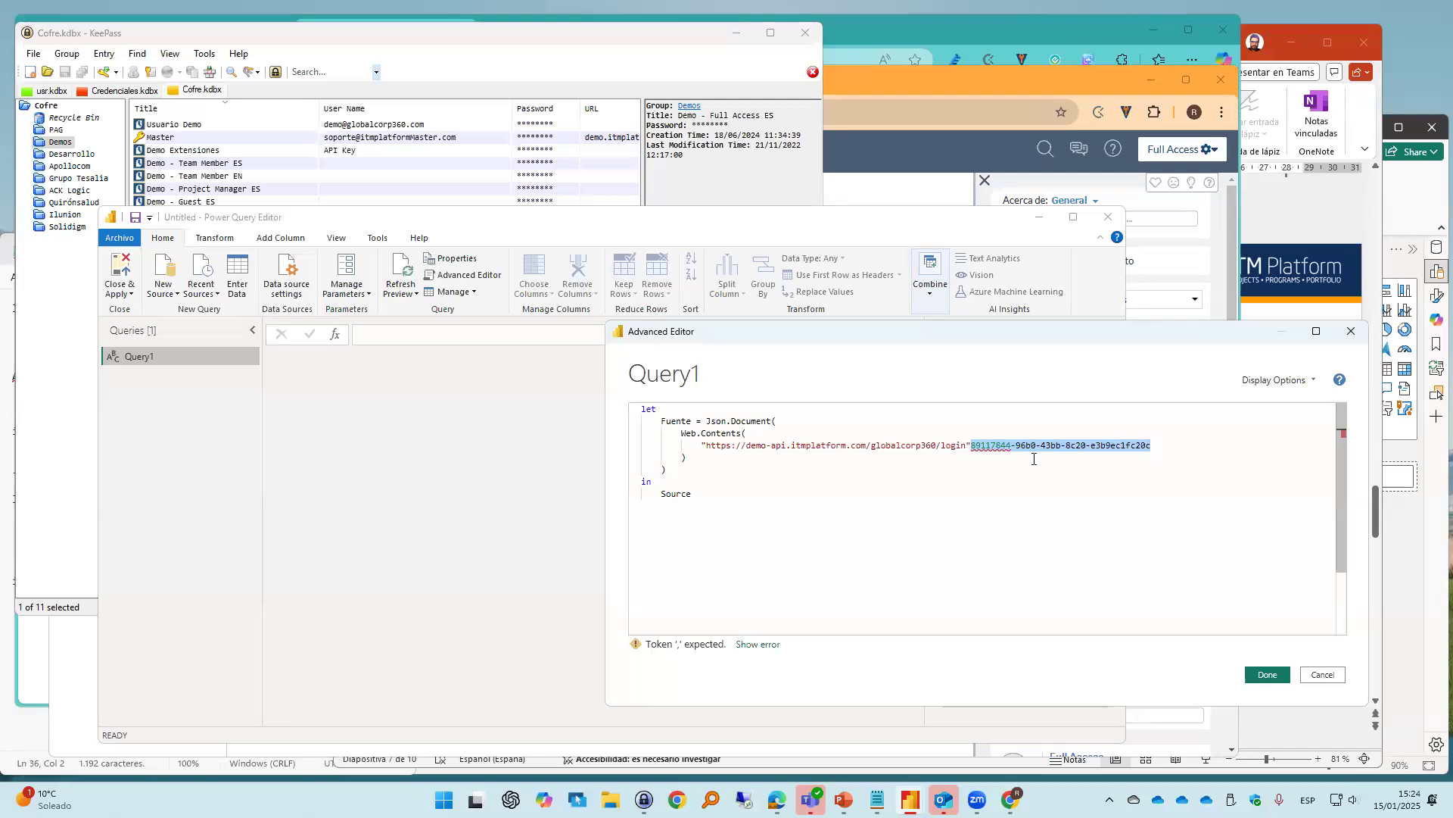
key("BackSpace")
Append a slash to the login URL and paste the API key from the Demo - Full Access ES entry inside the quotation marks
left_click(966, 446)
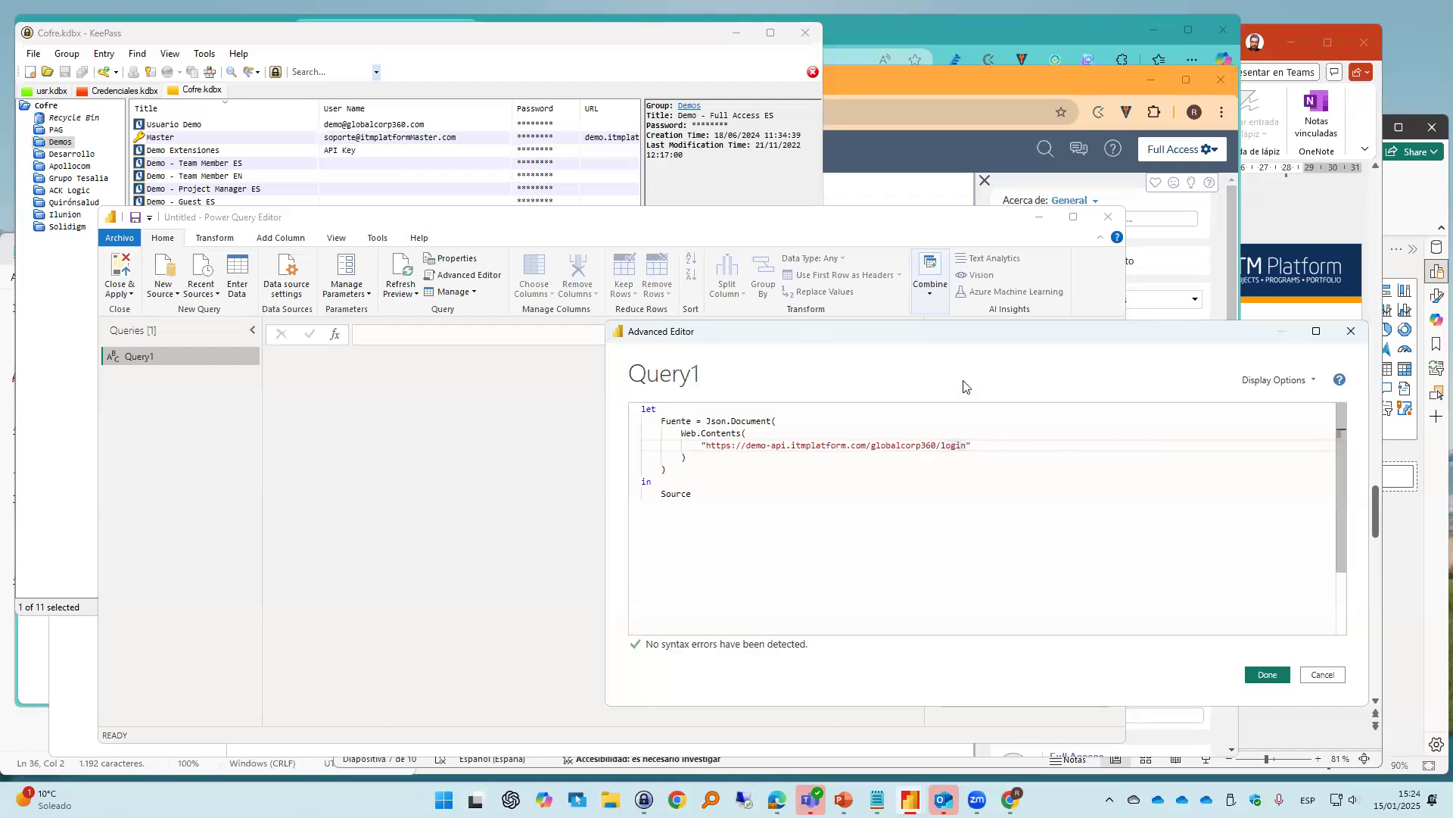
type("/")
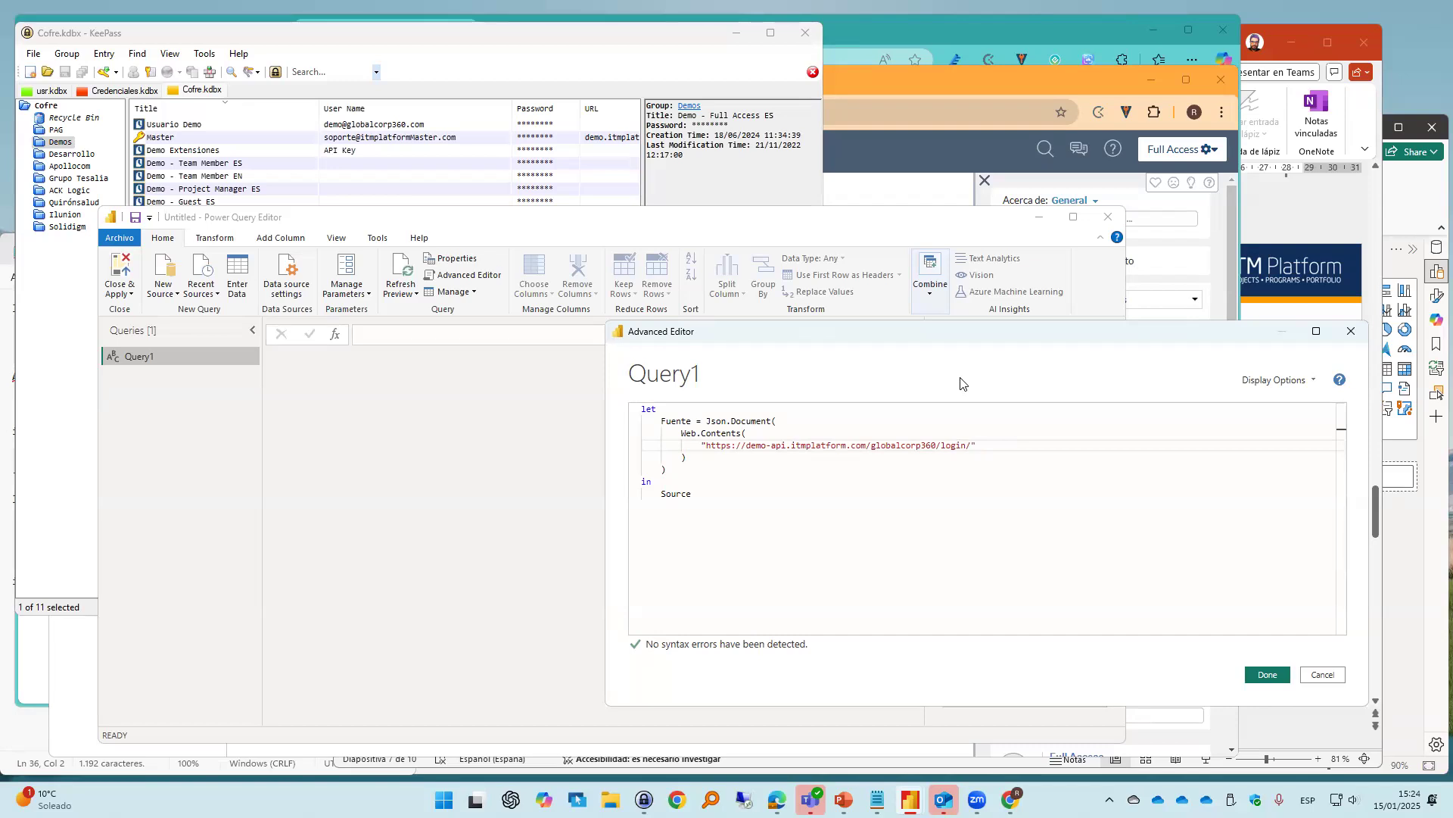
left_click(286, 62)
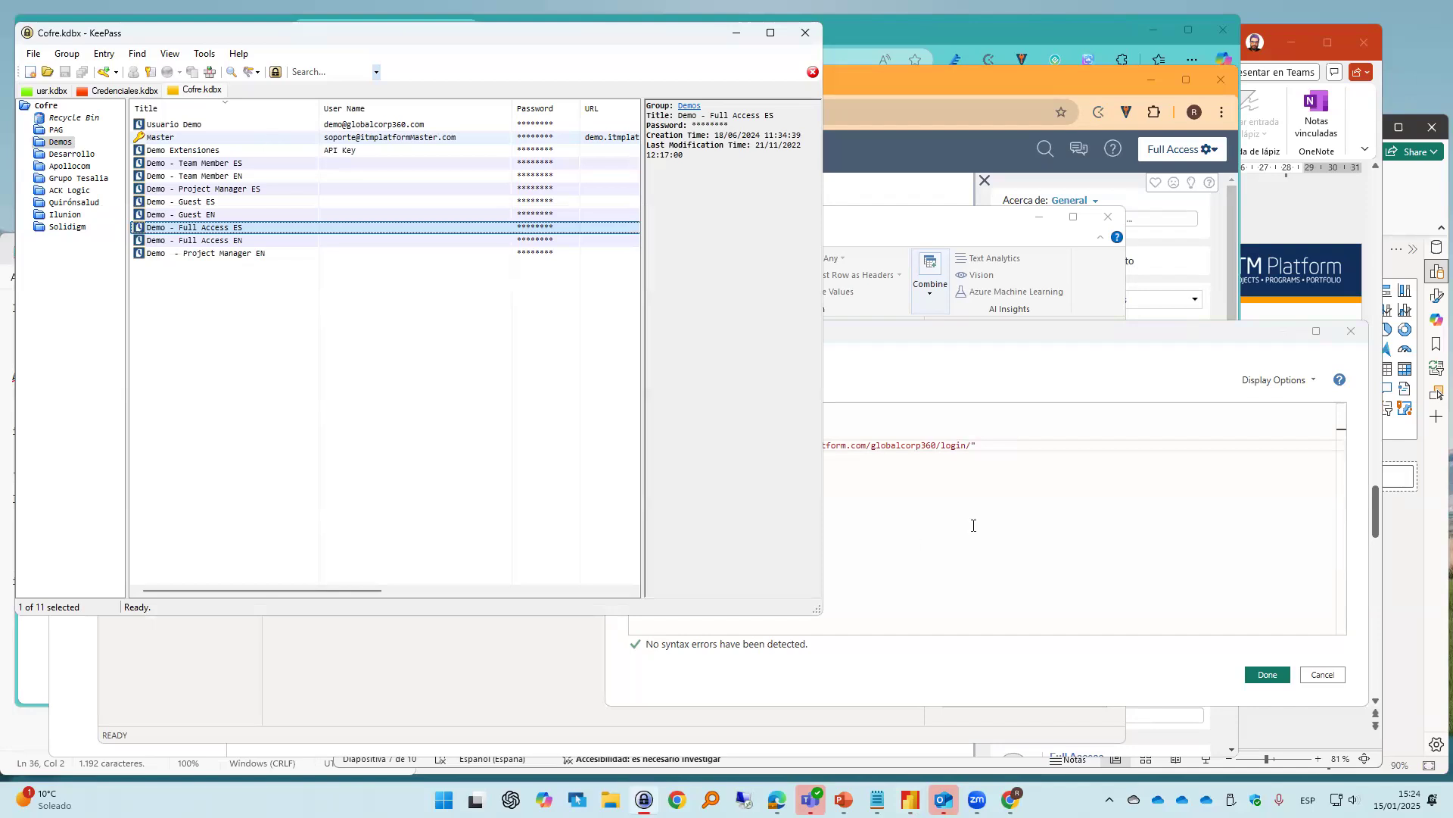
key("ctrl+c")
left_click(972, 445)
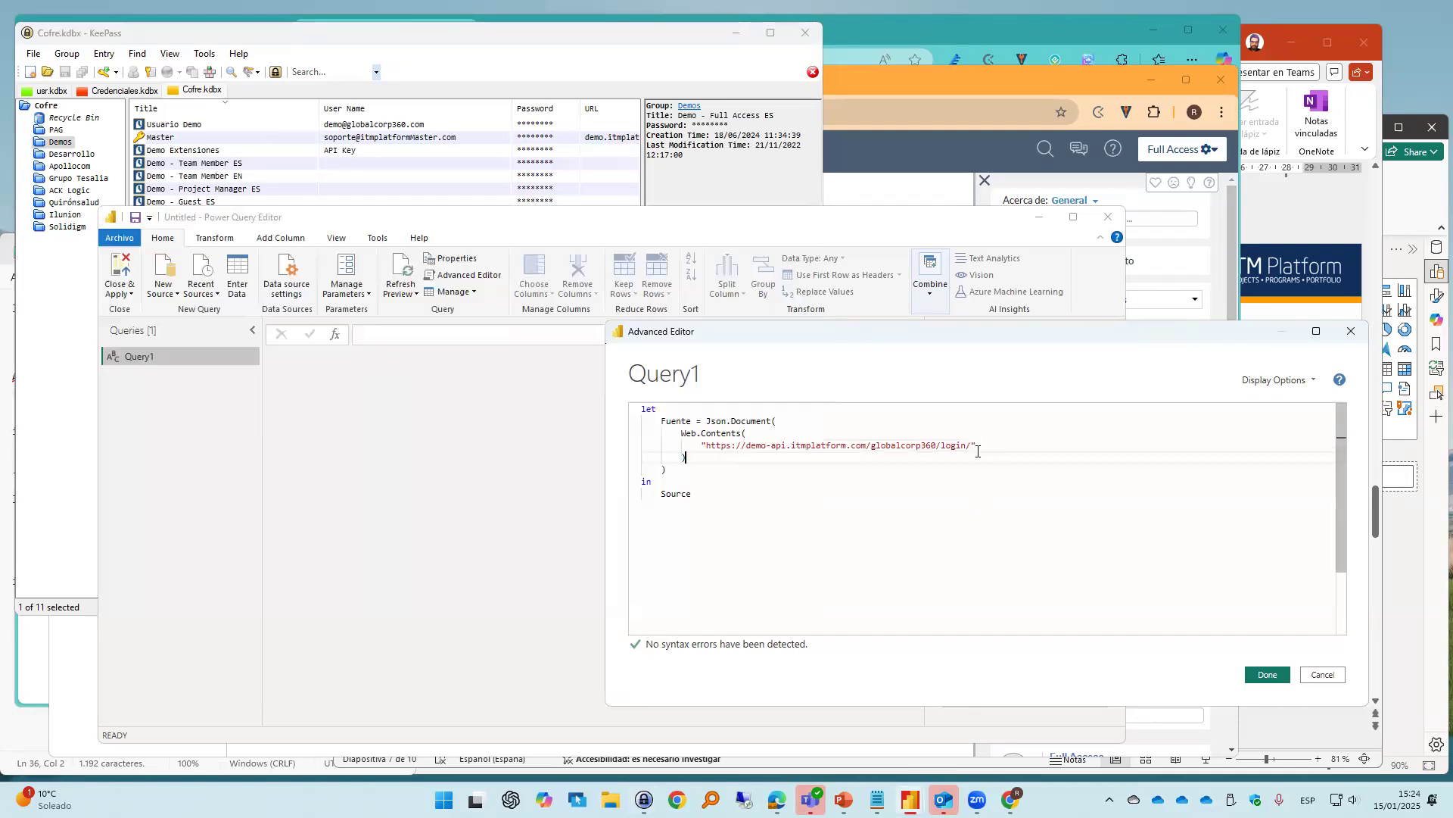
left_click(972, 446)
key("ctrl+v")
left_click(951, 491)
left_click(691, 470)
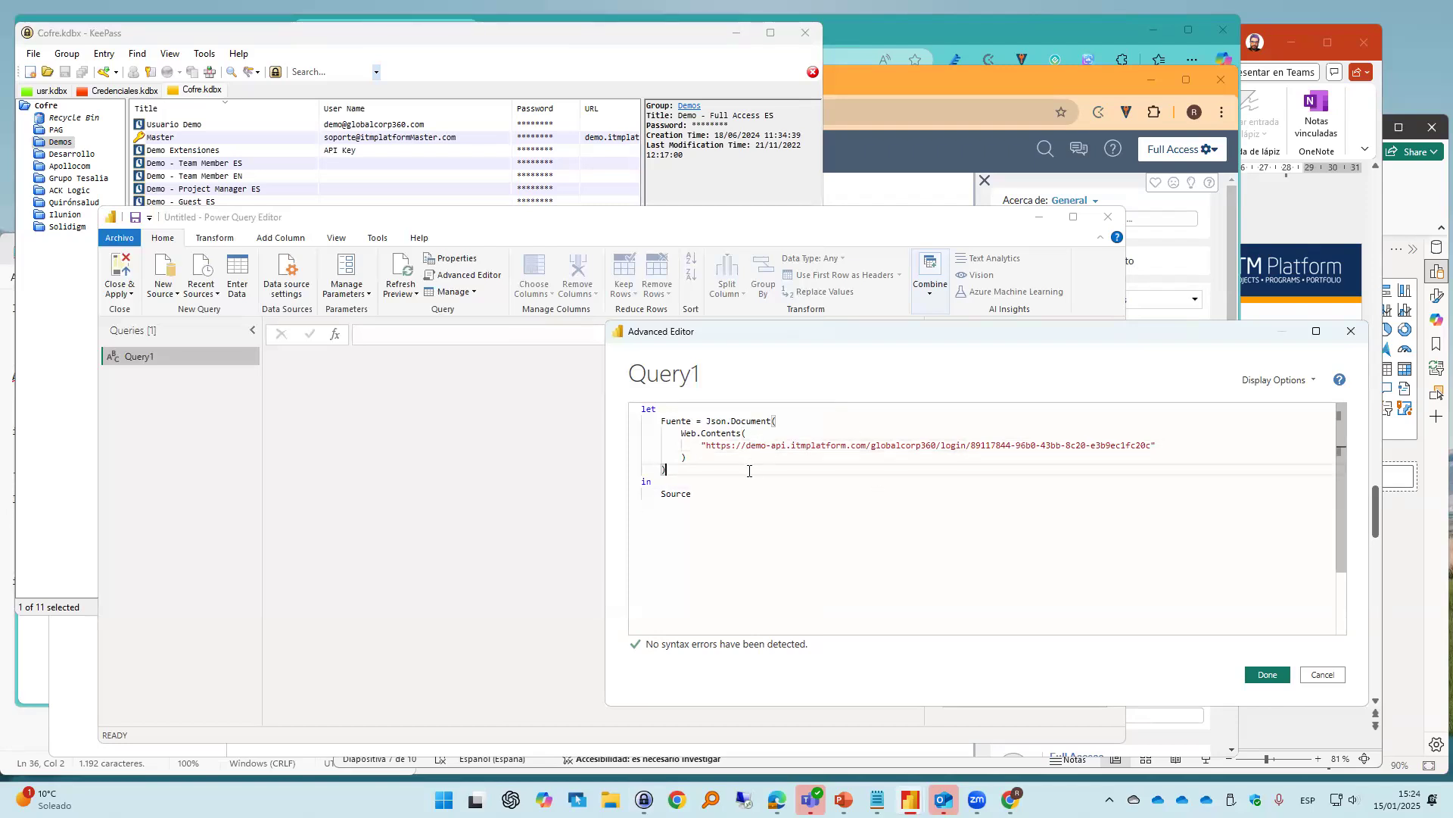
Set the query's output after in to Fuente and confirm the code in the Advanced Editor
double_click(676, 494)
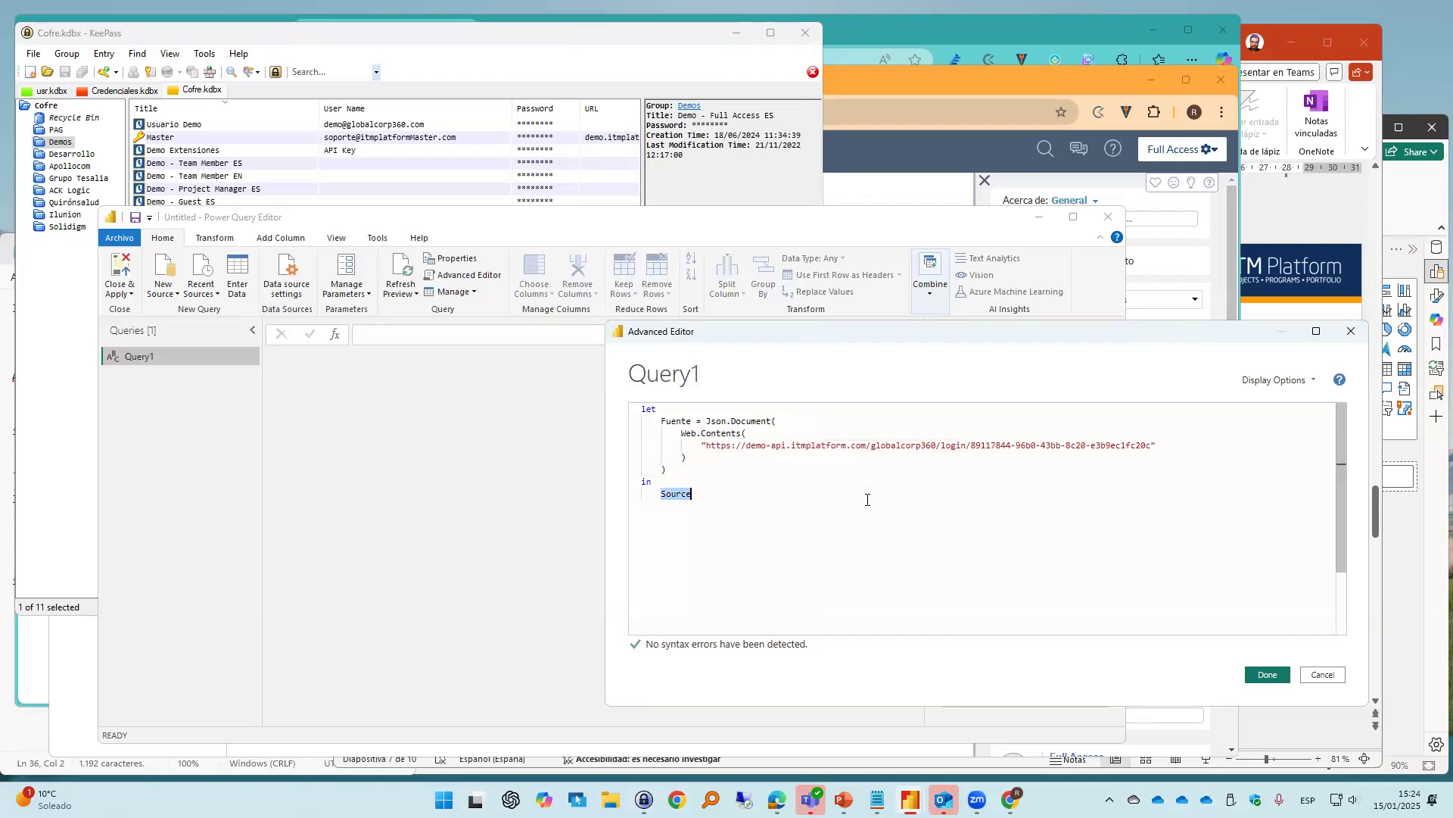
type("Fuente")
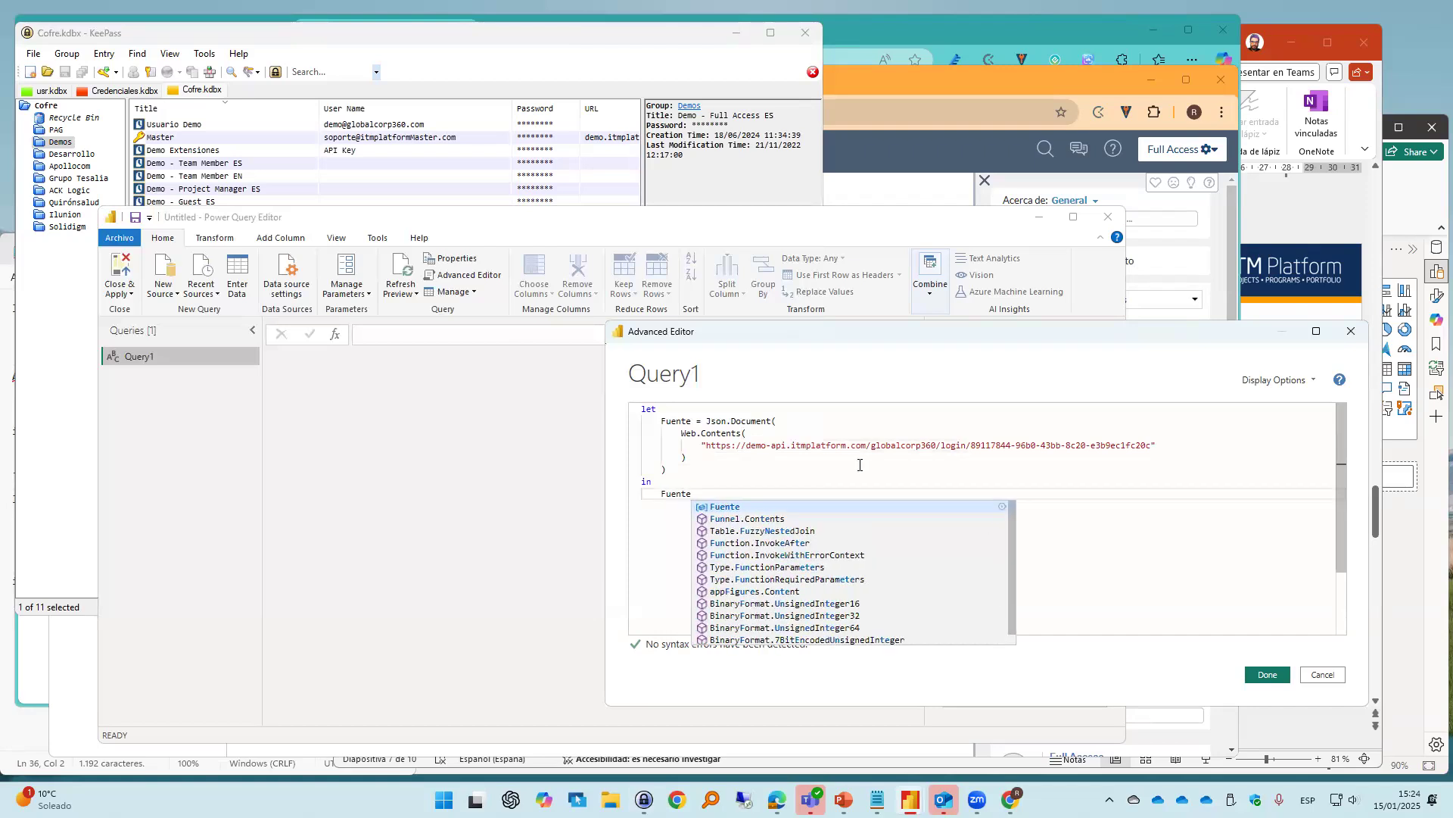
left_click(860, 466)
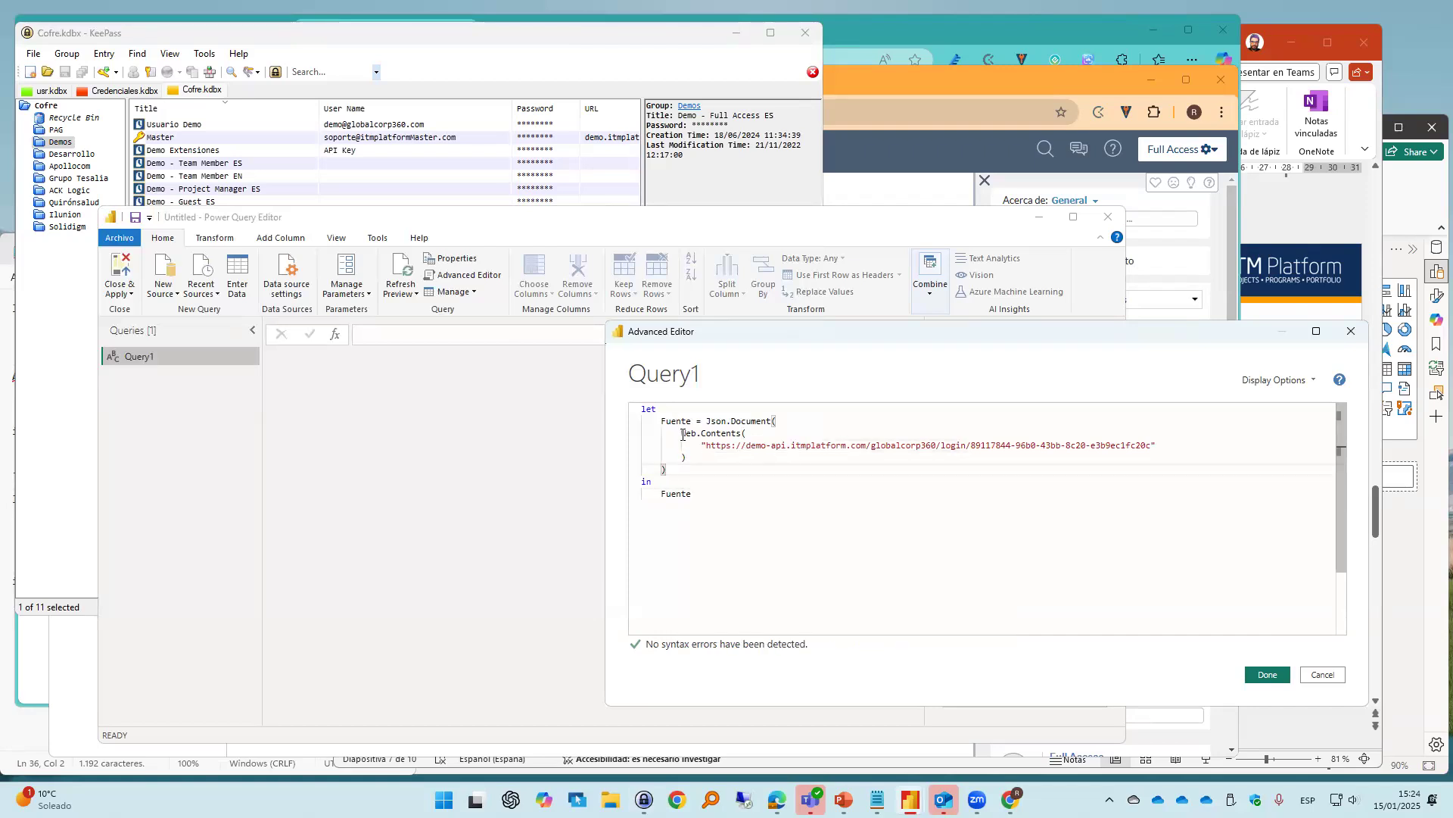
left_click_drag(683, 434, 721, 434)
left_click(737, 459)
left_click_drag(935, 334, 747, 320)
left_click(1093, 662)
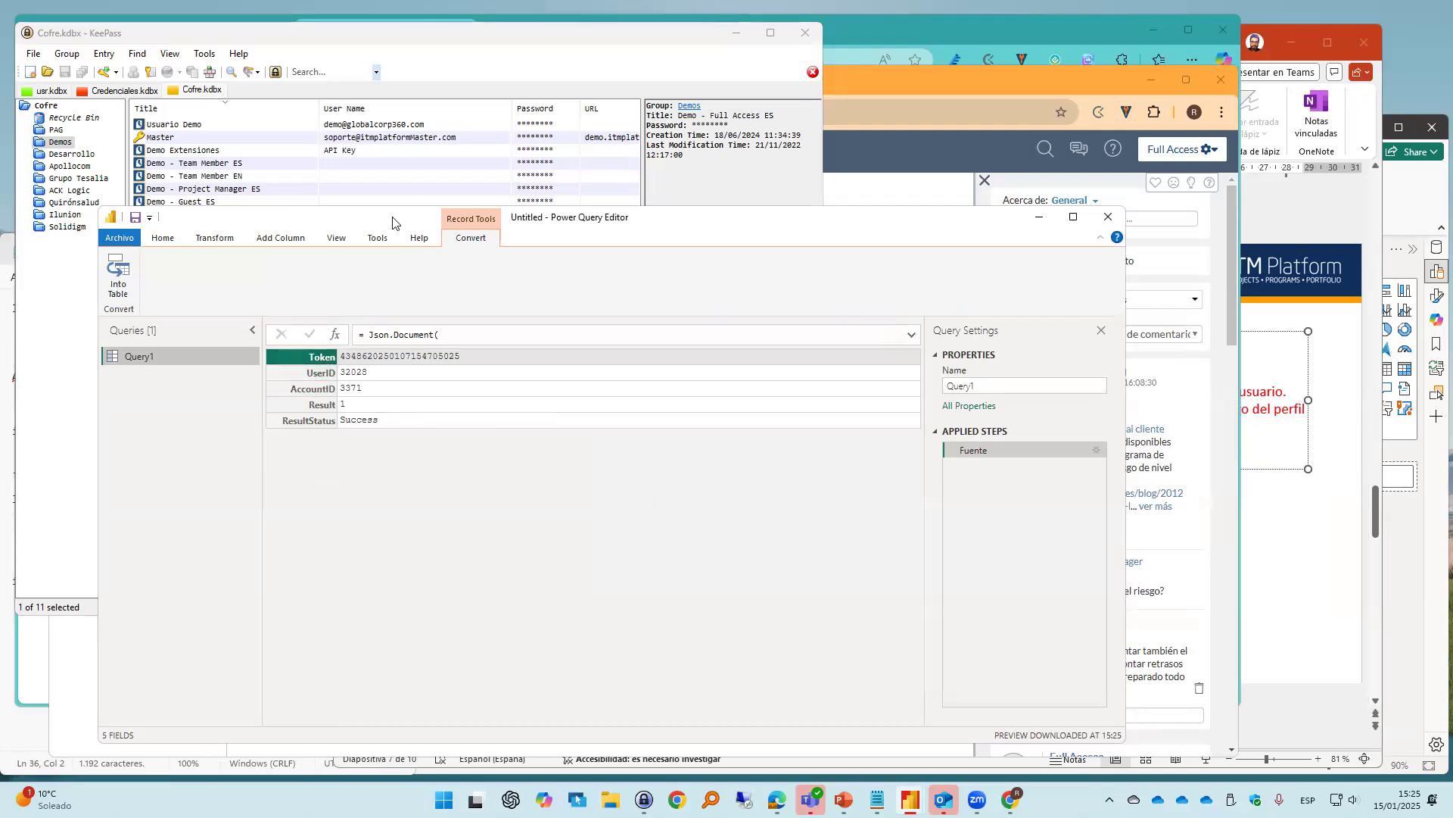
Bring the ITM Platform API documentation forward and arrange the Power Query Editor window beside it so both are readable
left_click_drag(393, 222, 963, 239)
mouse_move(1012, 797)
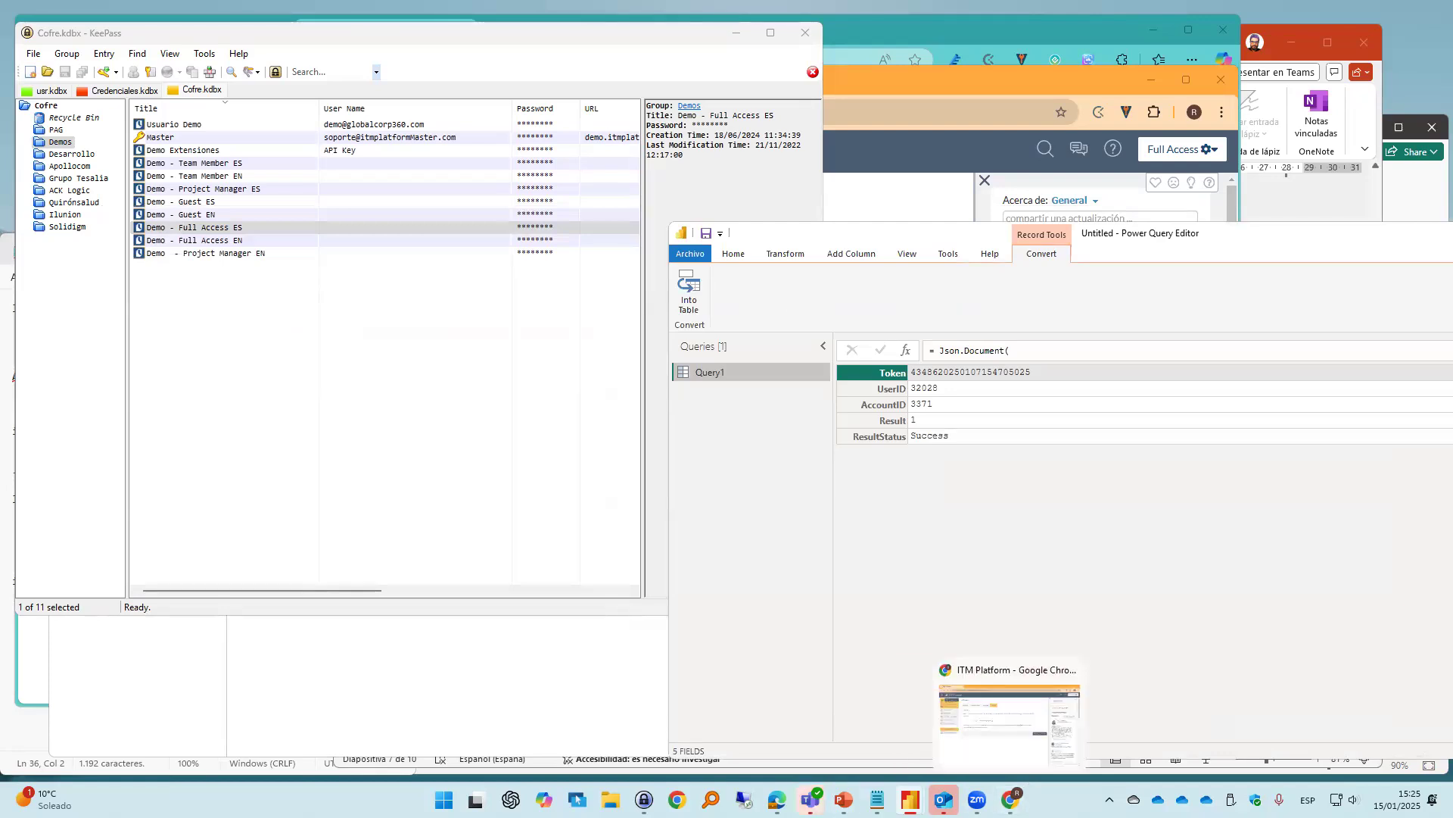
left_click(777, 731)
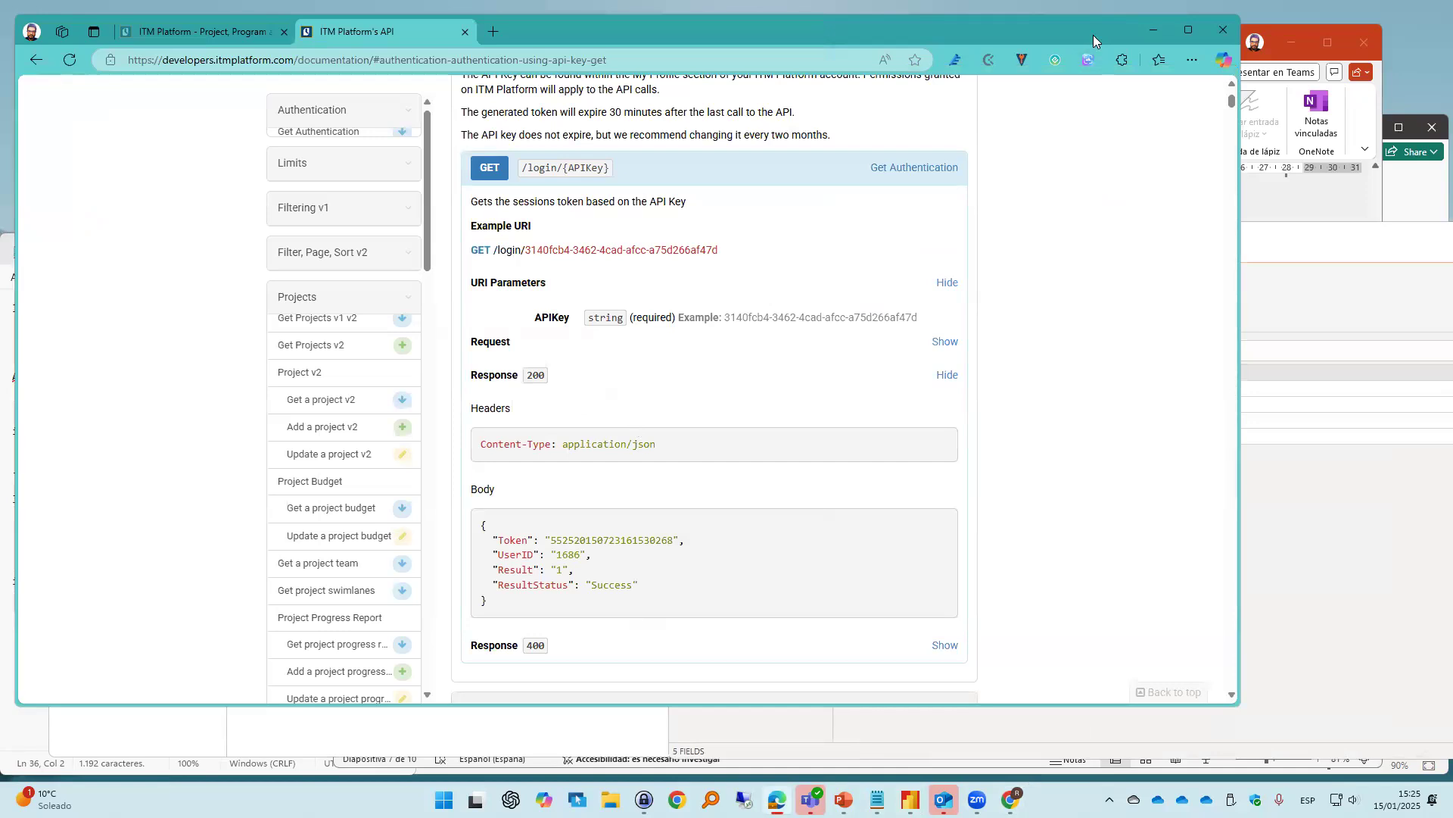
left_click_drag(1093, 35, 920, 75)
left_click_drag(303, 561, 363, 646)
left_click(814, 237)
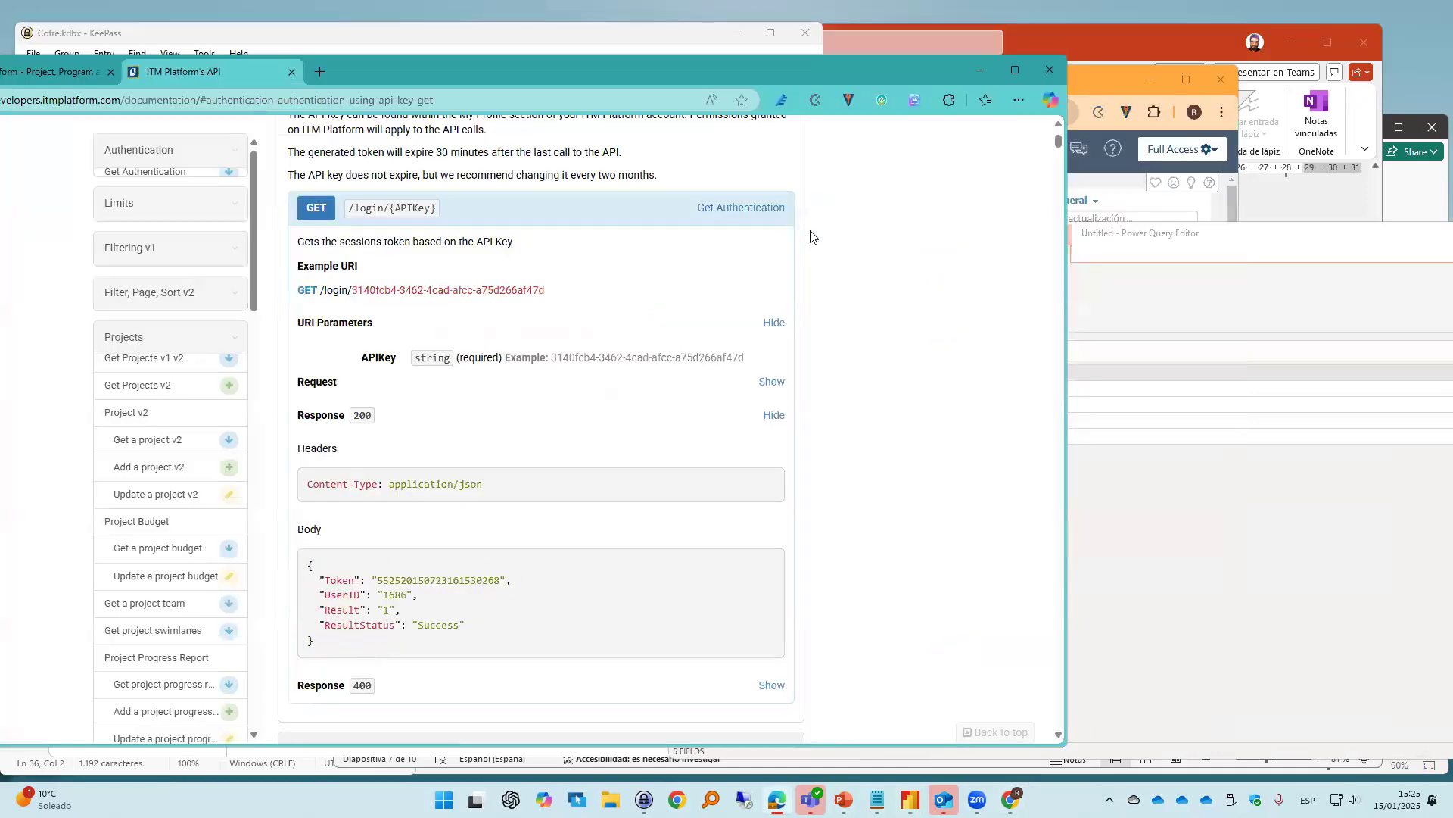
left_click(1241, 534)
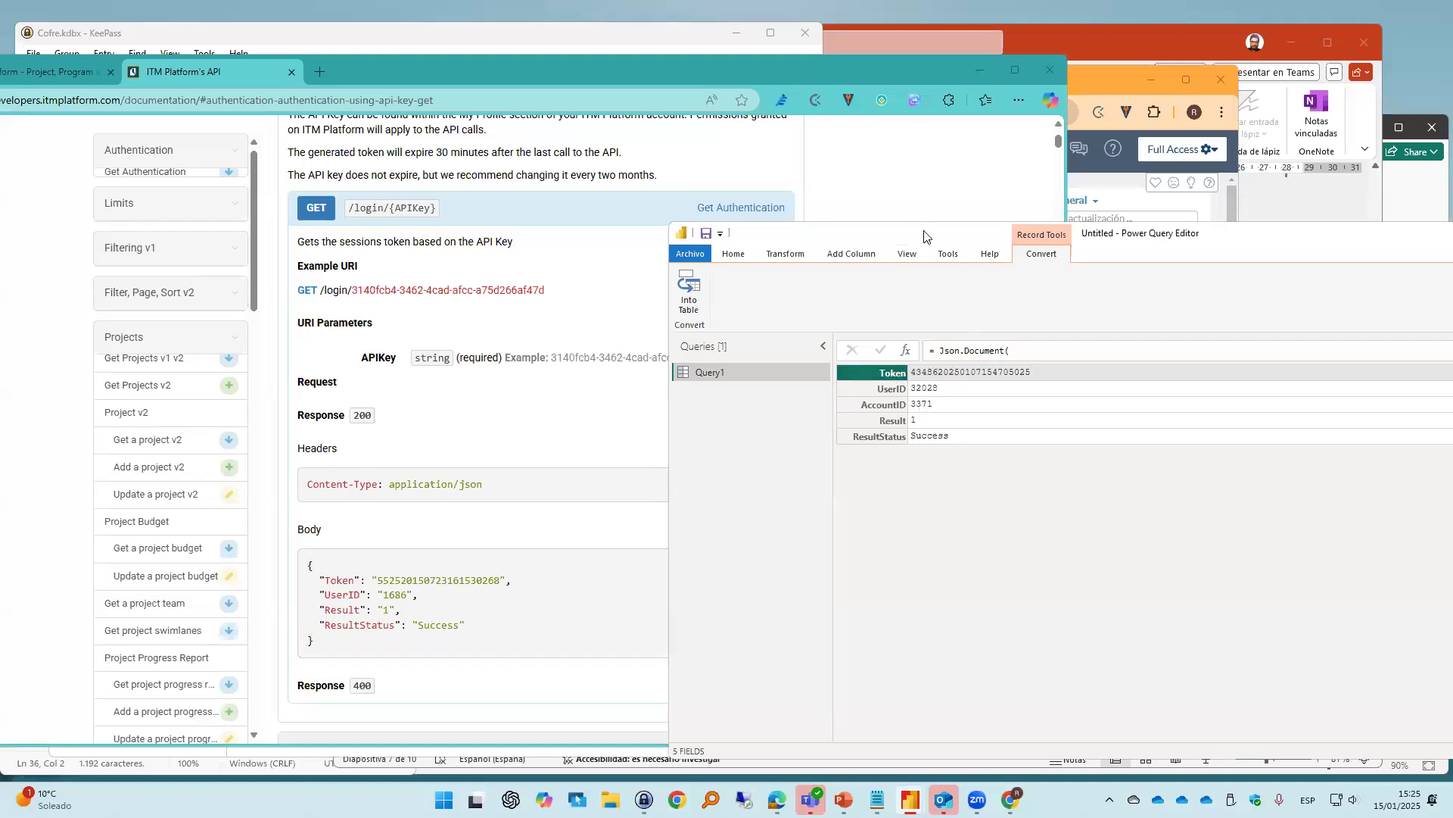
left_click_drag(925, 237, 801, 150)
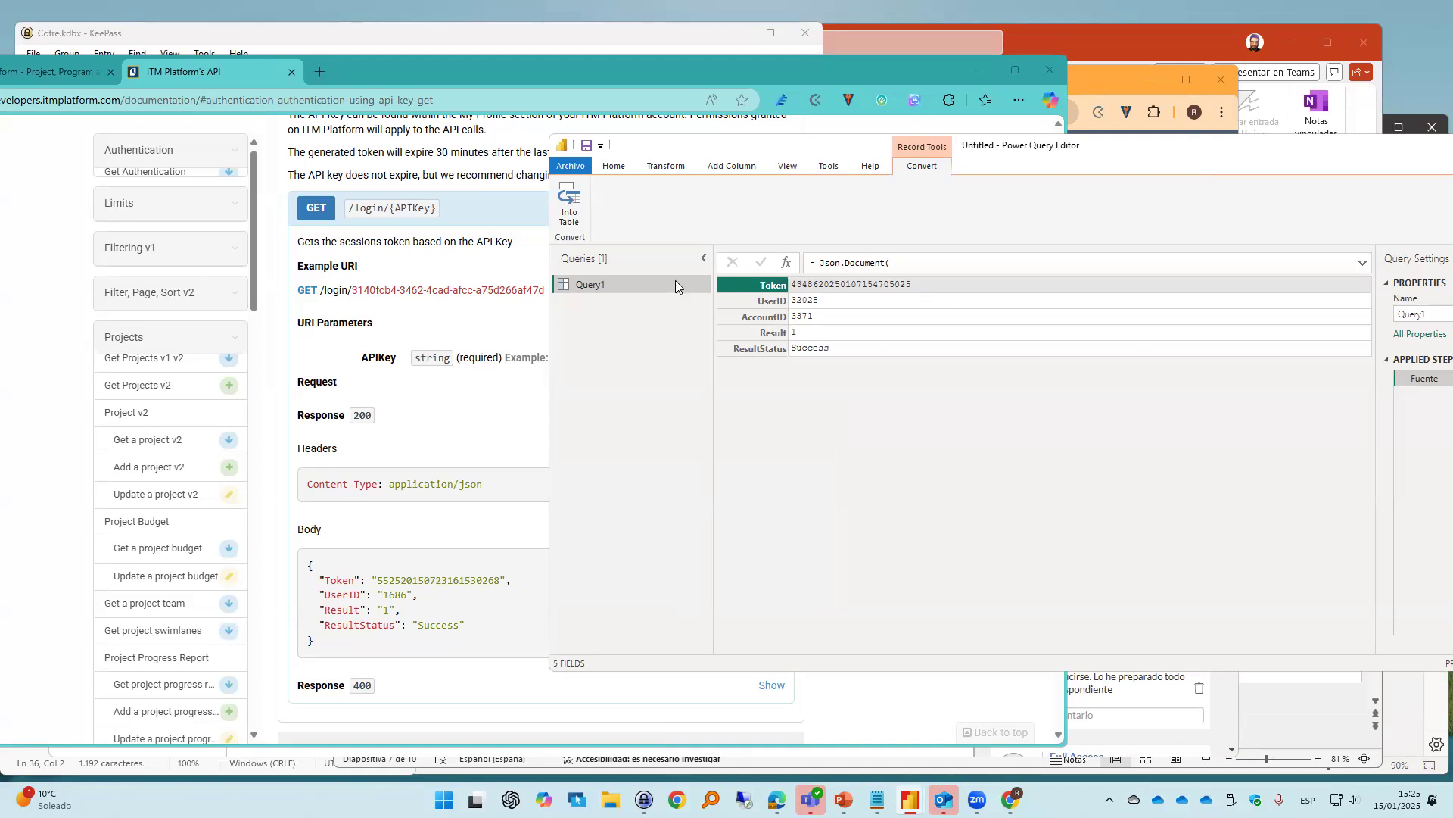
Open Query1 in the Advanced Editor and begin a second variable, ListaProyectos =, after a comma following the Fuente expression
right_click(639, 284)
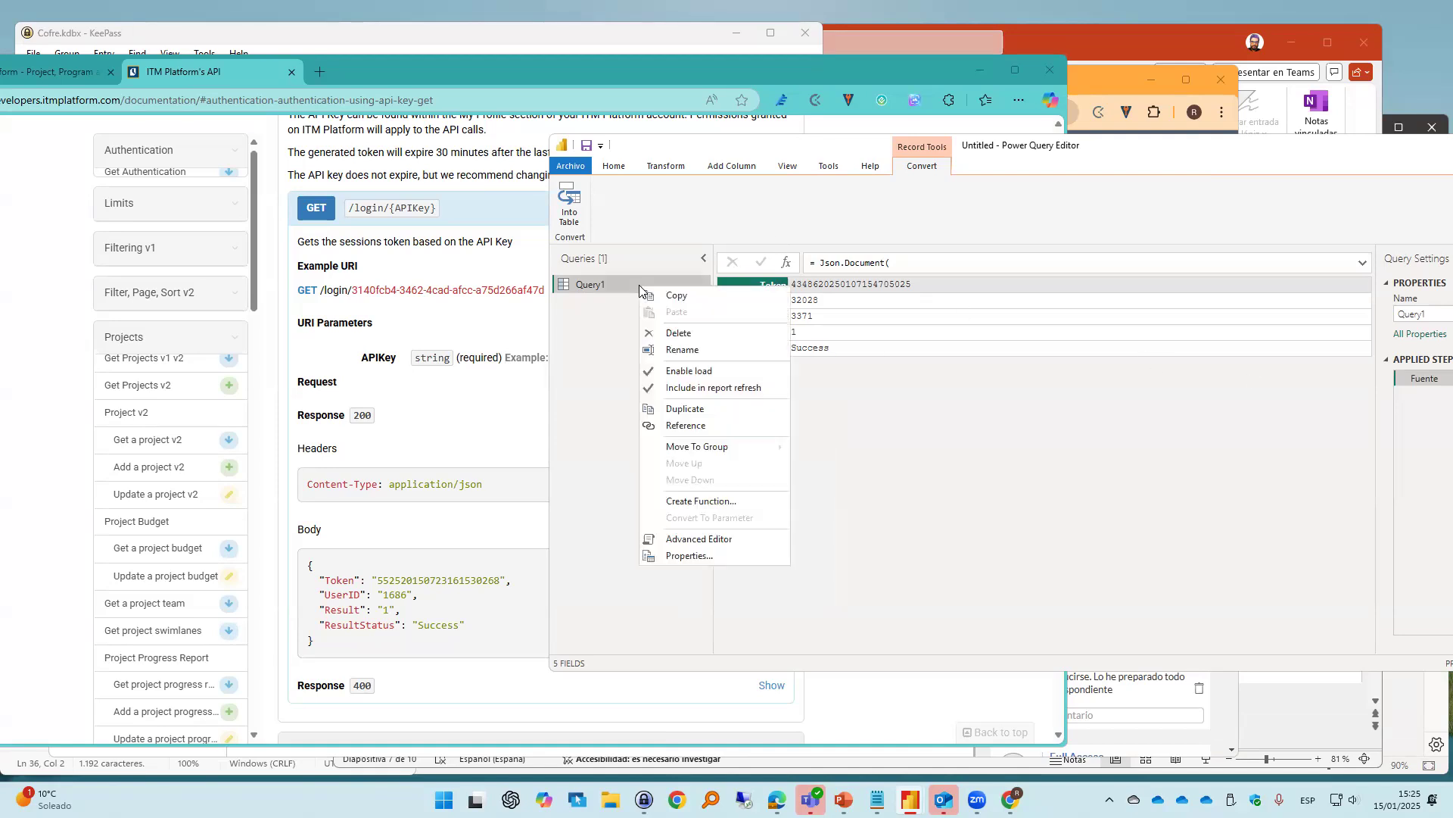
left_click(720, 539)
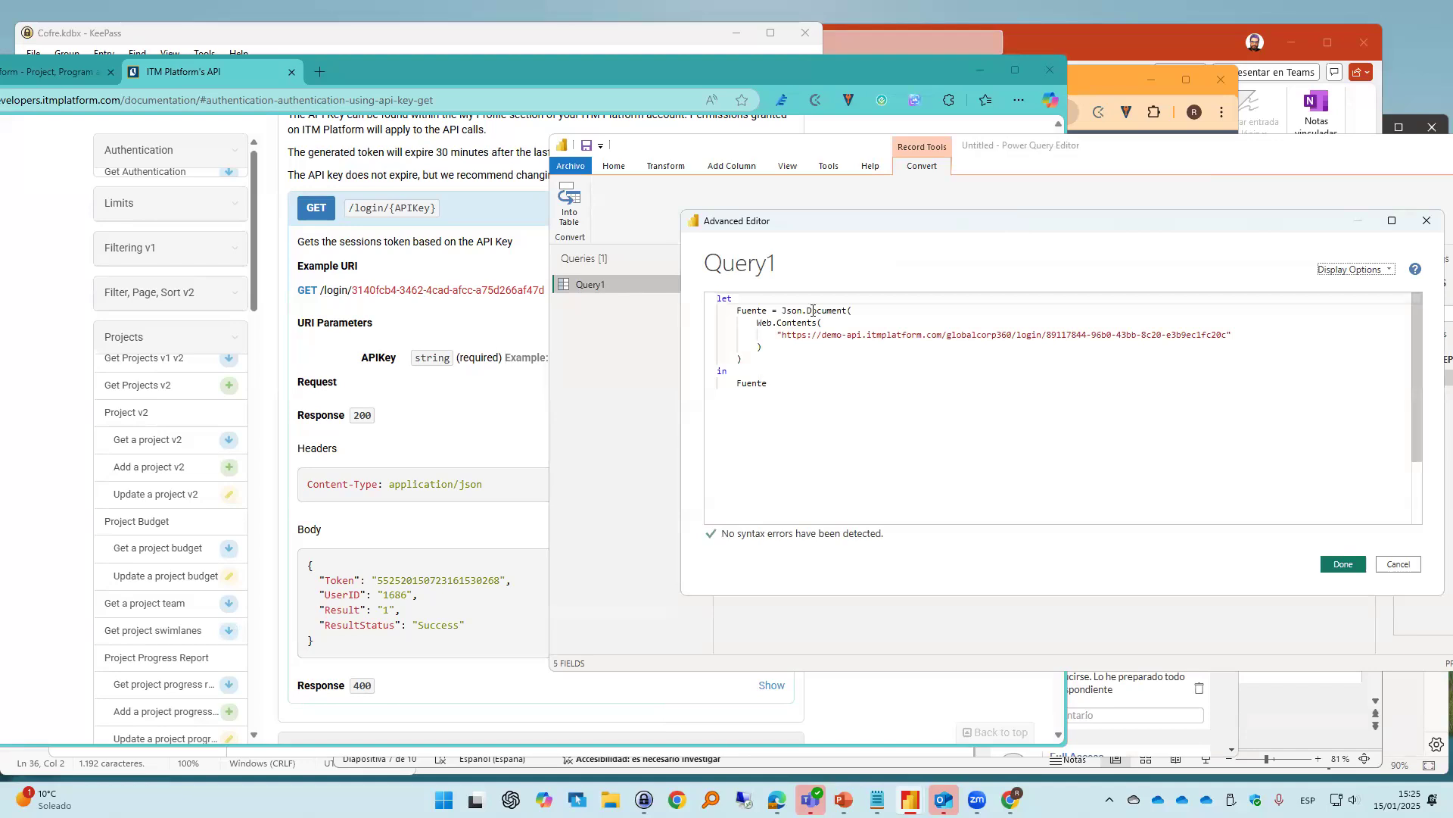
left_click(759, 359)
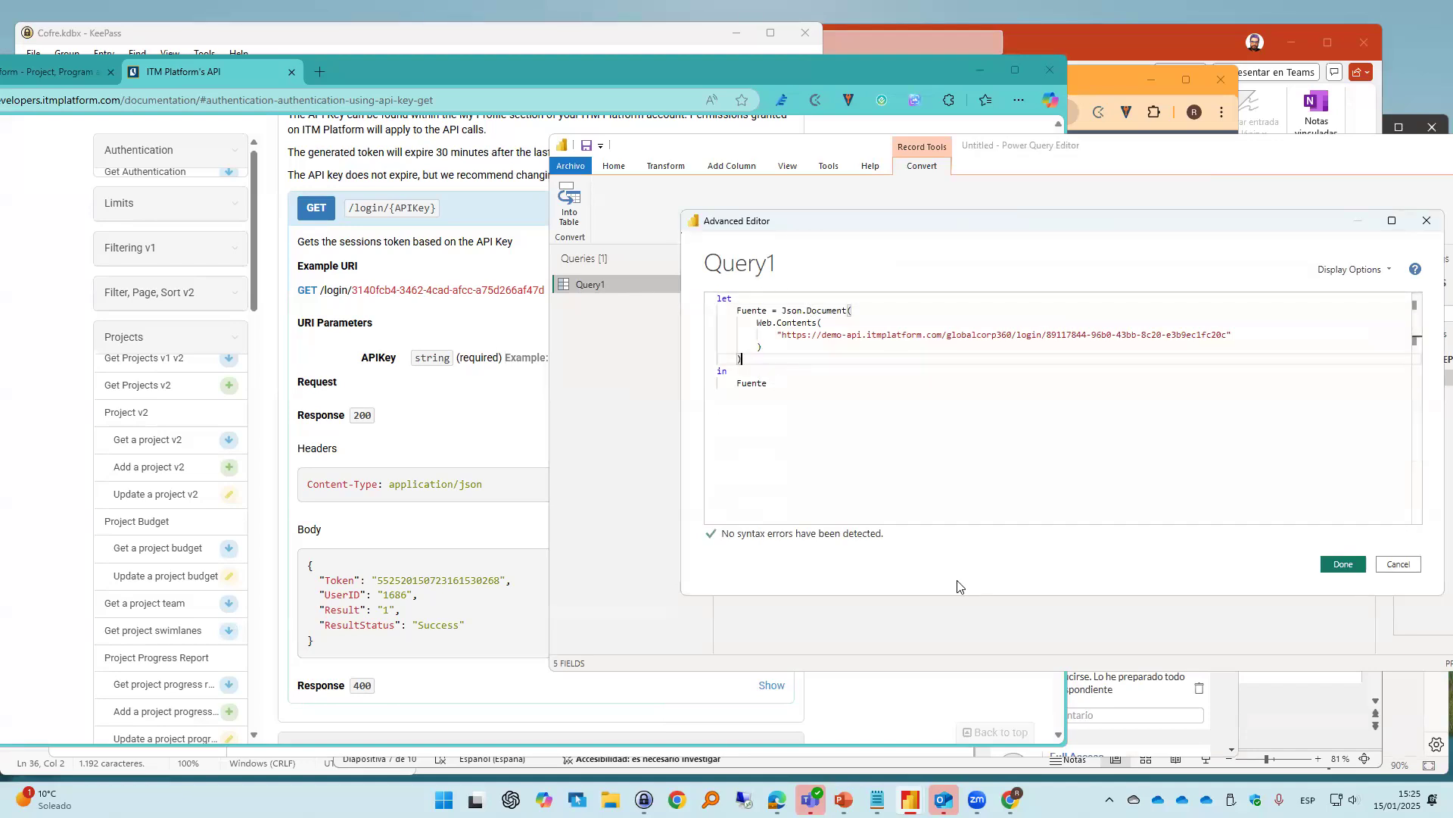
type(",")
key("Return")
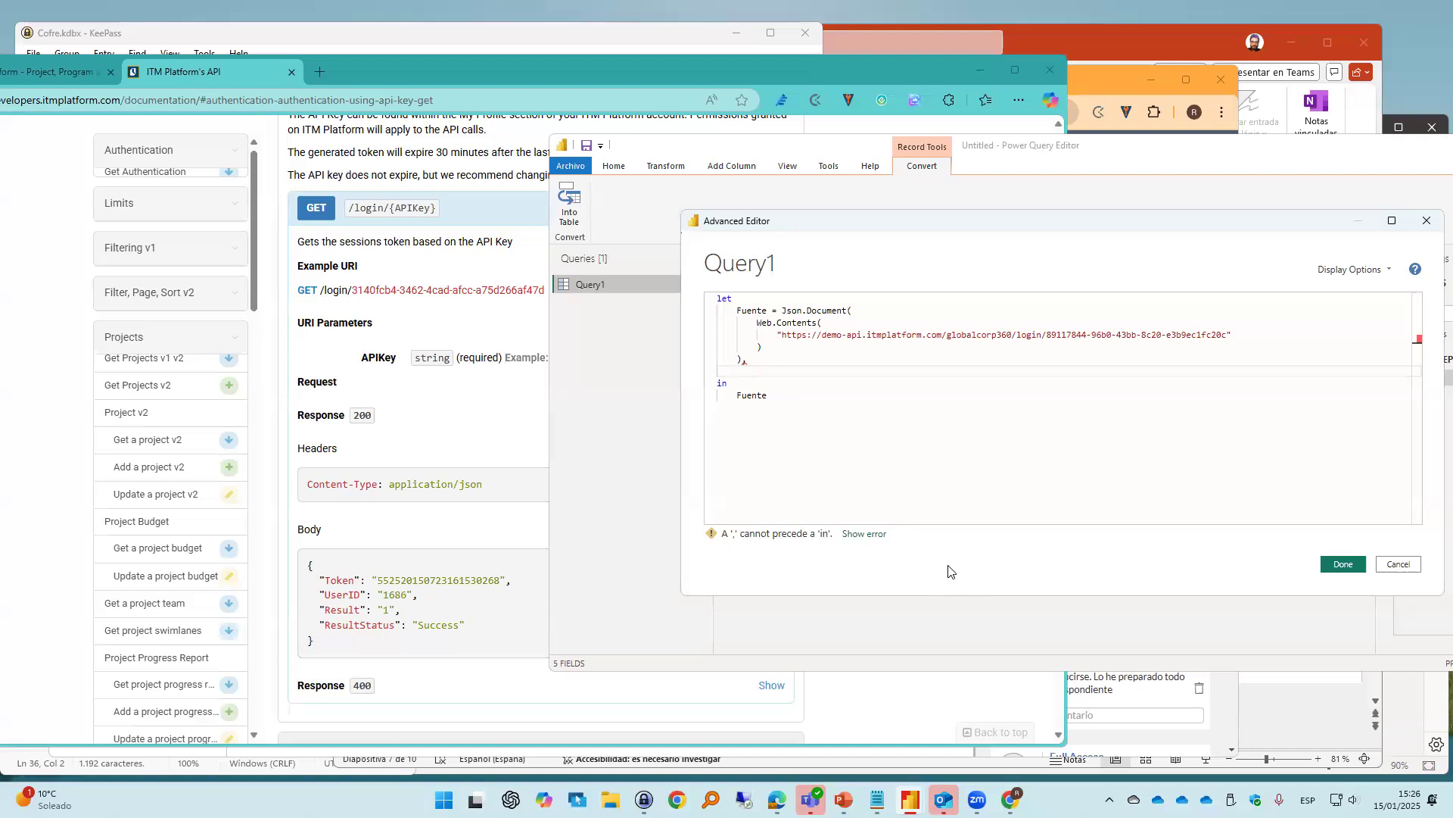
type("Lista")
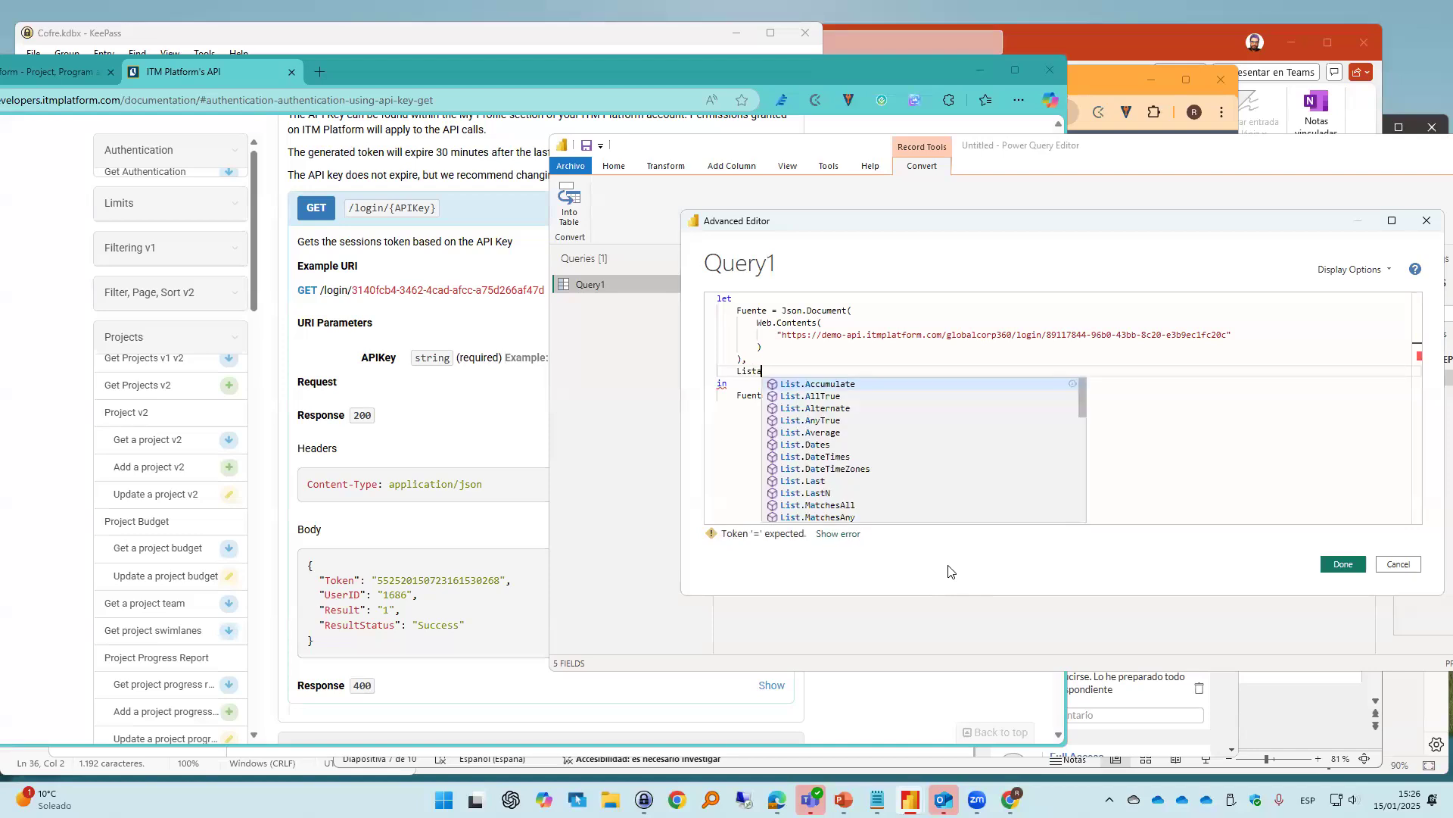
type("Proyectos =")
key("Return")
key("BackSpace")
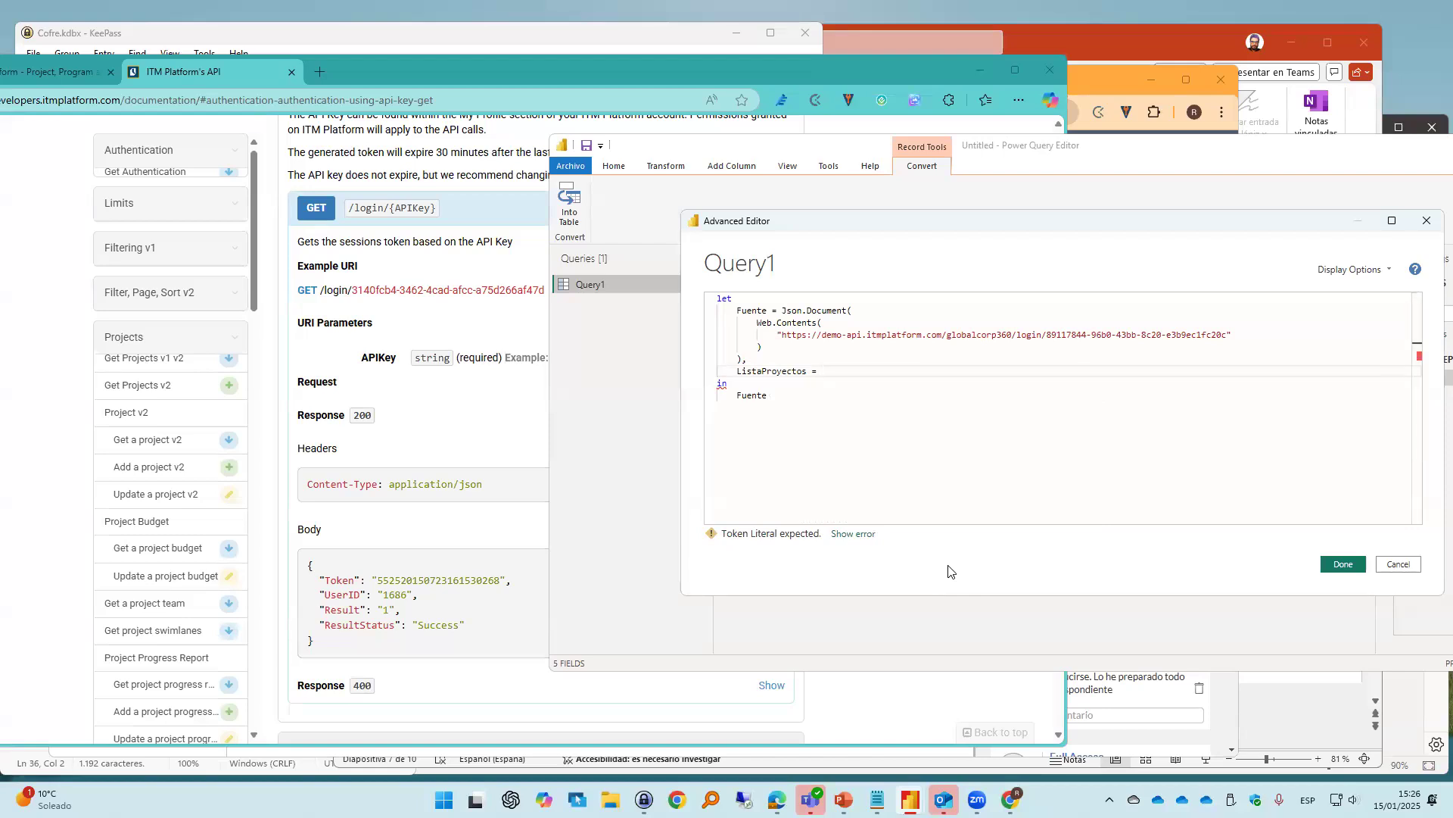
Assign ListaProyectos a Json.Document call with a nested Web.Contents call, leaving an empty line for its URL argument
type("Json")
key("Tab")
type("(")
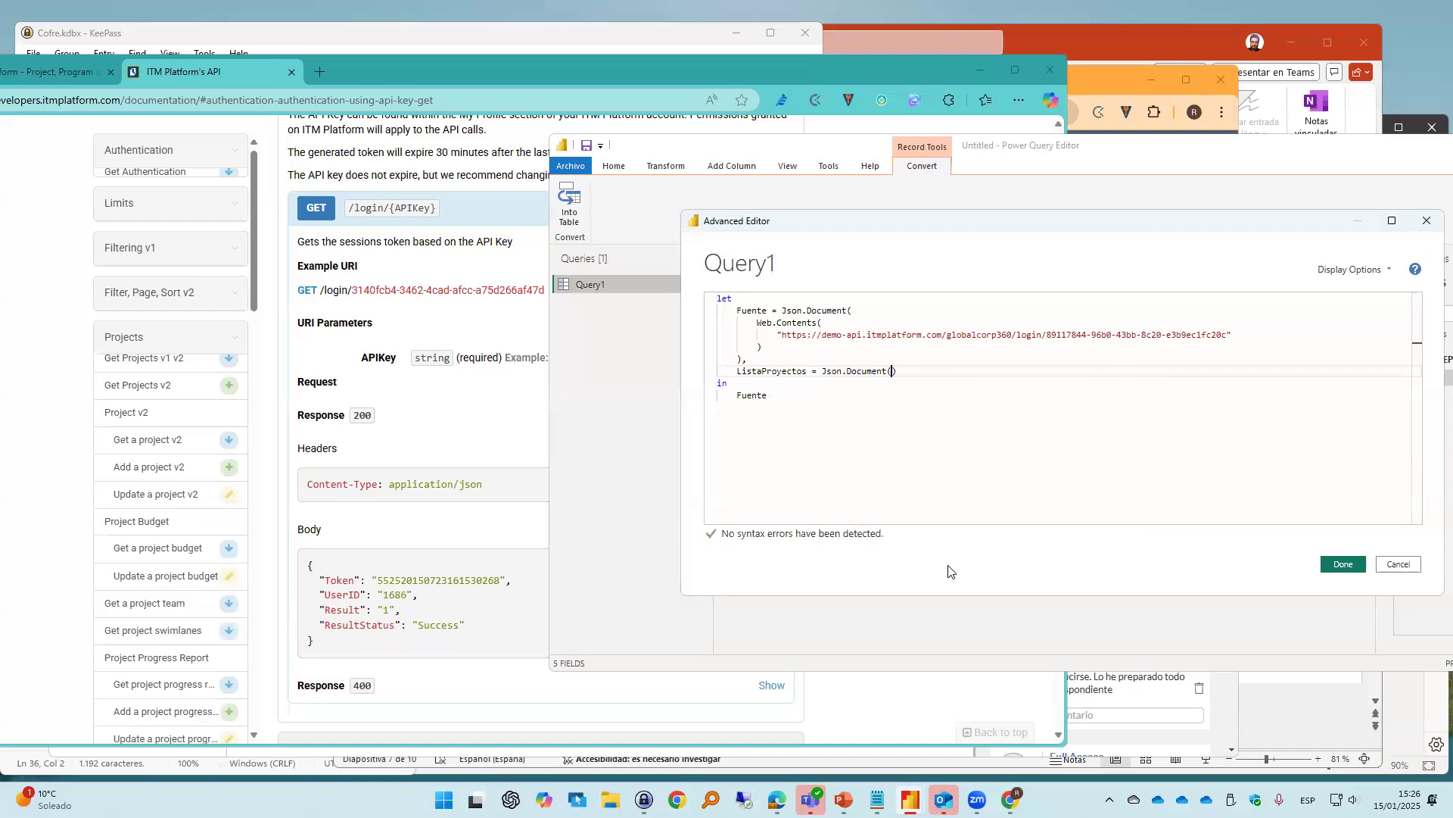
key("Return")
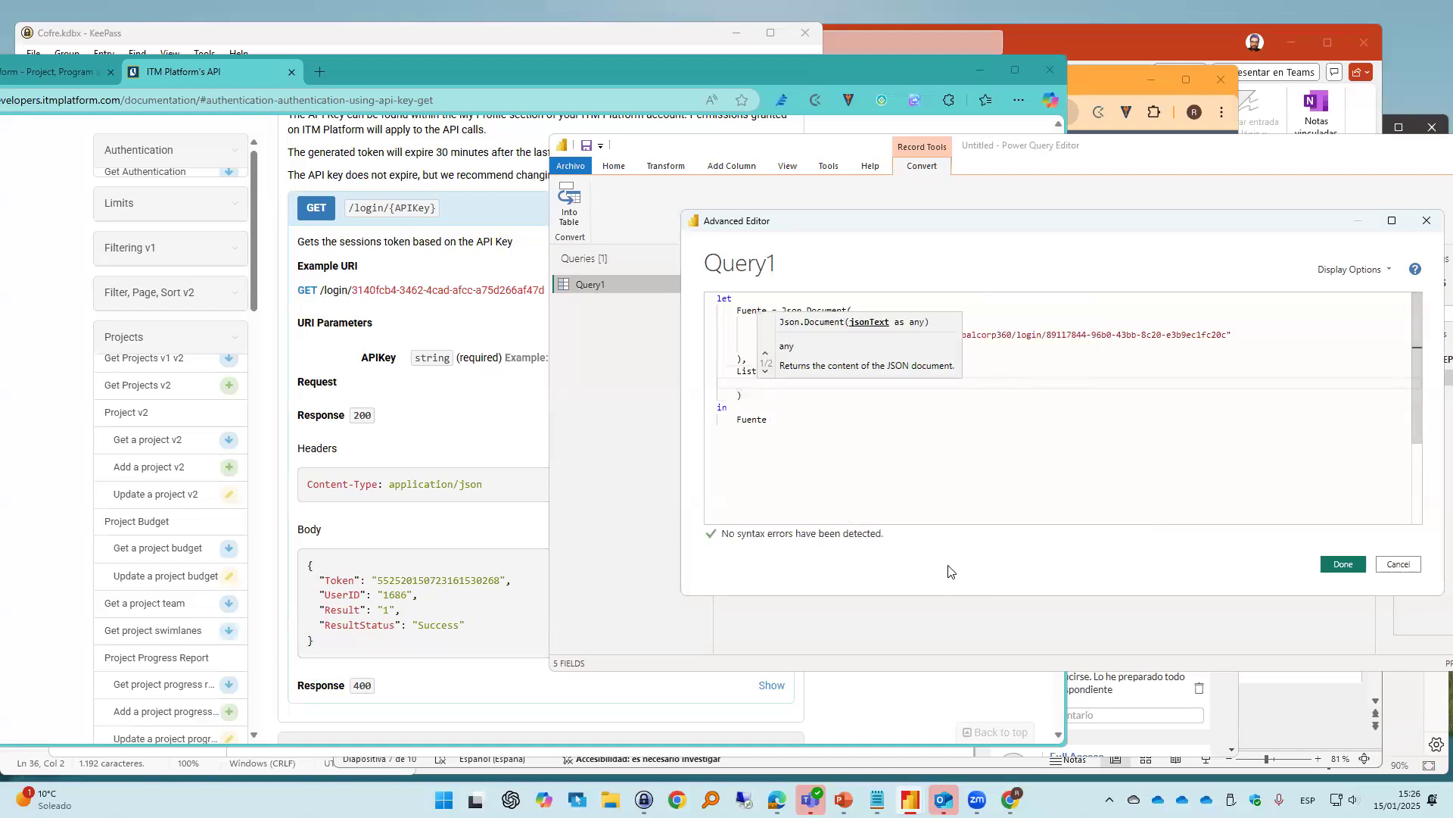
type("web")
key("Down")
key("Tab")
type("(")
key("Return")
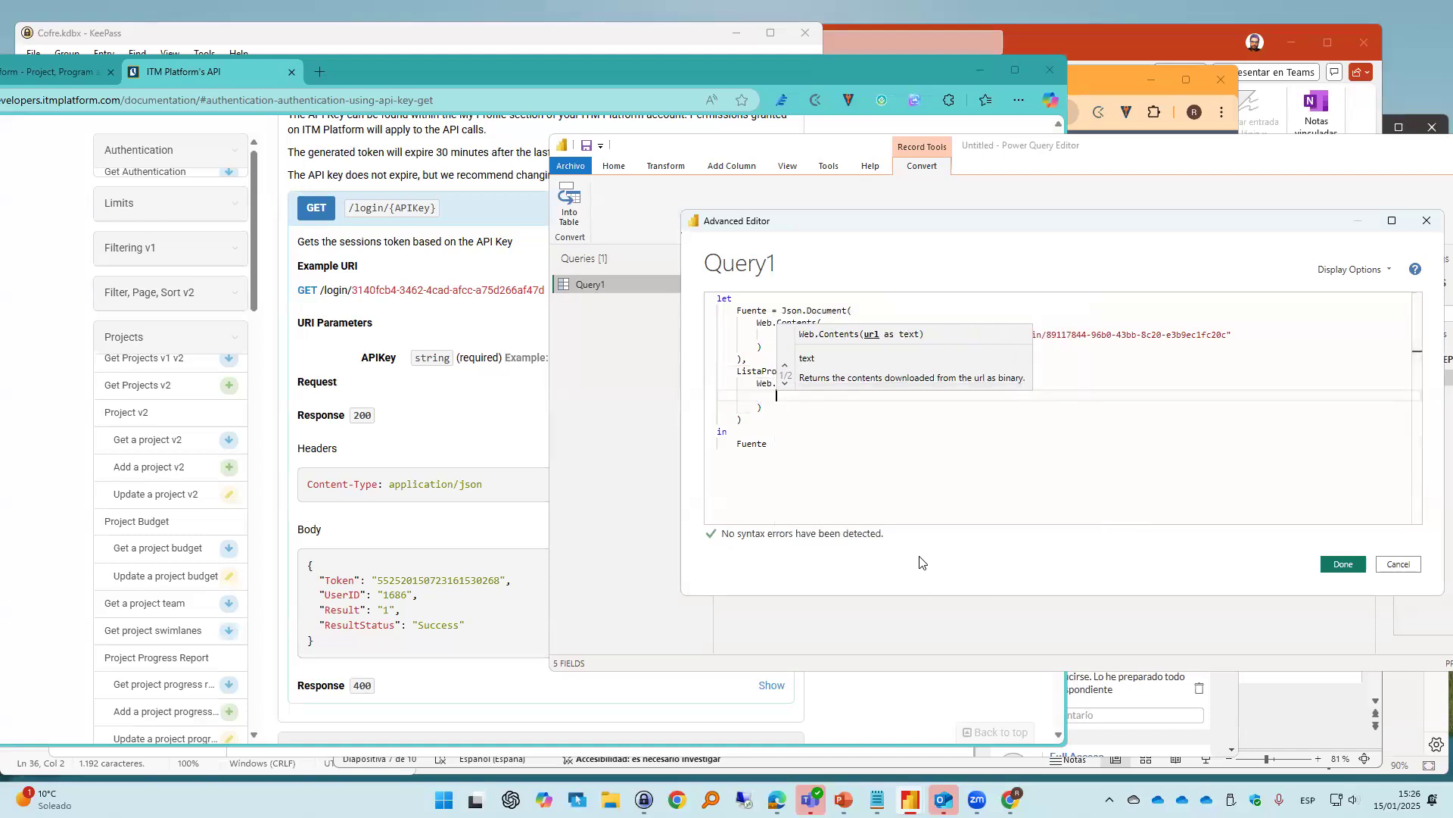
type("\"")
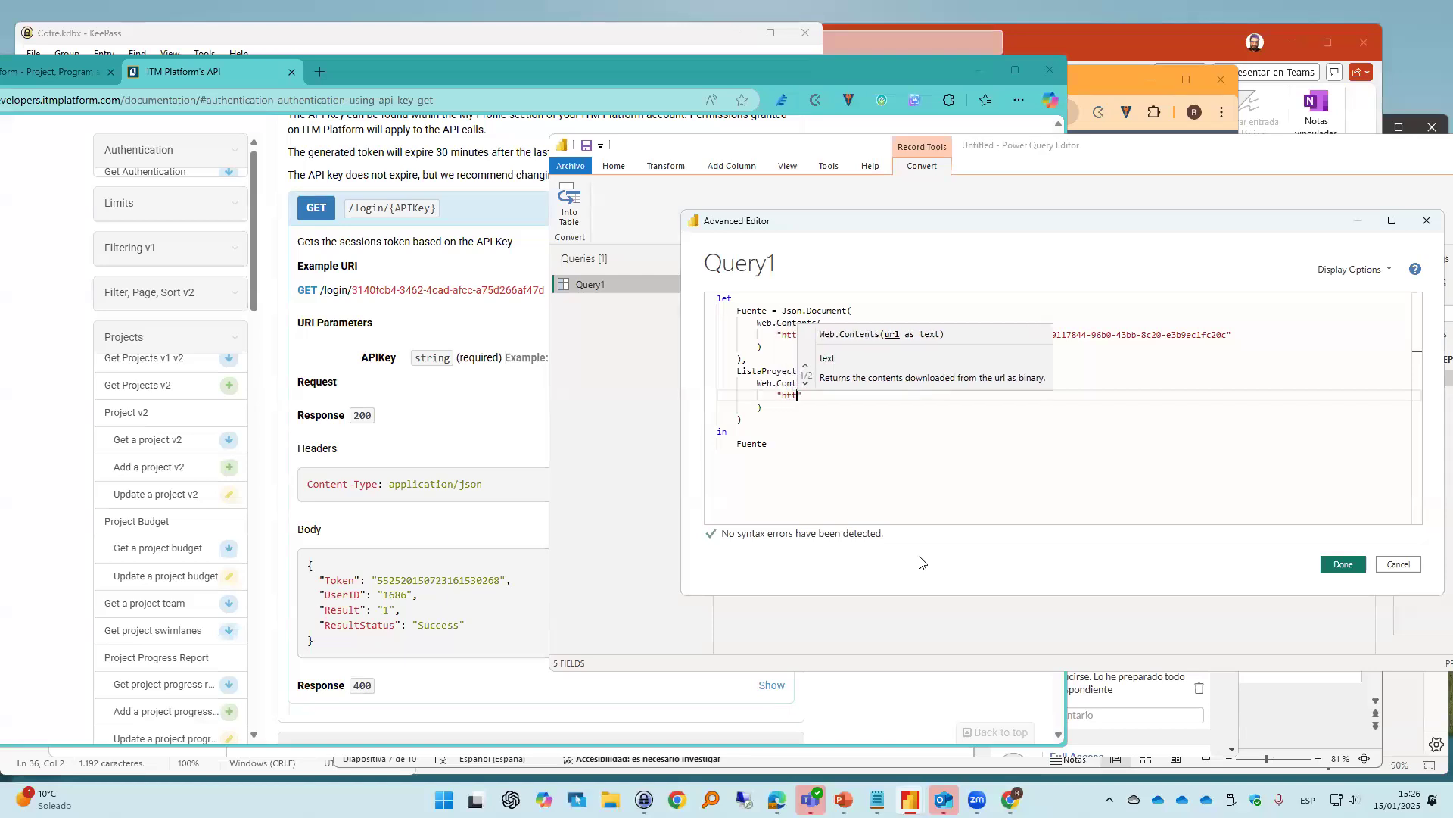
type("https://demo-api.itmplatform.com/v2")
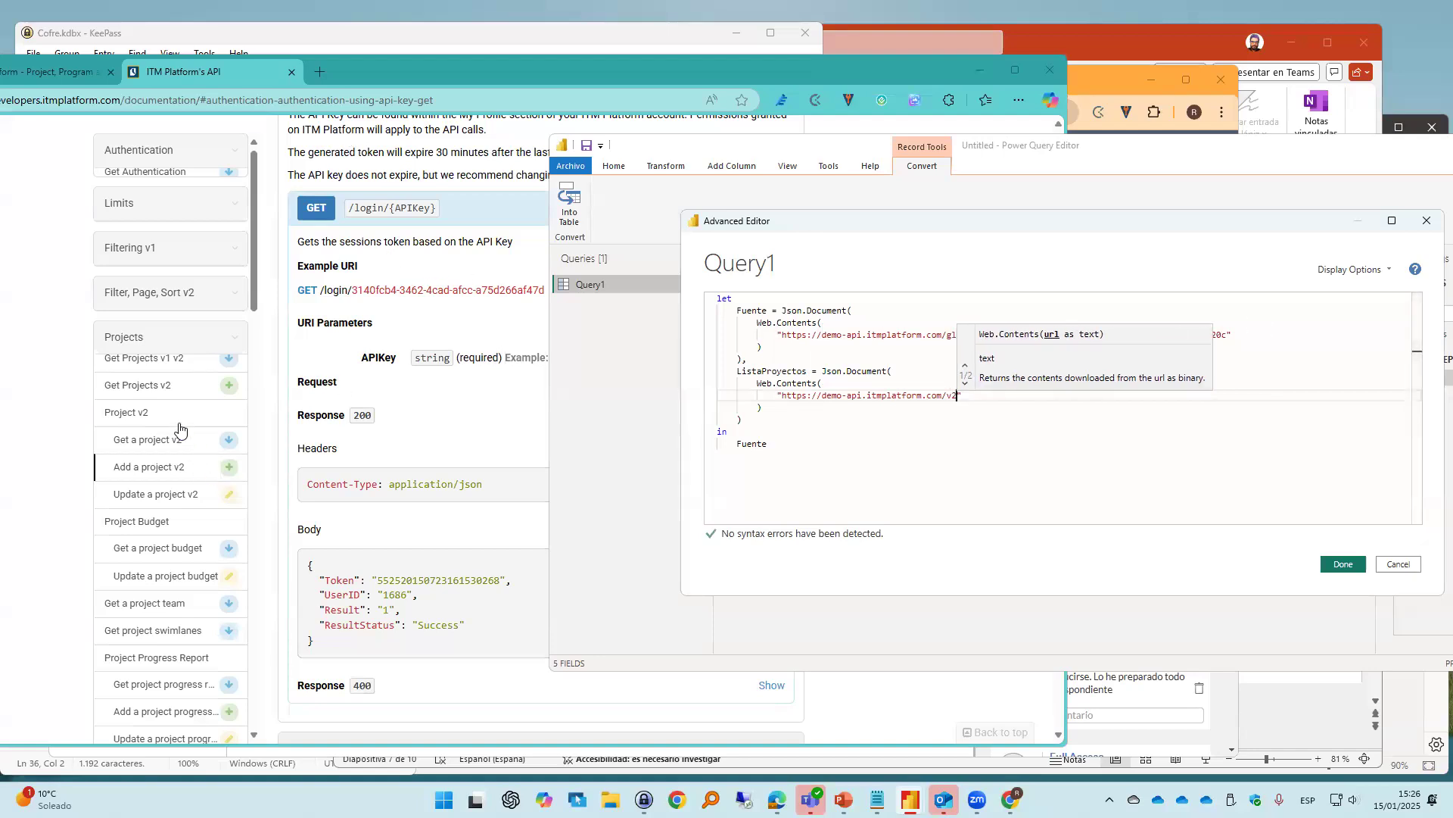
left_click(178, 385)
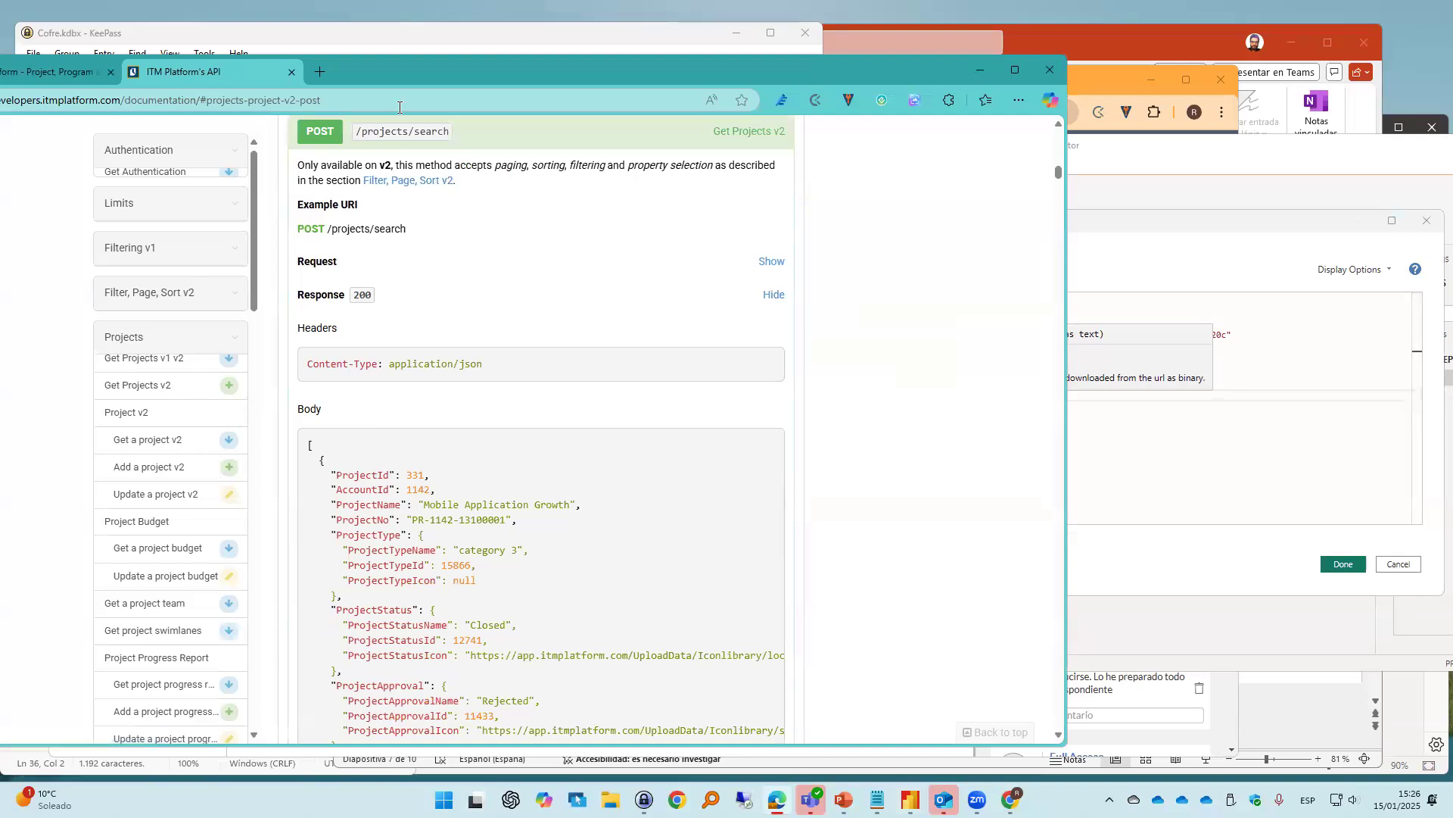
left_click(1143, 400)
type("//demo-api.itmplatform.com/v2/")
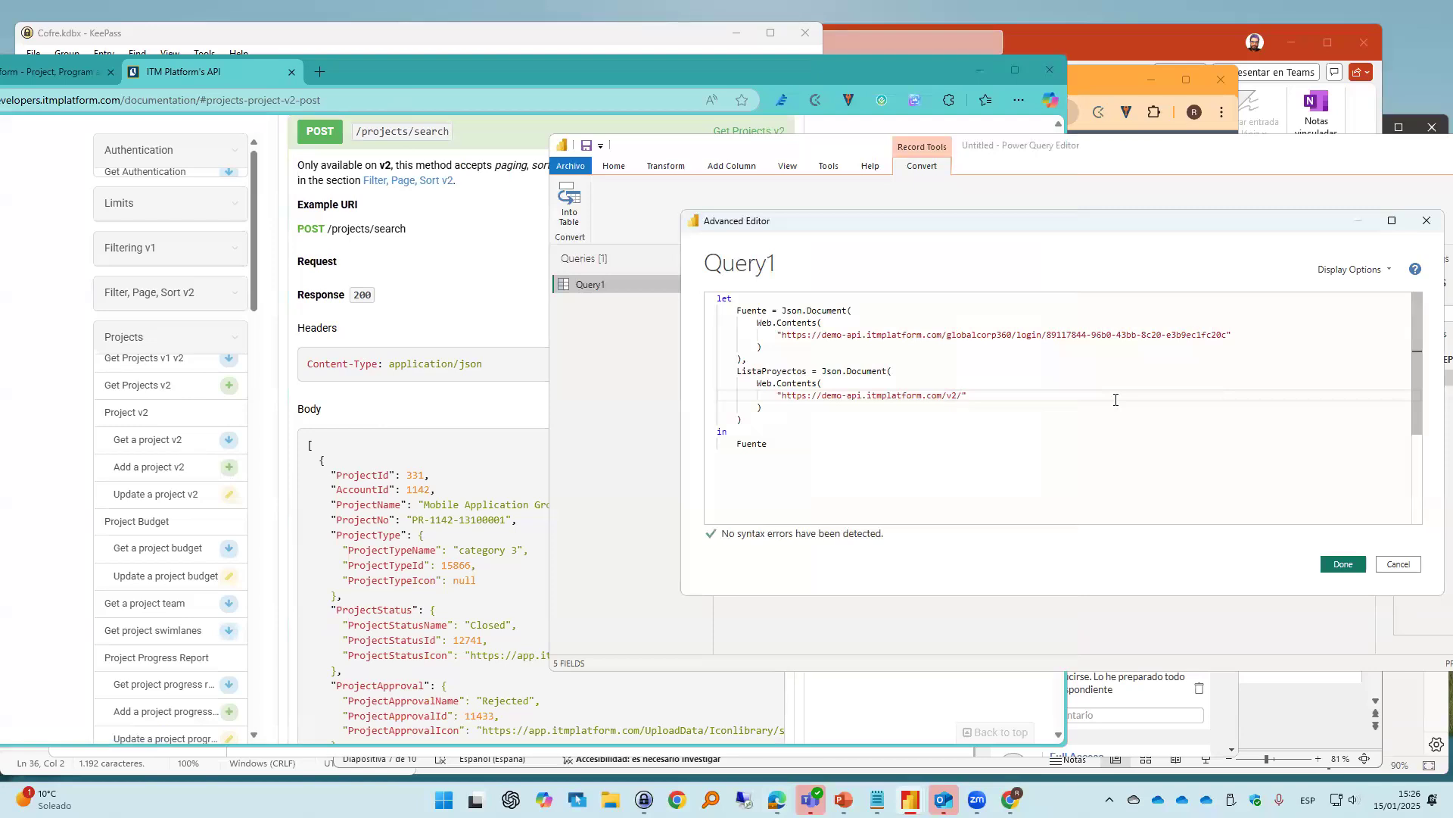
type("globalcorp360/projects/search")
Collapse the 200 response of Get Projects v2 in the API documentation and examine its request headers
left_click(477, 340)
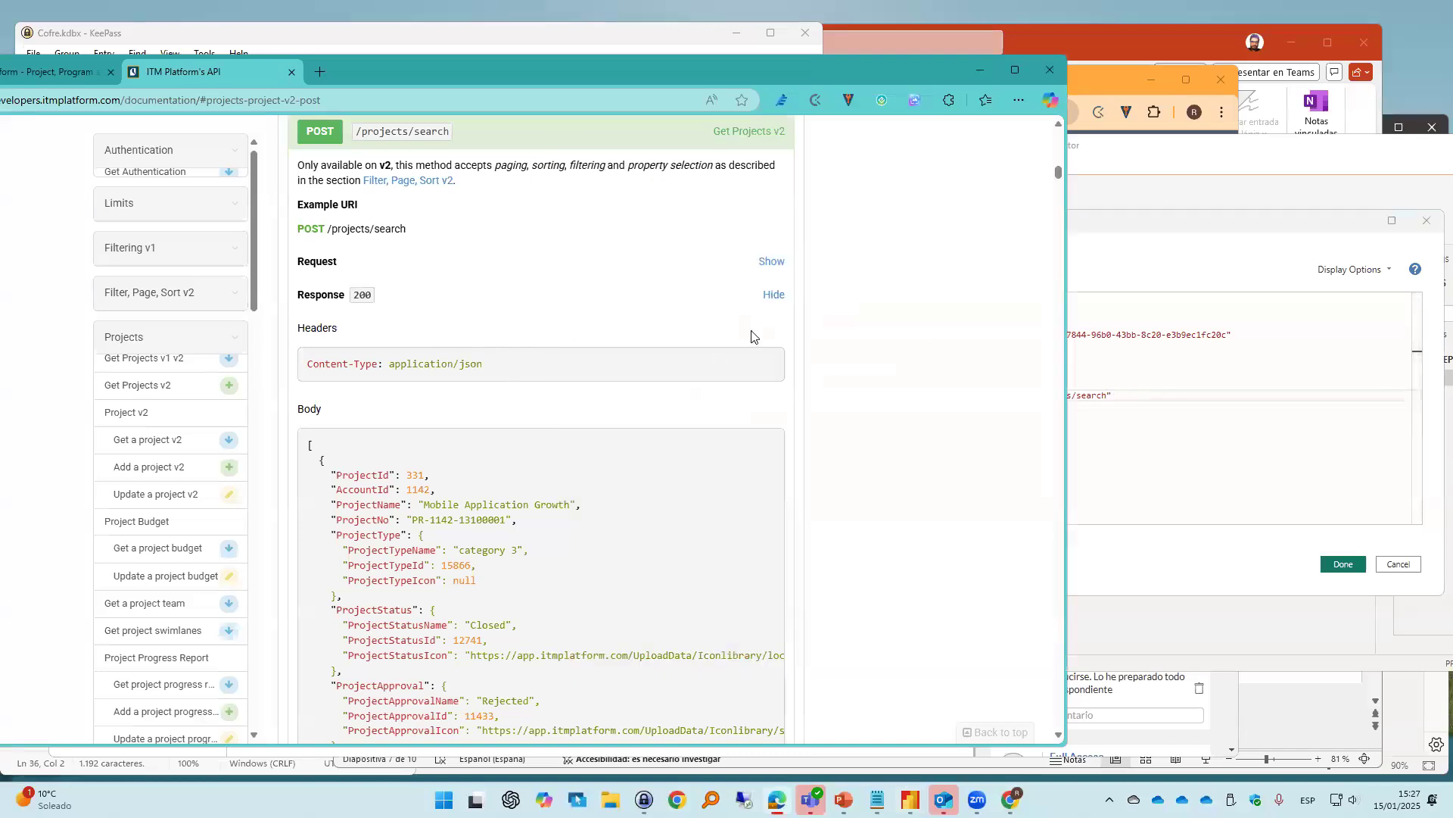
left_click(772, 295)
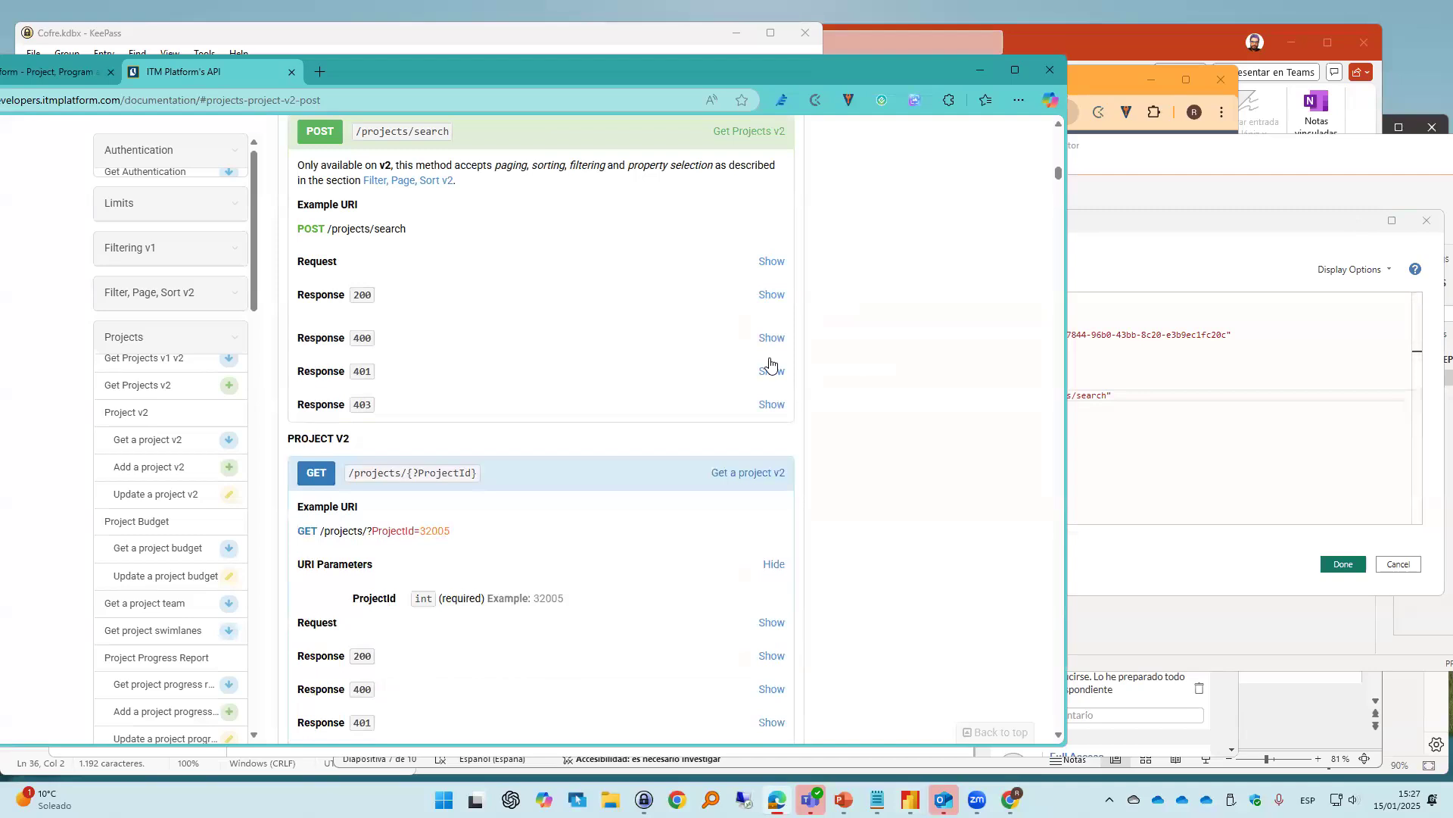
left_click(772, 261)
left_click_drag(402, 348, 305, 341)
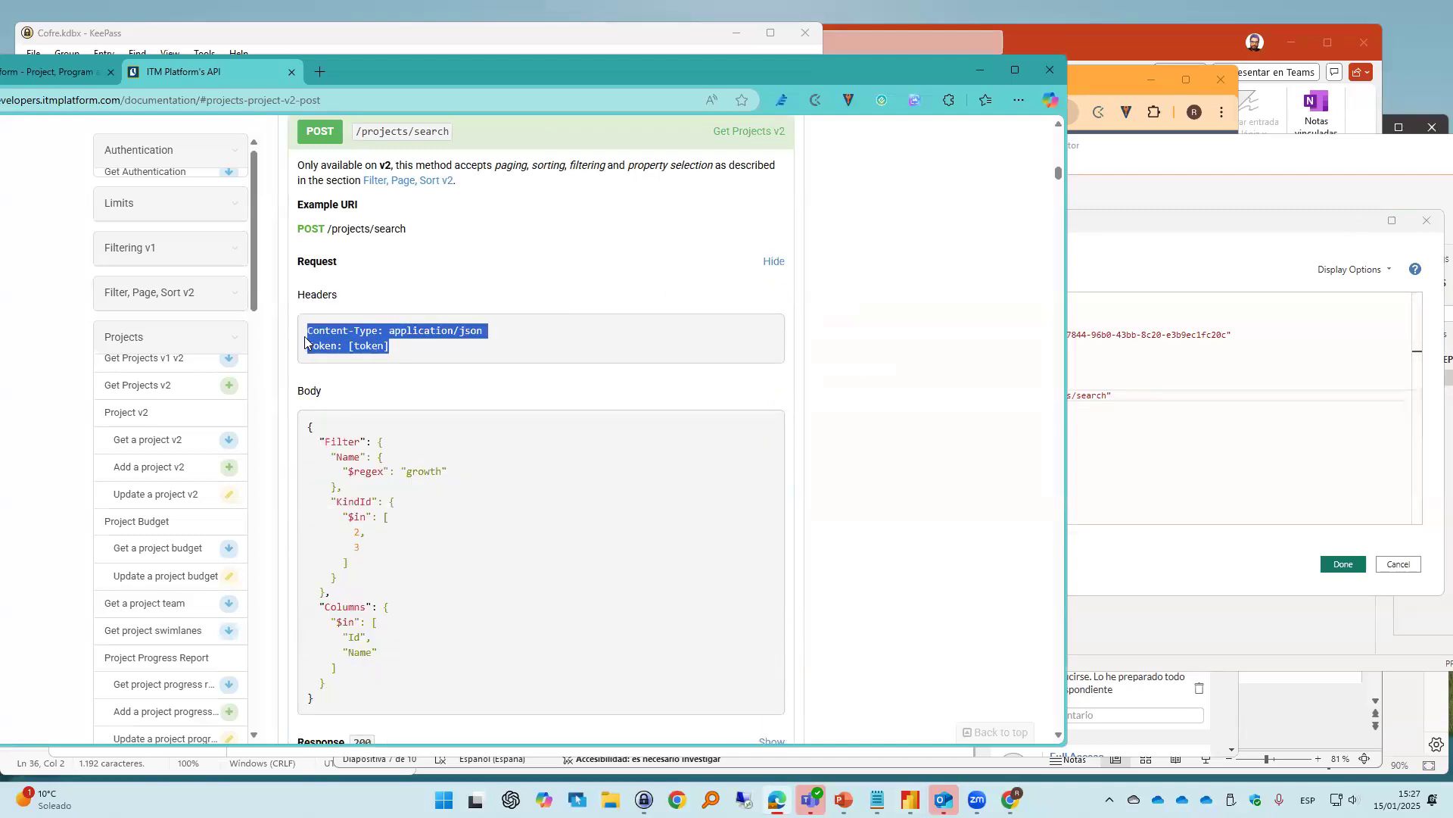
left_click(464, 351)
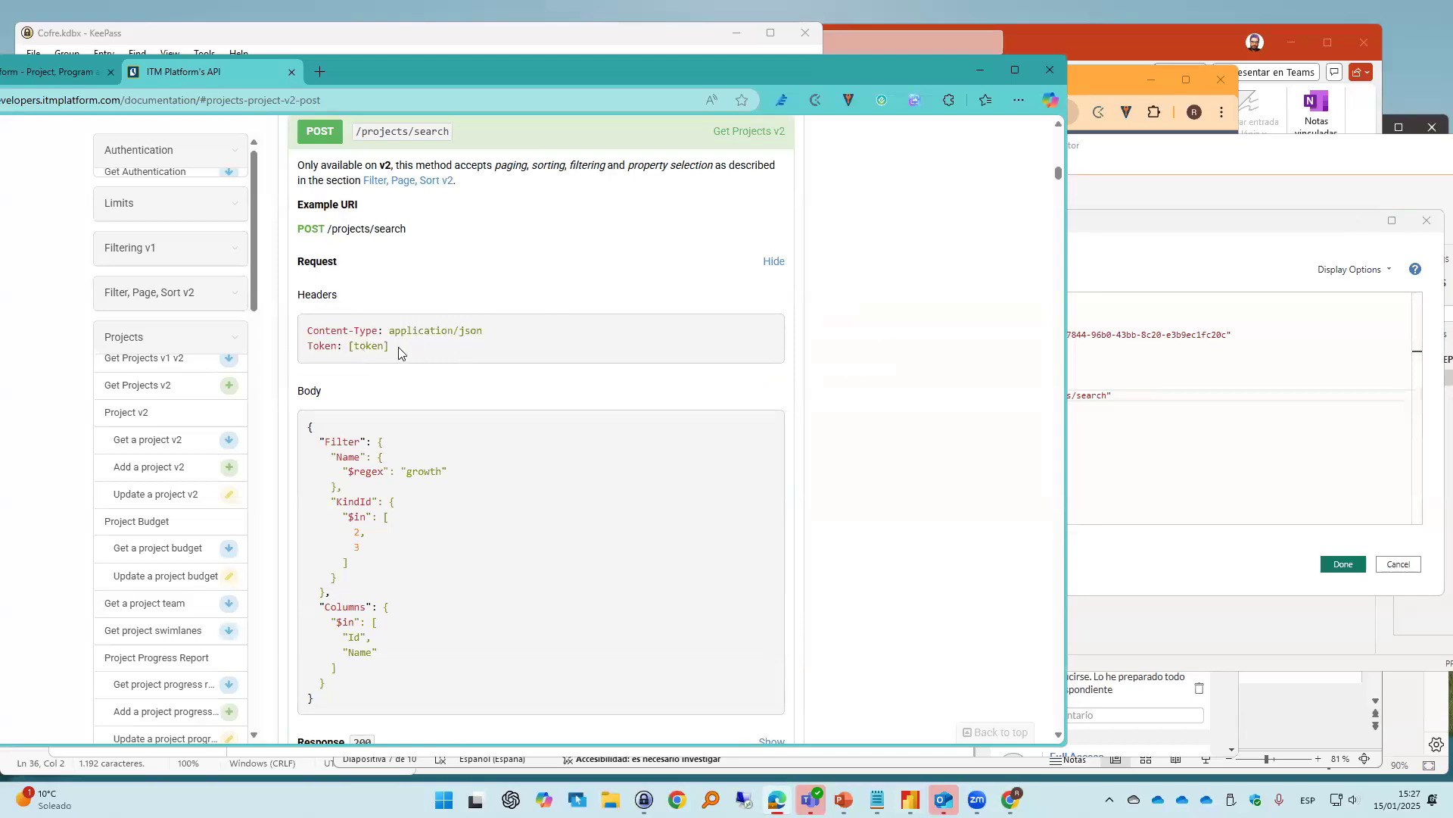
left_click(1152, 399)
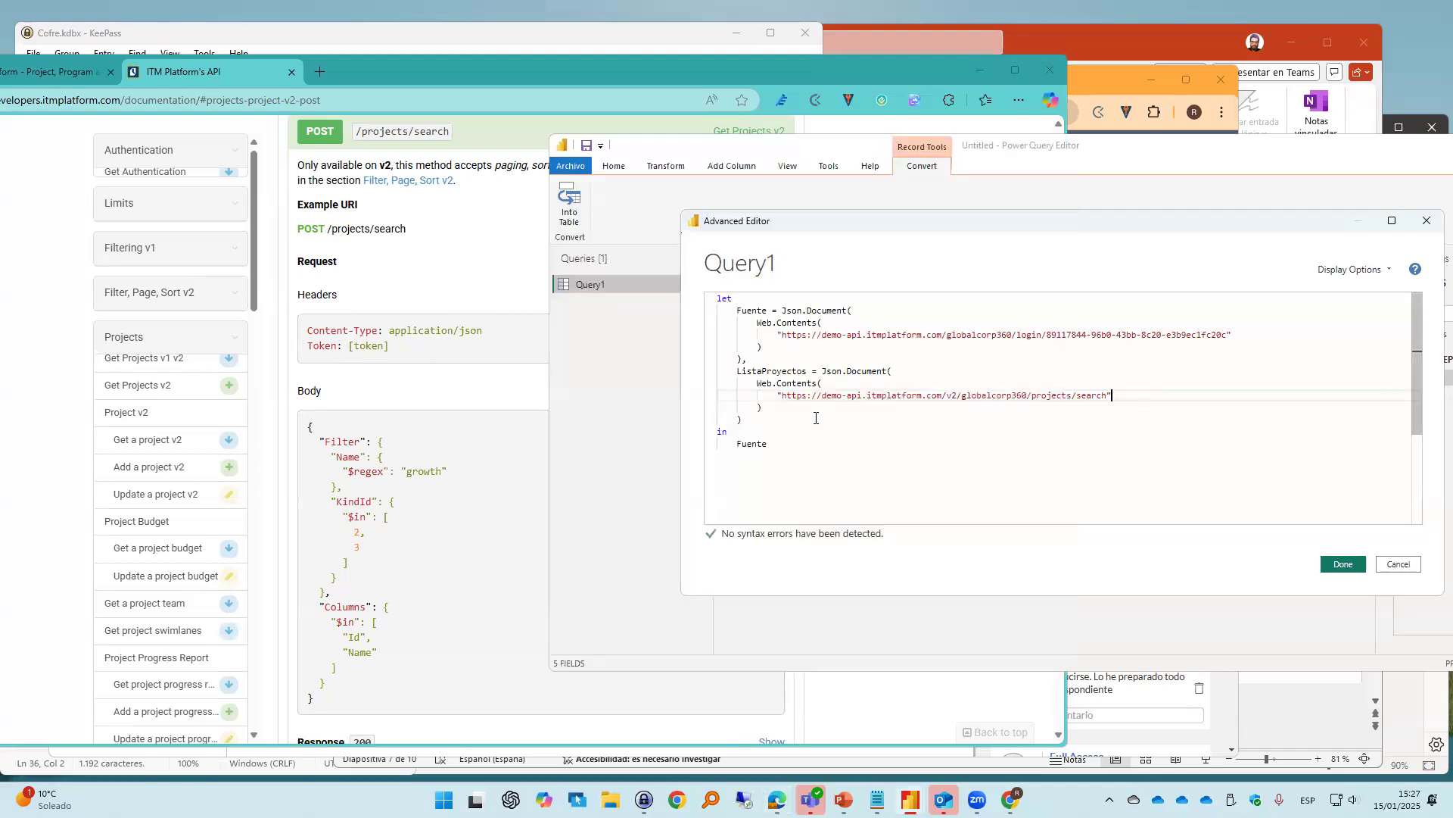
left_click(816, 418)
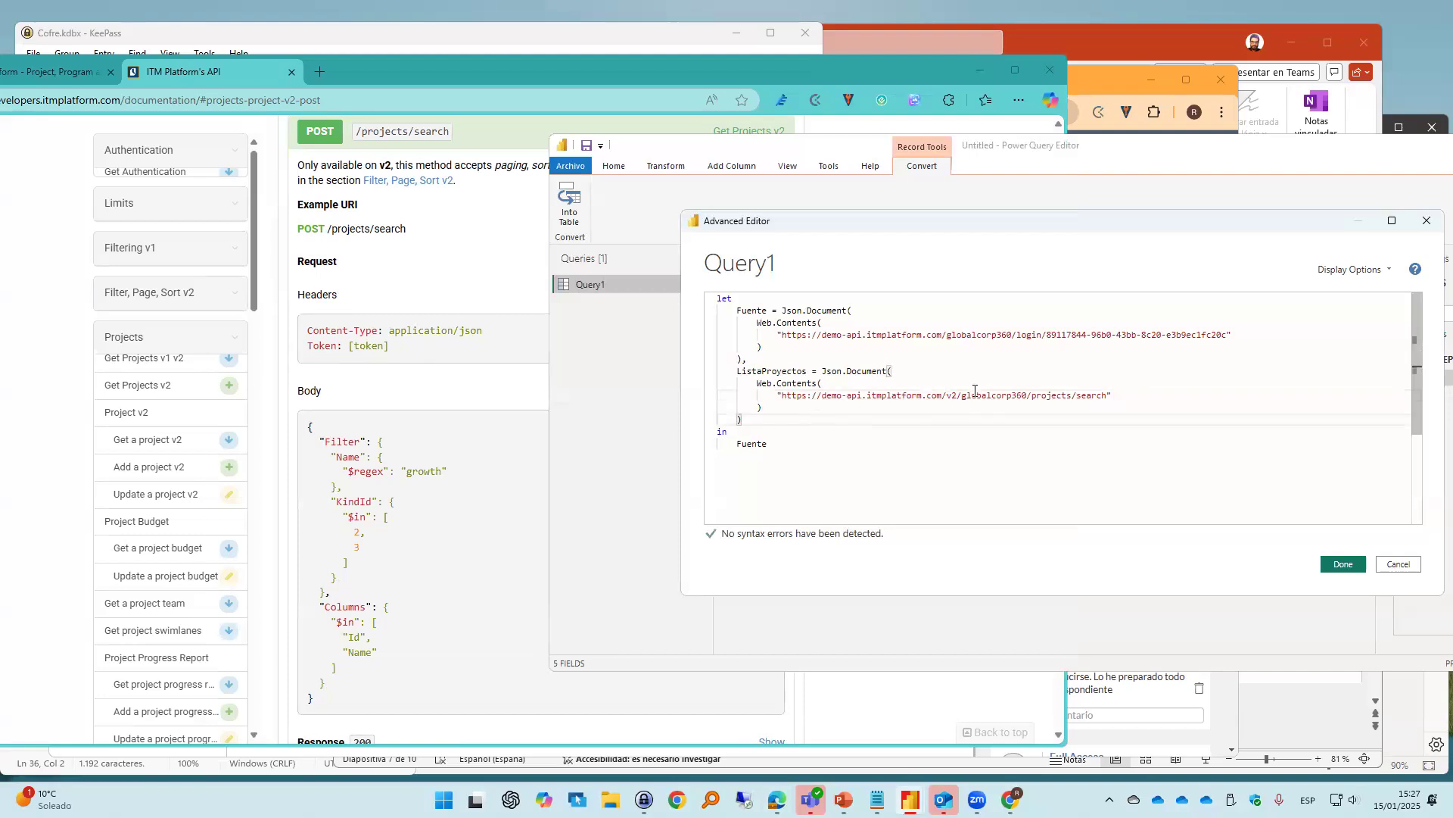
left_click_drag(962, 396, 1008, 396)
left_click(990, 418)
type(",")
key("Right")
key("Up")
key("Up")
key("Right")
key("End")
key("BackSpace")
Set the query's output after in to ListaProyectos and confirm the code in the Advanced Editor
double_click(748, 445)
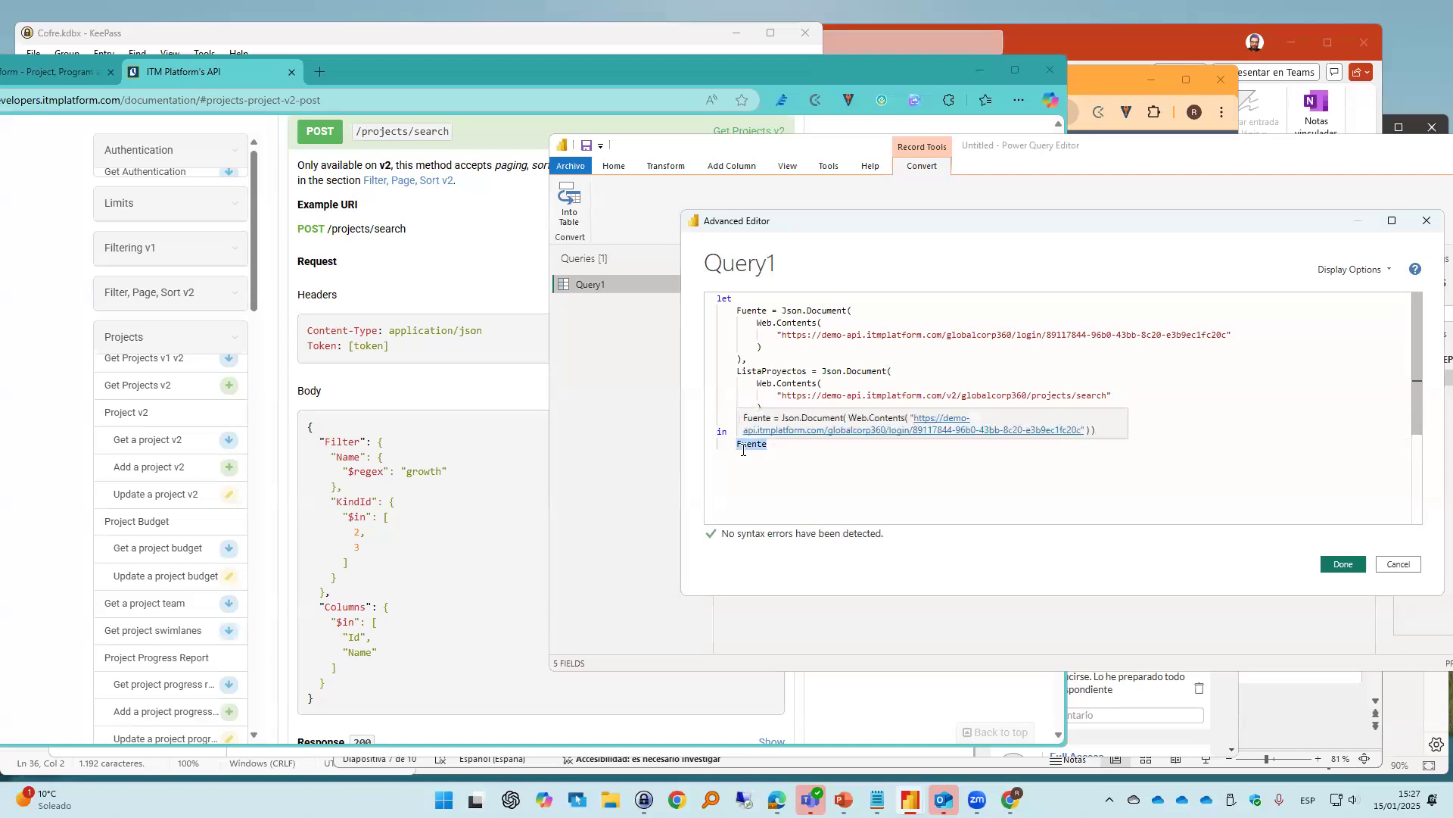
type("ListaProyectos")
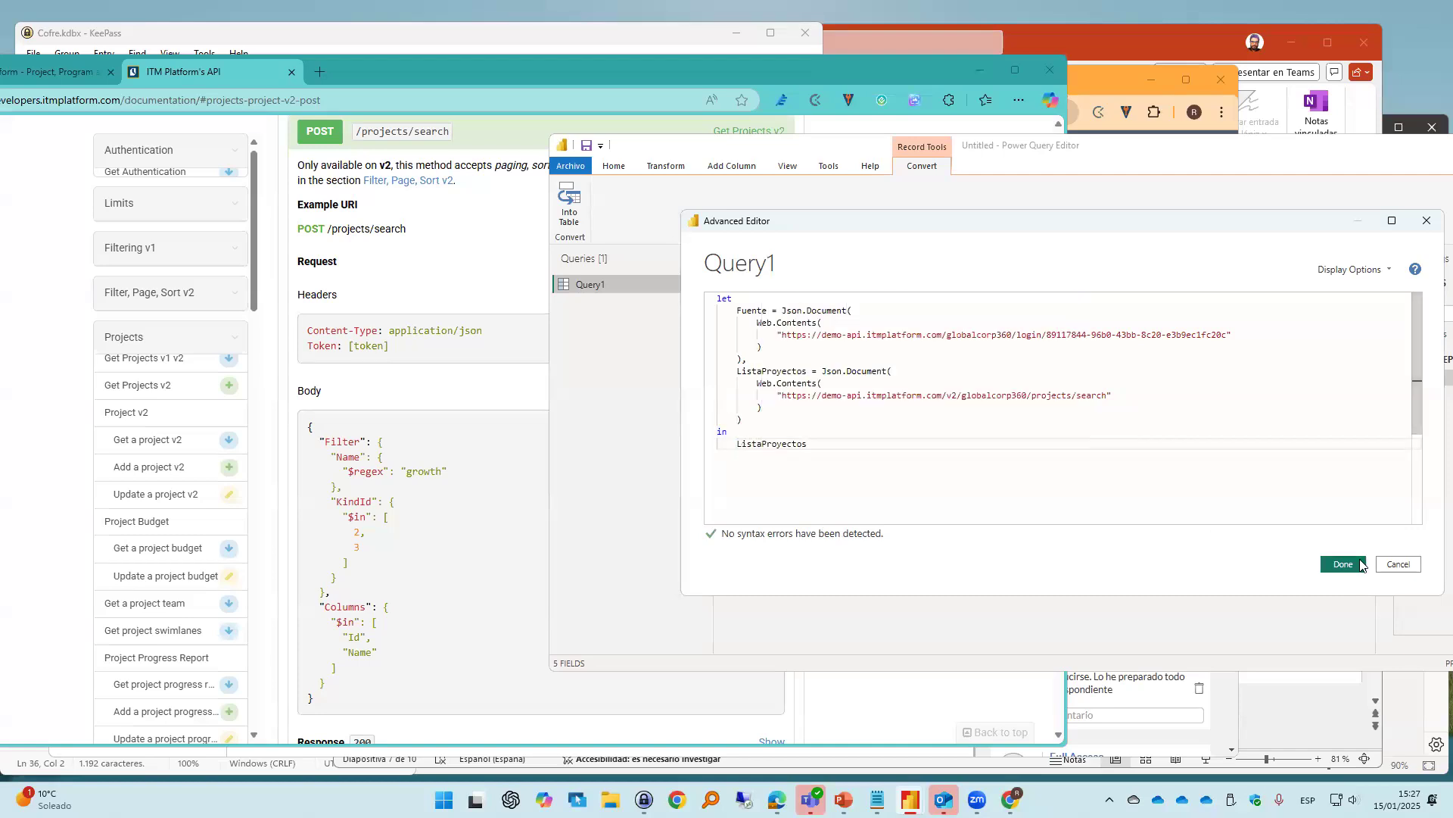
left_click(1343, 564)
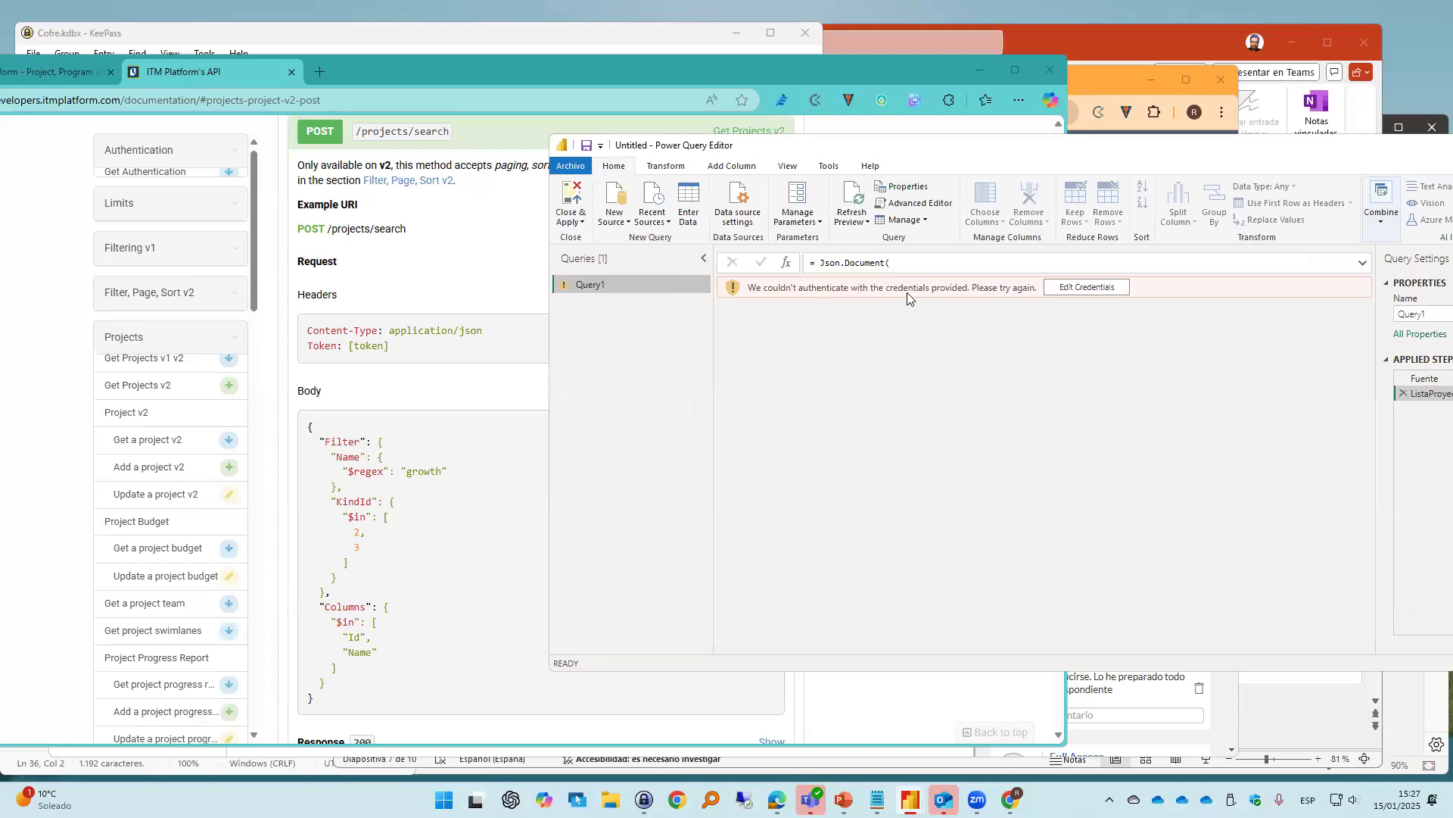
left_click(1085, 288)
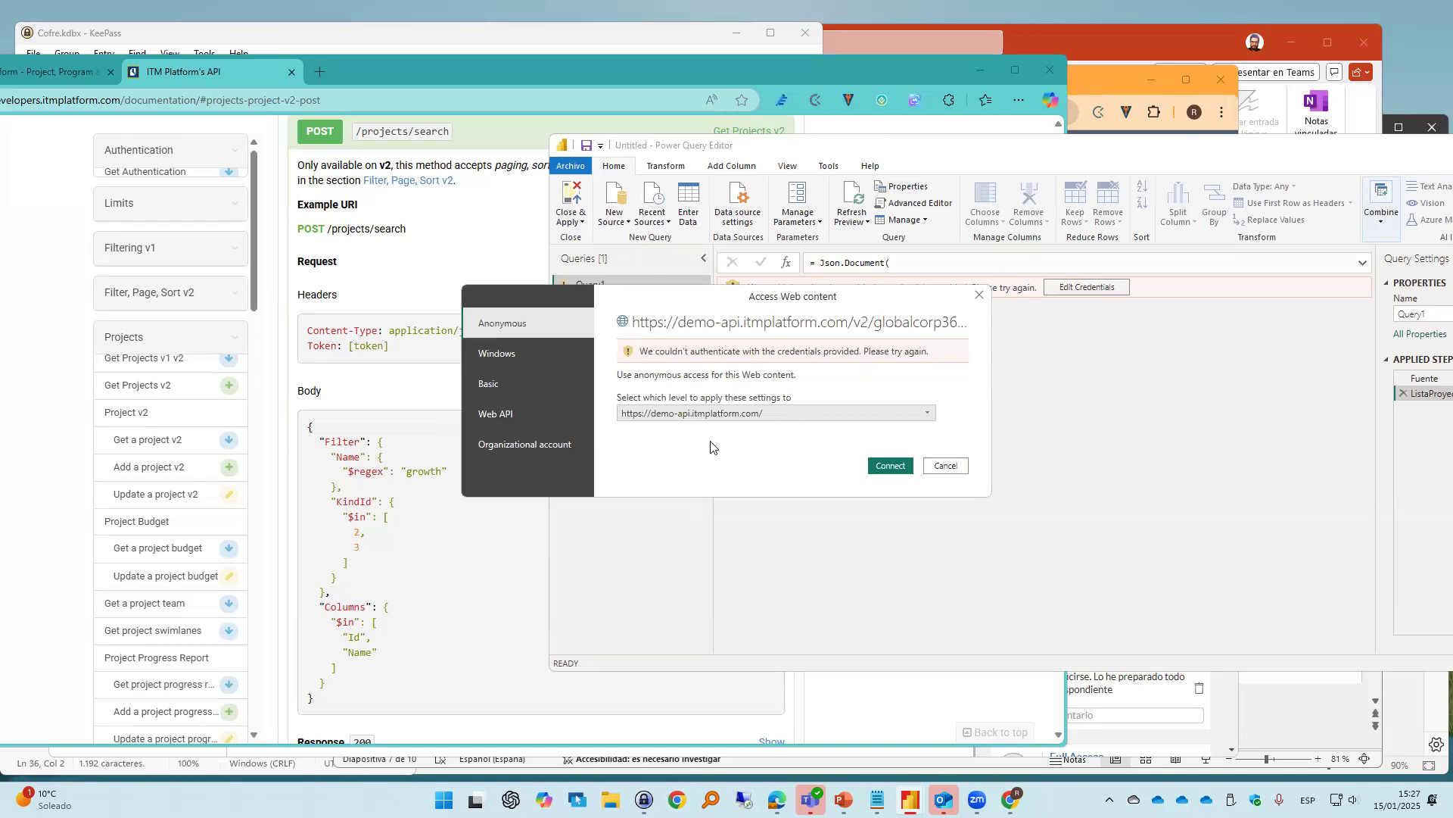
left_click(905, 465)
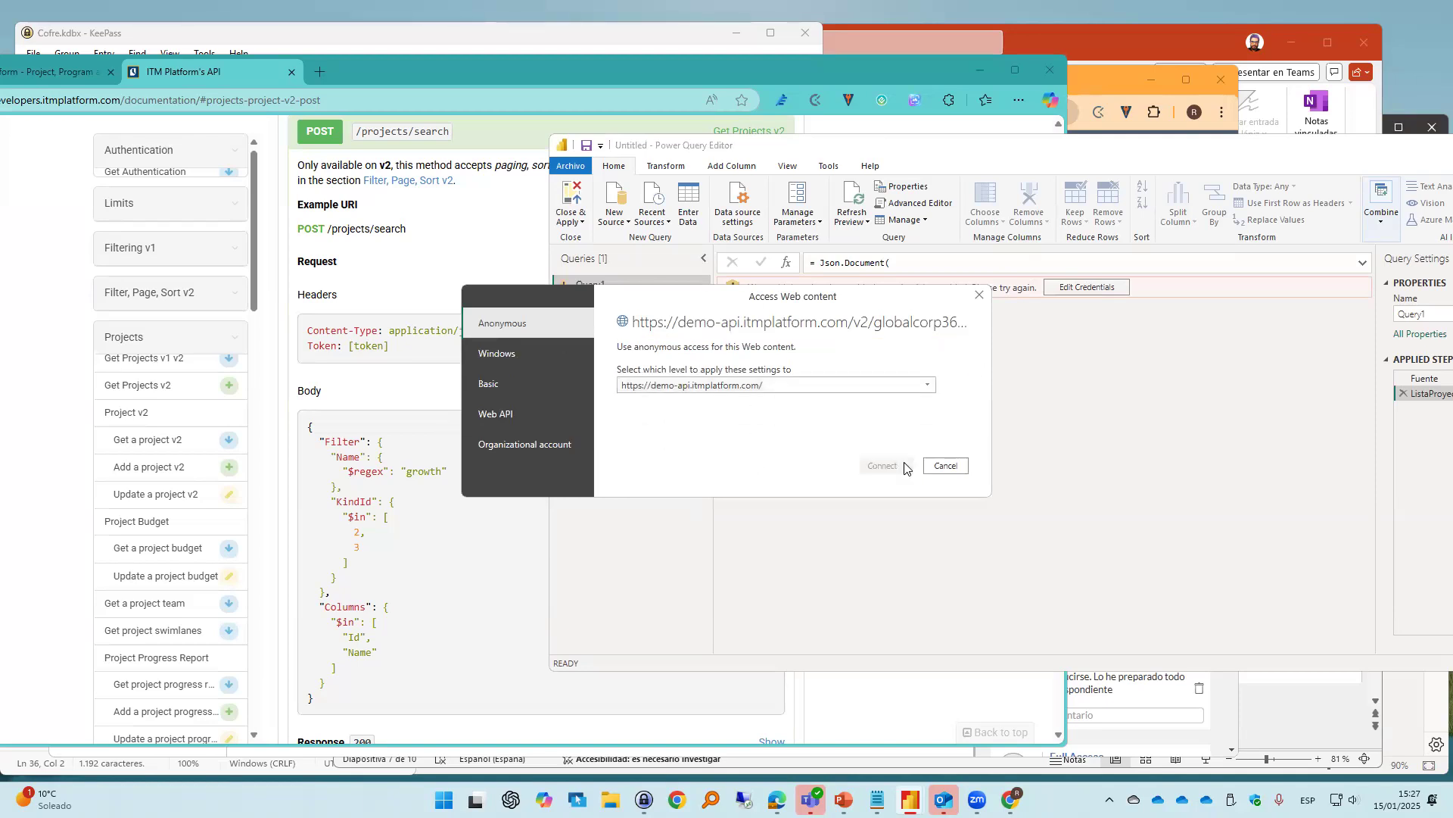
left_click(946, 466)
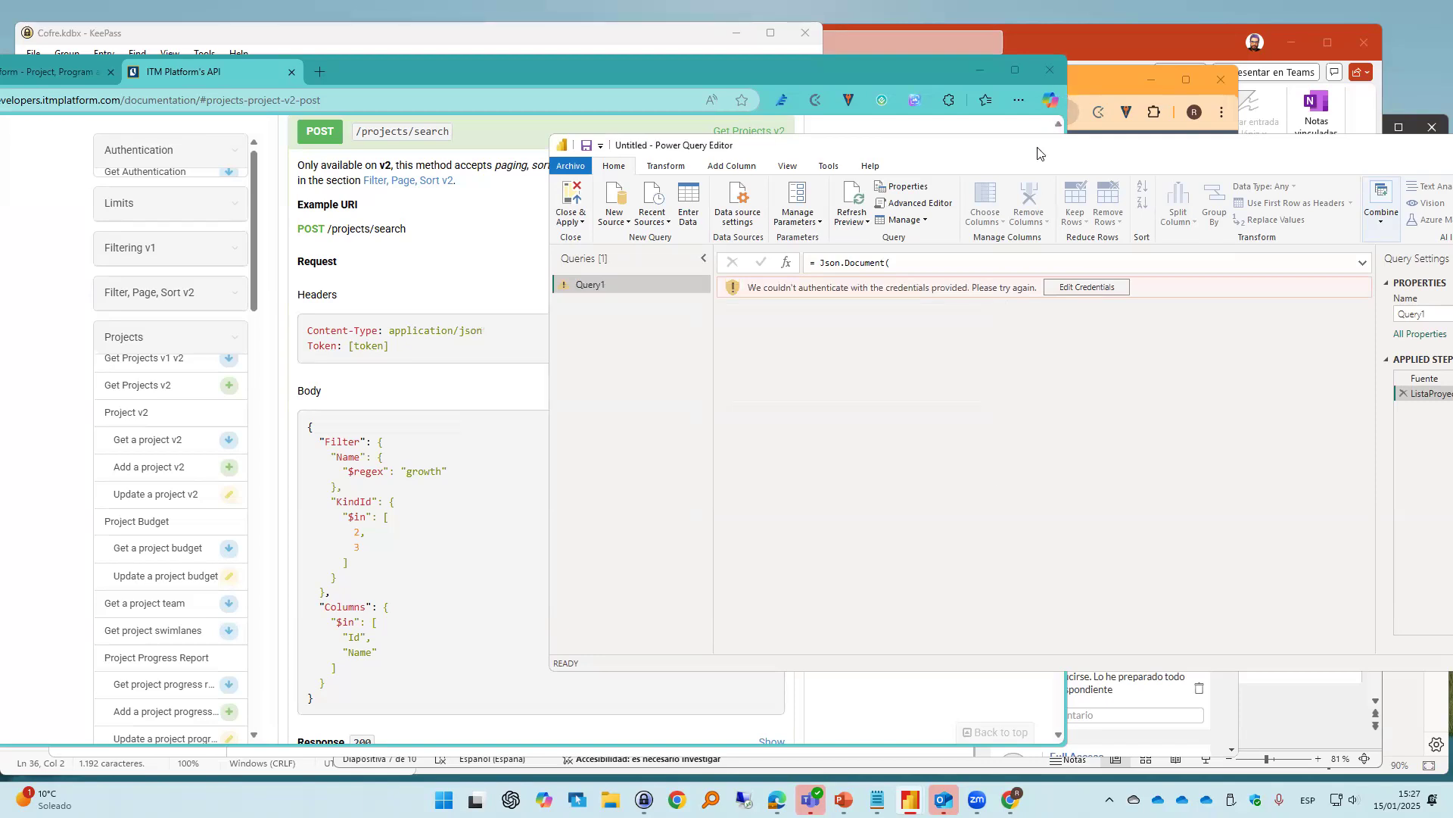
Open Query1's code in the Advanced Editor and add a comma and blank line after the projects/search URL for a second Web.Contents argument
left_click_drag(1037, 151, 962, 183)
right_click(573, 316)
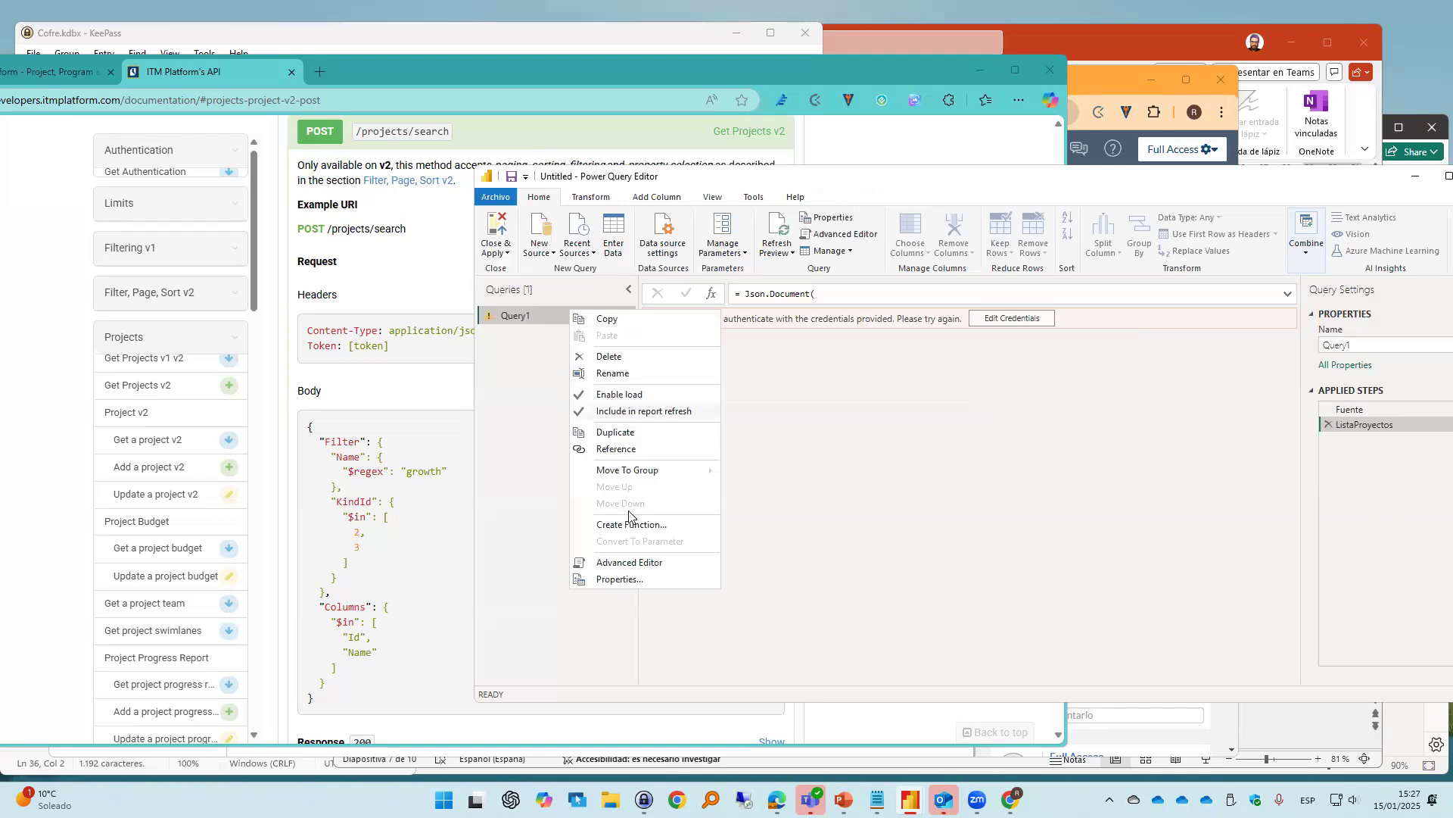
left_click(640, 564)
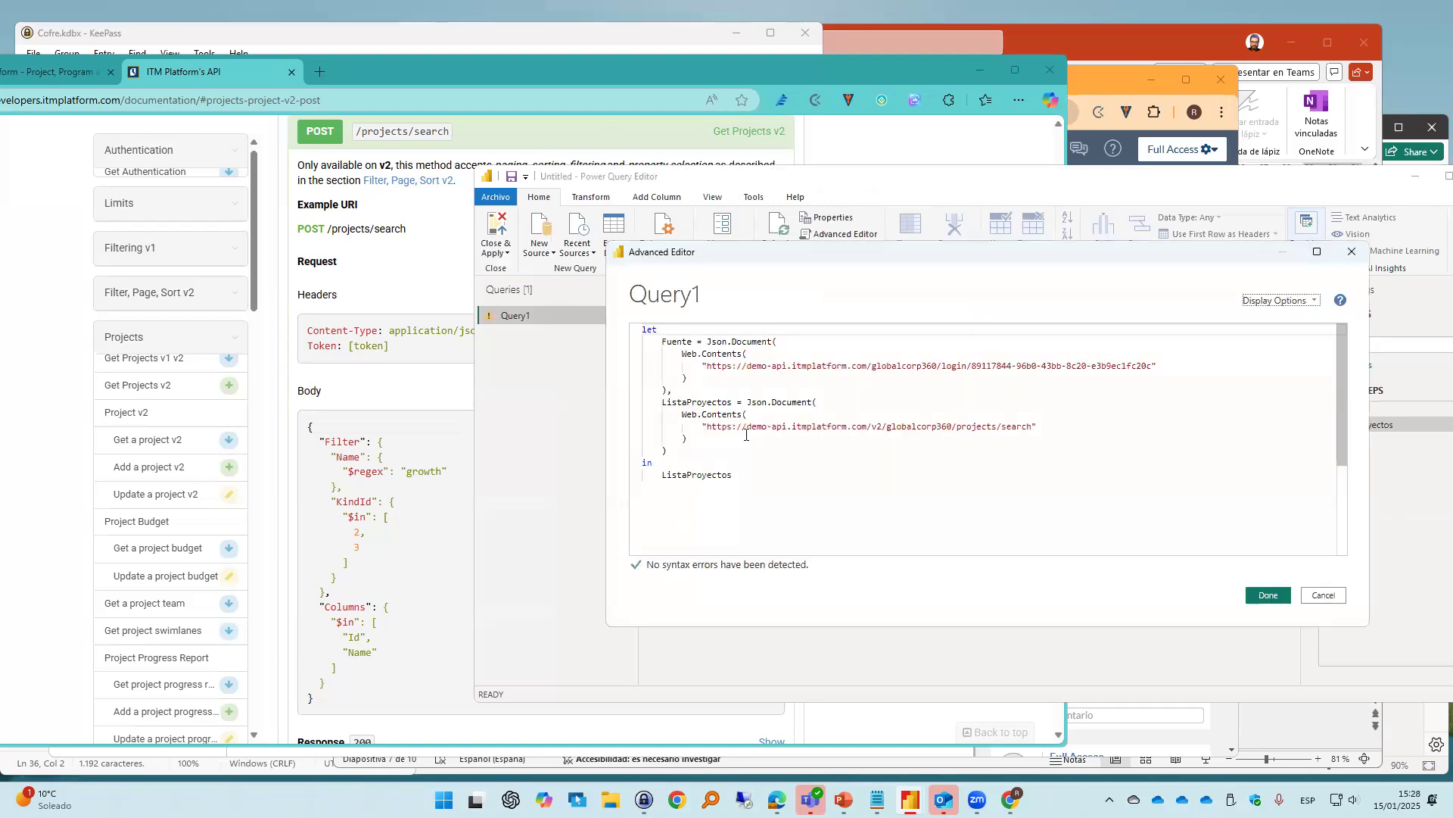
left_click_drag(713, 447, 691, 402)
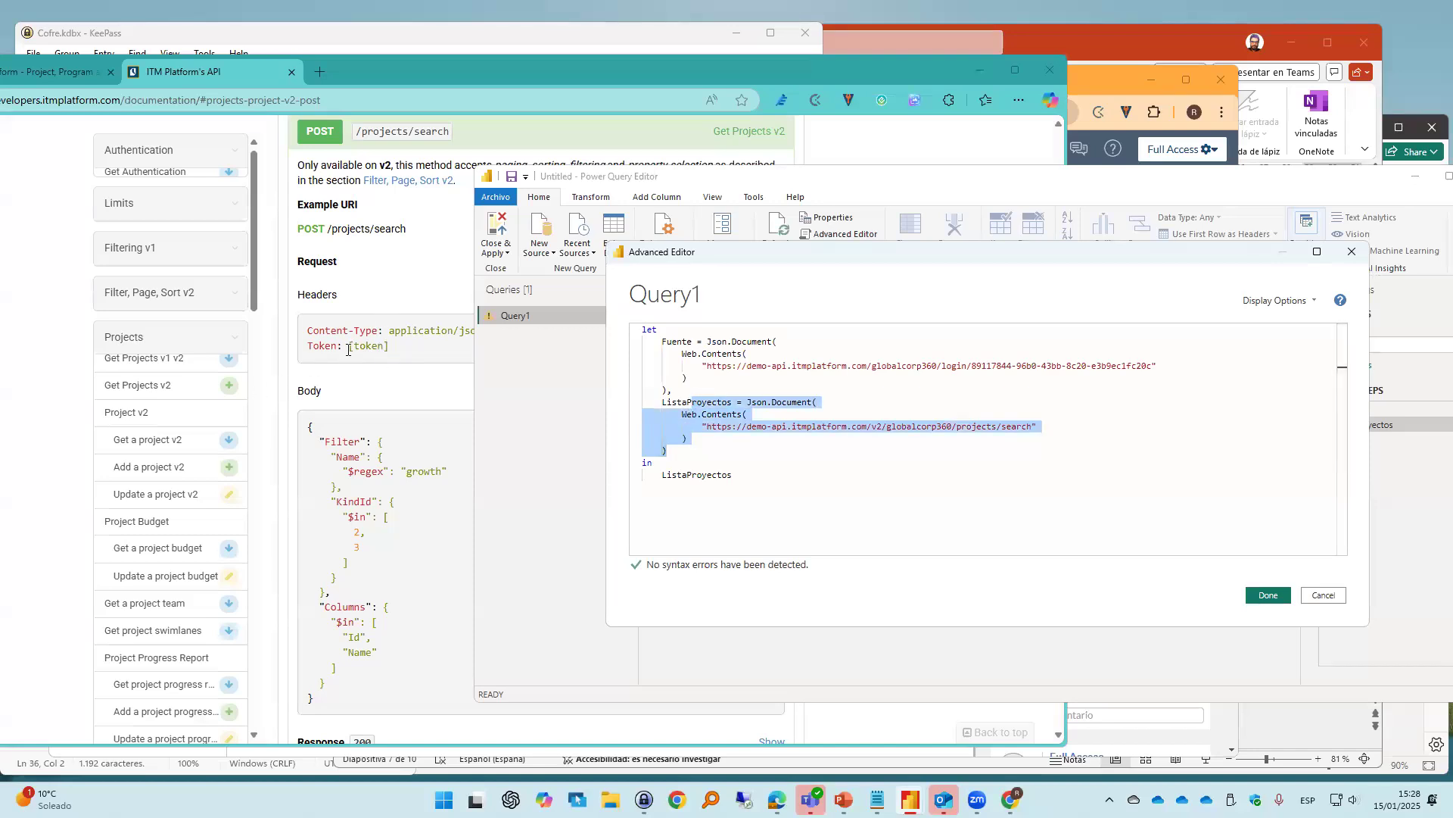
left_click(1047, 426)
type(",")
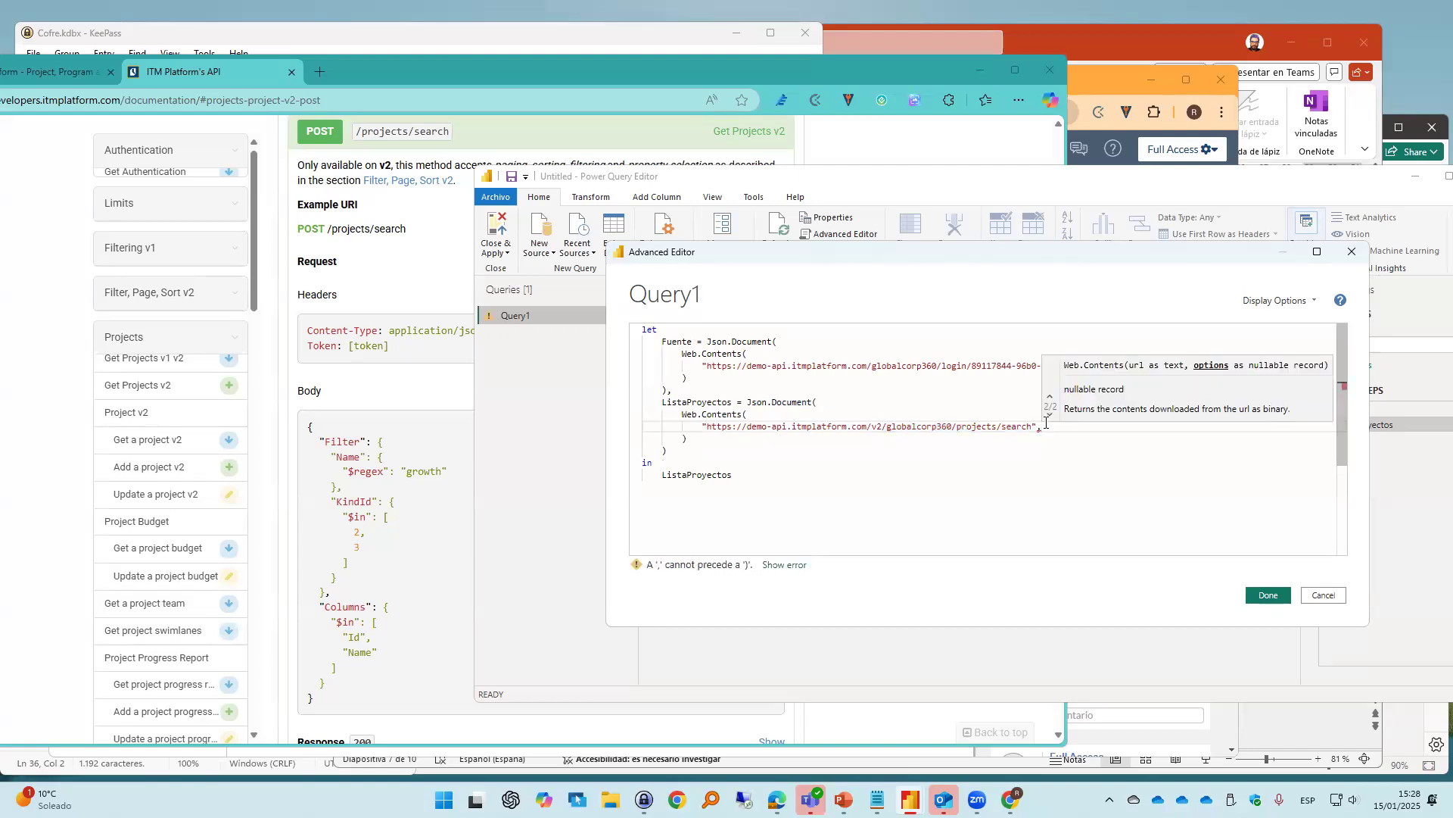
key("Return")
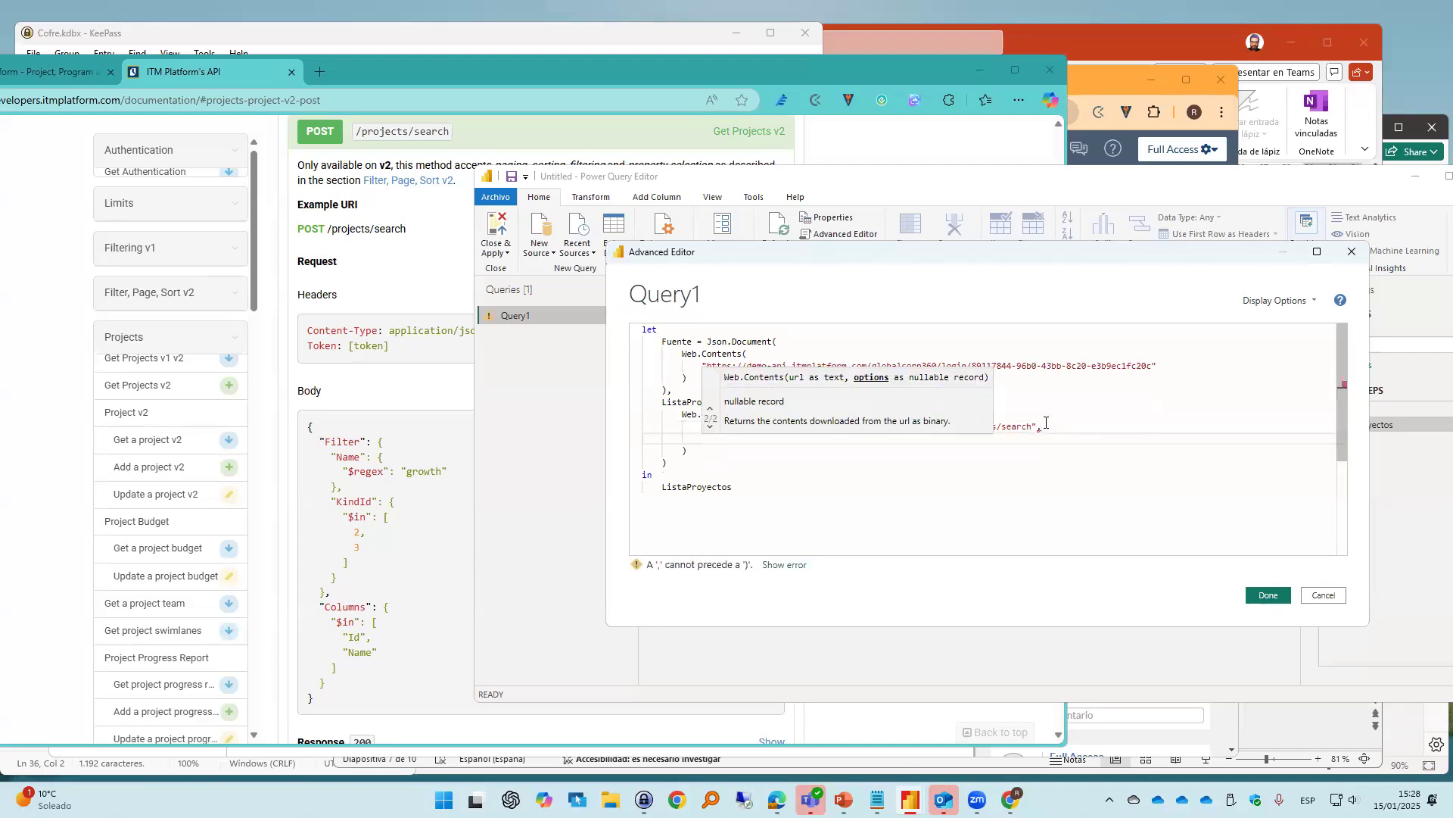
left_click(841, 480)
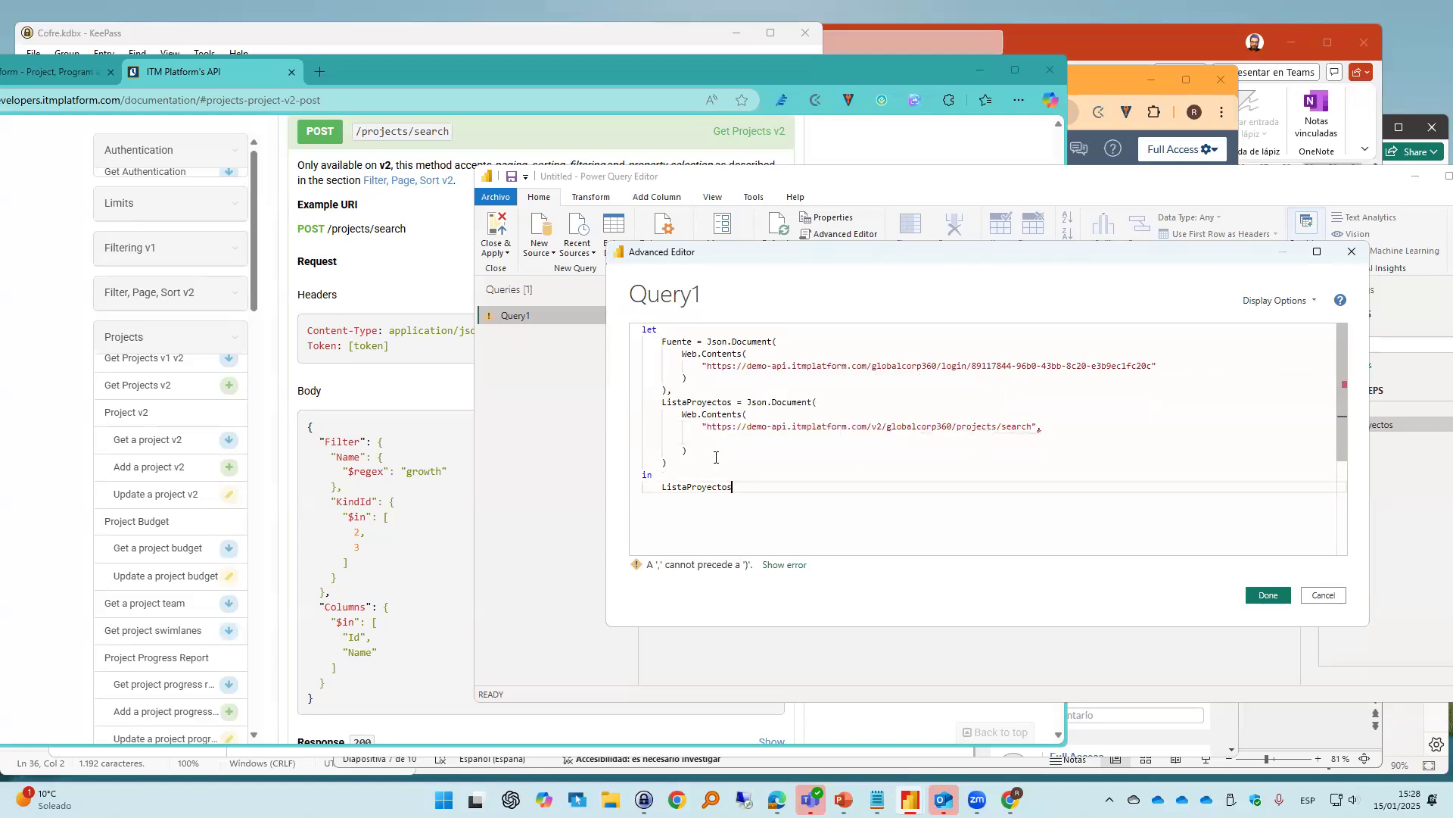
left_click(715, 435)
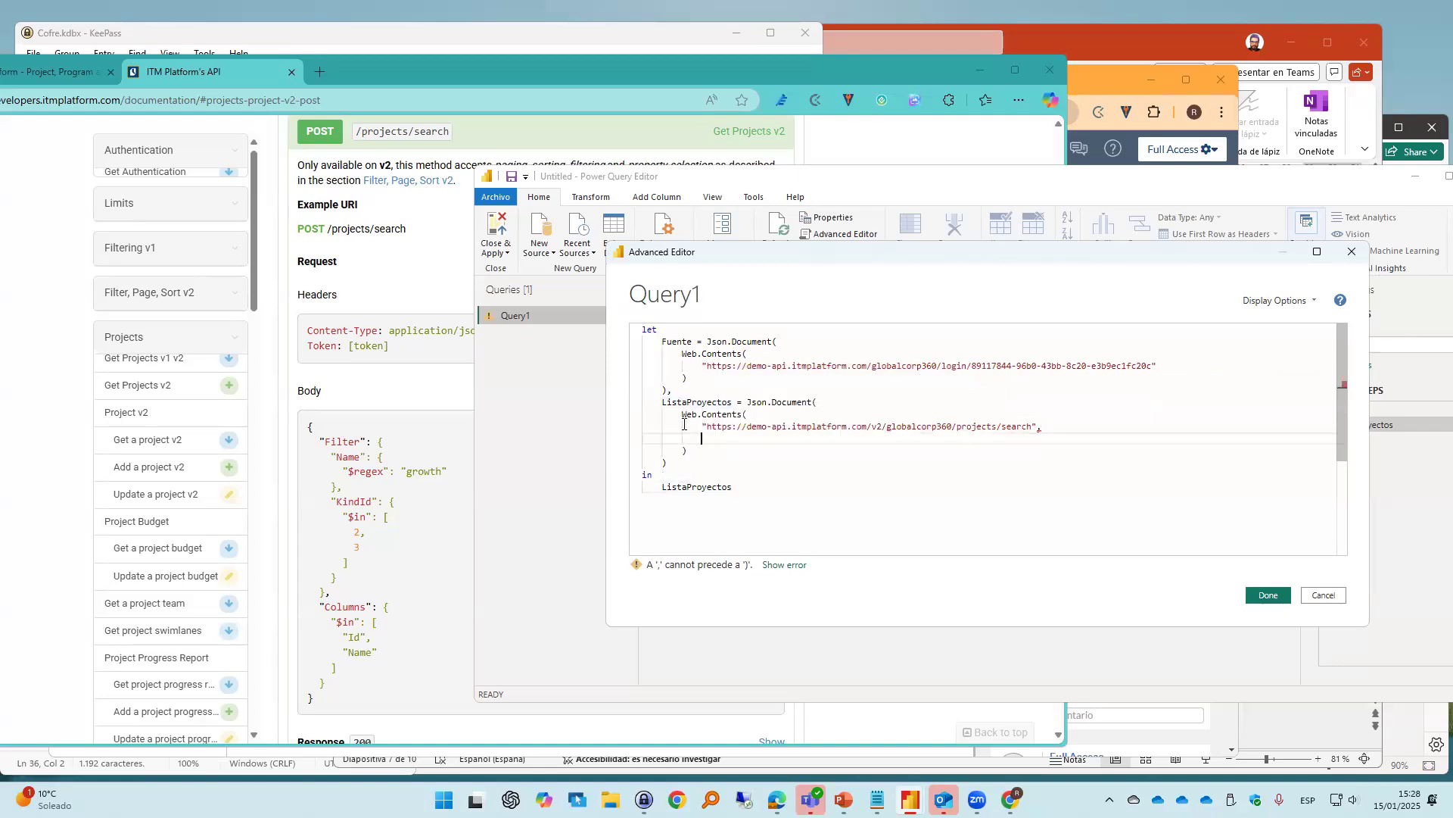
mouse_move(700, 419)
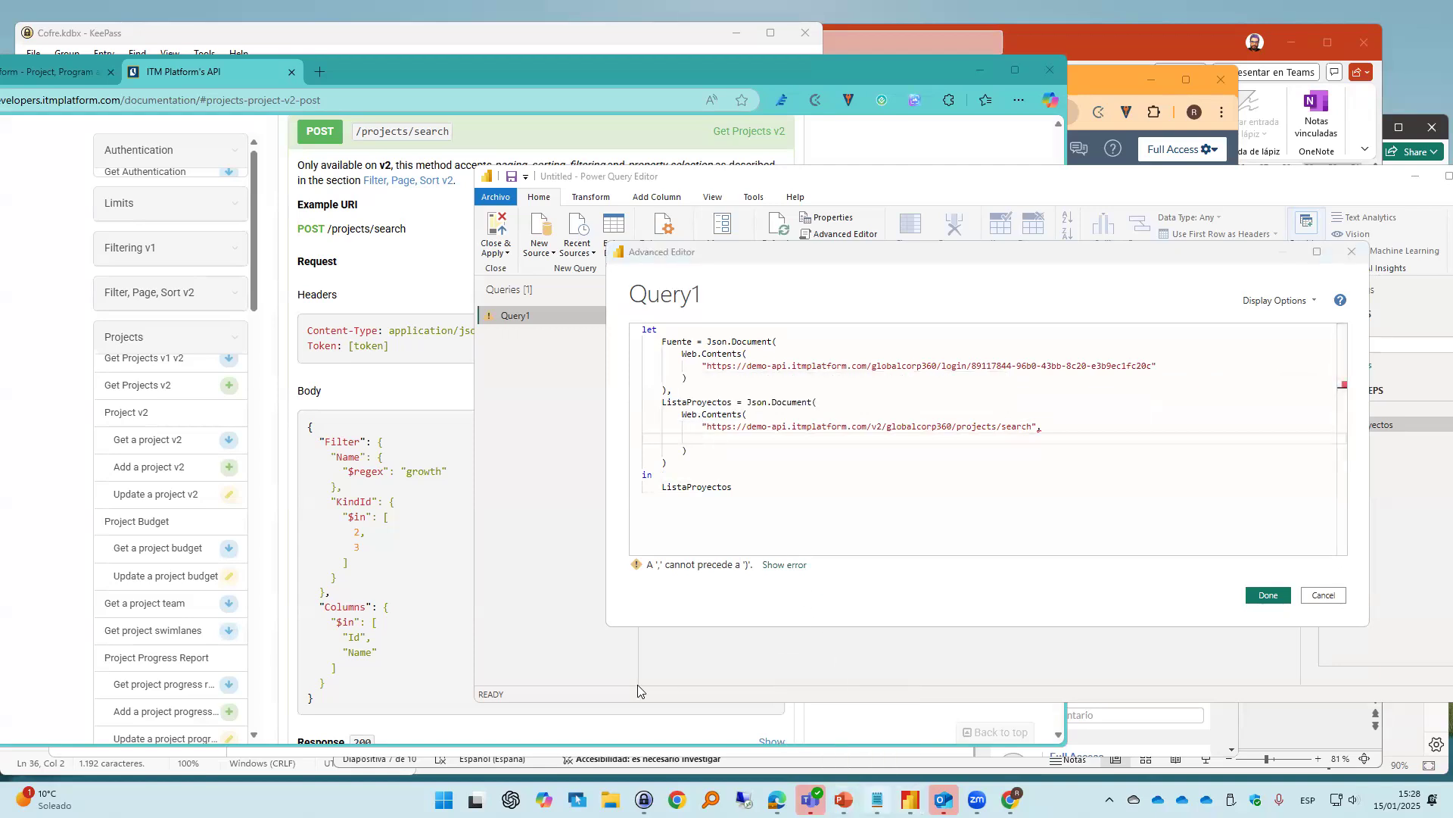
Using the Notepad reference code, add a record named Enabezado before ListaProyectos containing #"Content-Type" = "application/json"
left_click(877, 799)
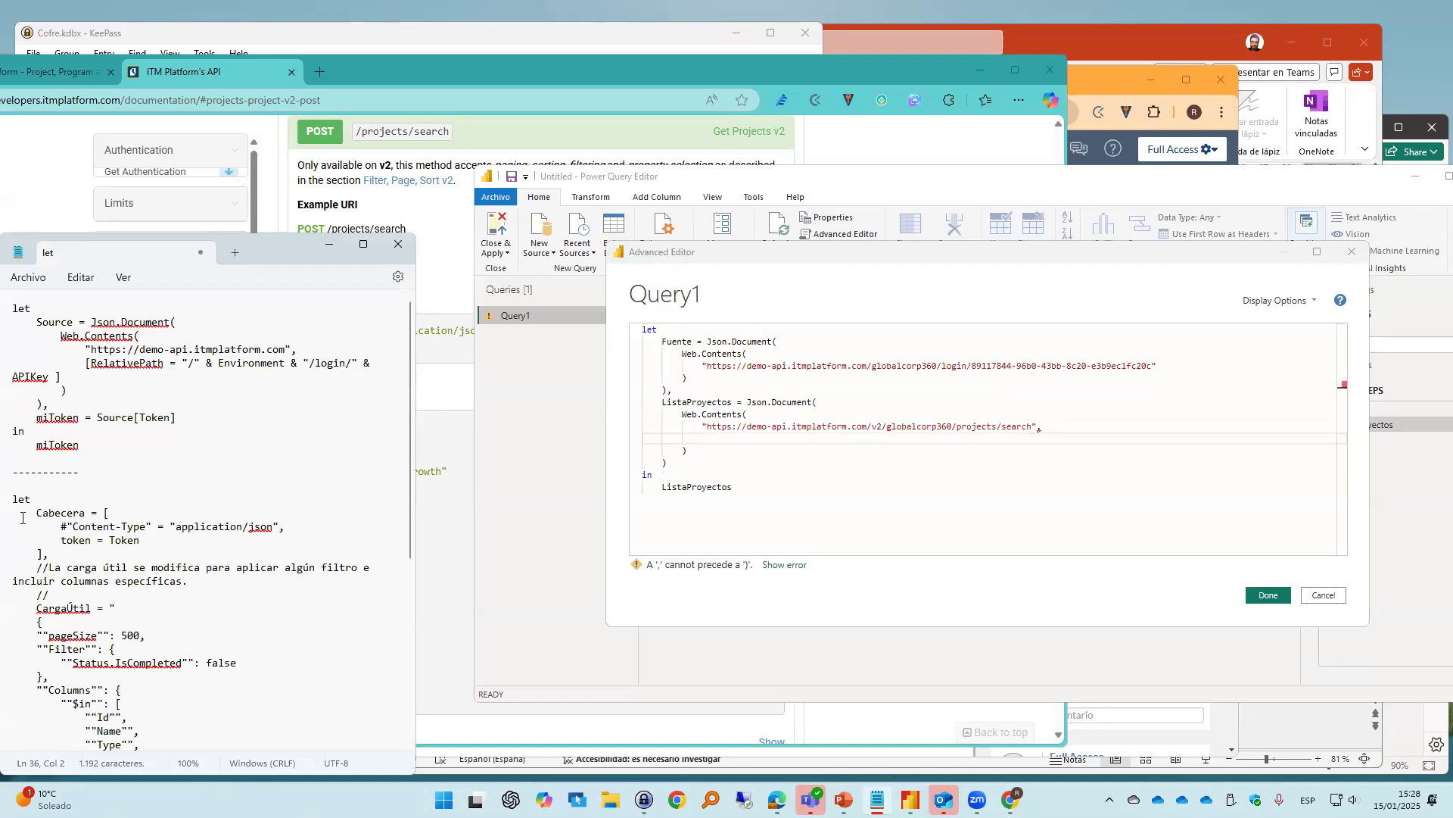
left_click(696, 389)
key("Return")
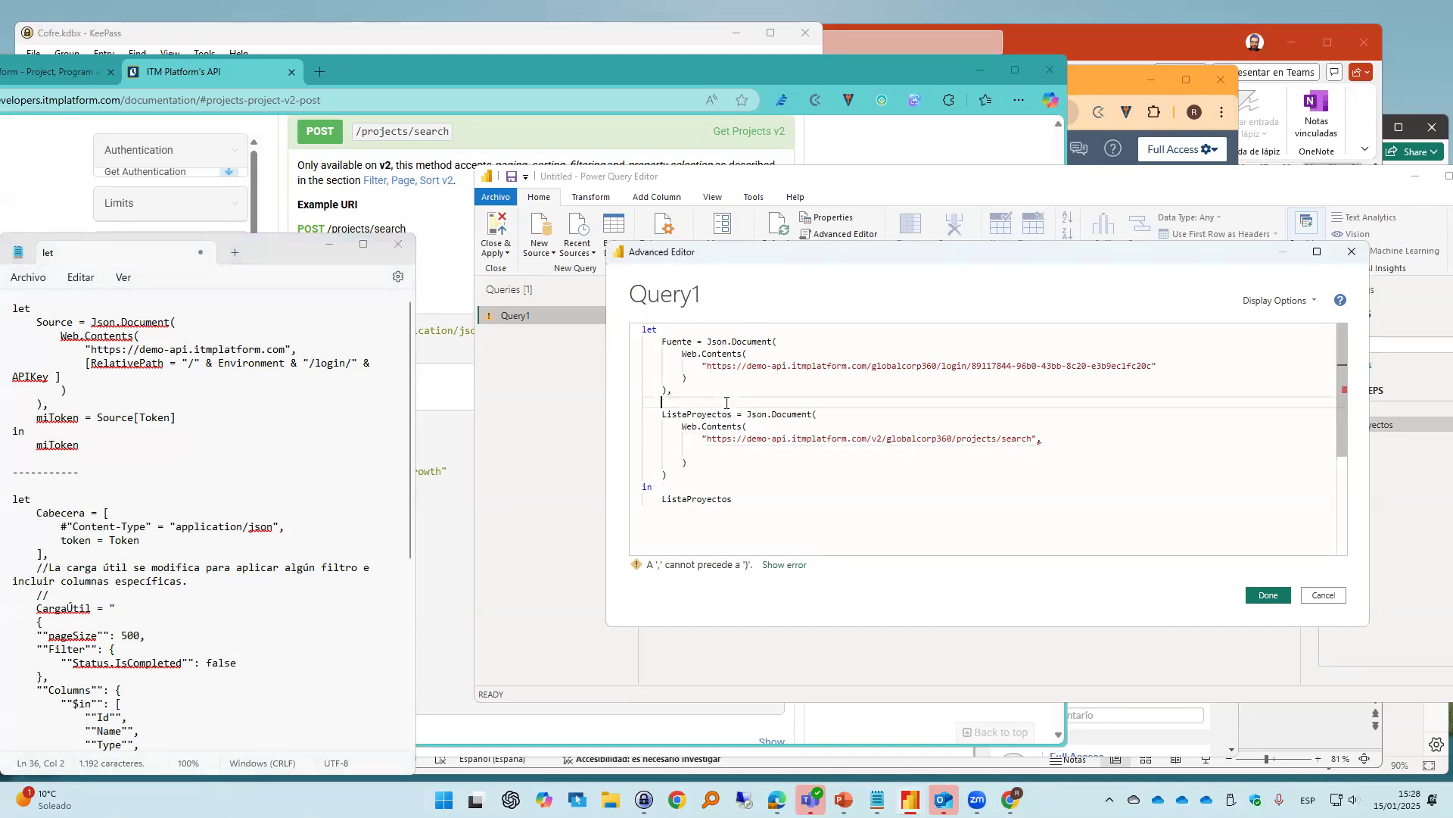
type("Enac")
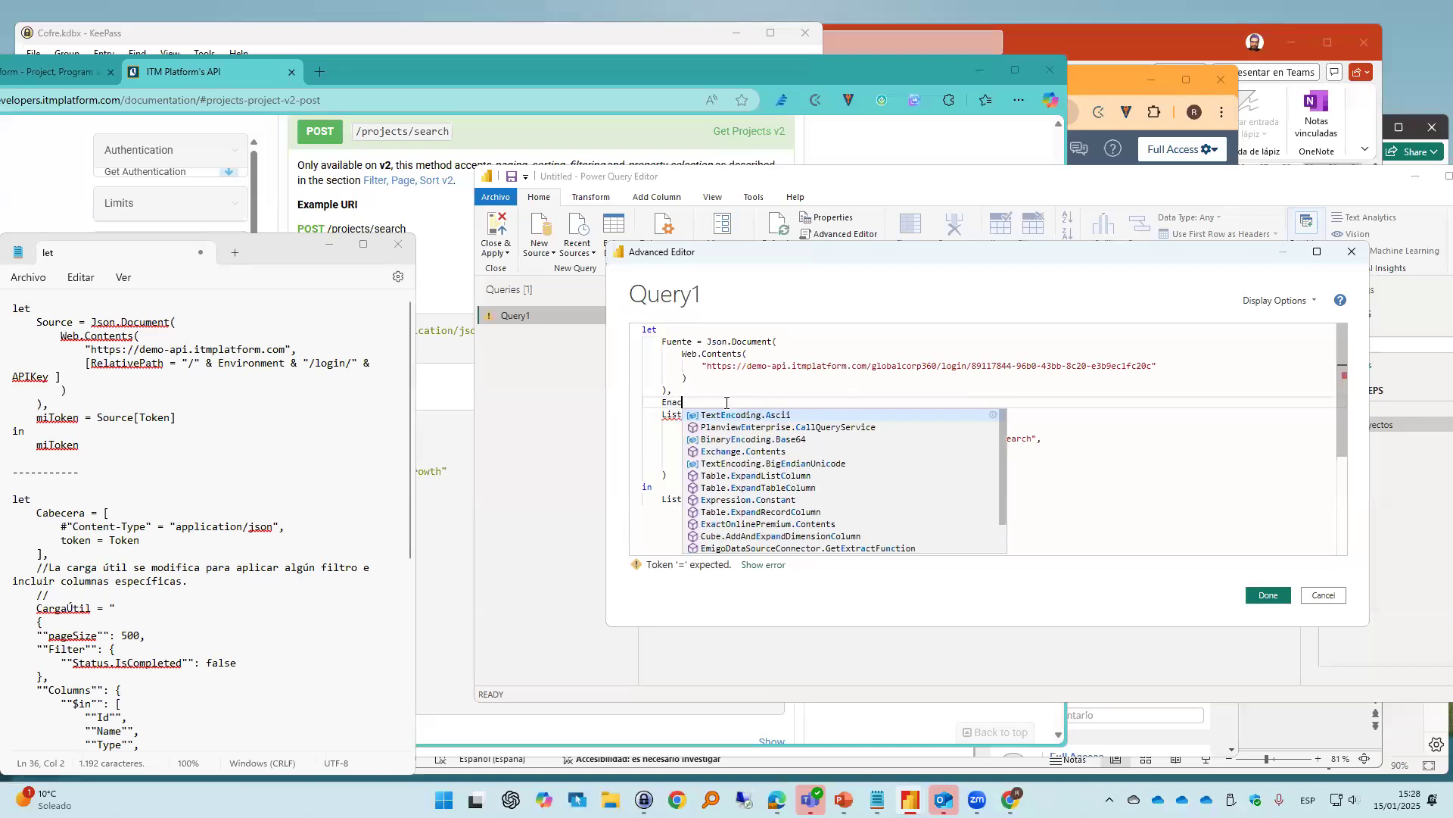
key("BackSpace")
type("bezado =")
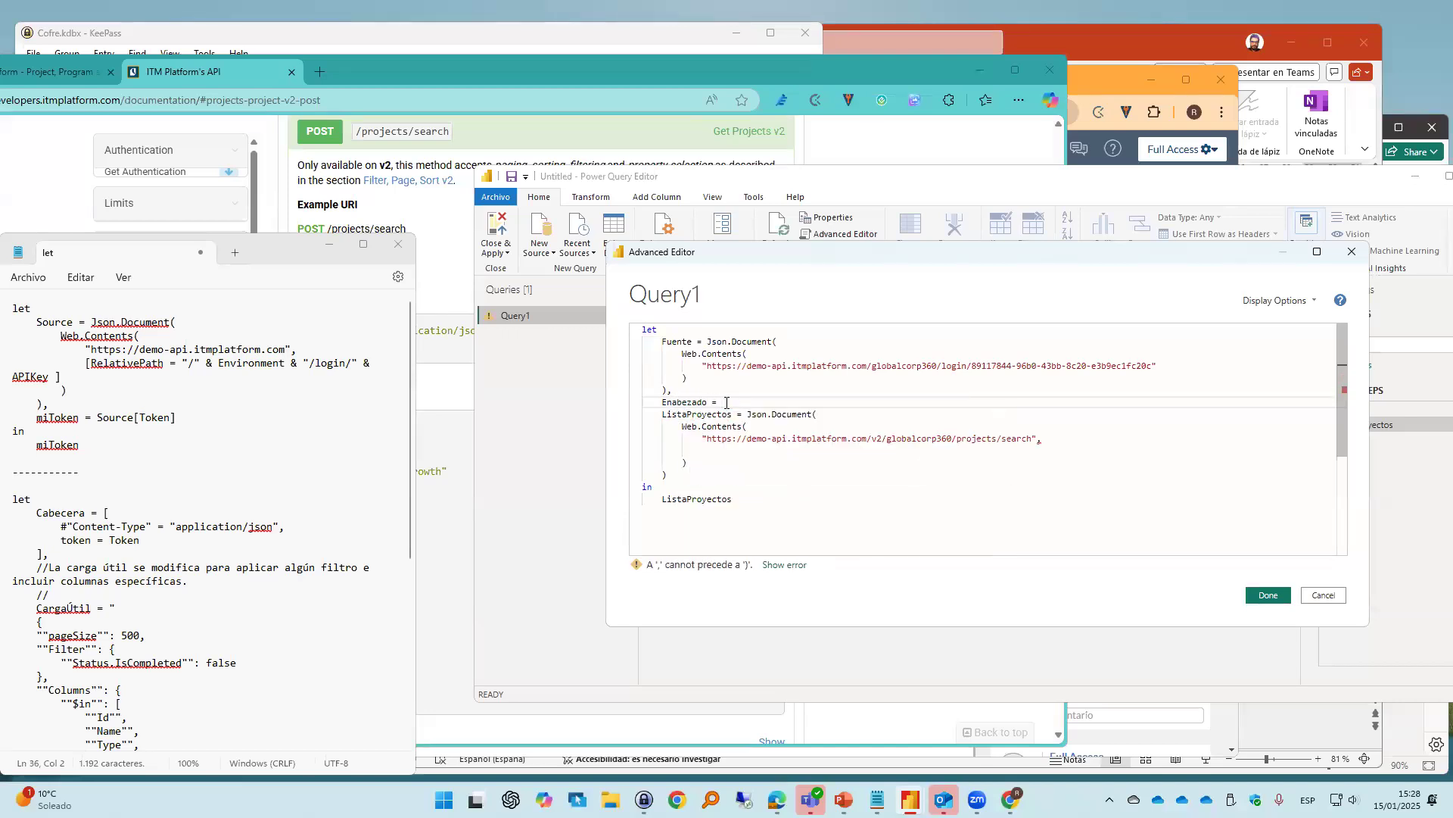
type(" [")
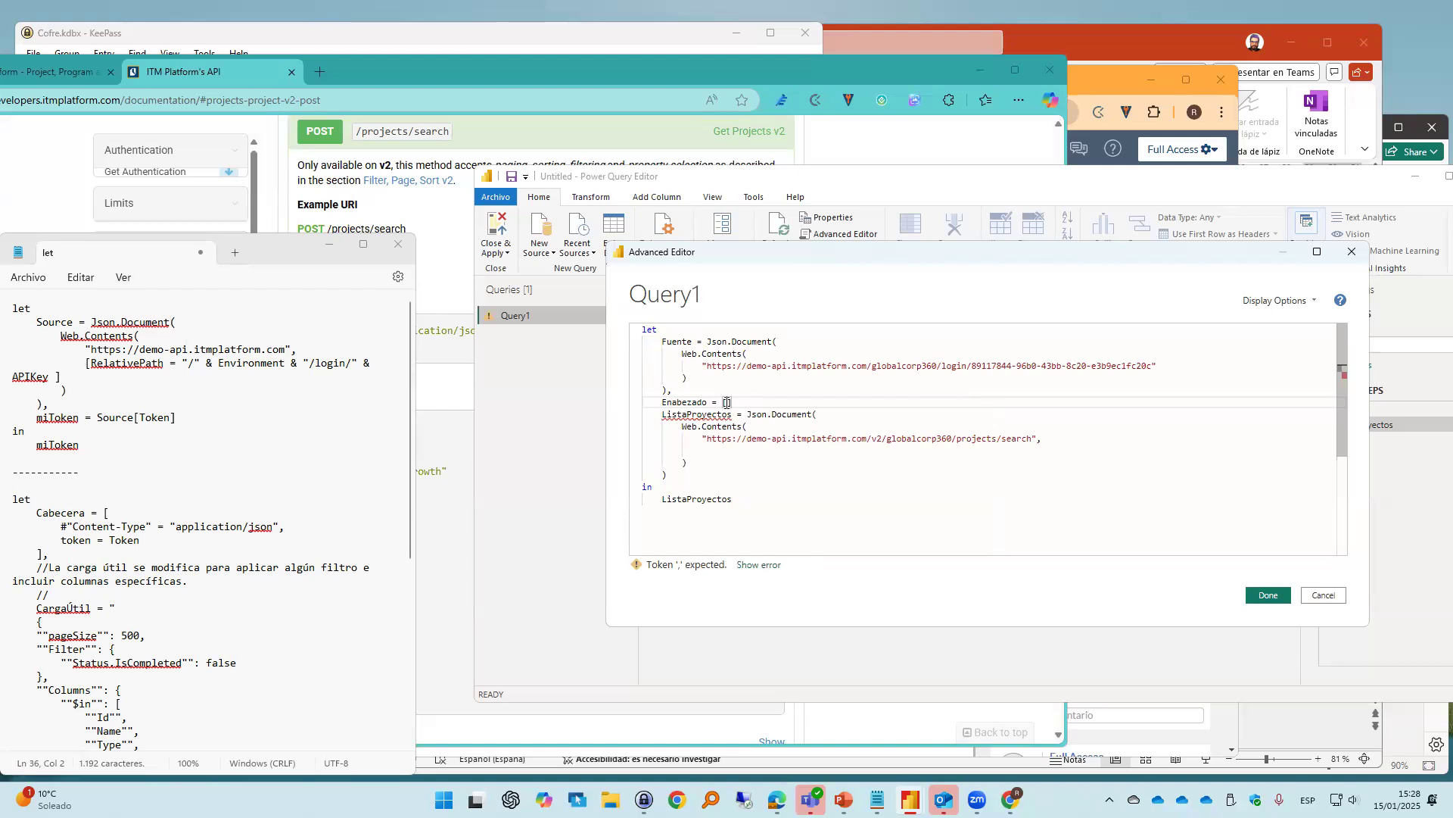
key("Return")
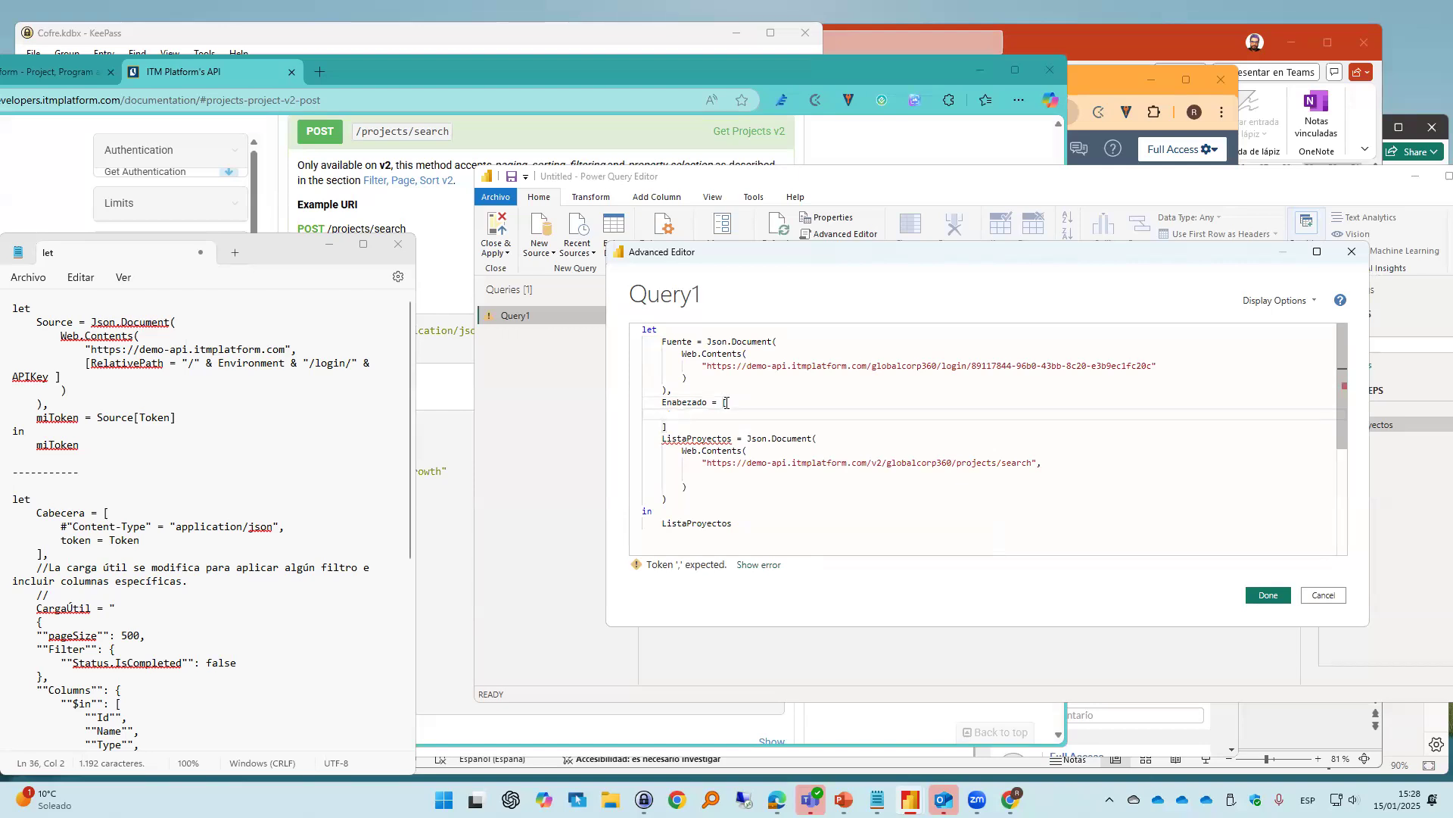
type("#\"Content-Type\" =")
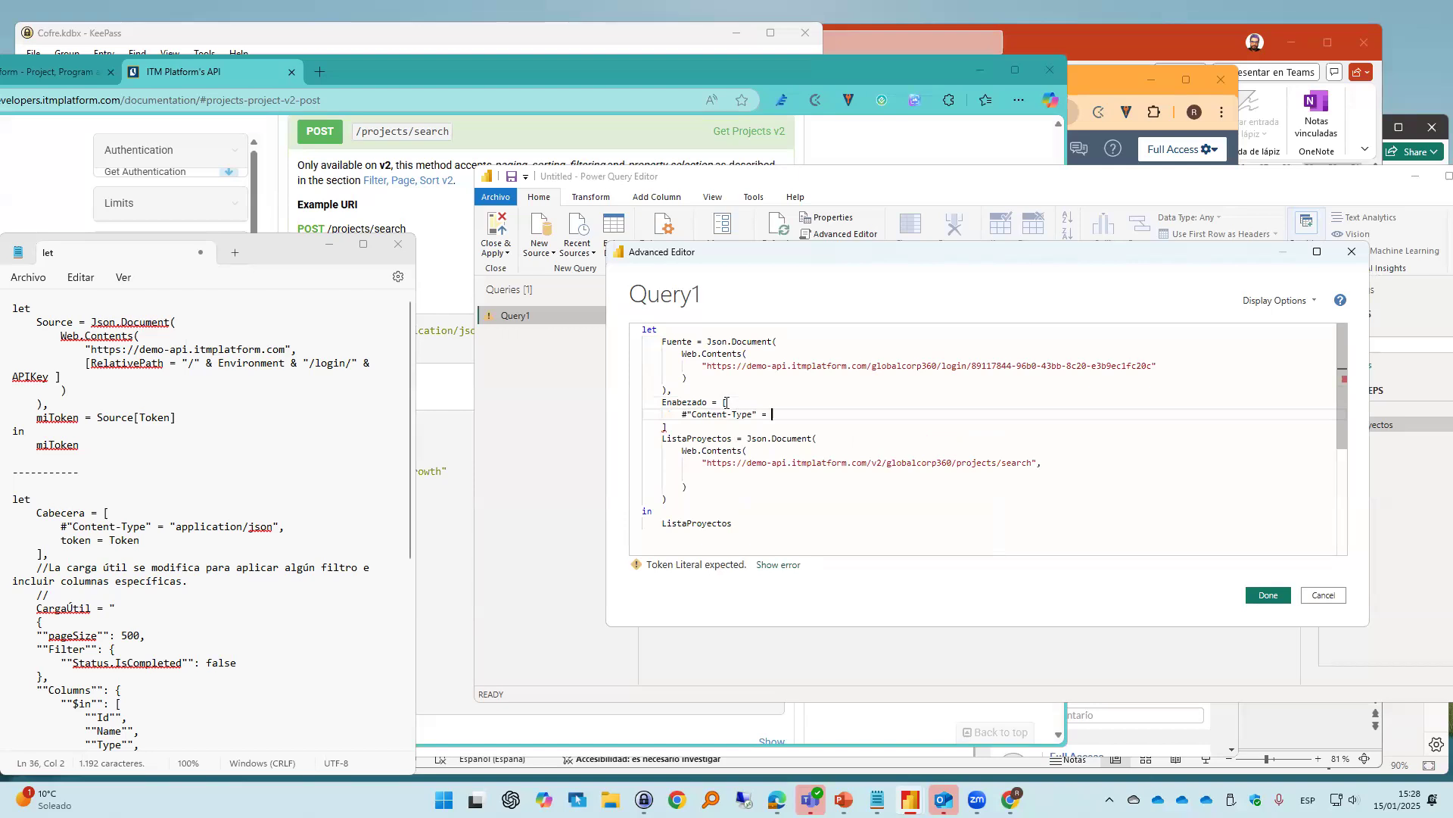
type(" \"application/json\"")
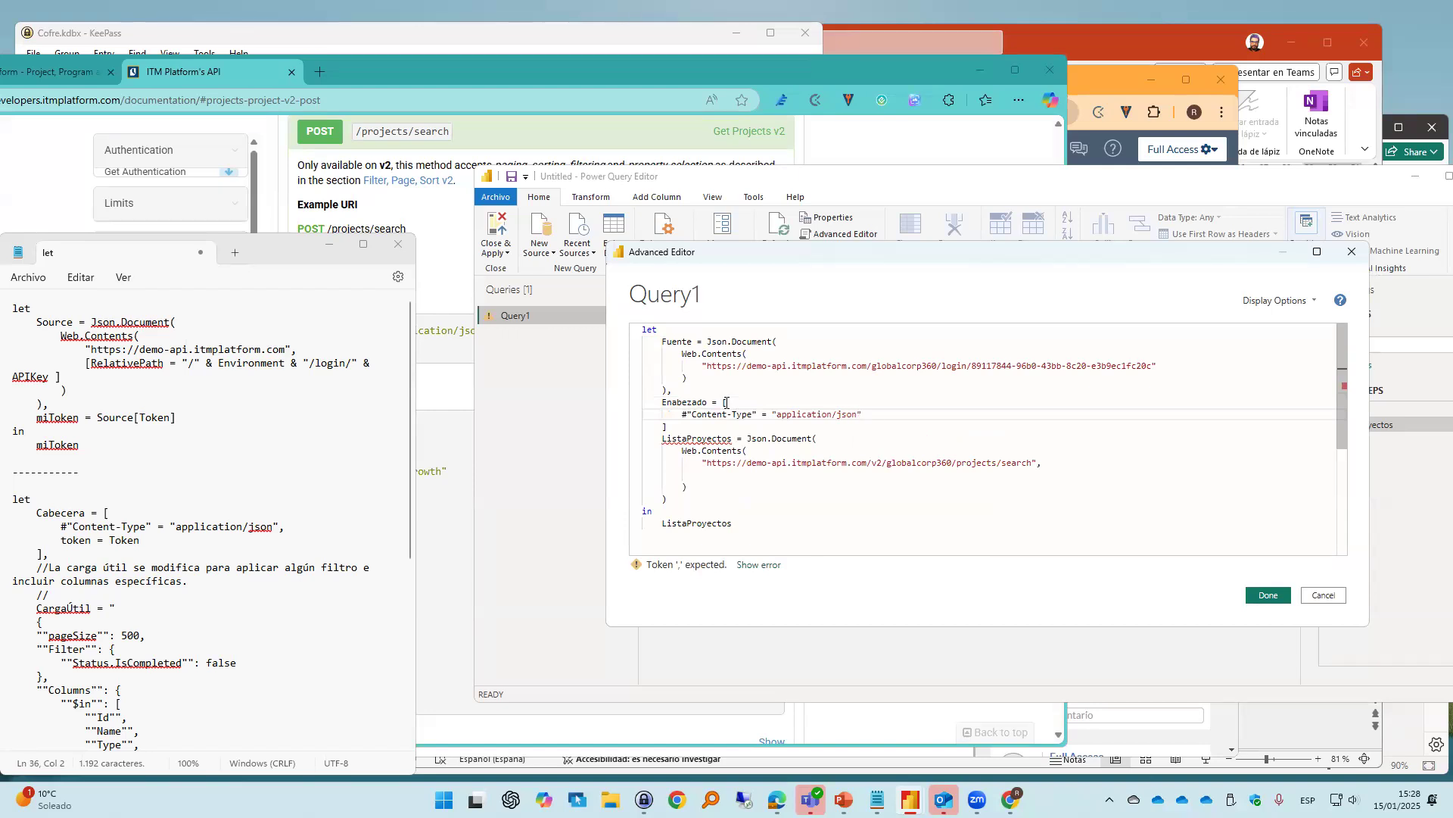
type(",")
key("Return")
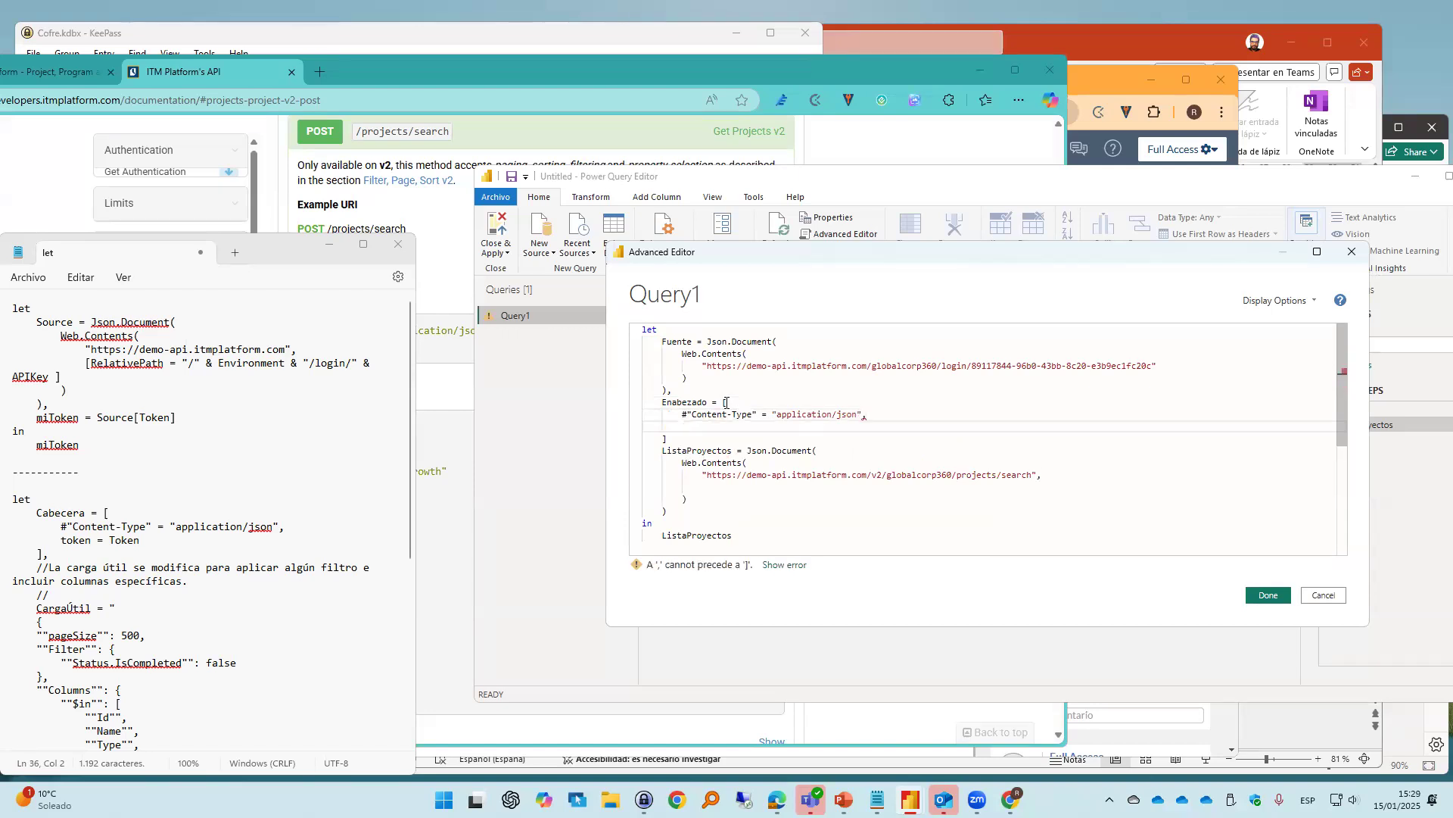
Add token = Fuente[Token] to the header record and end the record with a comma
type("token =")
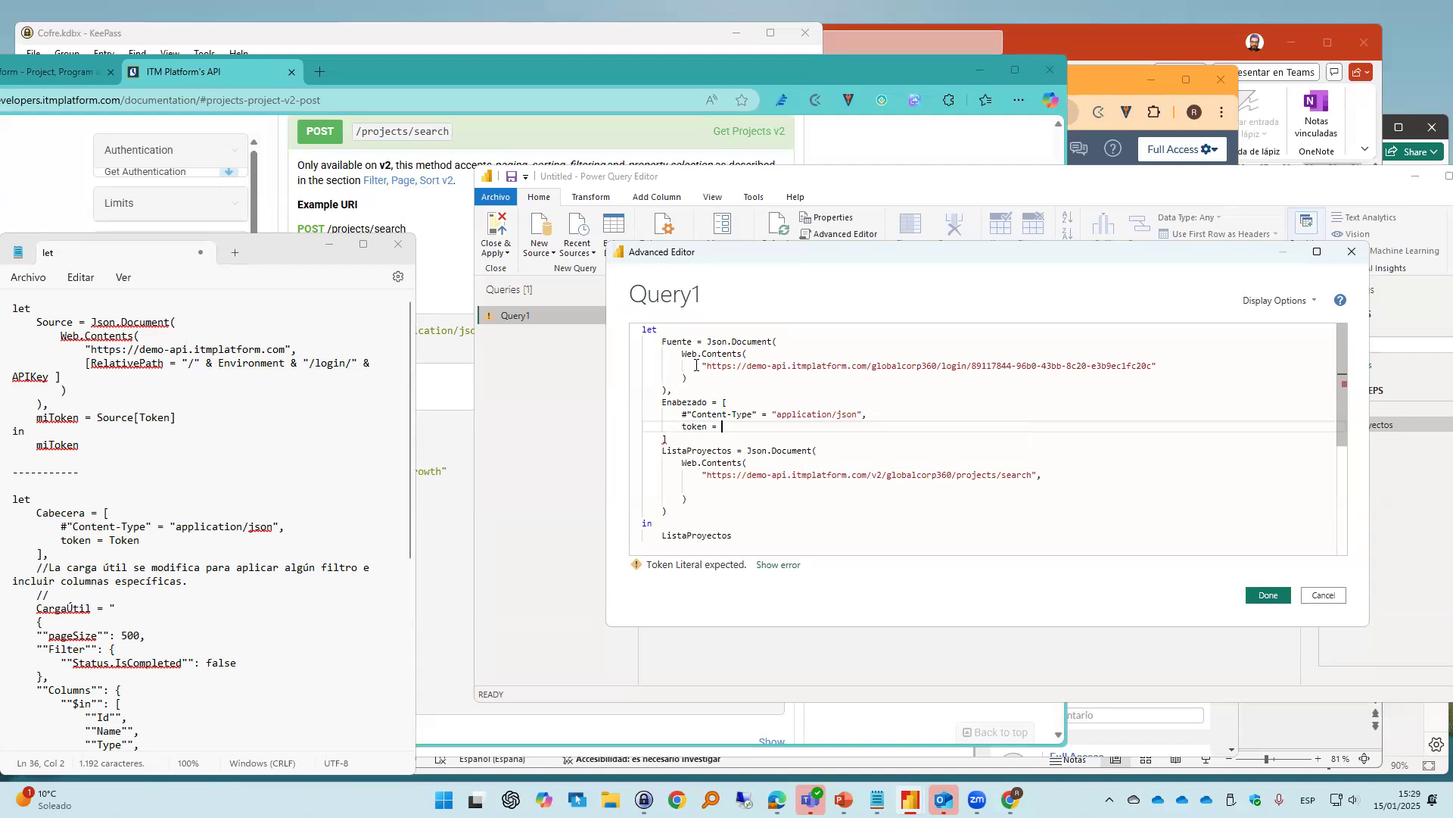
type("Fuente[")
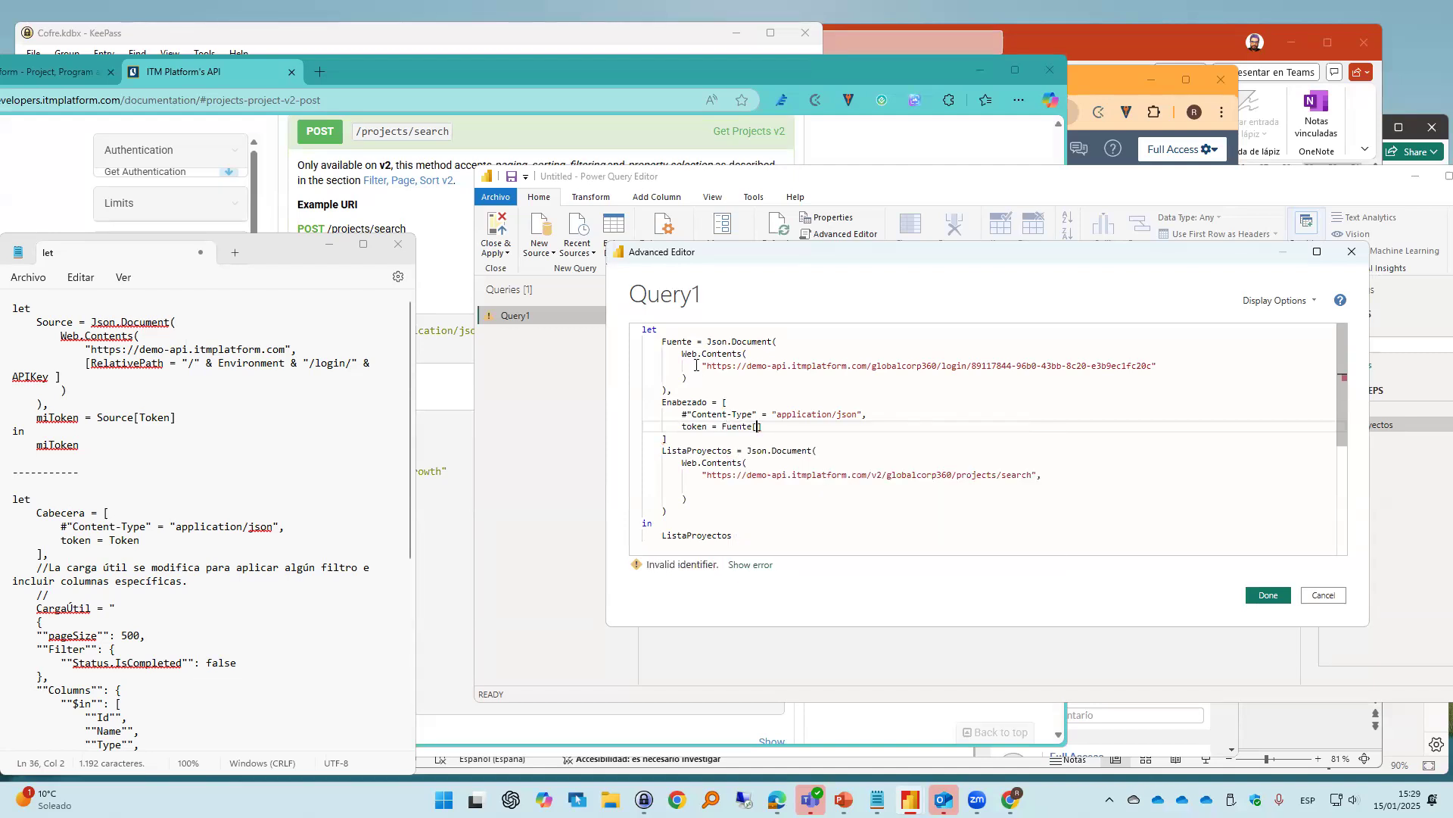
type("Token")
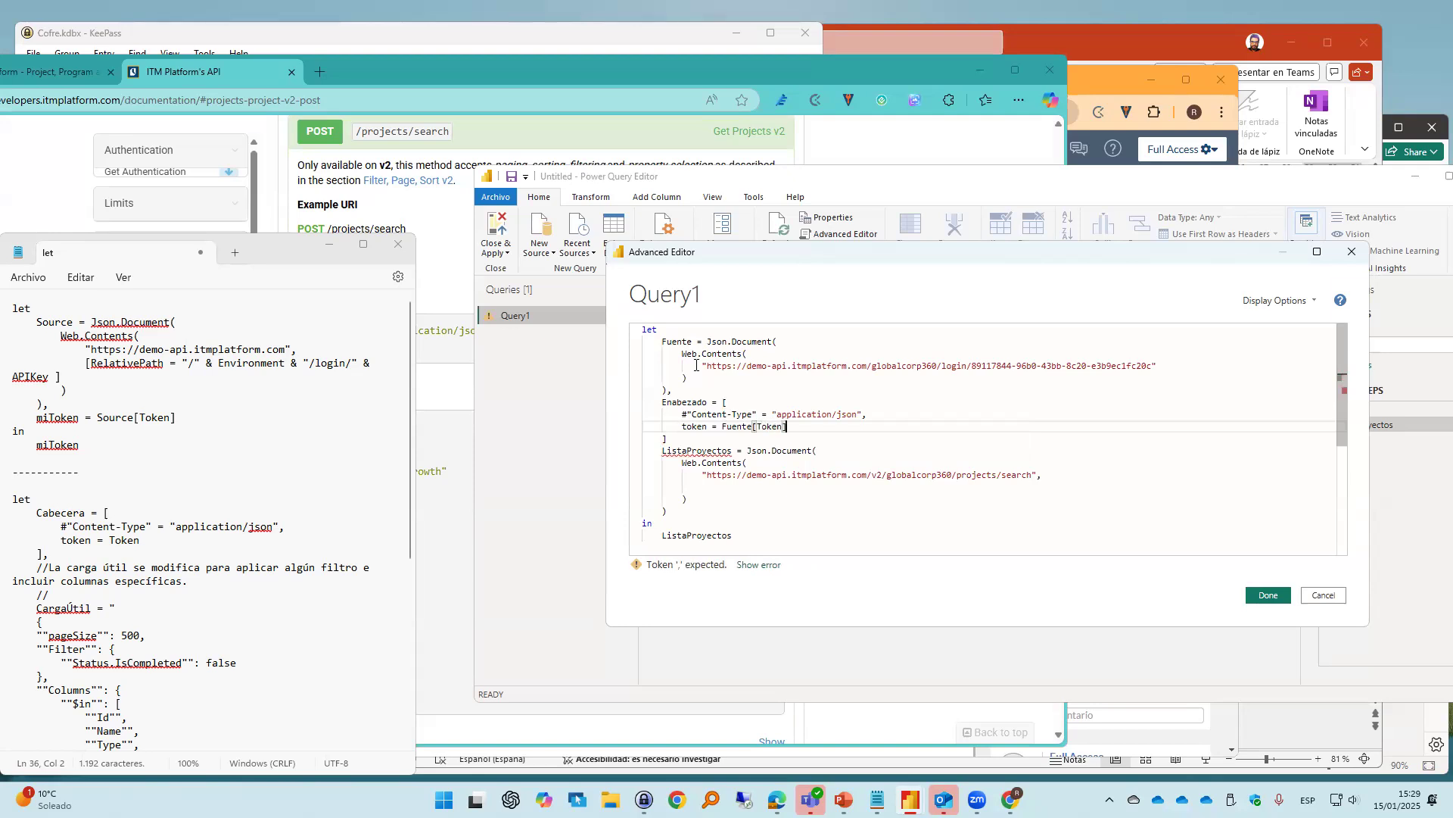
key("Down")
type(",")
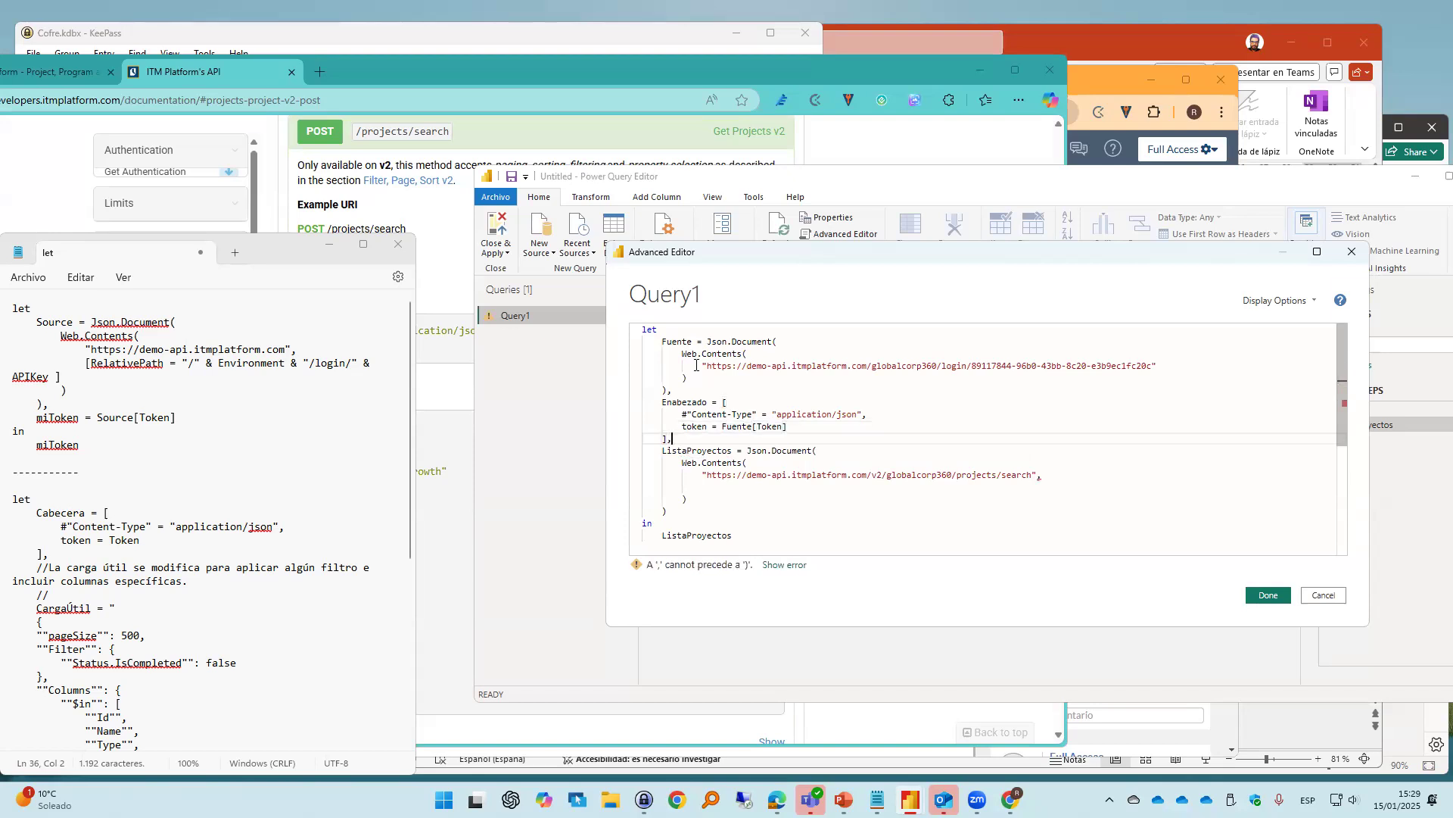
Add an options record with Headers = Encabezado to the ListaProyectos Web.Contents call, following the Notepad reference, and confirm the code
left_click(815, 489)
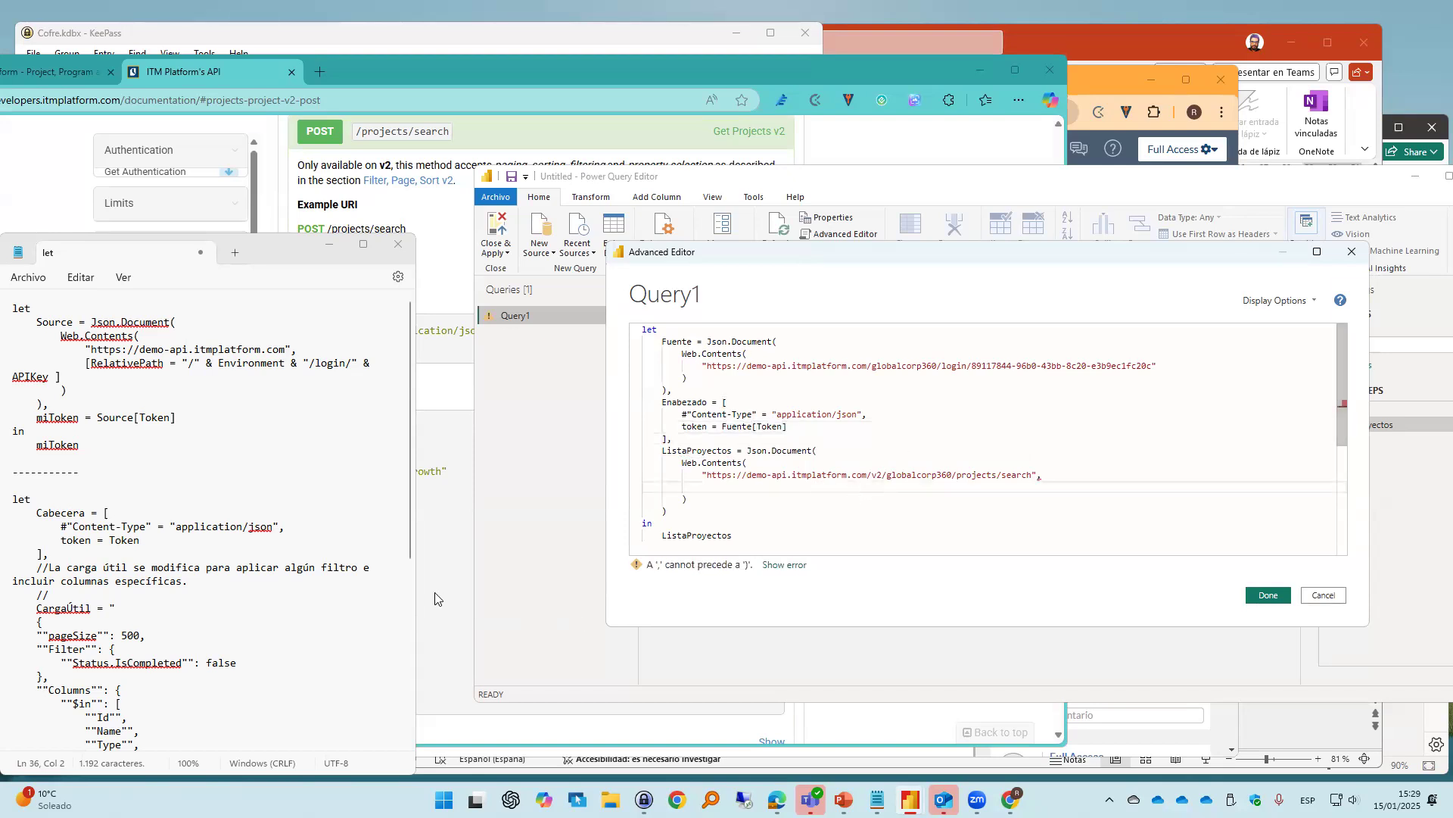
scroll(288, 567, "down", 1)
scroll(288, 568, "down", 7)
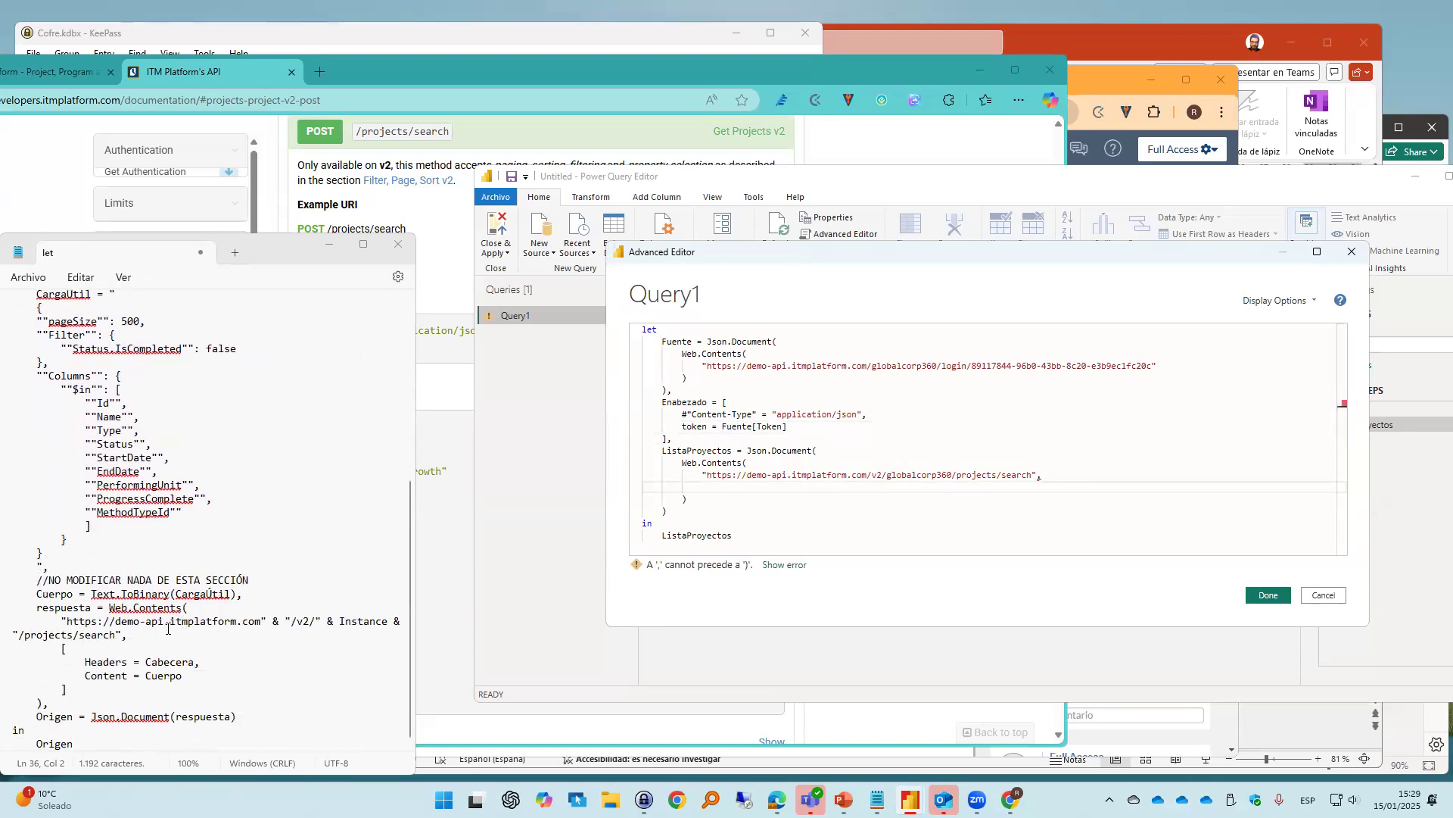
left_click(708, 487)
type("[")
key("Return")
type("Hea")
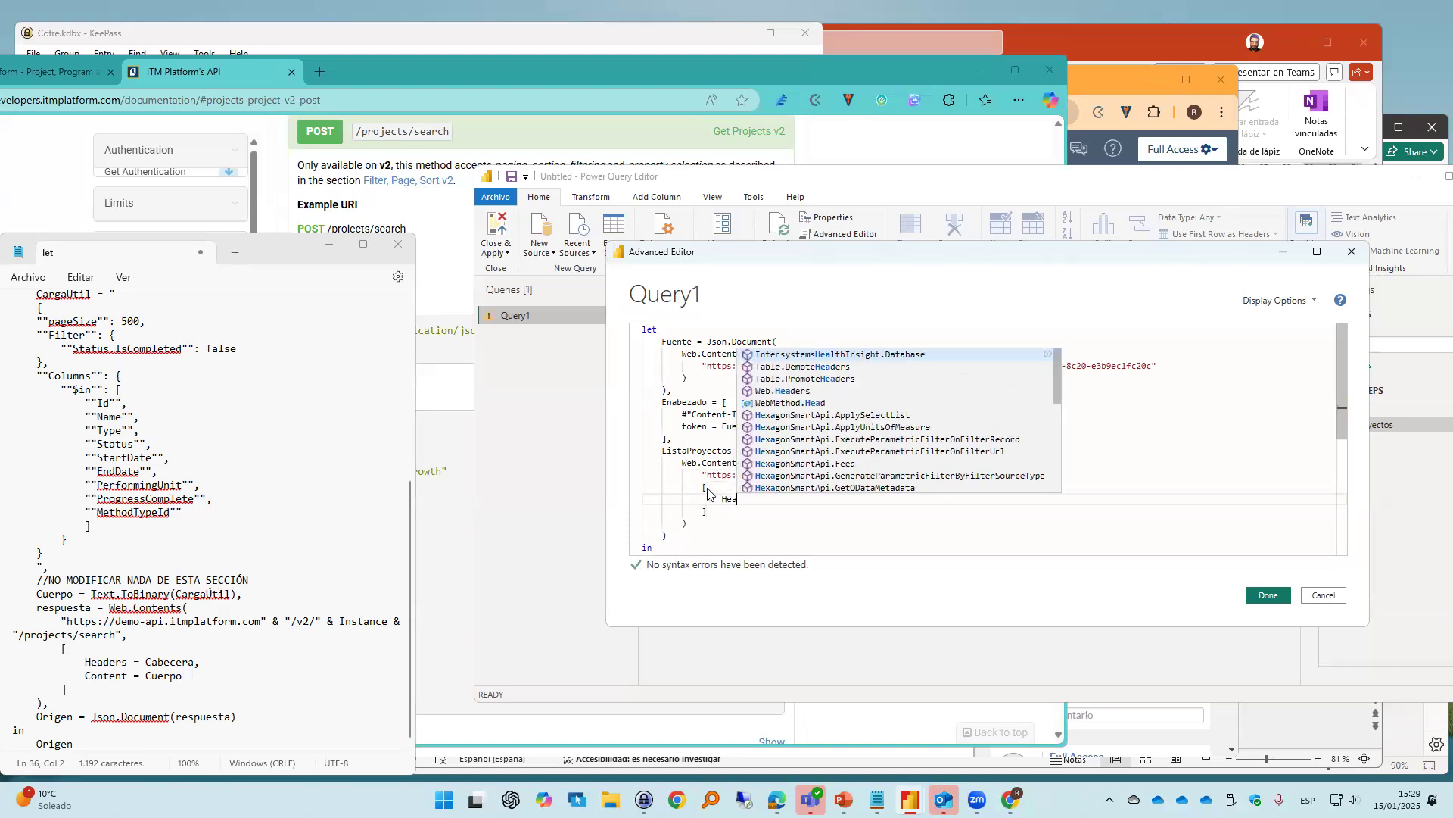
type("ders = ")
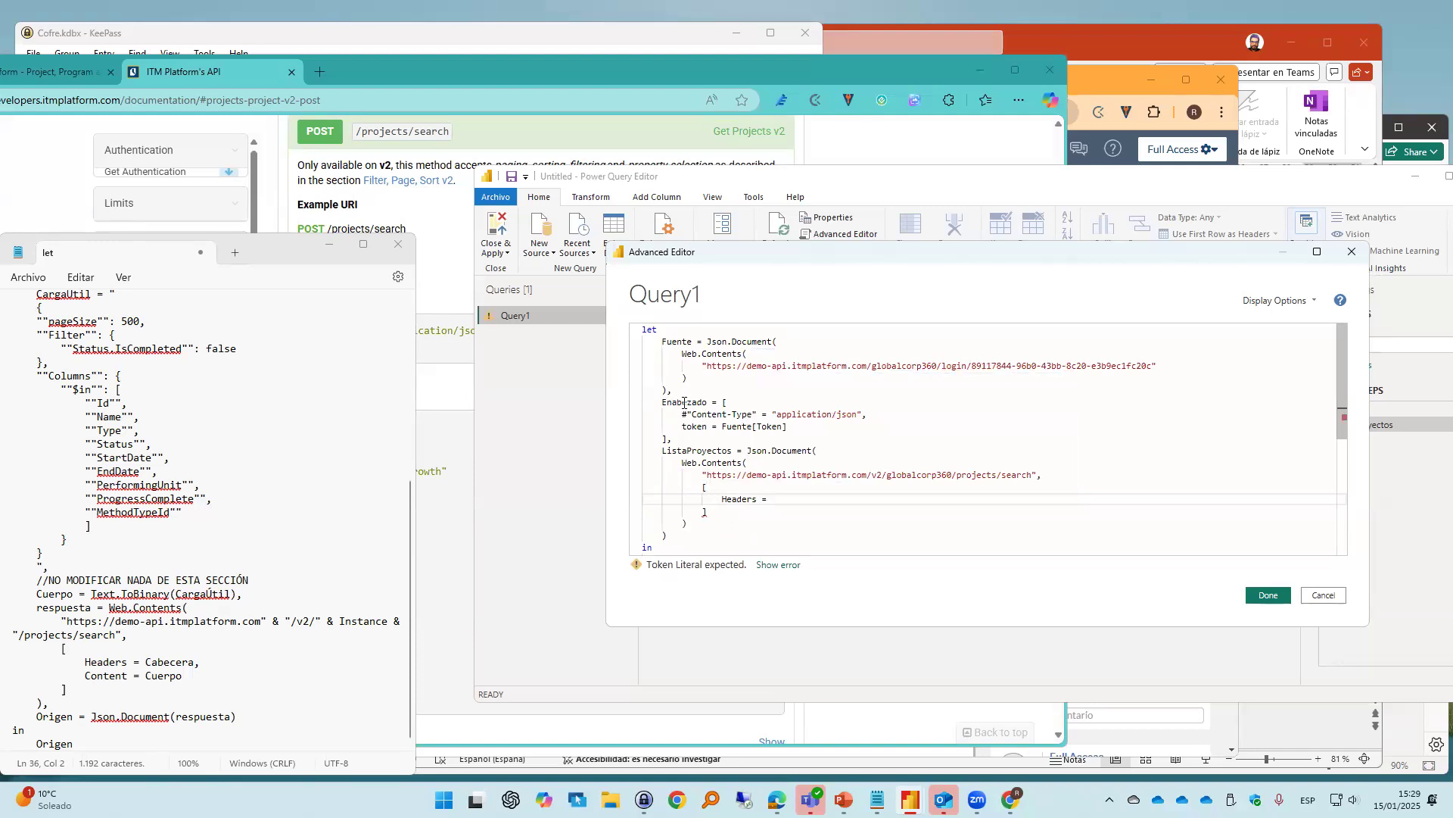
type("Enca")
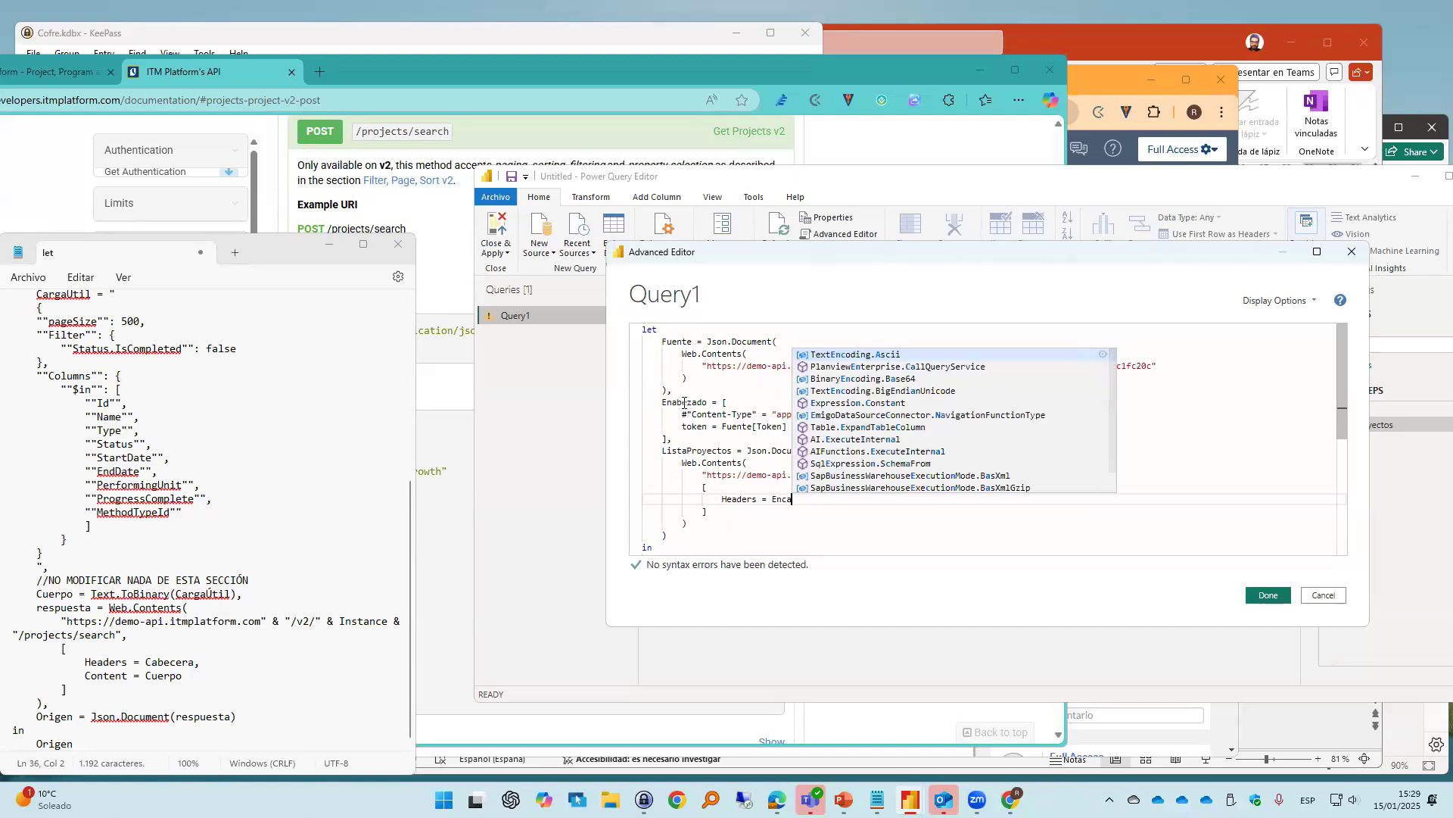
type("bezado")
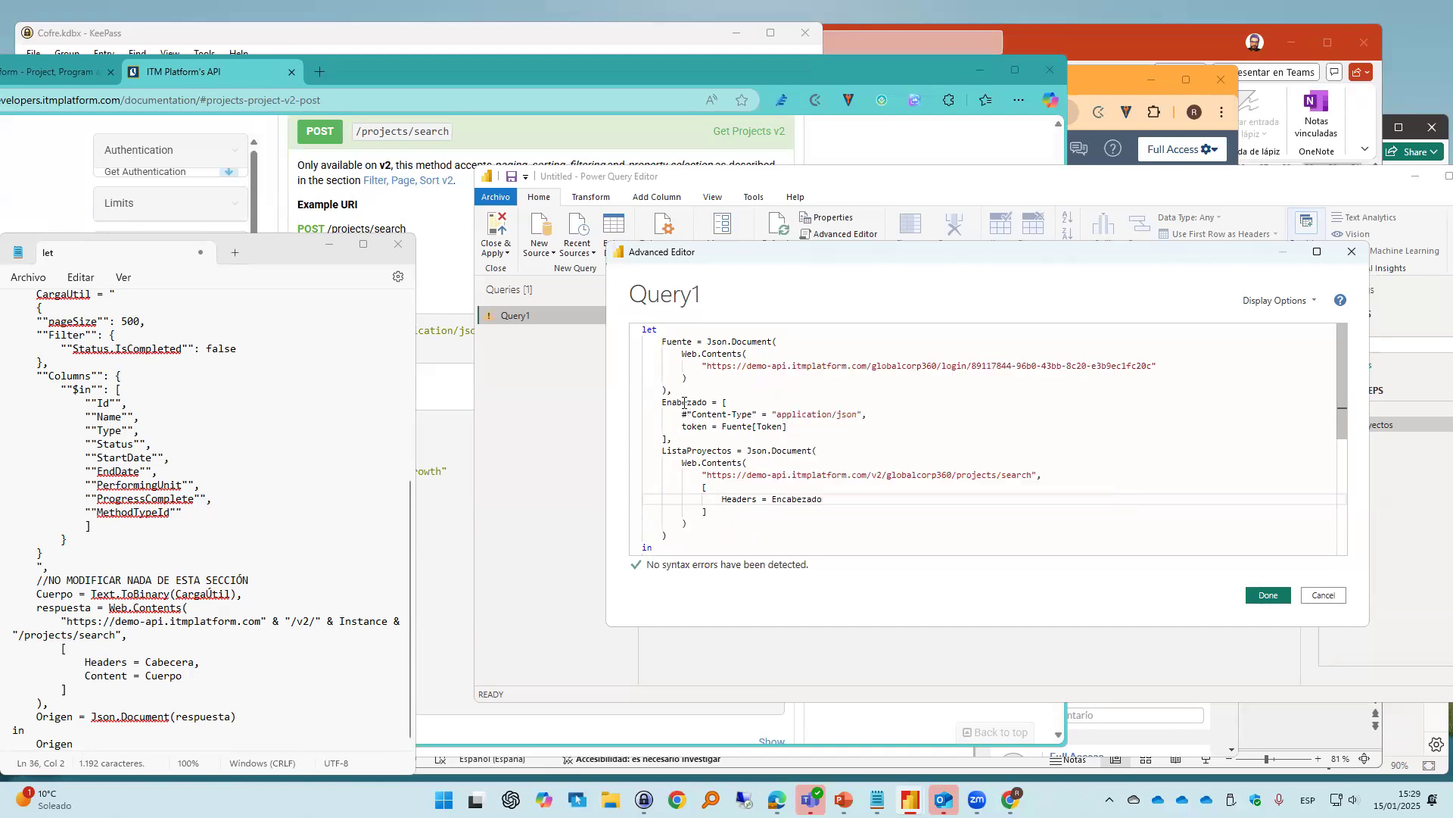
key("Down")
key("Down")
key("Down")
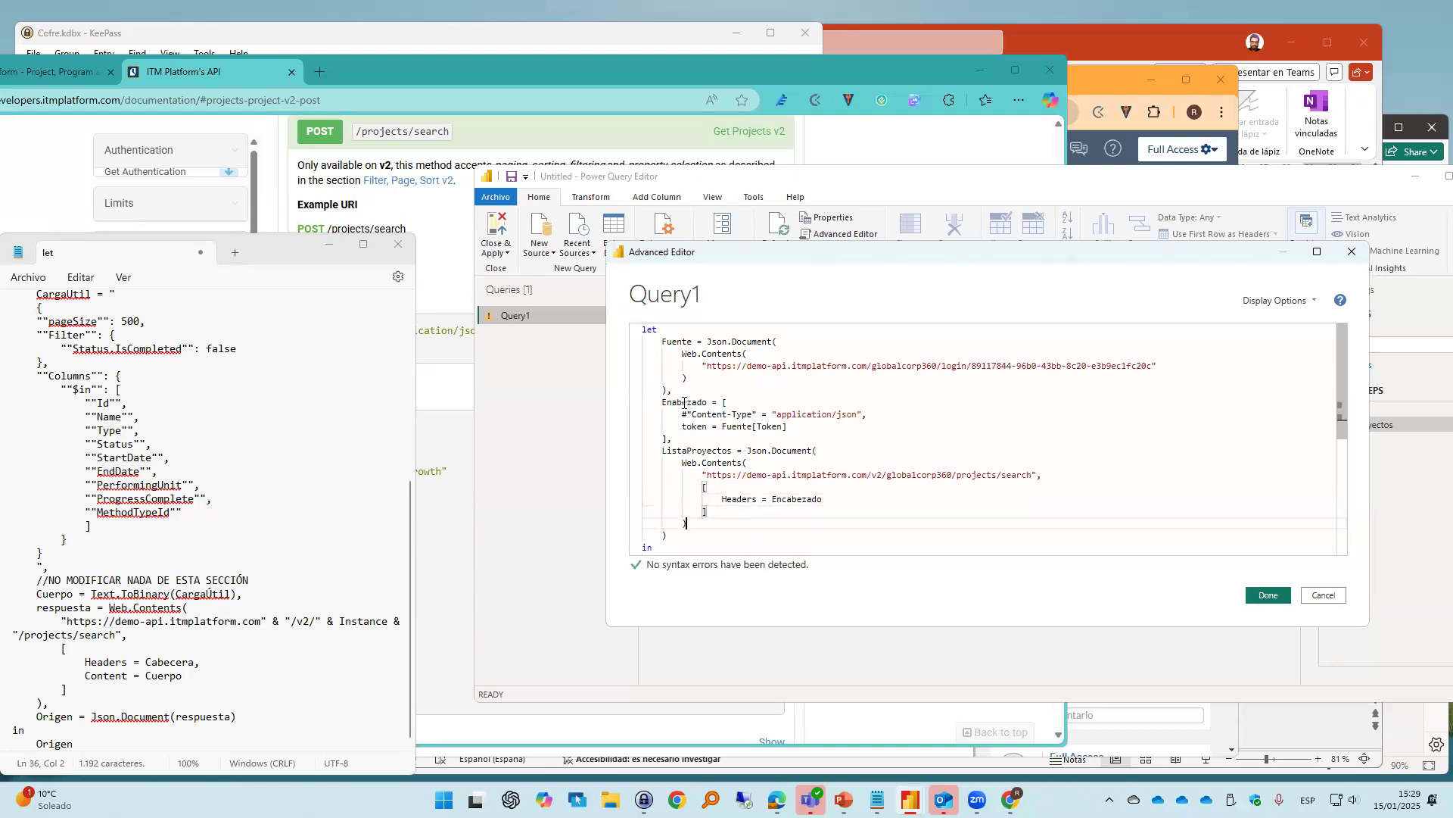
key("Down")
key("Down")
type("ListaProyectos")
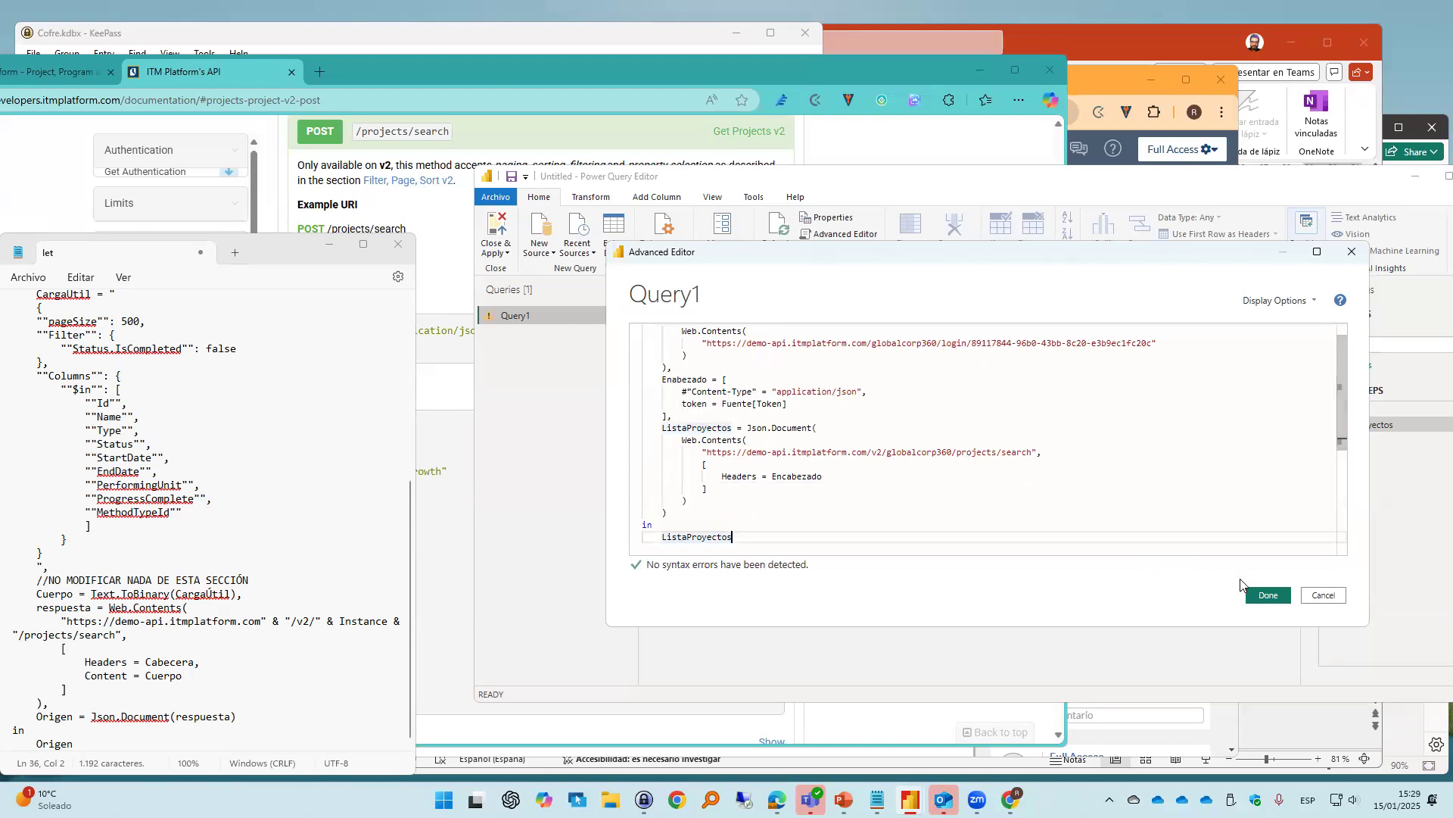
left_click(1259, 596)
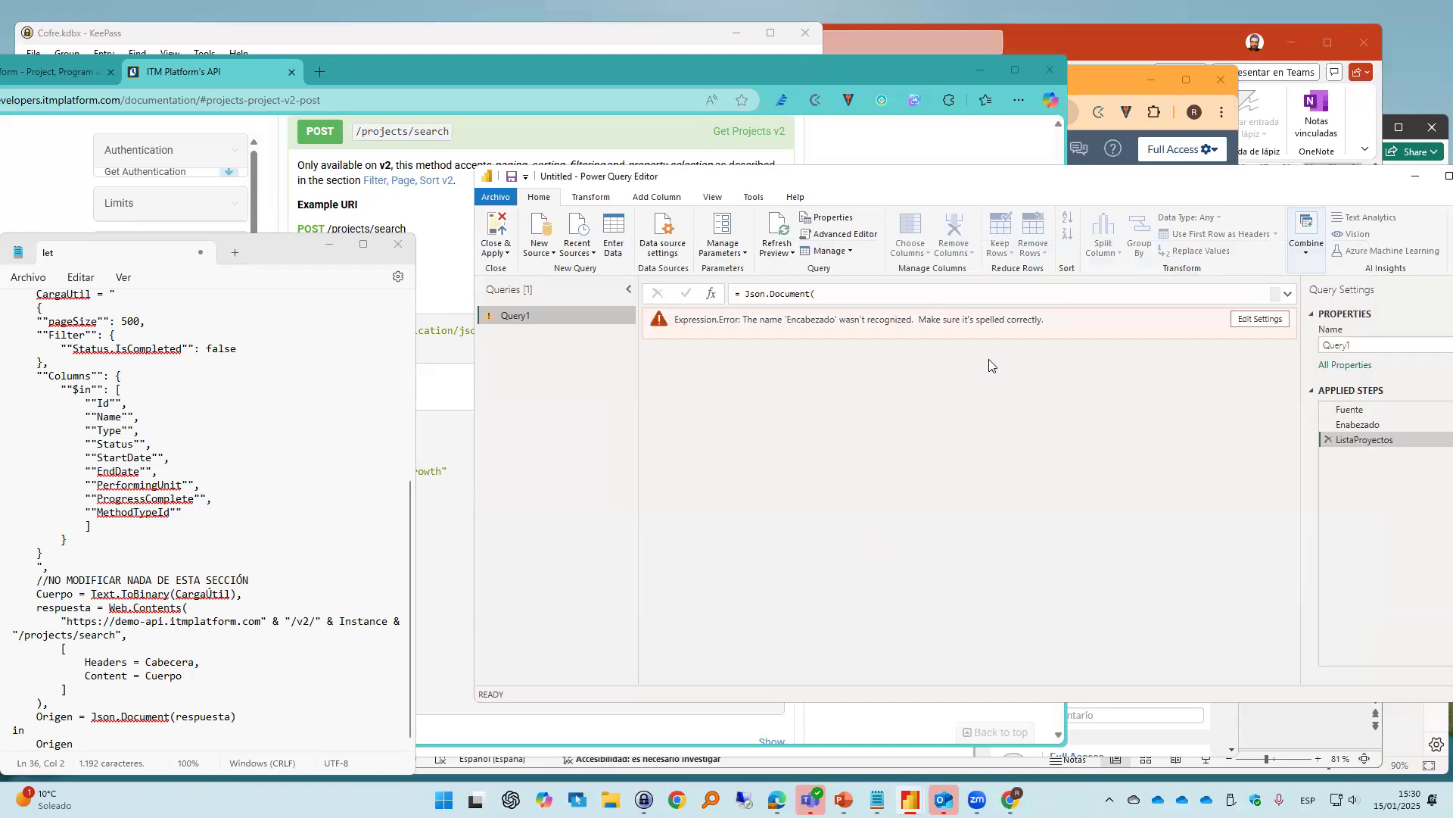
Correct the header record's name to Encabezado in Query1's code and confirm the change
right_click(567, 315)
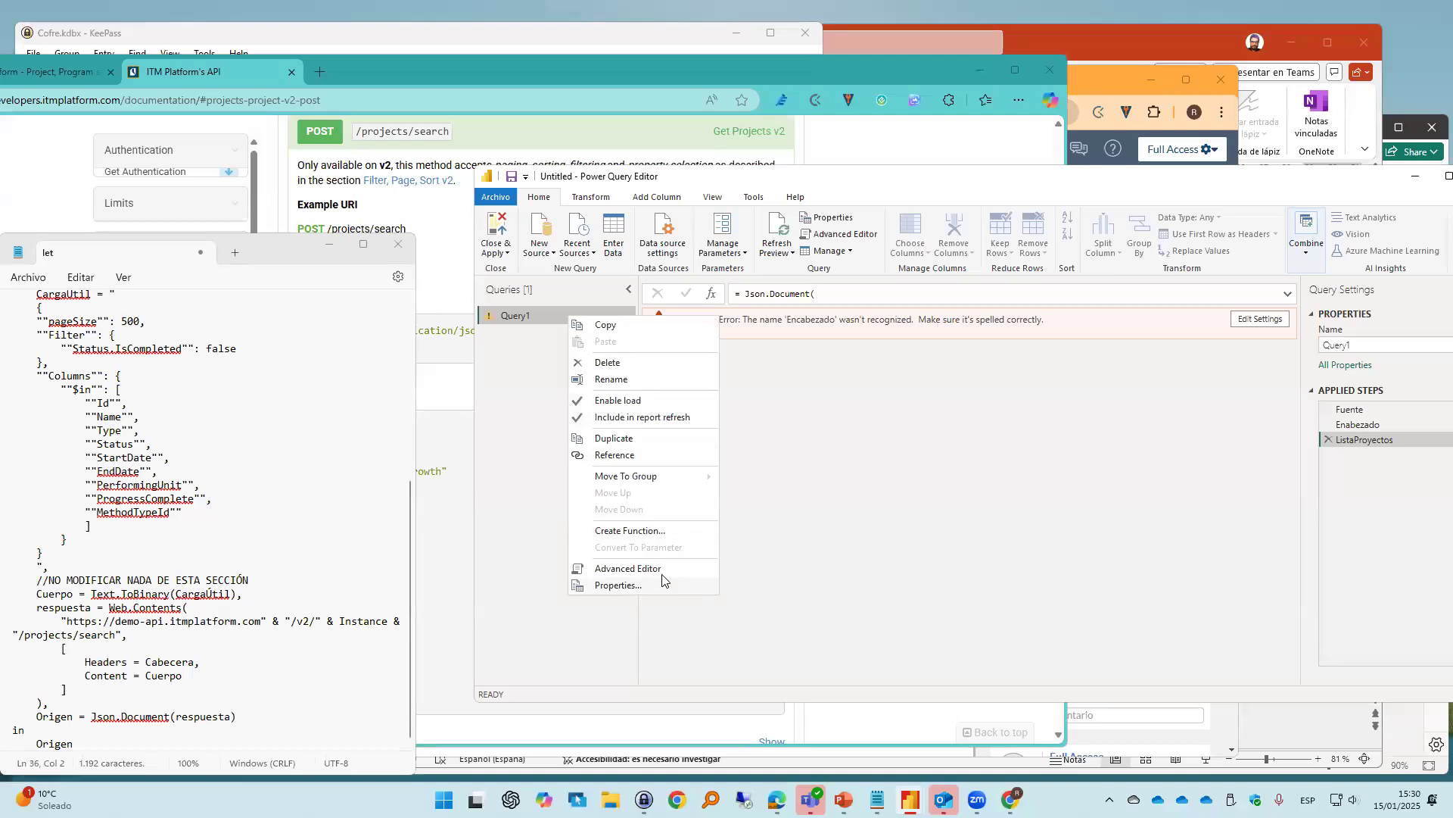
left_click(705, 573)
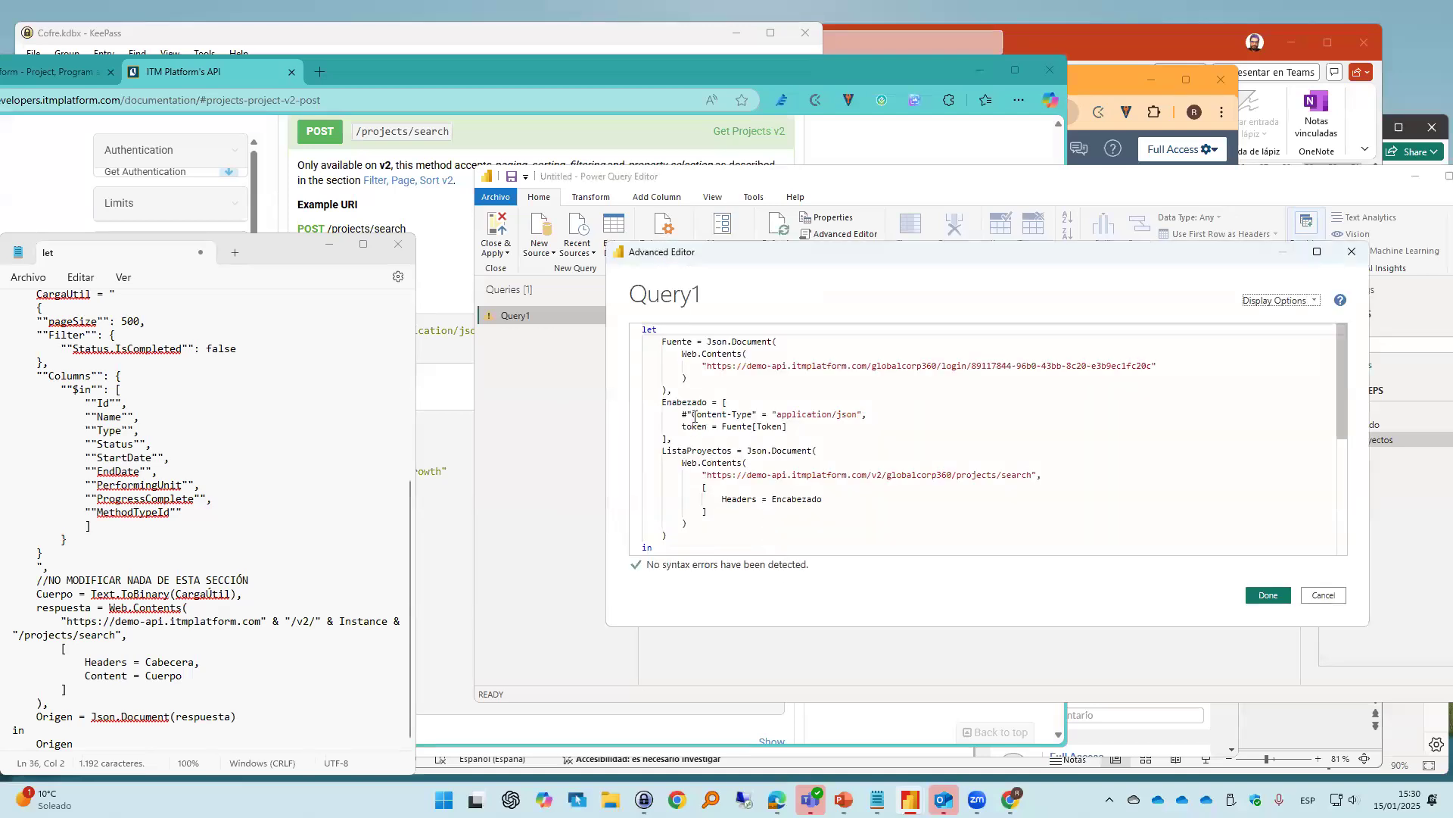
left_click(673, 403)
type("c")
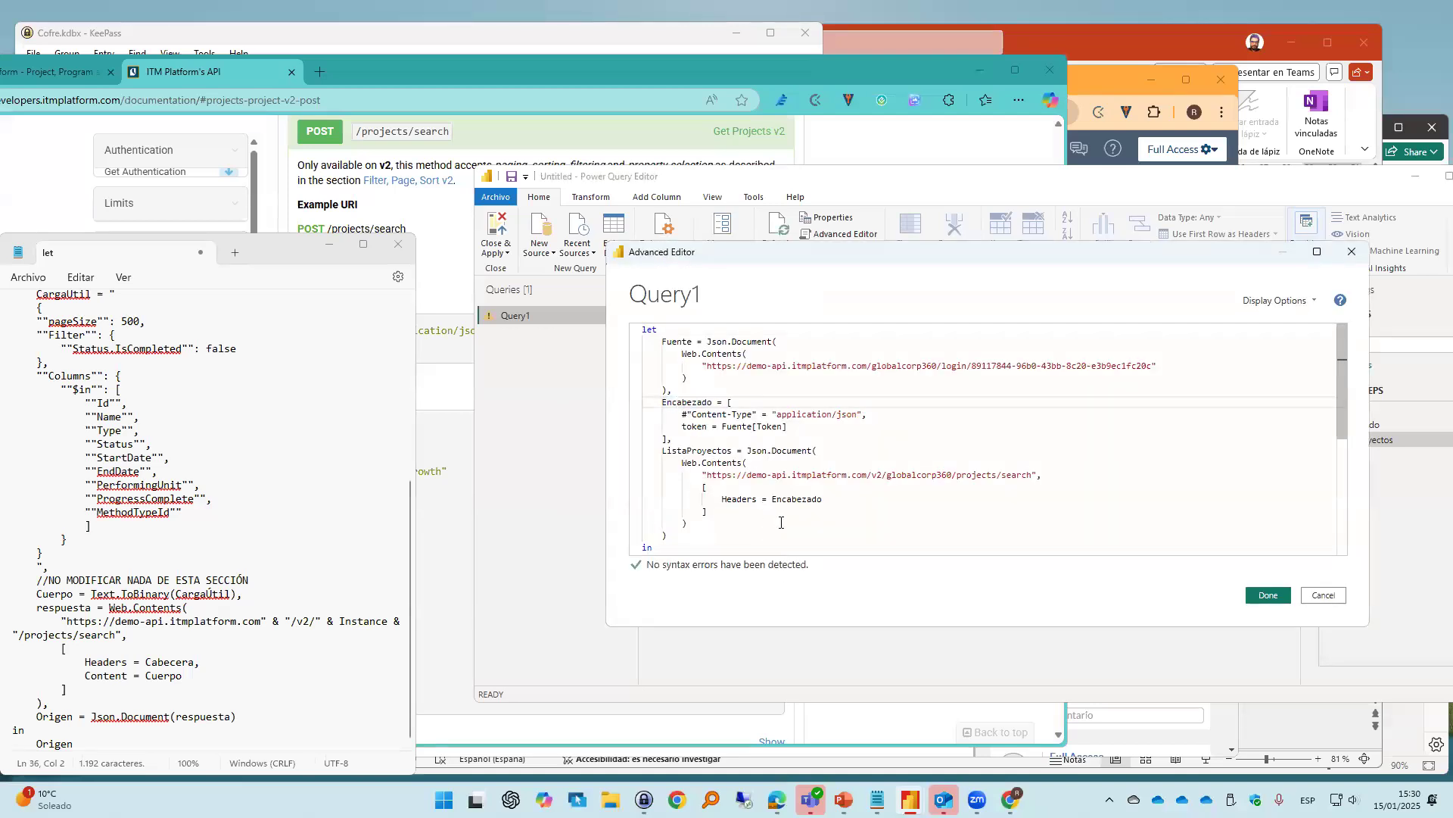
left_click(1260, 595)
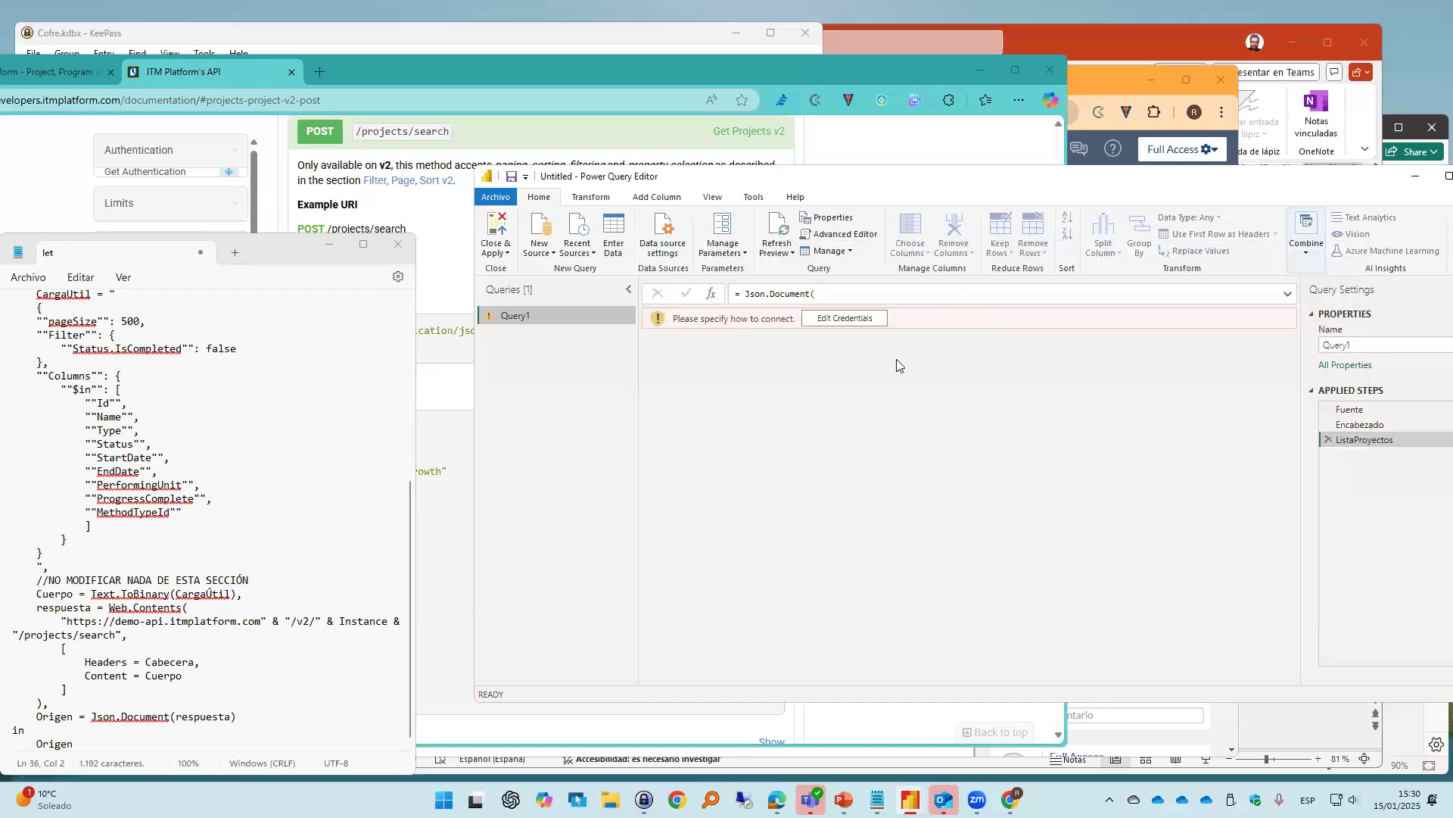
left_click(860, 319)
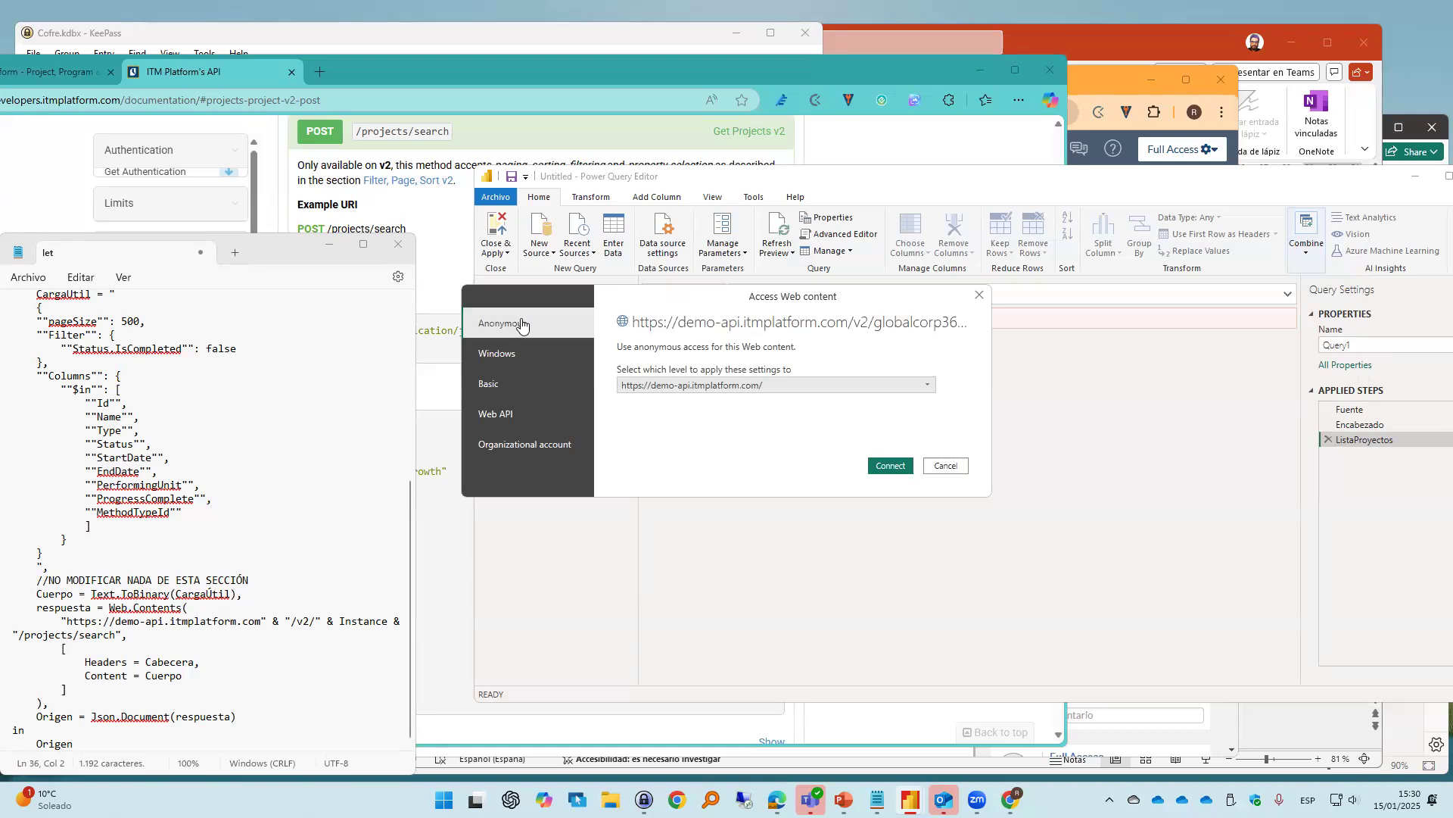
left_click(887, 467)
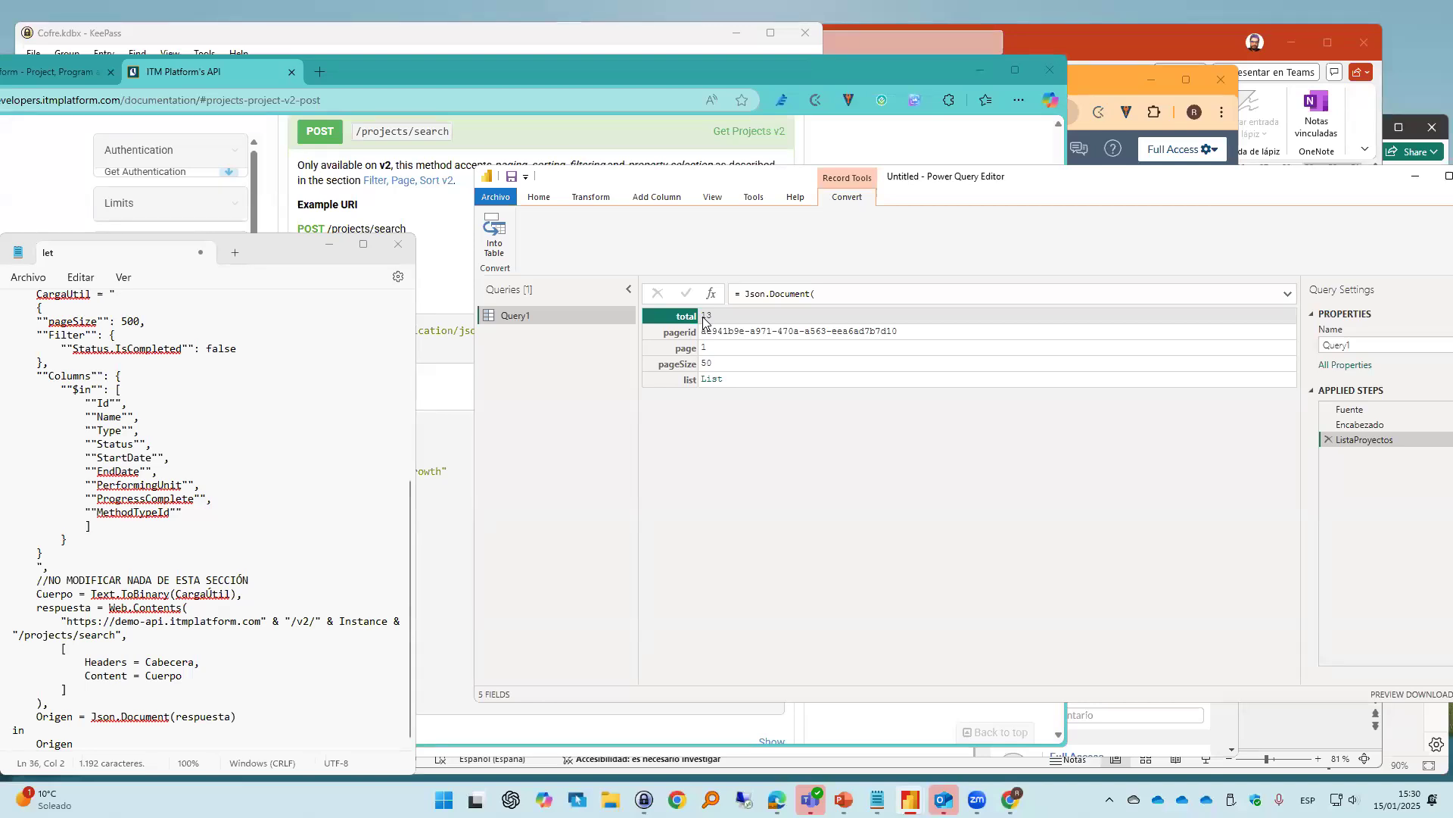
key("ctrl+2")
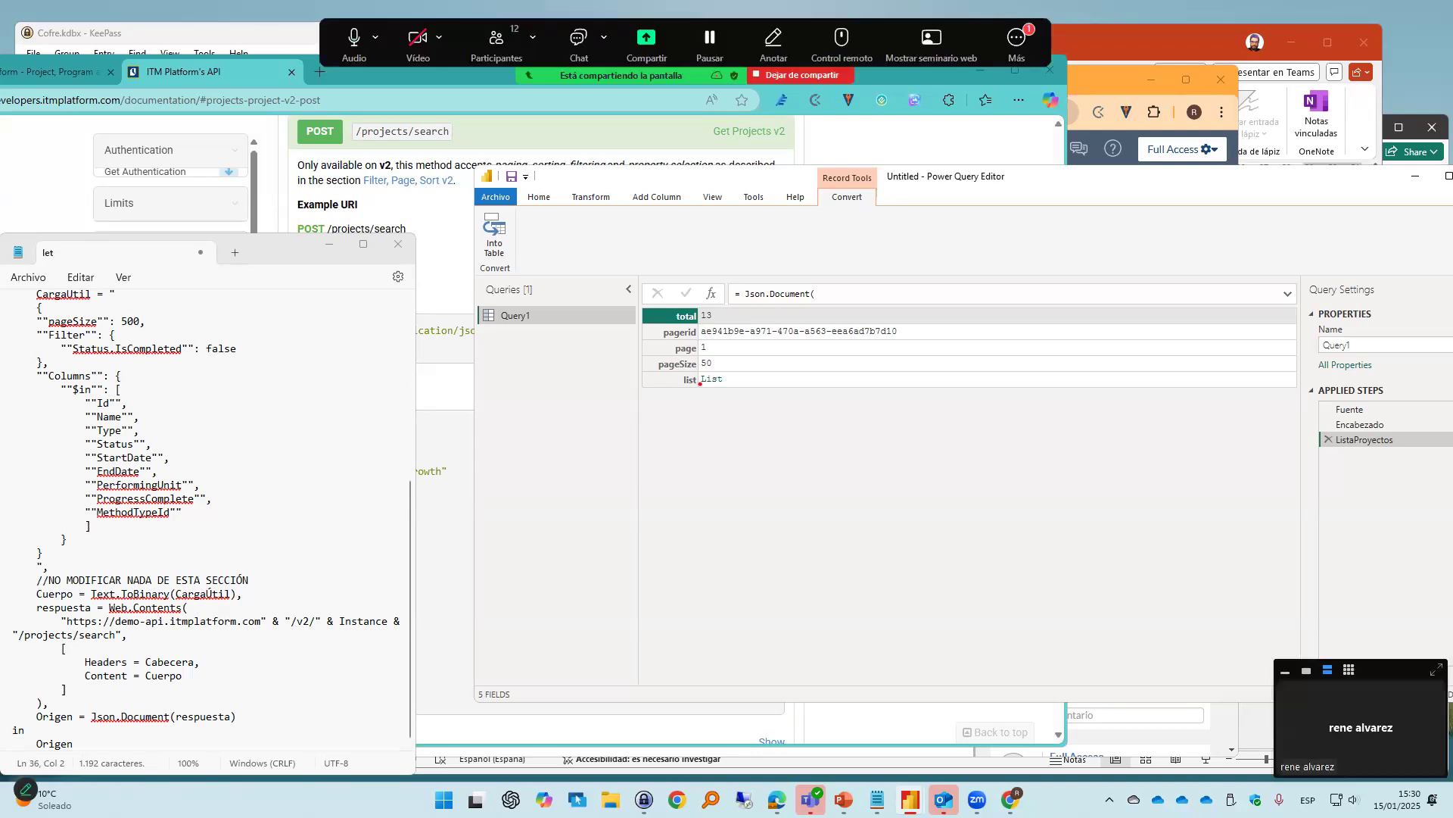
left_click_drag(678, 368, 755, 393)
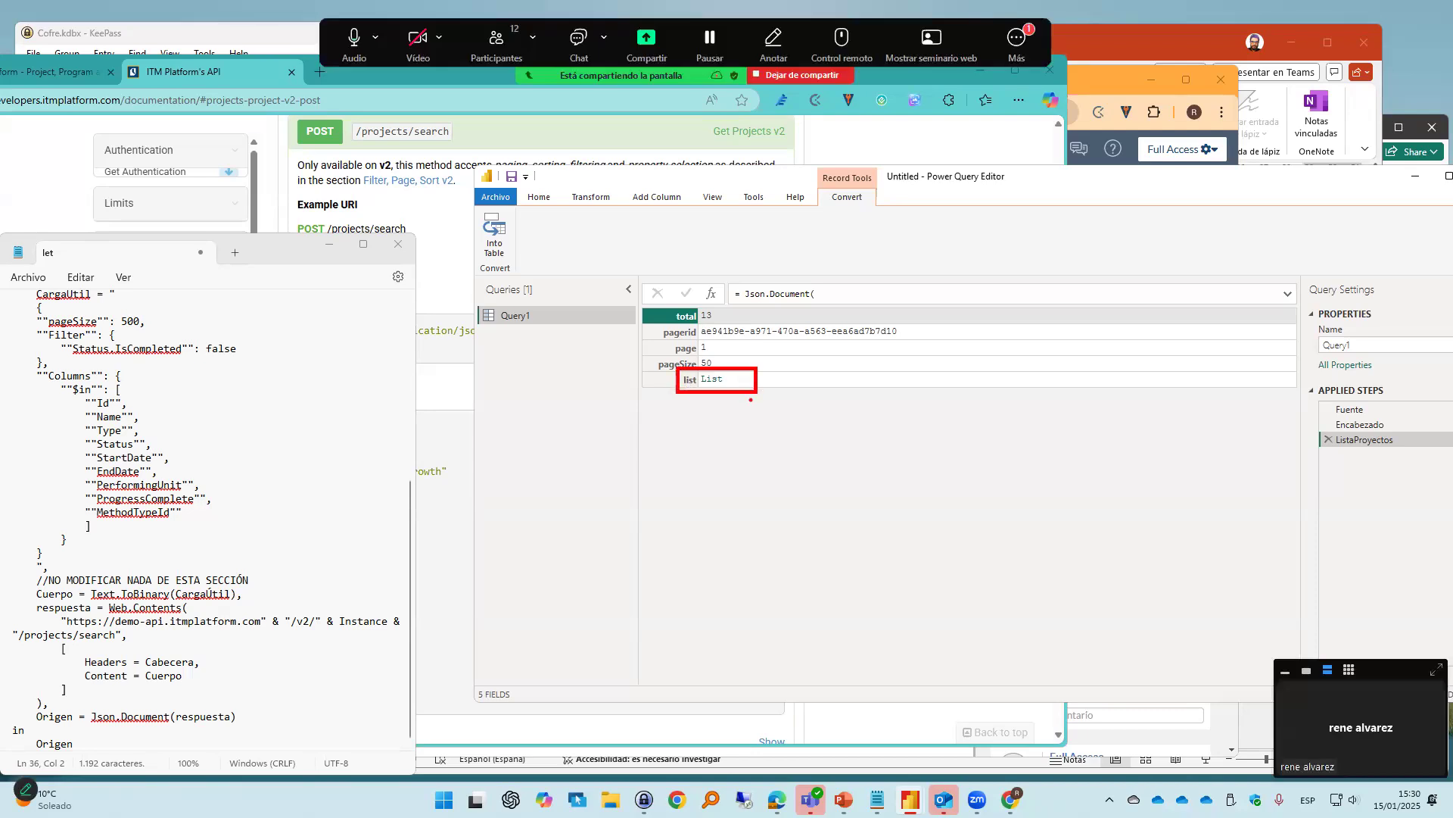
key("Escape")
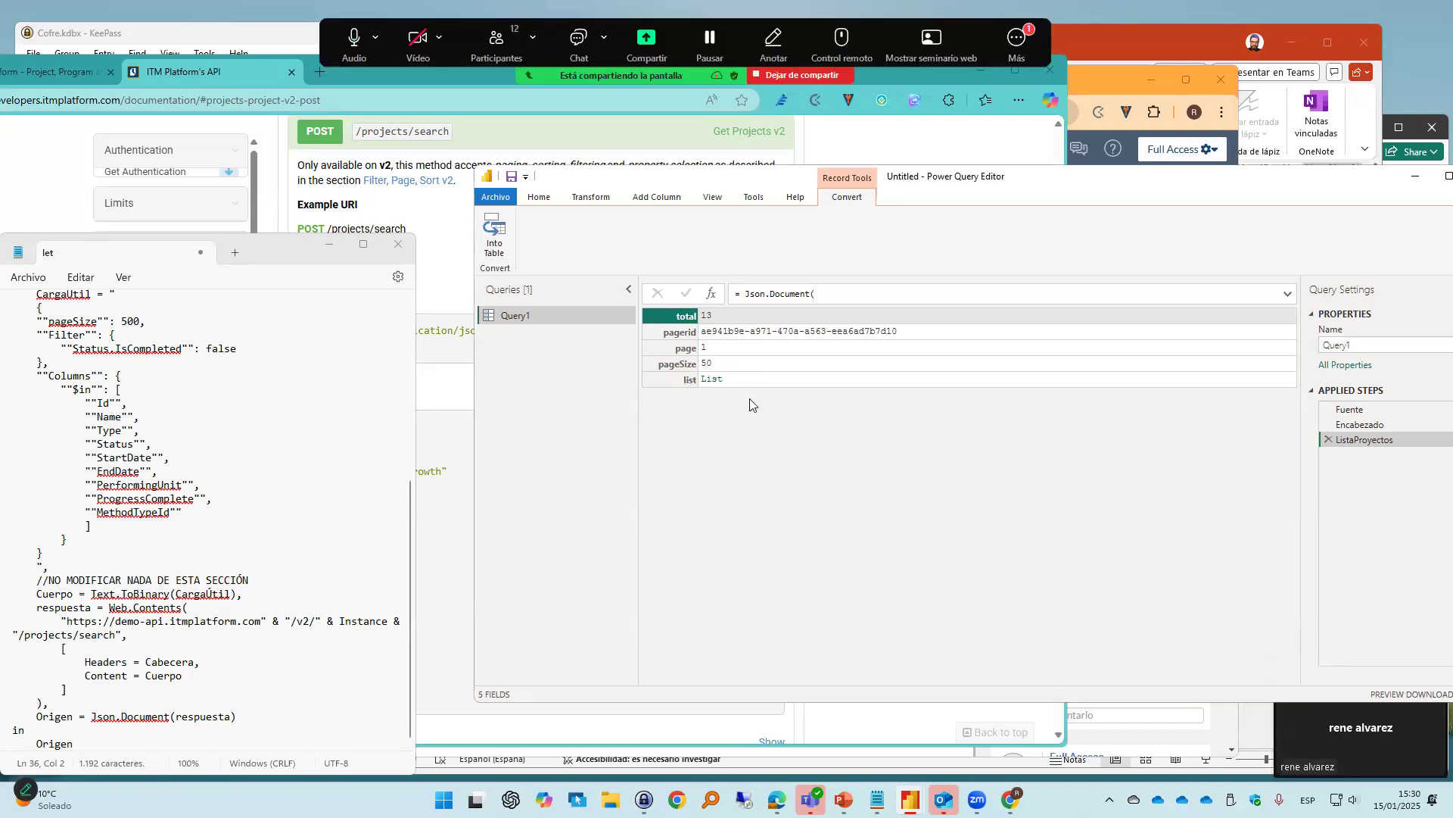
Drill into the list field of the ListaProyectos record and convert it to a table with the default options
left_click(713, 386)
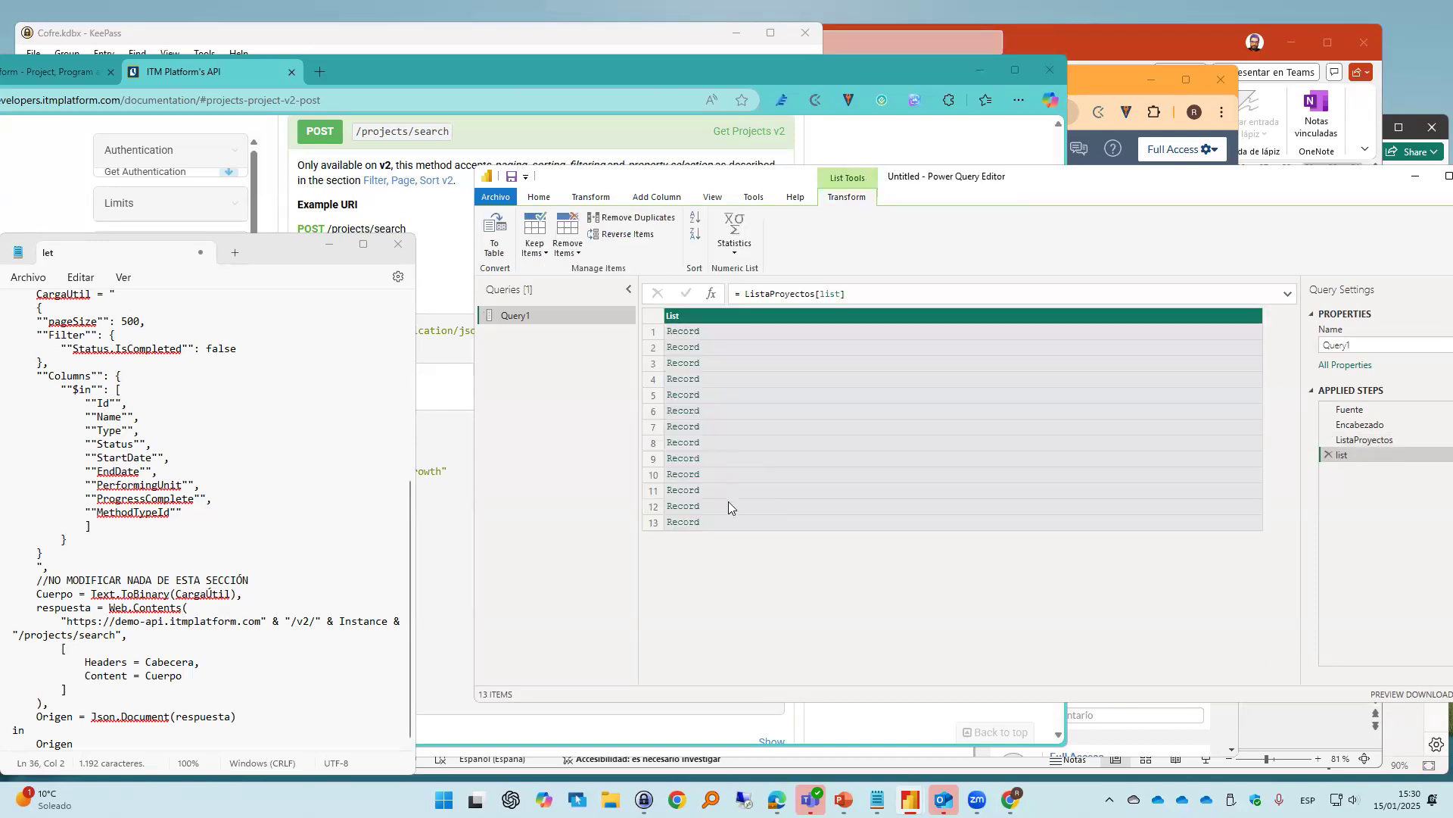
left_click(503, 251)
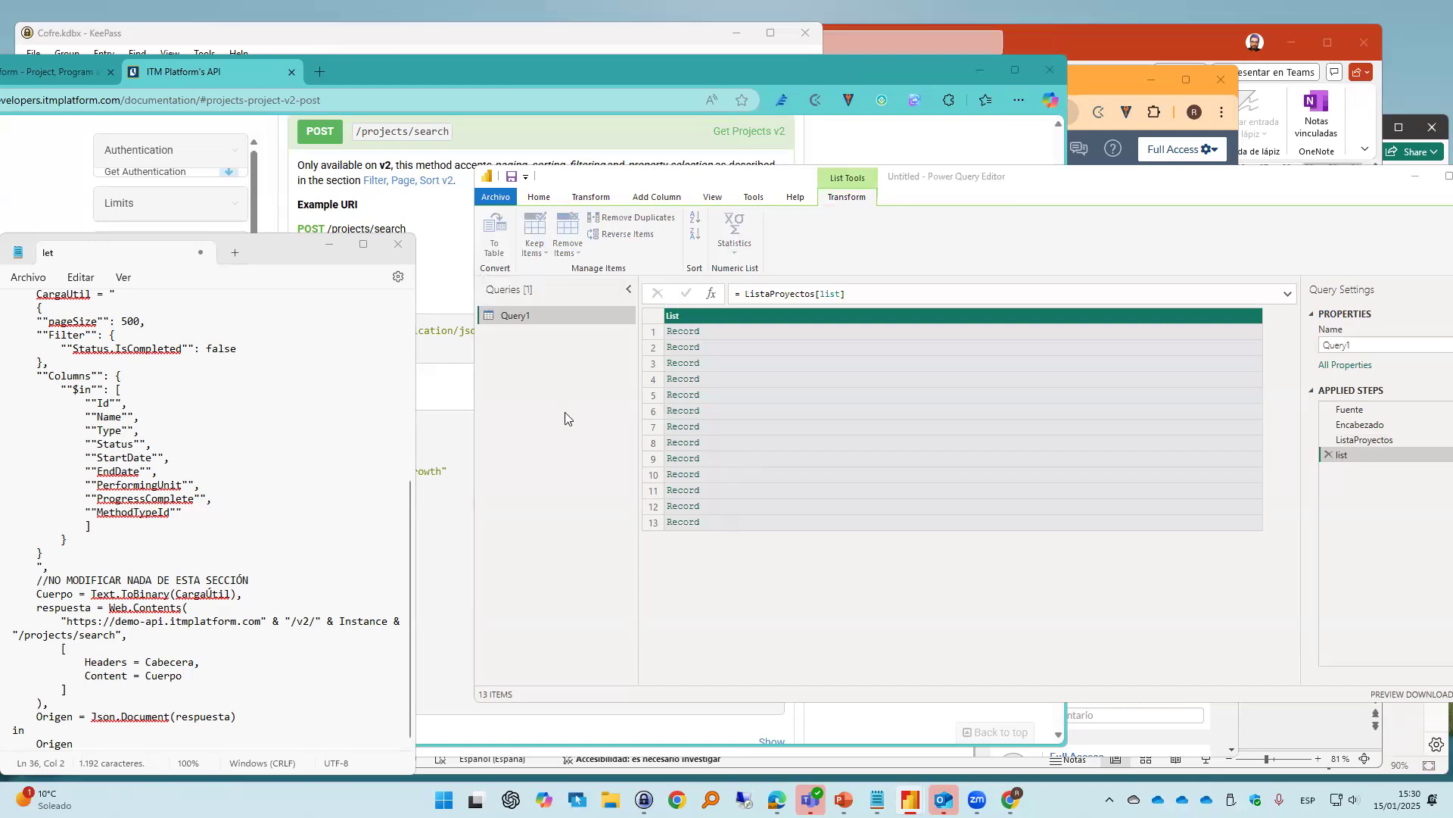
left_click(900, 458)
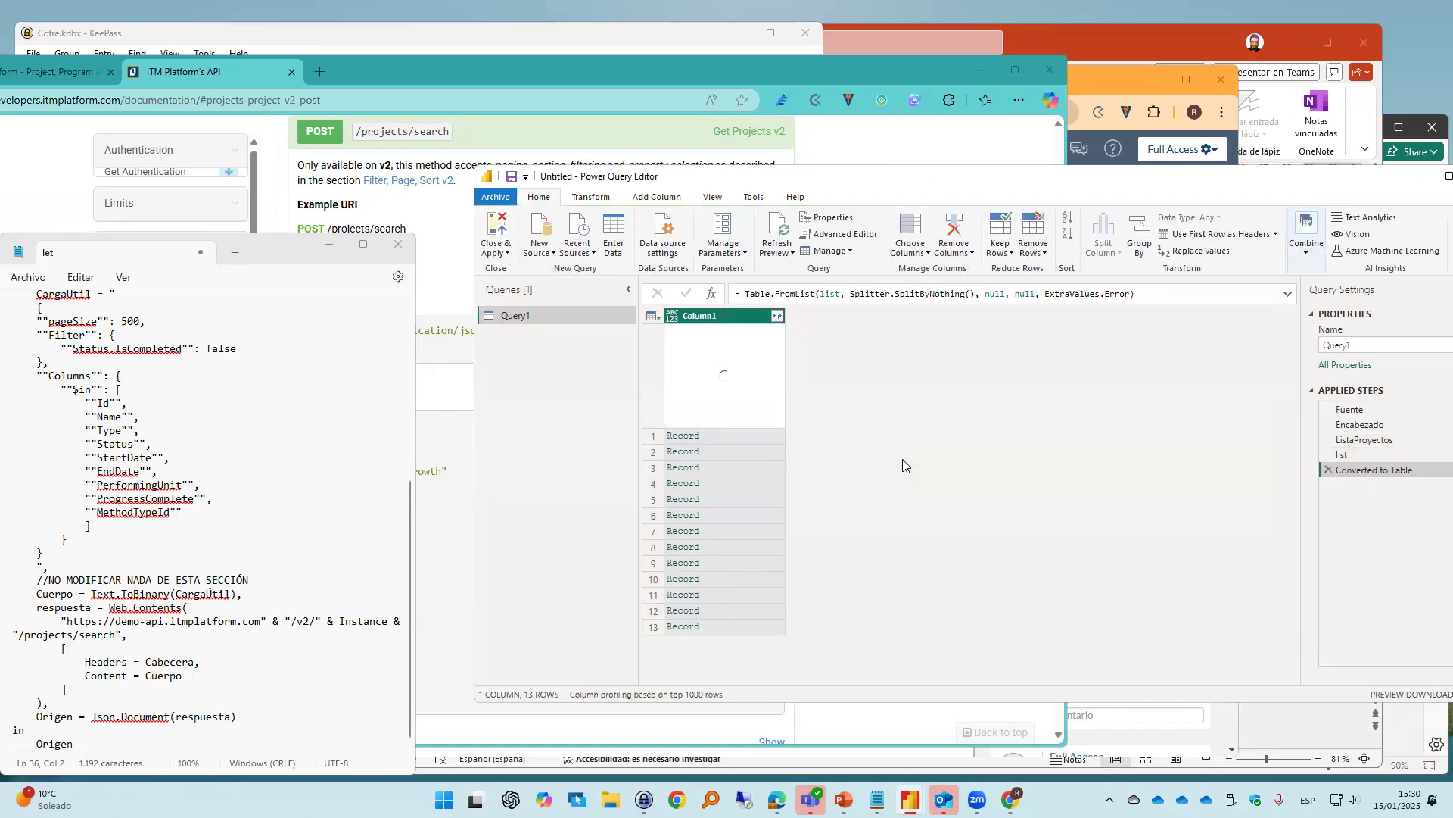
Expand all fields of Column1 without using the original column name as prefix
left_click(777, 316)
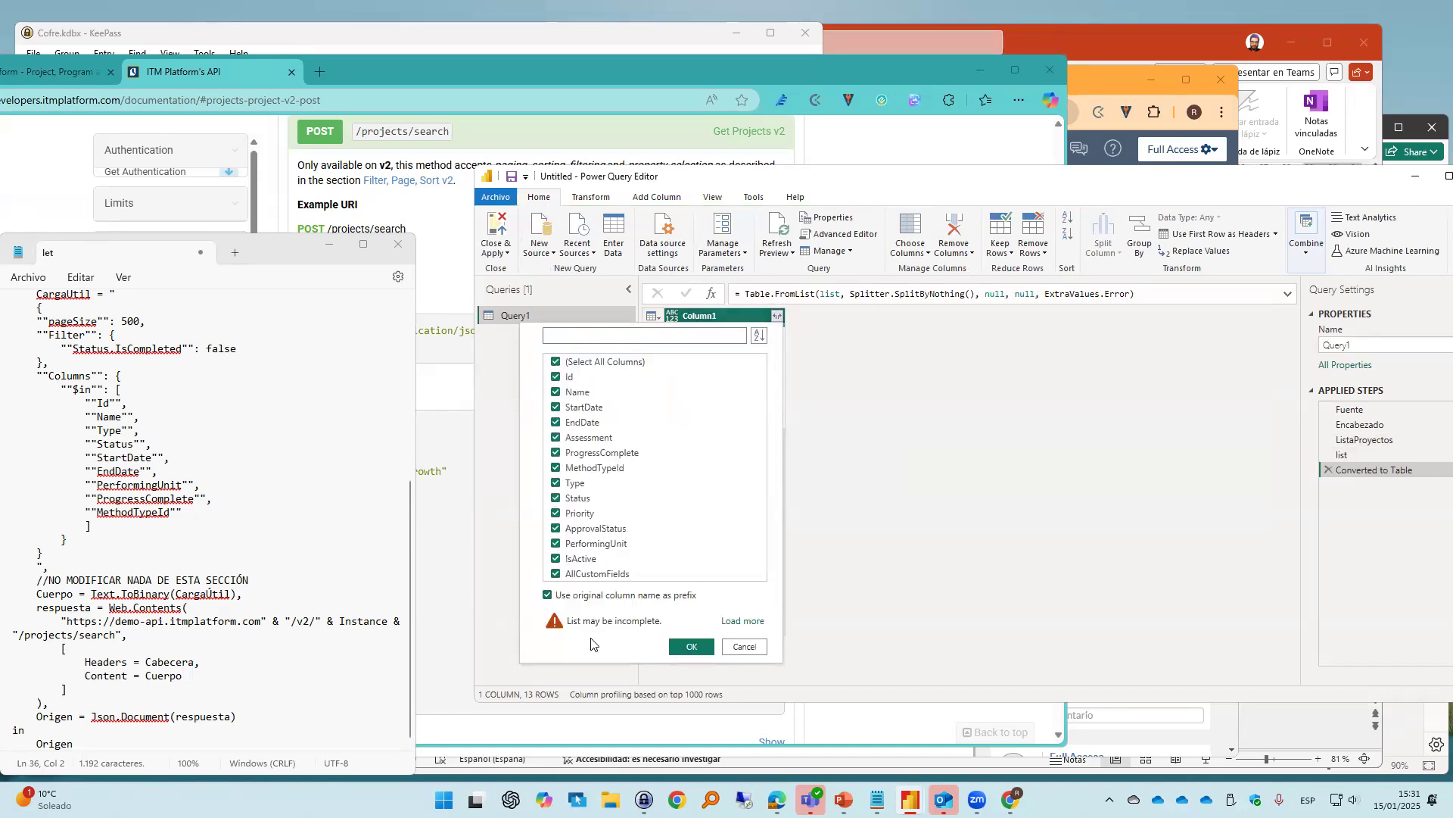
left_click(598, 596)
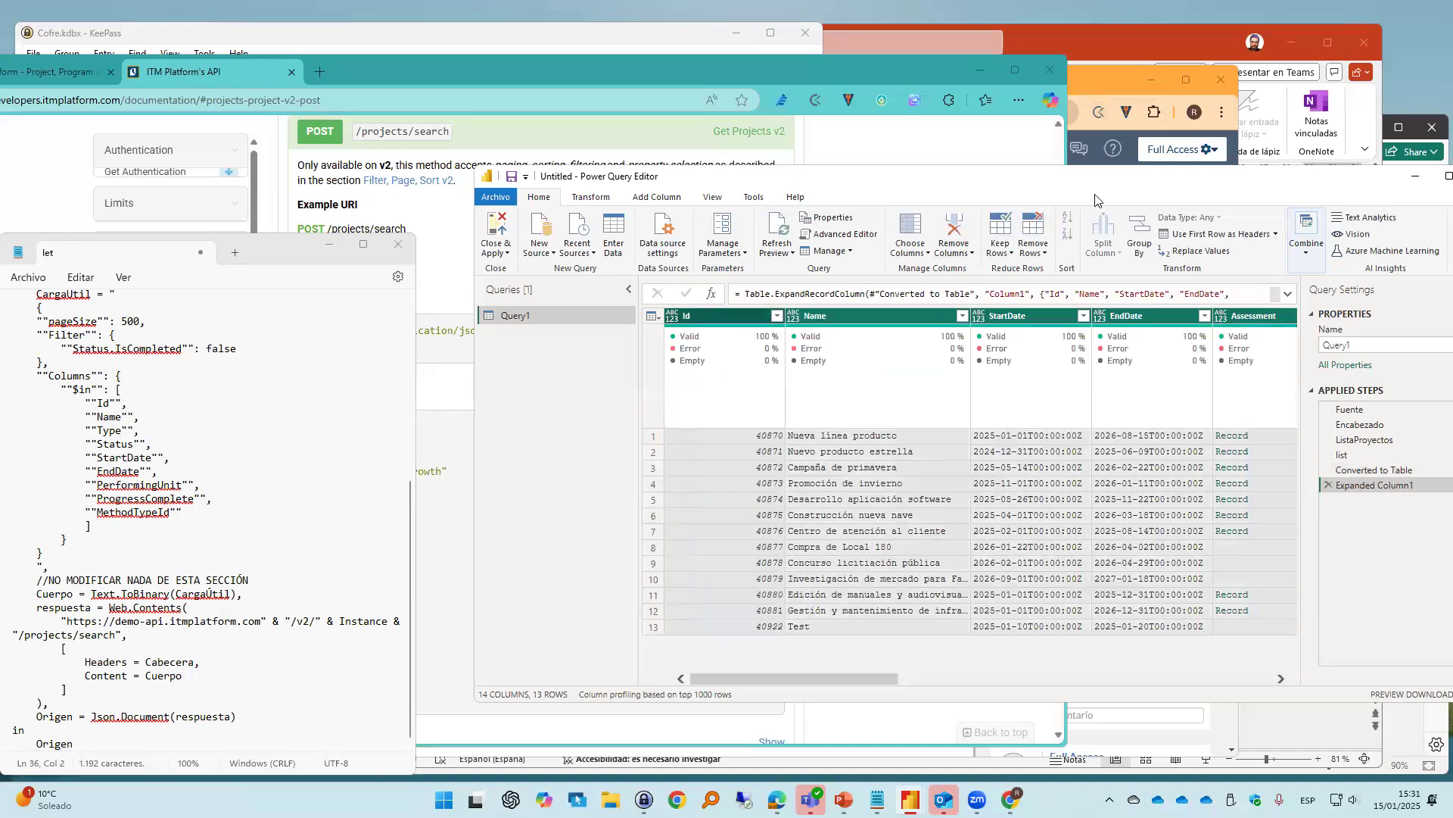
left_click_drag(1097, 189, 847, 180)
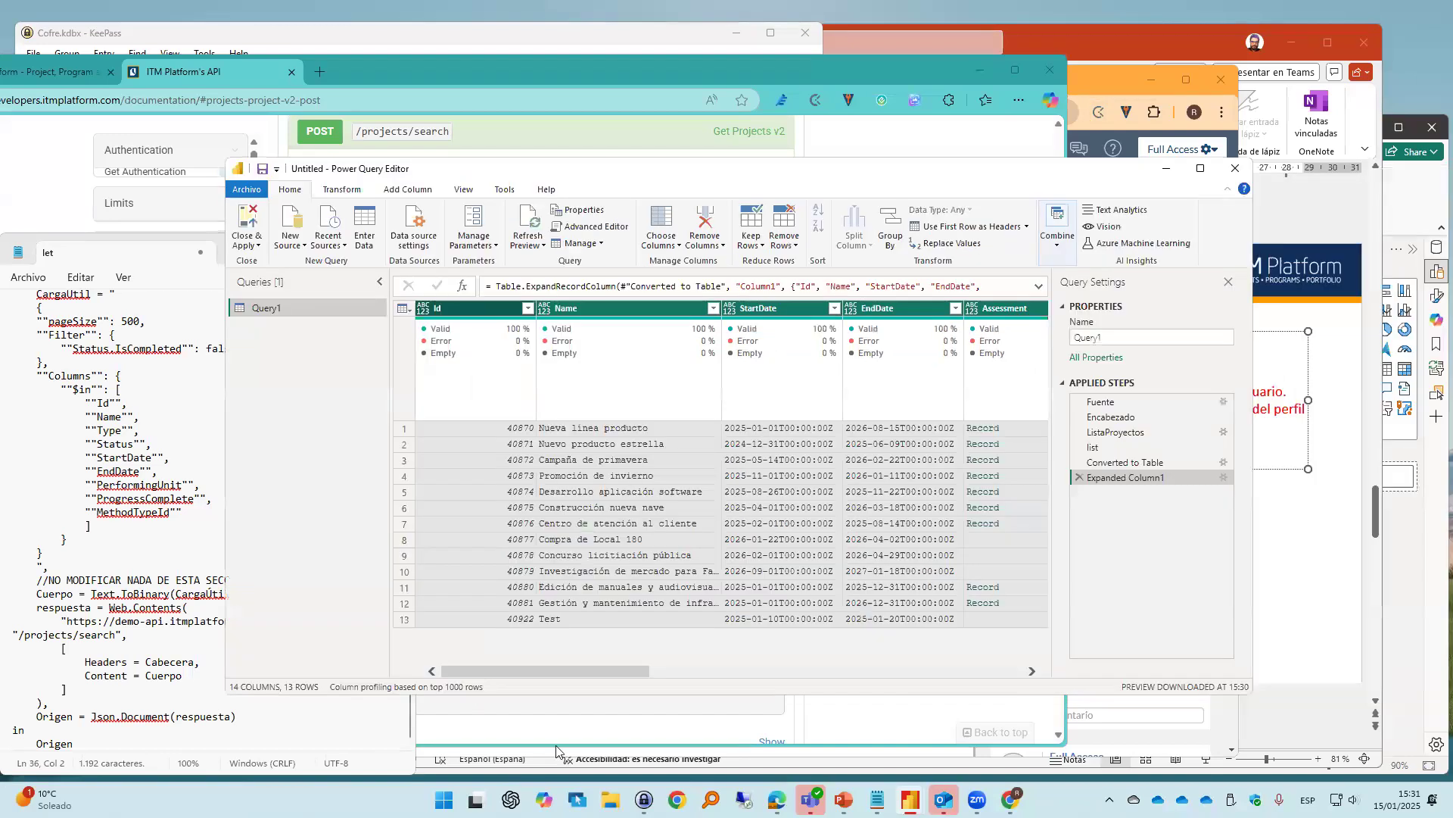
mouse_move(586, 669)
left_mouse_down()
mouse_move(710, 665)
mouse_move(589, 661)
left_mouse_up()
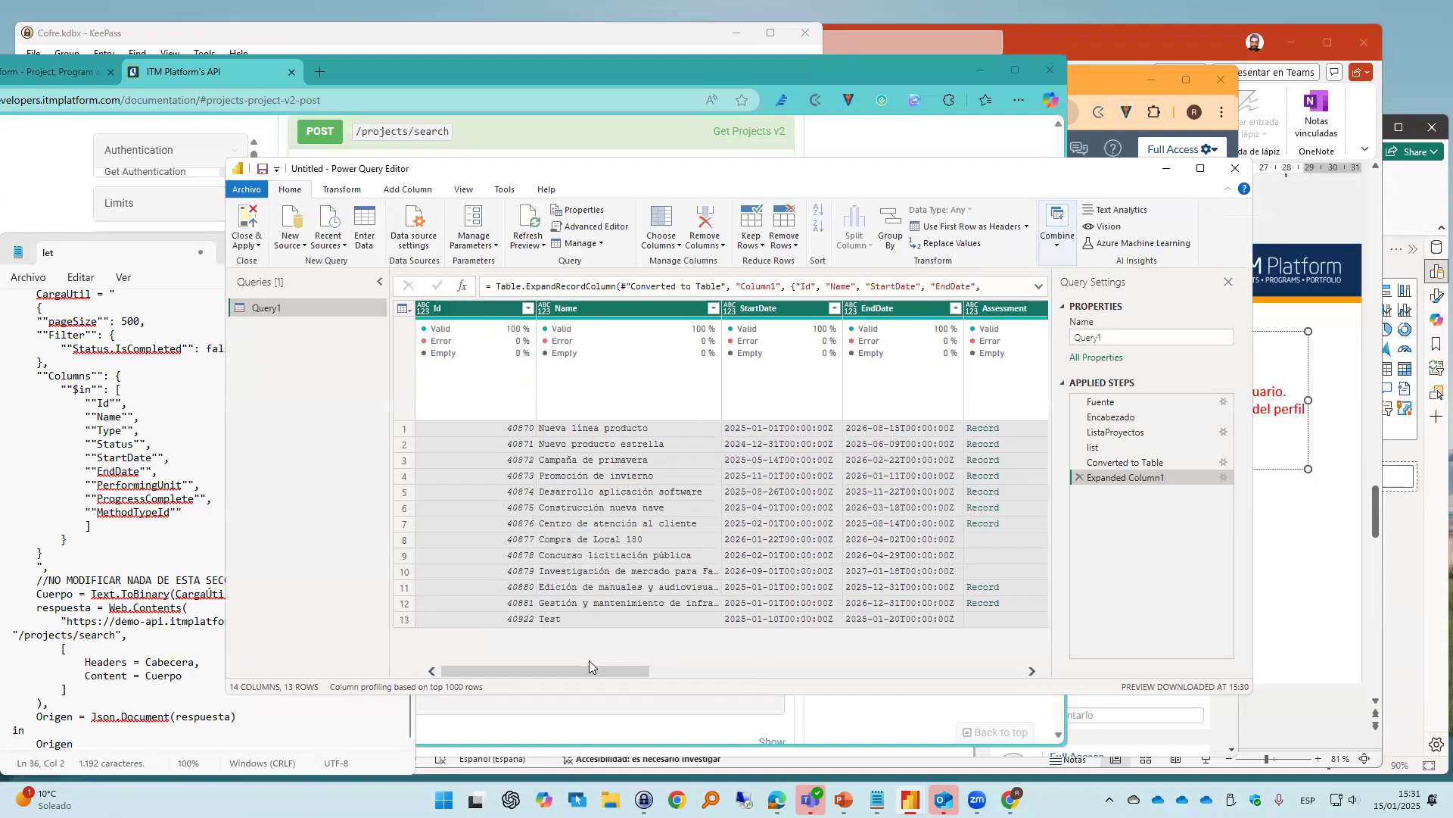
Open the Proyectos list in ITM Platform and compare its projects with the rows retrieved by Query1
left_click(635, 429)
left_click(636, 445)
left_click(634, 460)
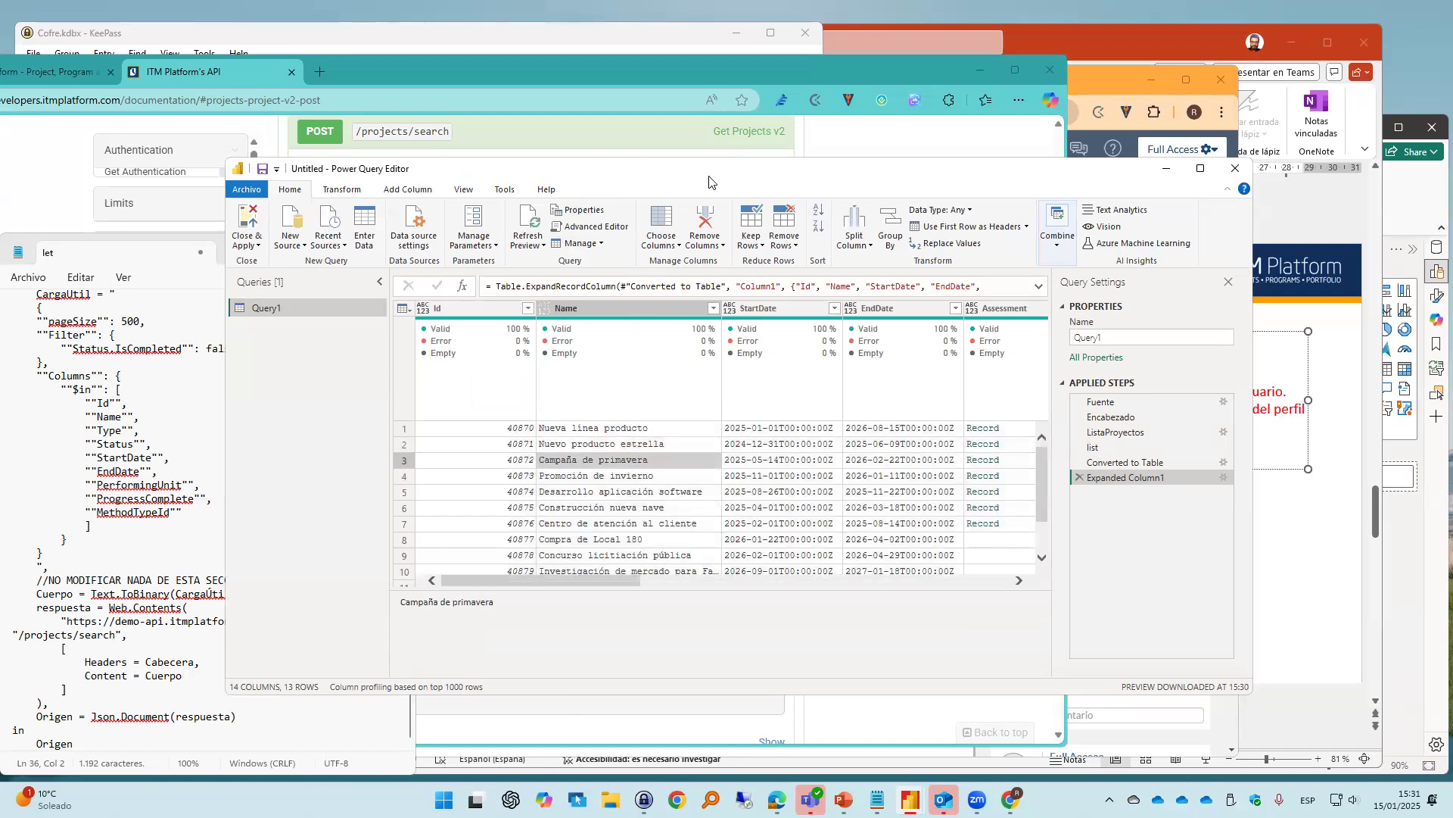
left_click_drag(714, 166, 1064, 274)
left_click(1110, 83)
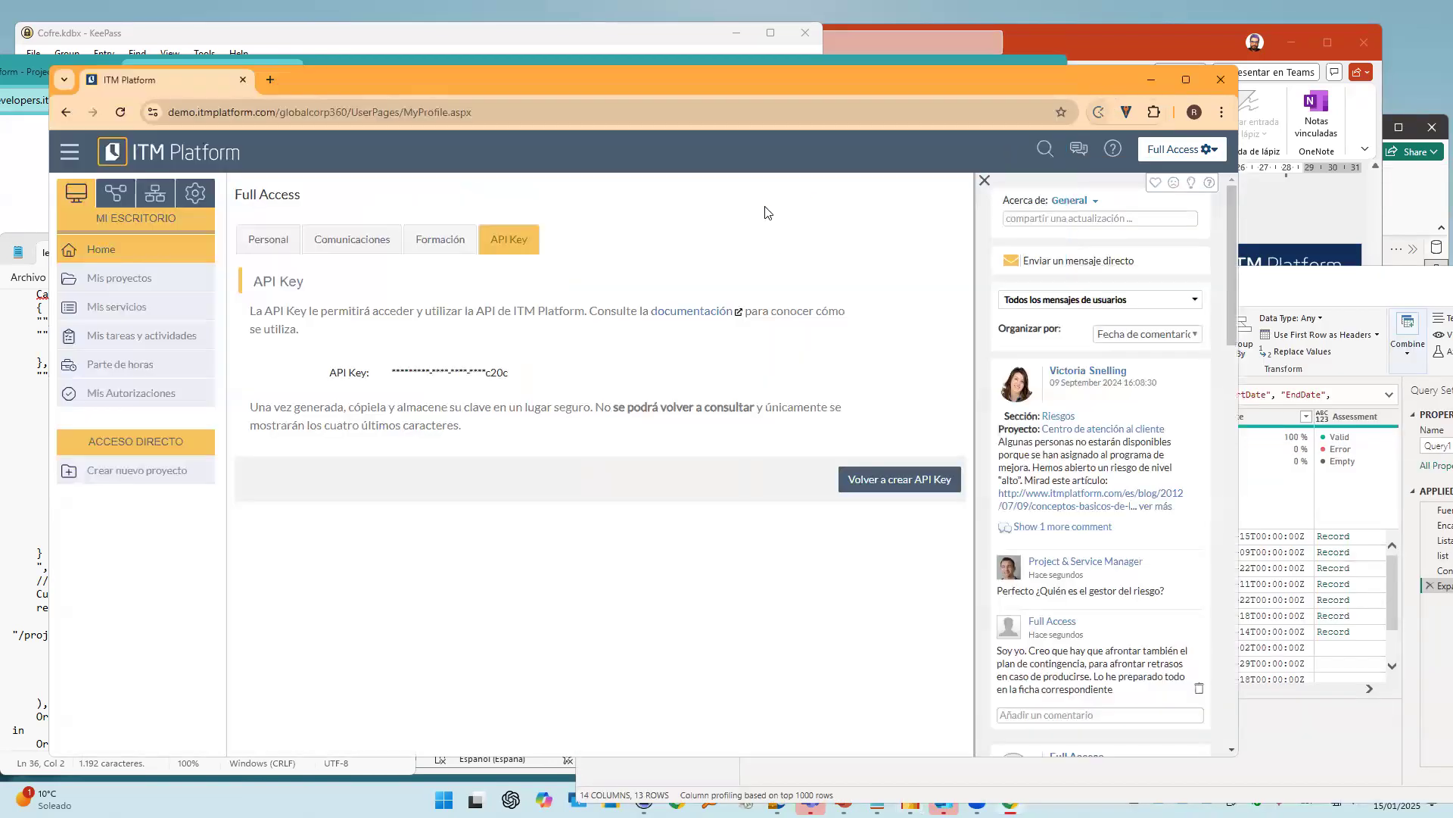
left_click(125, 195)
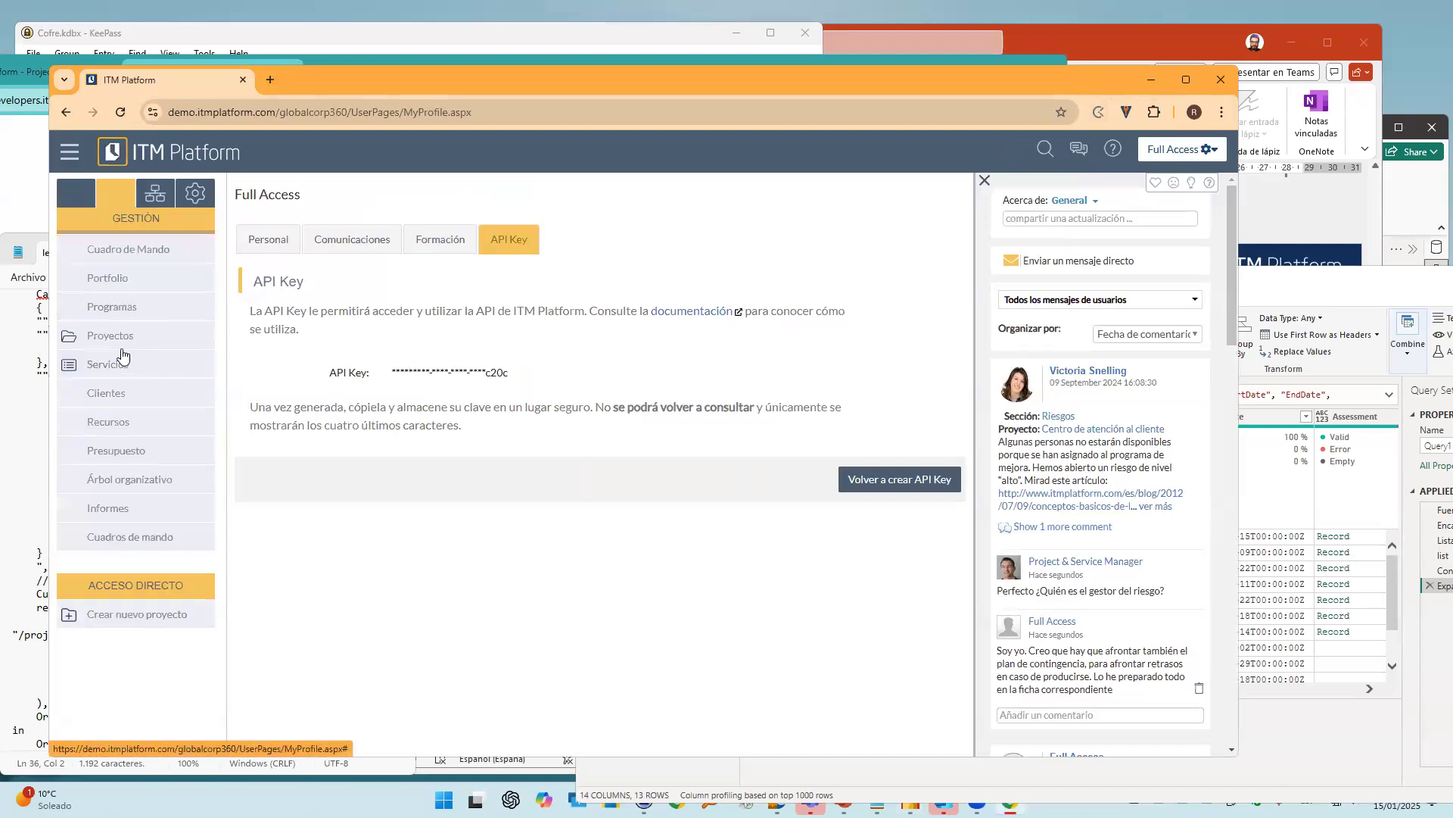
left_click(127, 343)
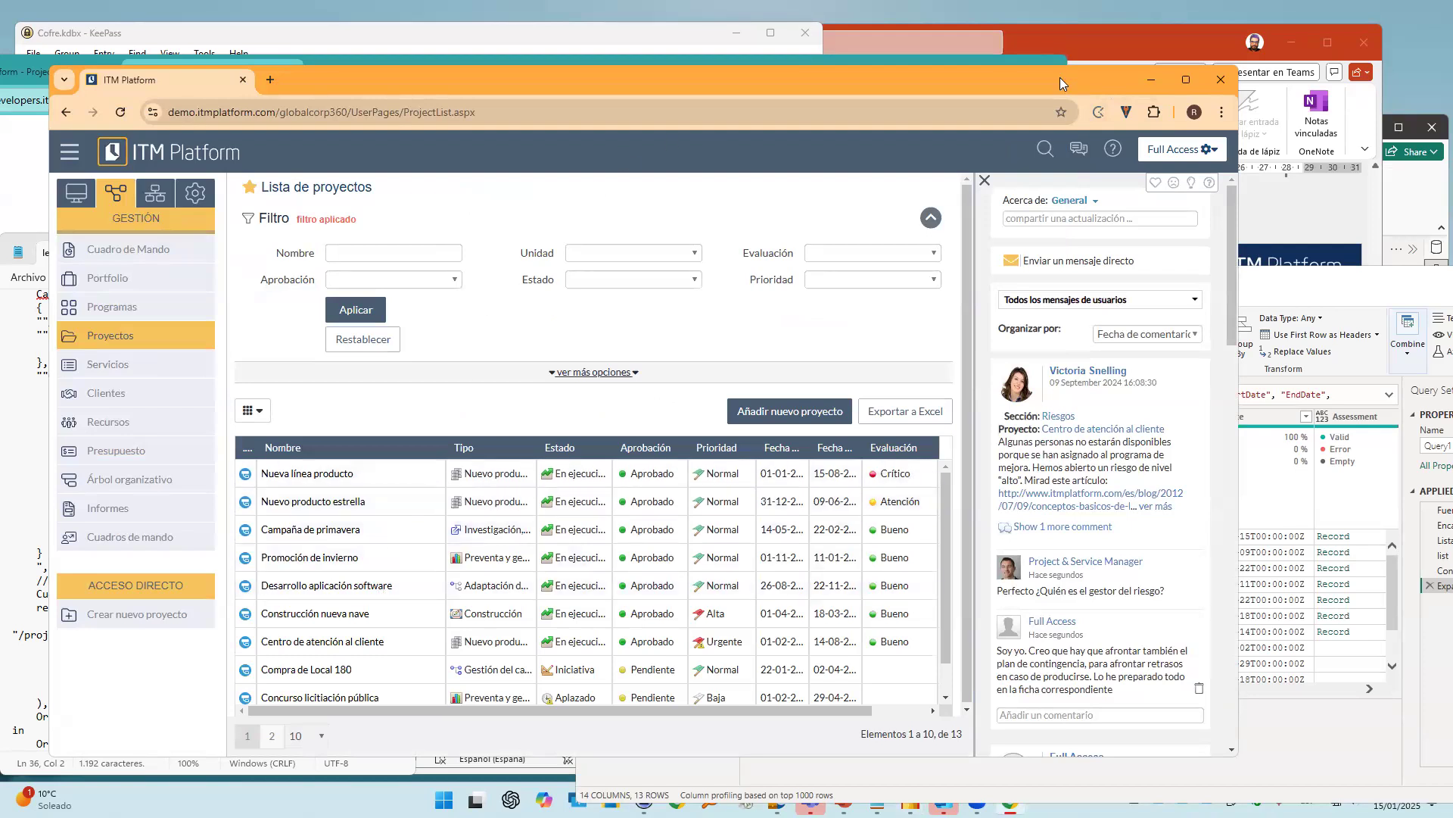
left_click_drag(1060, 79, 868, 45)
left_click(1250, 310)
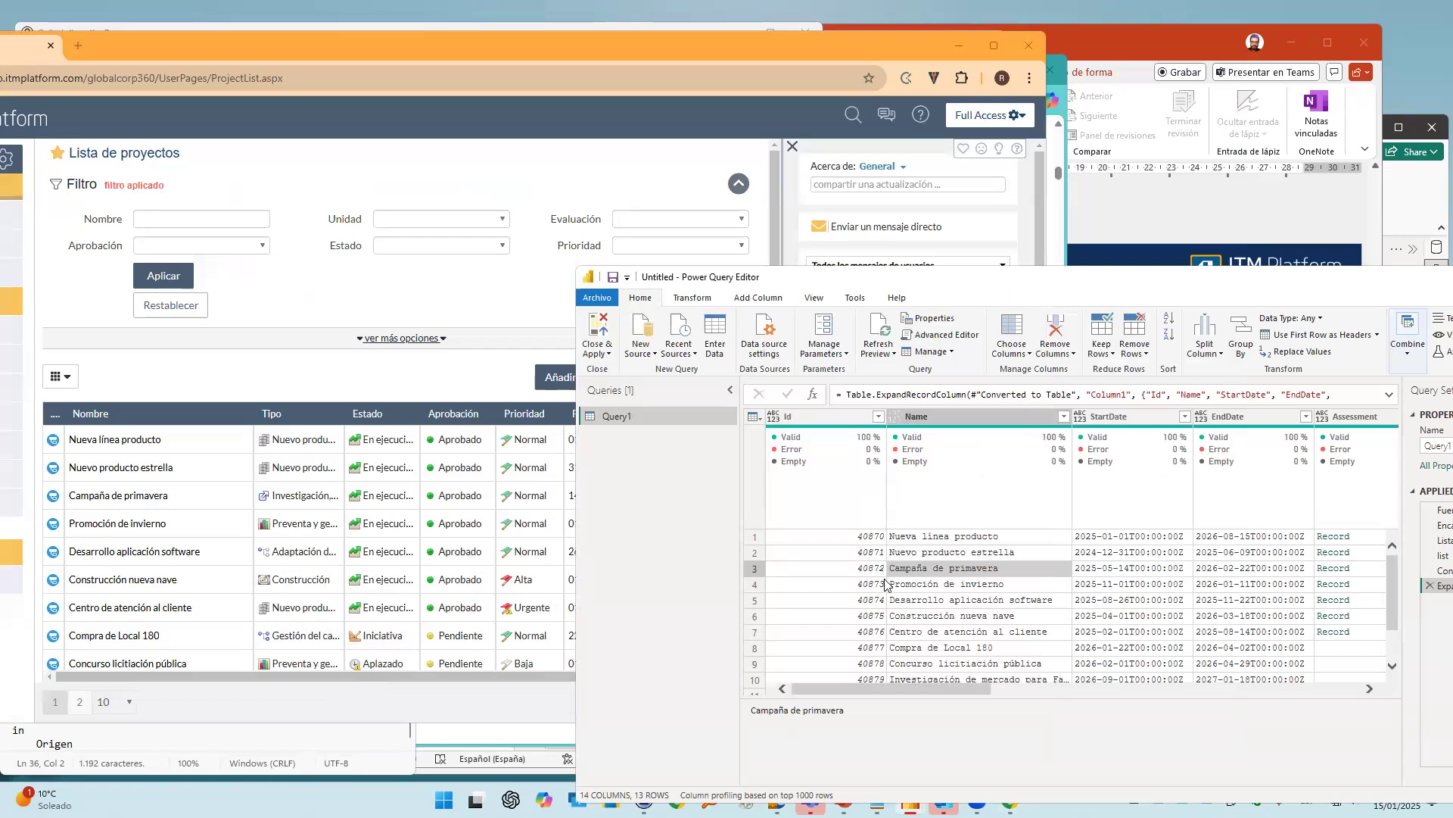
scroll(893, 583, "down", 1)
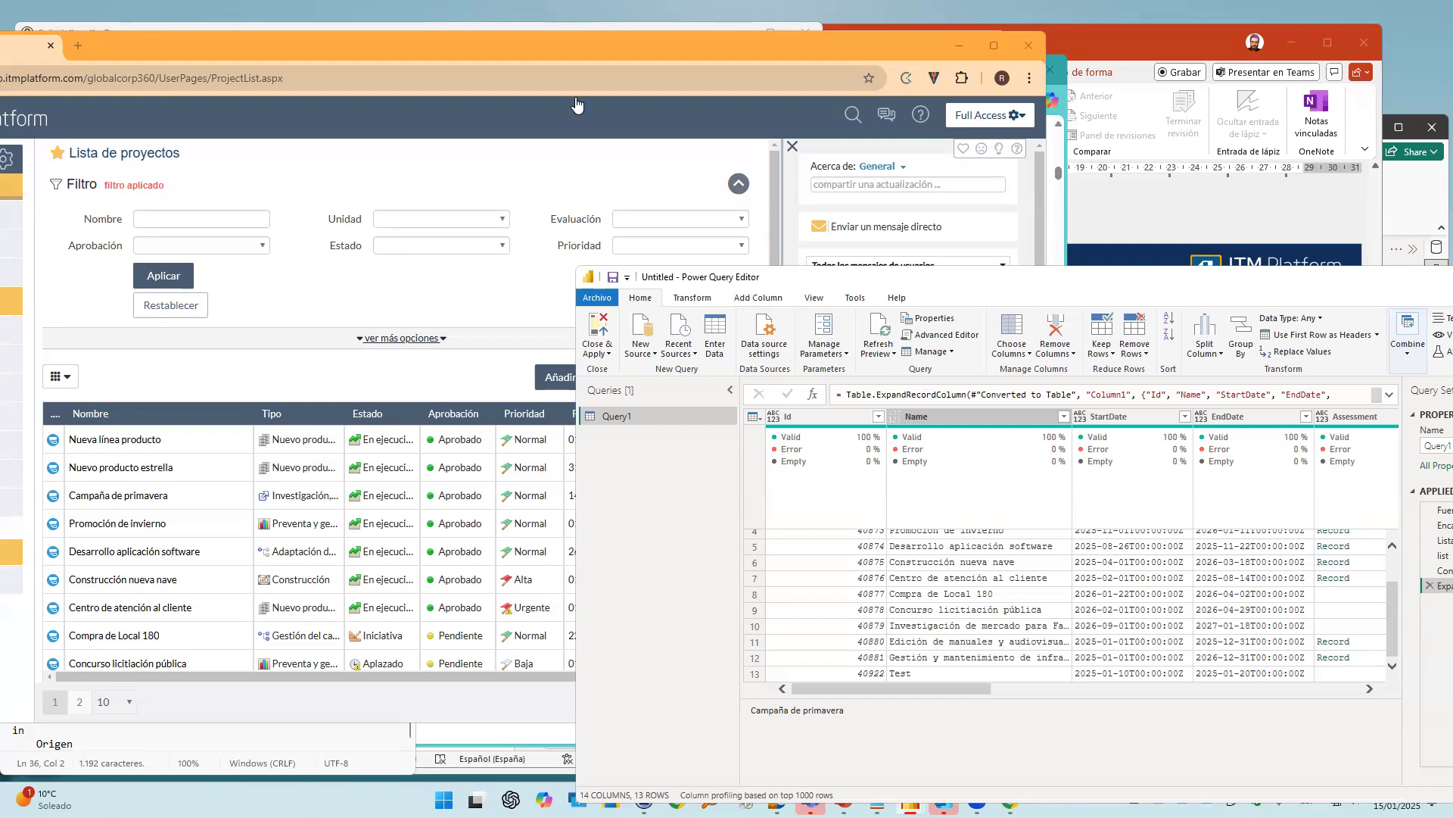
Return to the ITM Platform project list, close its comments panel and collapse the filter section
left_click(264, 52)
left_click_drag(264, 52, 453, 86)
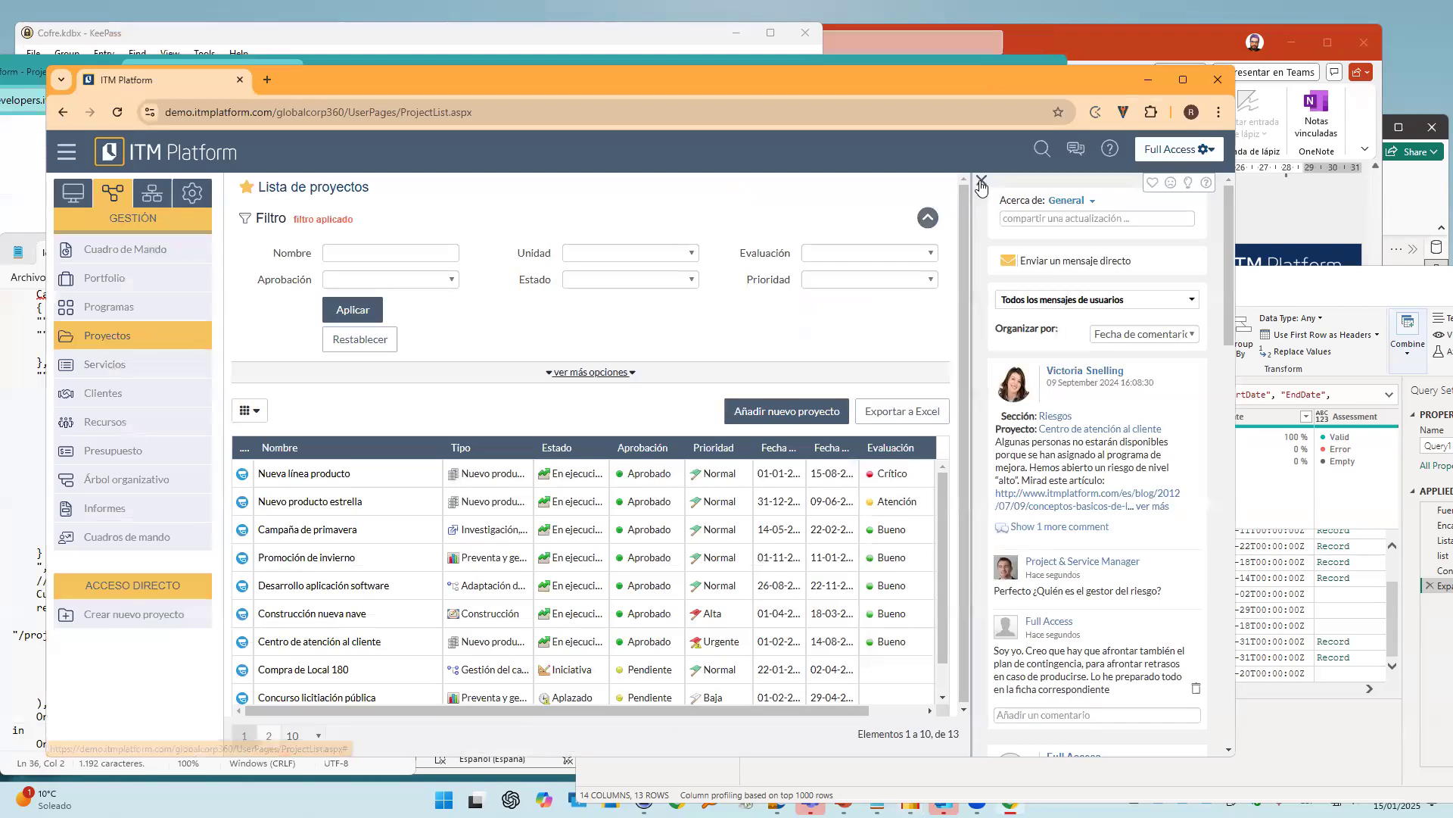
left_click(982, 184)
left_click(1202, 218)
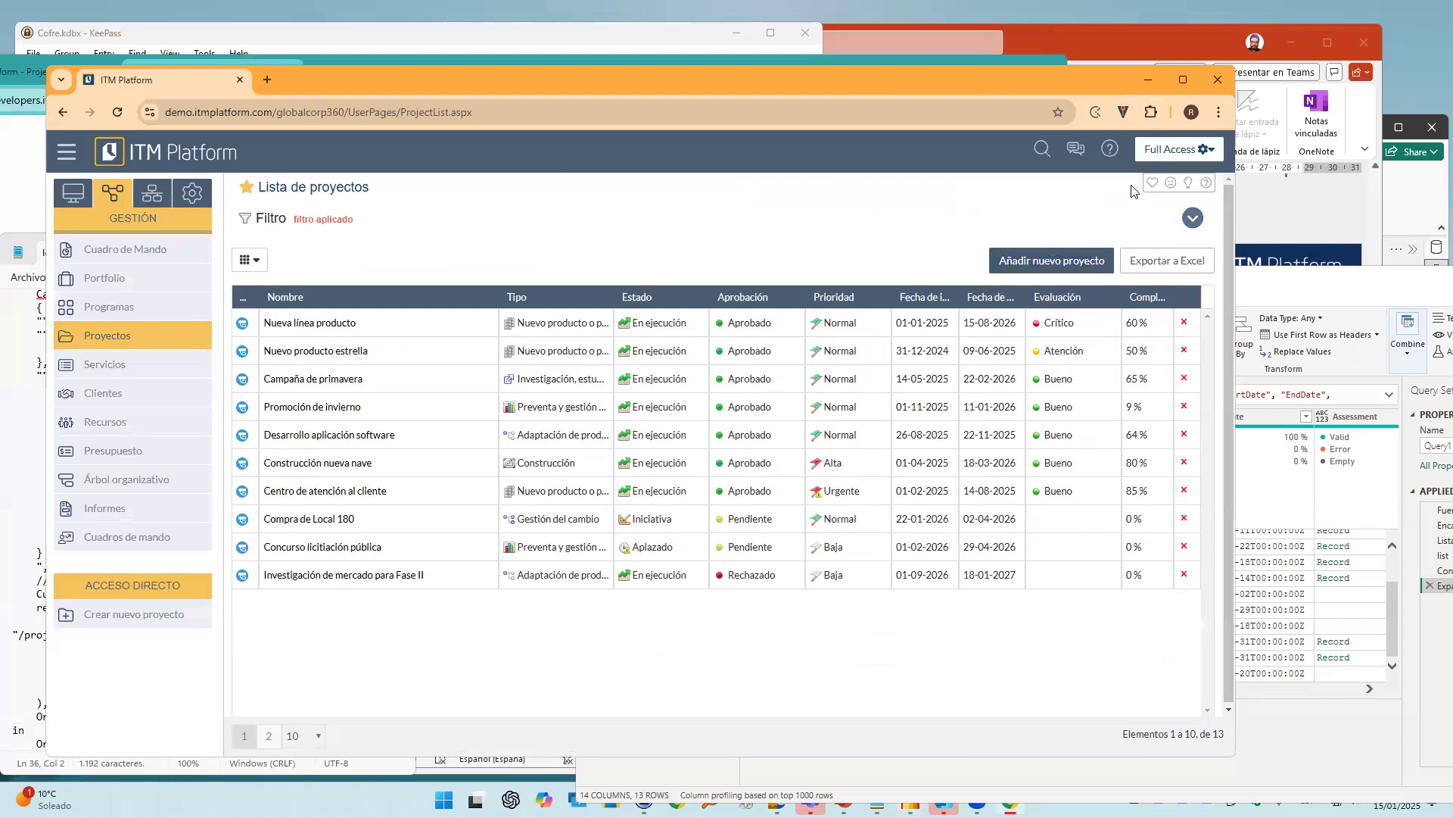
Search the ITM Platform help center for "power bi" and open the article Plantillas de Power BI para ITM Platform
left_click(1119, 155)
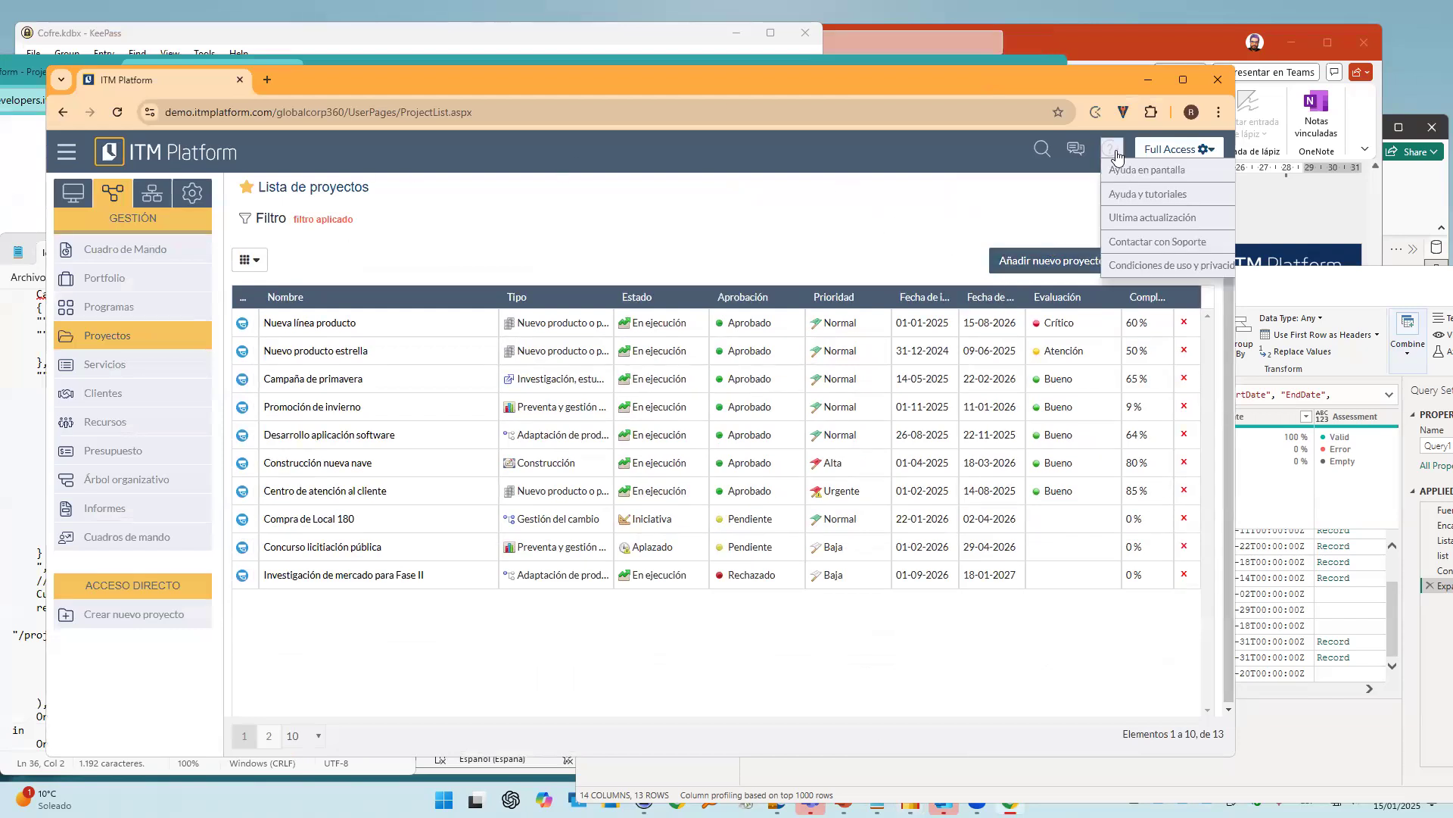
left_click(1152, 194)
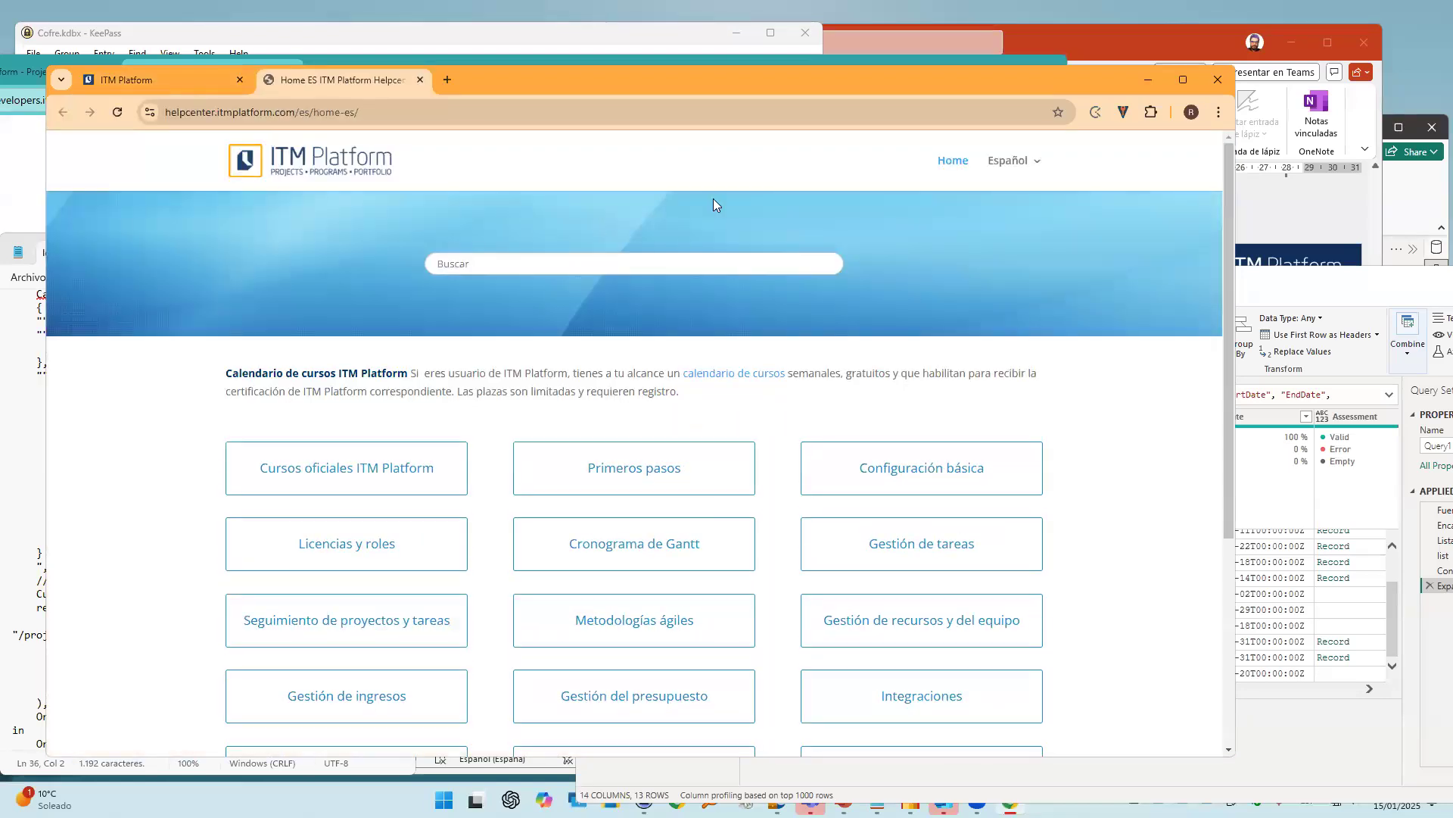
left_click(691, 271)
type("power bi")
key("Return")
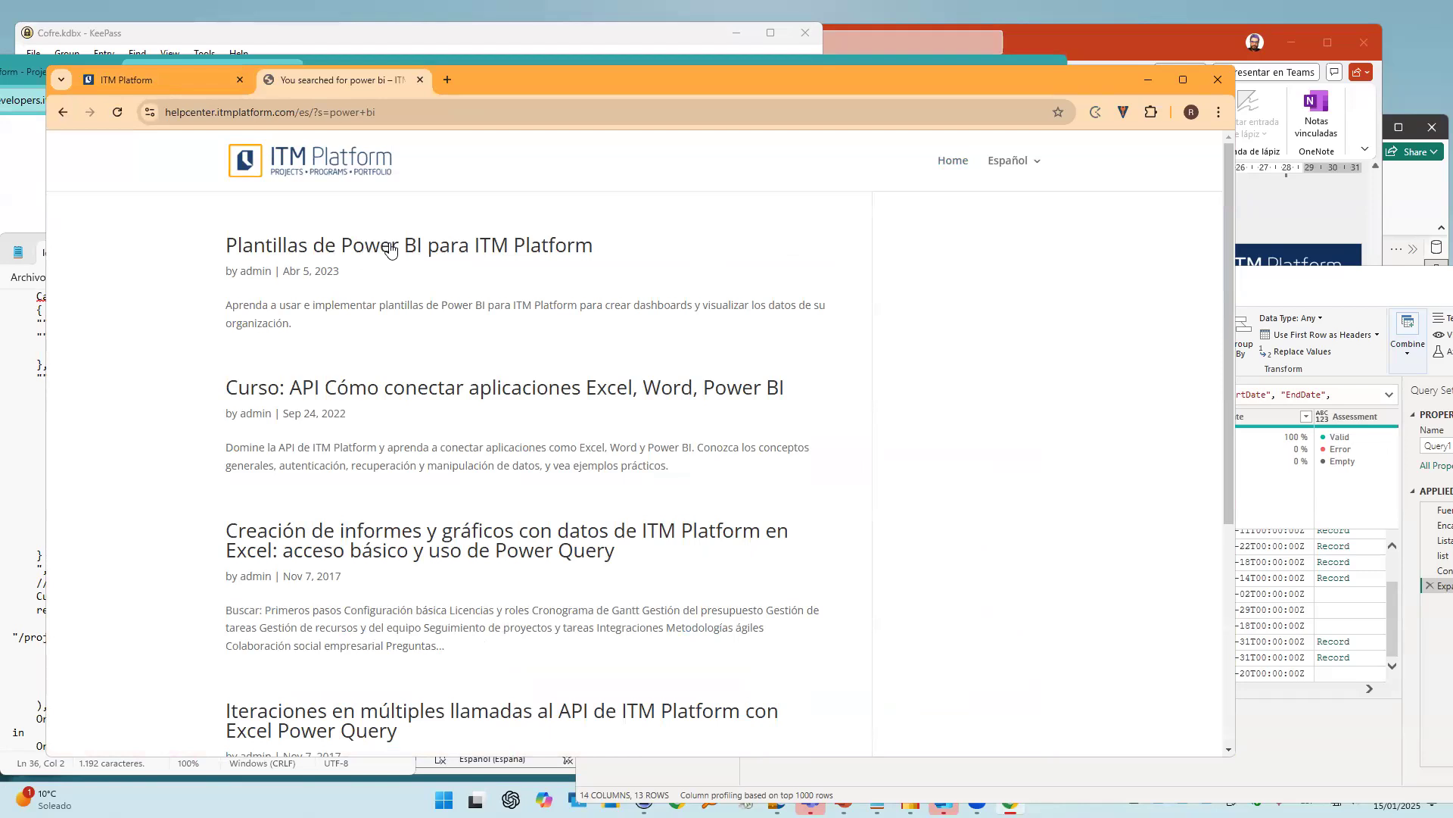
left_click(366, 252)
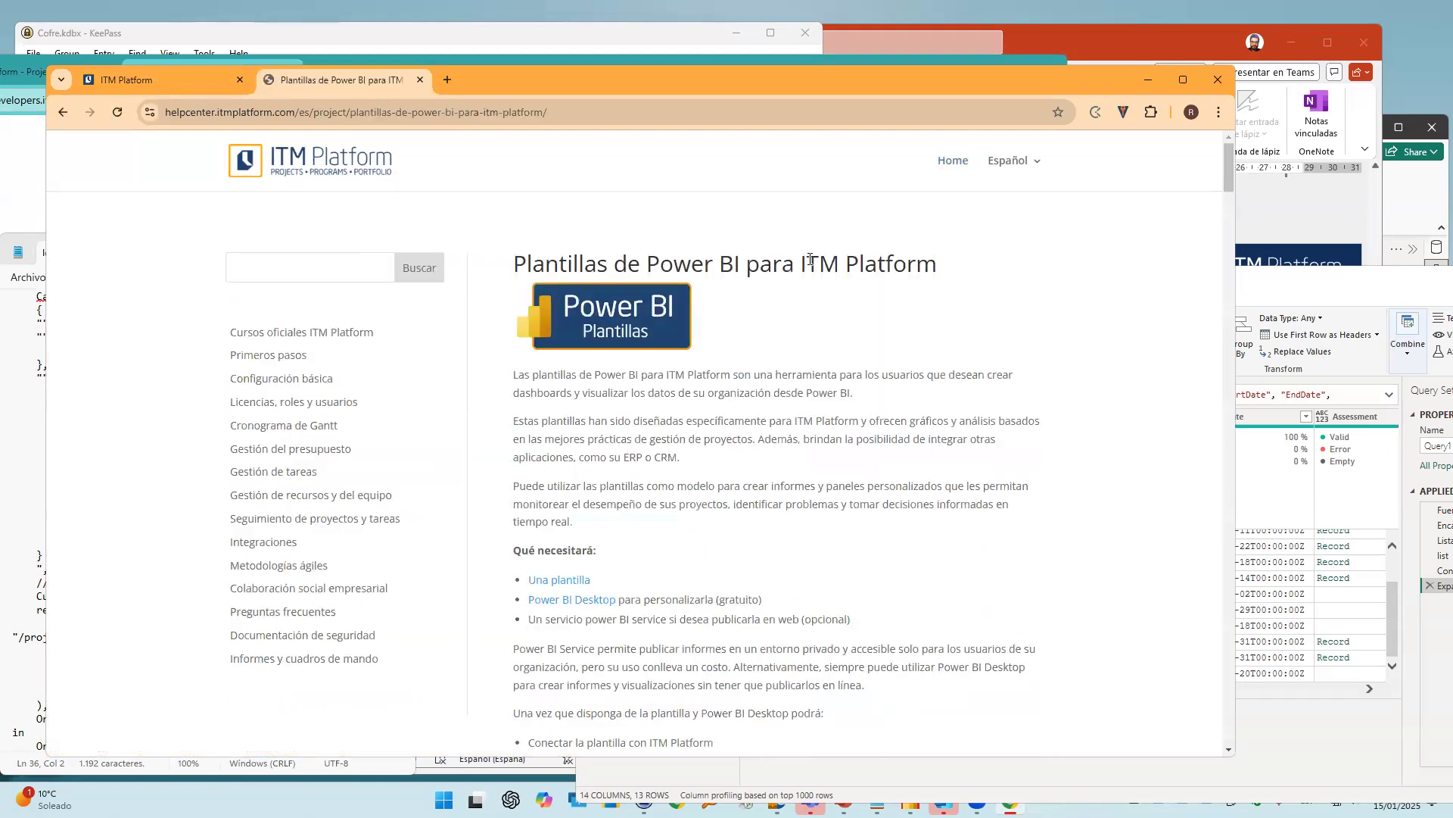
Review the article's requirements and its instructions for finding the instance, generating the API key and filling in the template parameters
scroll(1078, 348, "down", 2)
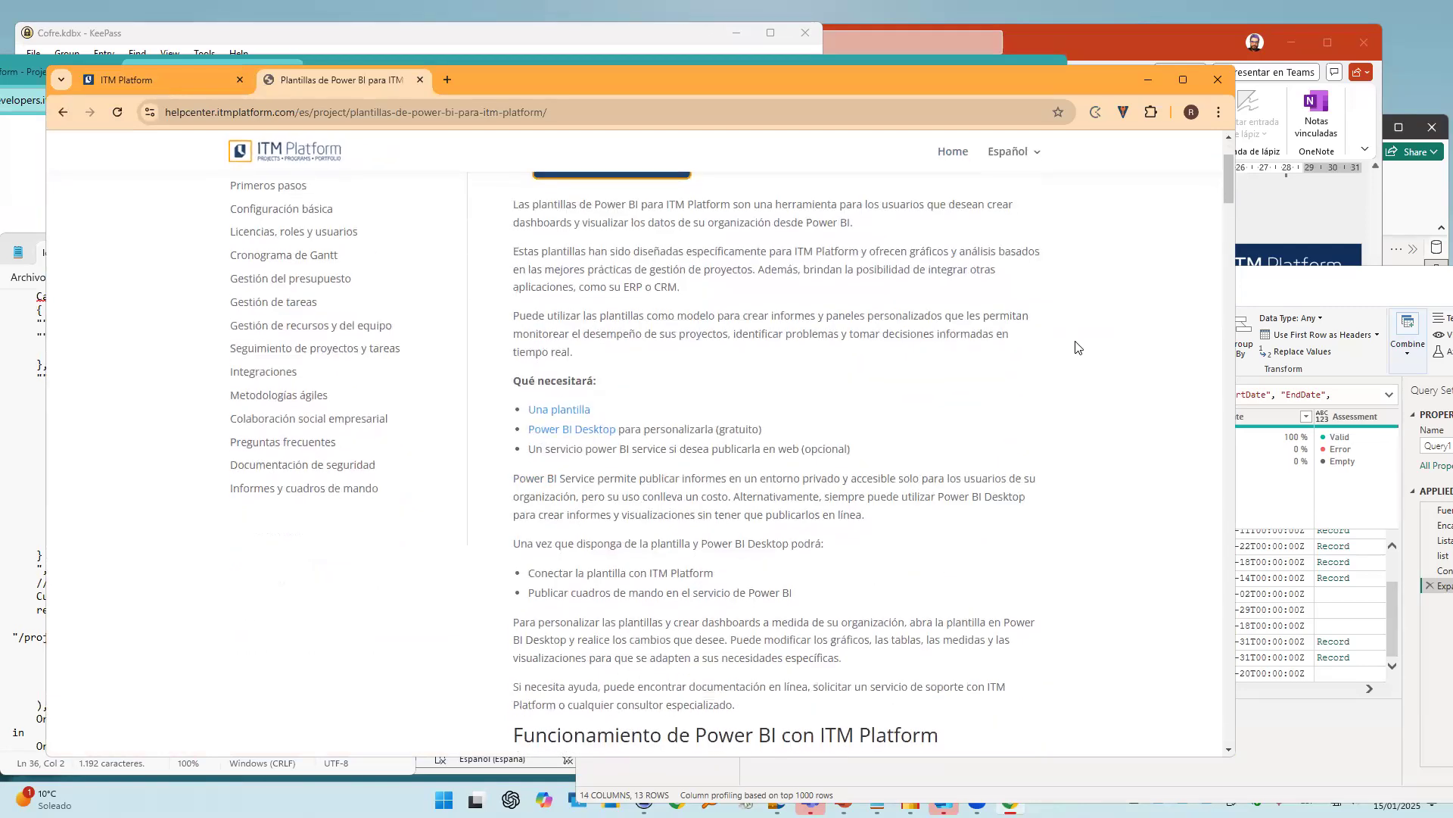
scroll(1078, 347, "down", 2)
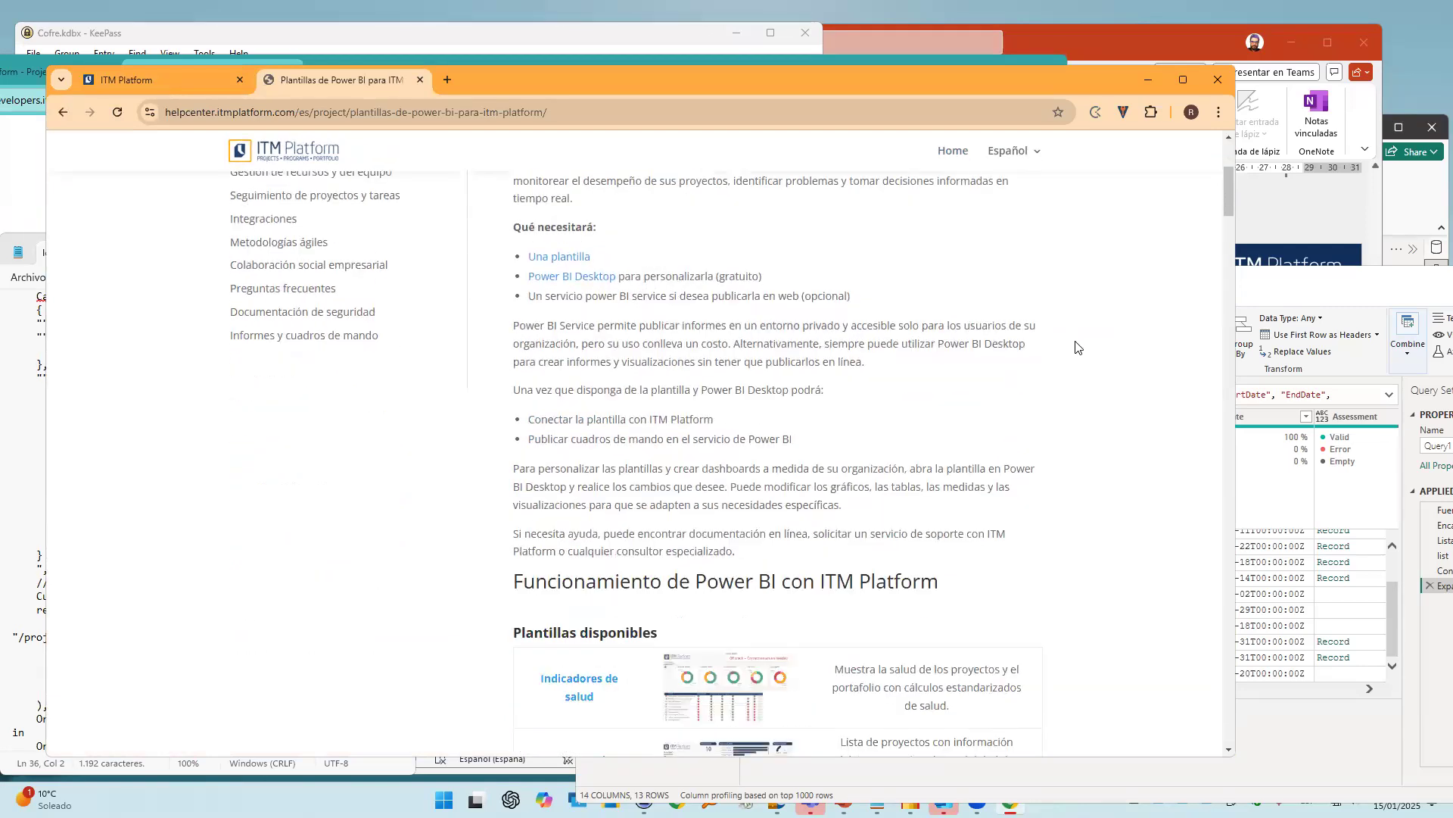
scroll(1057, 335, "up", 2)
scroll(1081, 396, "down", 3)
scroll(1081, 396, "down", 15)
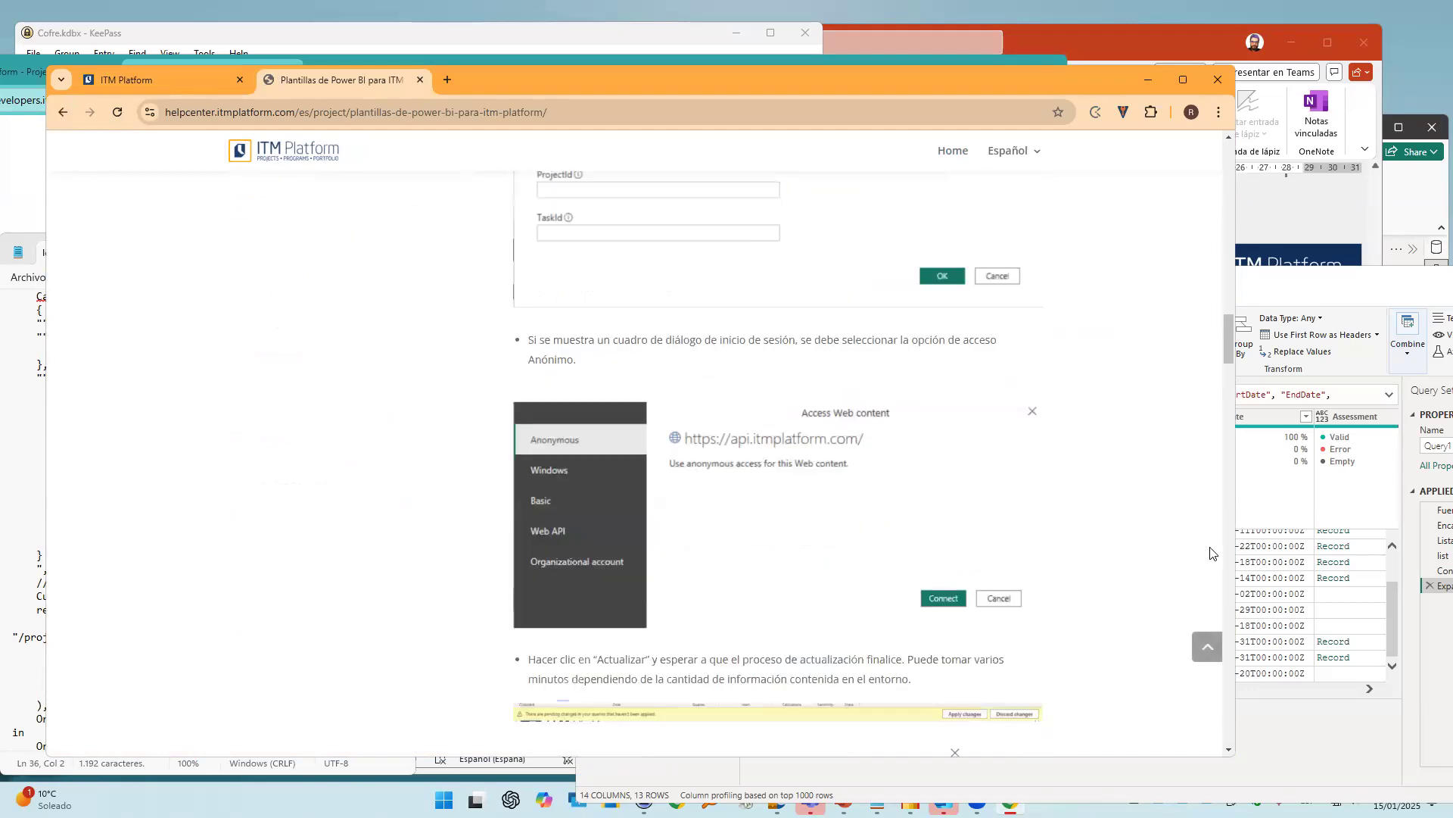
left_click_drag(1222, 339, 1209, 299)
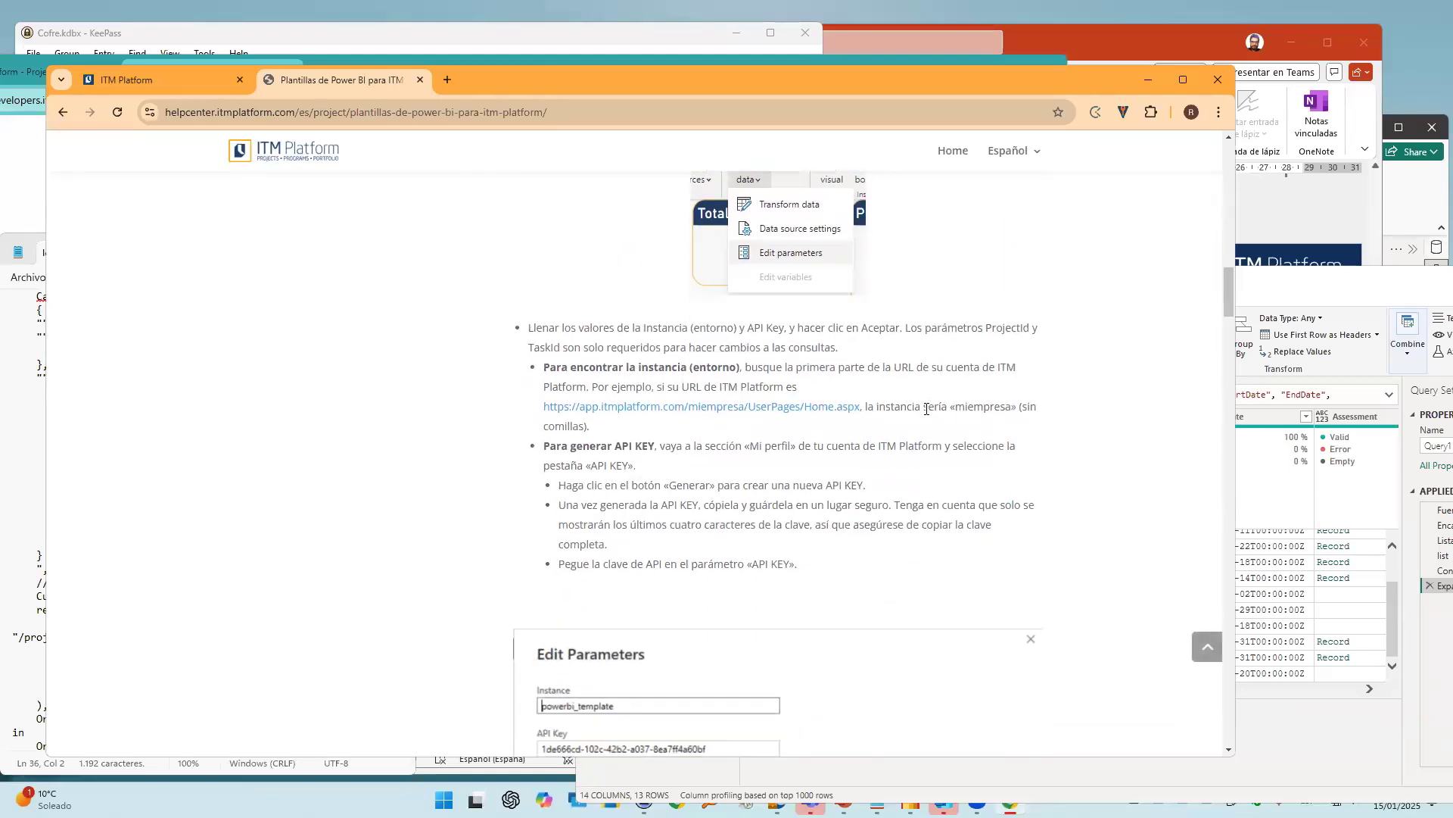
left_click_drag(545, 446, 706, 447)
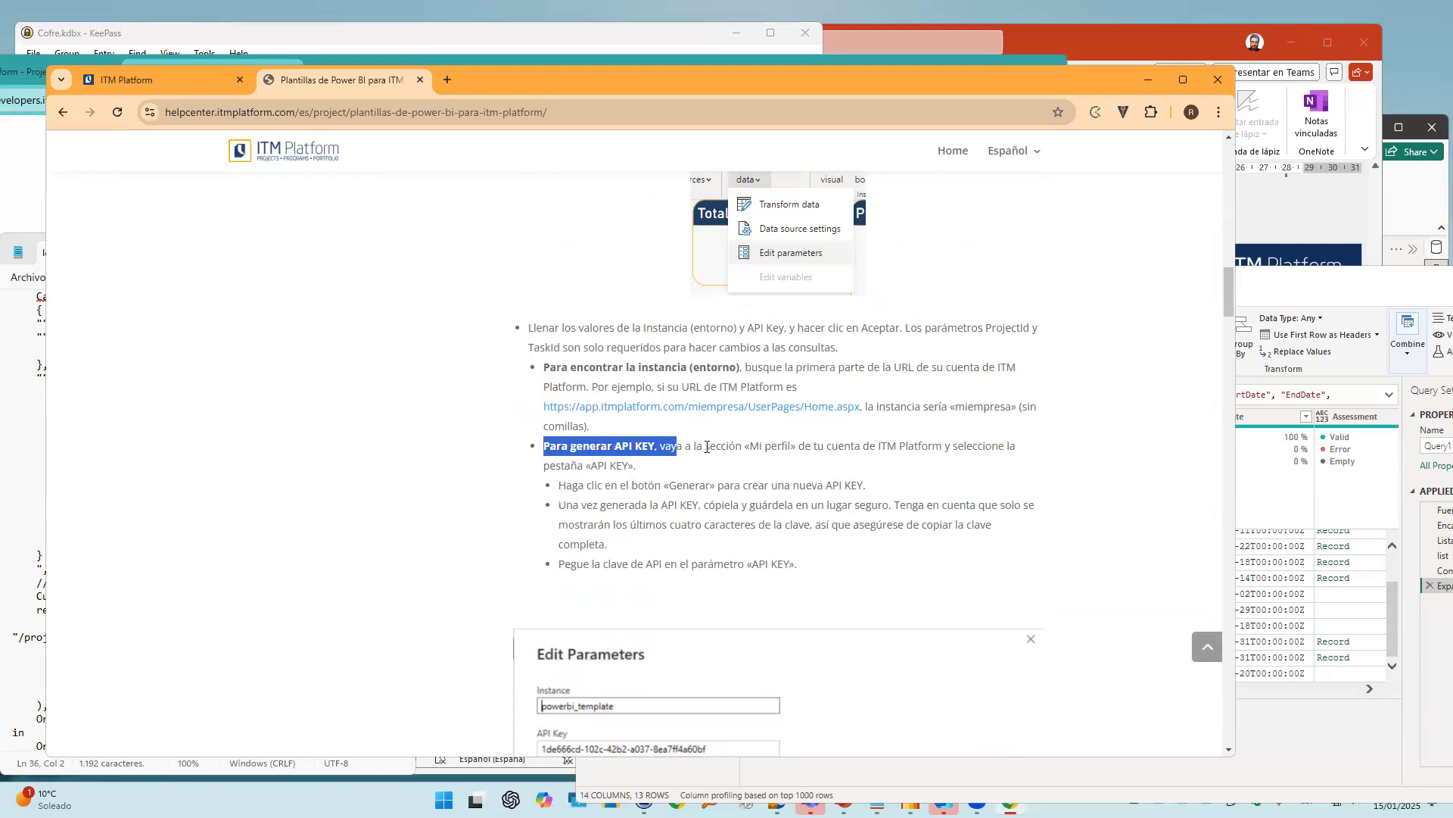
left_click(675, 473)
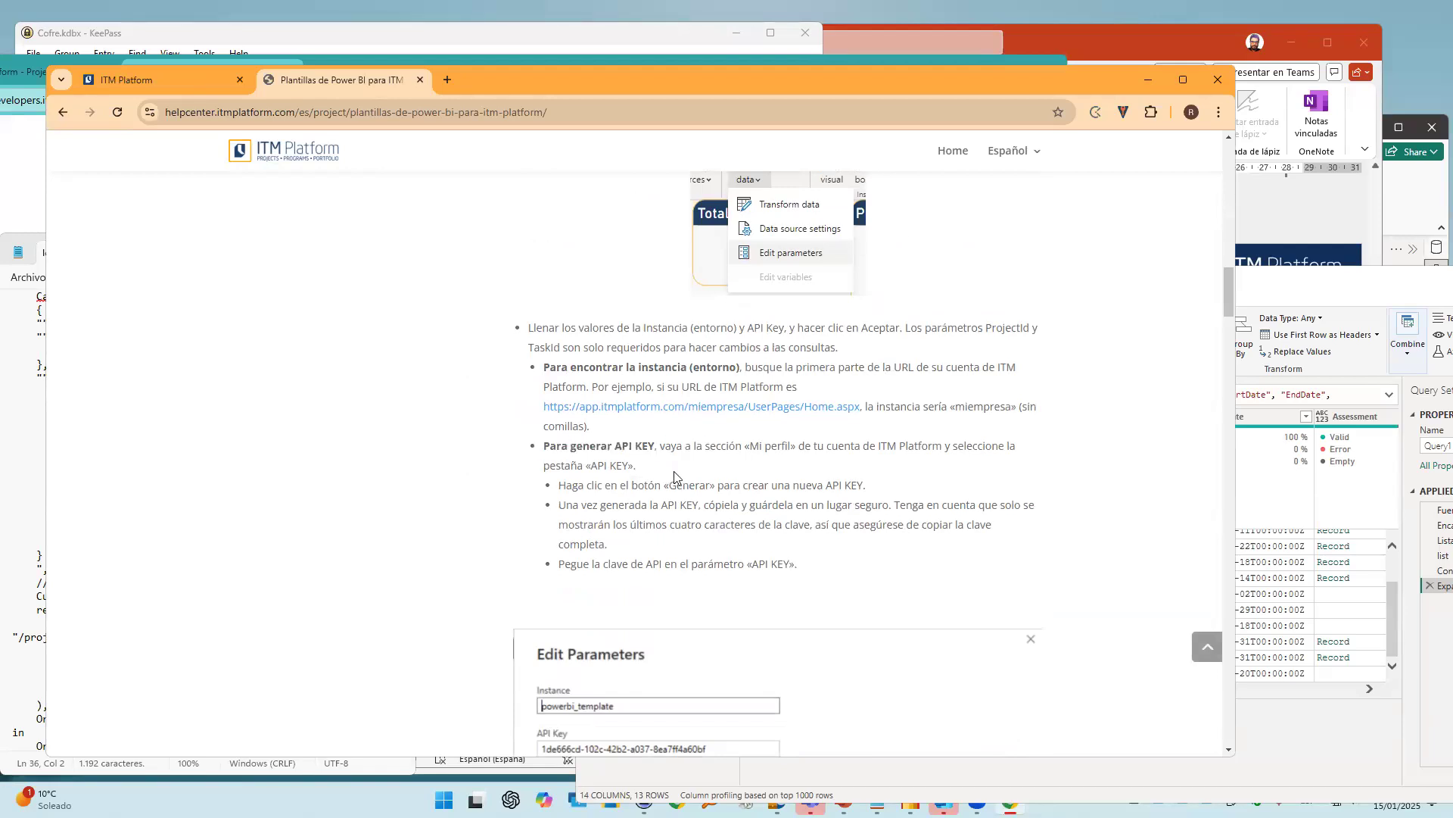
scroll(666, 534, "down", 2)
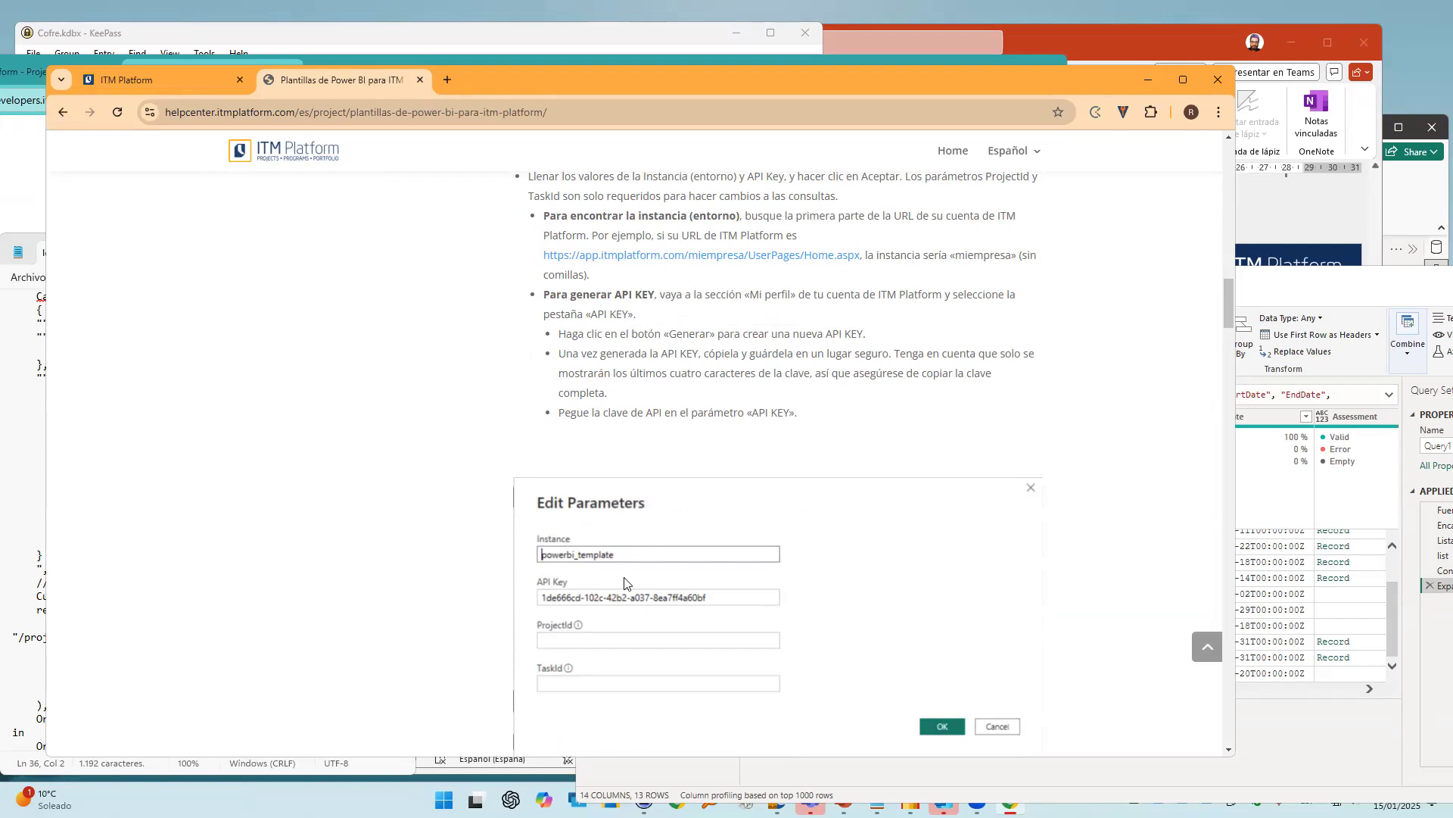
Examine the article's table of available templates and highlight the Plantilla completa entry
scroll(748, 533, "up", 10)
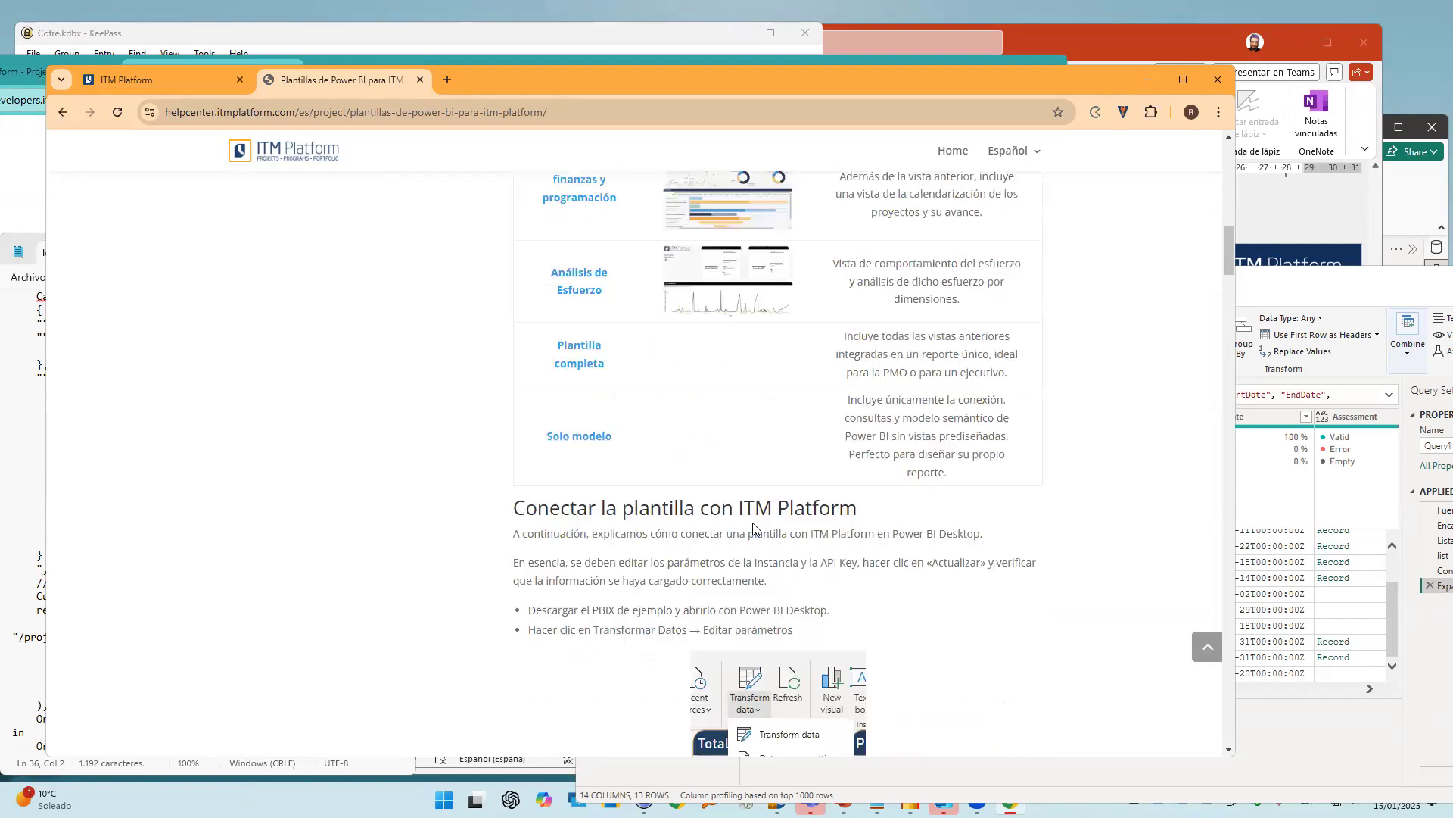
scroll(748, 533, "up", 2)
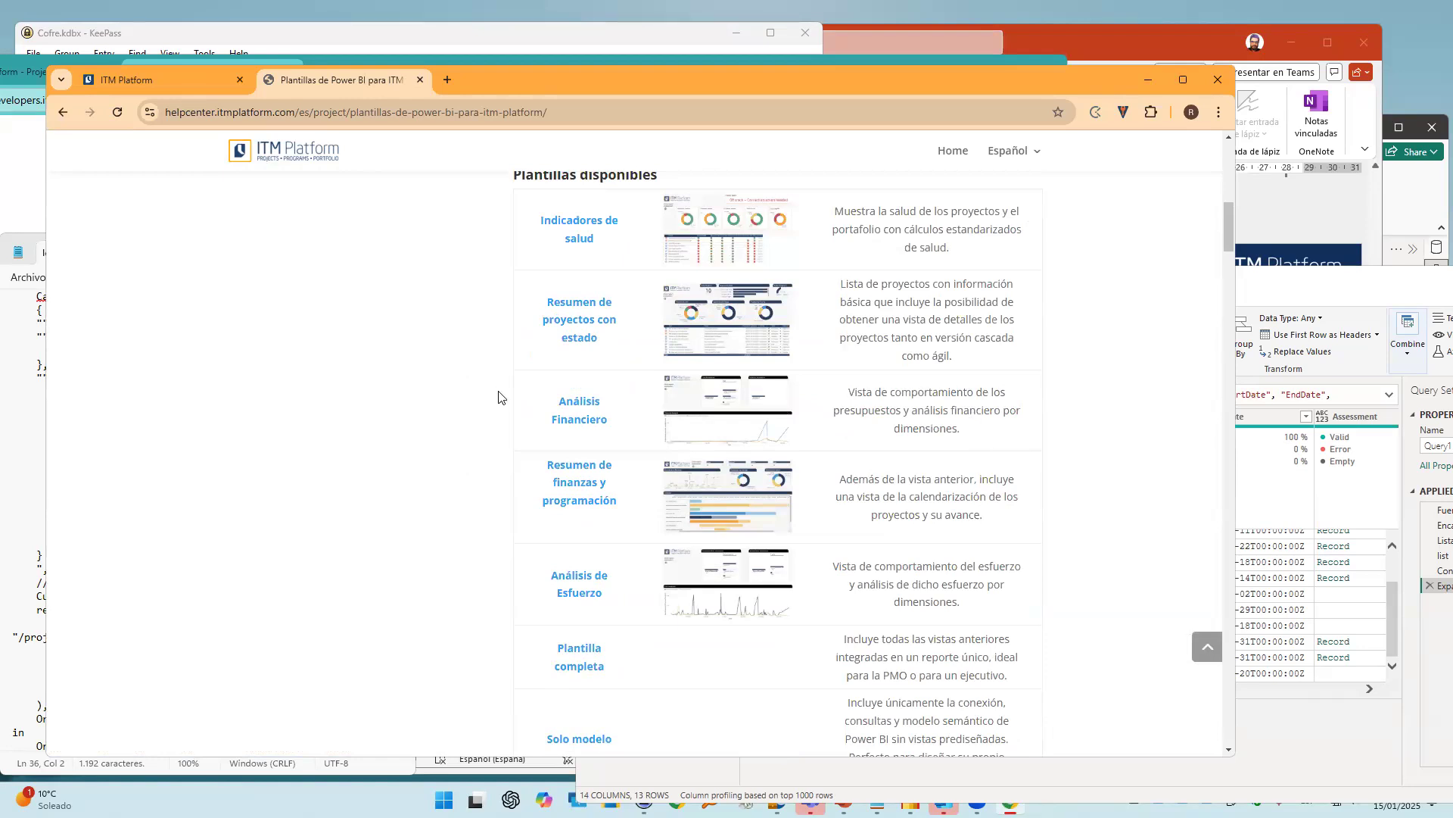
scroll(640, 693, "down", 1)
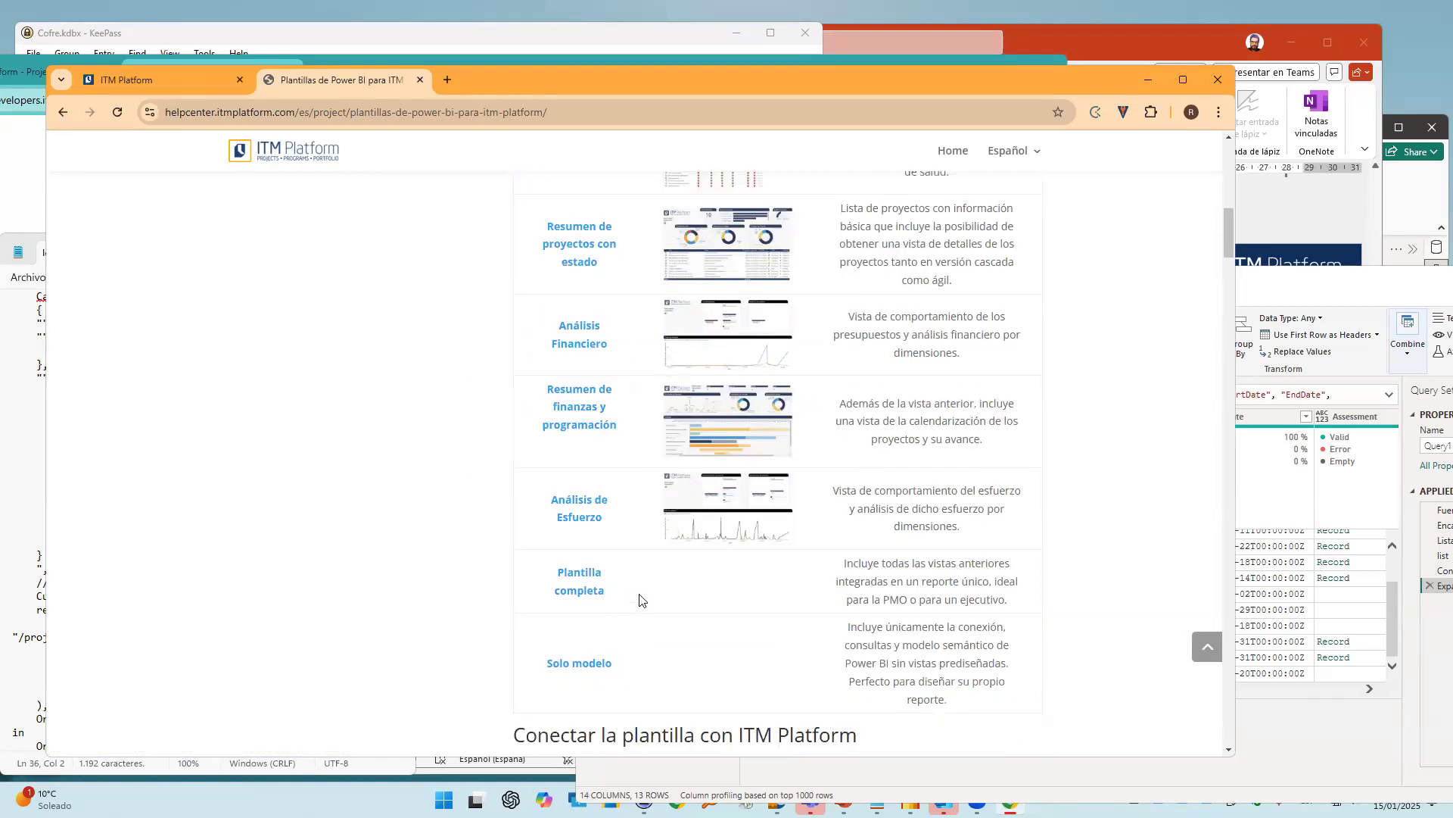
triple_click(578, 585)
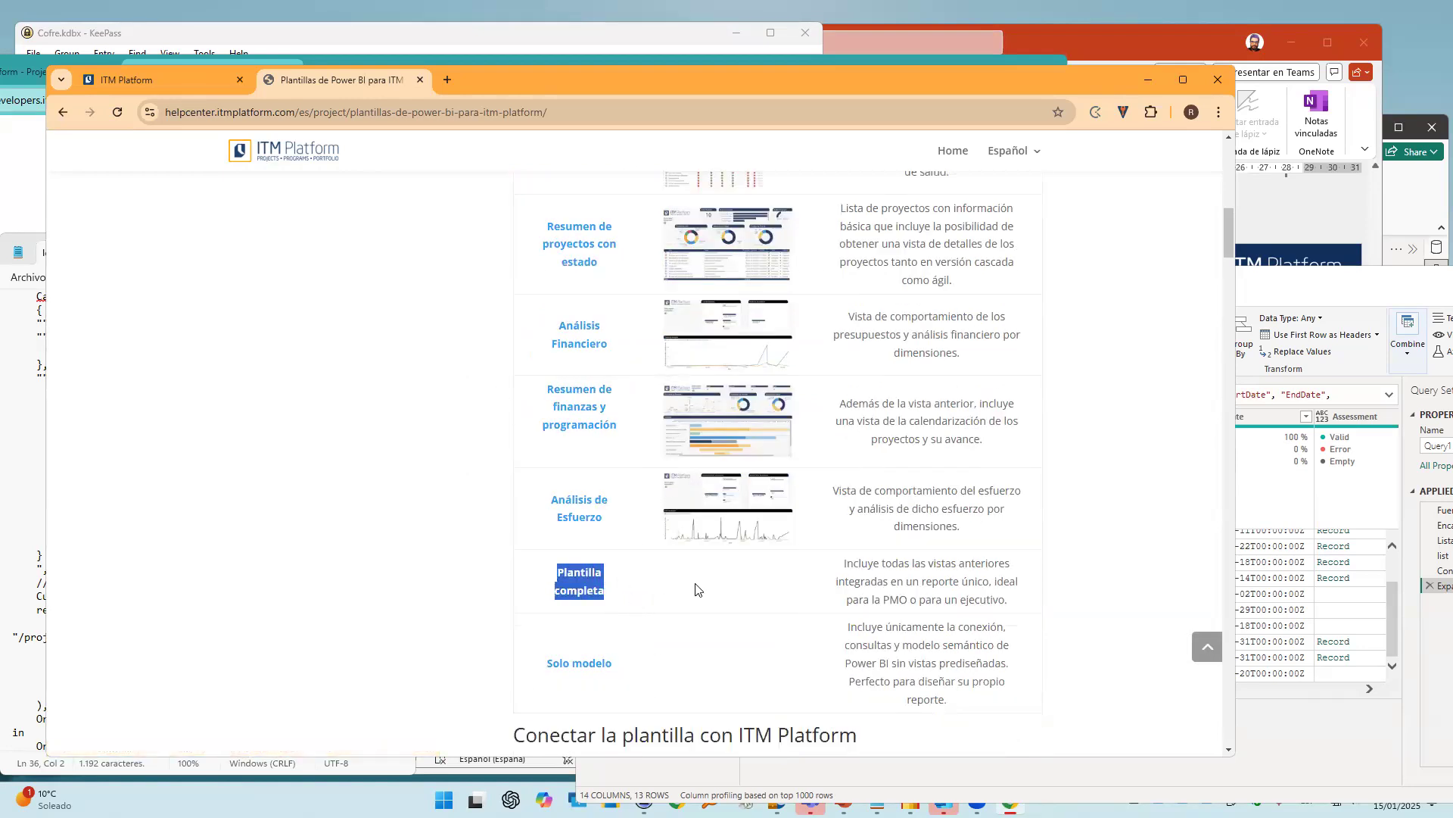
Review the remaining entries in the available templates table and the article's instructions for connecting a template to ITM Platform
left_click(998, 596)
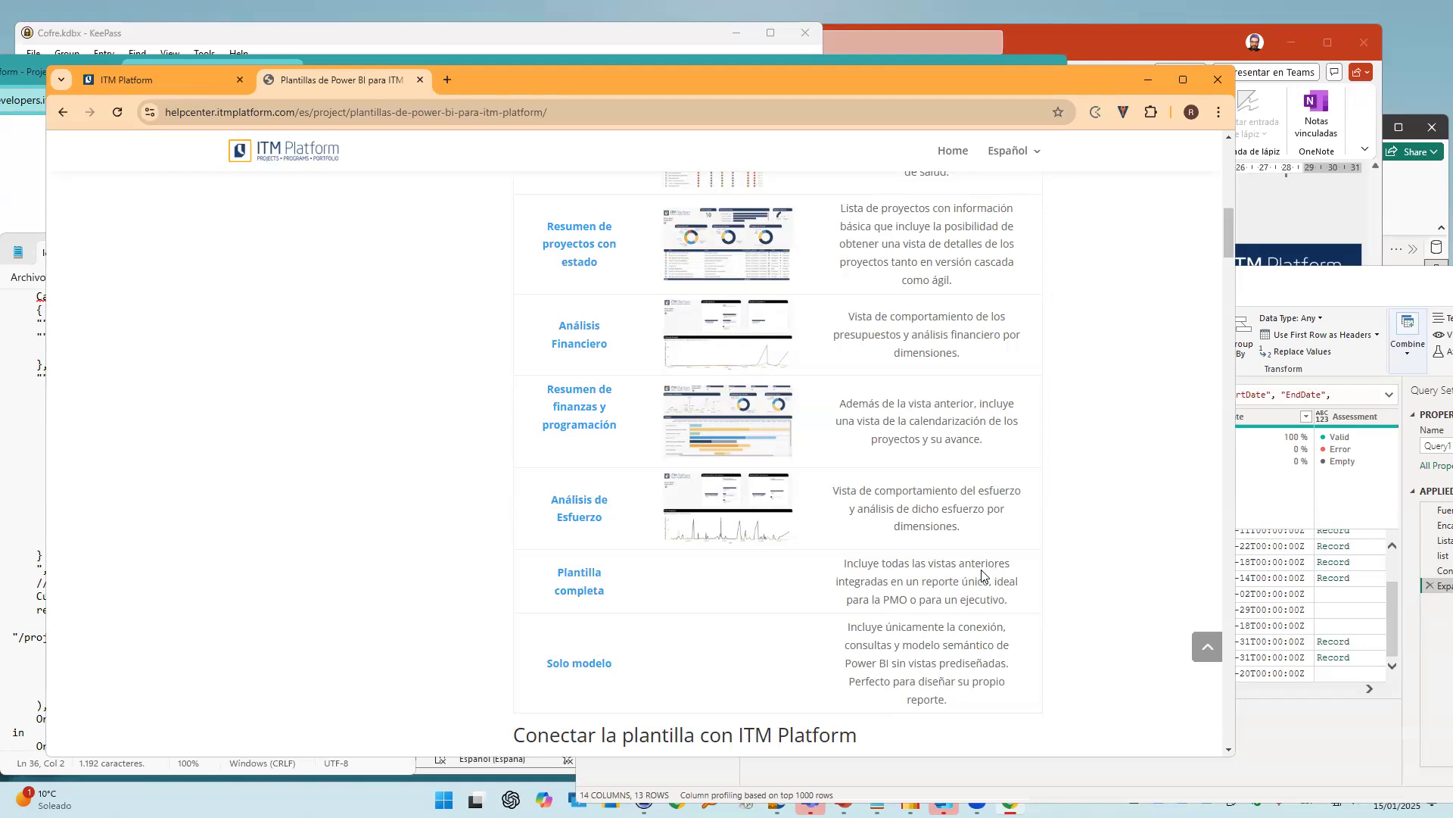
scroll(587, 537, "up", 1)
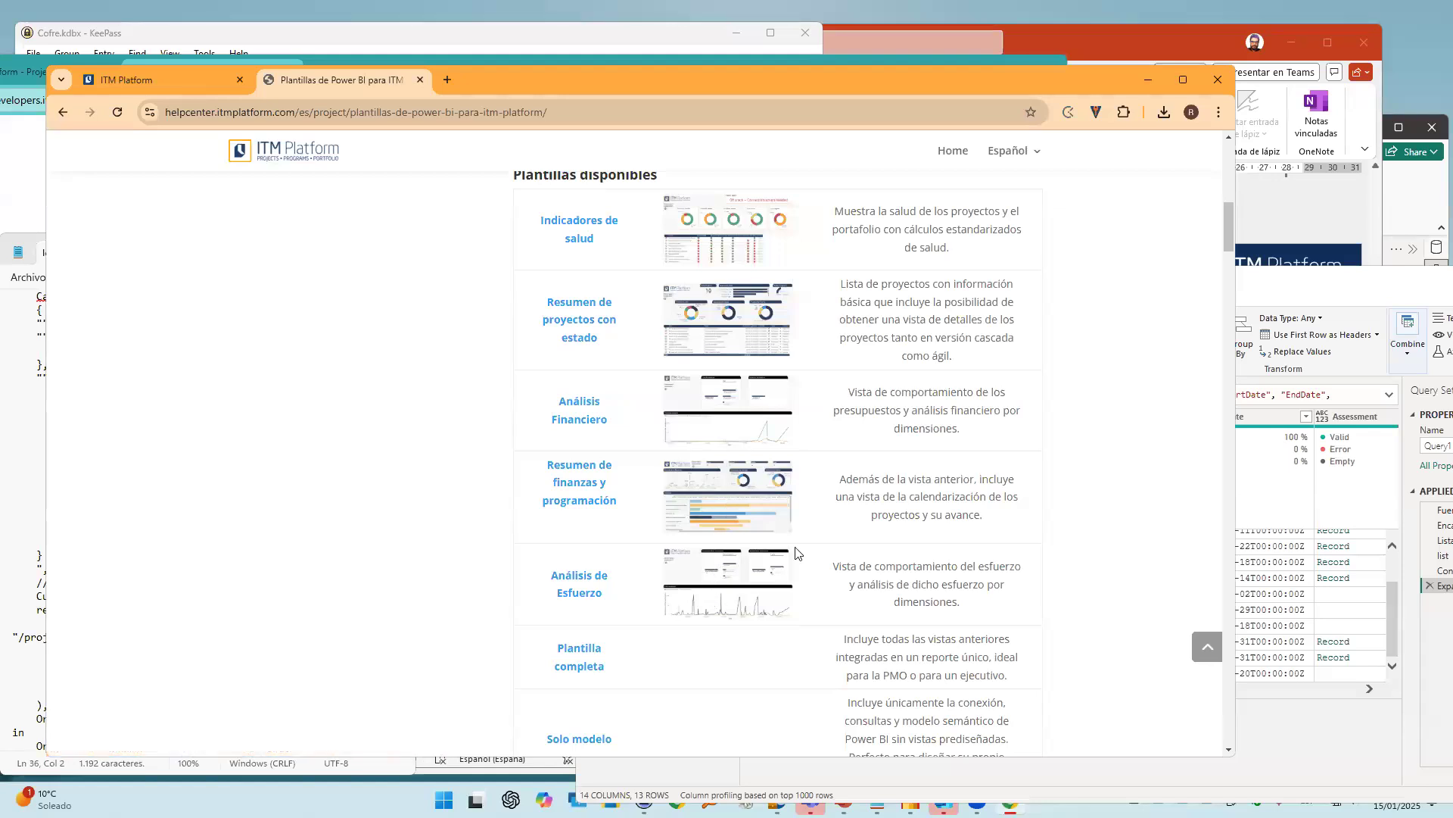
scroll(768, 564, "down", 2)
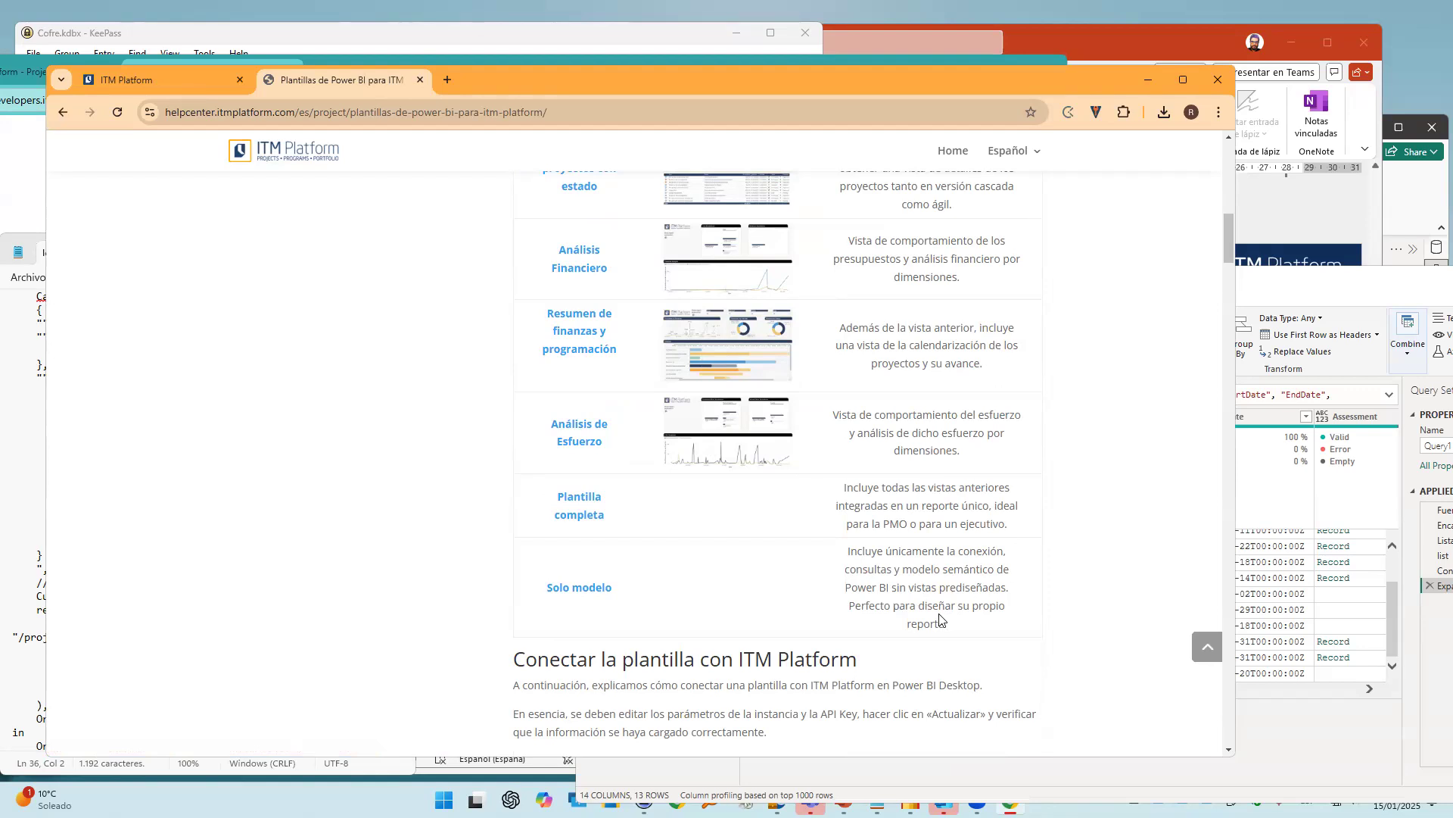
scroll(943, 618, "down", 6)
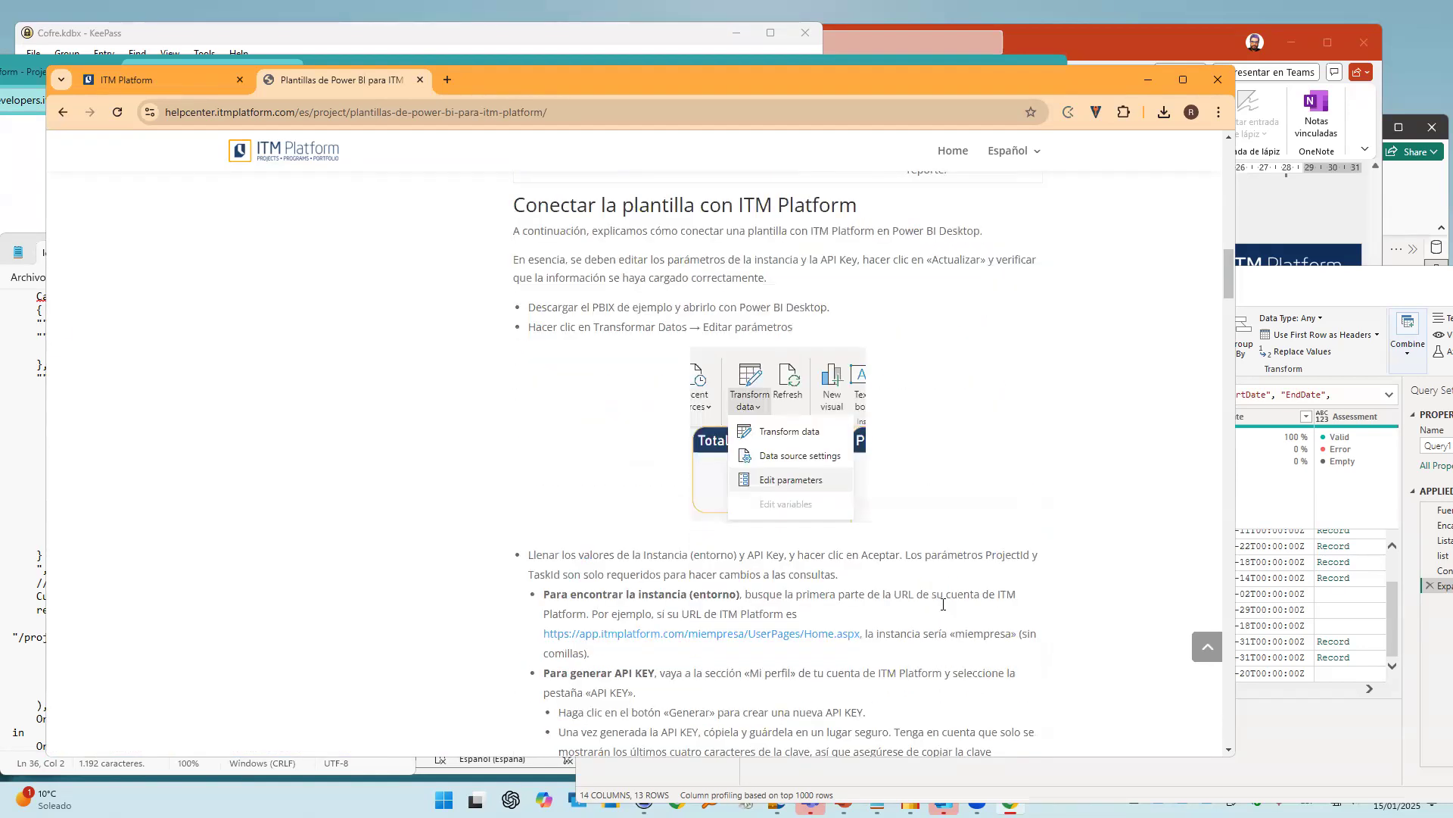
scroll(917, 640, "down", 1)
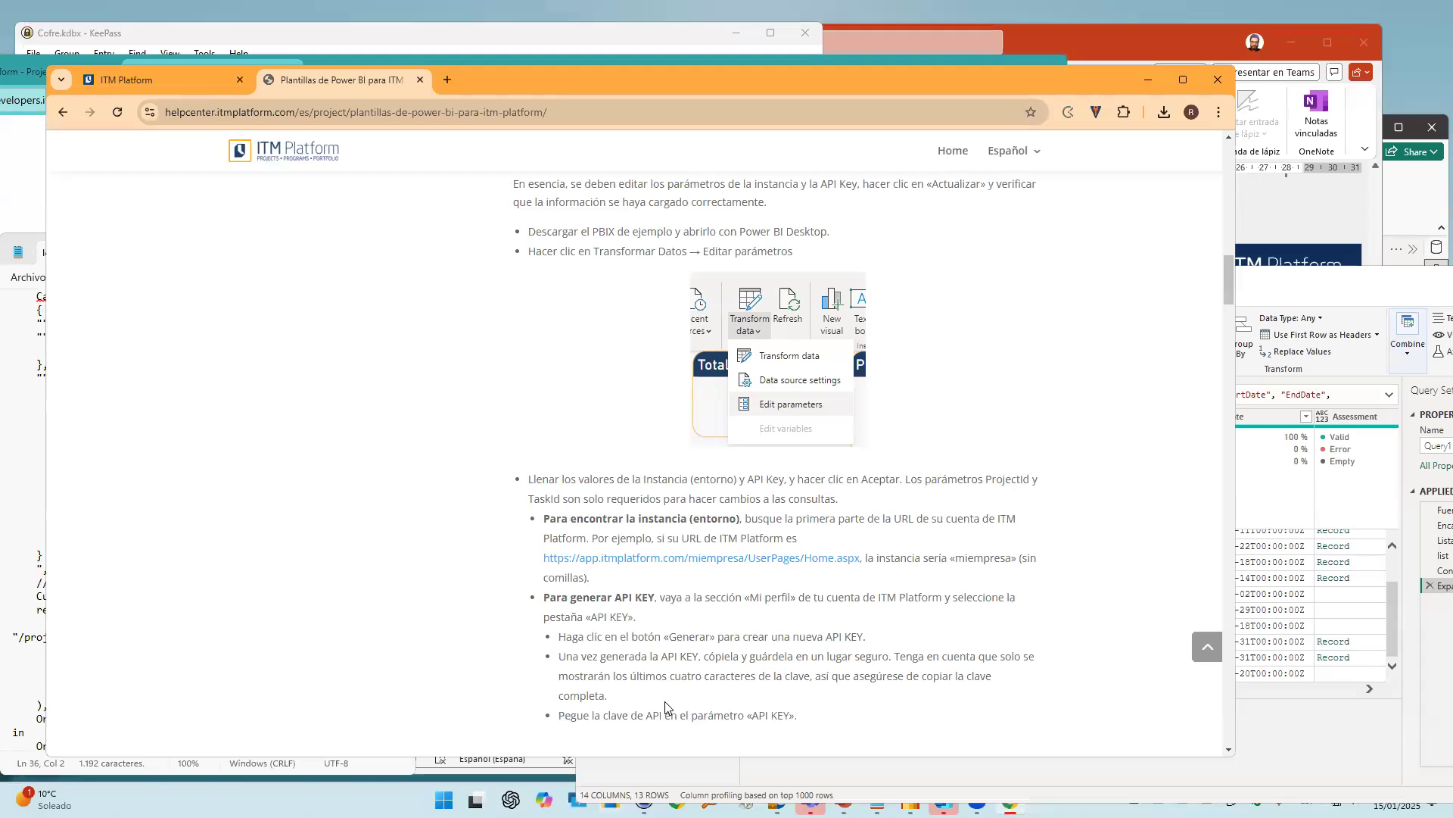
scroll(666, 706, "up", 7)
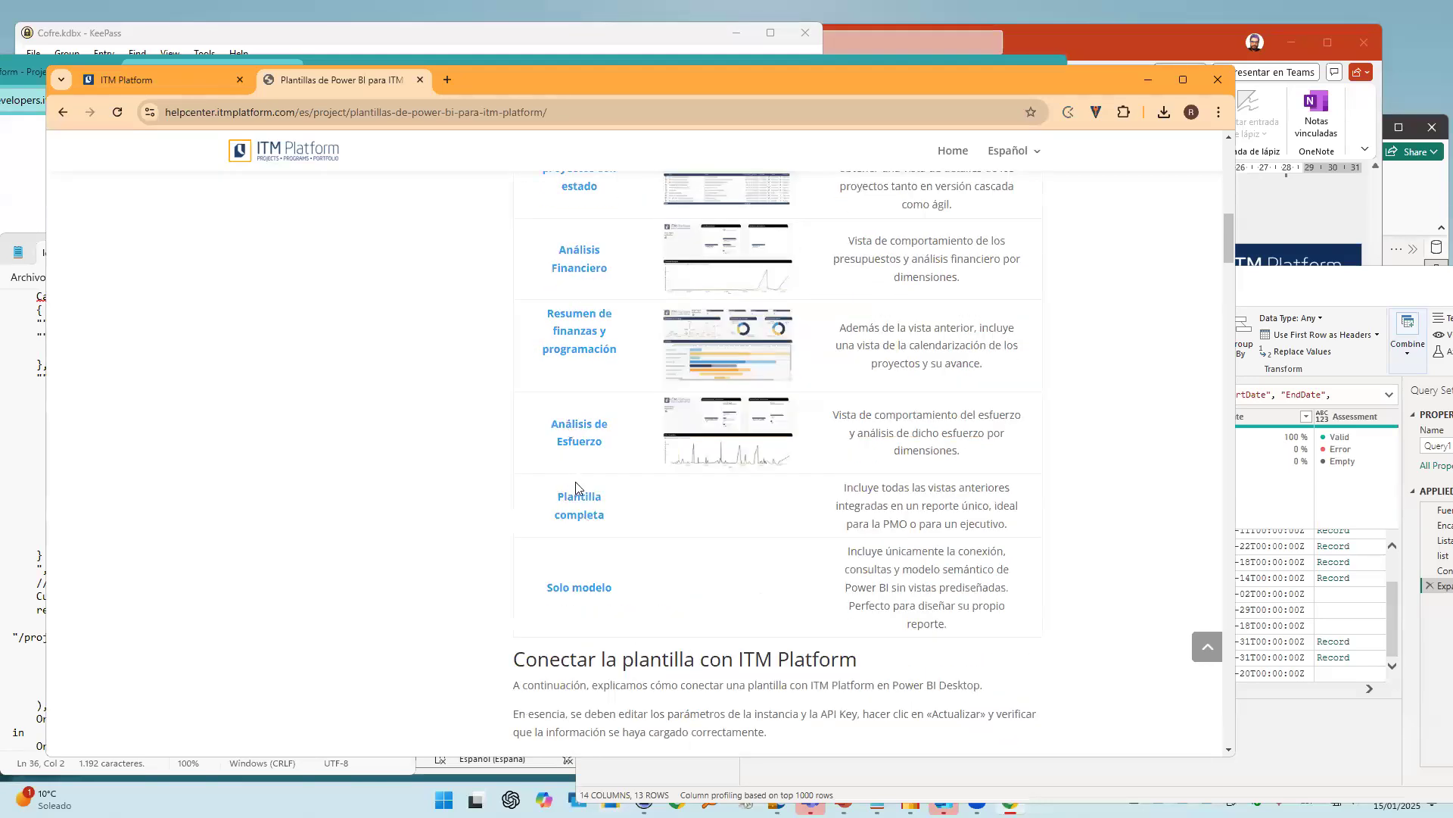
Download the Plantilla completa template and extract ITM-Platform-Full-Reports.zip into its own folder in the downloads folder
left_click(588, 518)
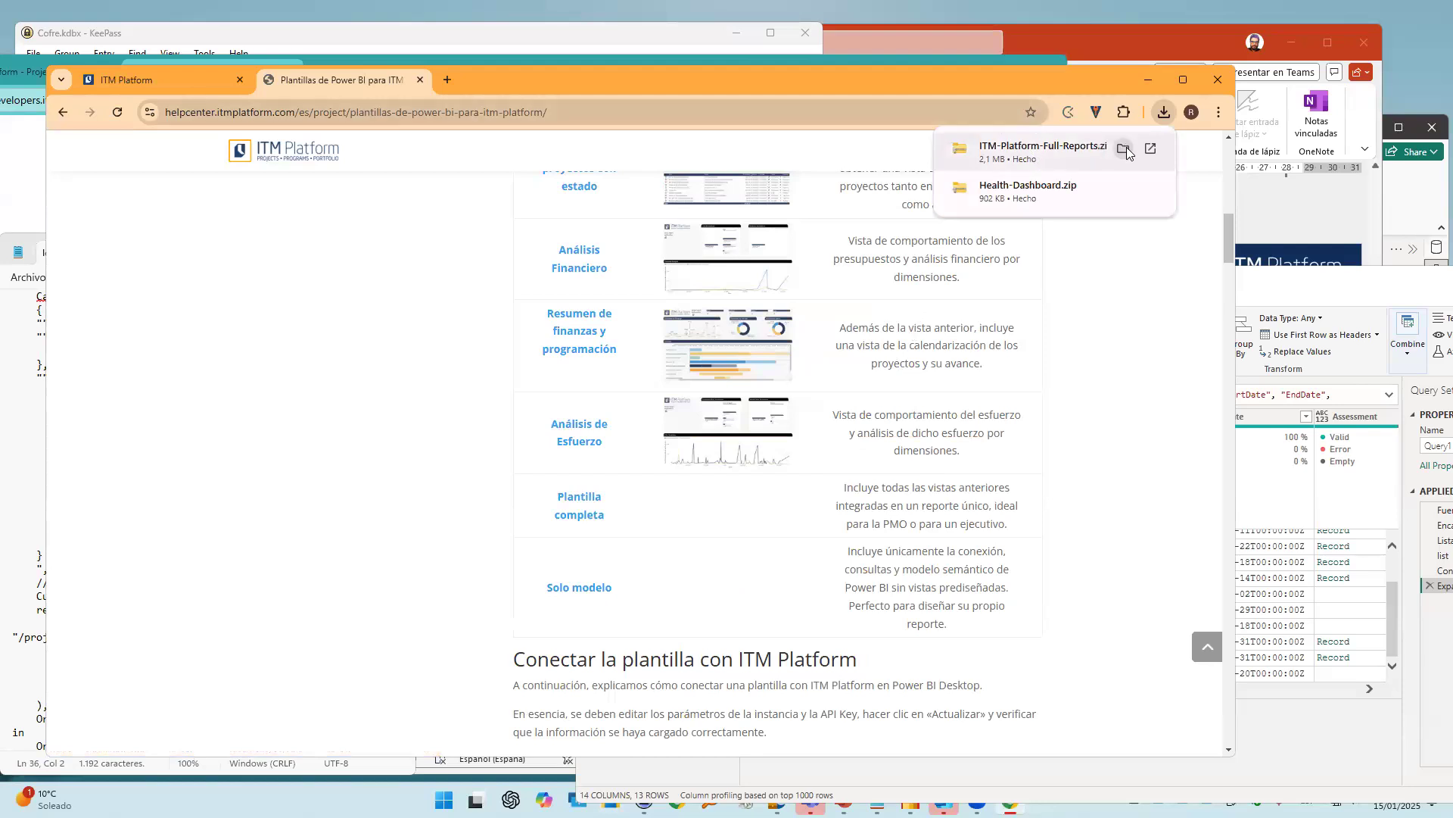
left_click(1124, 150)
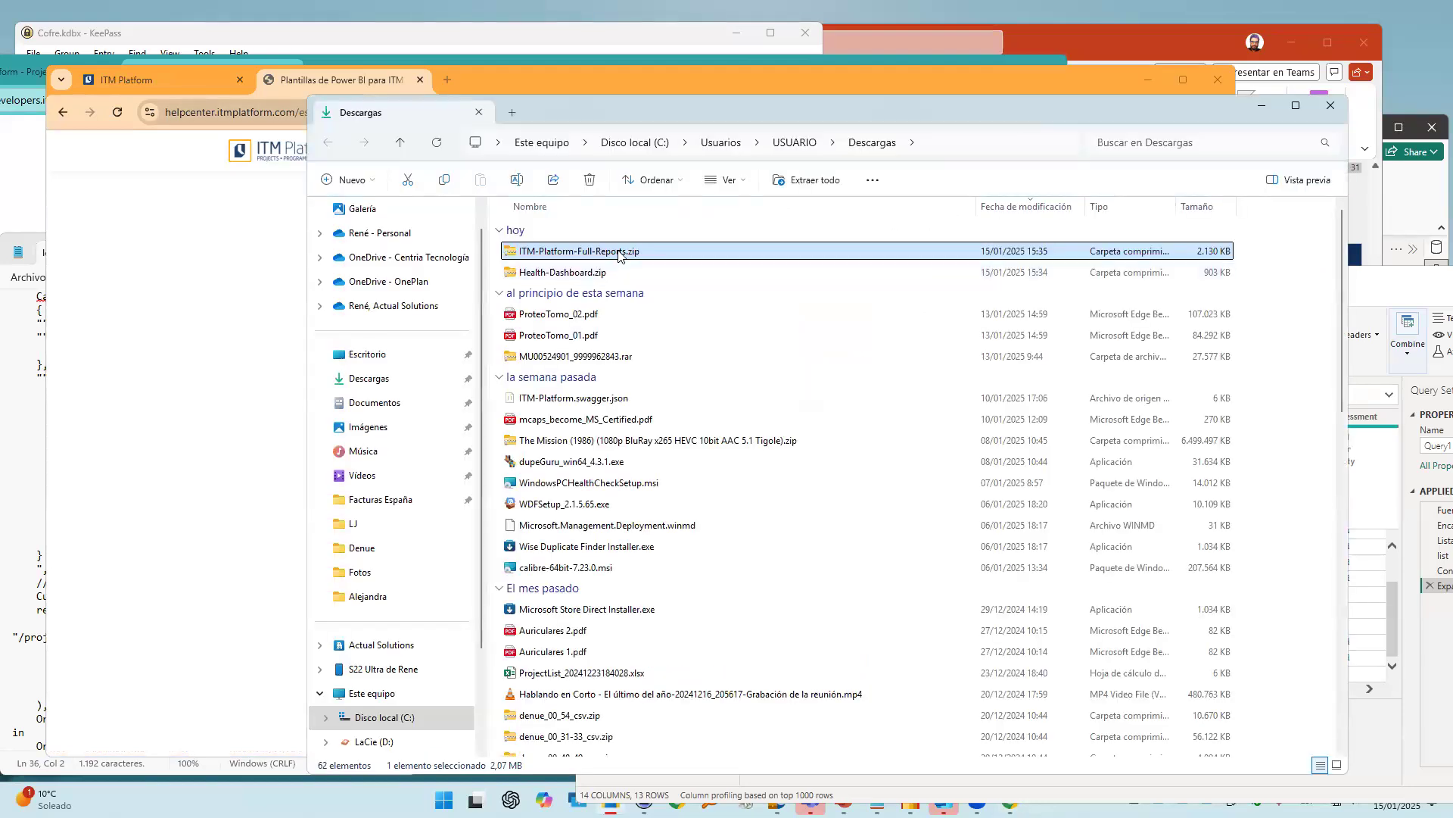
double_click(619, 252)
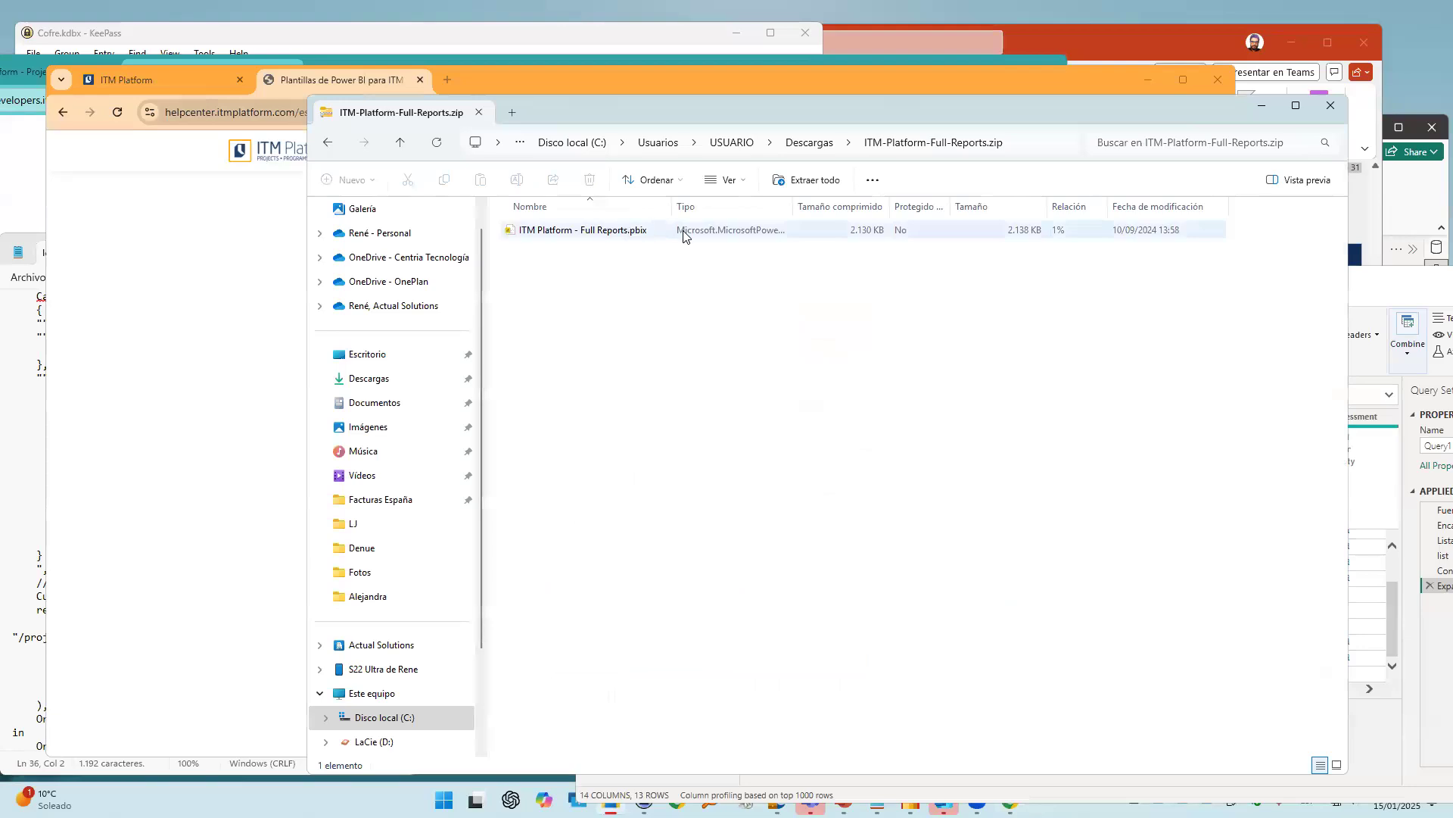
left_click(808, 179)
left_click(852, 545)
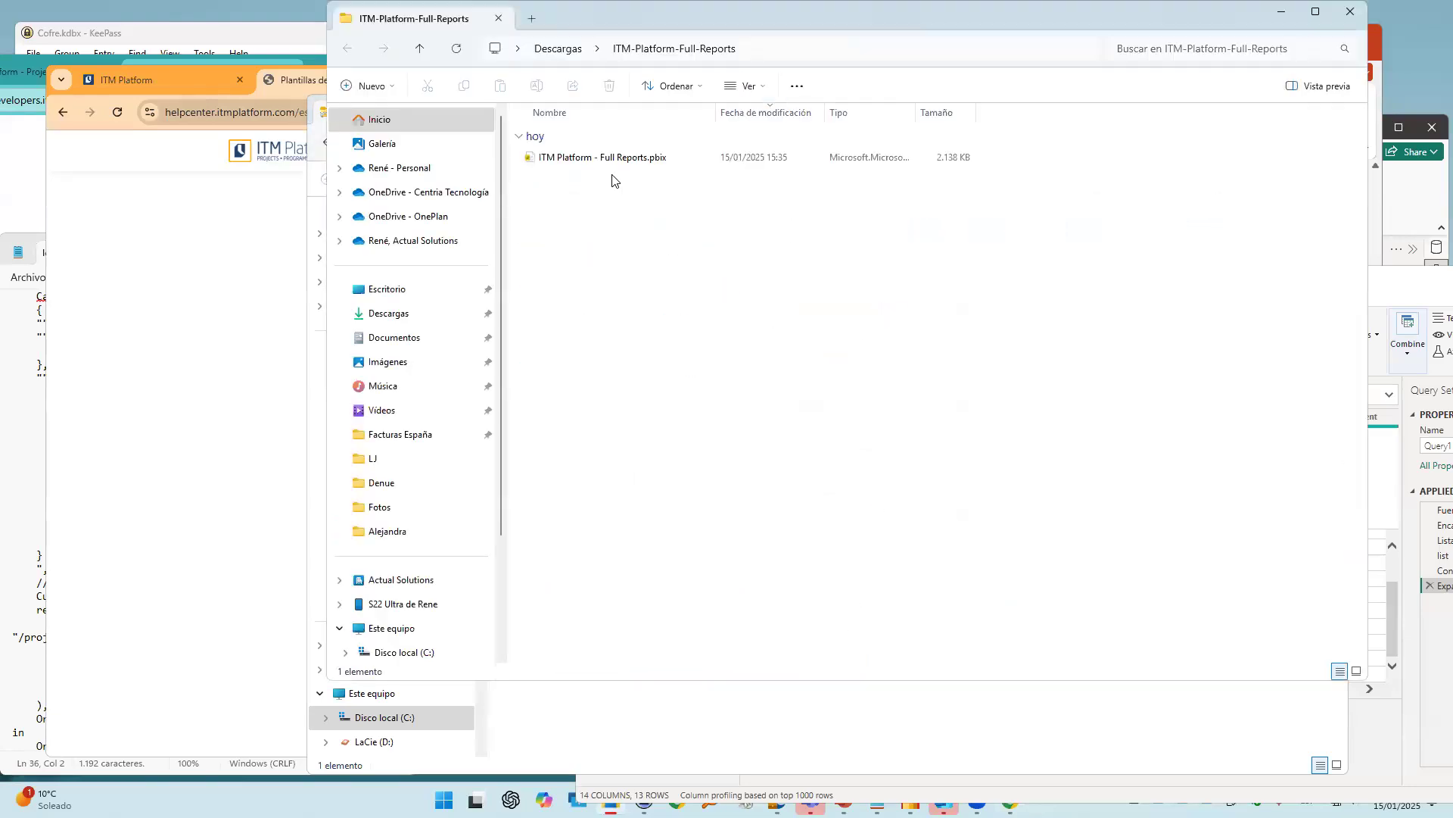
Open the extracted ITM Platform - Full Reports.pbix file and bring up its parameters for editing
left_click(633, 158)
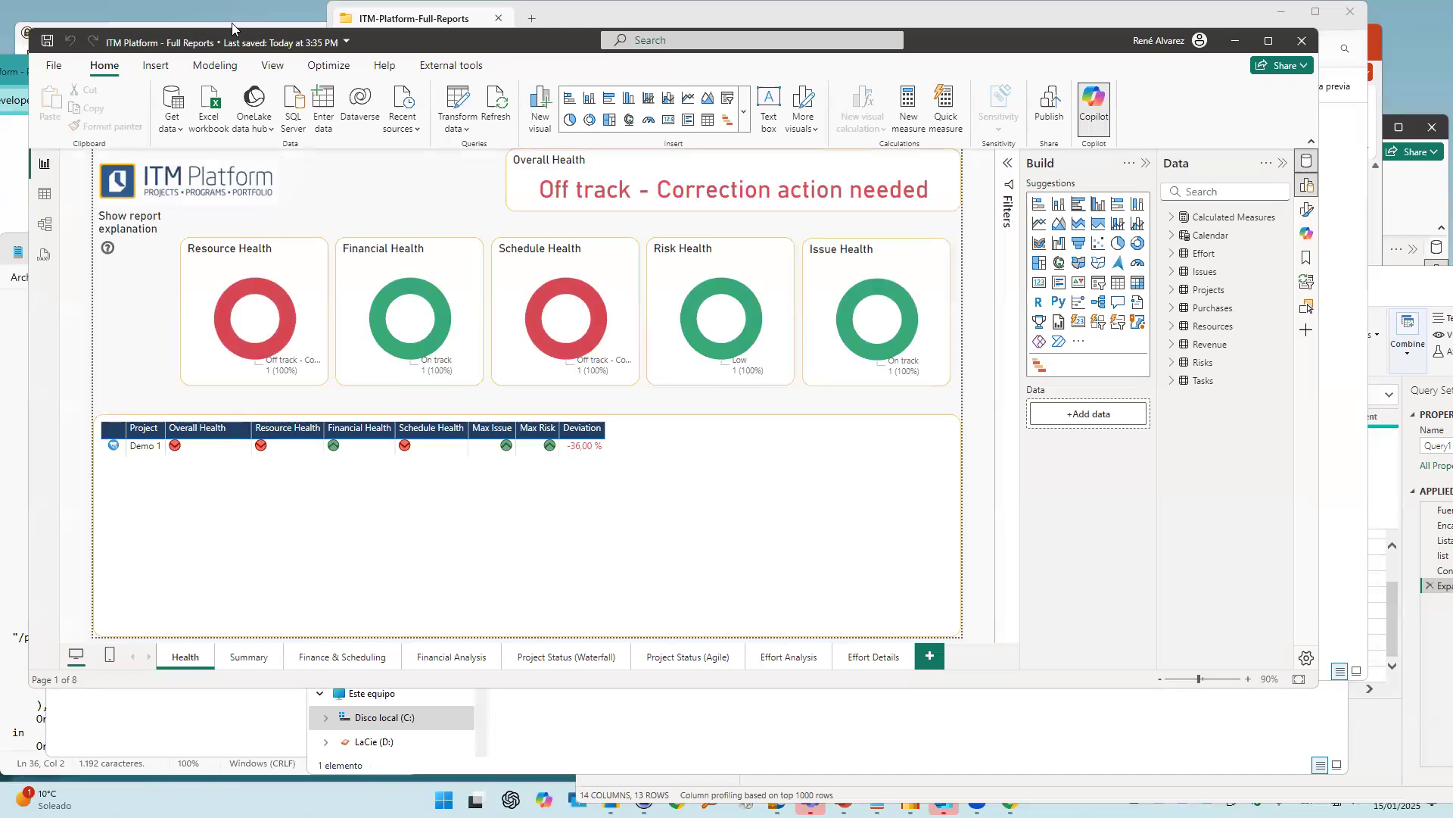
left_click_drag(231, 28, 223, 103)
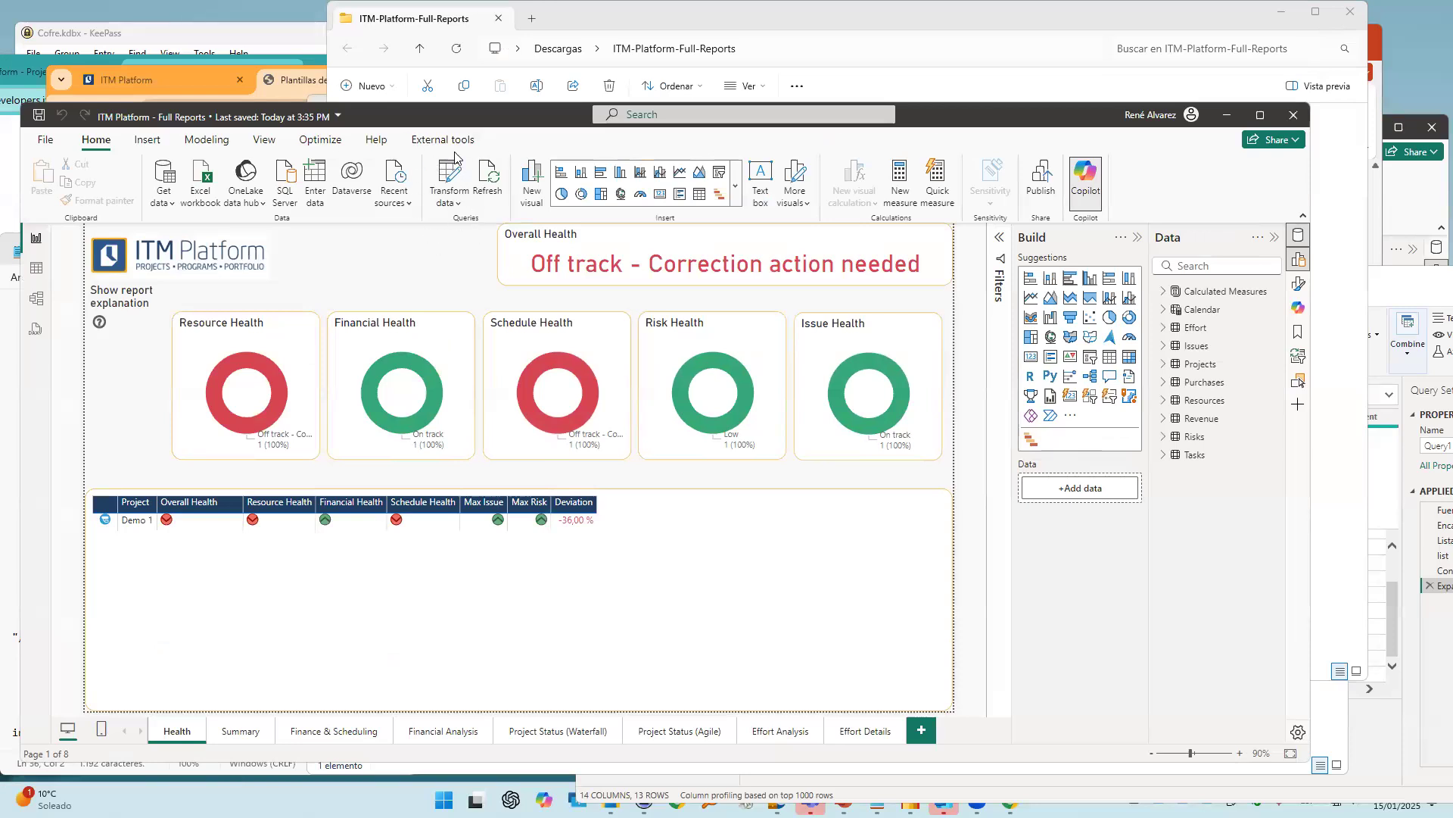
left_click(452, 200)
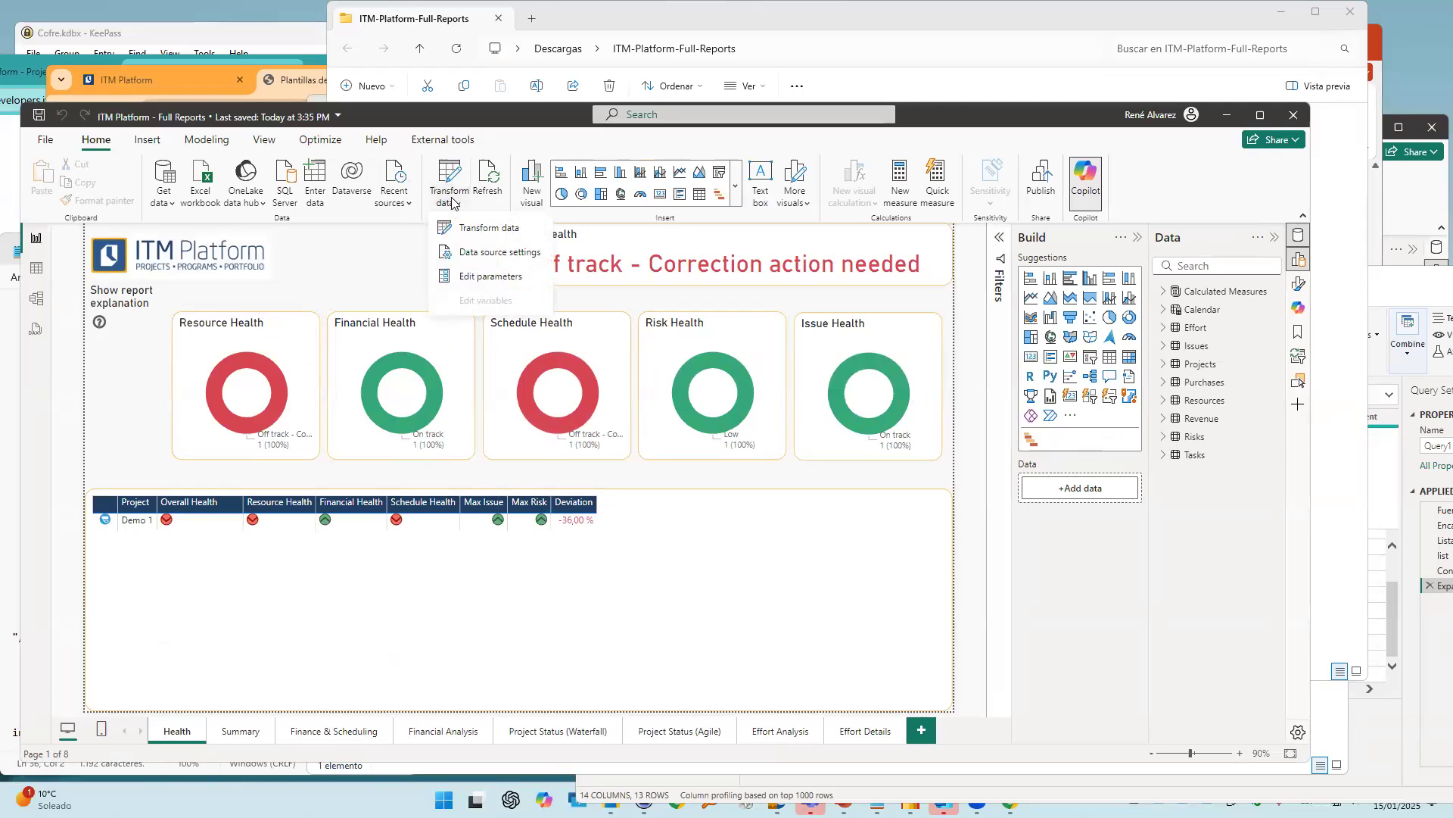
left_click(505, 279)
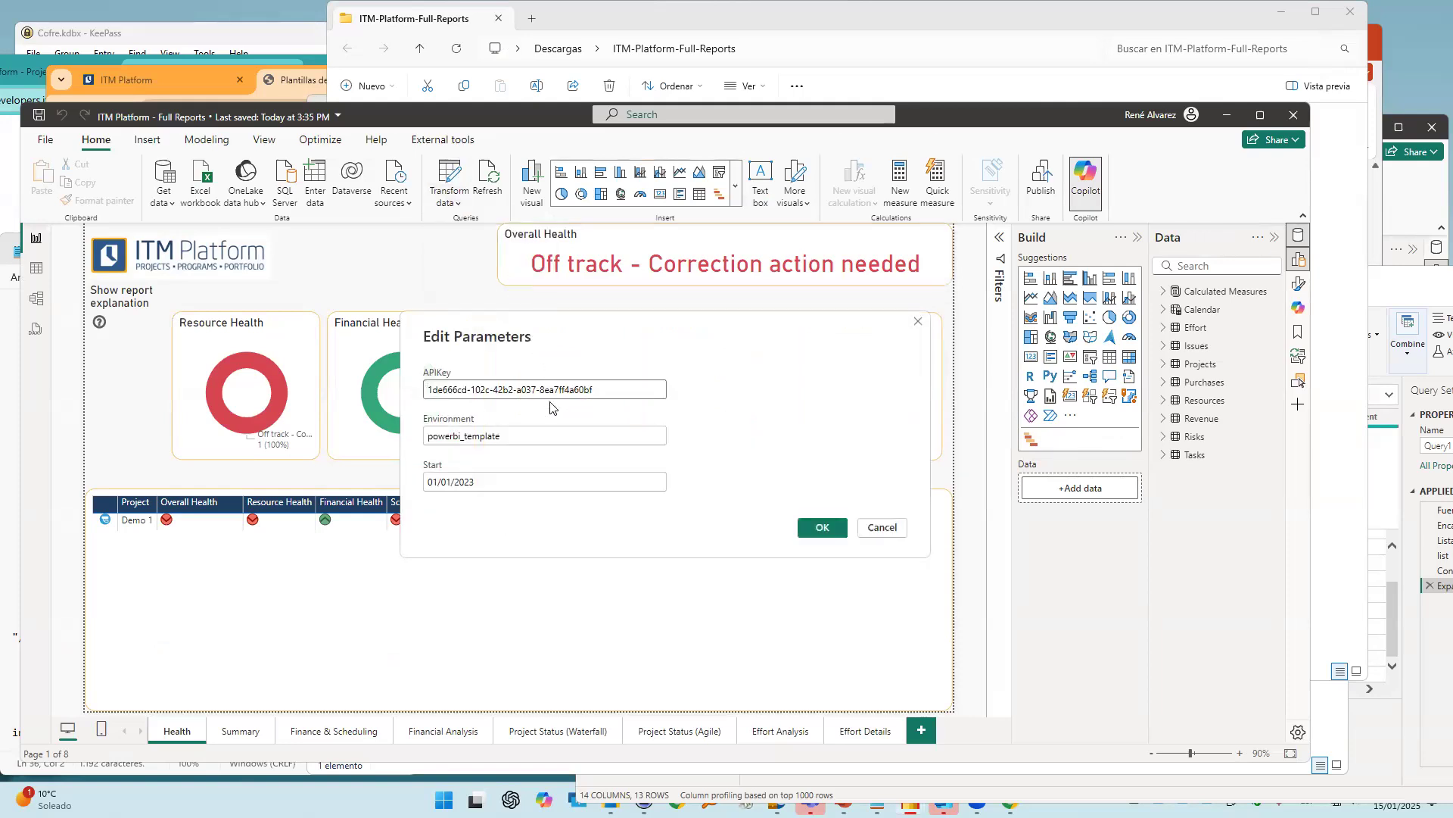
Review the APIKey and Environment parameters, try 01/01/2025 as the Start date, discard the edit and close the report
left_click_drag(620, 389, 425, 390)
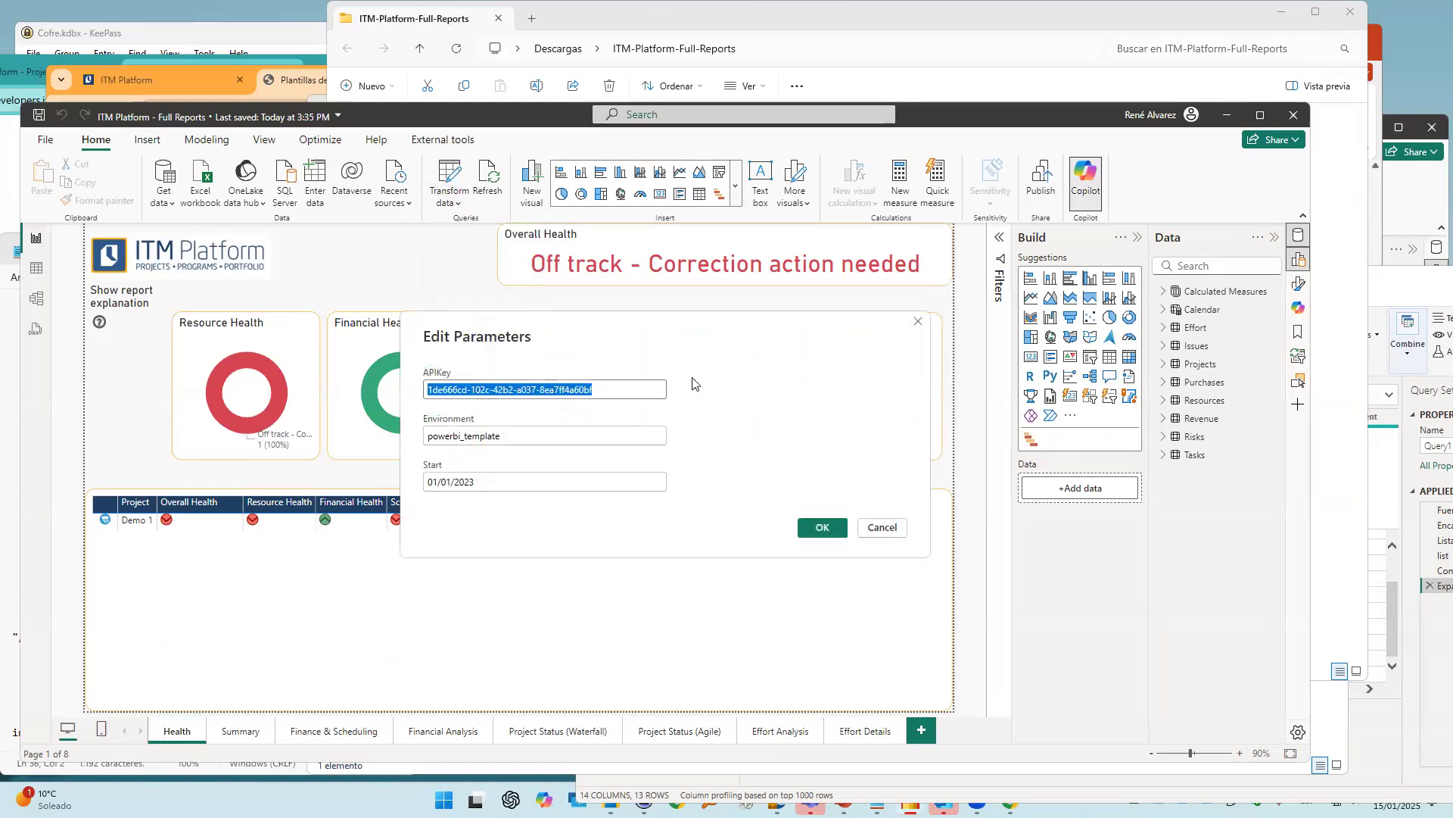
left_click_drag(598, 436, 352, 445)
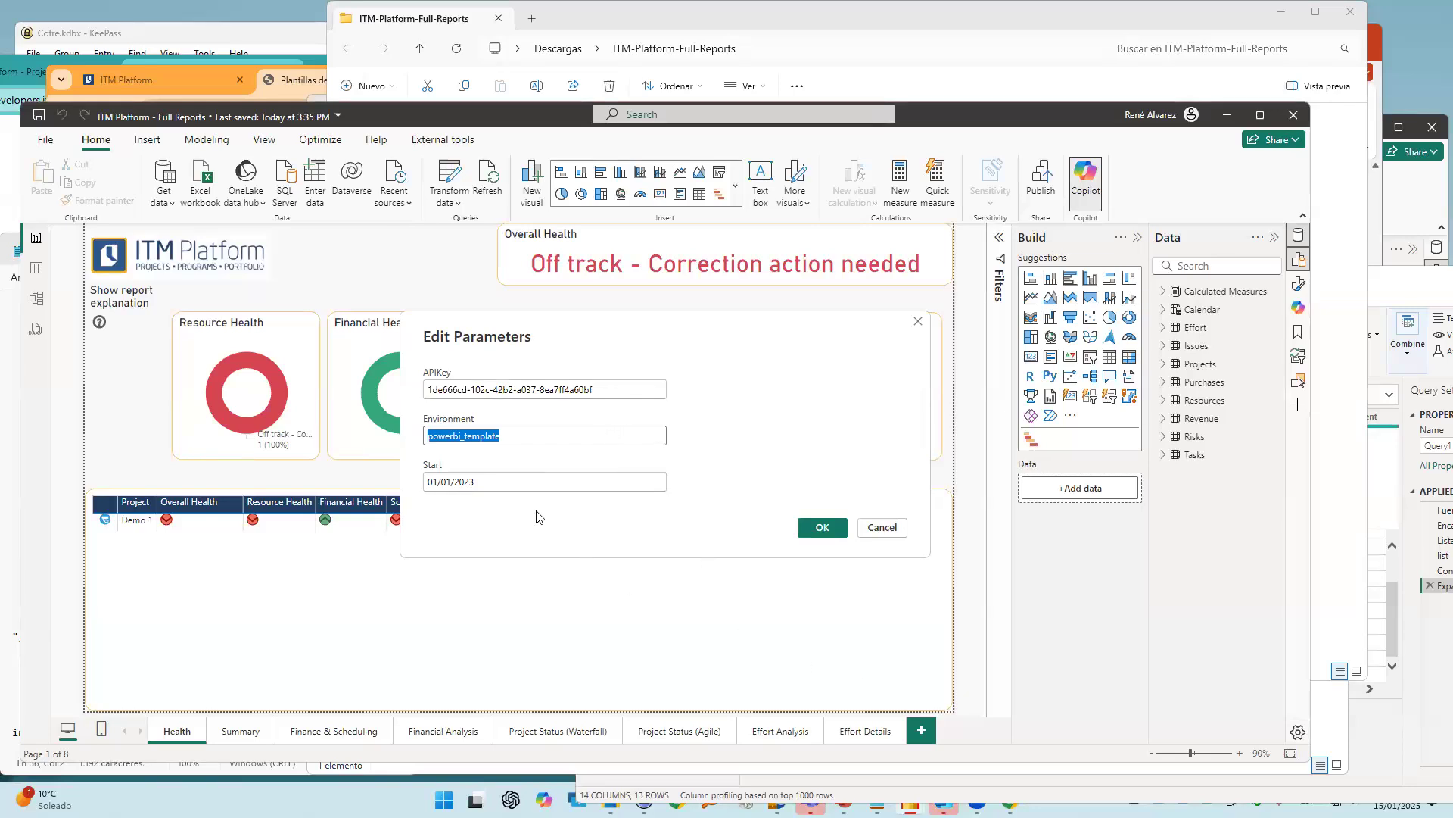
left_click(525, 483)
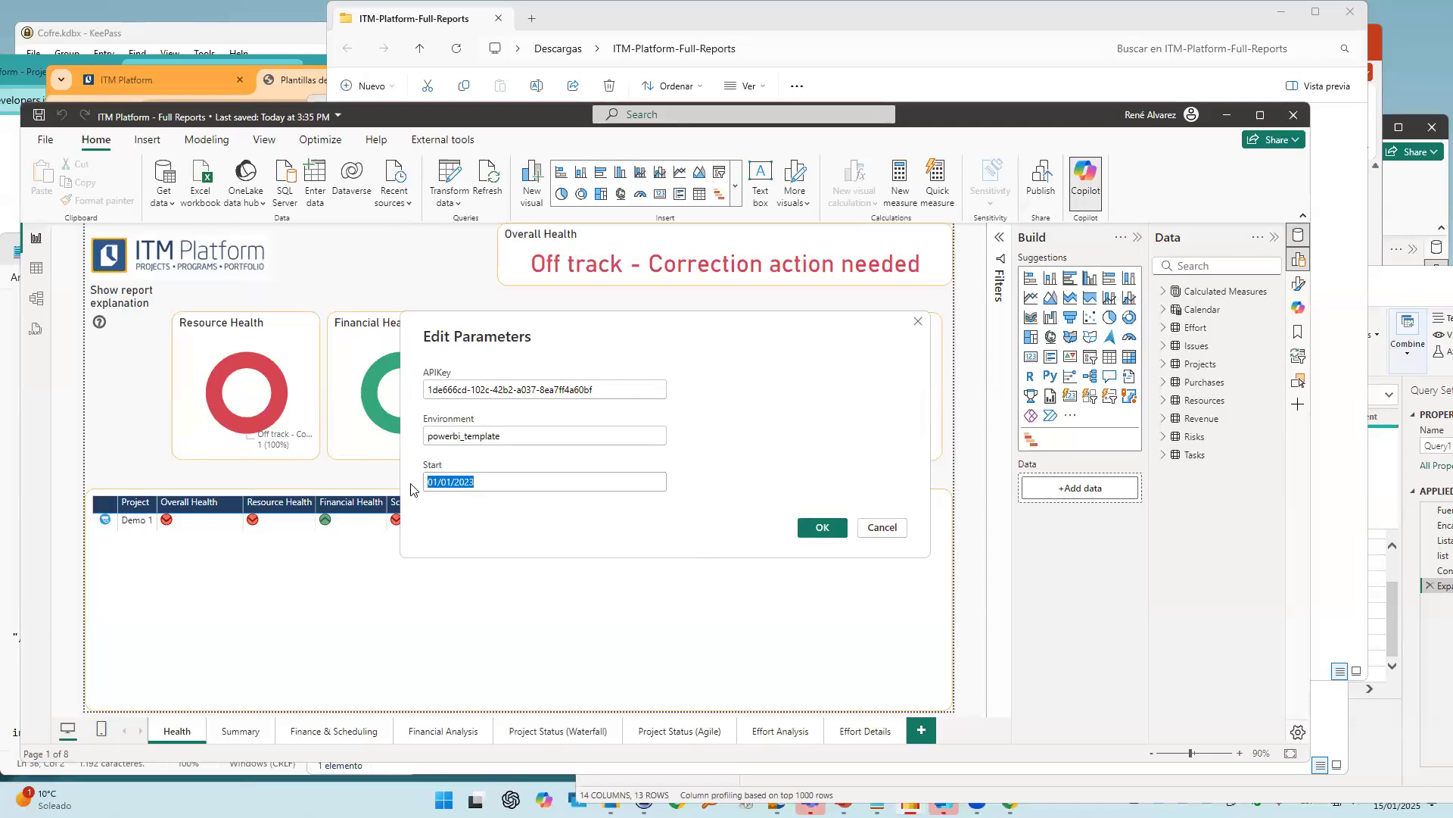
left_click(445, 523)
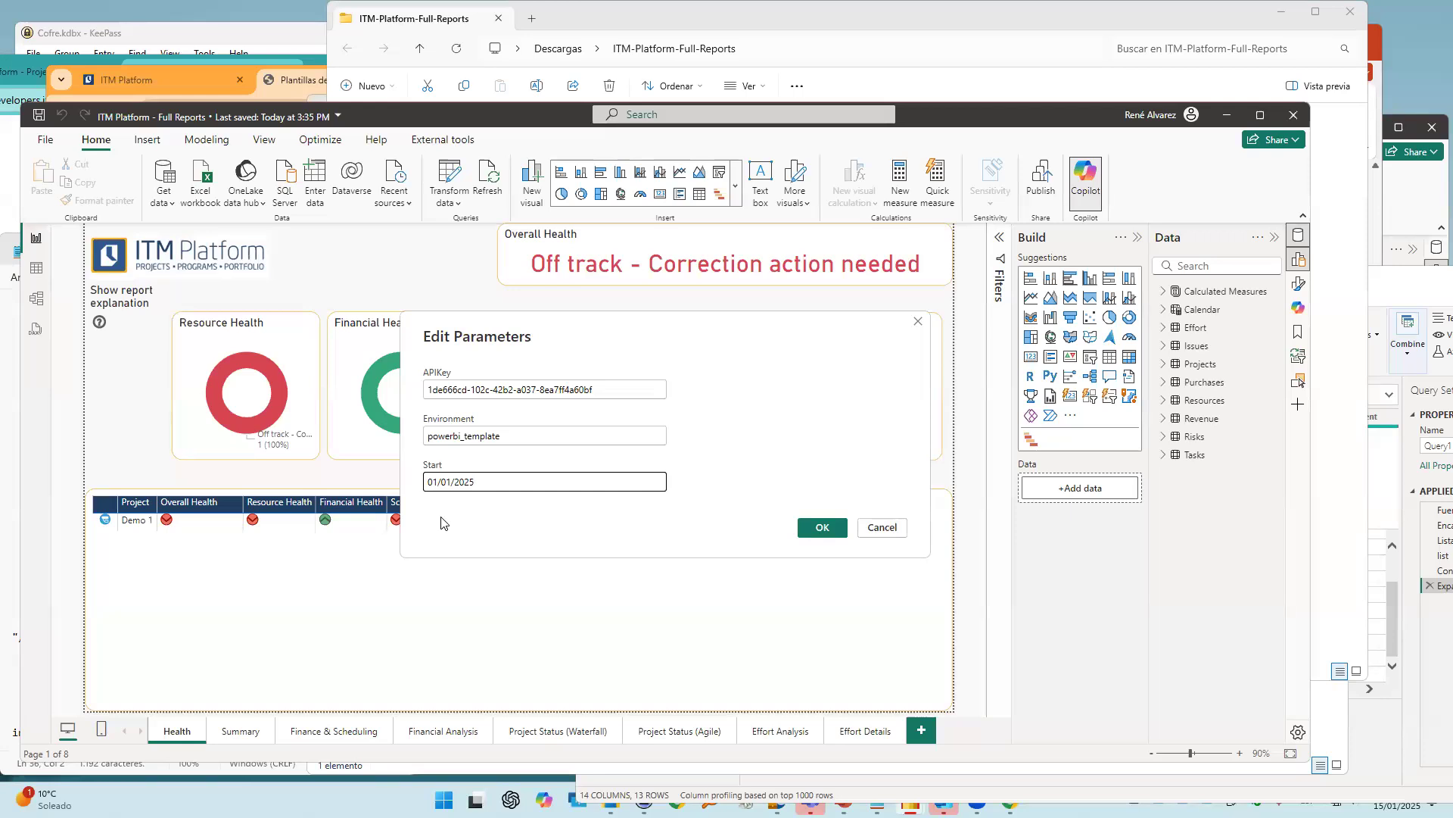
left_click(883, 527)
left_click(1293, 114)
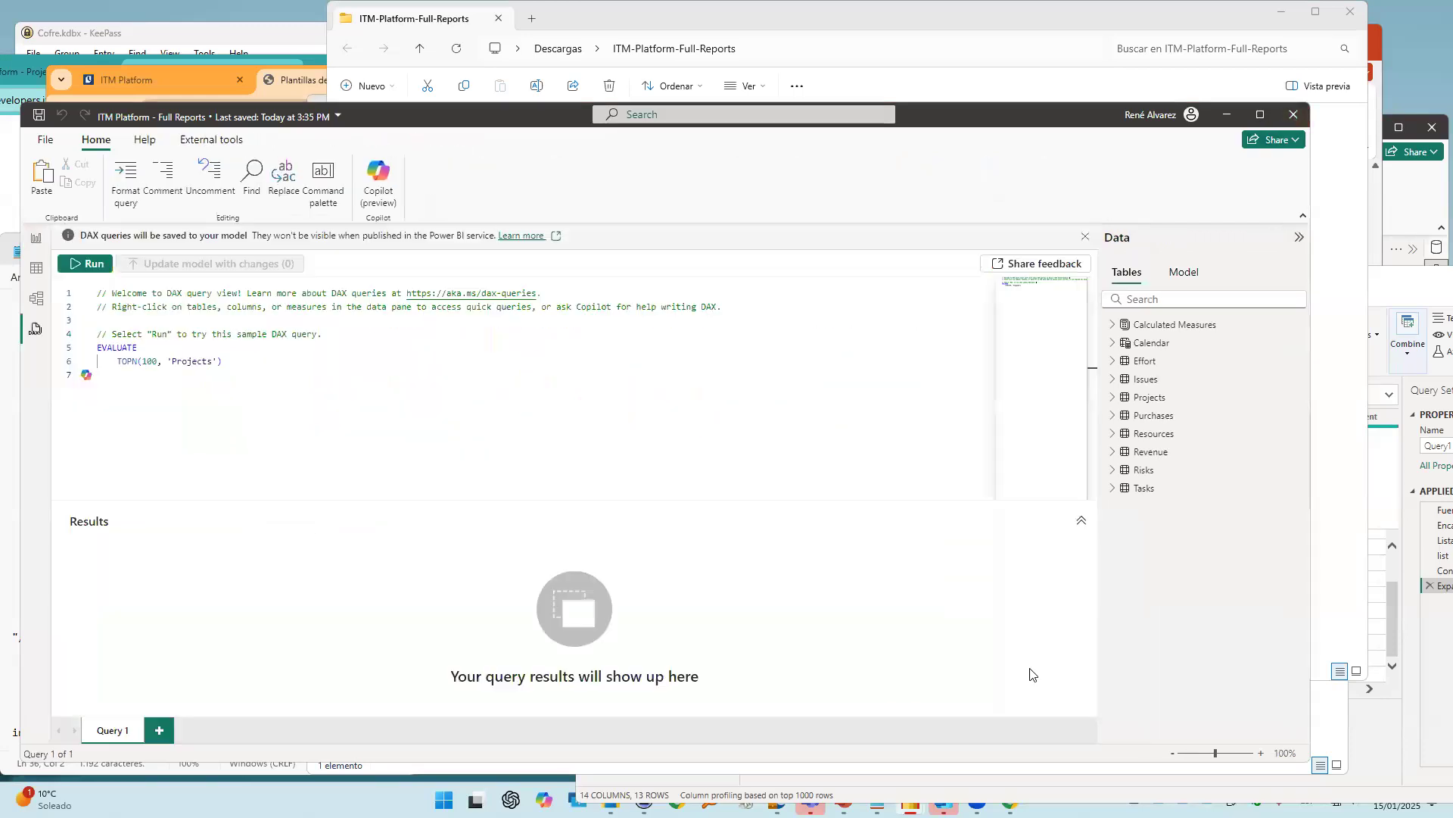
Open ITM Platform v3 - Full Views - Demo Data.pbix from the Power BI v3 folder of the company Google Drive
mouse_move(911, 808)
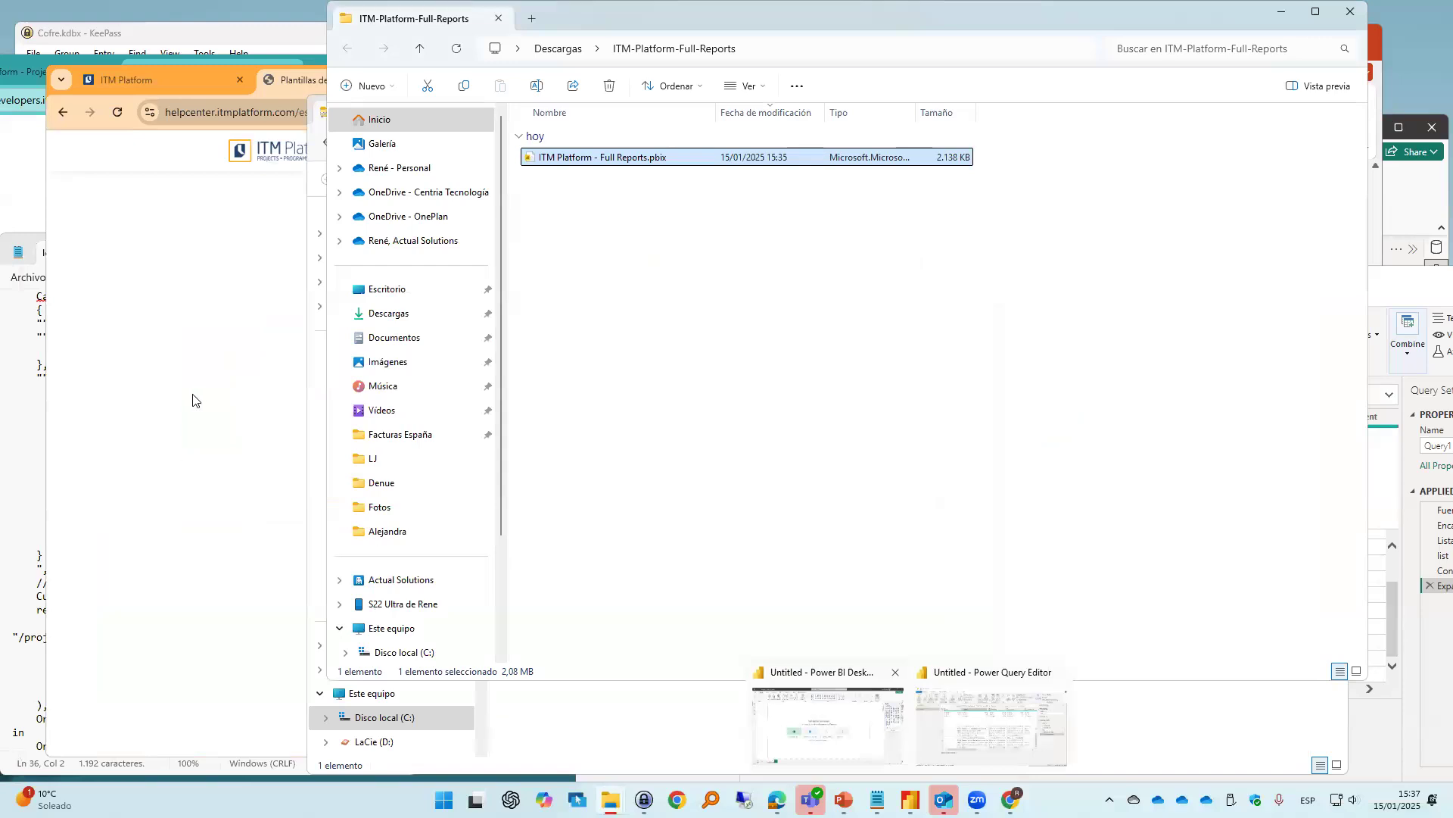
left_click(740, 429)
scroll(470, 575, "down", 2)
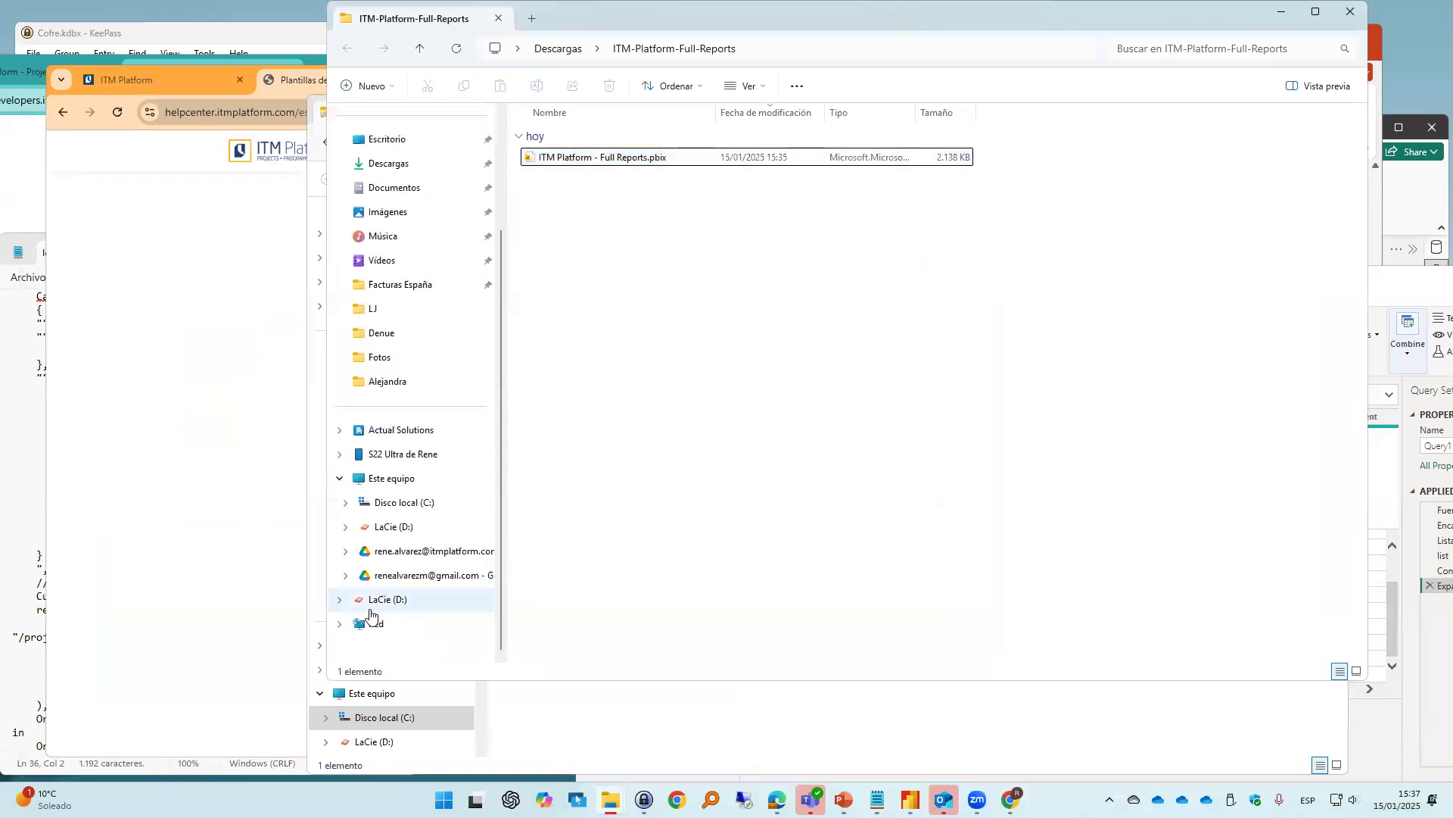
left_click(395, 552)
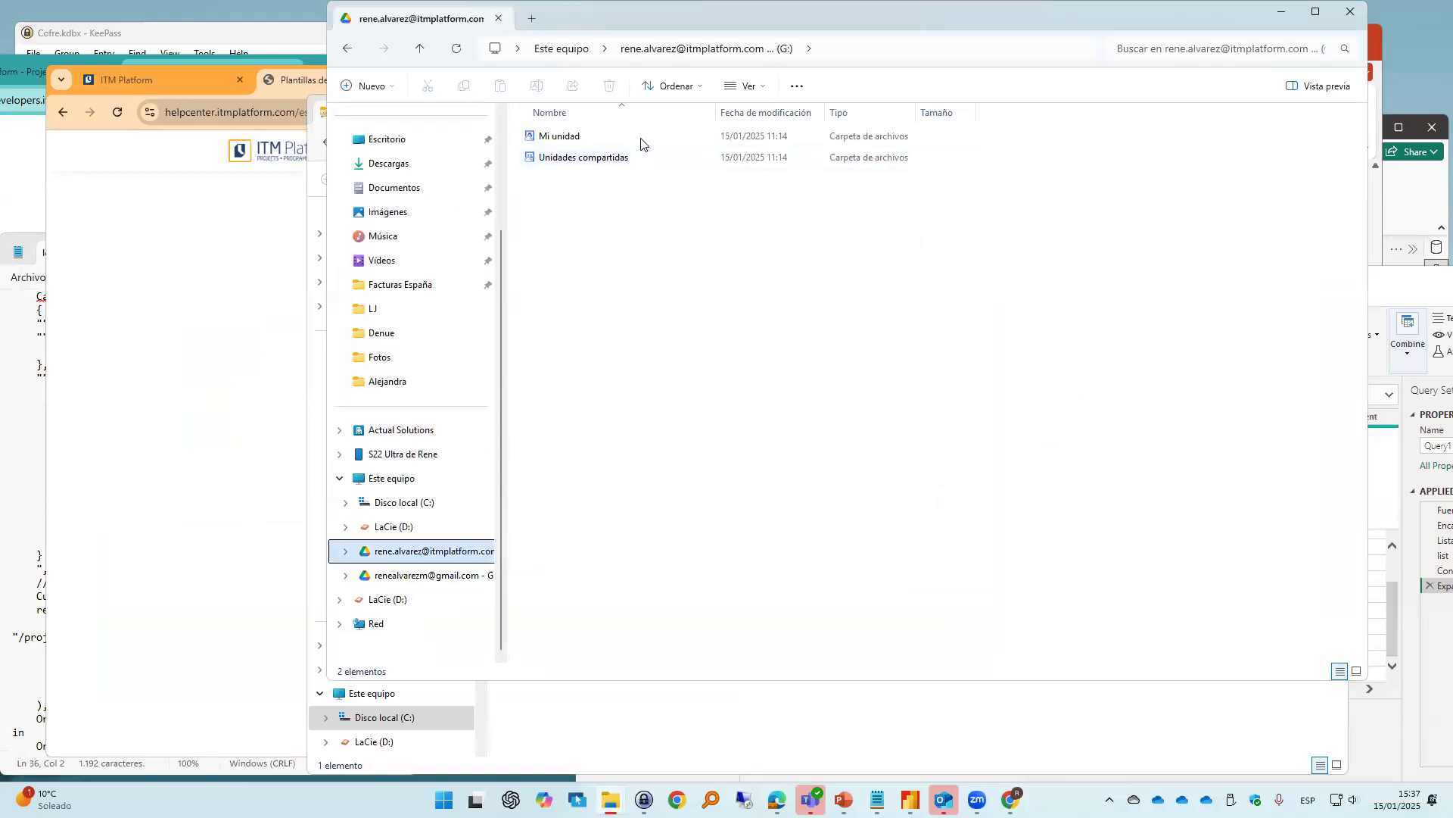
double_click(641, 144)
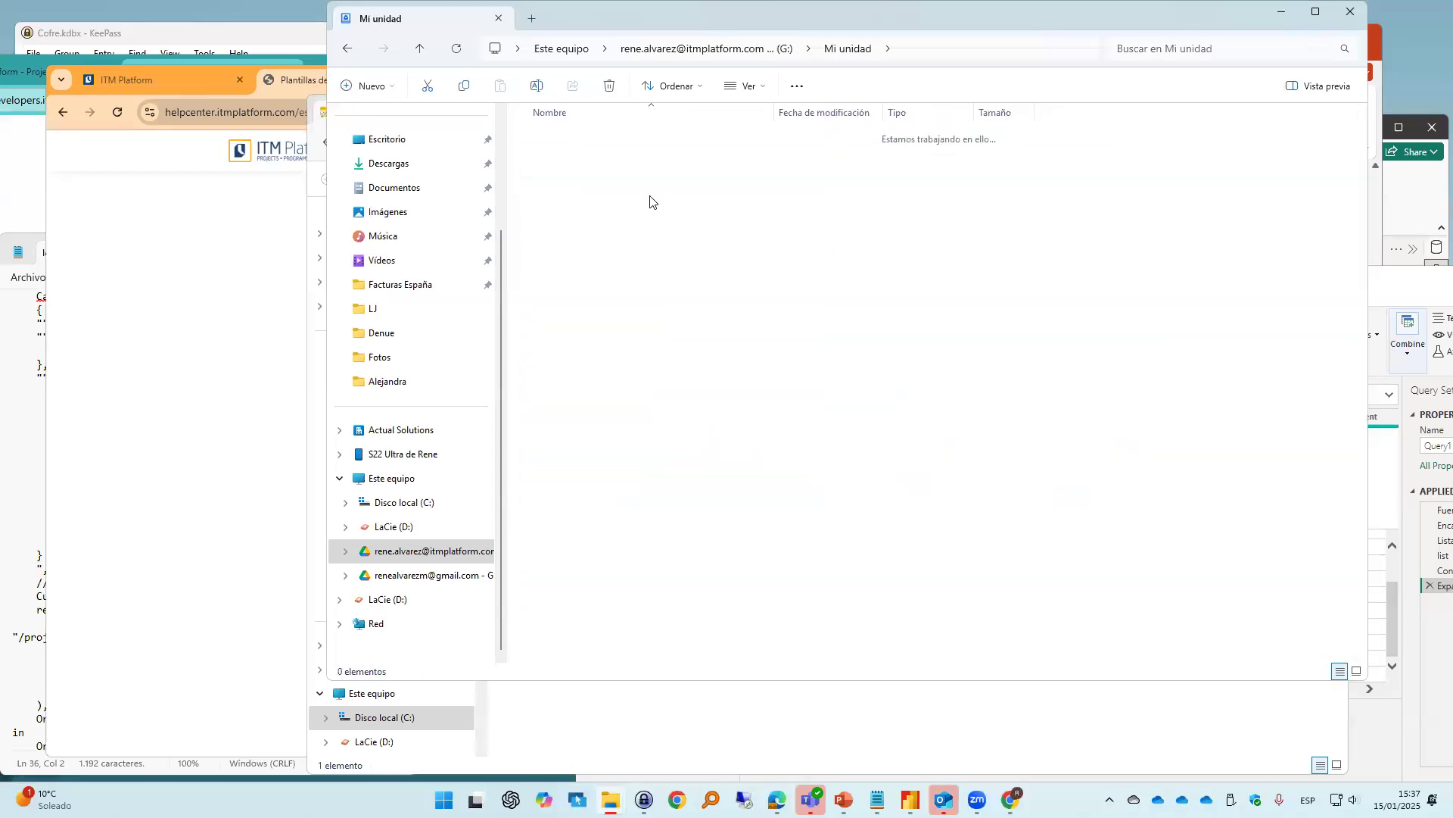
double_click(647, 197)
double_click(646, 182)
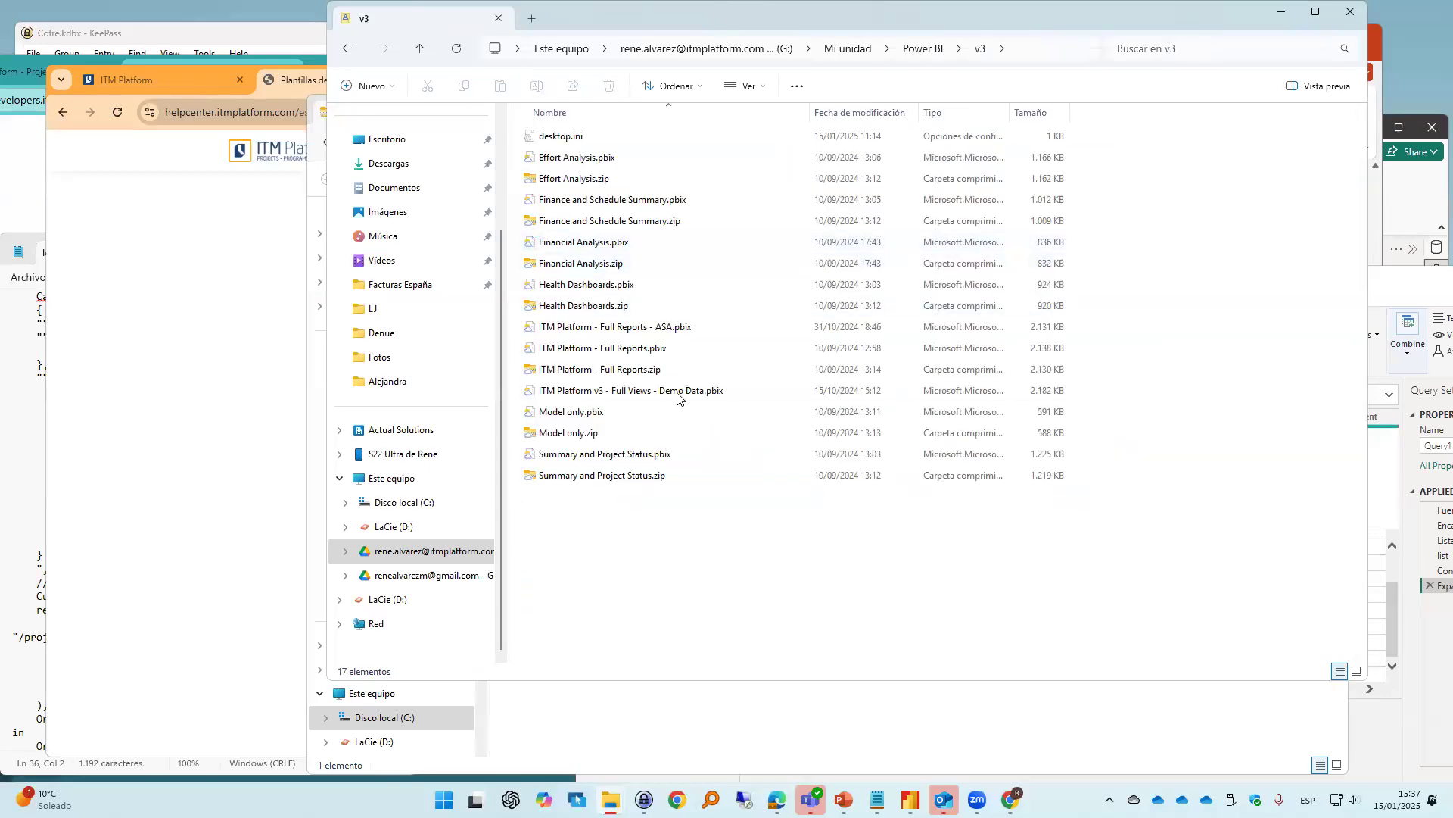
left_click(679, 395)
double_click(681, 395)
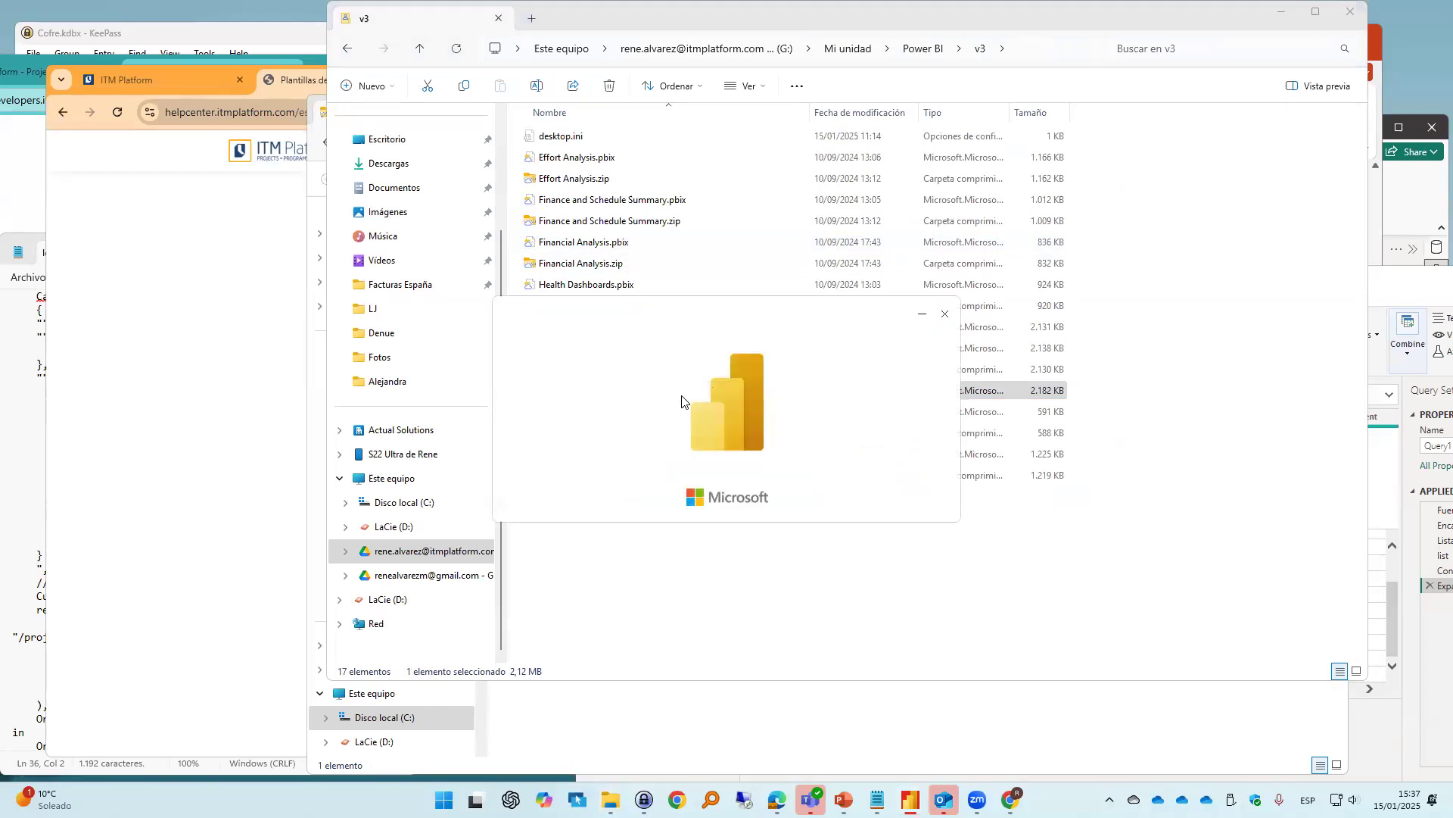
Minimize both File Explorer windows and the browser window showing the help center article
left_click(1284, 17)
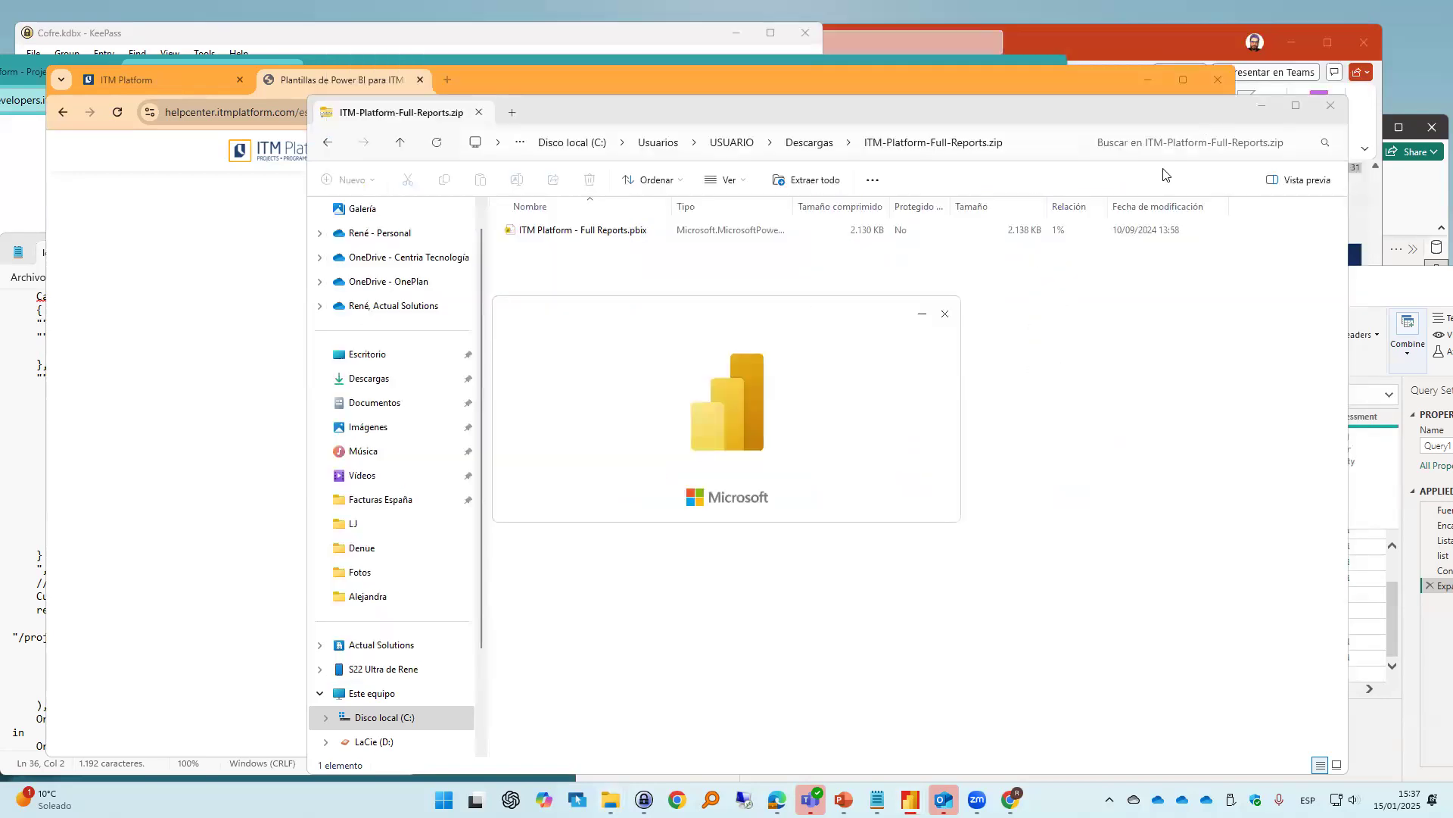
left_click(1261, 106)
left_click(1153, 85)
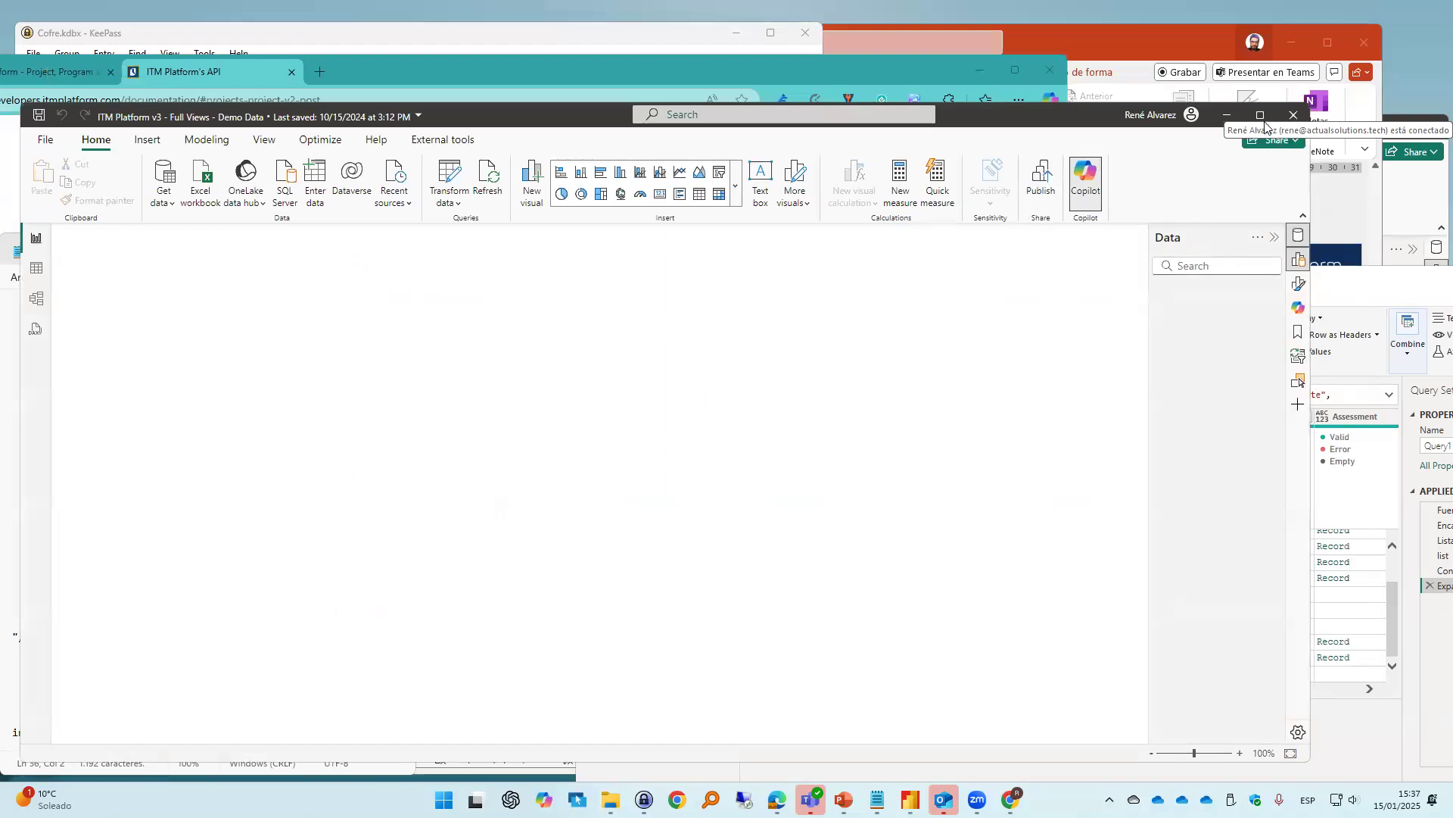
Close the untitled report's Power Query Editor, applying Query1 to the model, and minimize that report's window
left_click(1326, 289)
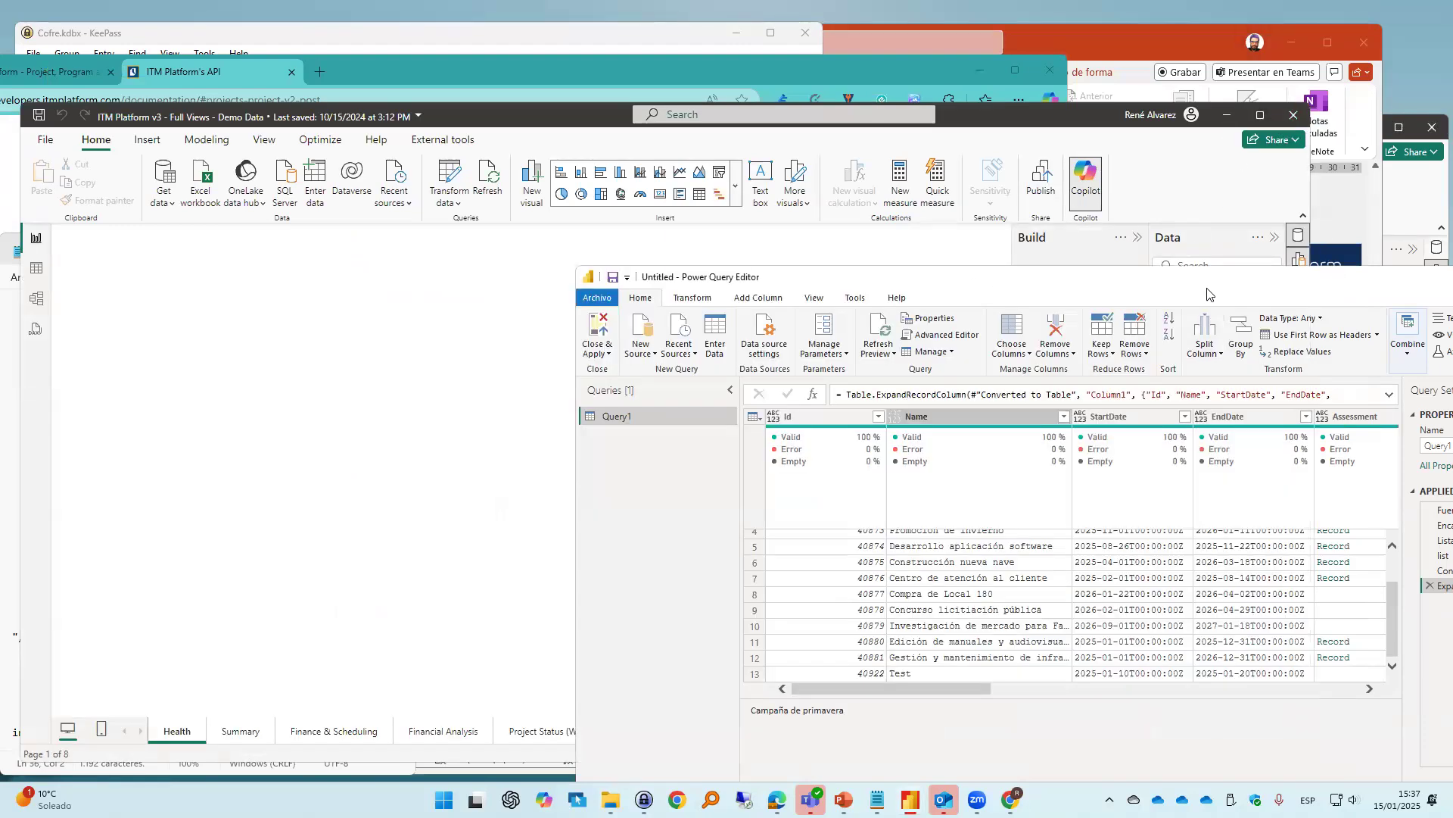
left_click_drag(1206, 280, 817, 183)
left_click(209, 228)
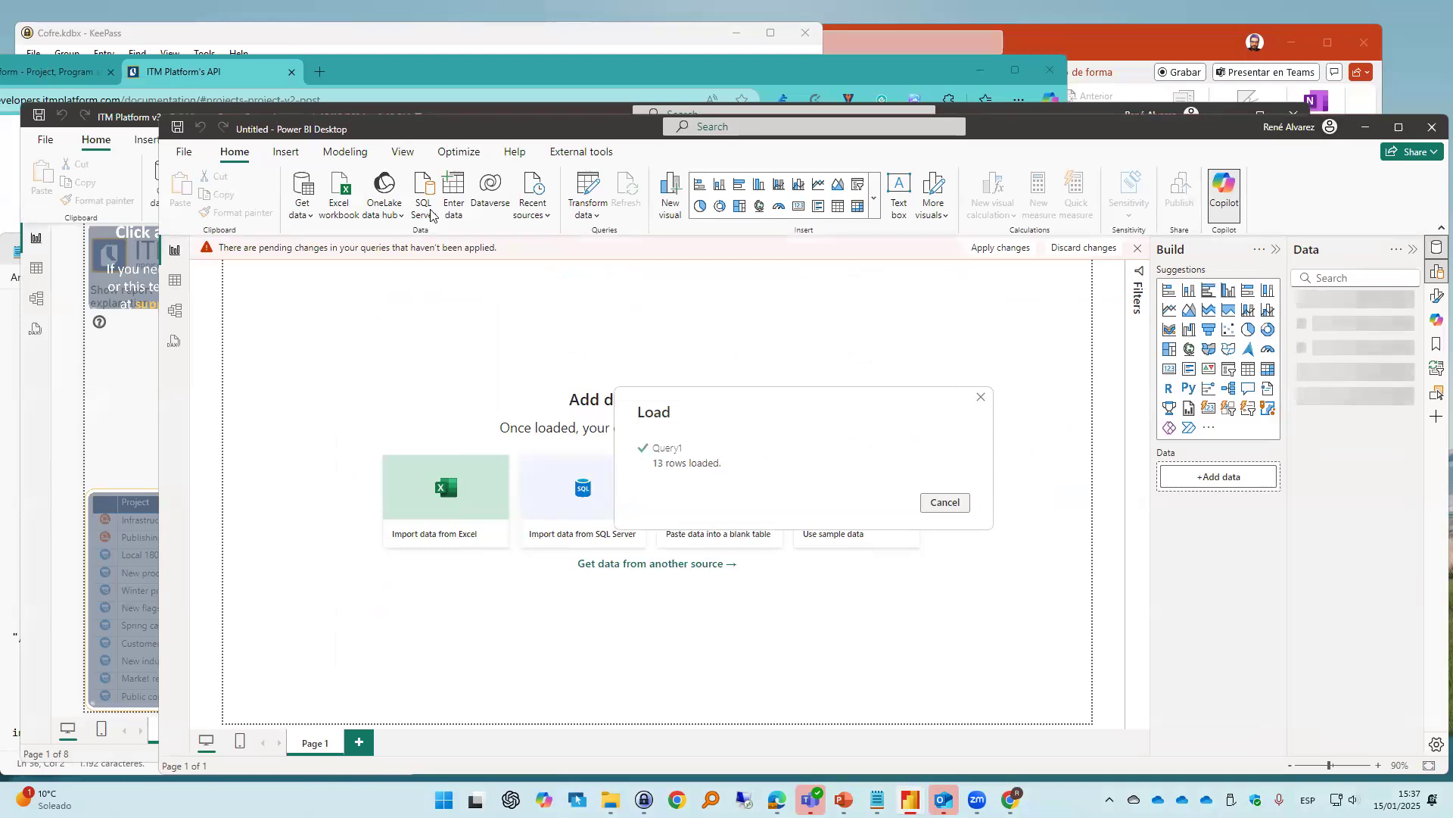
left_click(1365, 127)
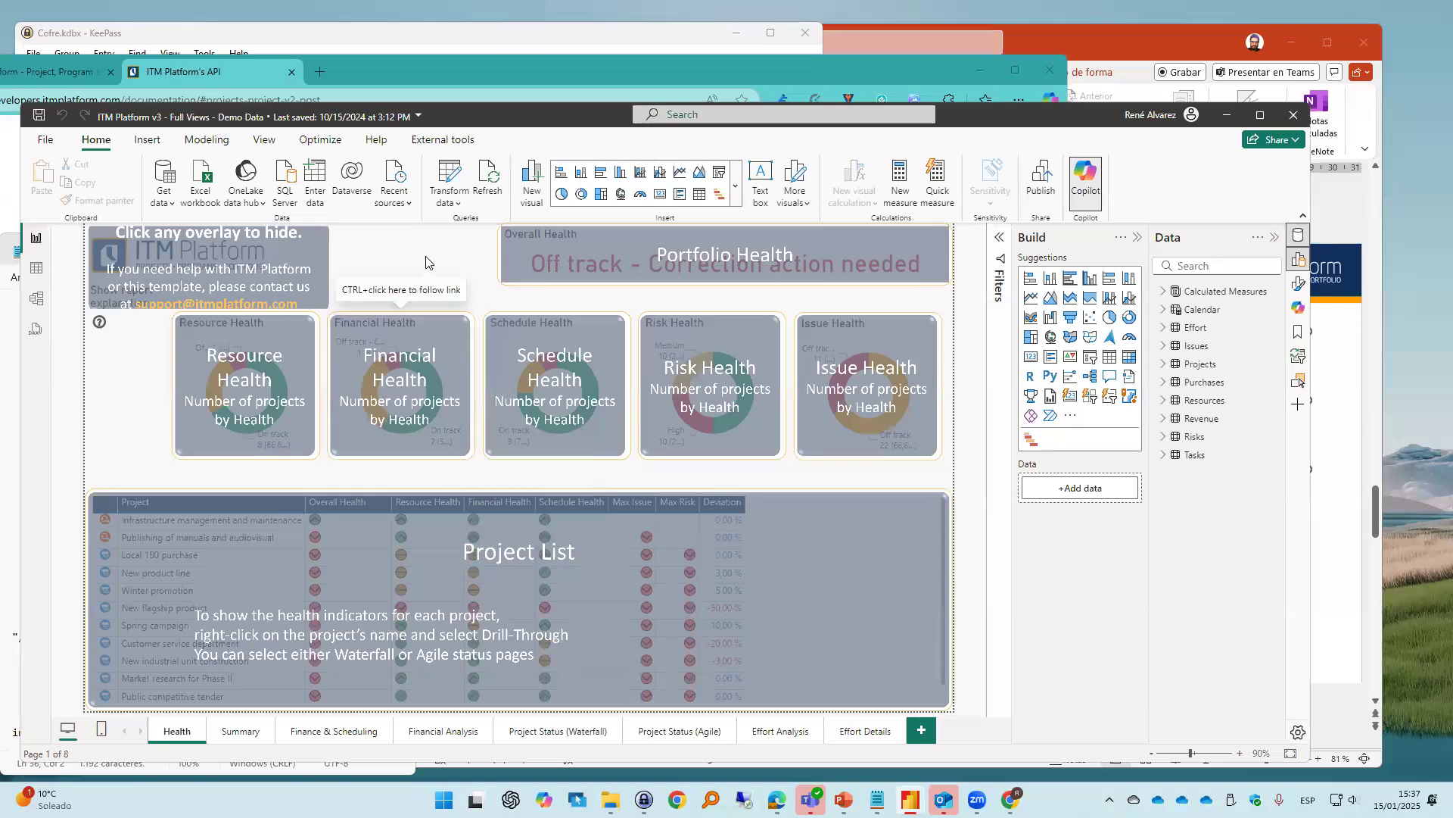
Open the demo report's queries in a maximized Power Query Editor and examine the Environment, Start and Token helpers
left_click(454, 166)
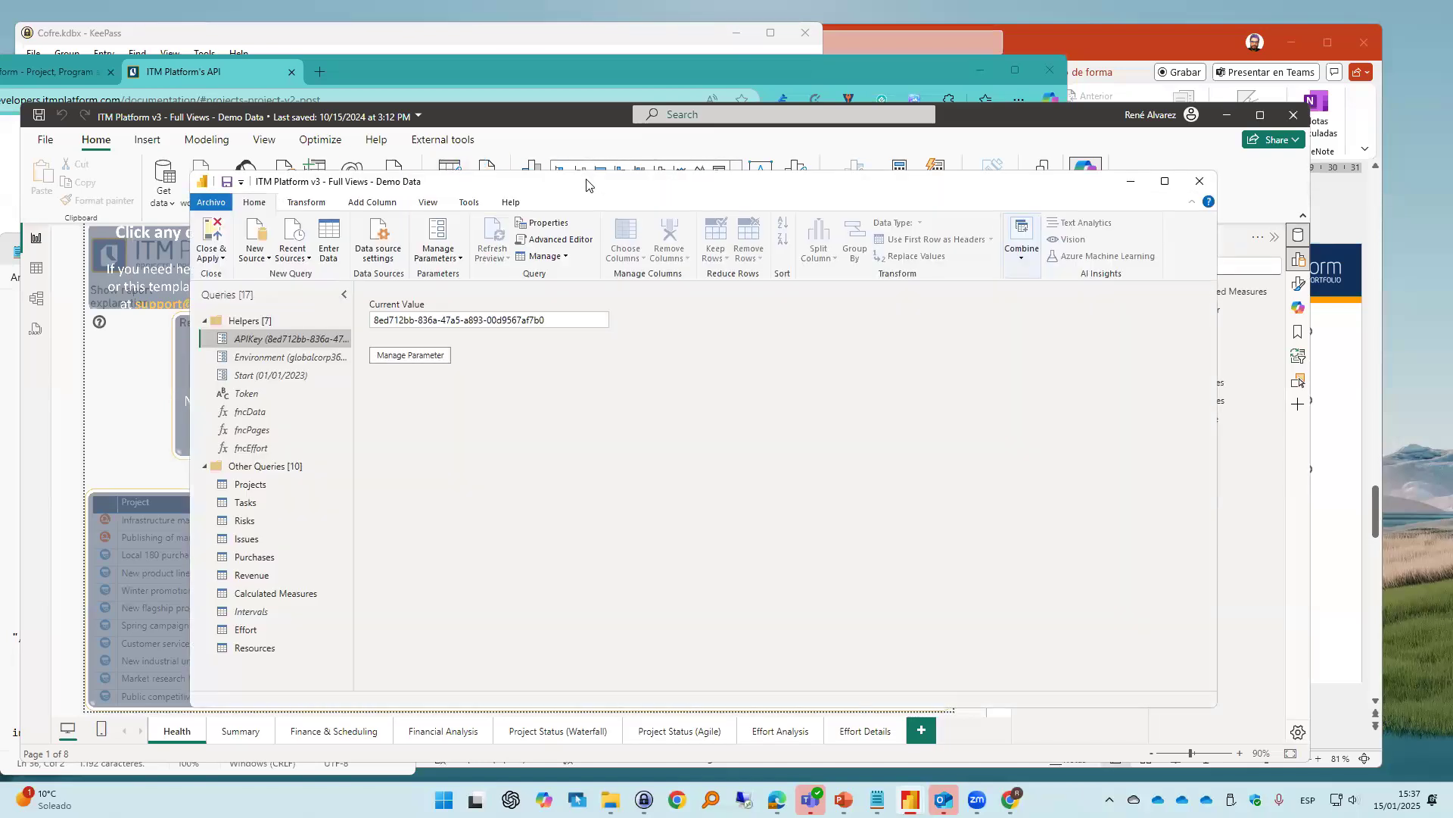
double_click(586, 180)
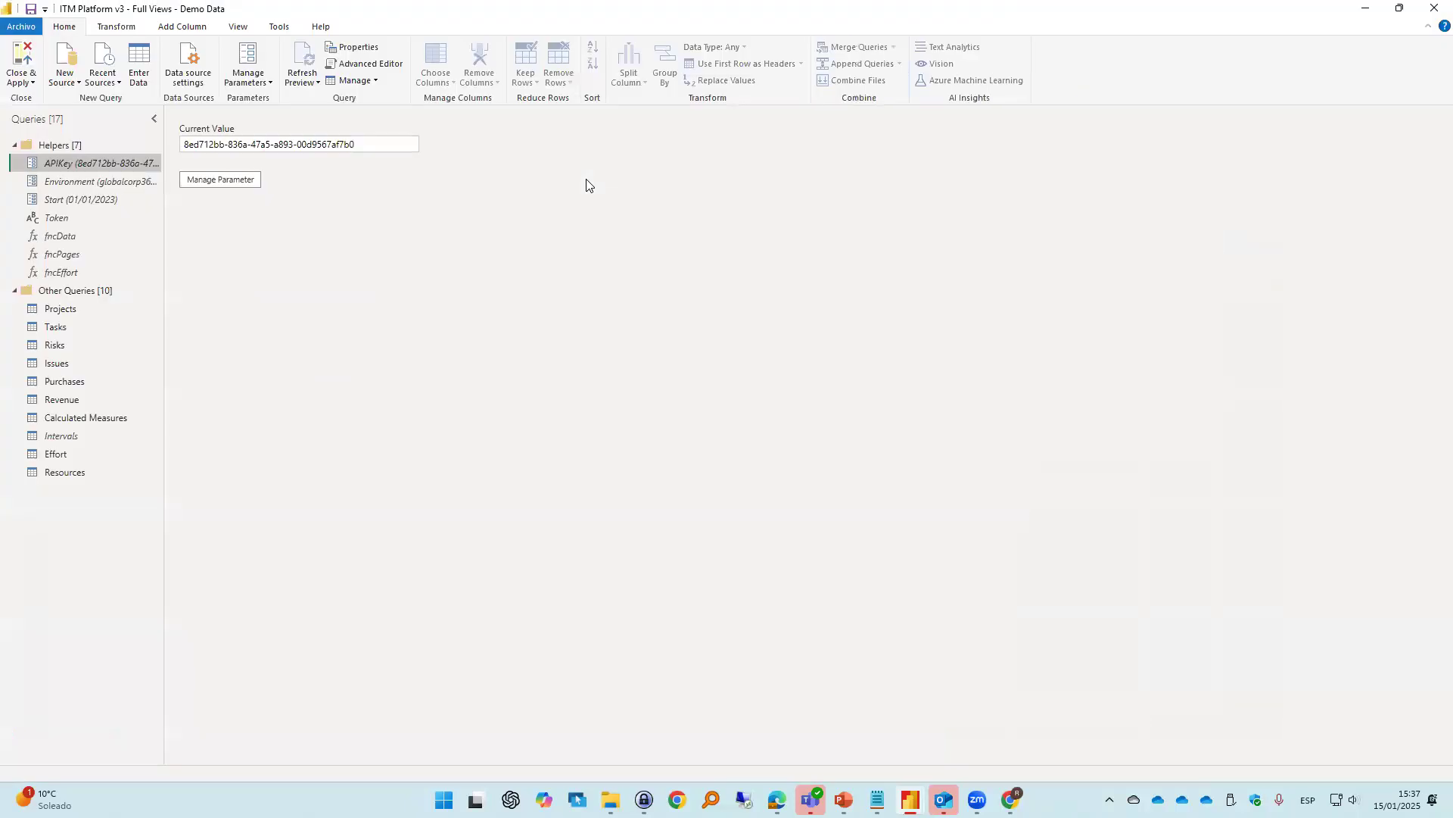
left_click(104, 181)
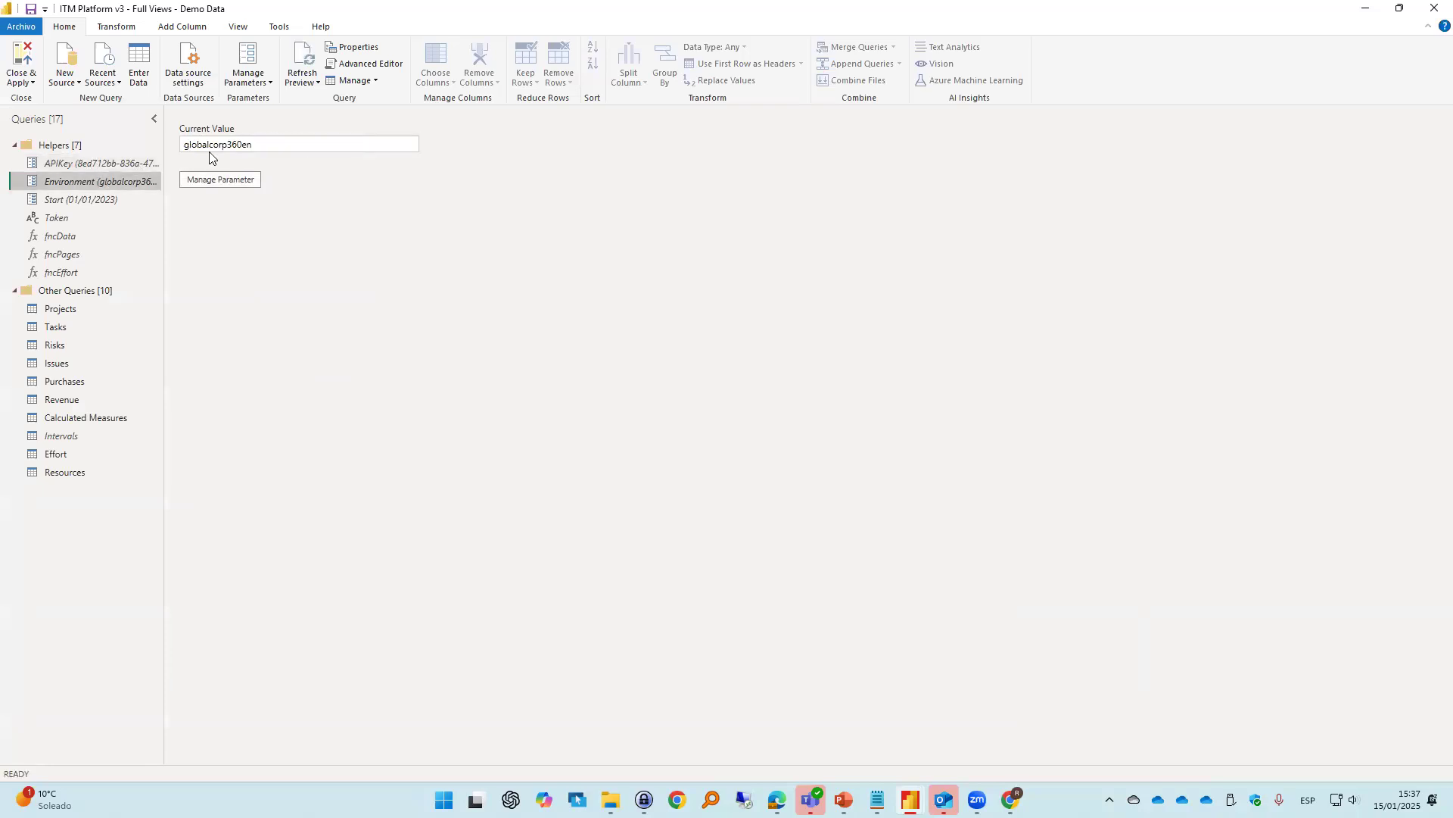
left_click(132, 198)
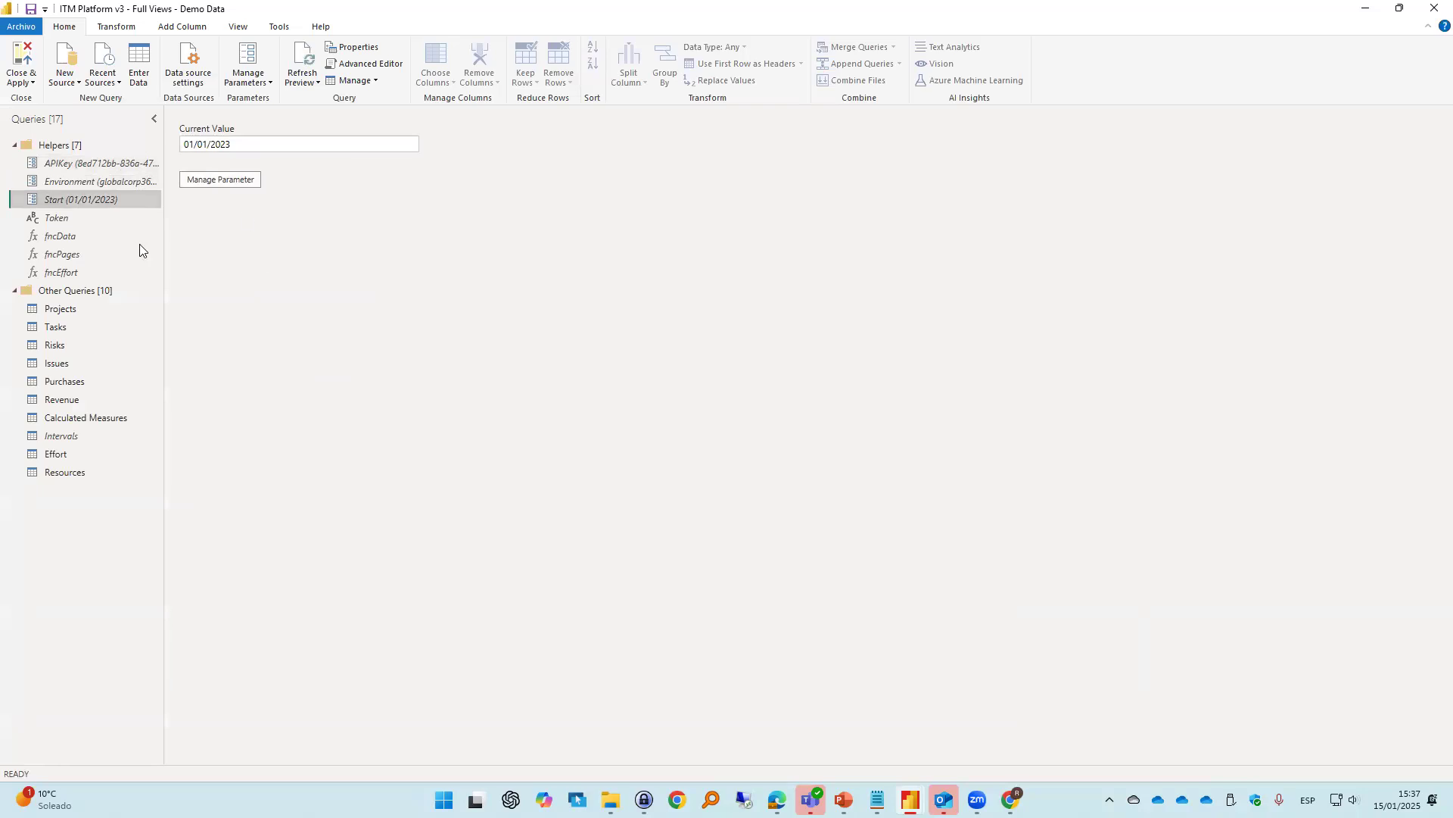
left_click(91, 222)
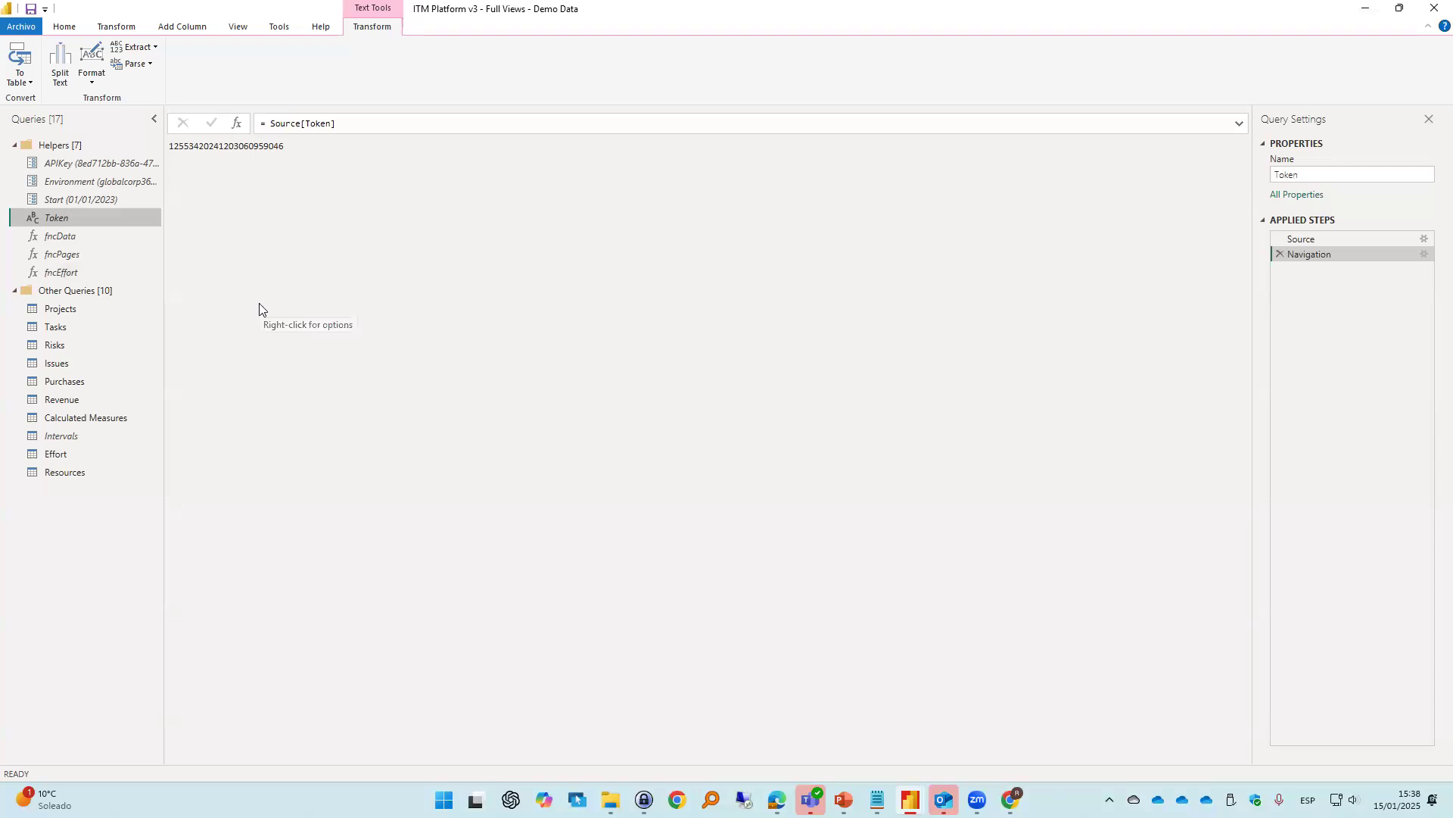
Examine the Payload1 and Payload2 steps of the Projects query, including the page settings and the EndDate filter
left_click(82, 309)
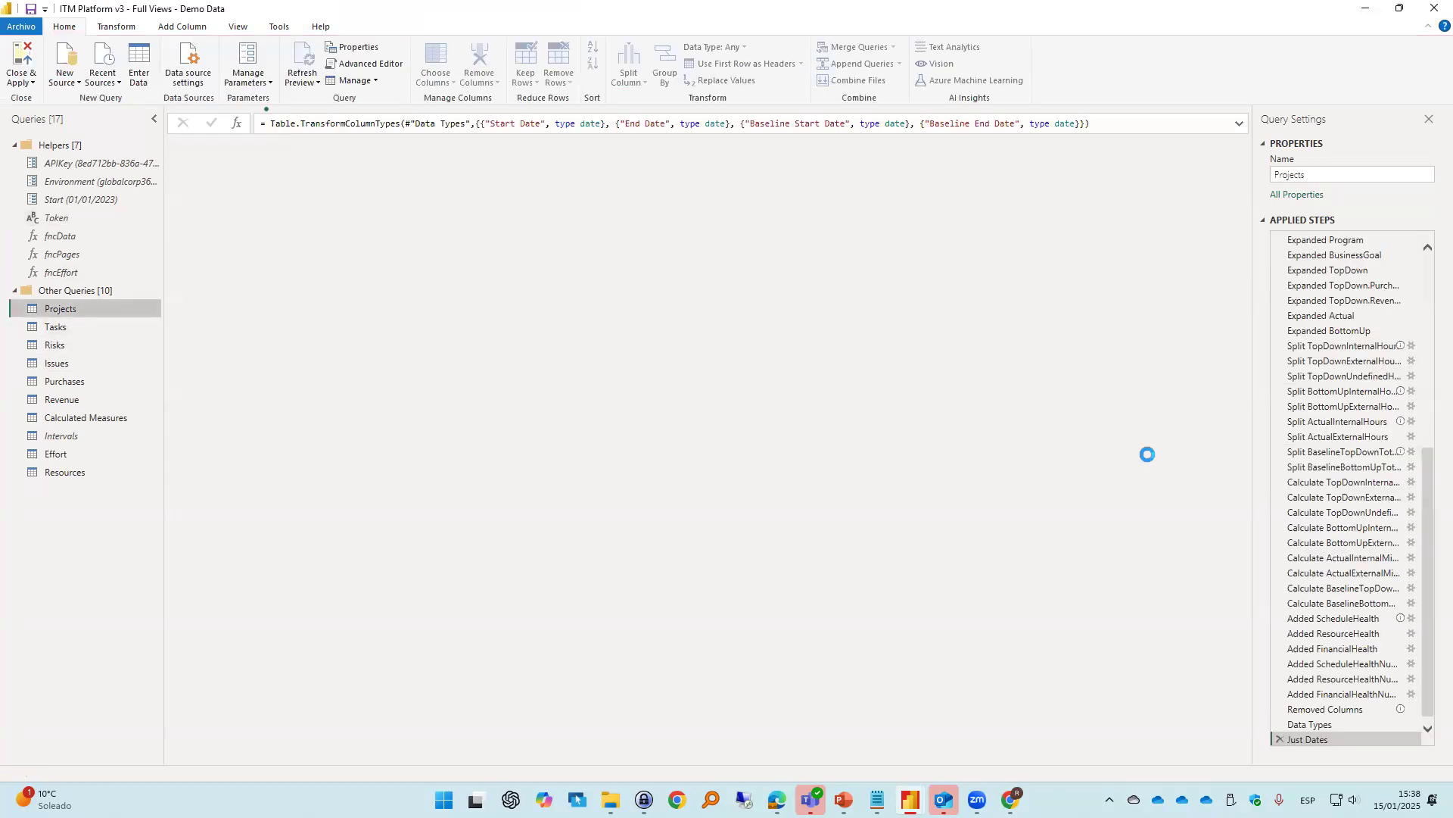
left_click_drag(1429, 492, 1424, 322)
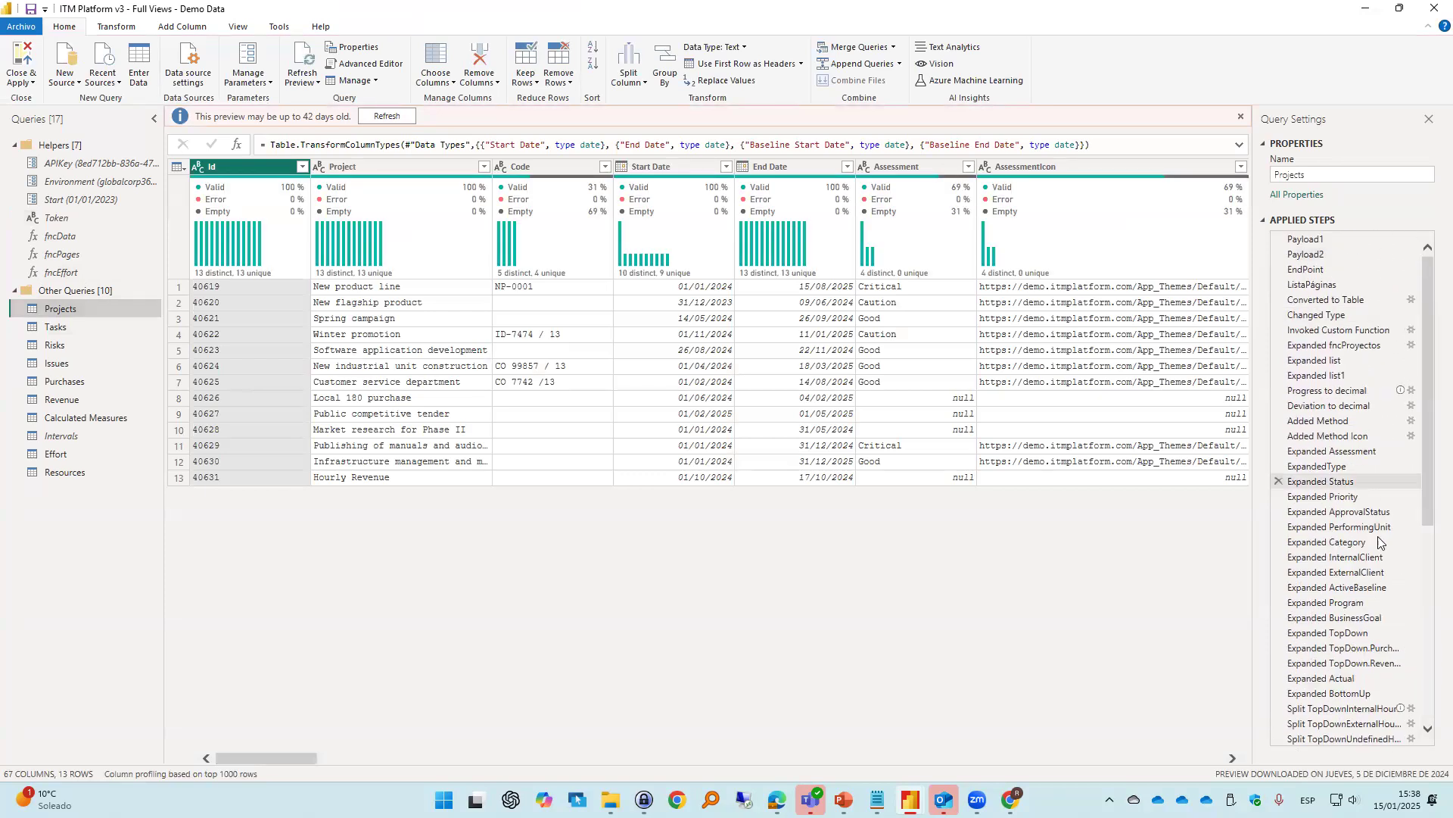
left_click(1330, 239)
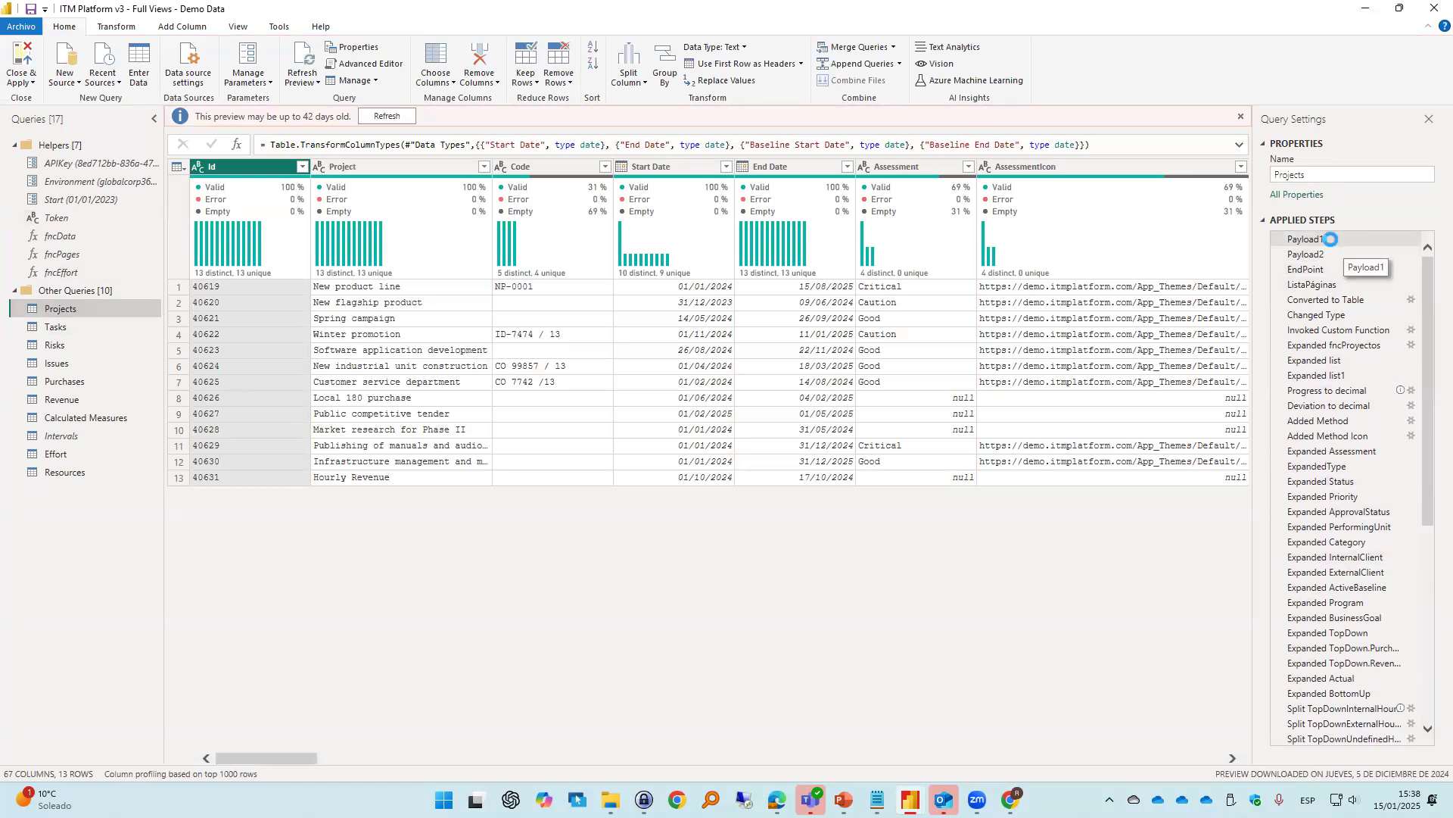
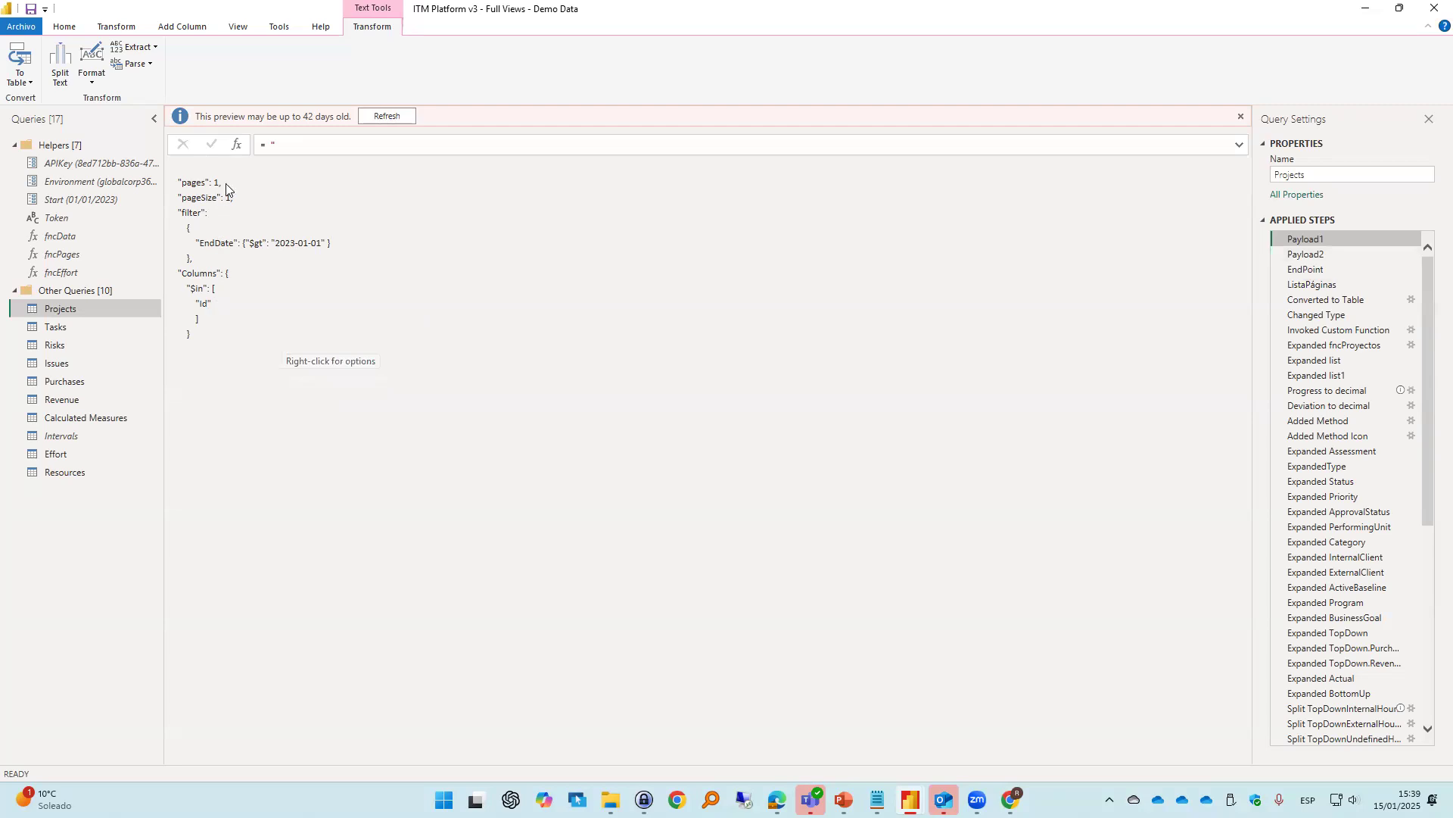
left_click_drag(220, 184, 177, 183)
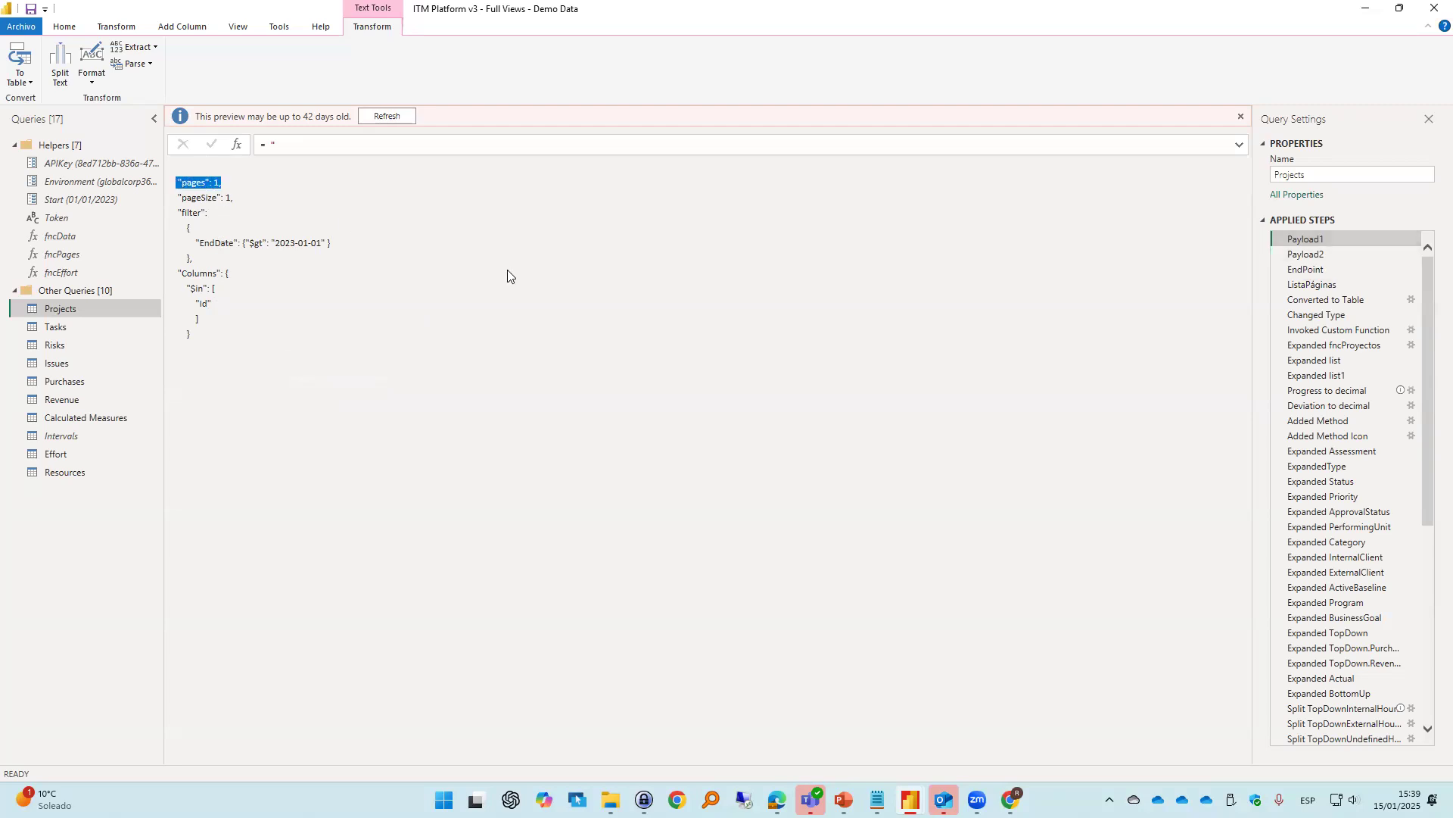
left_click(1306, 254)
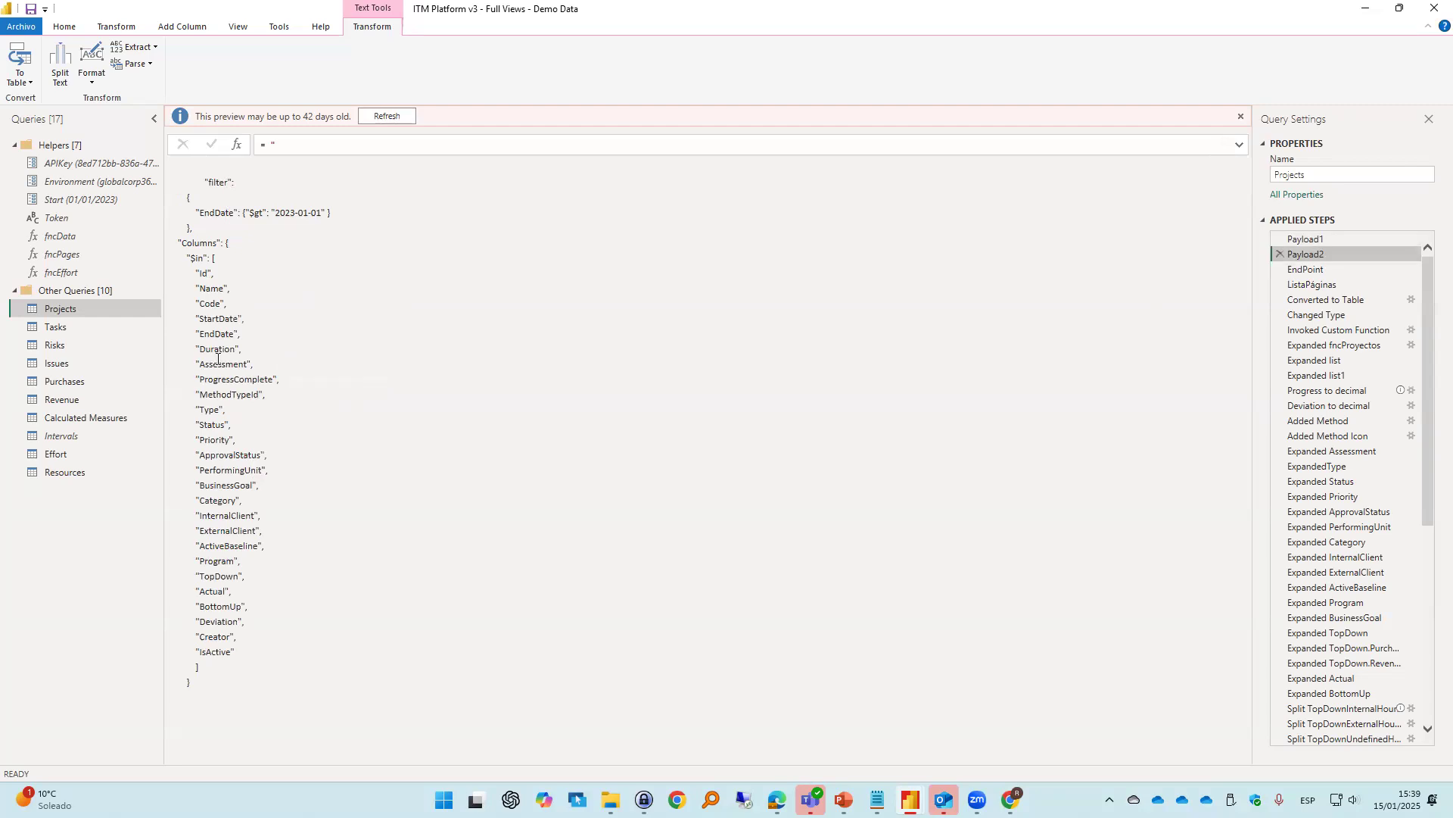
left_click_drag(332, 213, 159, 207)
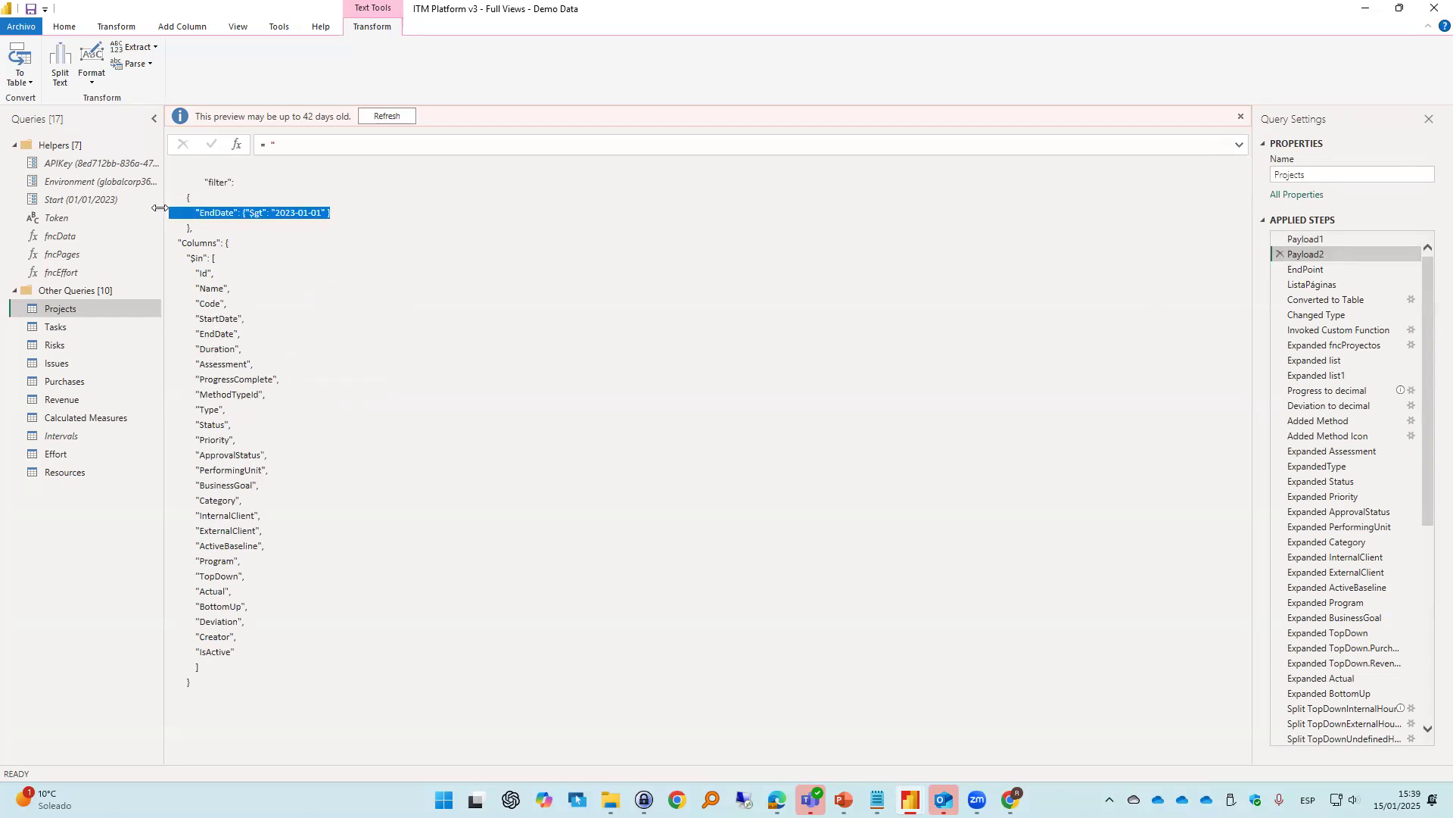
left_click(292, 223)
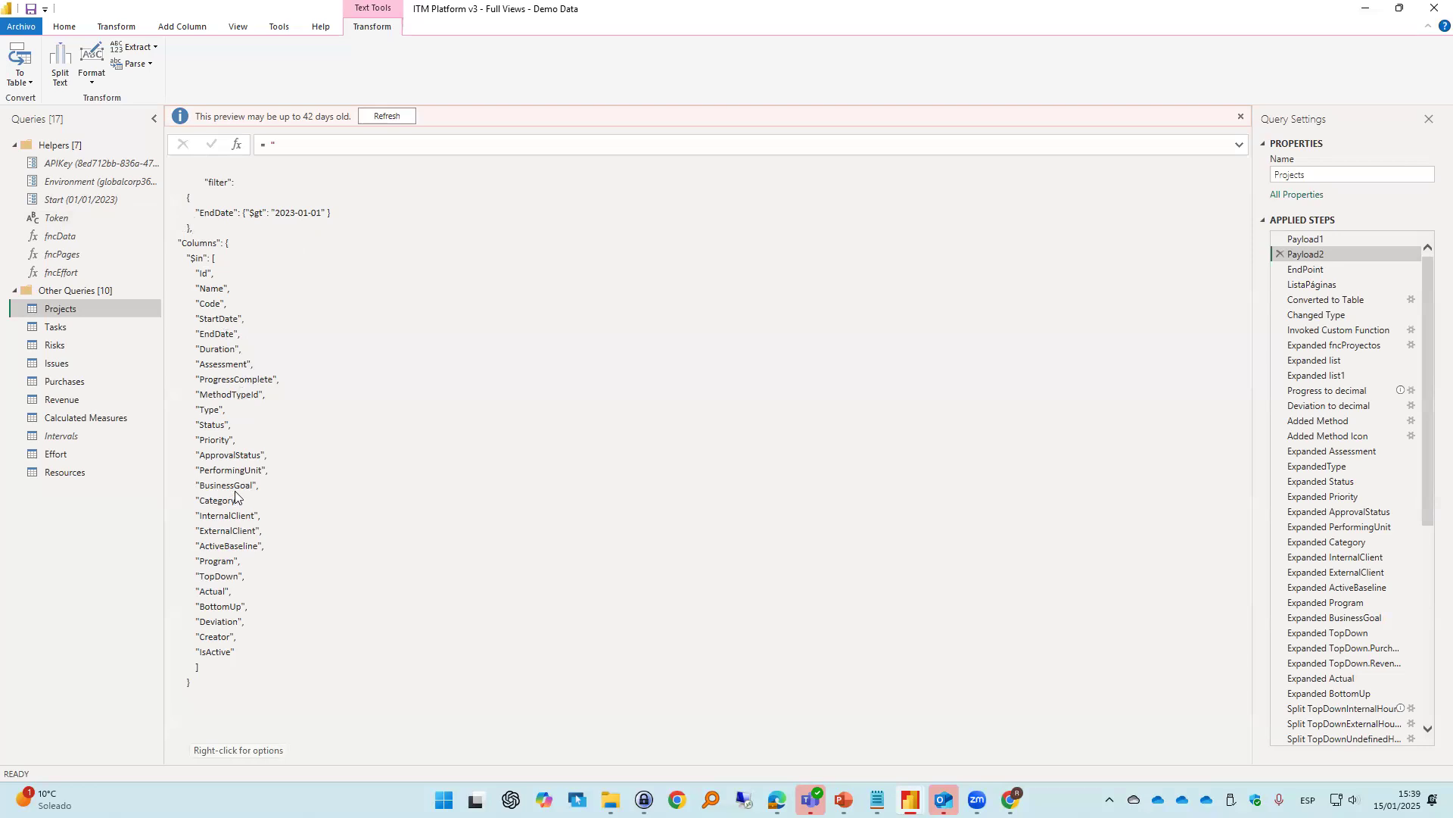
Review the requested column list of Payload2 in the Projects query's M code, leaving the code unedited
right_click(121, 310)
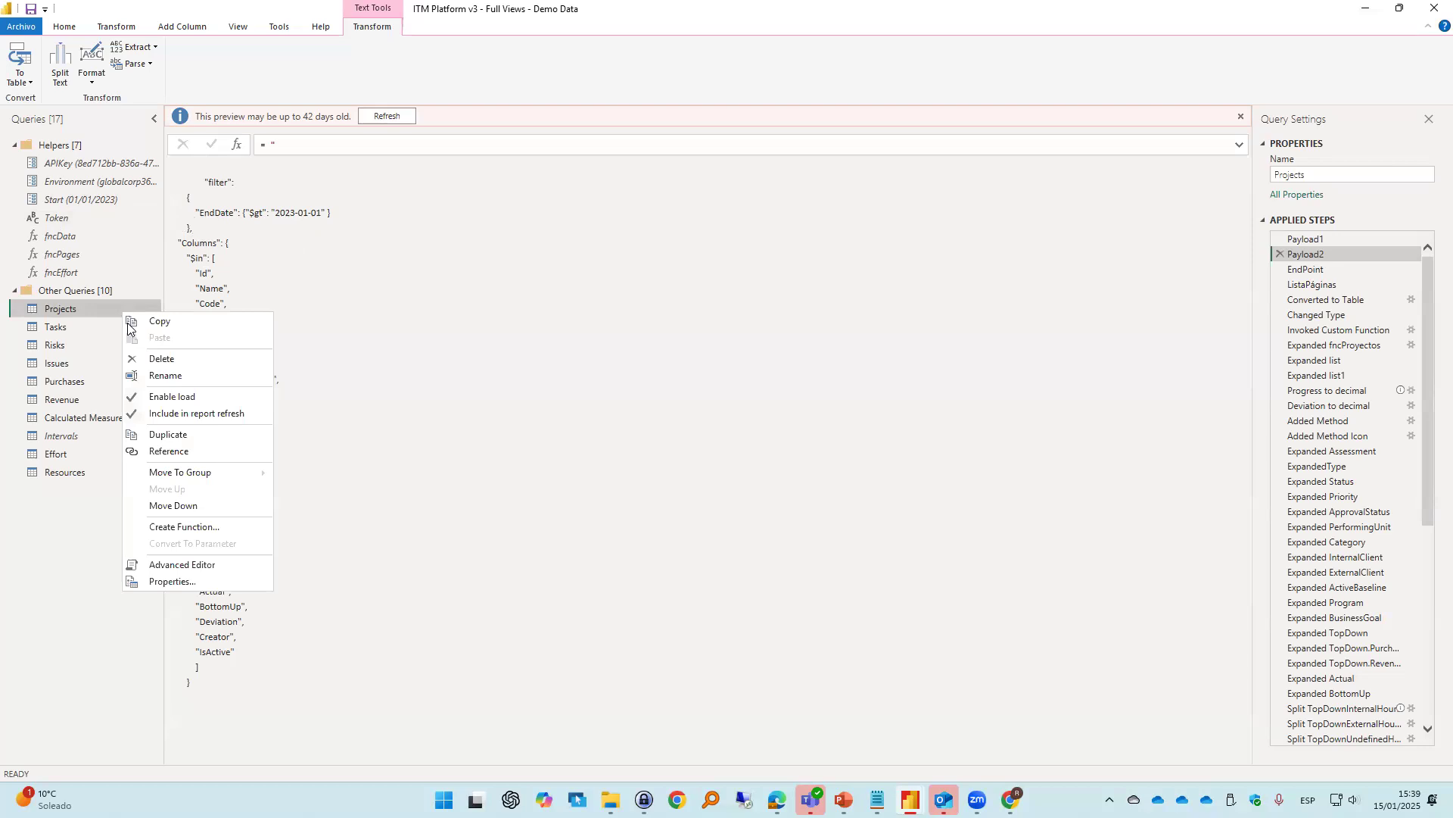
left_click(192, 567)
scroll(452, 409, "down", 5)
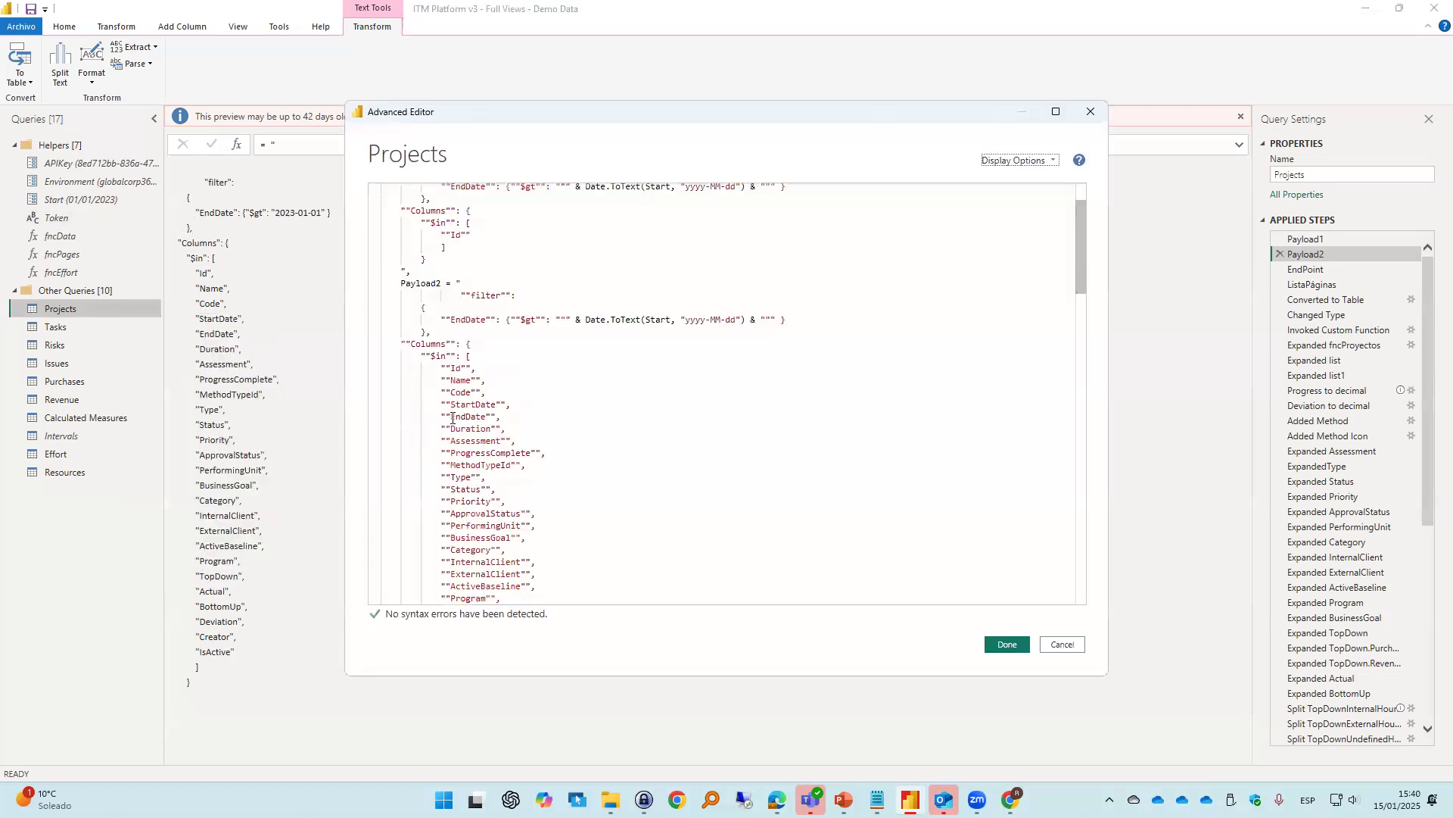
left_click_drag(534, 507, 436, 303)
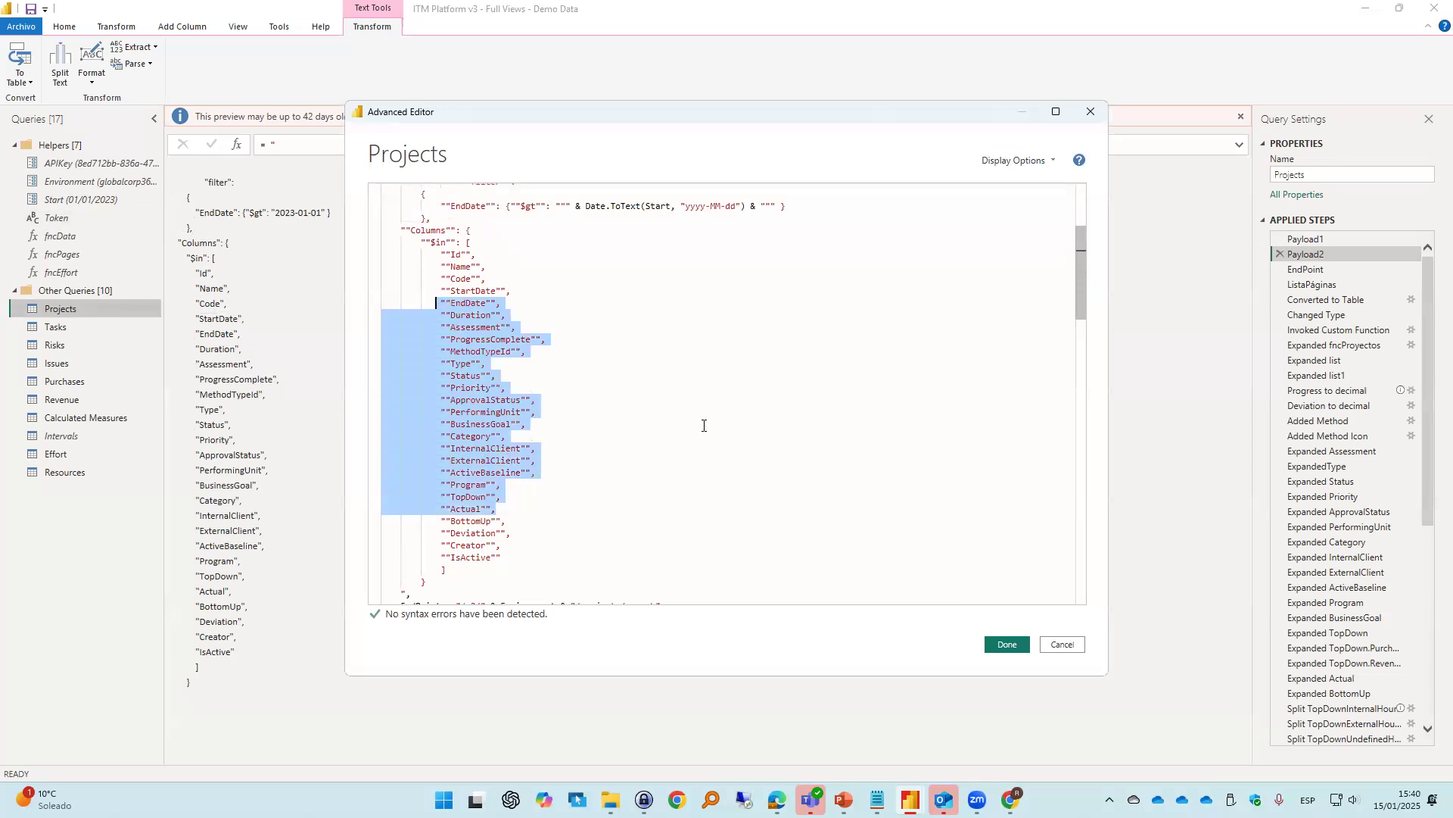
left_click(1063, 645)
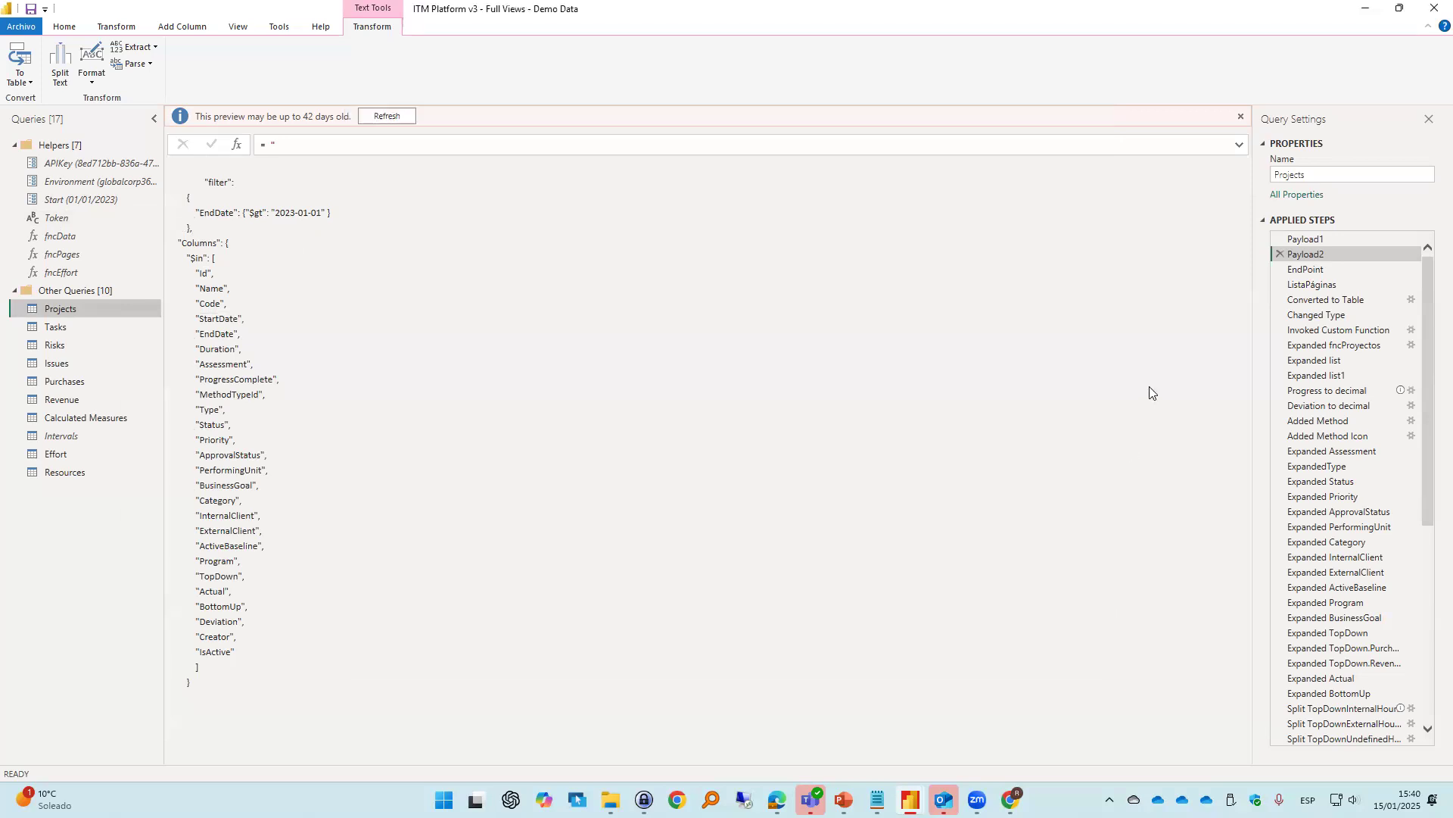
Inspect the Projects query's applied steps one by one from EndPoint and ListaPáginas through Expanded list1
left_click(1355, 270)
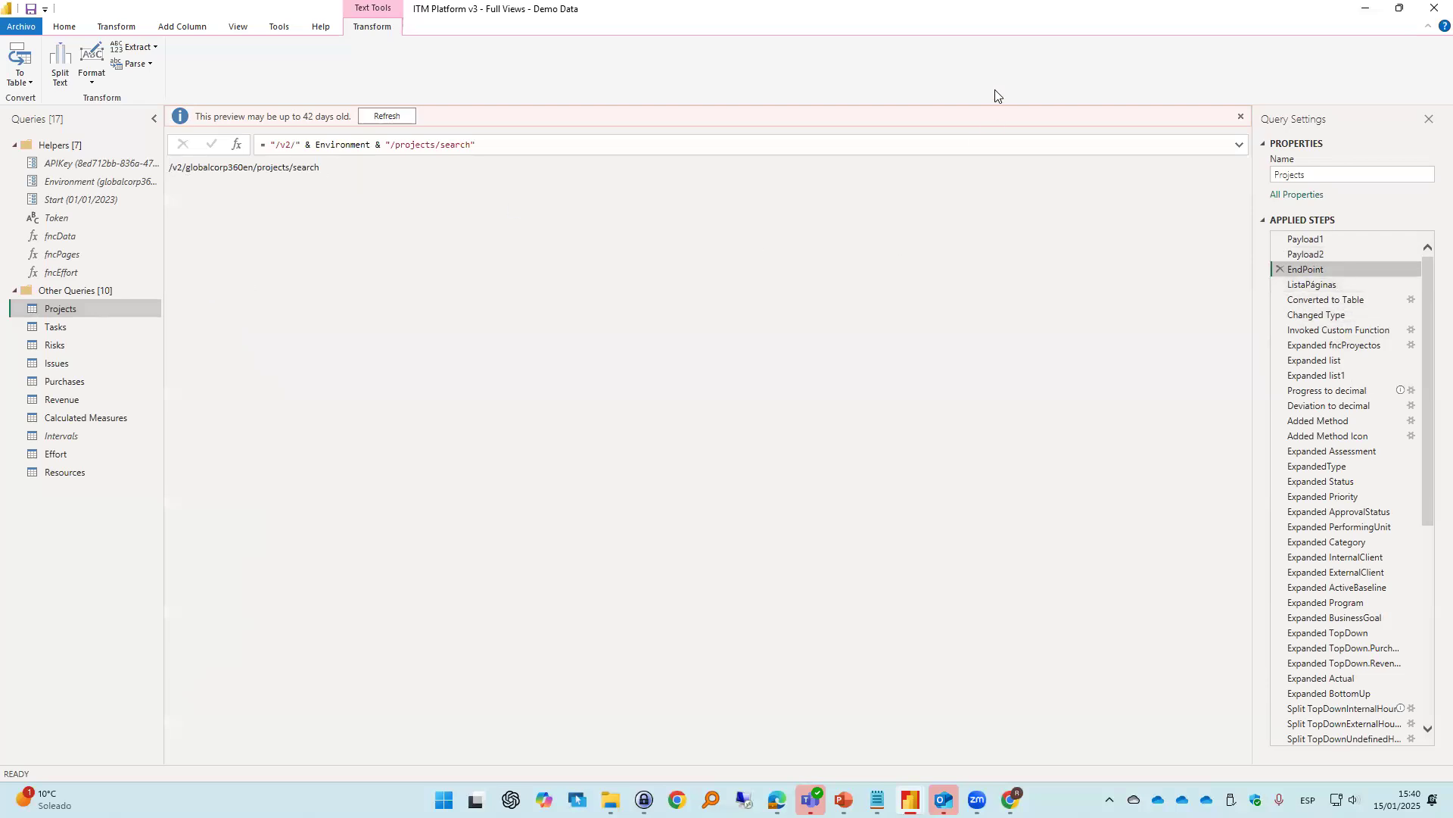
left_click(1312, 285)
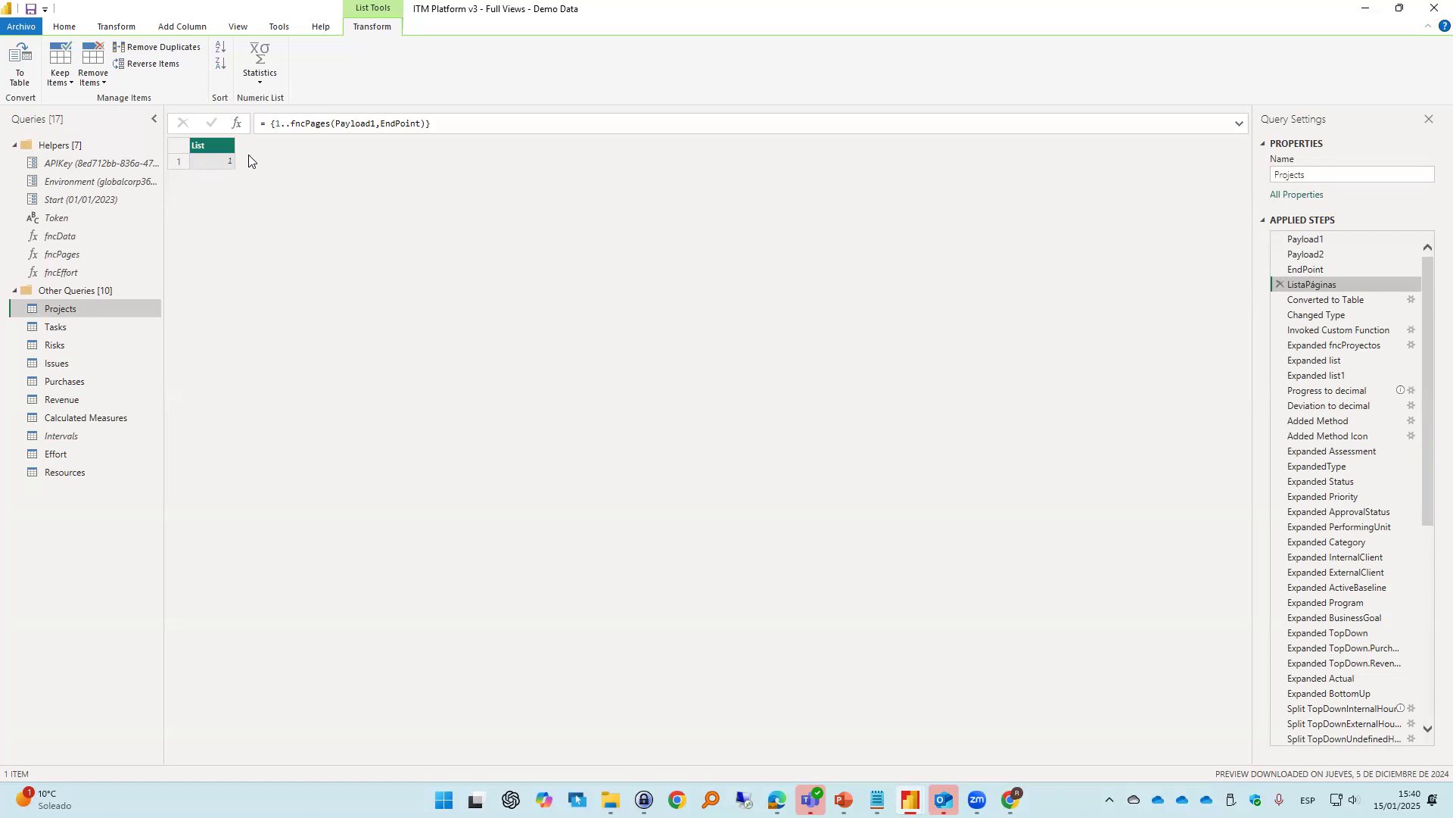
left_click(1314, 303)
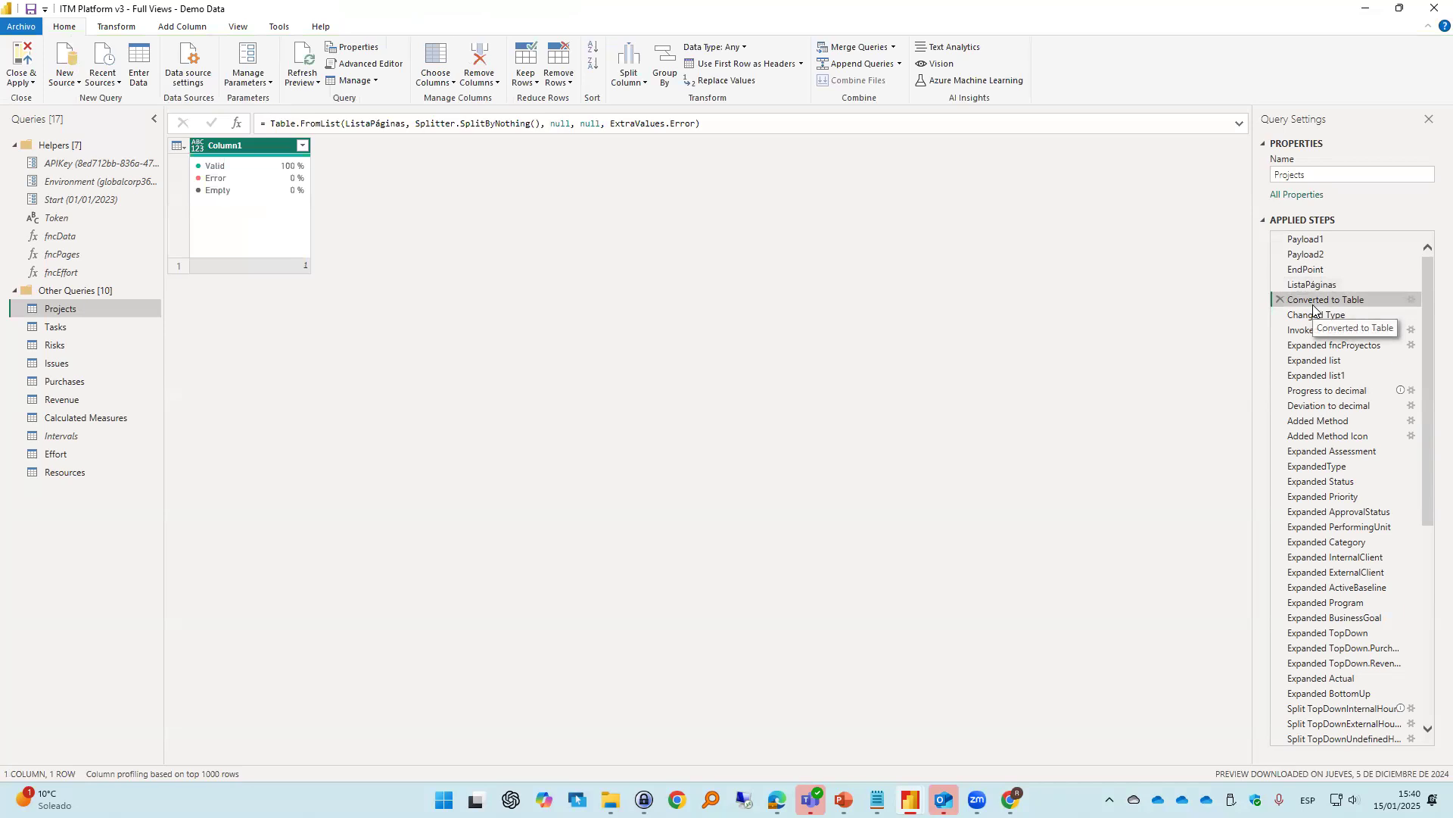
left_click(1317, 316)
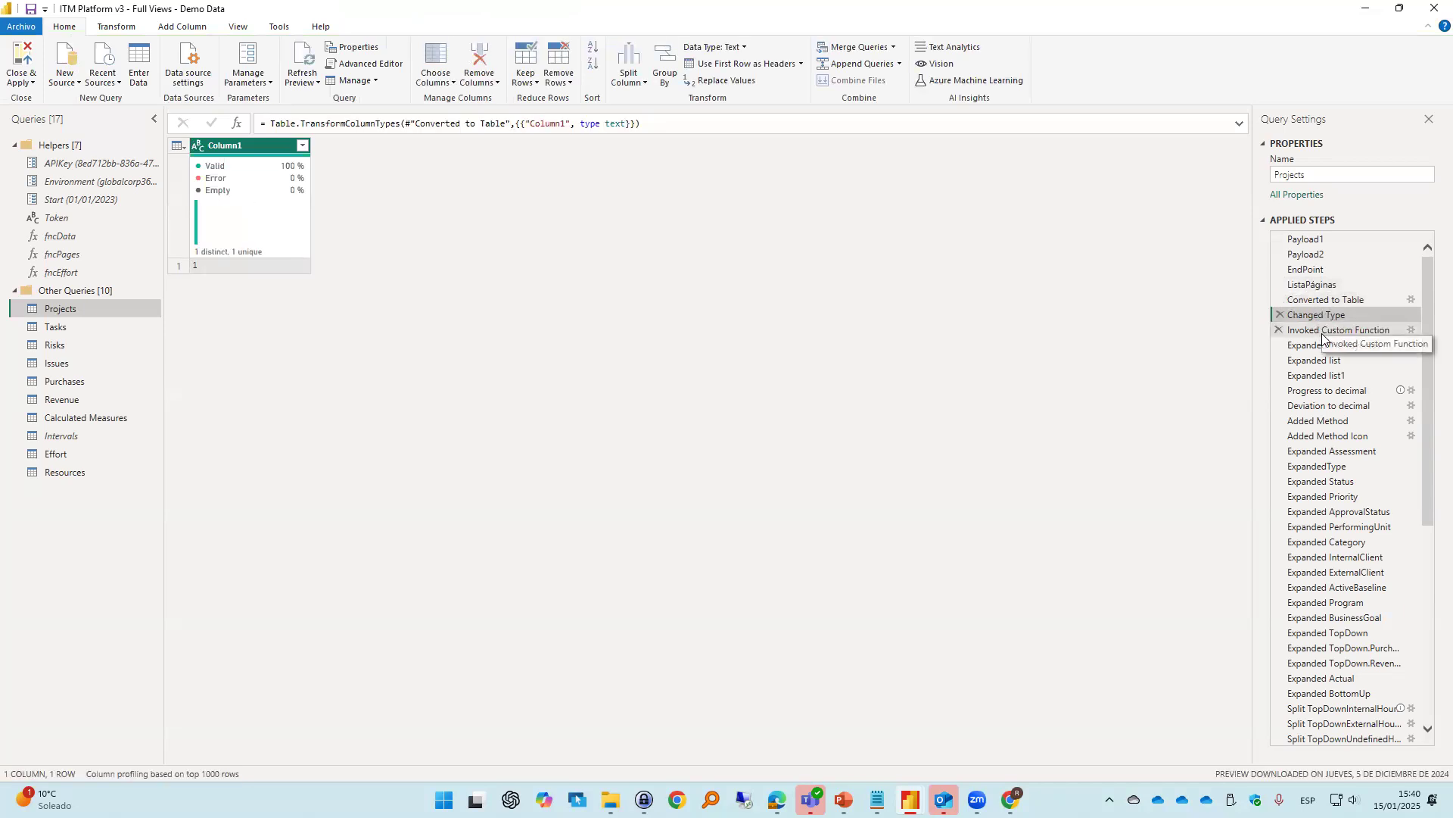
left_click(1324, 332)
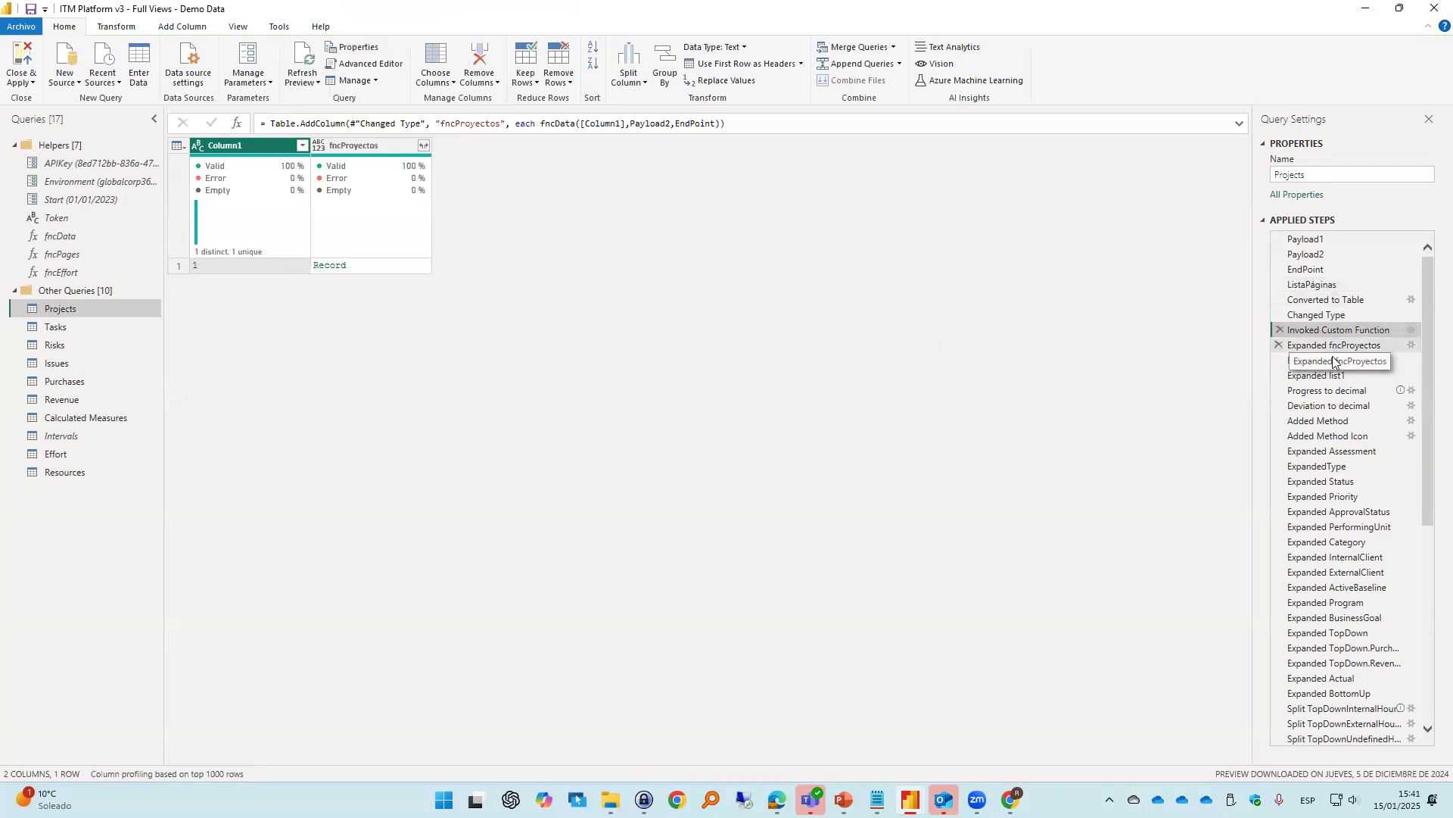
left_click(1332, 346)
left_click(1330, 361)
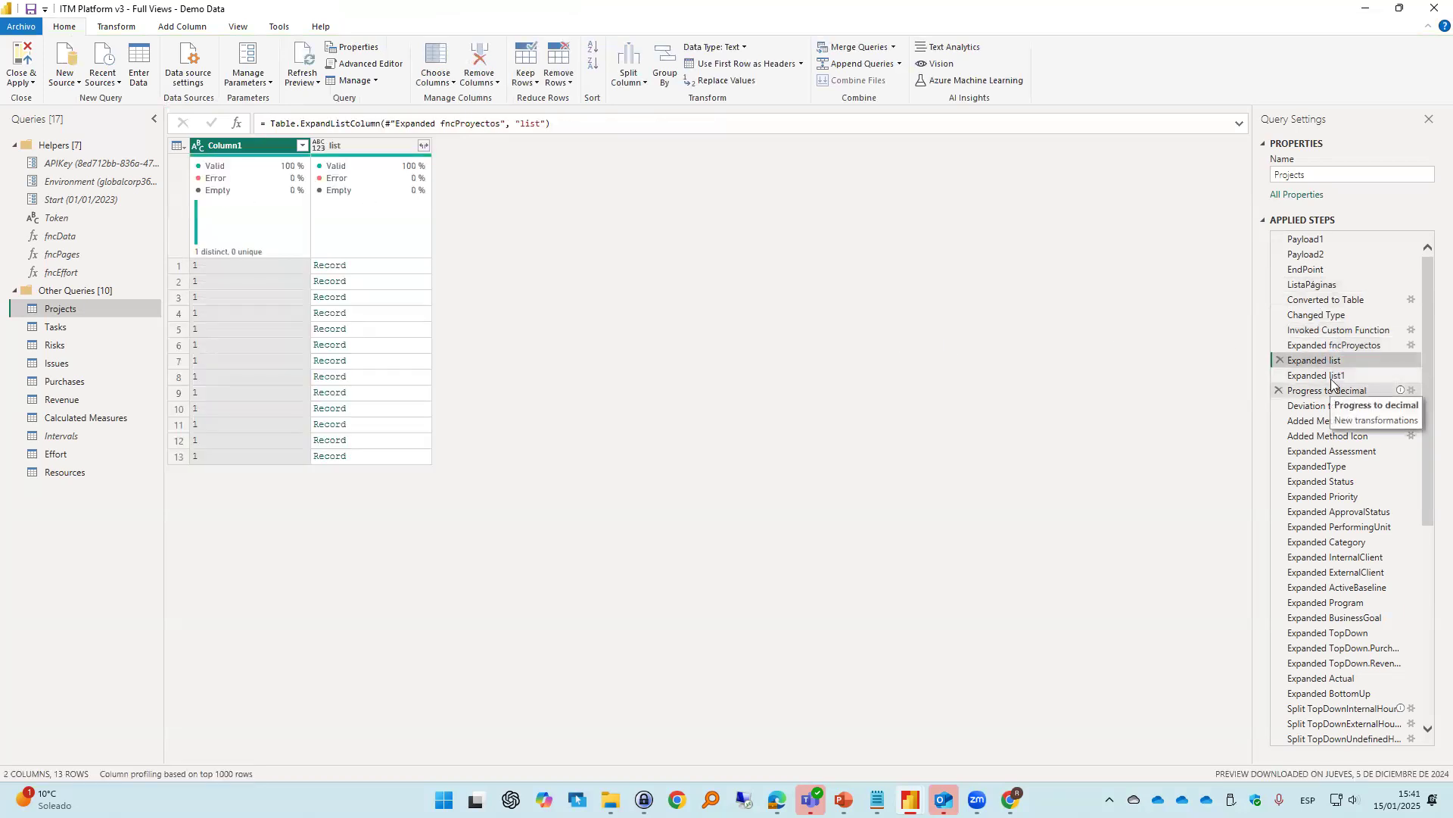
left_click(1332, 376)
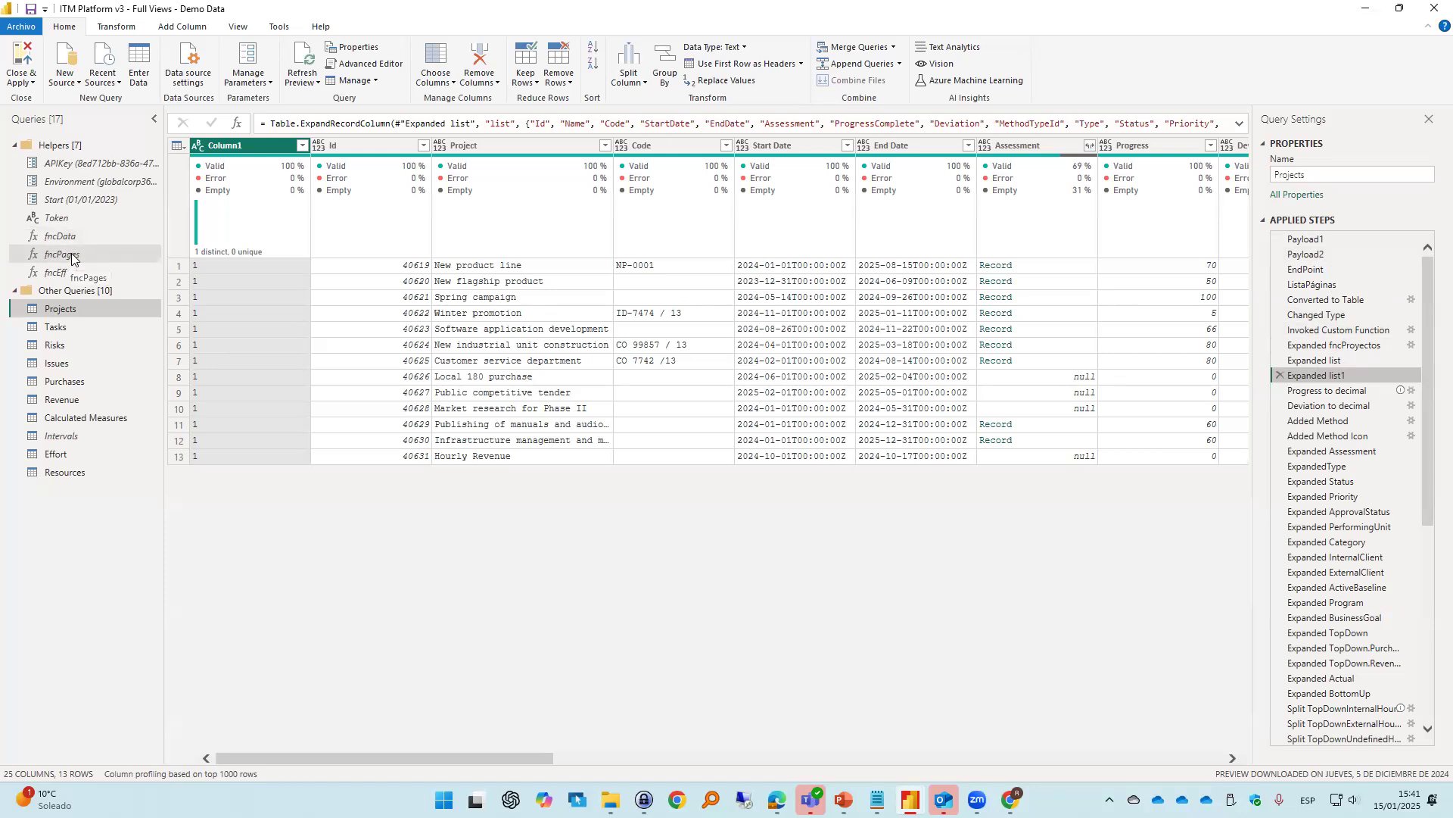
Compare the Progress and Deviation columns across the Expanded list1, Progress to decimal and Deviation to decimal steps
left_click(1347, 394)
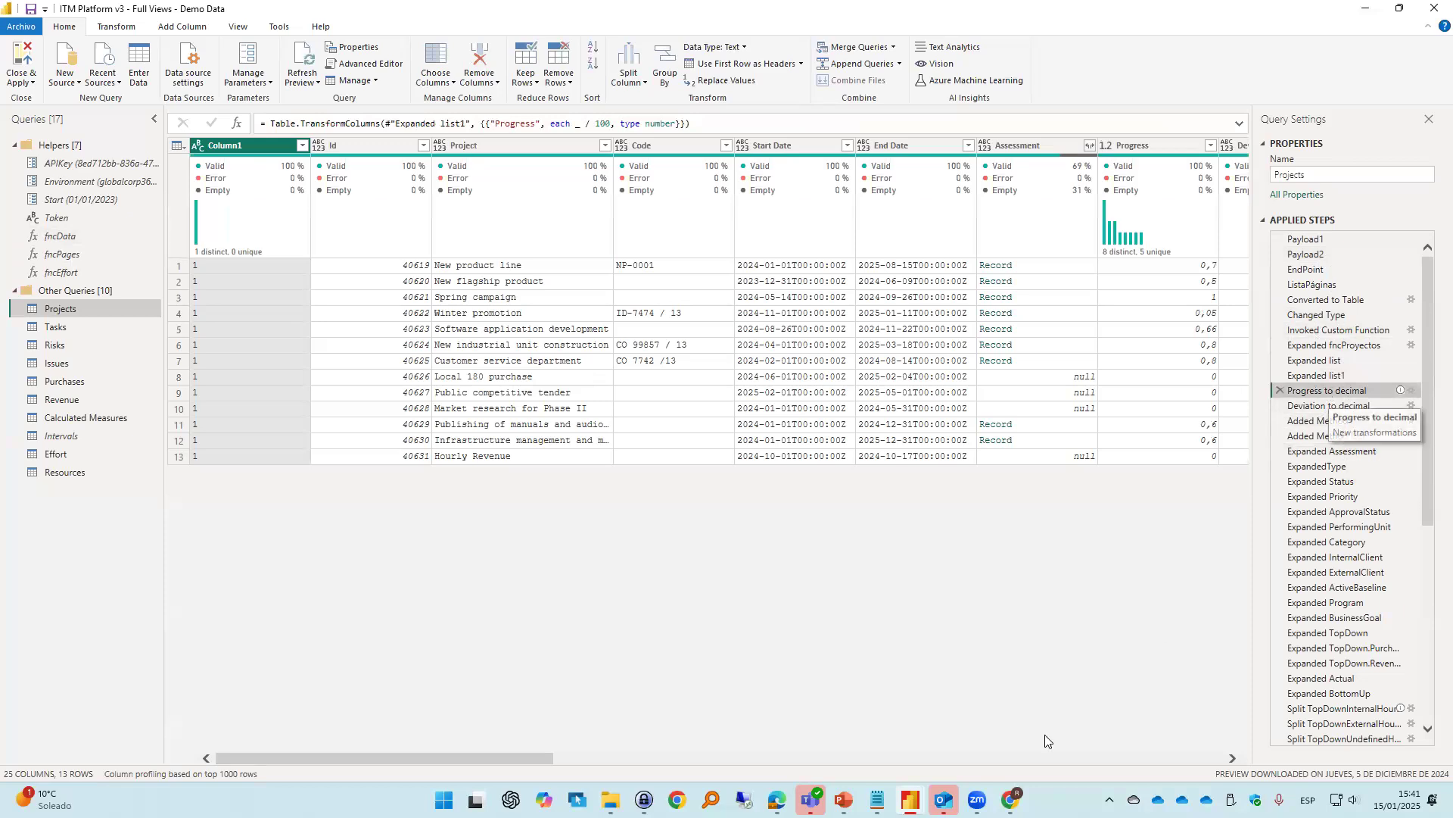
left_click_drag(539, 758, 736, 757)
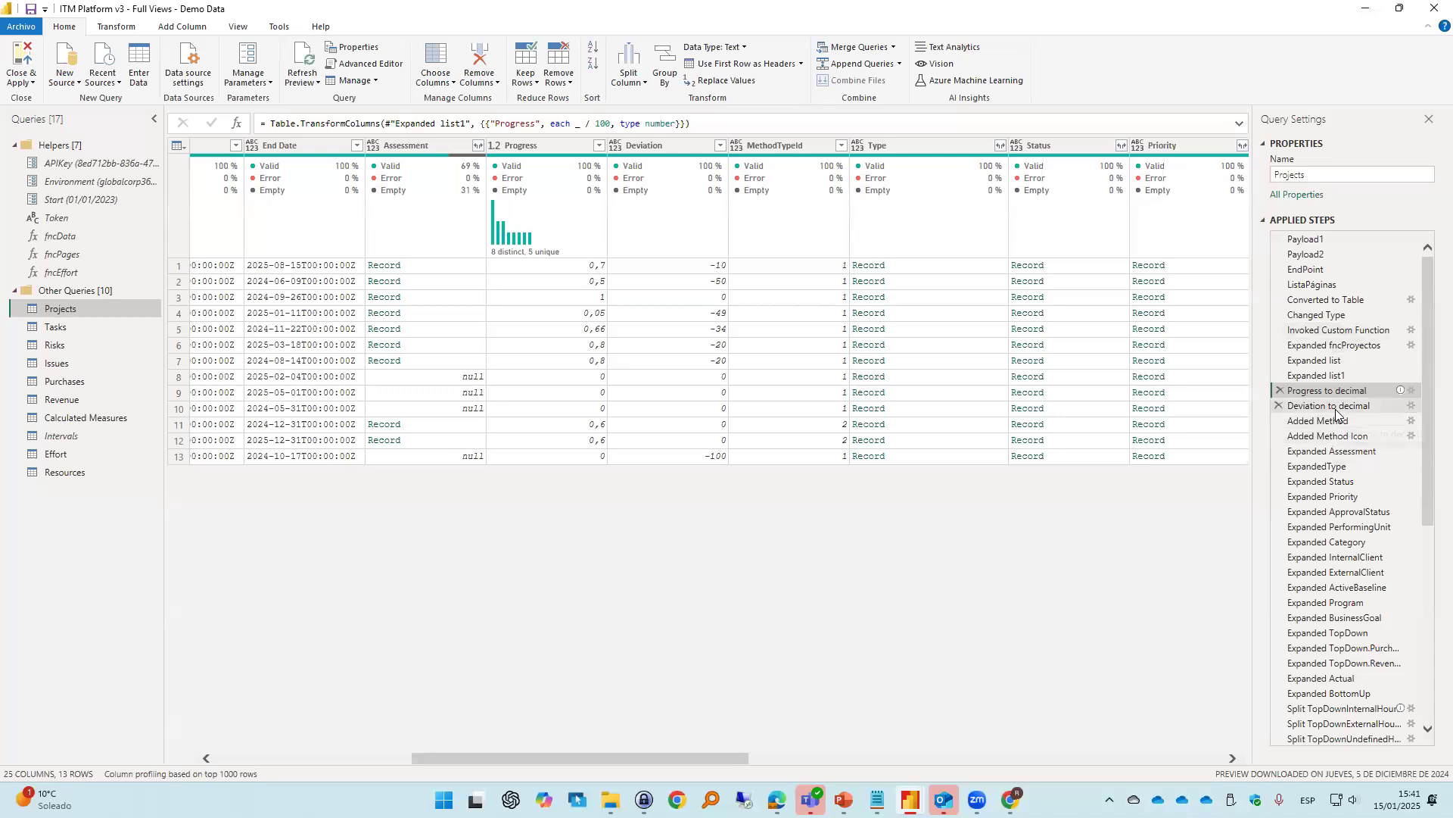
left_click_drag(553, 757, 598, 752)
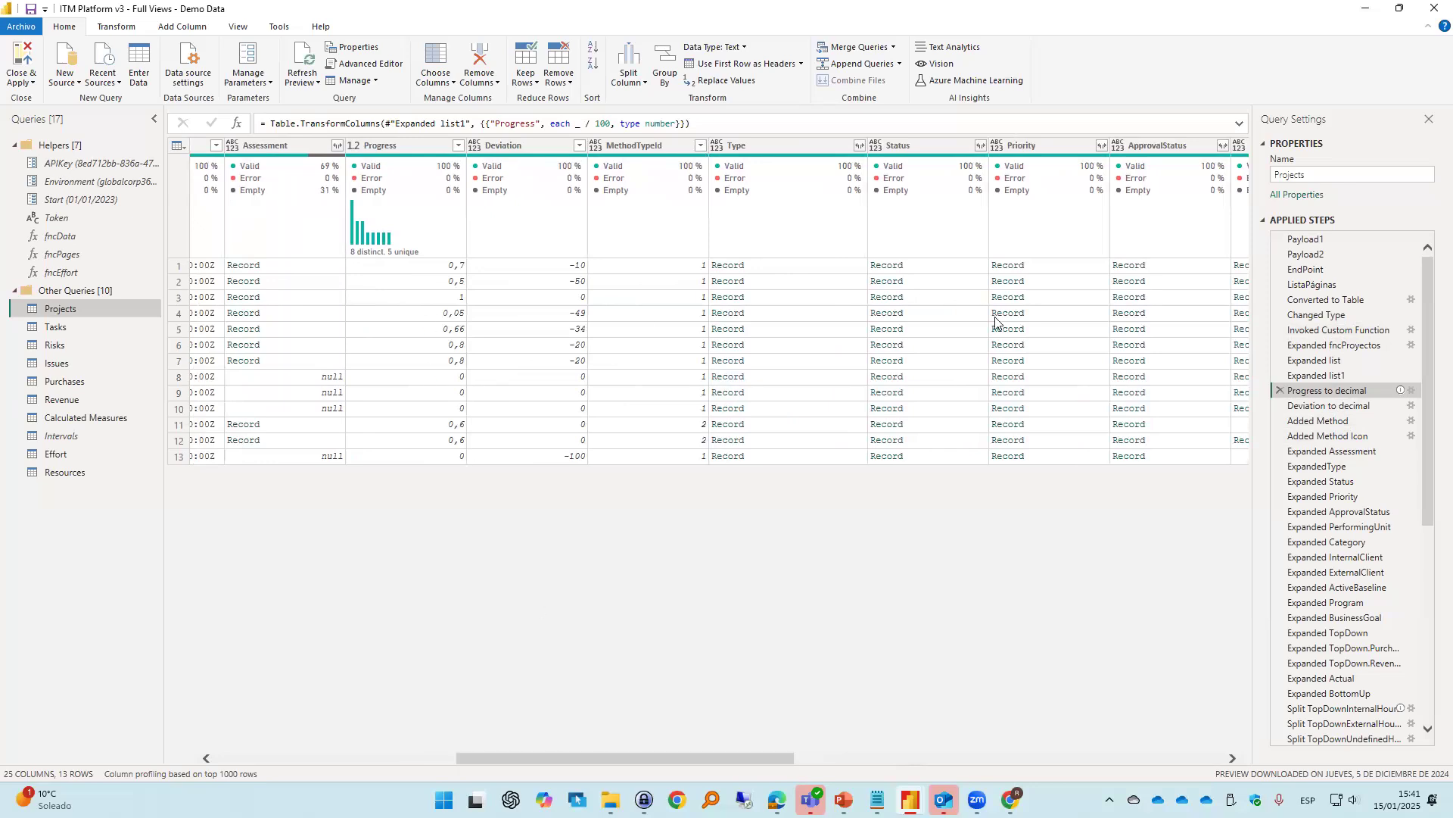
left_click(1333, 375)
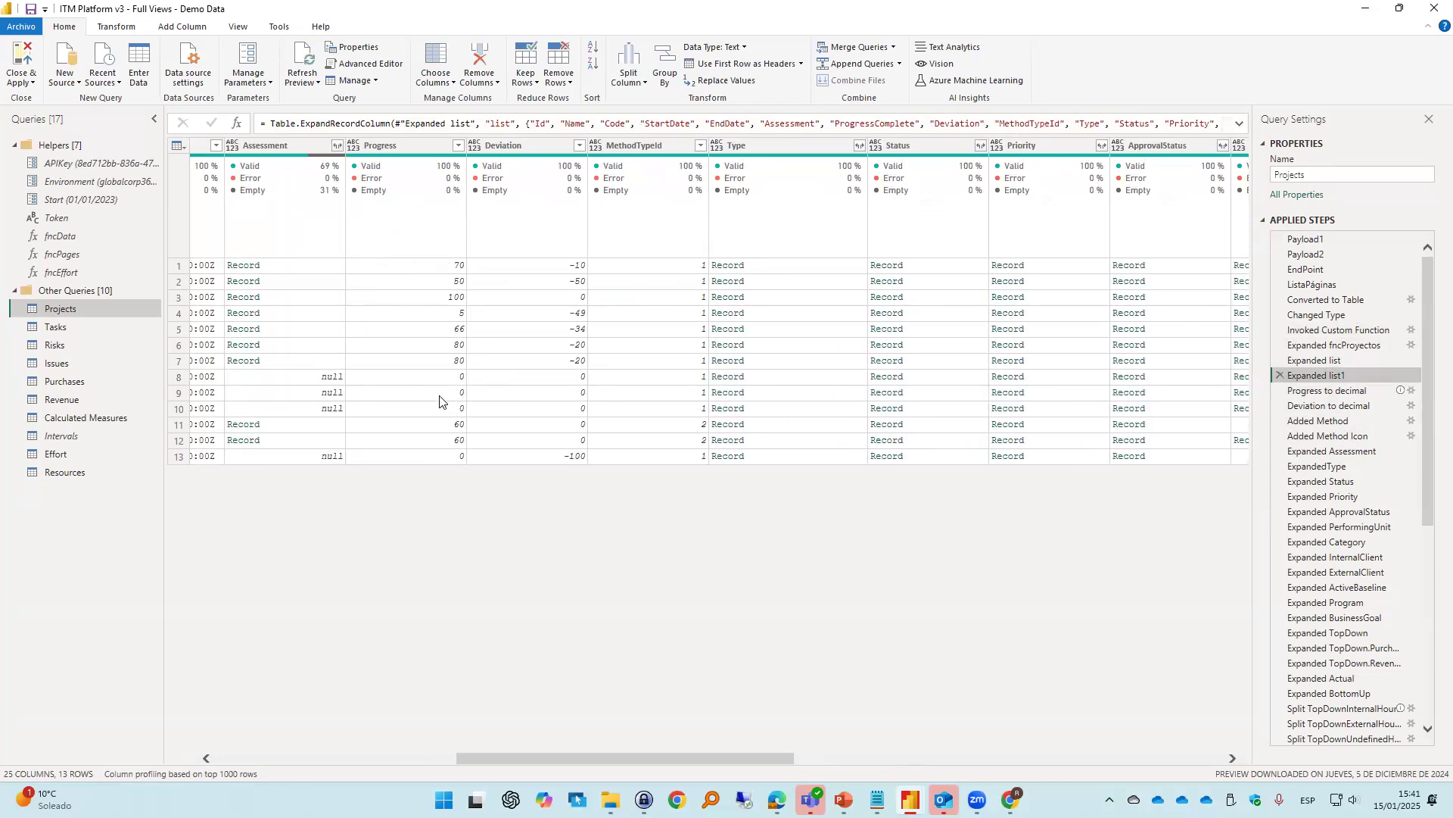
left_click(1346, 391)
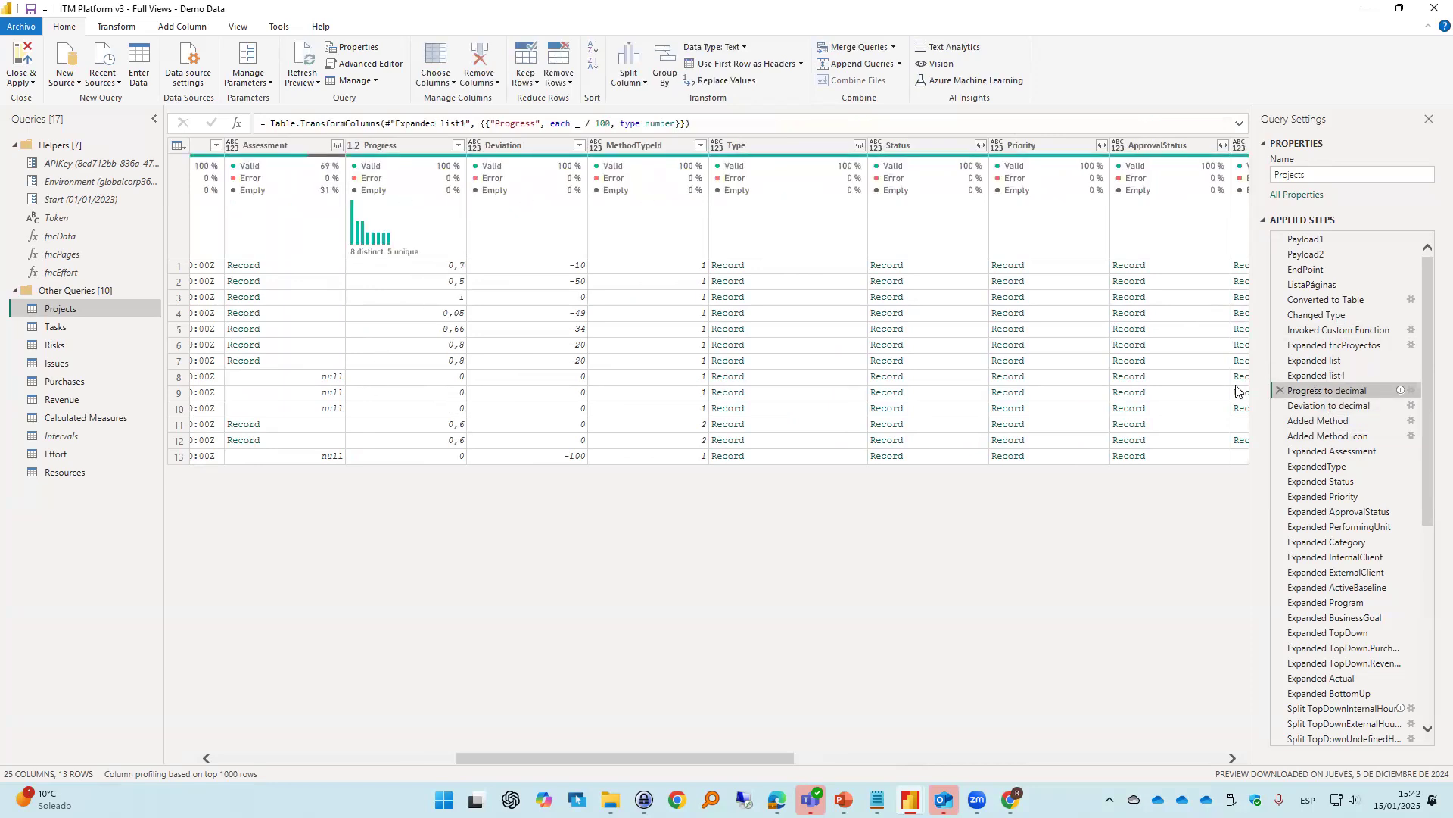
left_click(1329, 406)
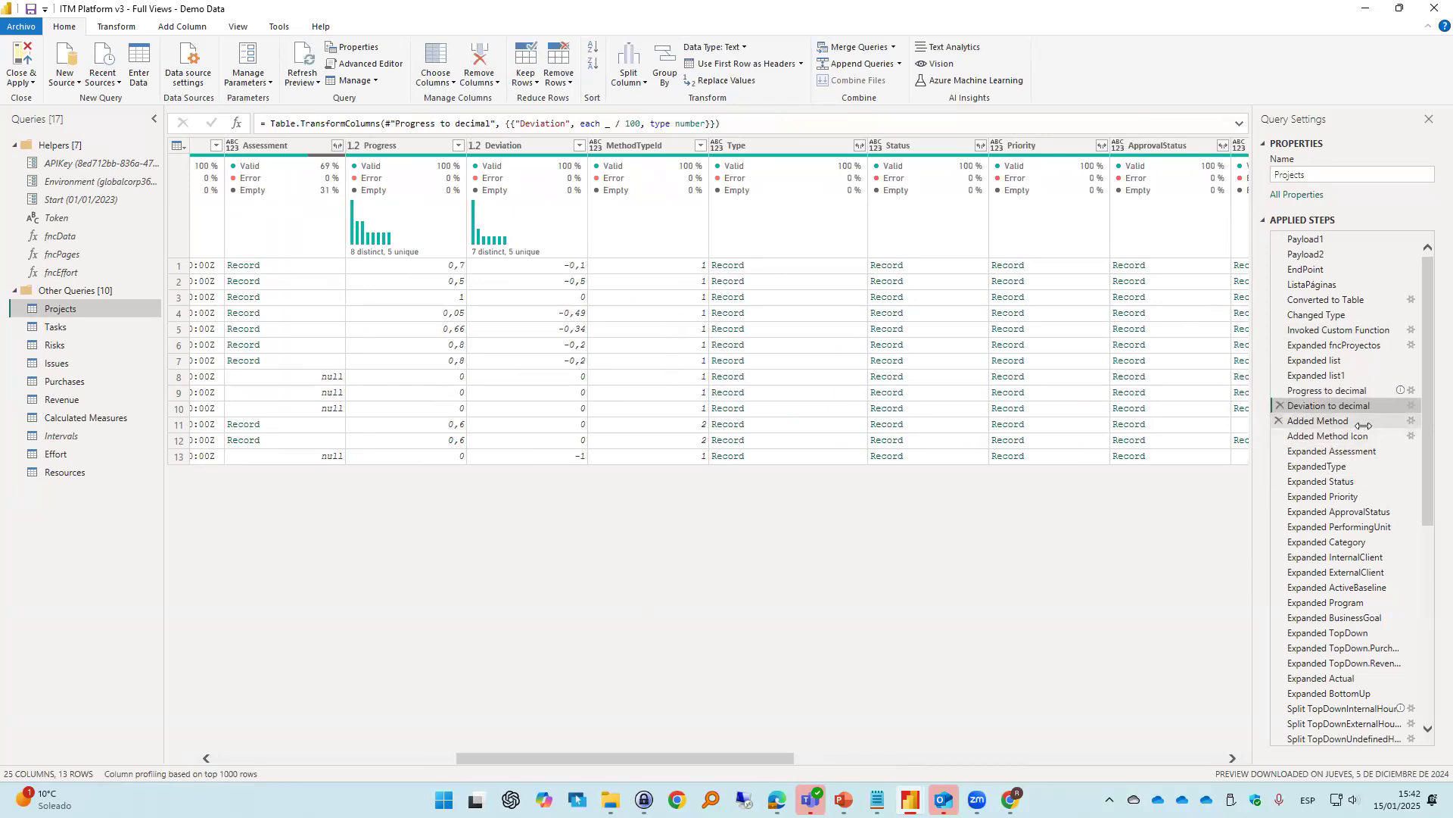
Inspect the Added Method and Added Method Icon steps with their resulting columns, and look over the remaining Projects steps
left_click(1364, 423)
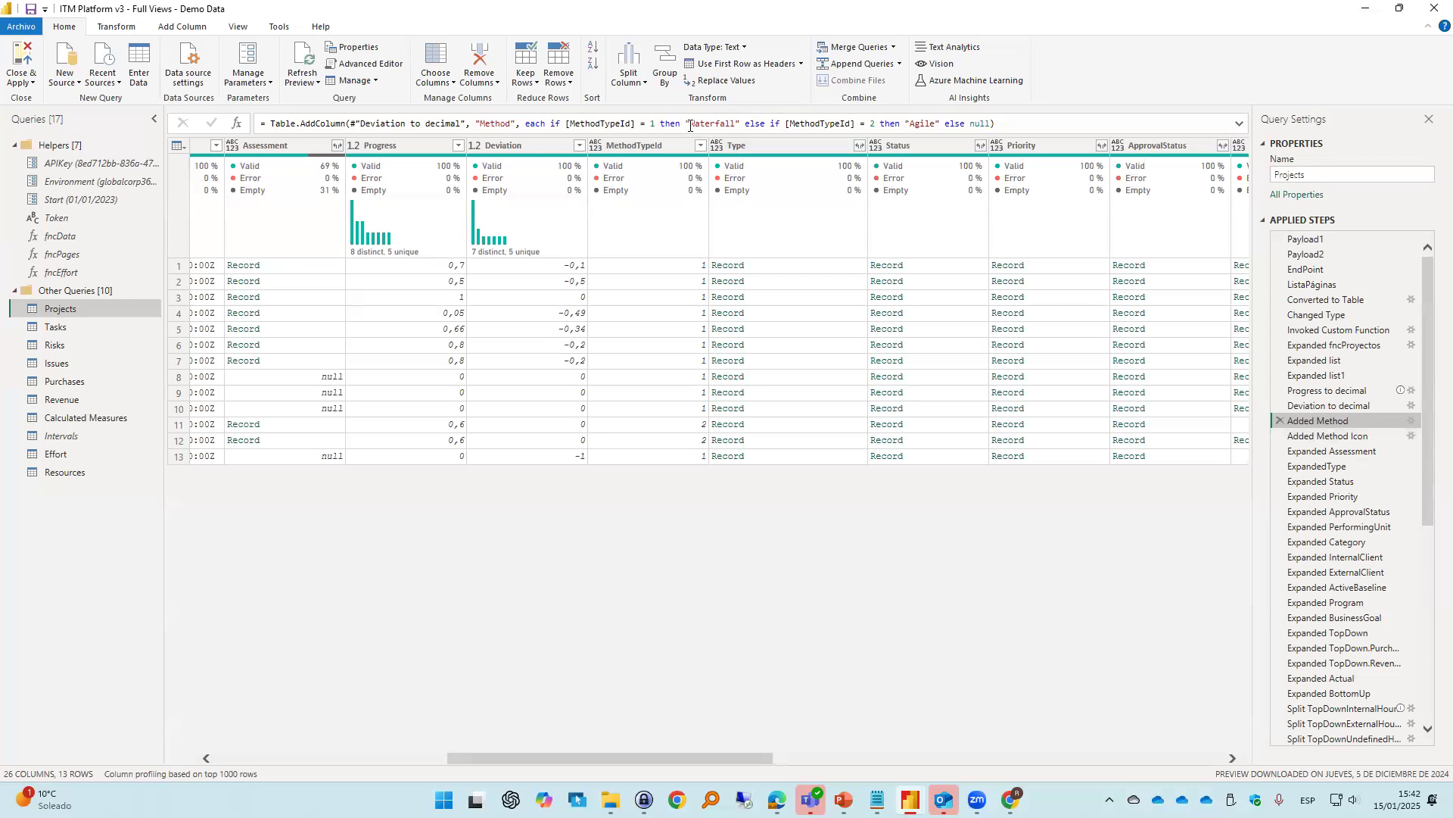
left_click(1344, 437)
left_click_drag(583, 758, 1202, 747)
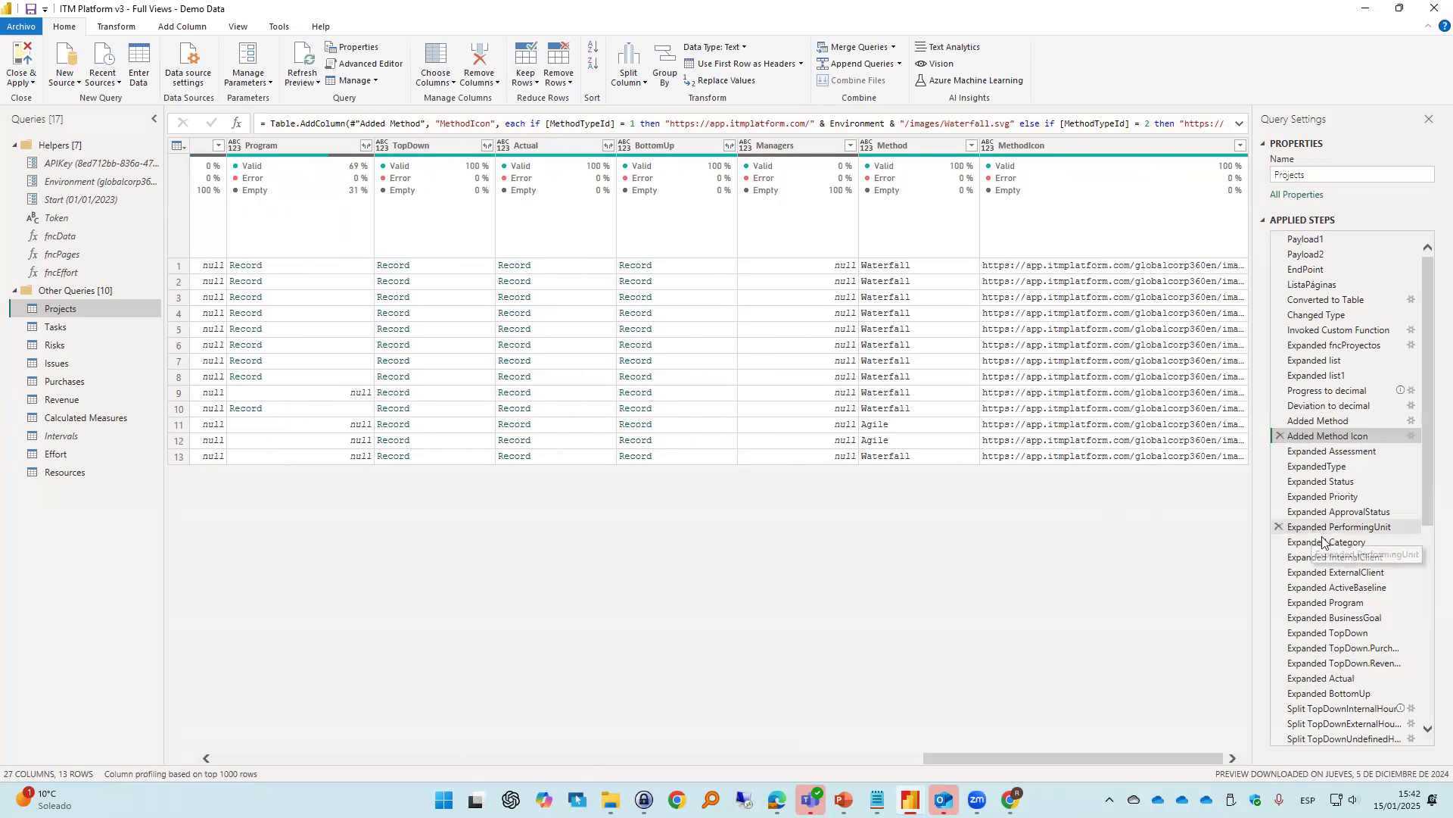
scroll(1324, 544, "down", 5)
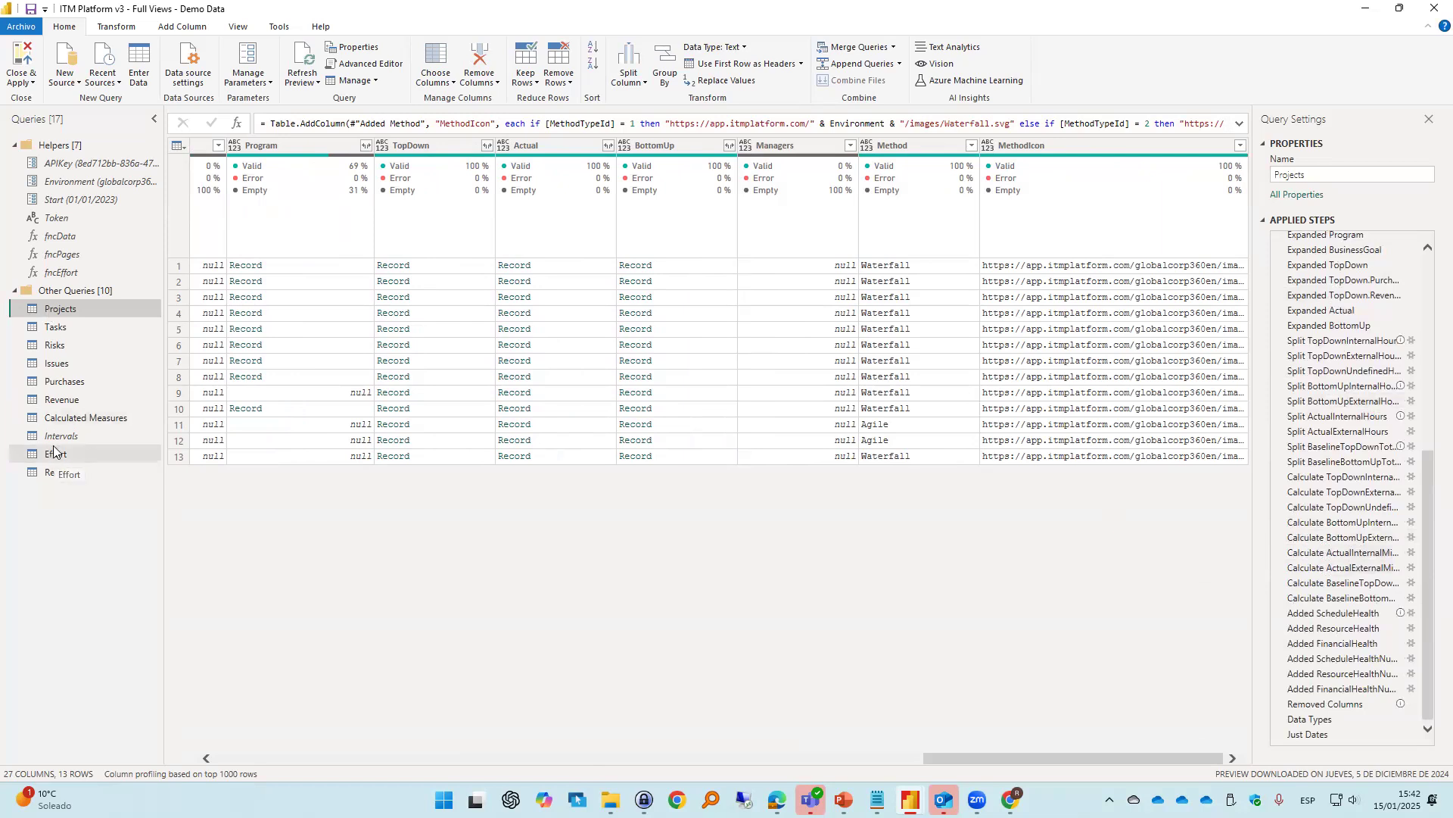
Look through the Tasks, Risks, Issues, Purchases, Revenue and Effort queries in turn
left_click(74, 330)
left_click(75, 345)
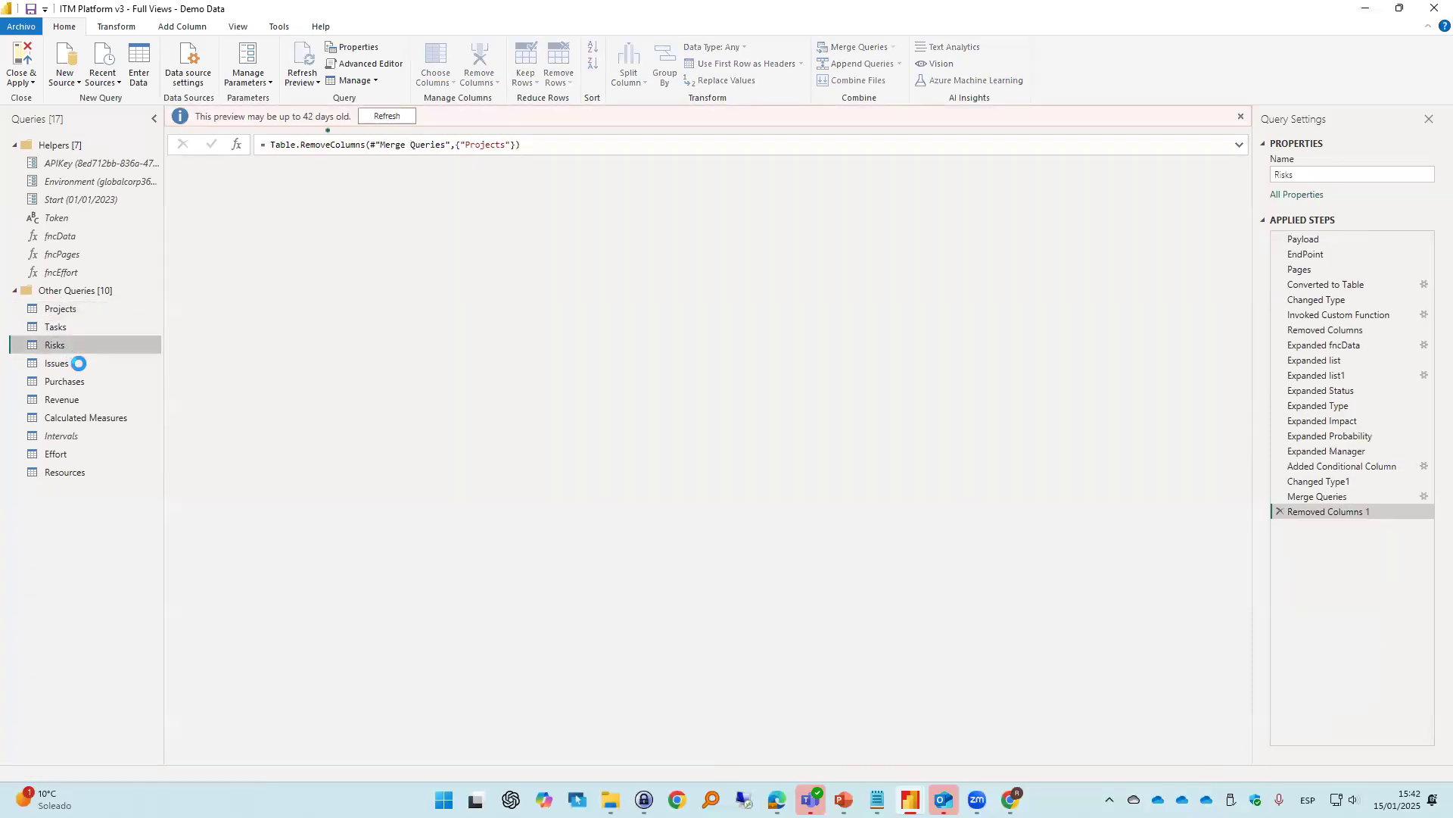
left_click(76, 363)
left_click(82, 380)
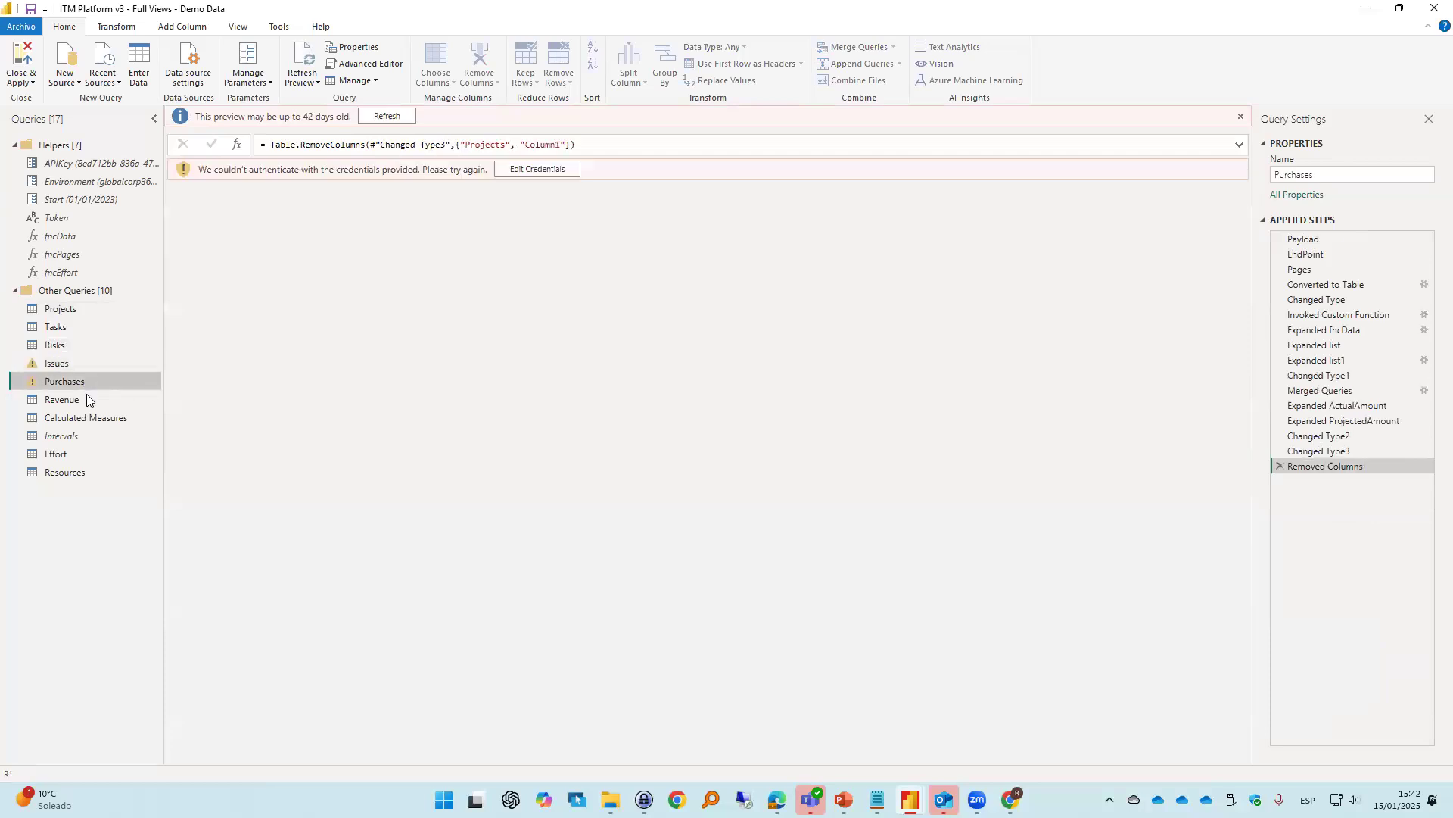
left_click(86, 399)
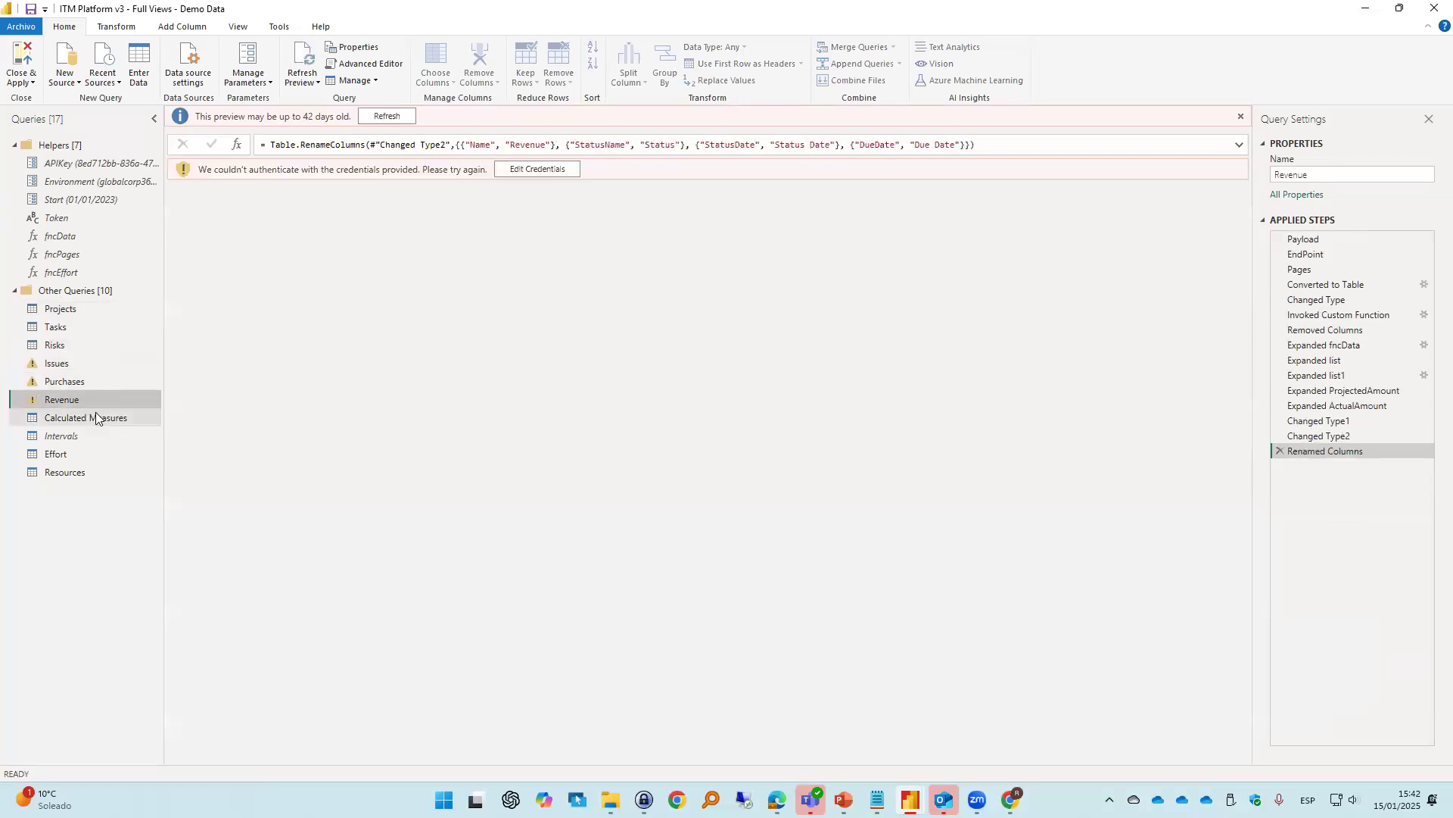
left_click(99, 458)
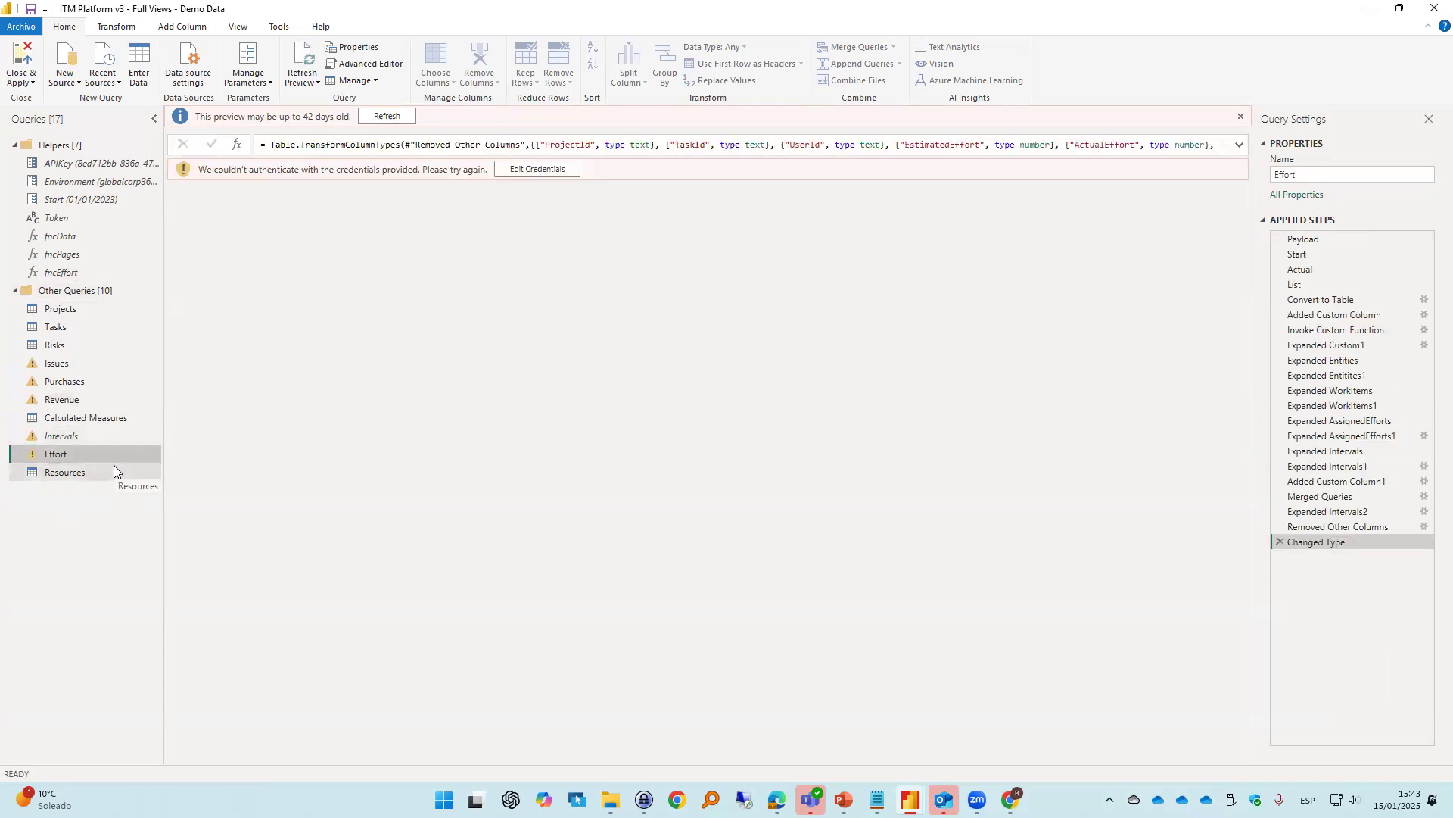
left_click(527, 174)
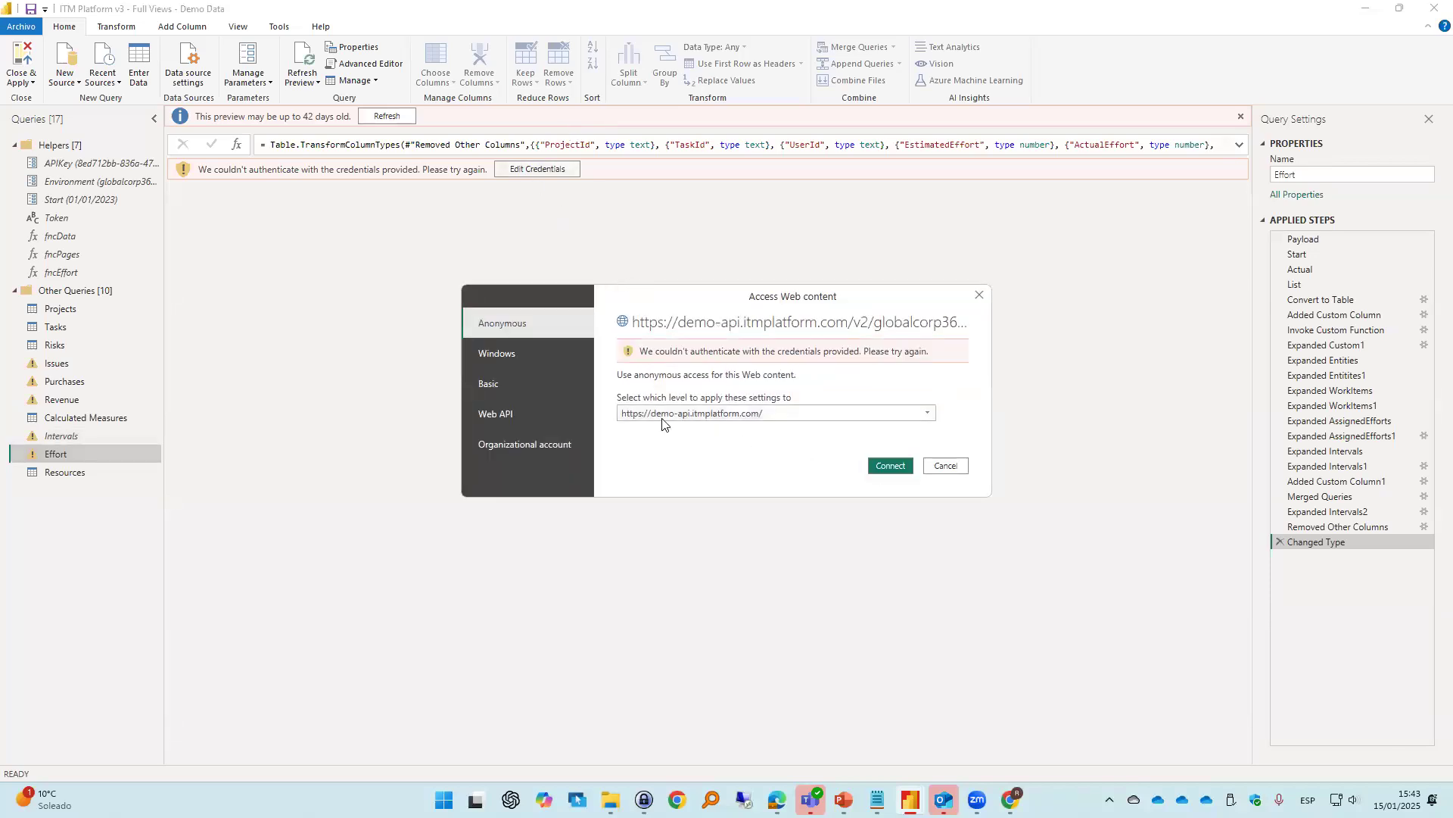
left_click(880, 466)
left_click(945, 466)
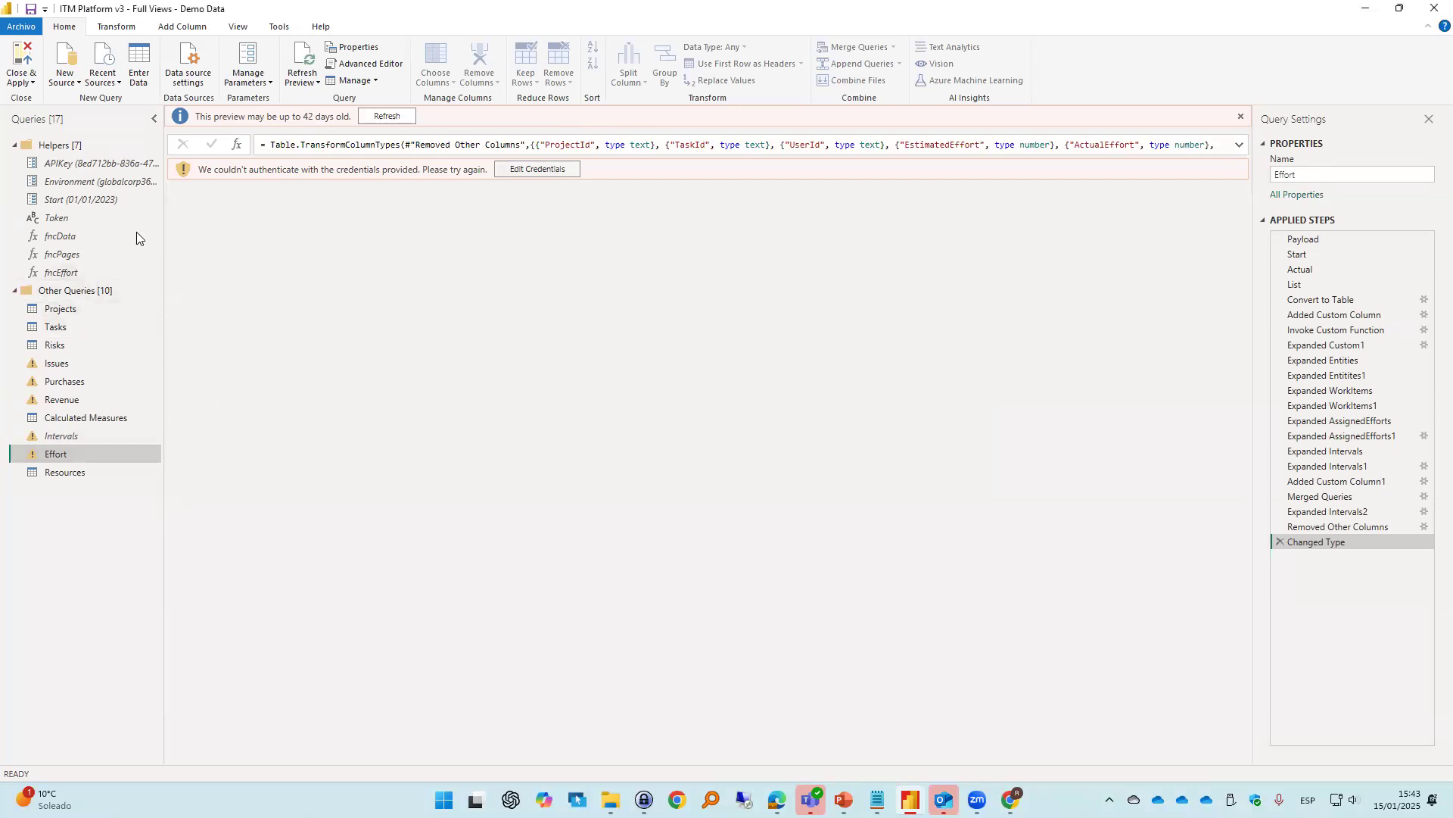
Try to connect the Issues query to its web source with anonymous access
left_click(103, 363)
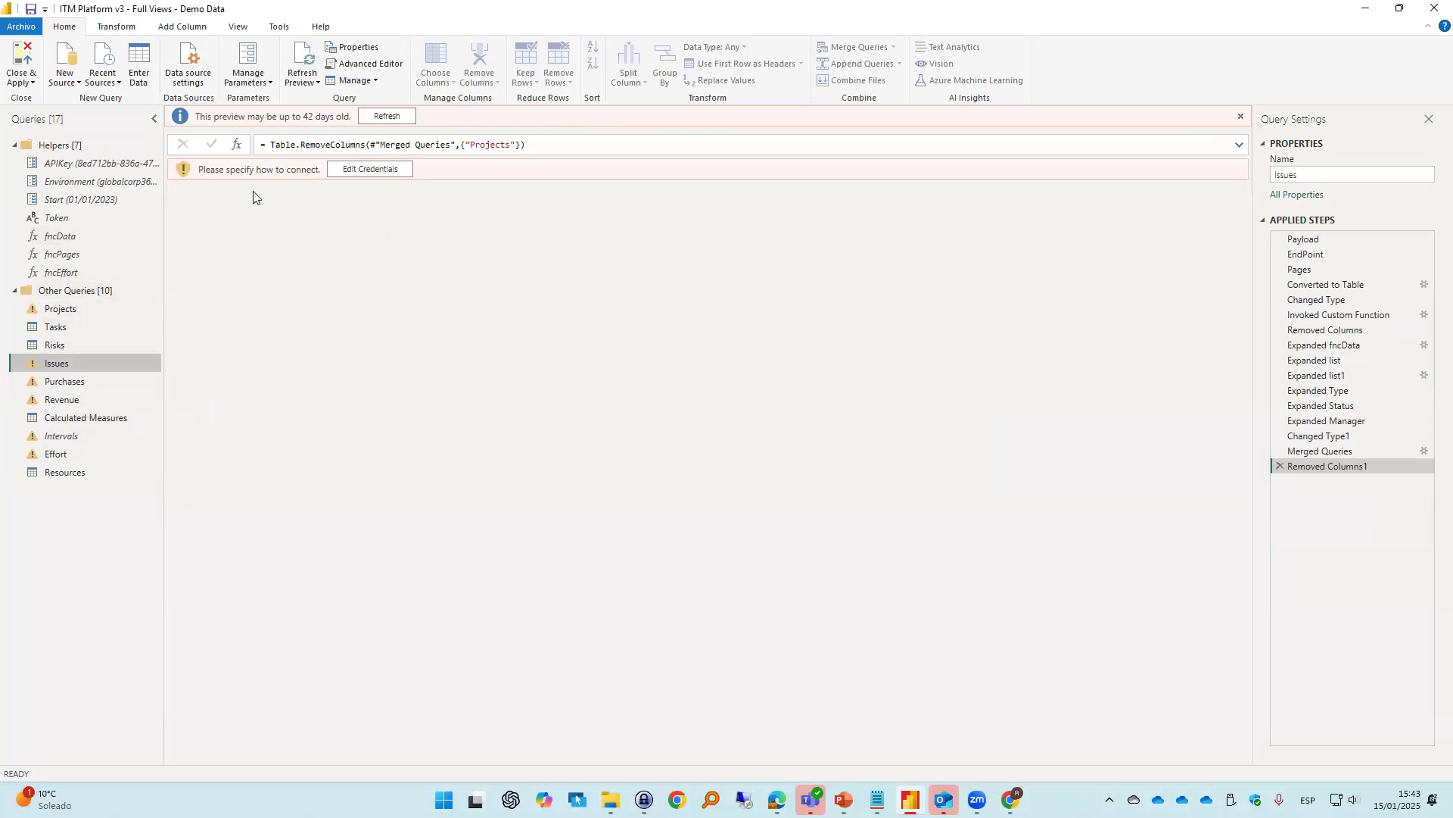
left_click(363, 169)
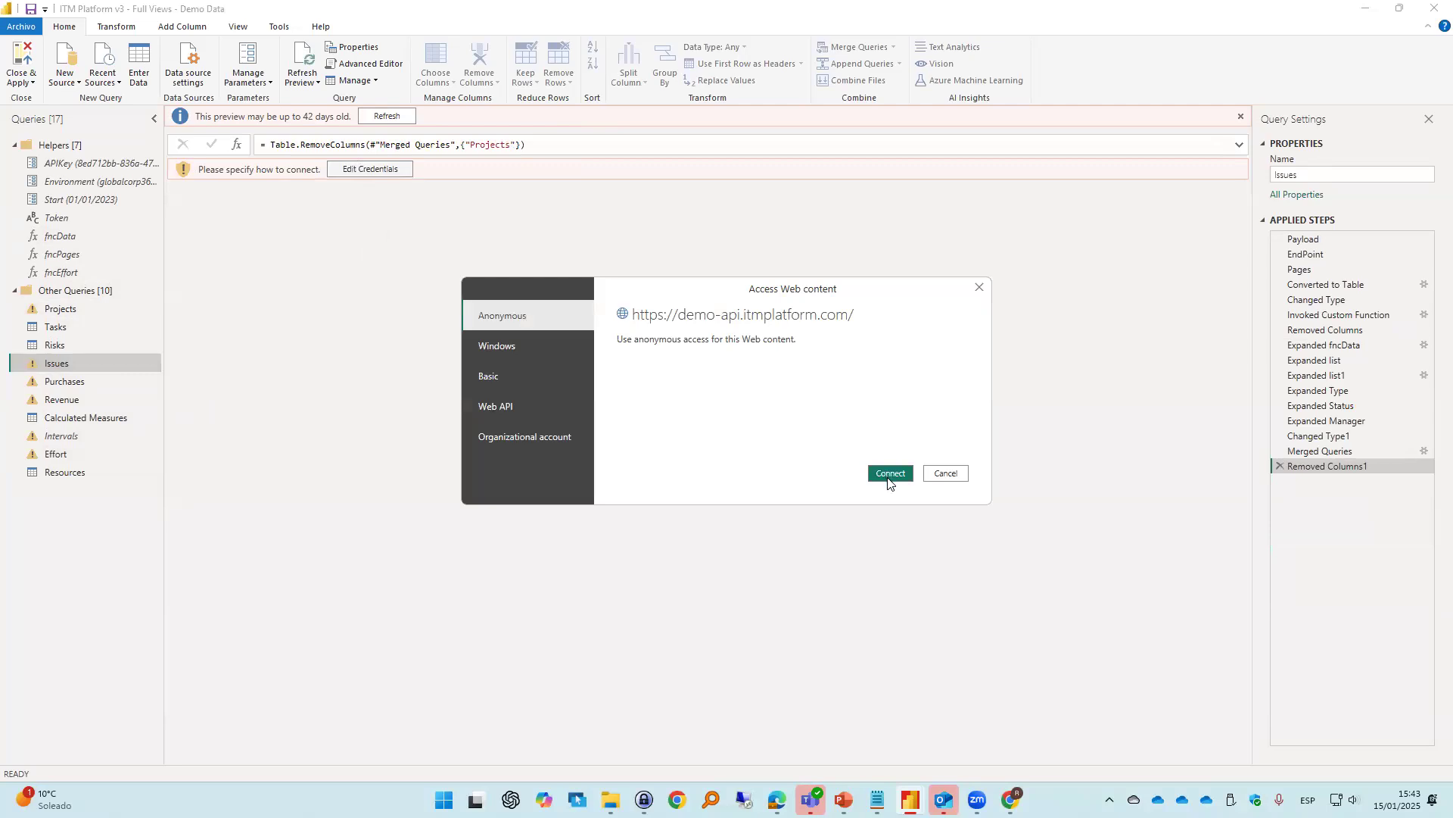
left_click(889, 475)
left_click(892, 453)
left_click(893, 457)
left_click(893, 456)
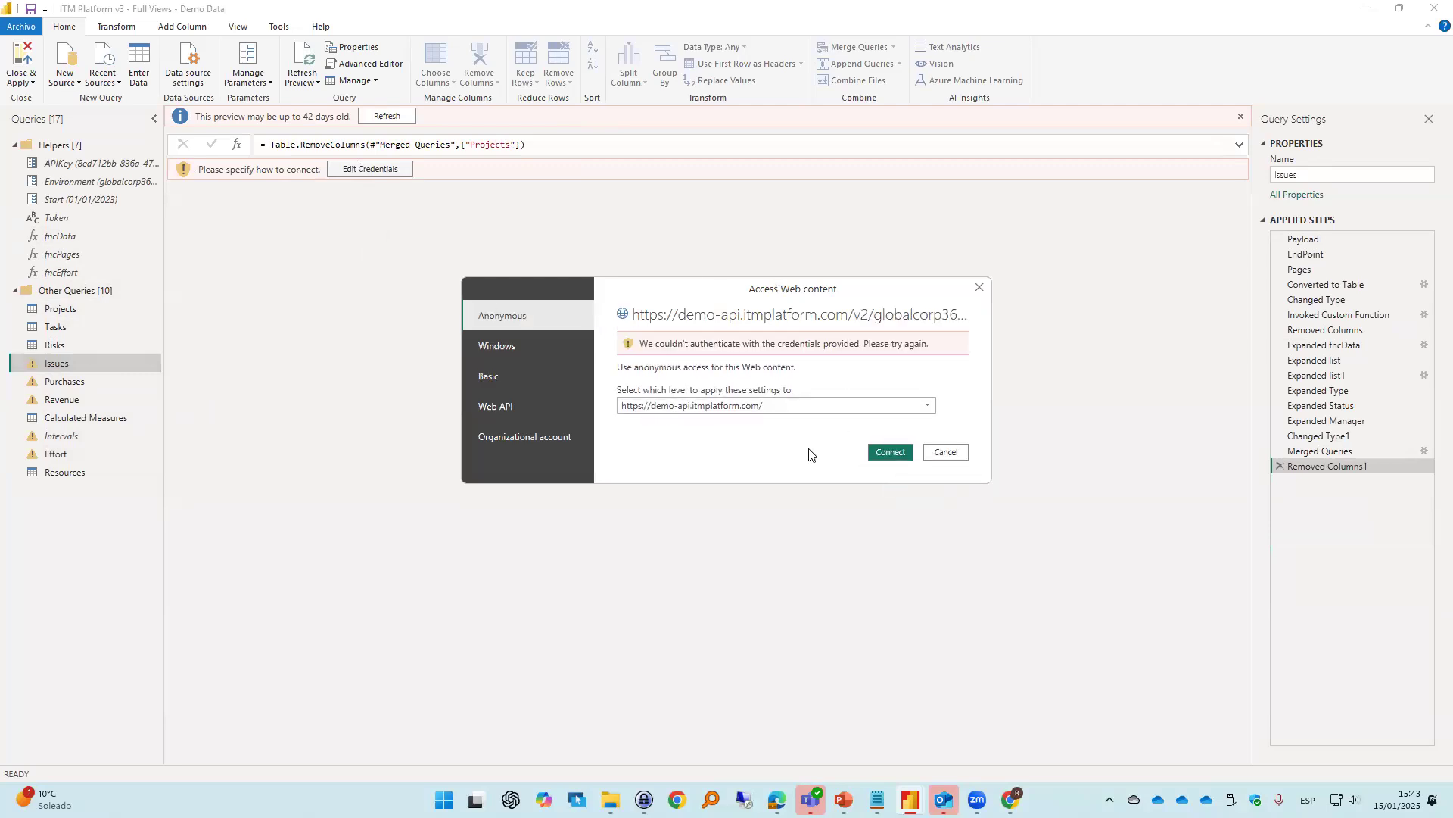
left_click(946, 452)
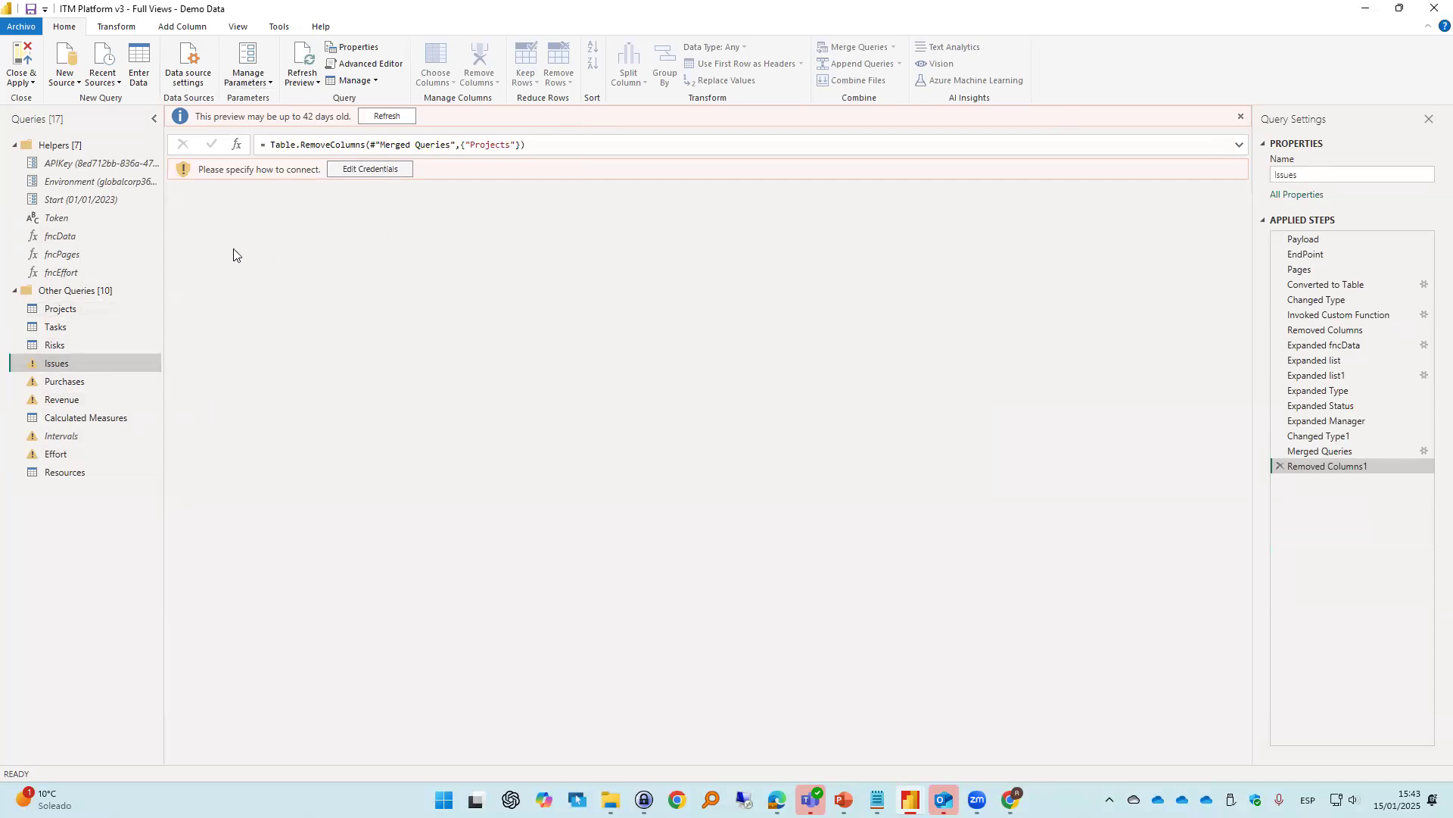
left_click(188, 73)
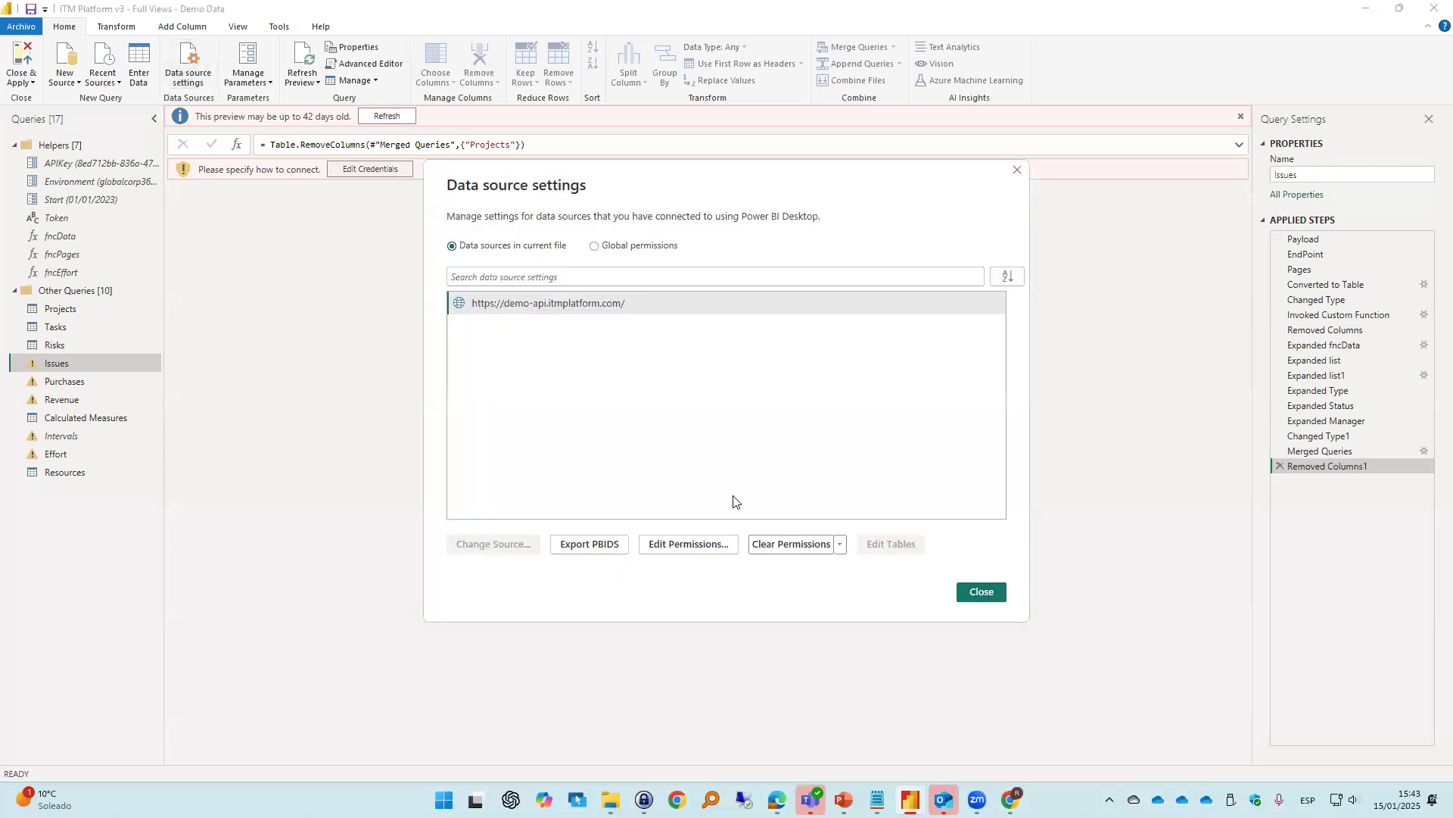
left_click(783, 547)
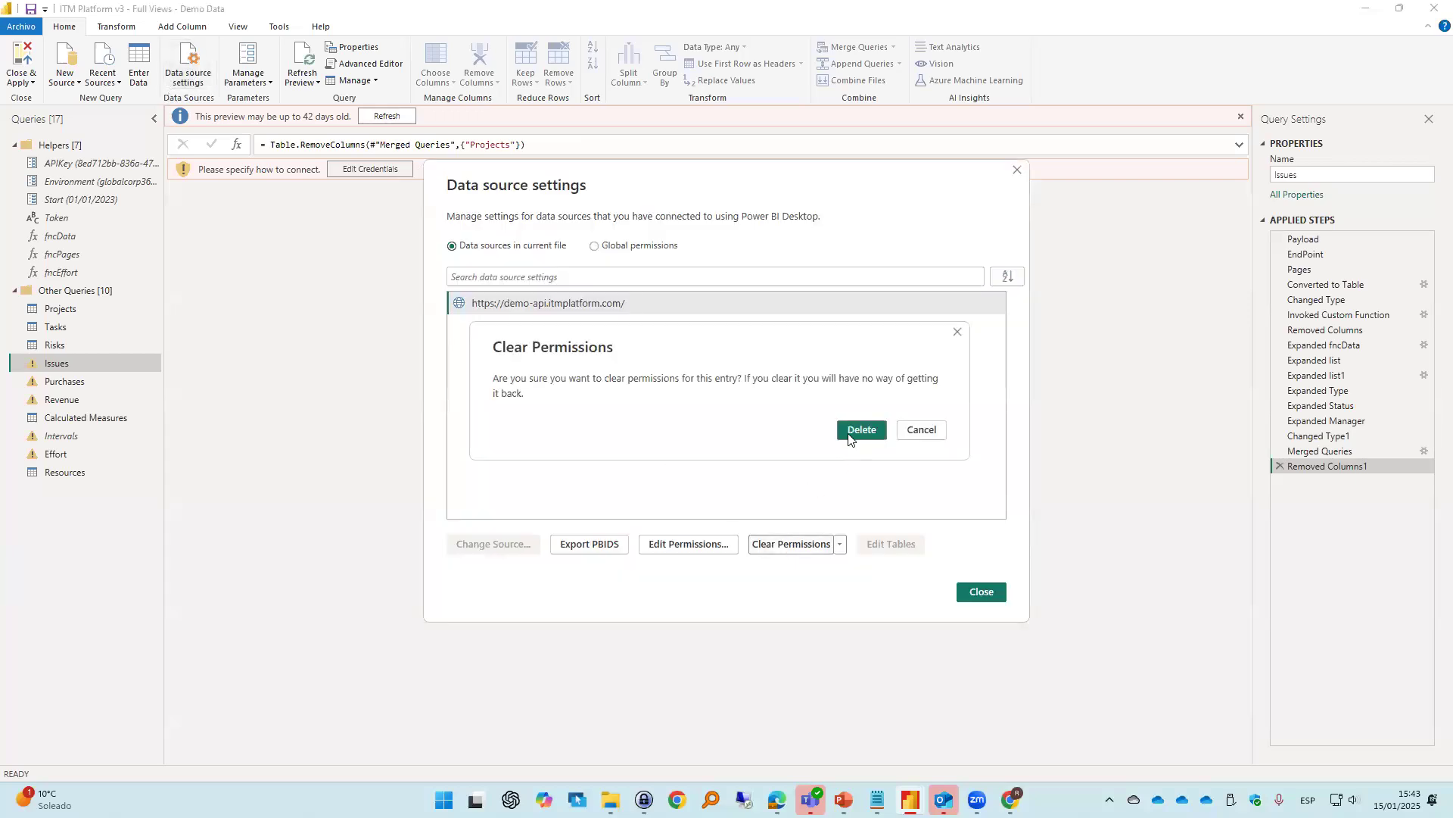
left_click(851, 432)
left_click(979, 591)
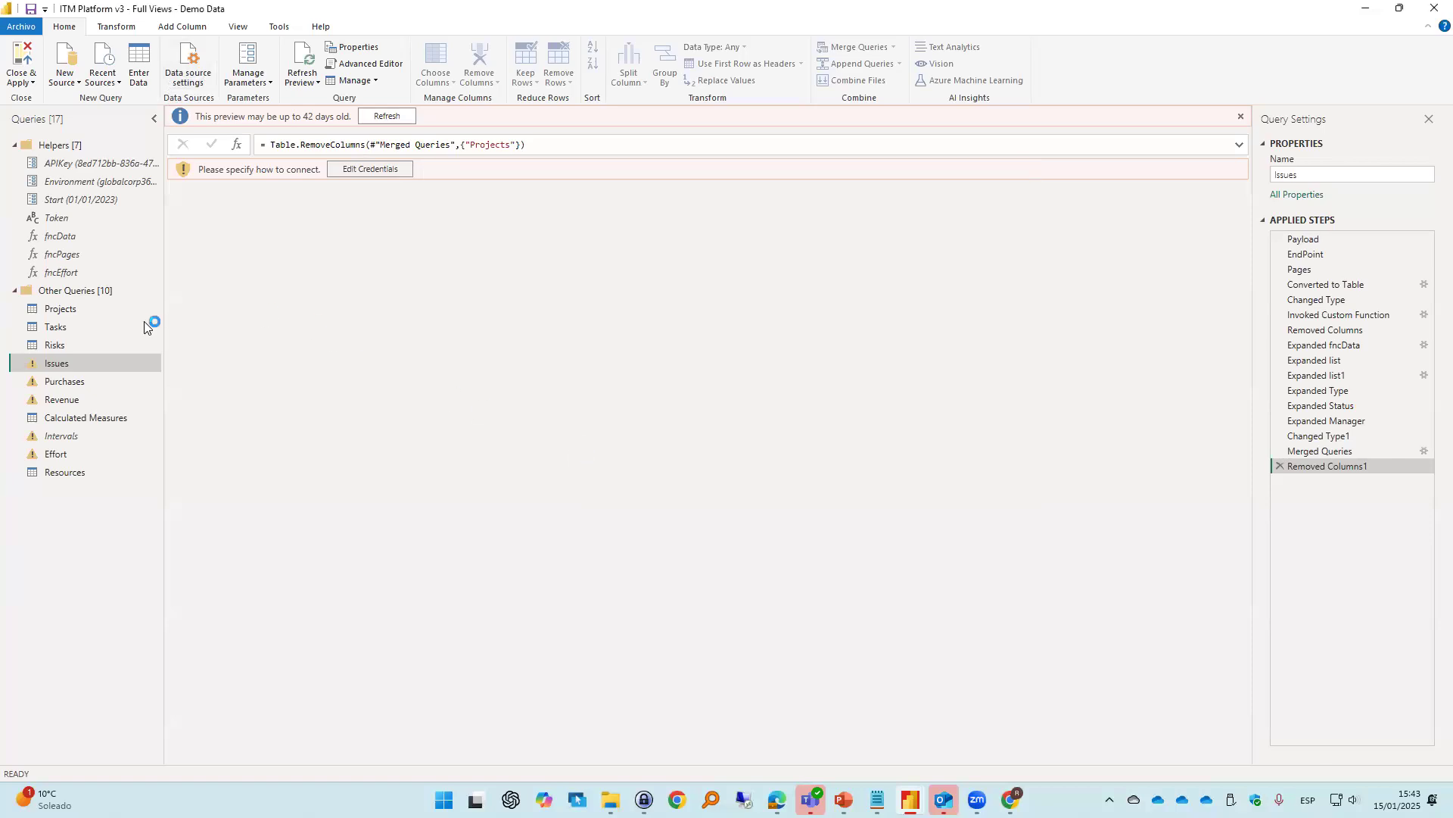
Connect the Token query's web source with anonymous access and open the Projects query
left_click(76, 217)
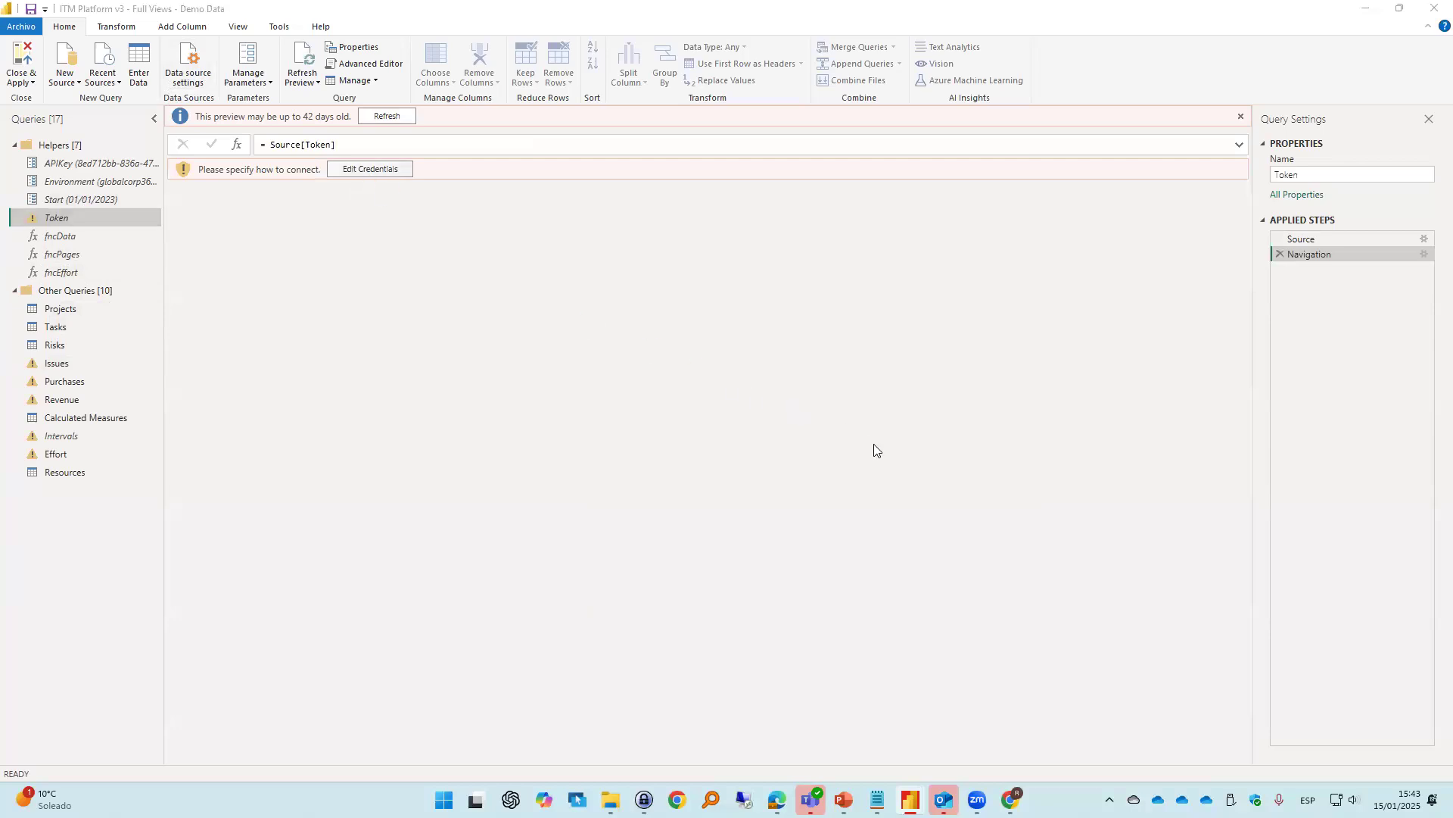
left_click(888, 472)
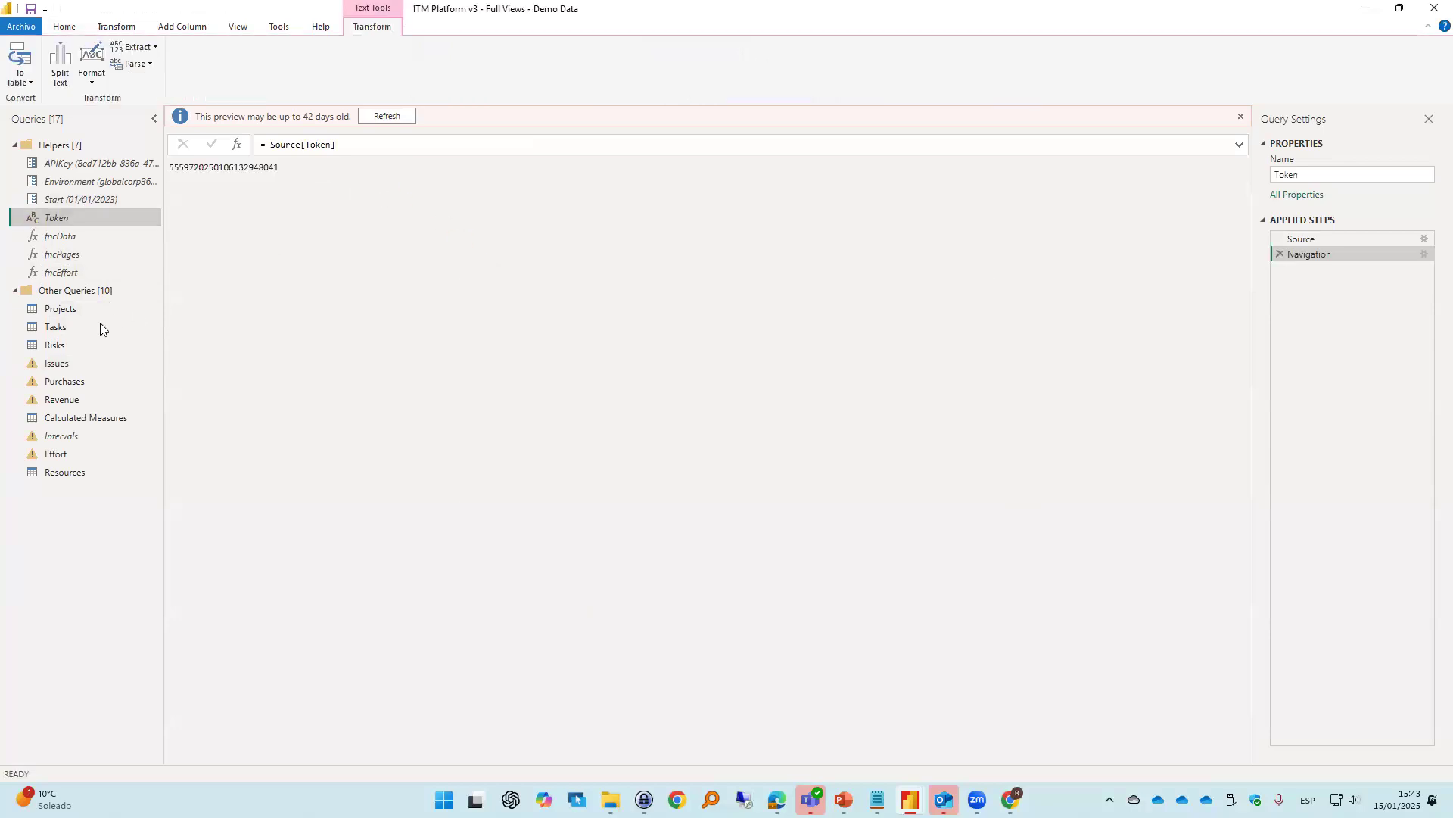
left_click(95, 310)
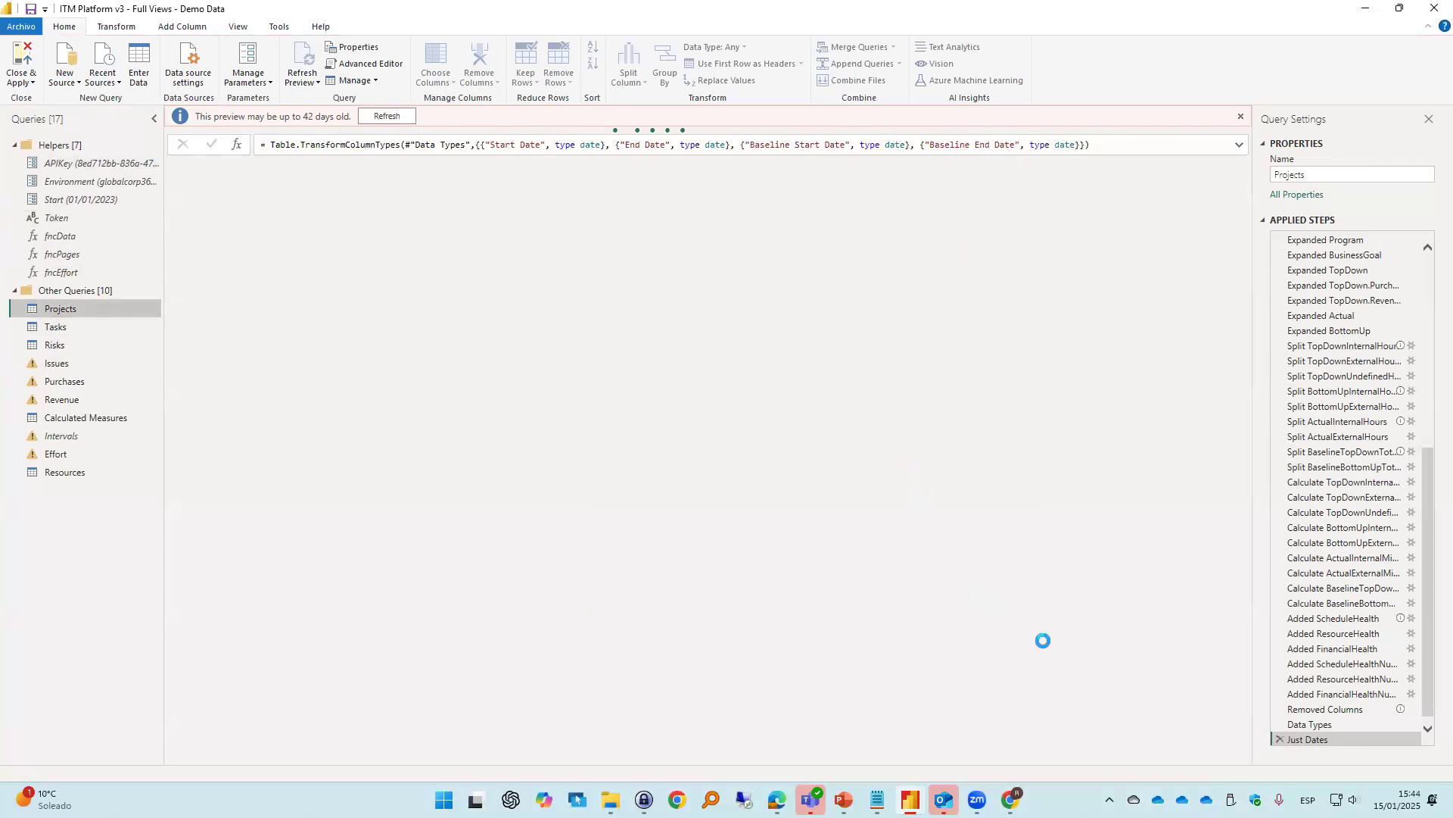
Switch to the ITM Platform v3 - Full Views report window and maximize it
mouse_move(943, 800)
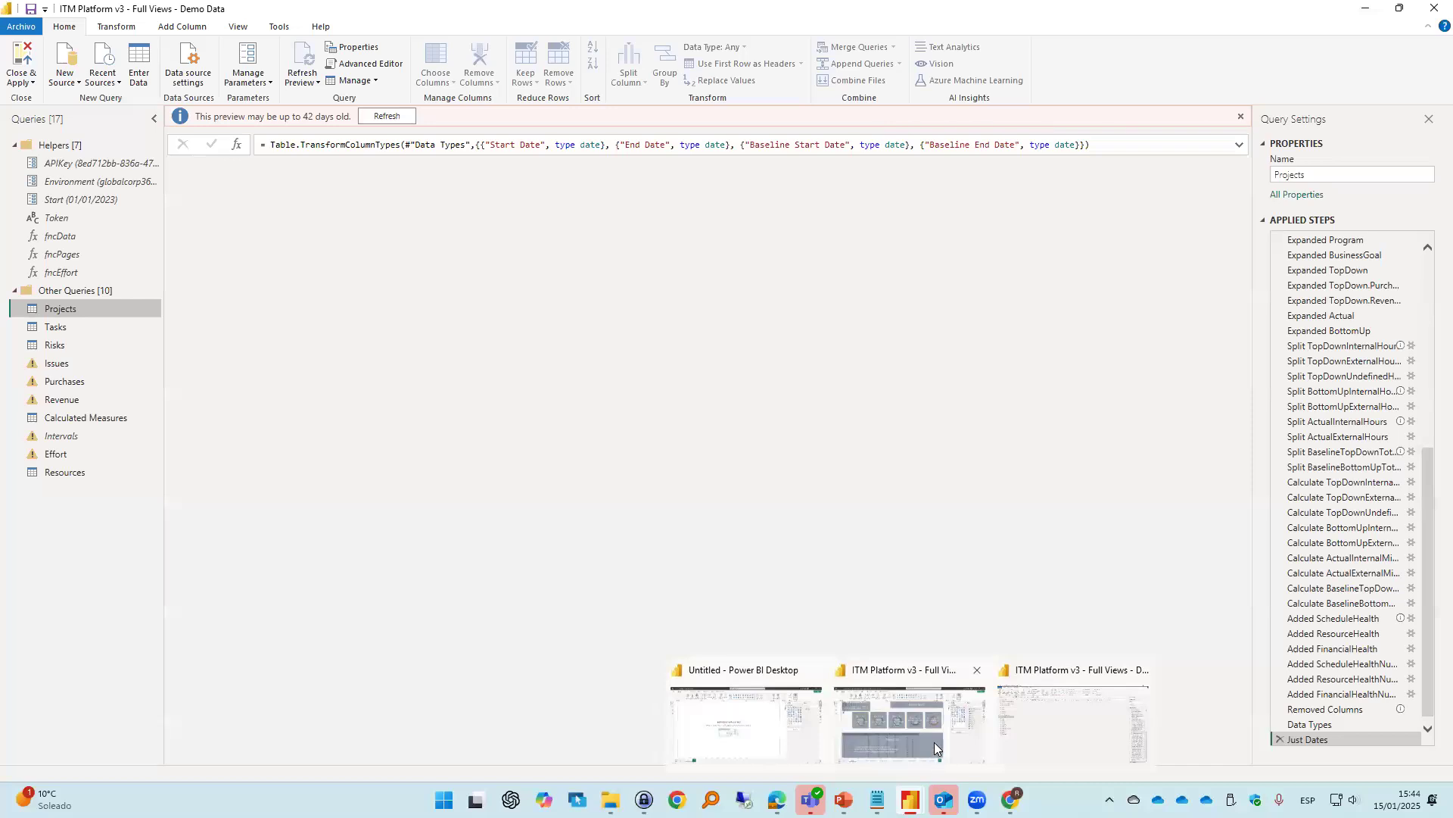
left_click(934, 742)
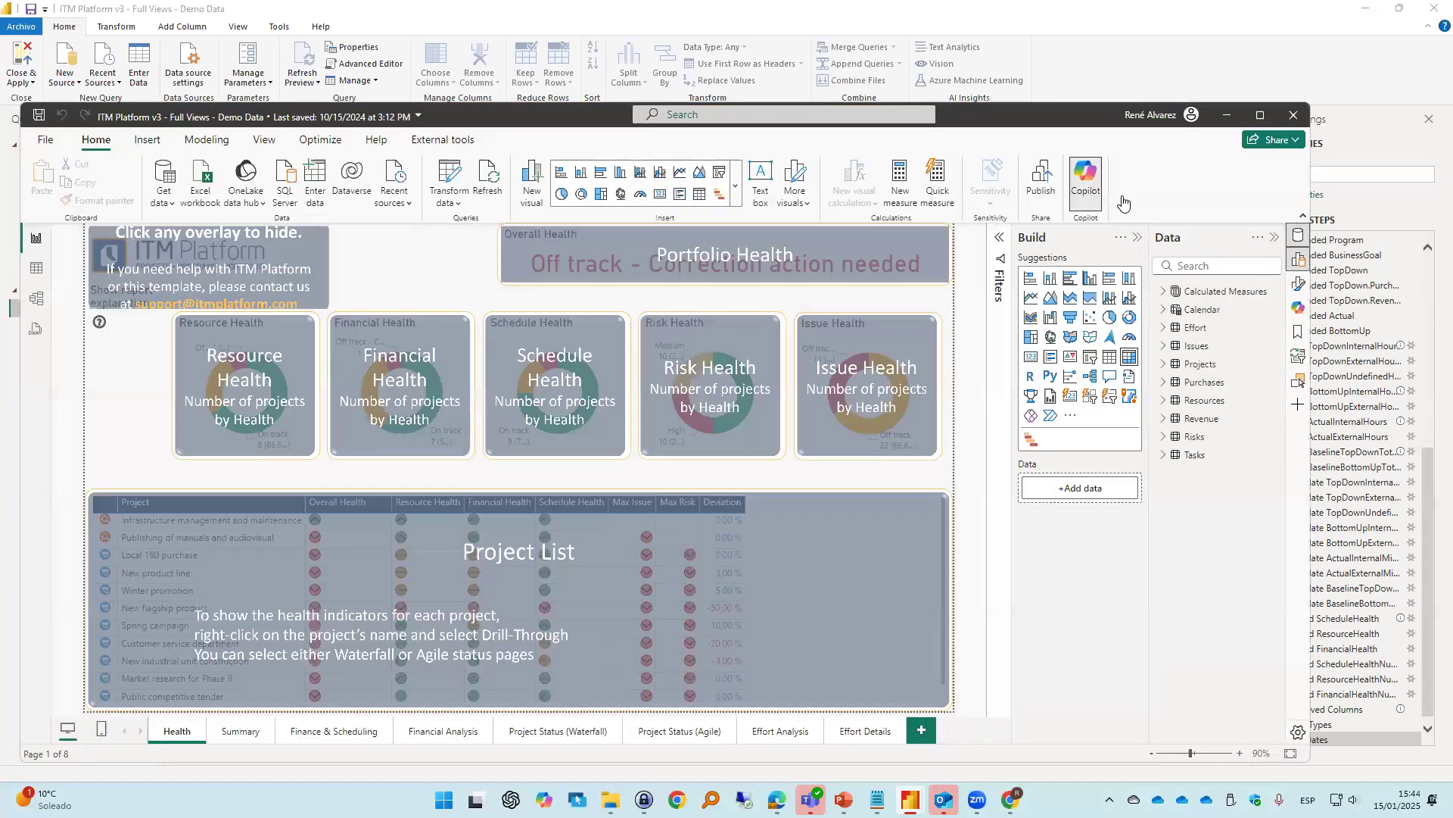
double_click(1116, 115)
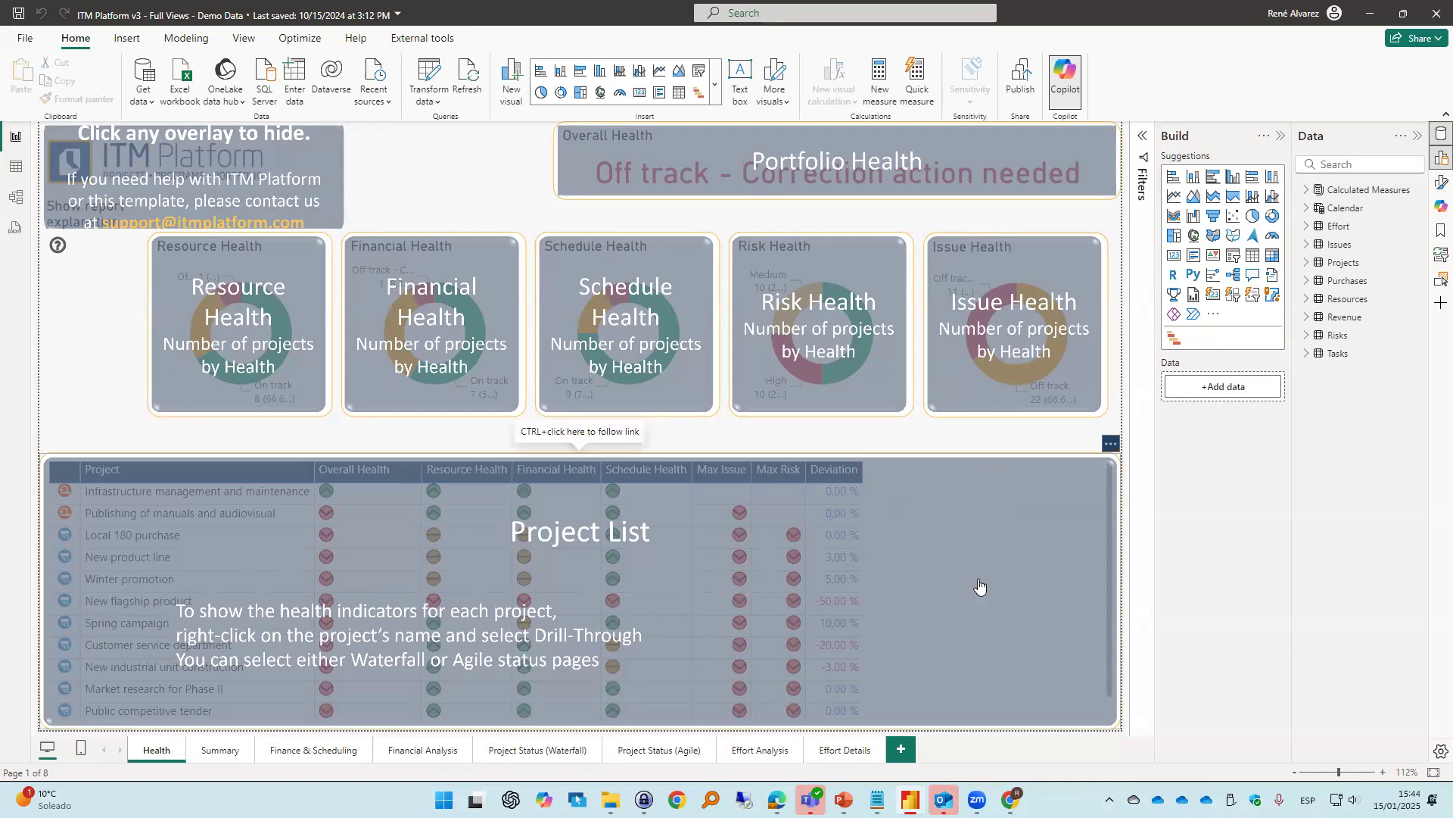
Toggle the explanation overlay on the Health page, leaving it hidden, and look over the project health table
left_click(1027, 563, "ctrl")
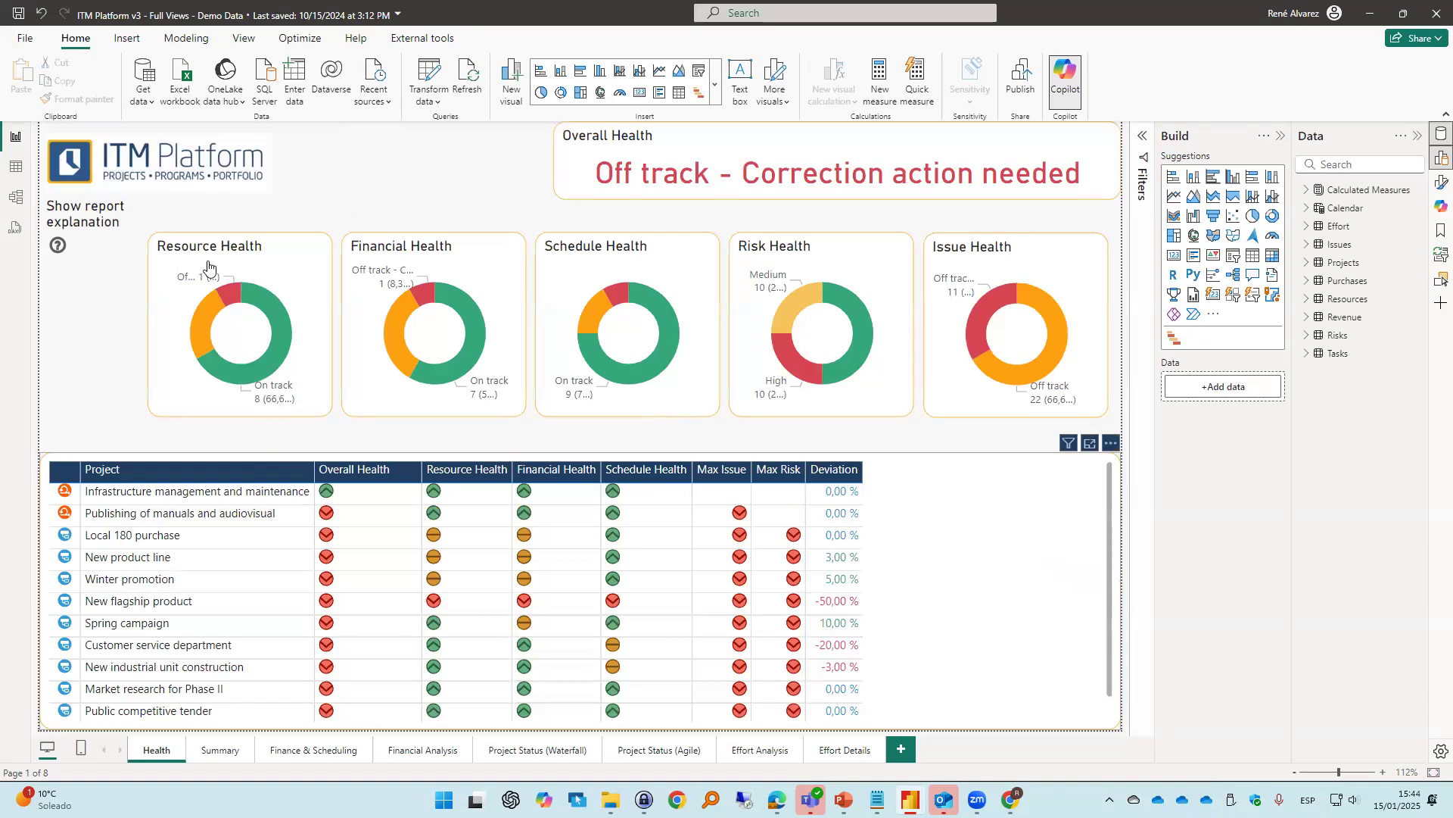
left_click(57, 246, "ctrl")
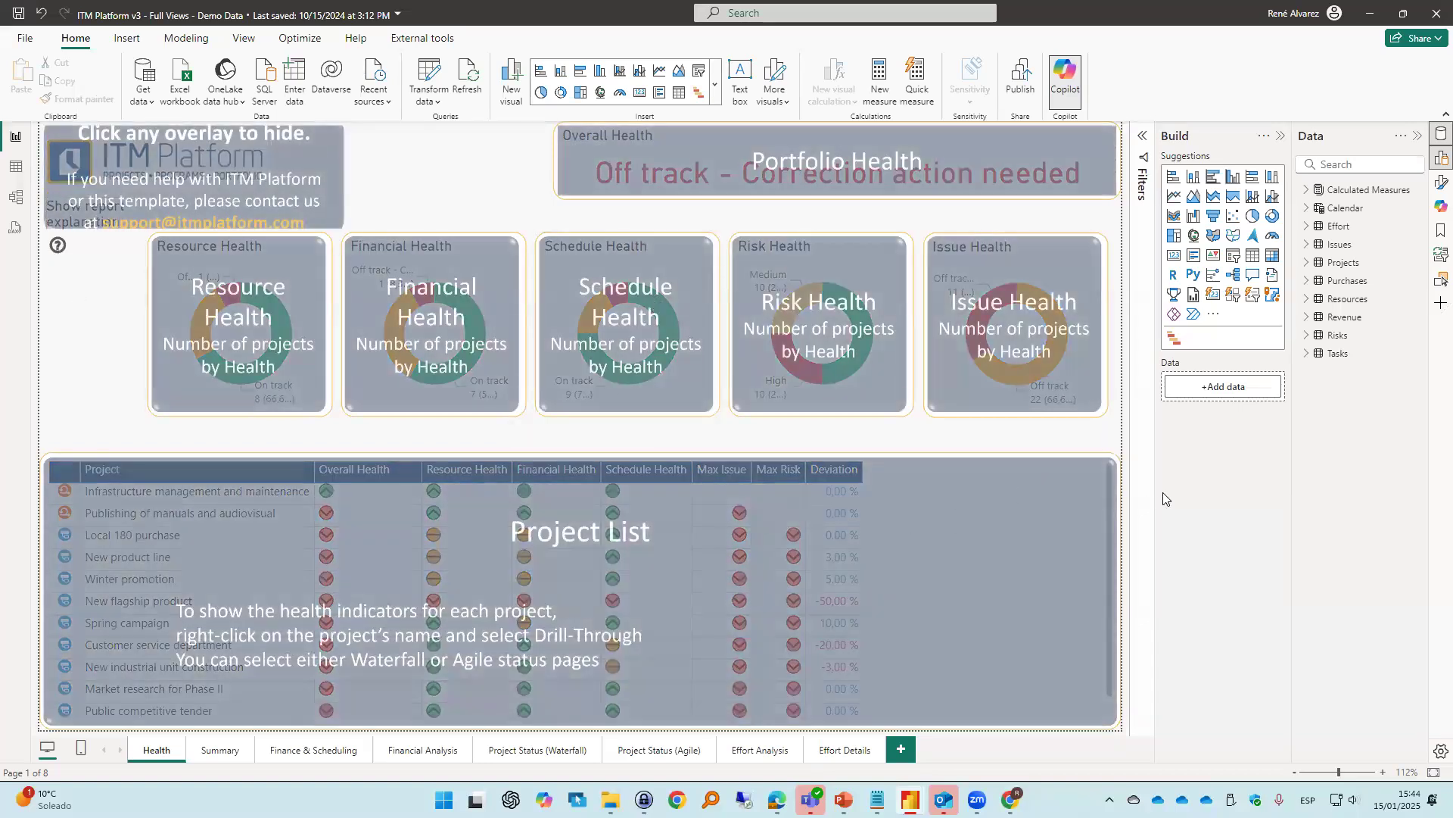
left_click(1093, 551, "ctrl")
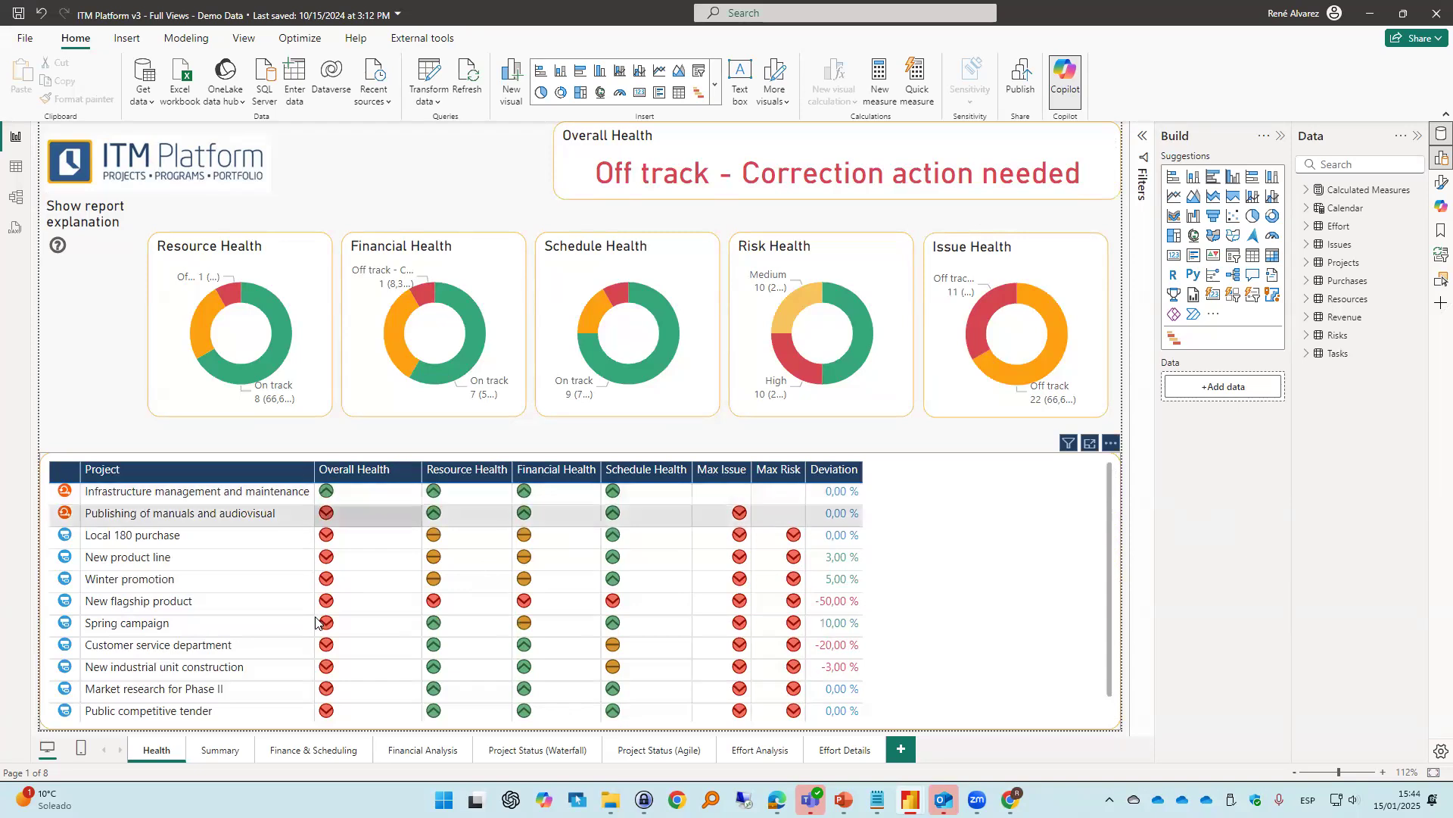
scroll(313, 614, "down", 1)
scroll(313, 618, "up", 1)
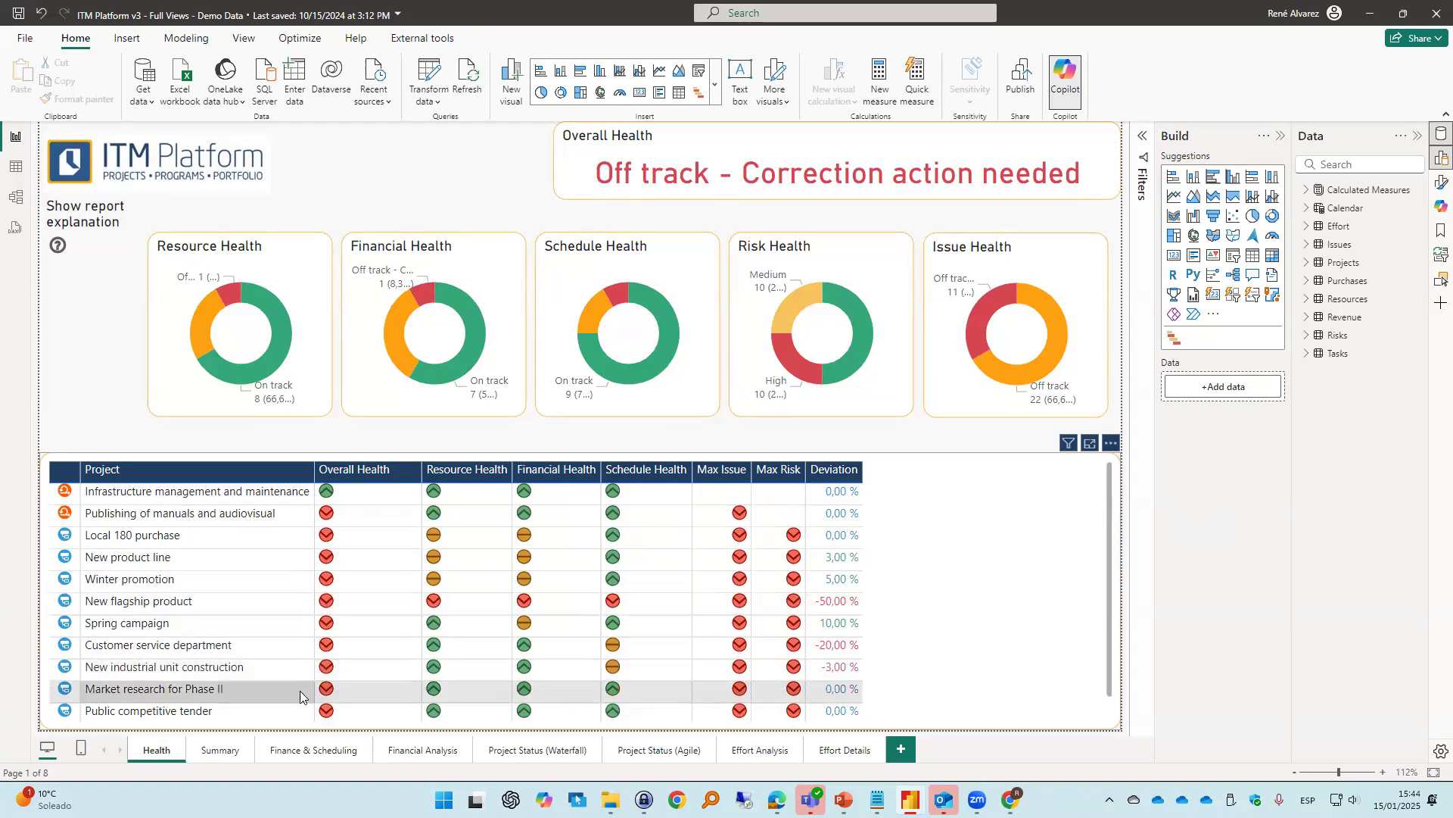
Open the Summary page, hide its explanation overlay and look over the project table
left_click(220, 749)
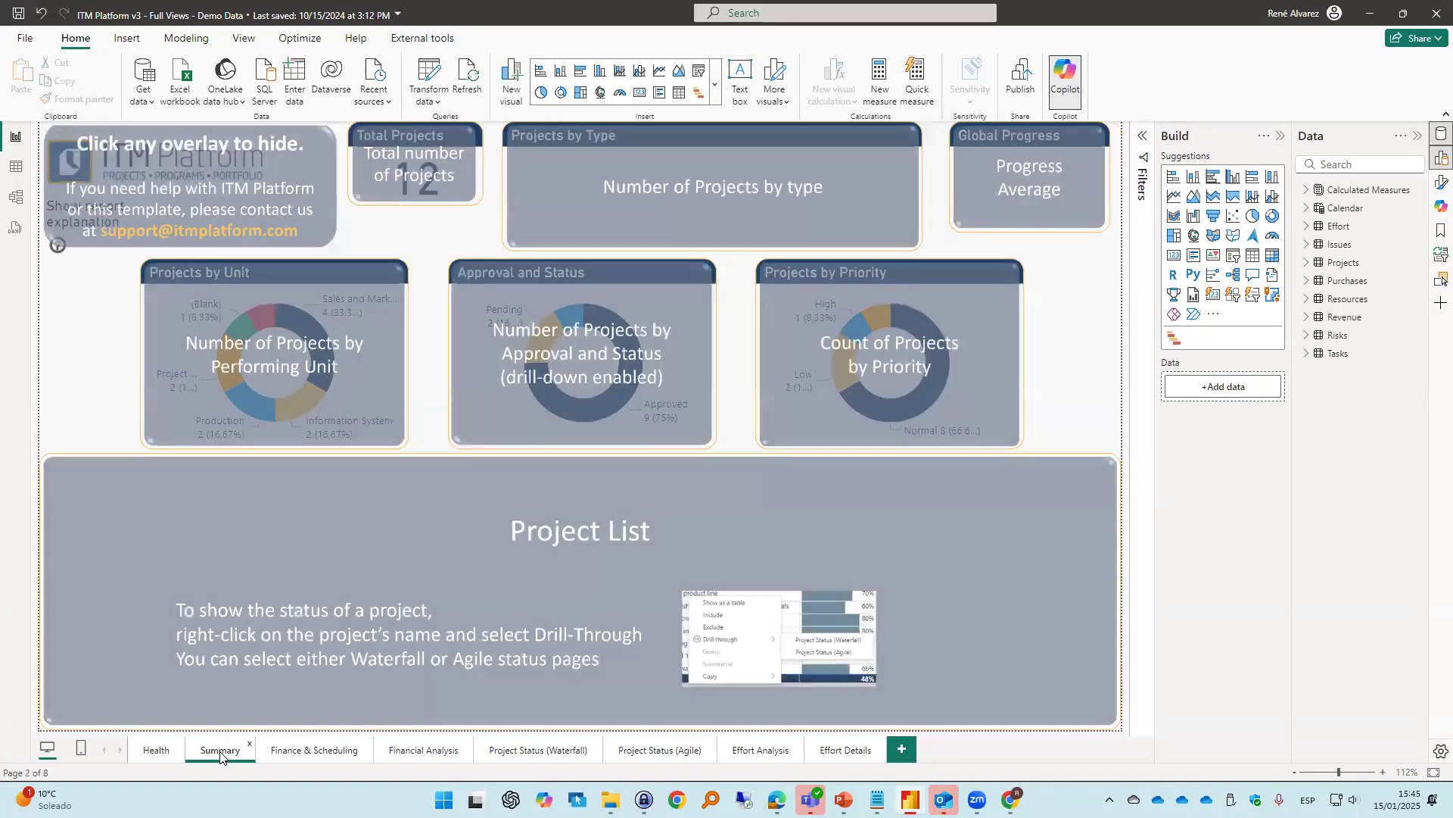
left_click(485, 557)
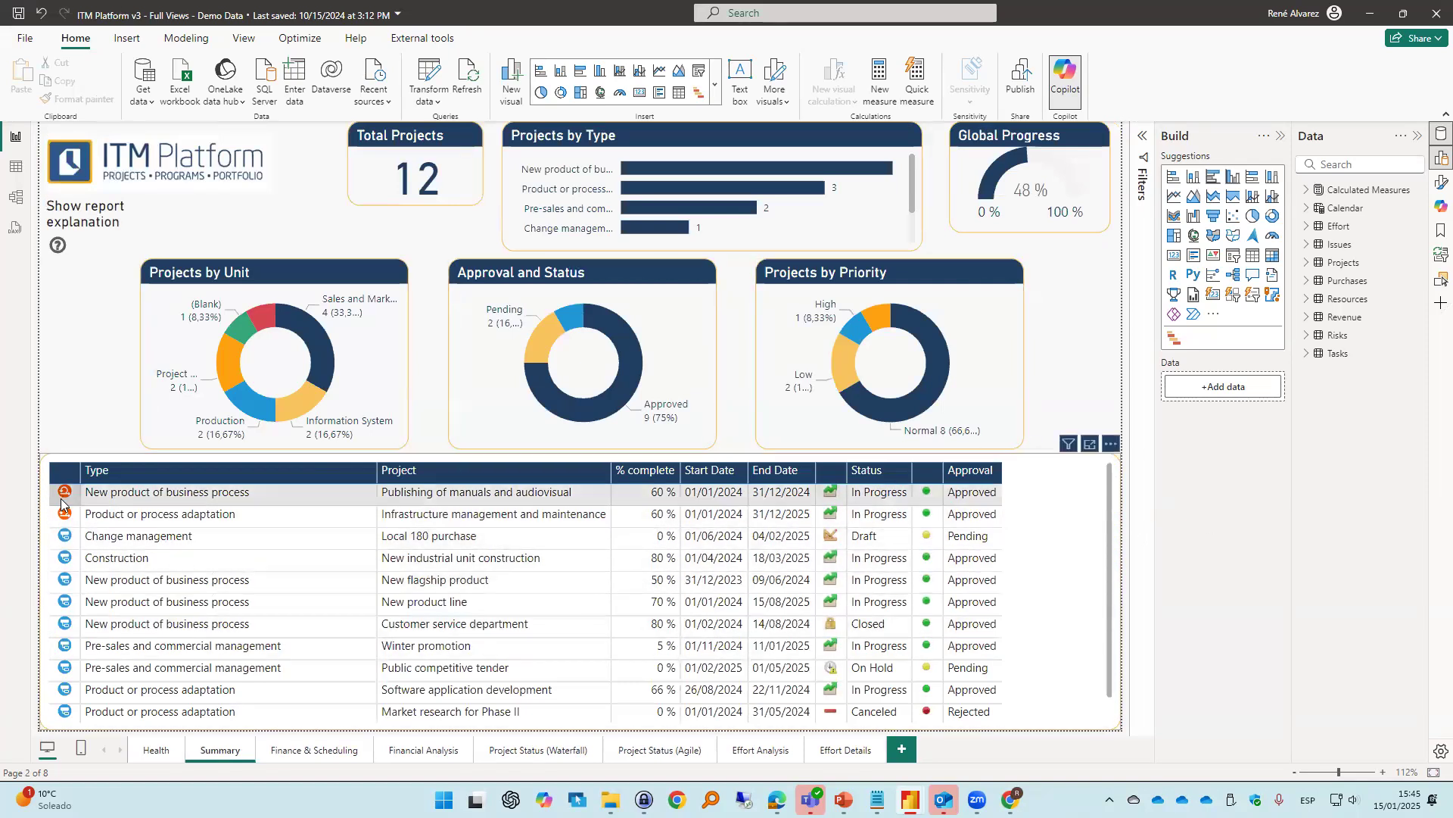
scroll(936, 640, "down", 1)
scroll(936, 638, "up", 1)
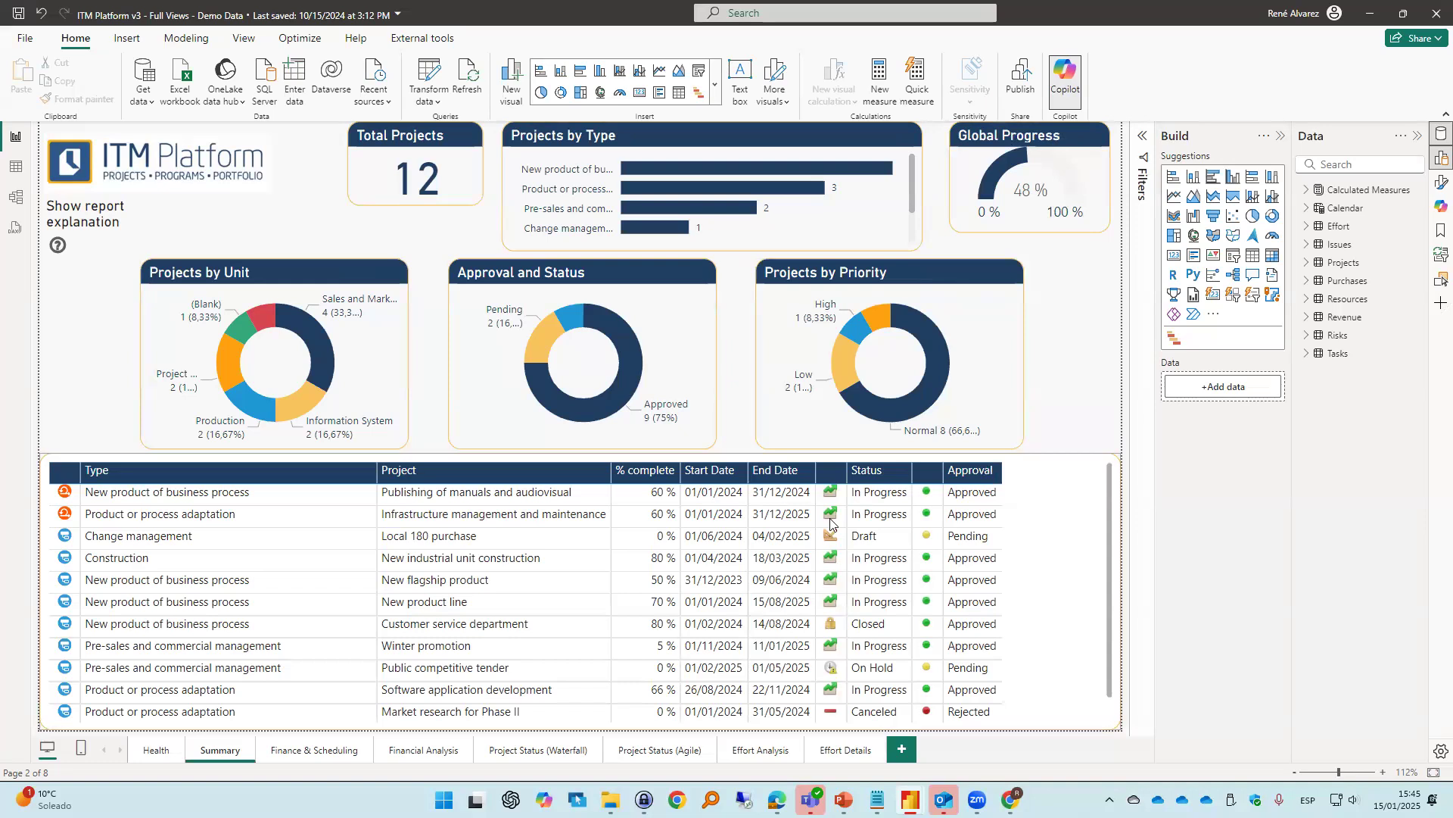
View the Finance & Scheduling page and look through its project timeline
left_click(332, 750)
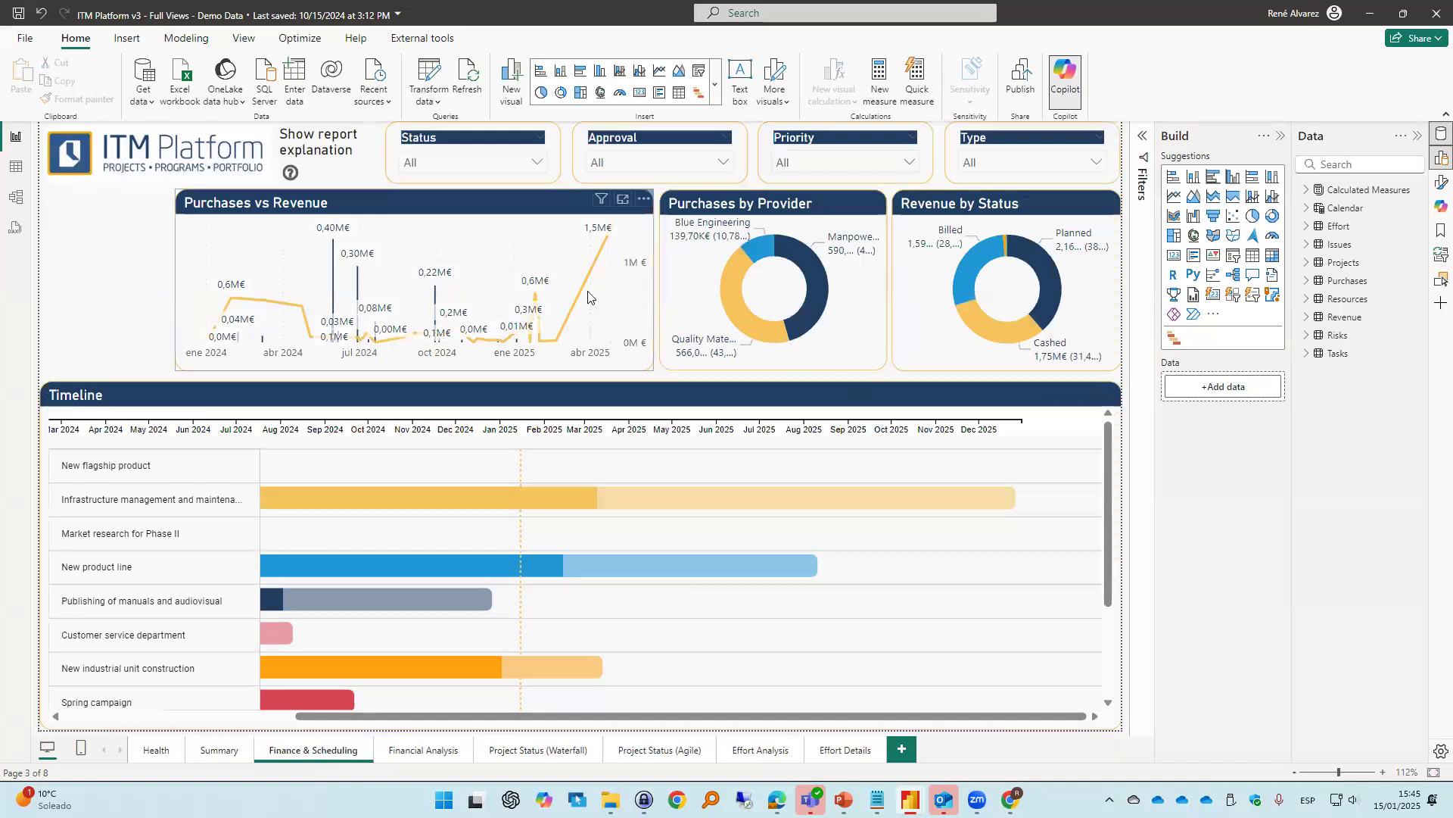
scroll(1104, 627, "down", 1)
scroll(1105, 545, "down", 3)
scroll(1112, 496, "up", 4)
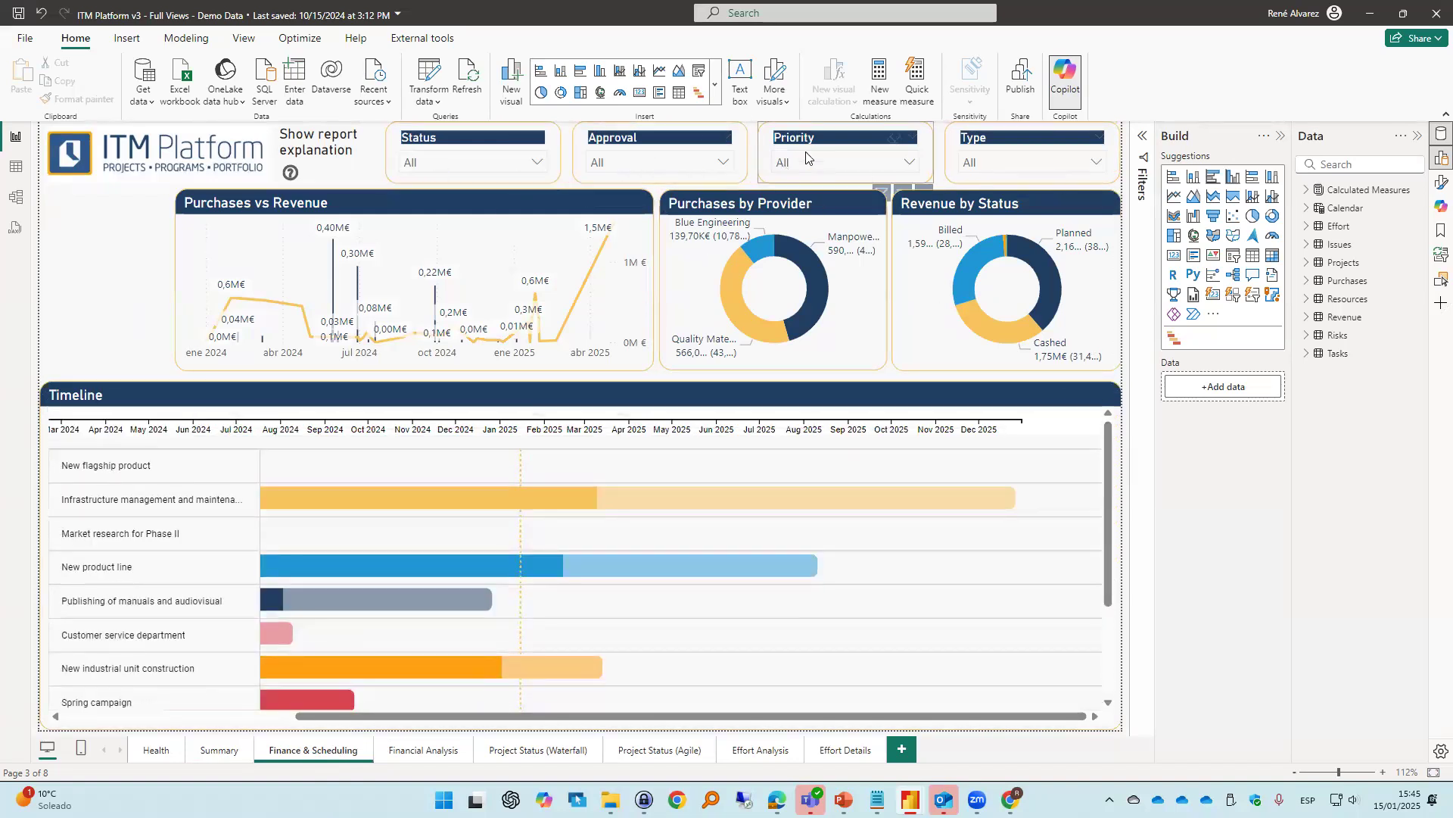
View the Cost Breakdown and Revenue Breakdown on the Financial Analysis page, and open the Project Status (Waterfall) page
left_click(422, 750)
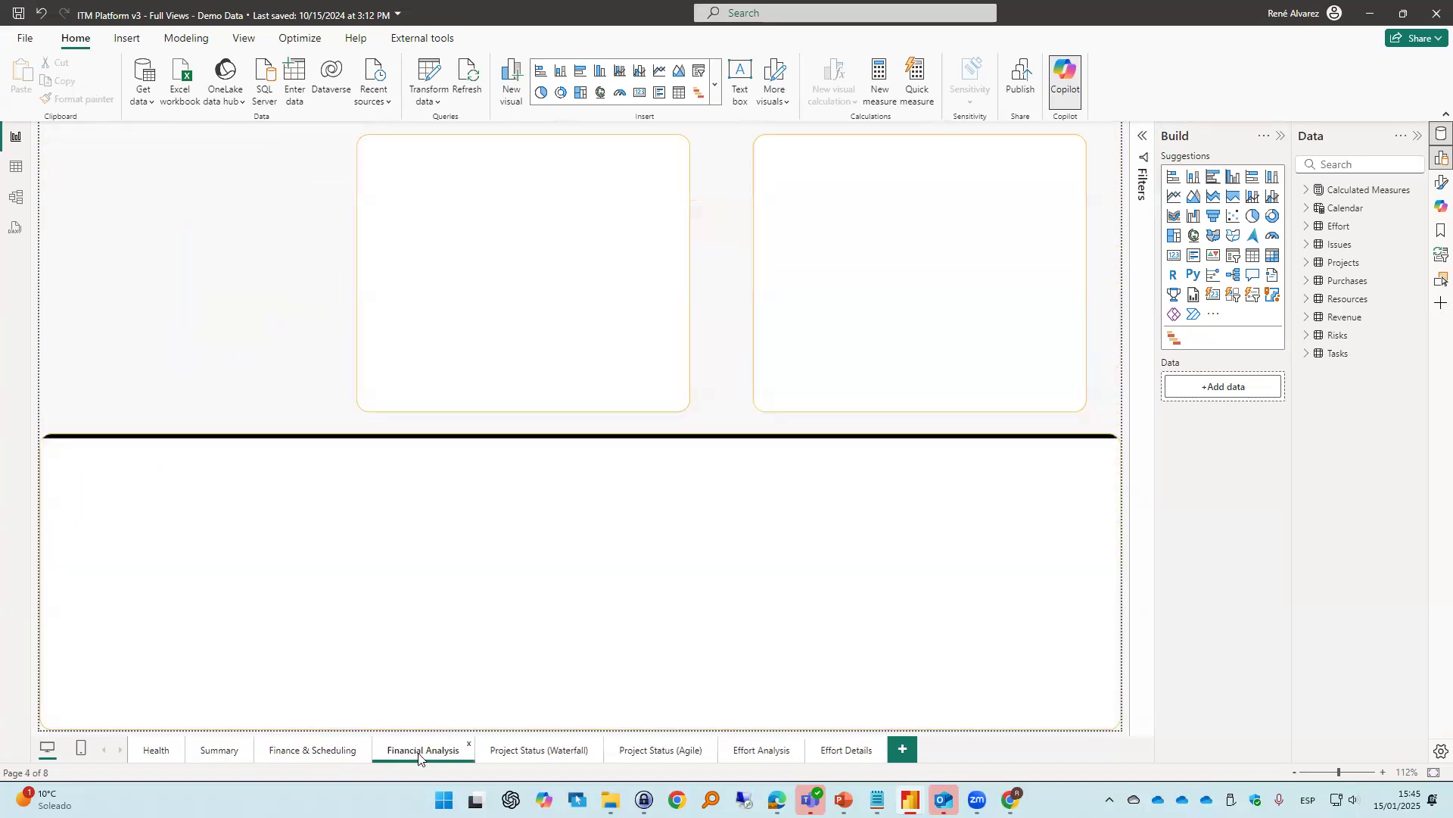
left_click(921, 519)
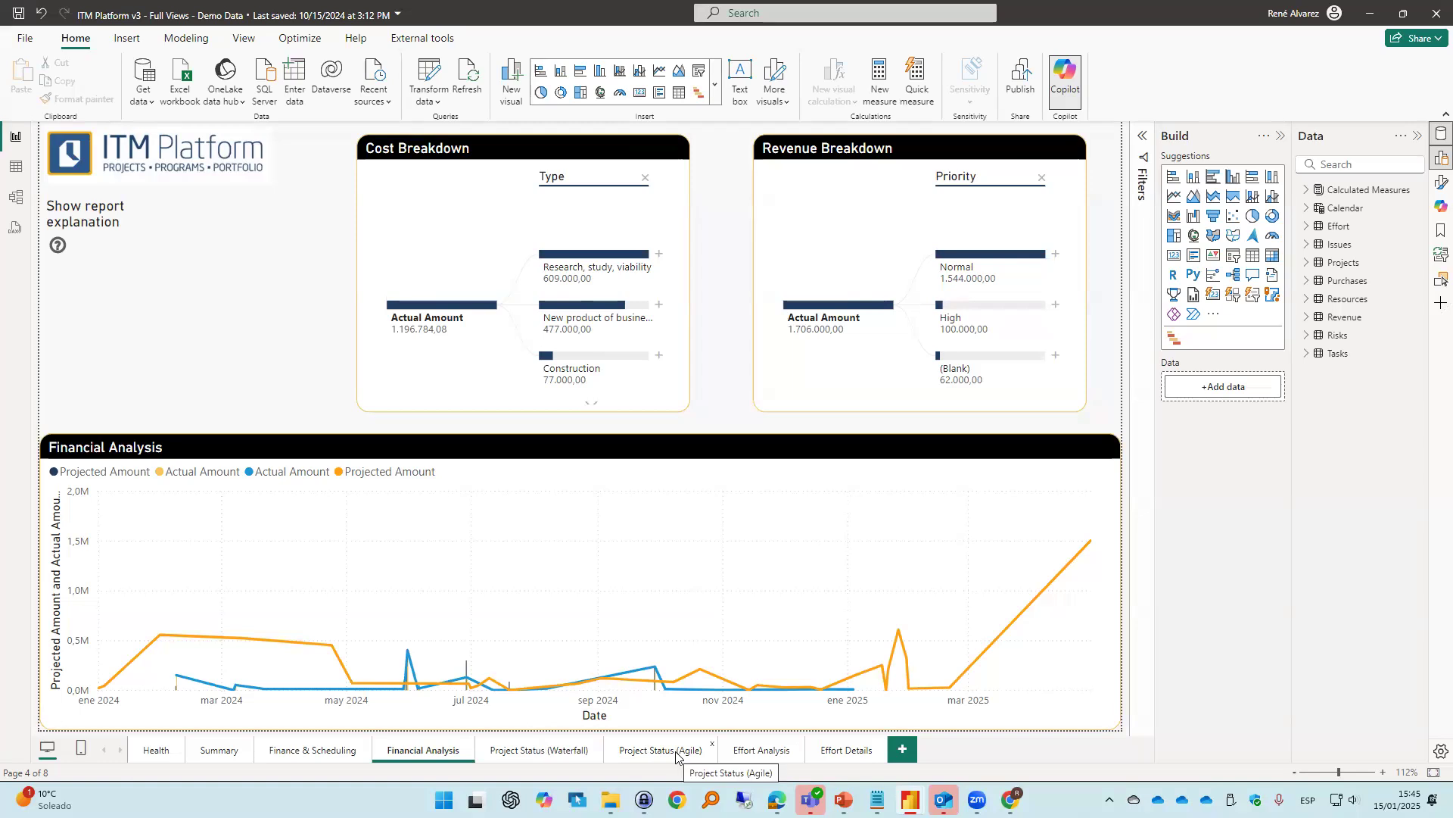
left_click(563, 755)
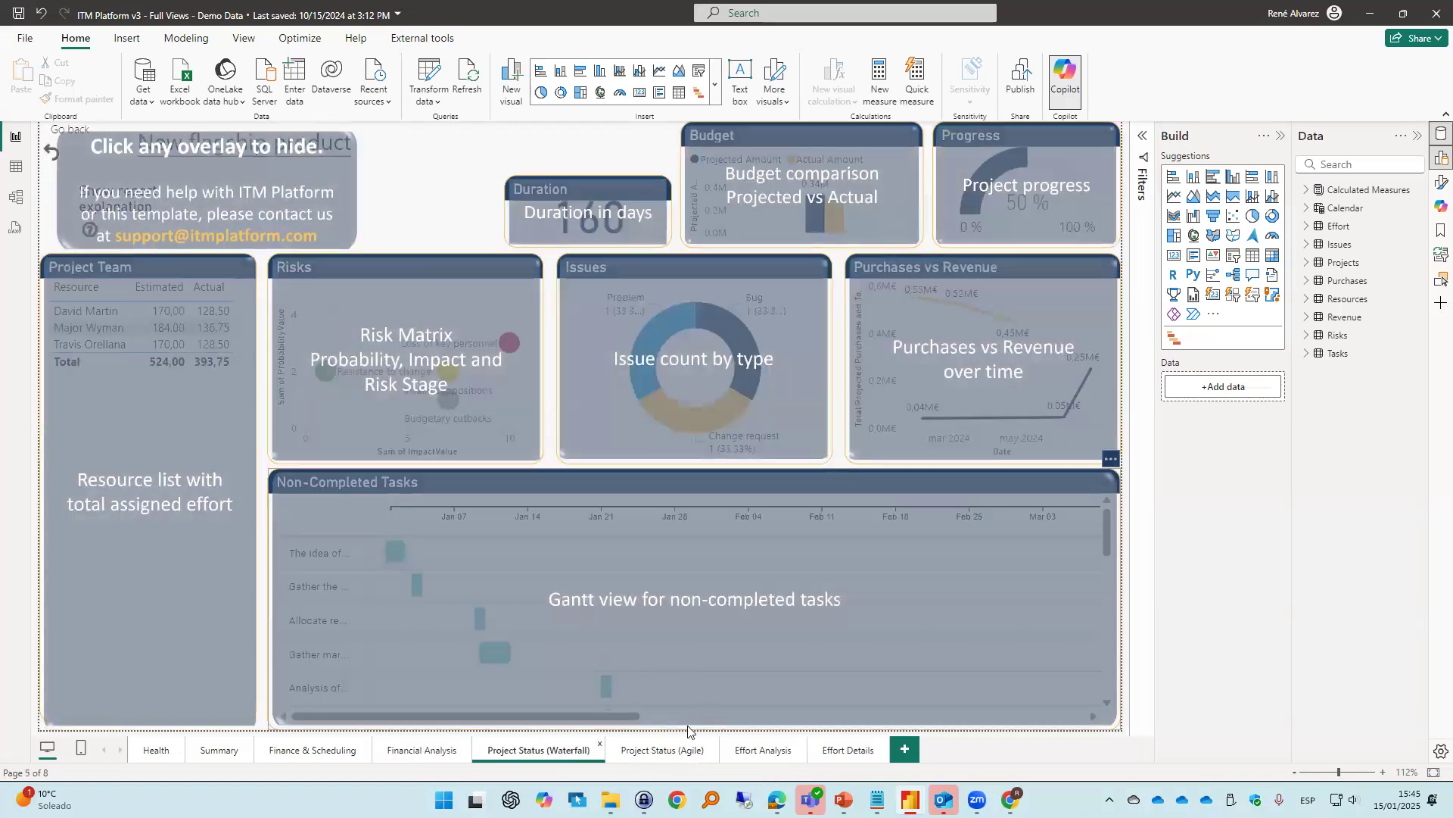
Drill through from New product line on the Summary page to Project Status (Waterfall), view its details without the overlay, and go back
left_click(240, 759)
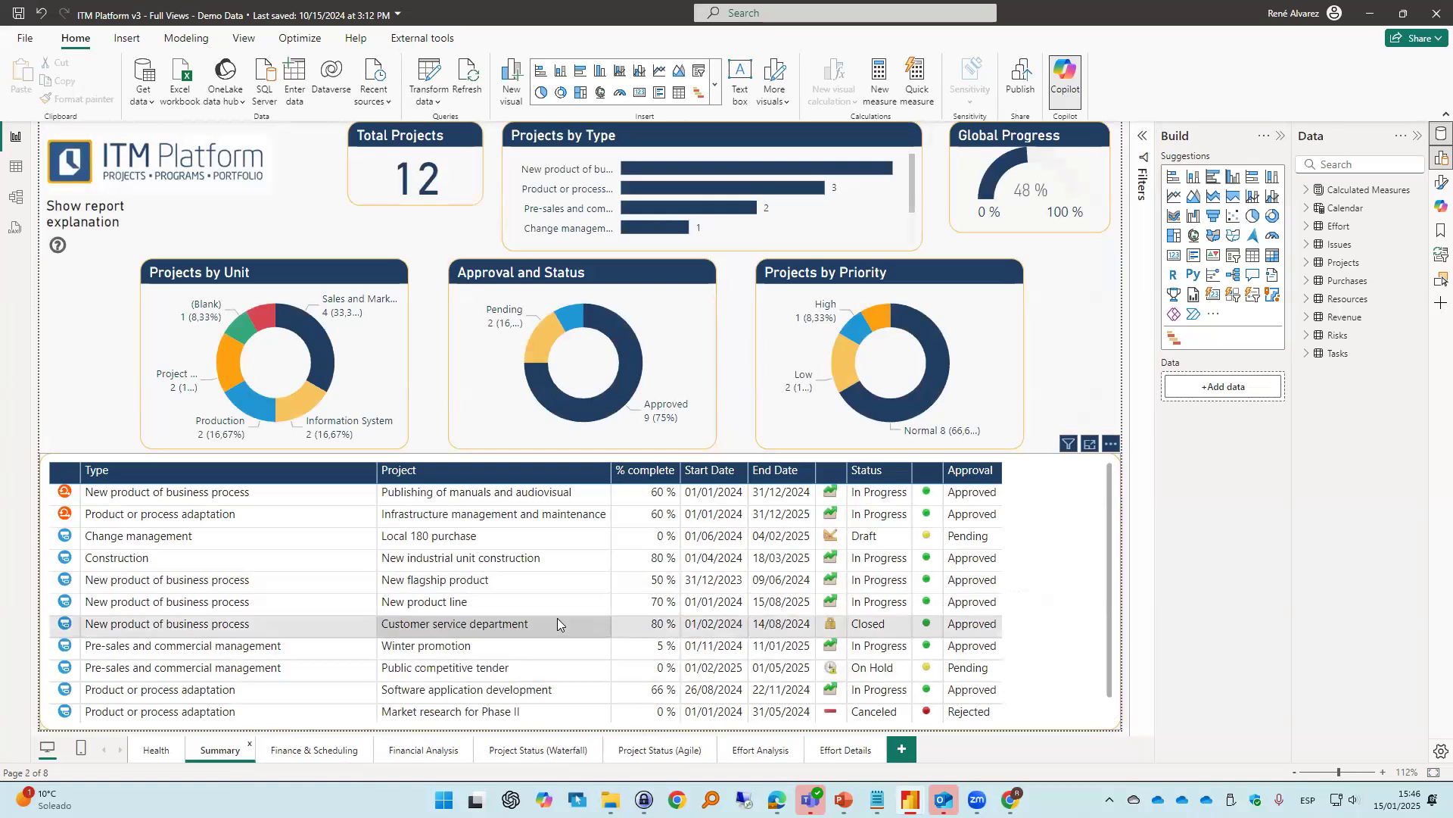
scroll(578, 621, "down", 1)
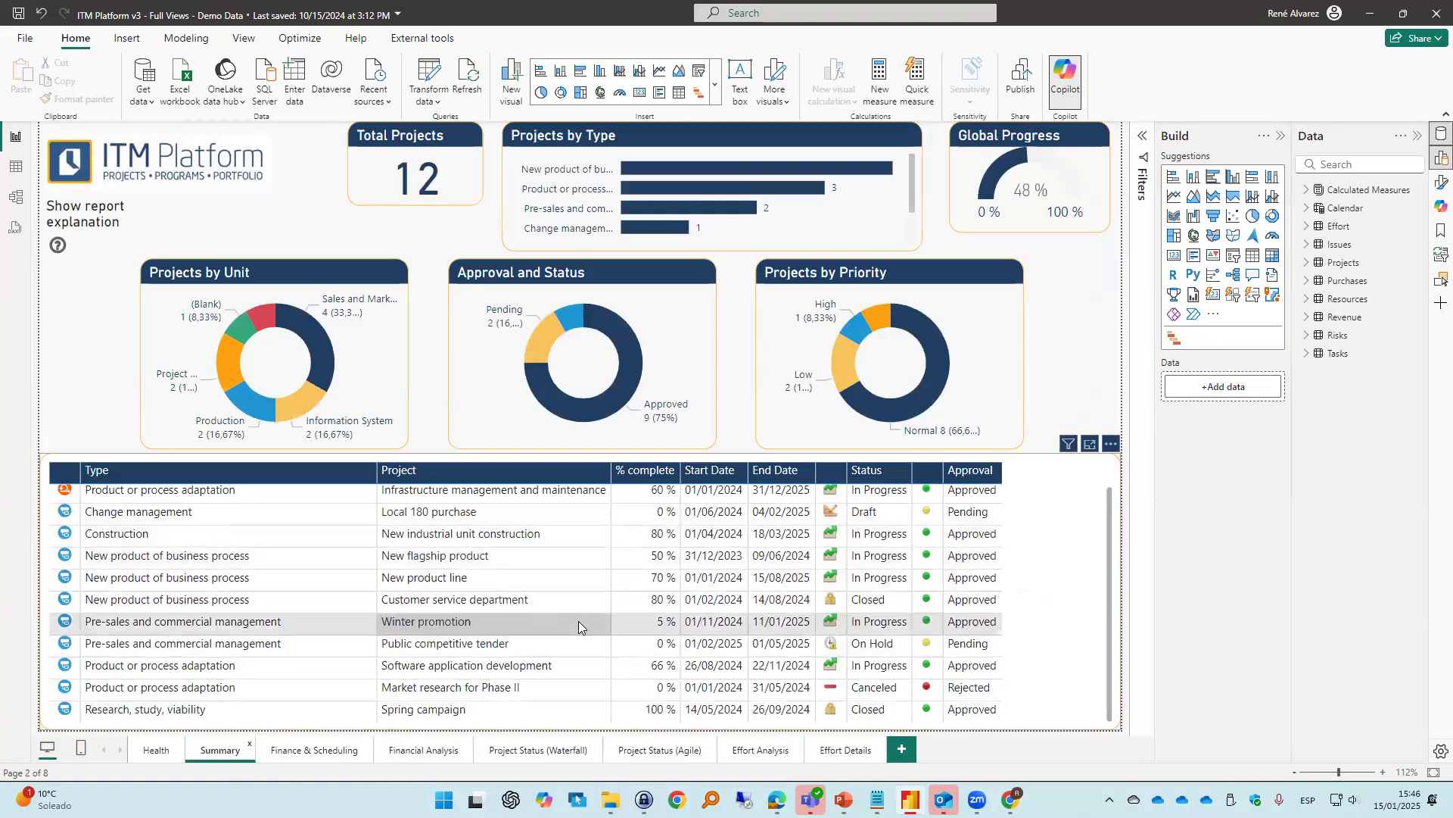
scroll(578, 620, "up", 1)
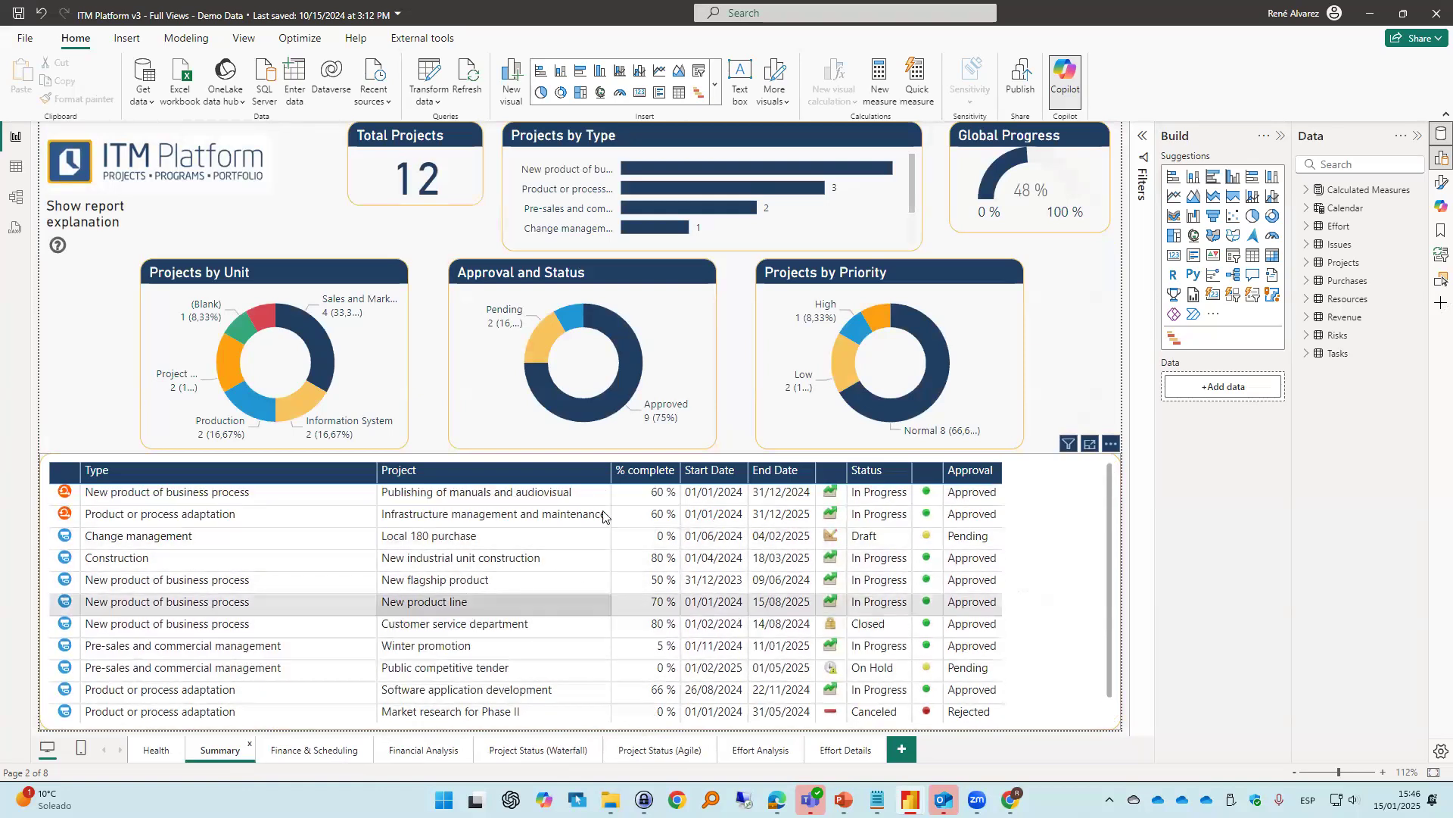
right_click(502, 607)
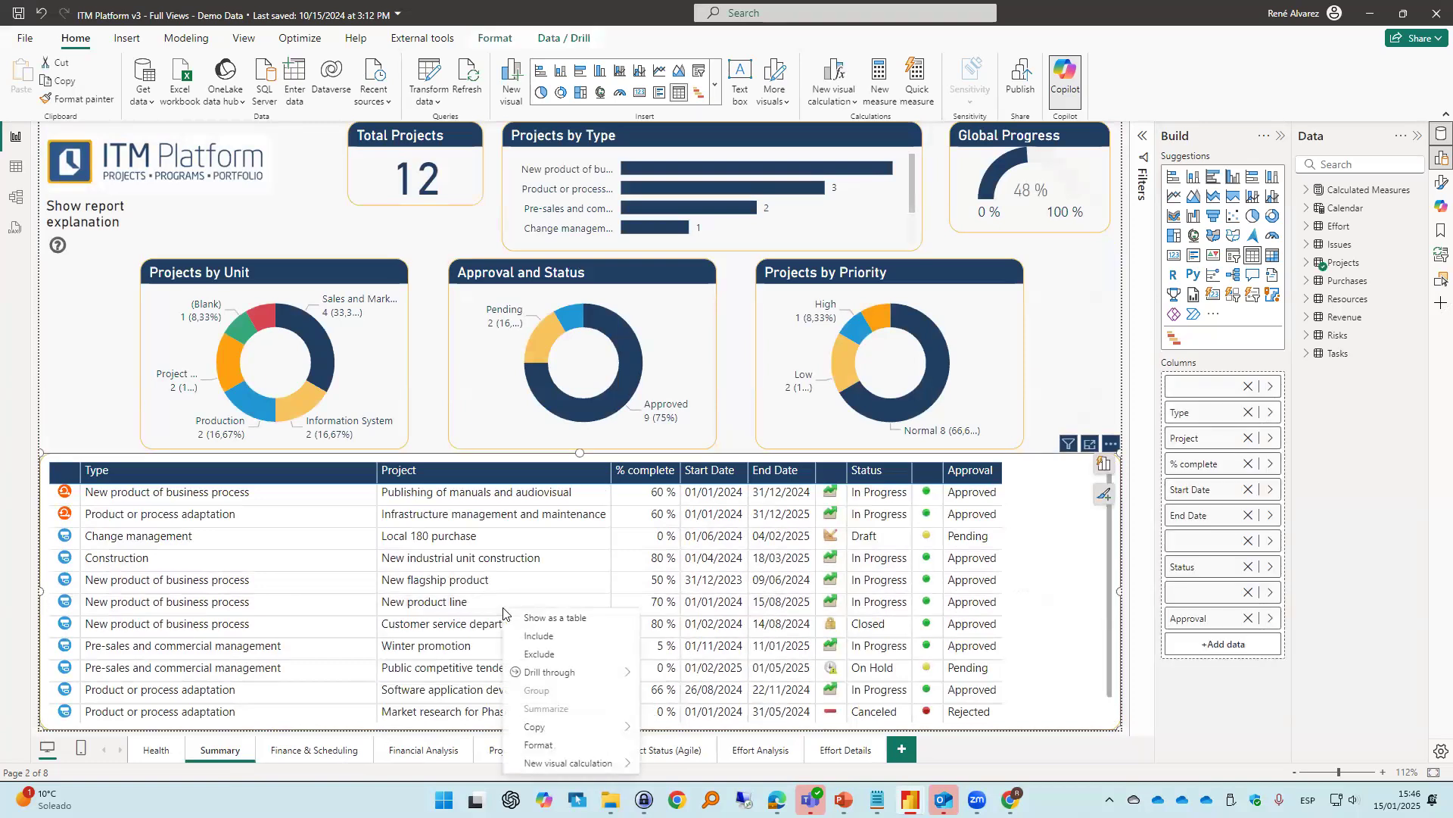
mouse_move(552, 681)
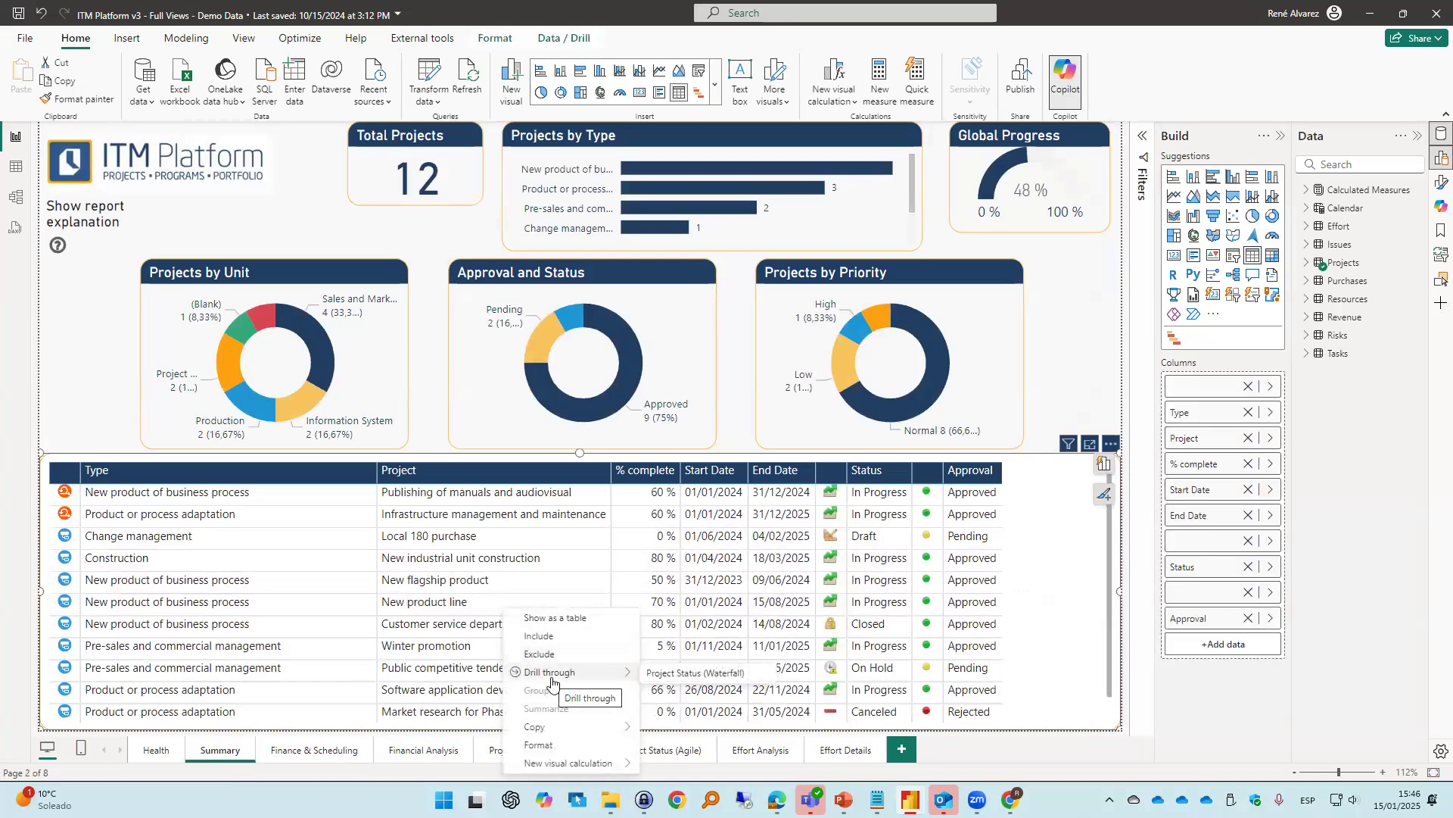
left_click(696, 674)
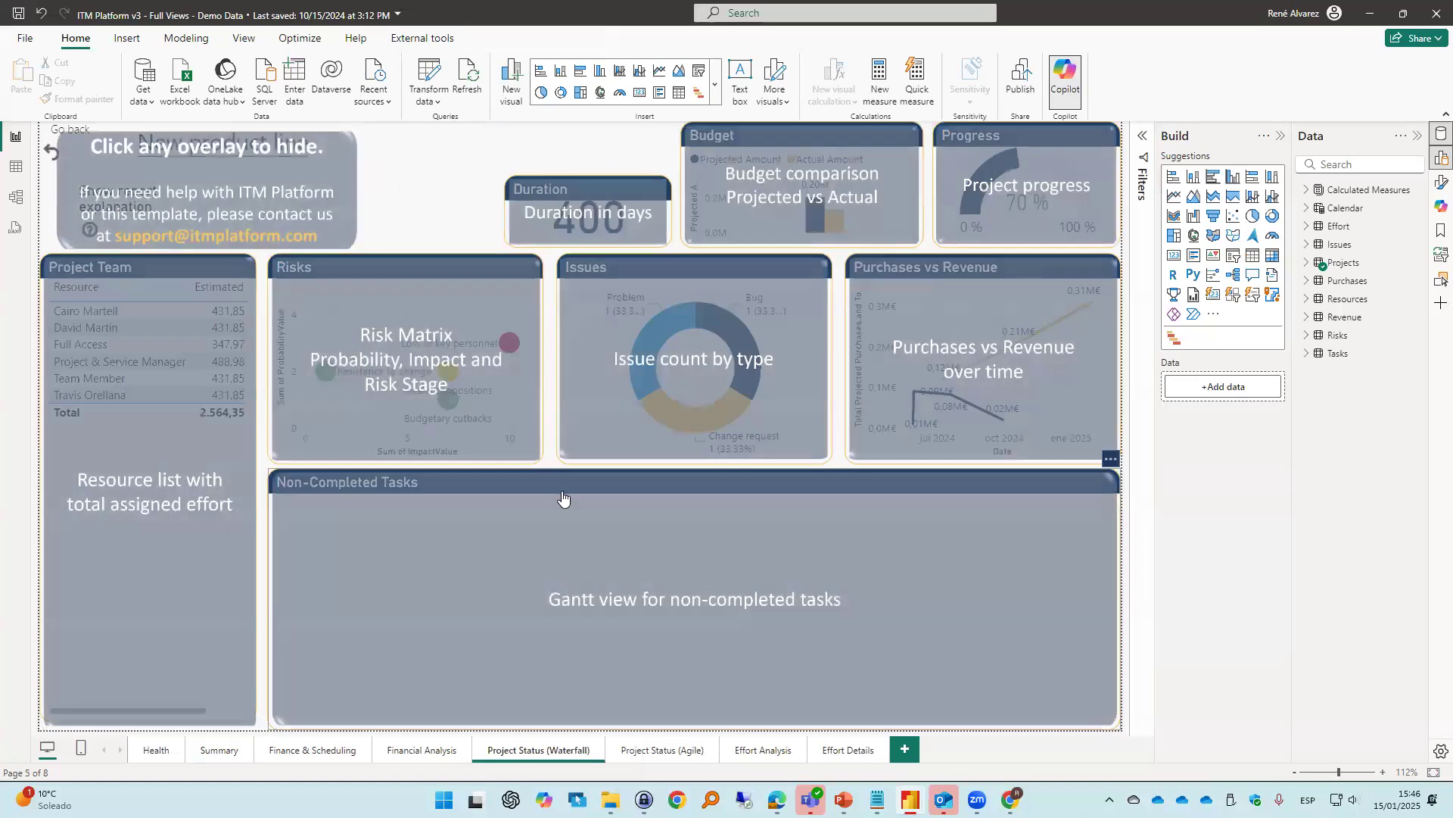
left_click(748, 508)
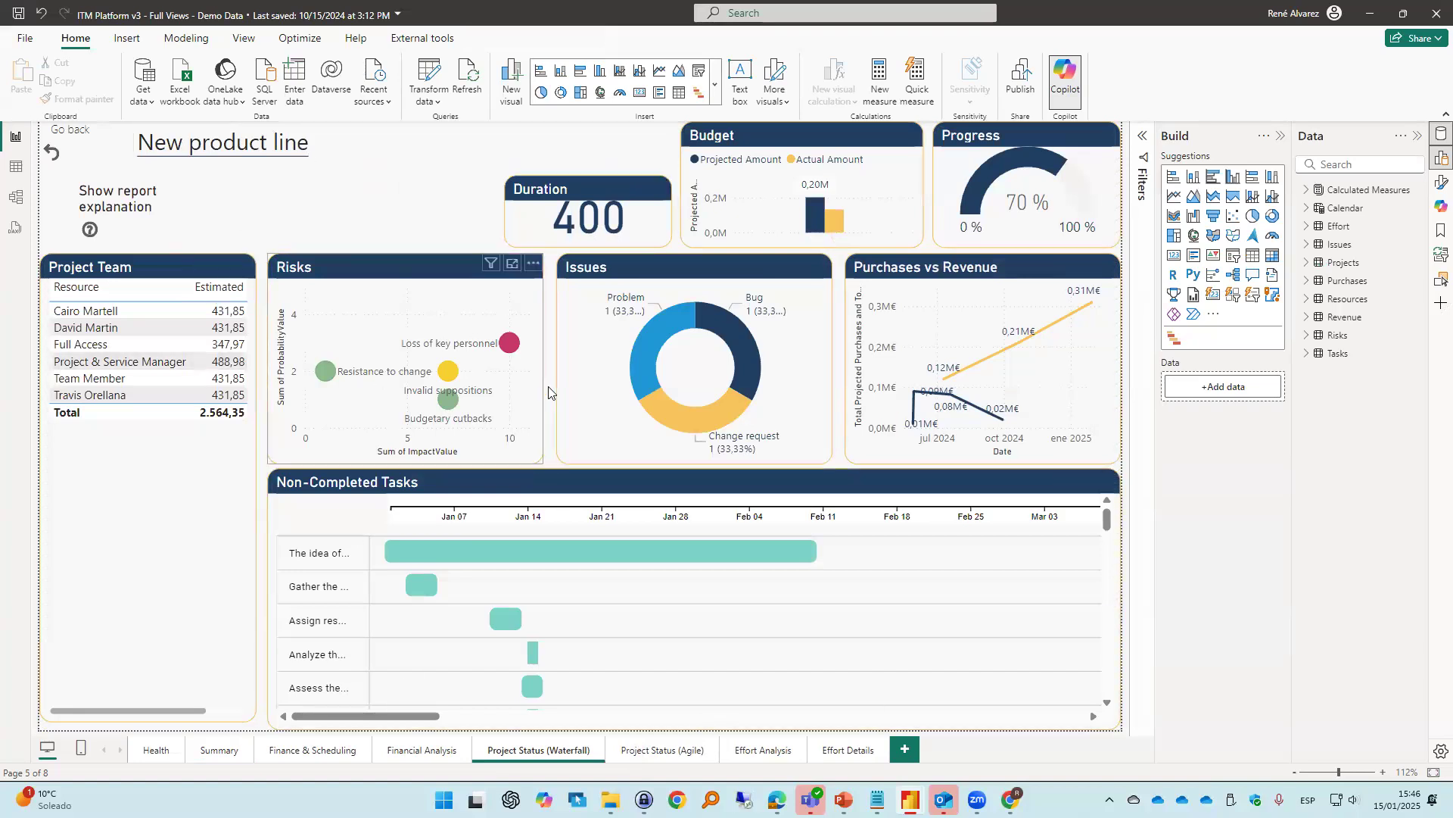
left_click(53, 157, "ctrl")
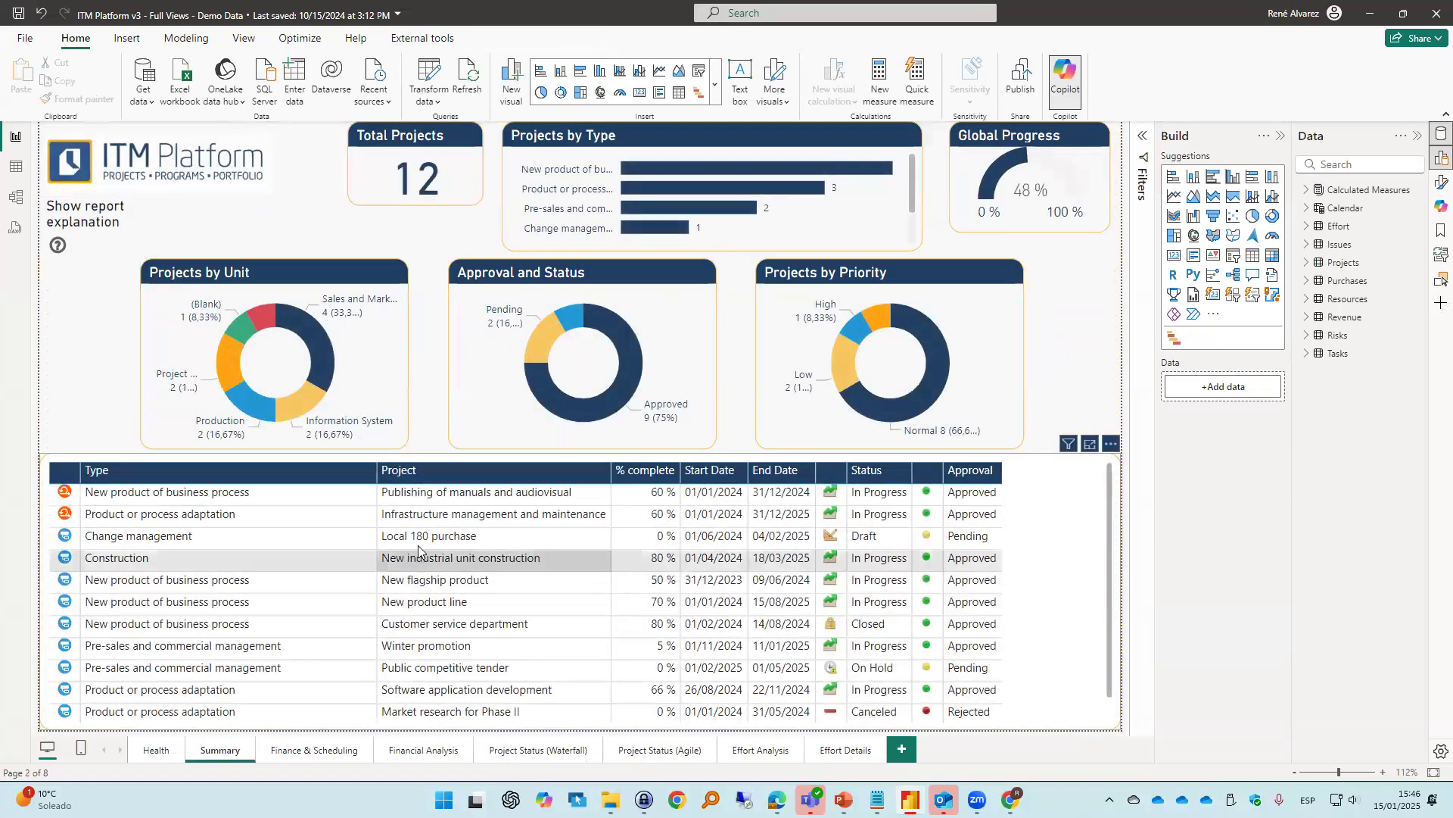
Drill through from Local 180 purchase in the Summary page's project table to Project Status (Waterfall)
right_click(421, 545)
mouse_move(454, 605)
left_click(614, 606)
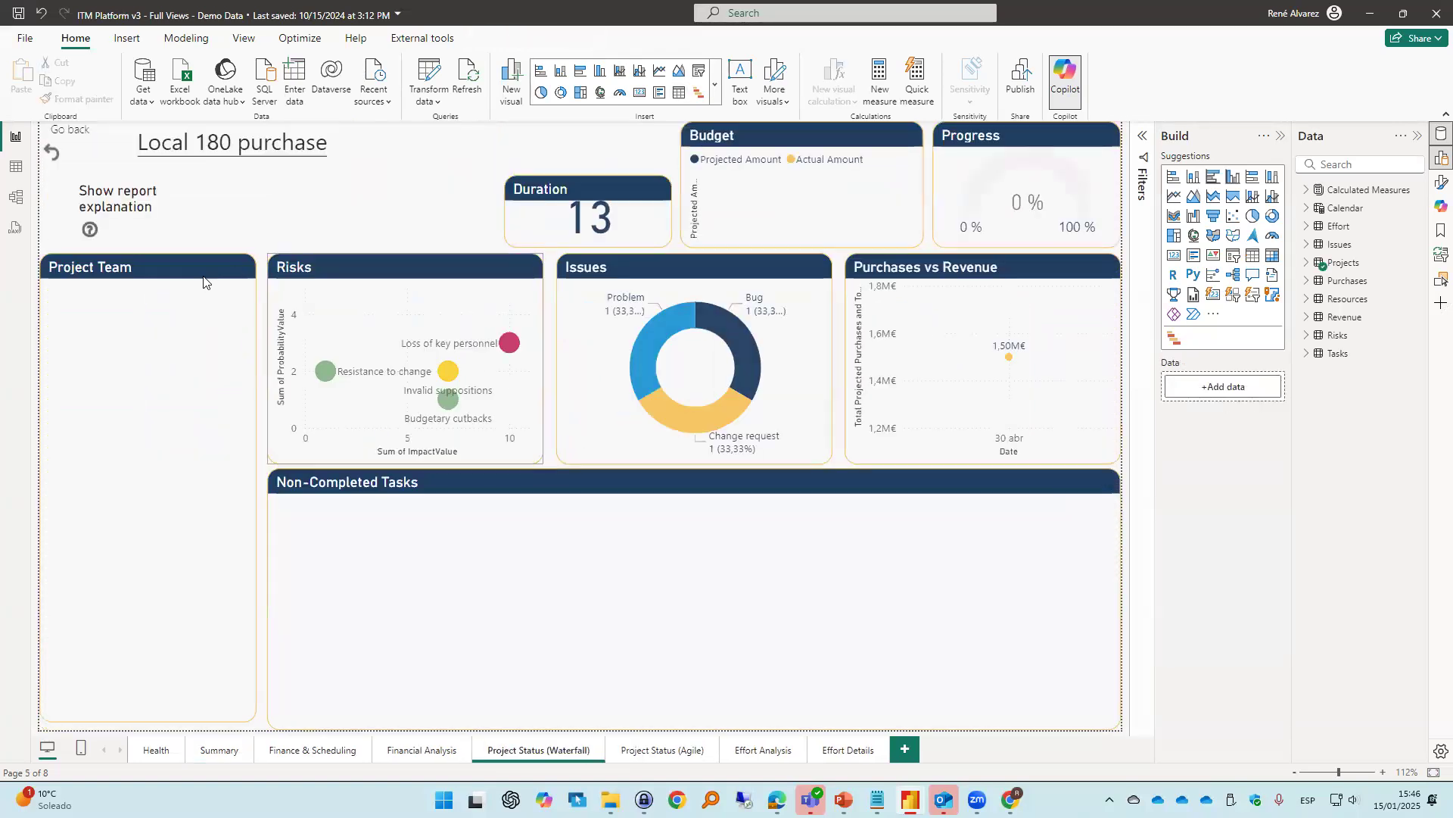
View the Project Status (Agile) and Effort Analysis pages, and open the Effort Details page
left_click(673, 750)
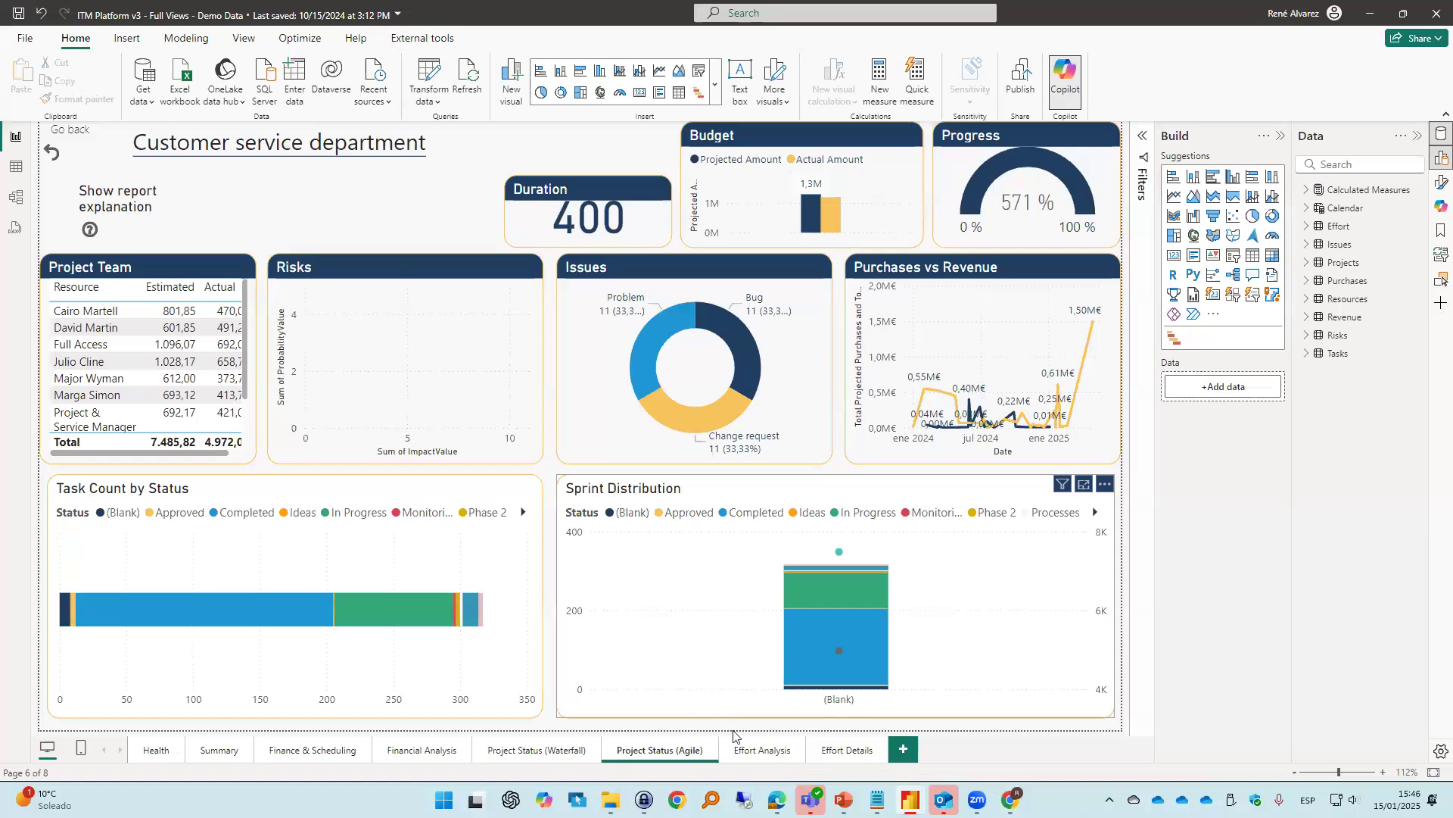
left_click(759, 750)
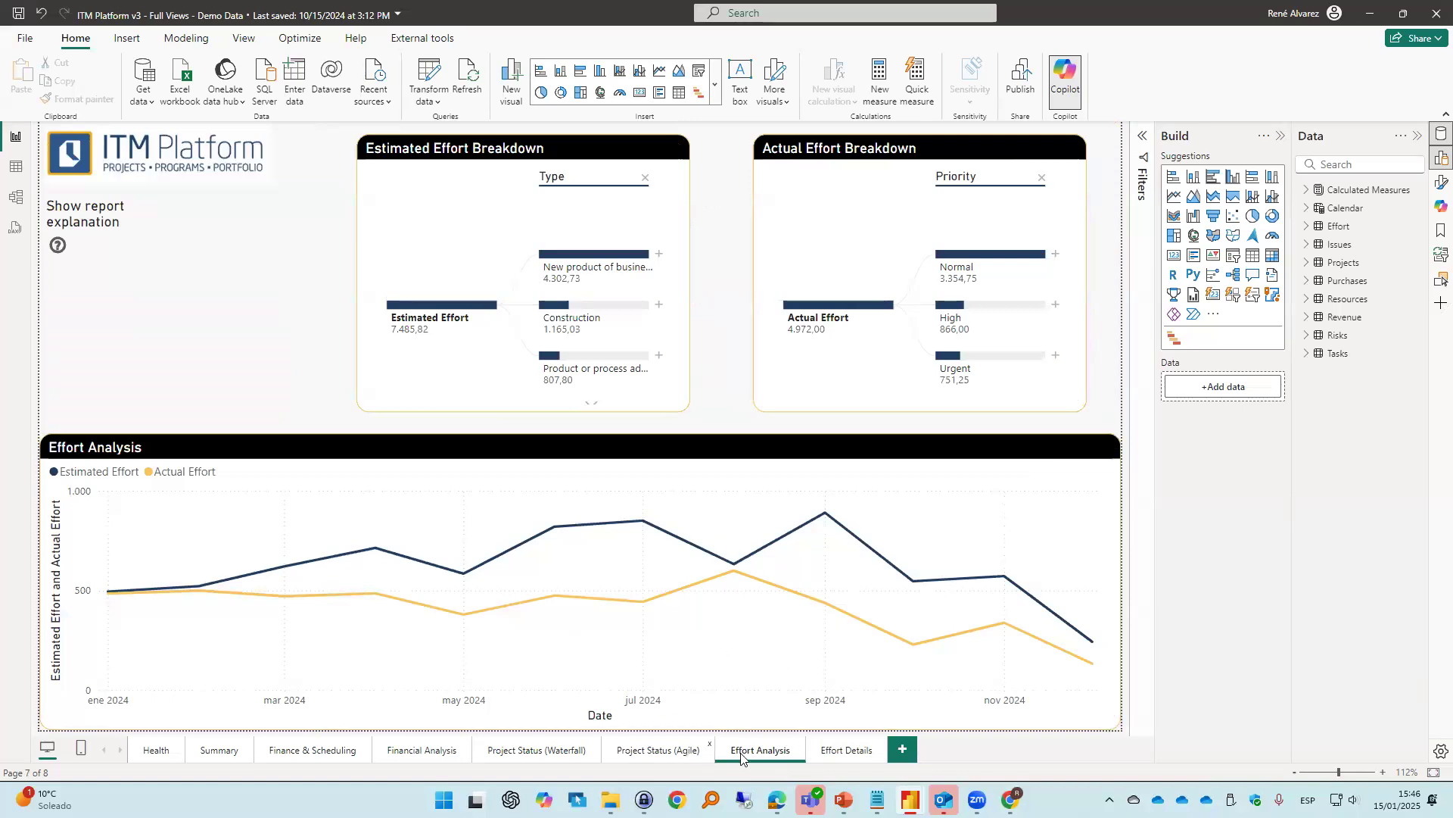
left_click(823, 750)
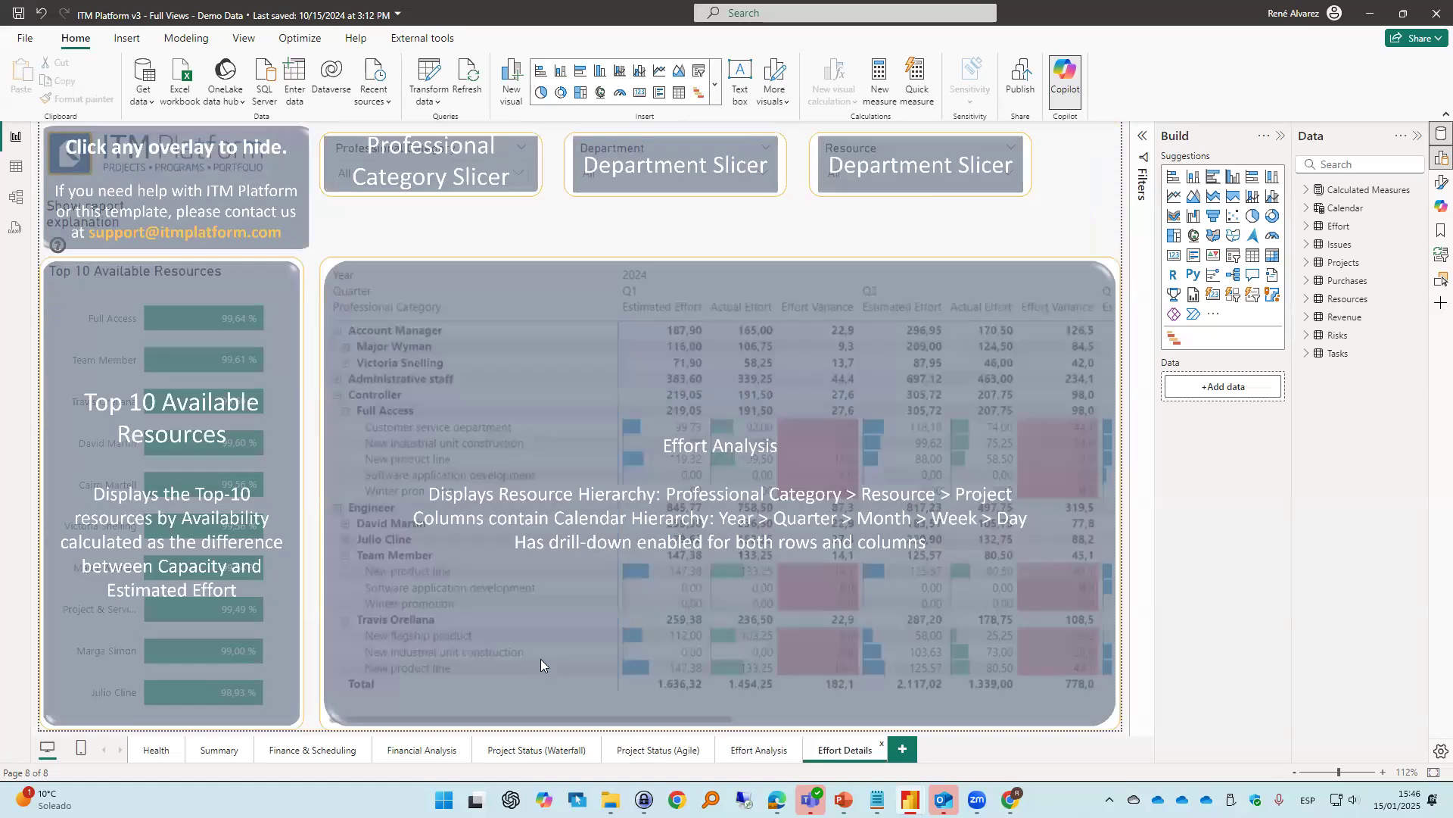
Hide the explanation overlay on the Effort Details page and look over the effort matrix by professional category
left_click(690, 710)
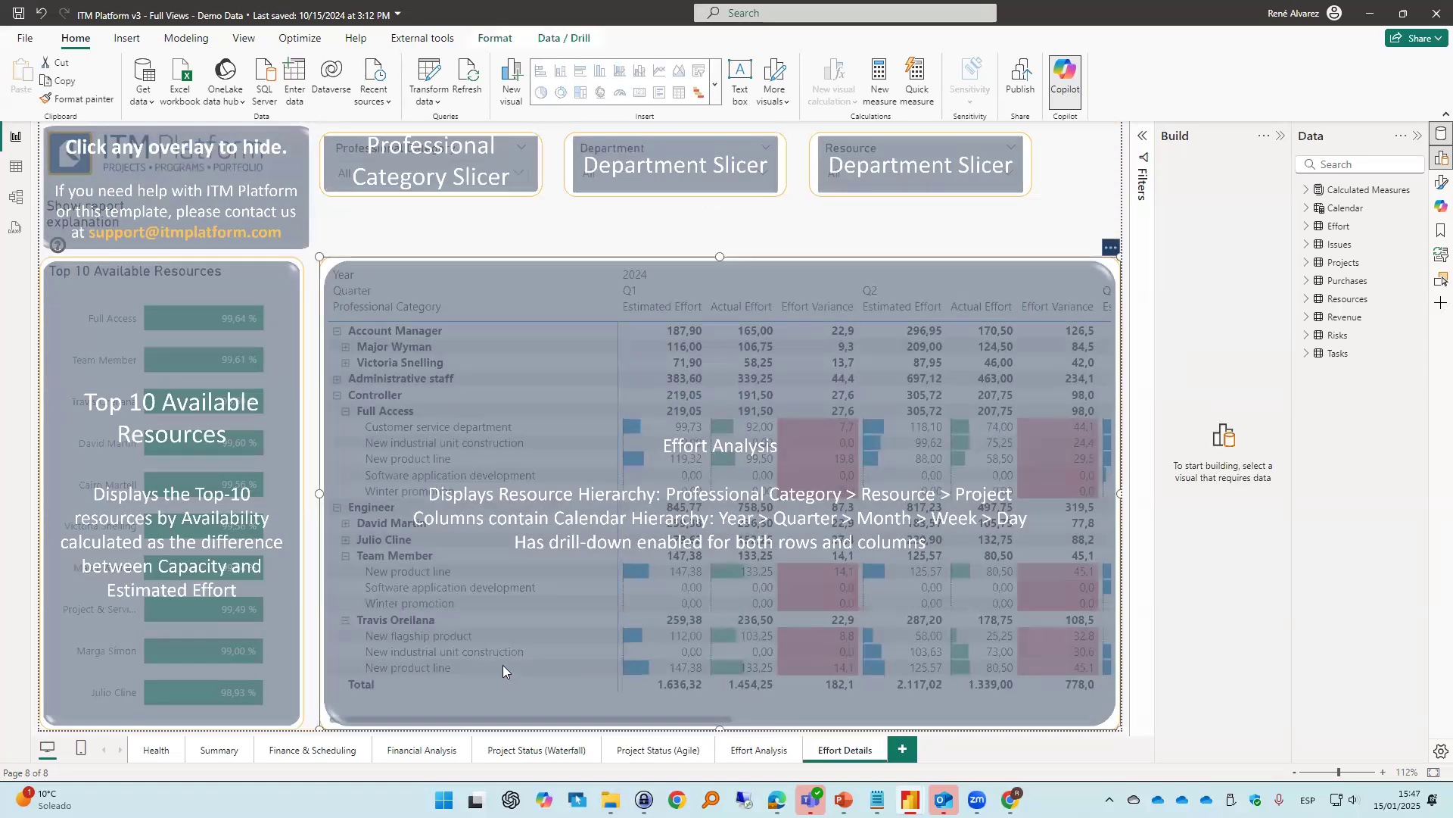
left_click(301, 243, "ctrl")
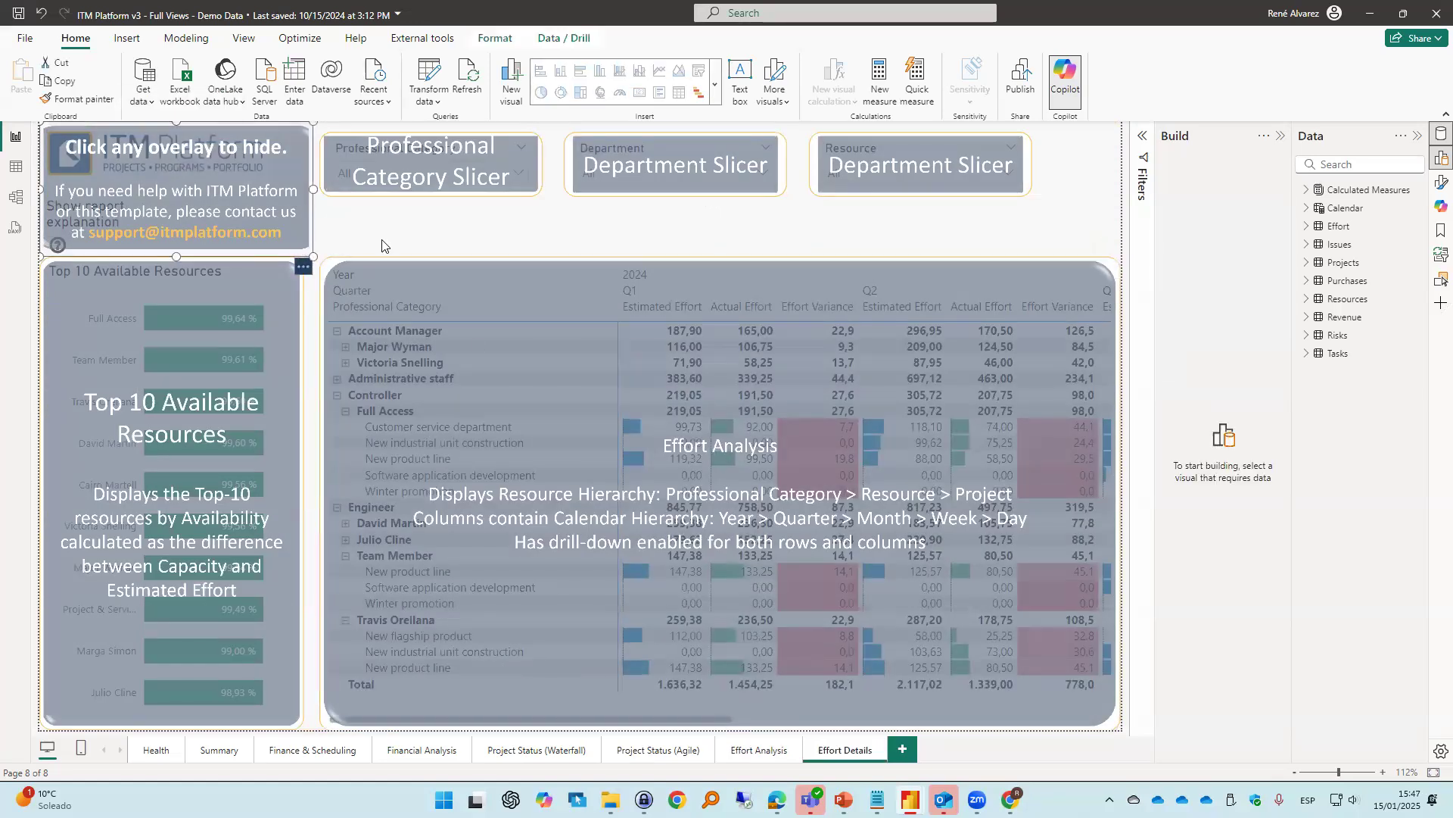
left_click(468, 246)
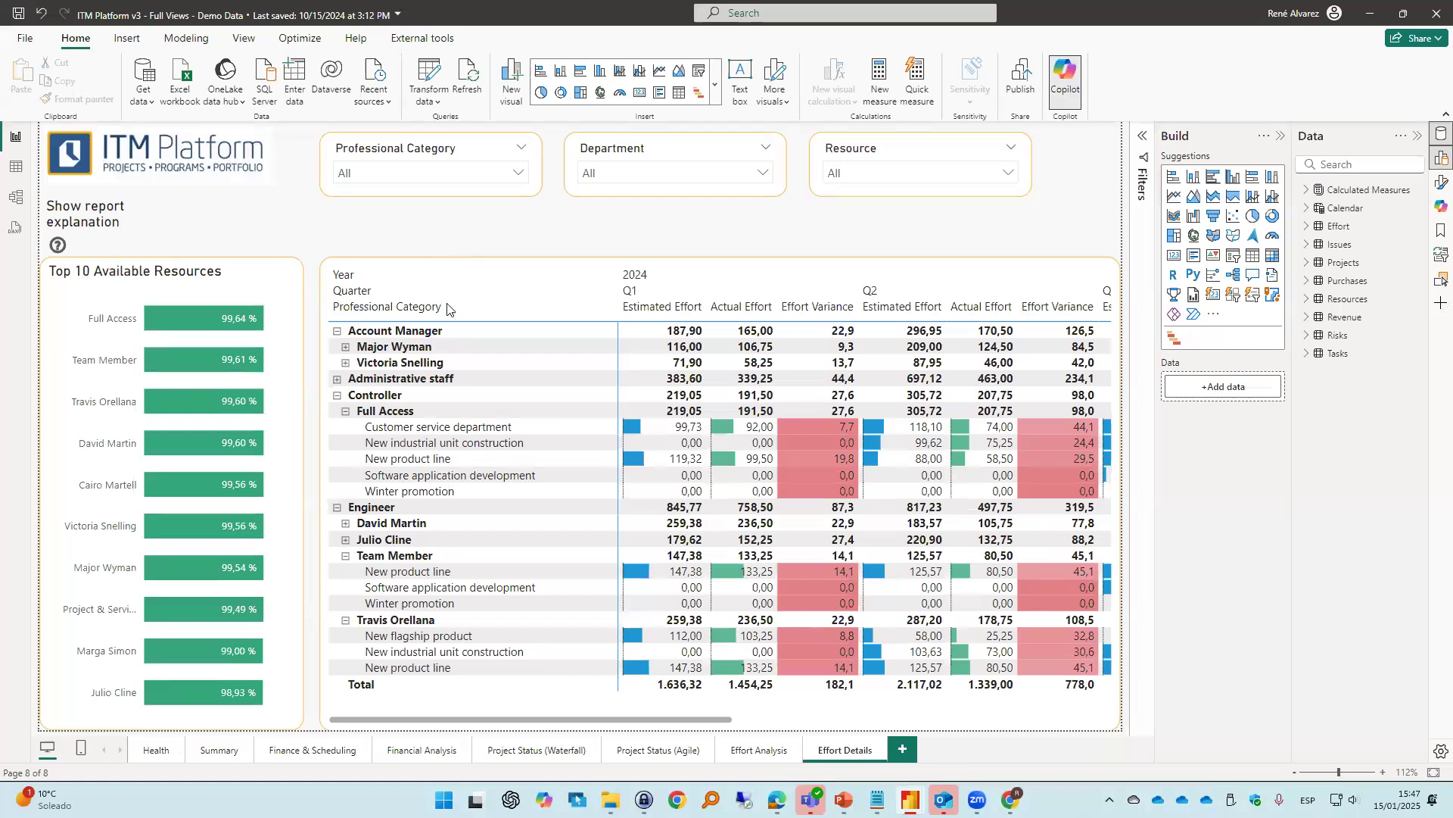
left_click_drag(356, 719, 271, 692)
Switch to the PowerPoint presentation Informes con Power BI and present the Límites de la API slide full screen
left_click(843, 799)
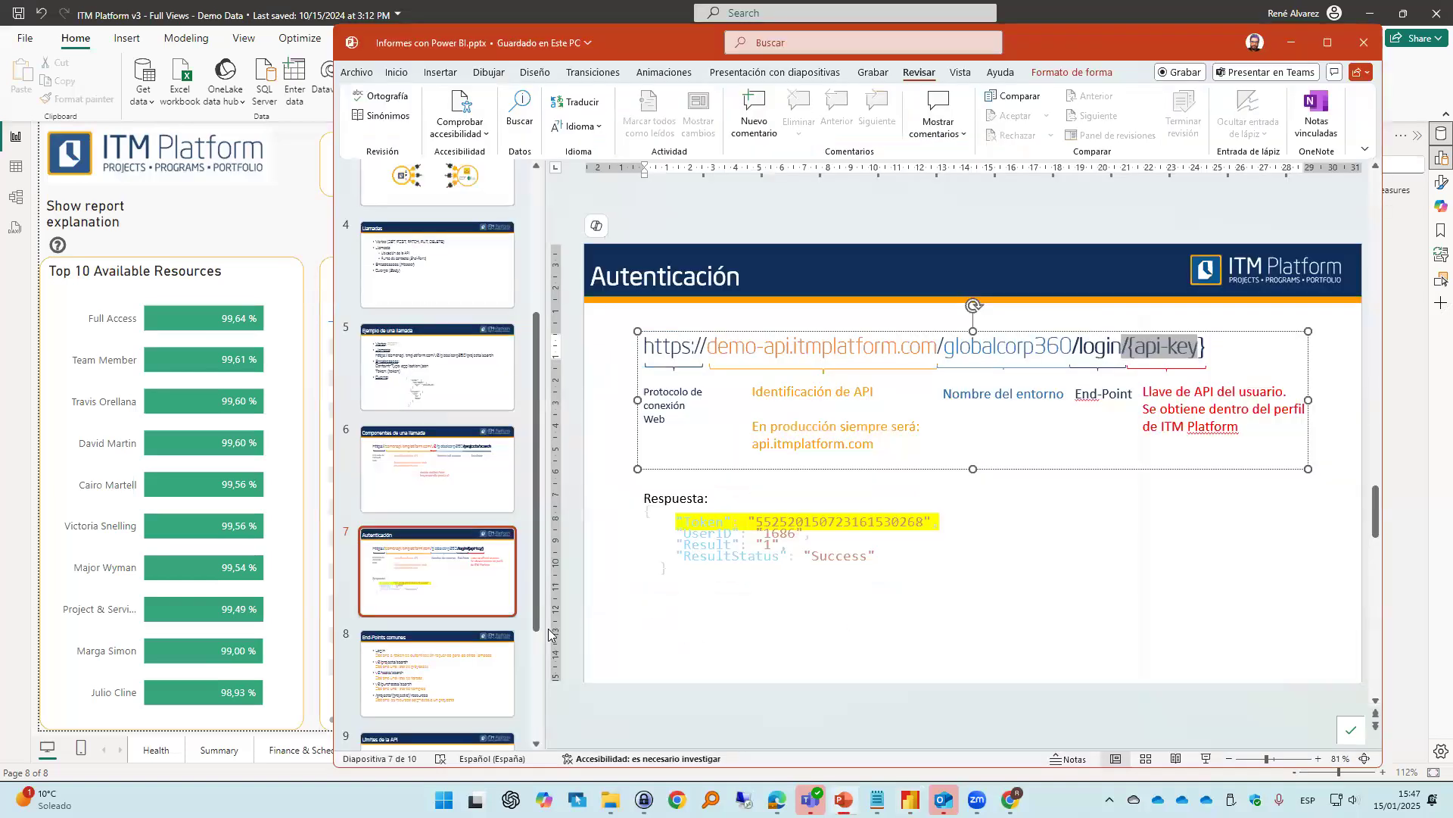
scroll(518, 639, "down", 2)
left_click(496, 666)
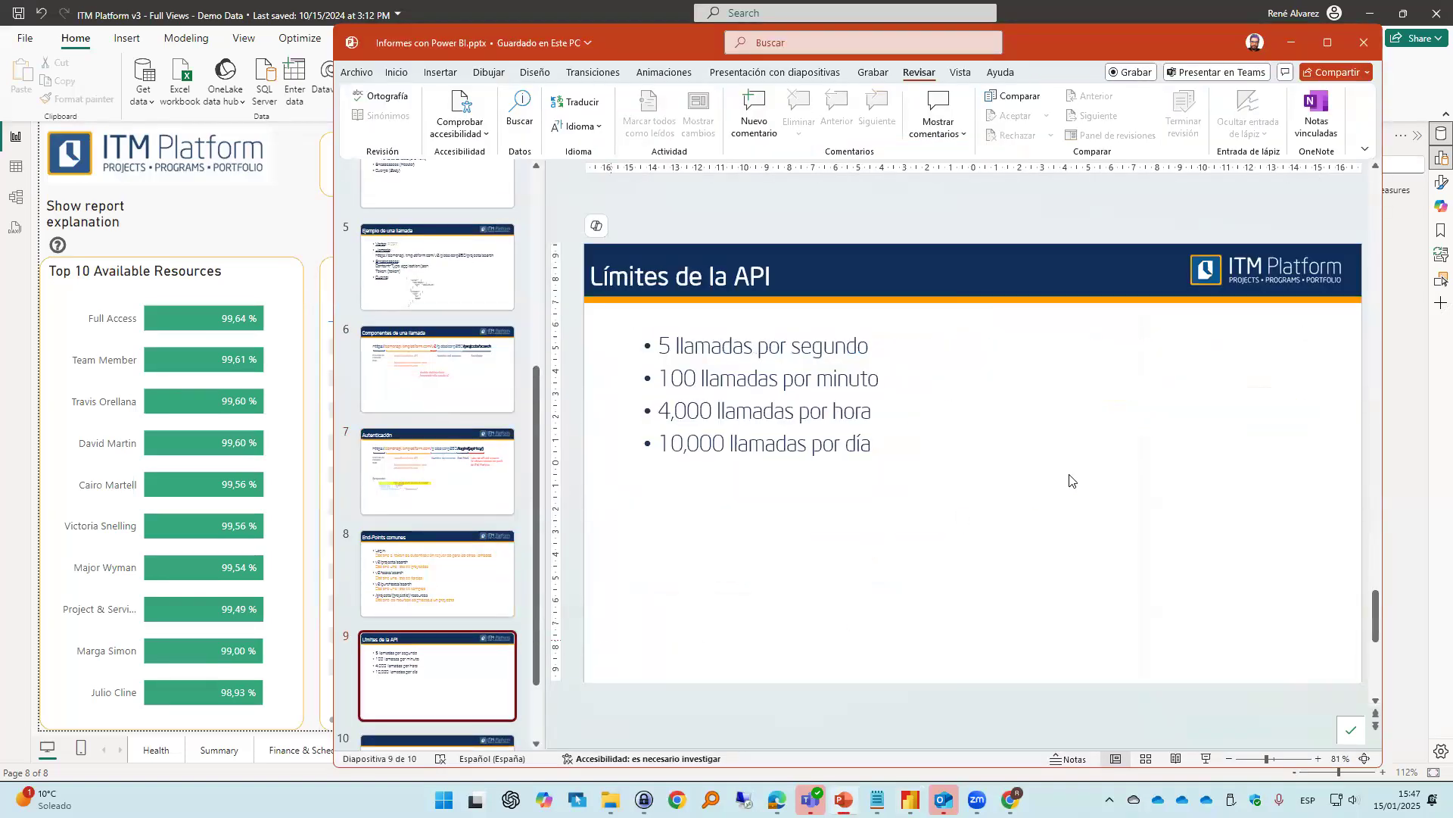
left_click(1317, 45)
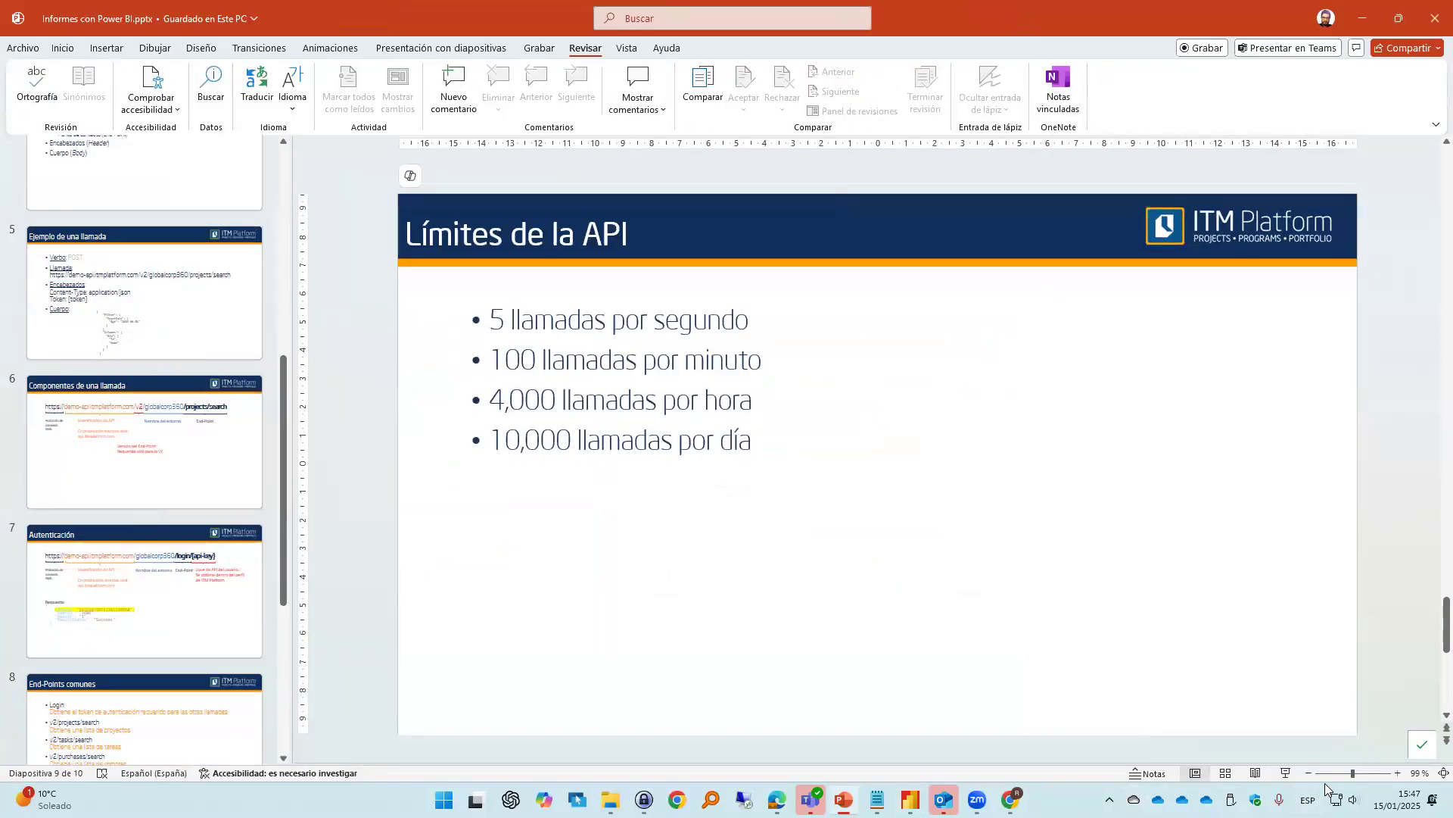
left_click(1285, 773)
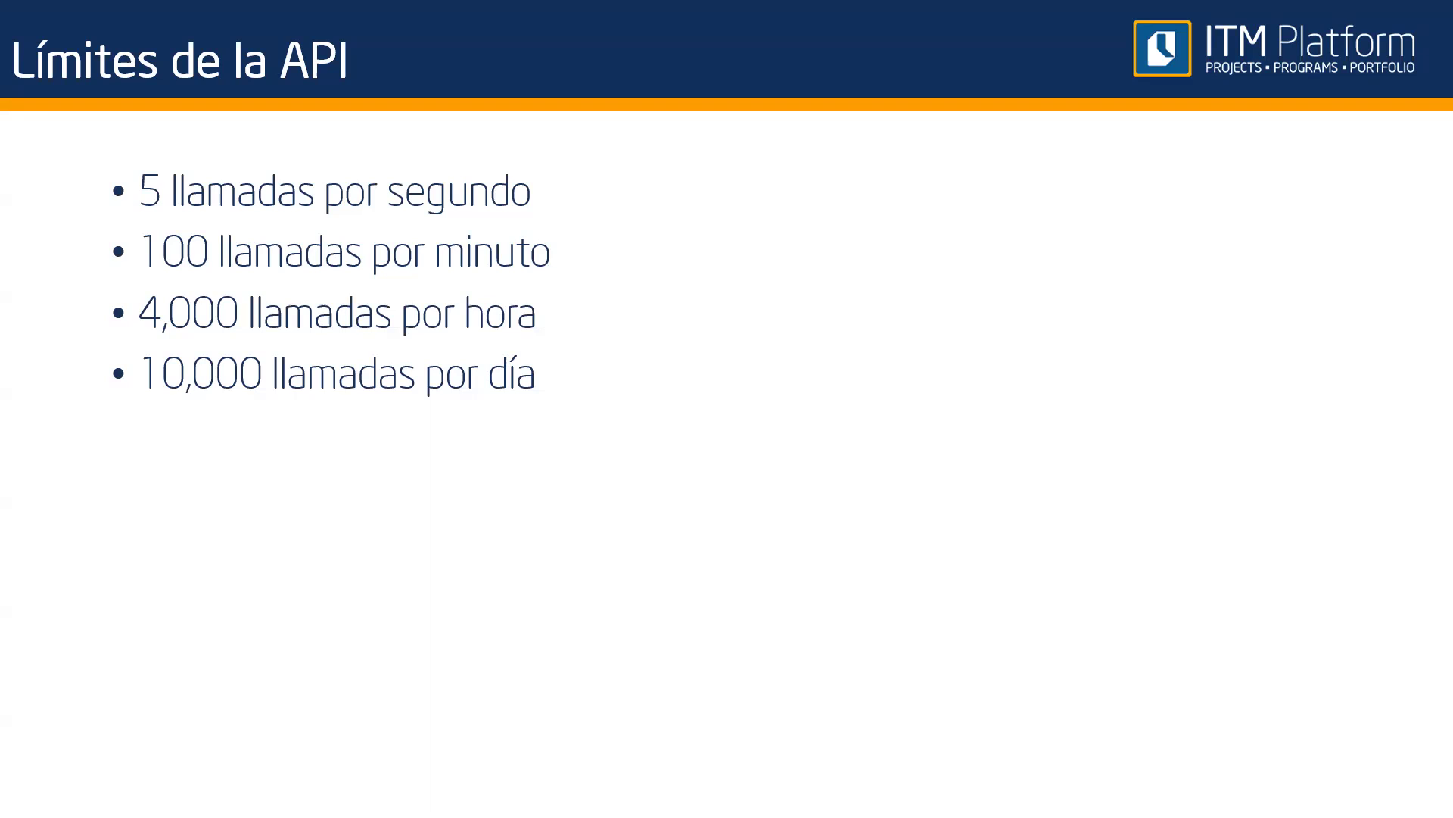
Switch to the untitled Power BI Desktop report and open Query1's code in Power Query's Advanced Editor
key("super")
mouse_move(911, 799)
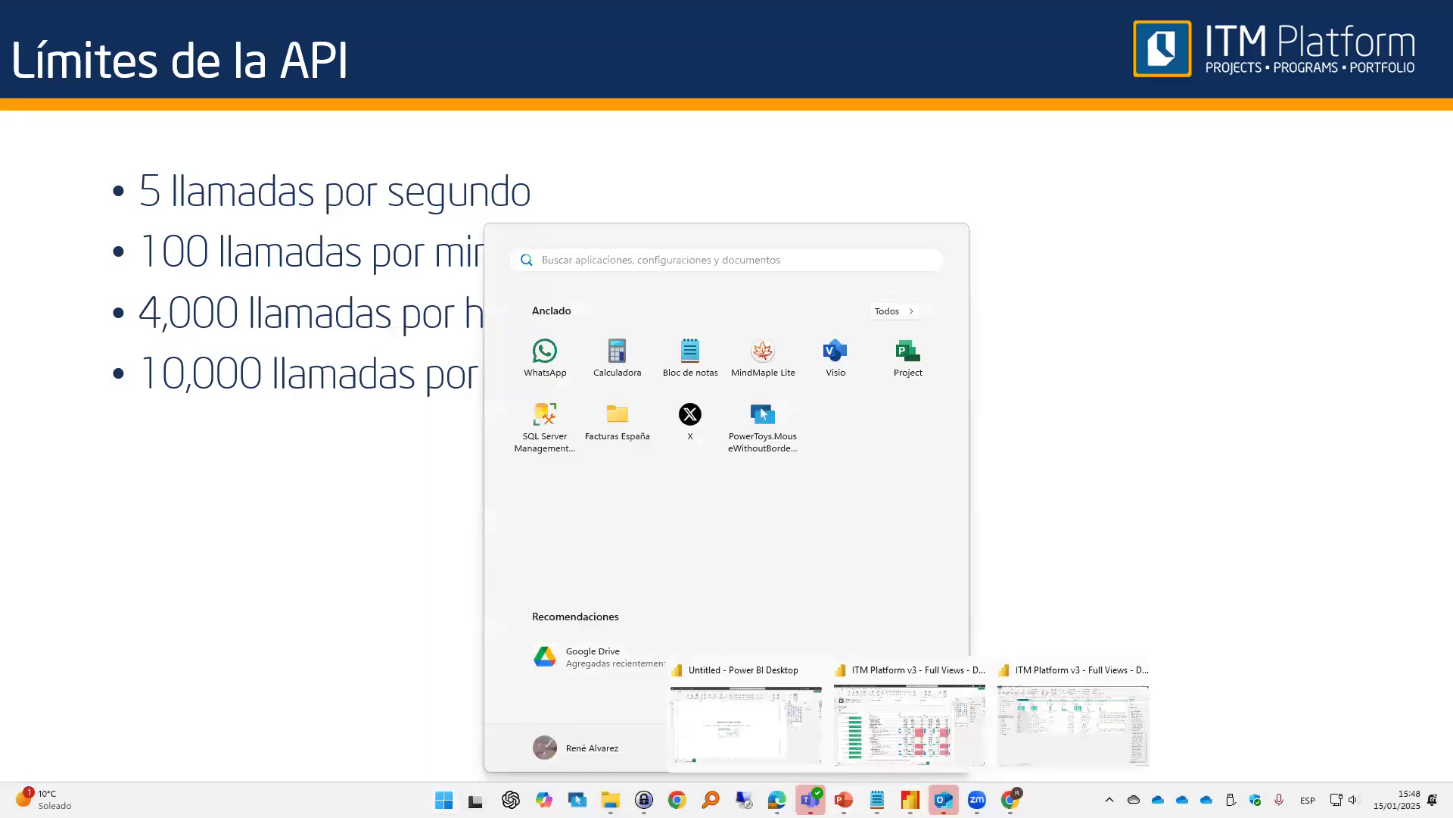
left_click(746, 730)
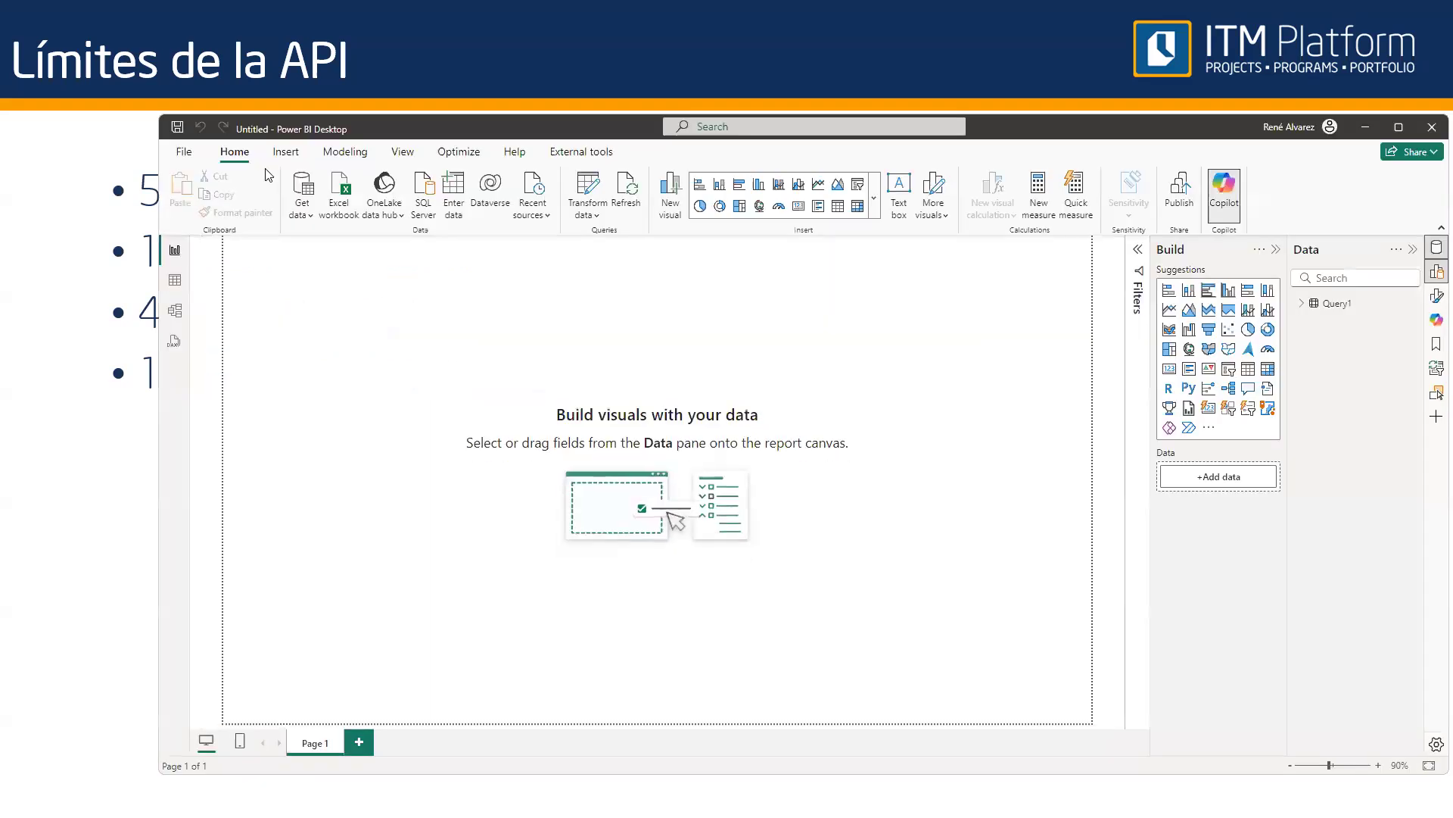
left_click(584, 184)
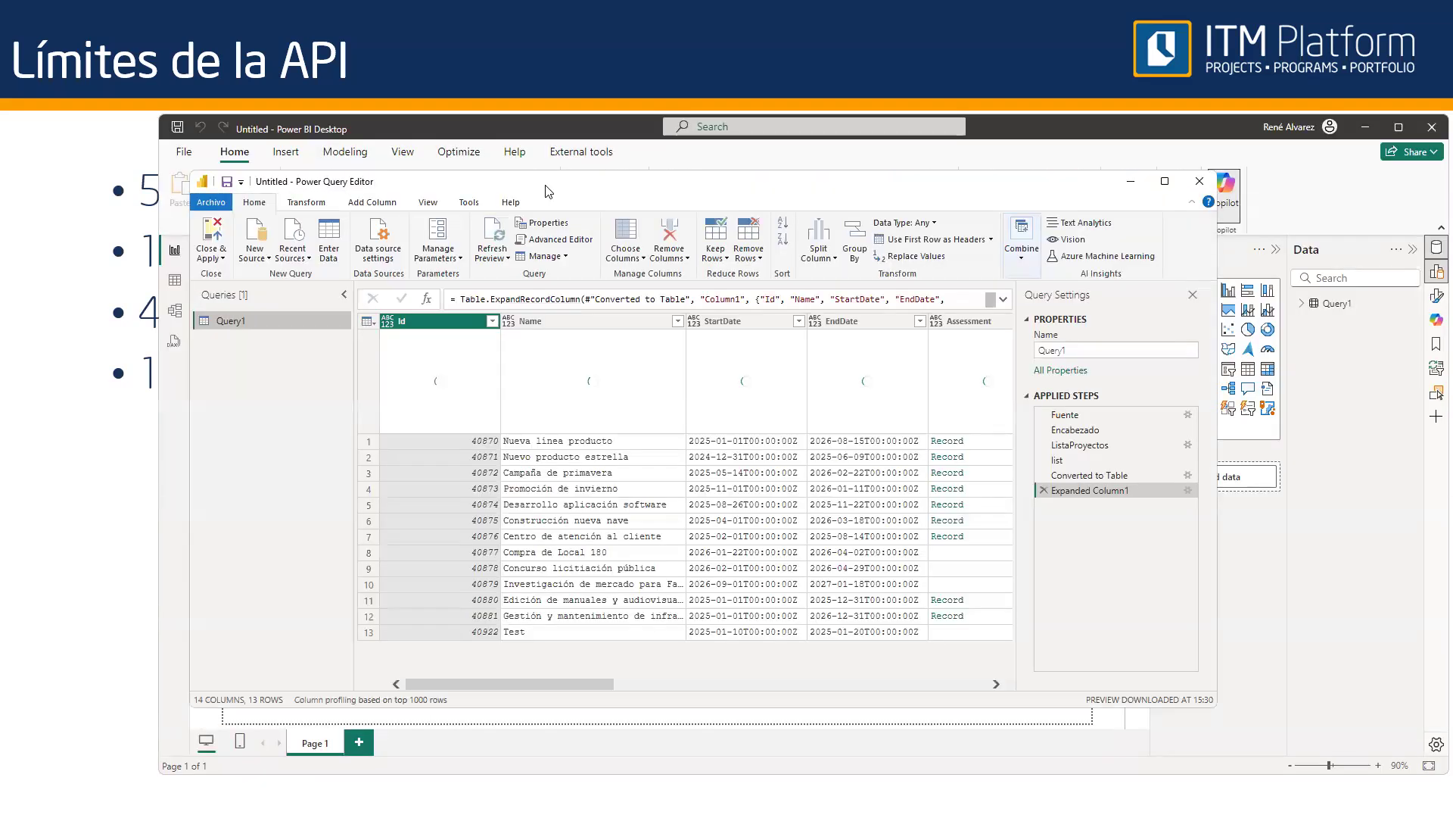
left_click_drag(549, 189, 615, 162)
right_click(341, 293)
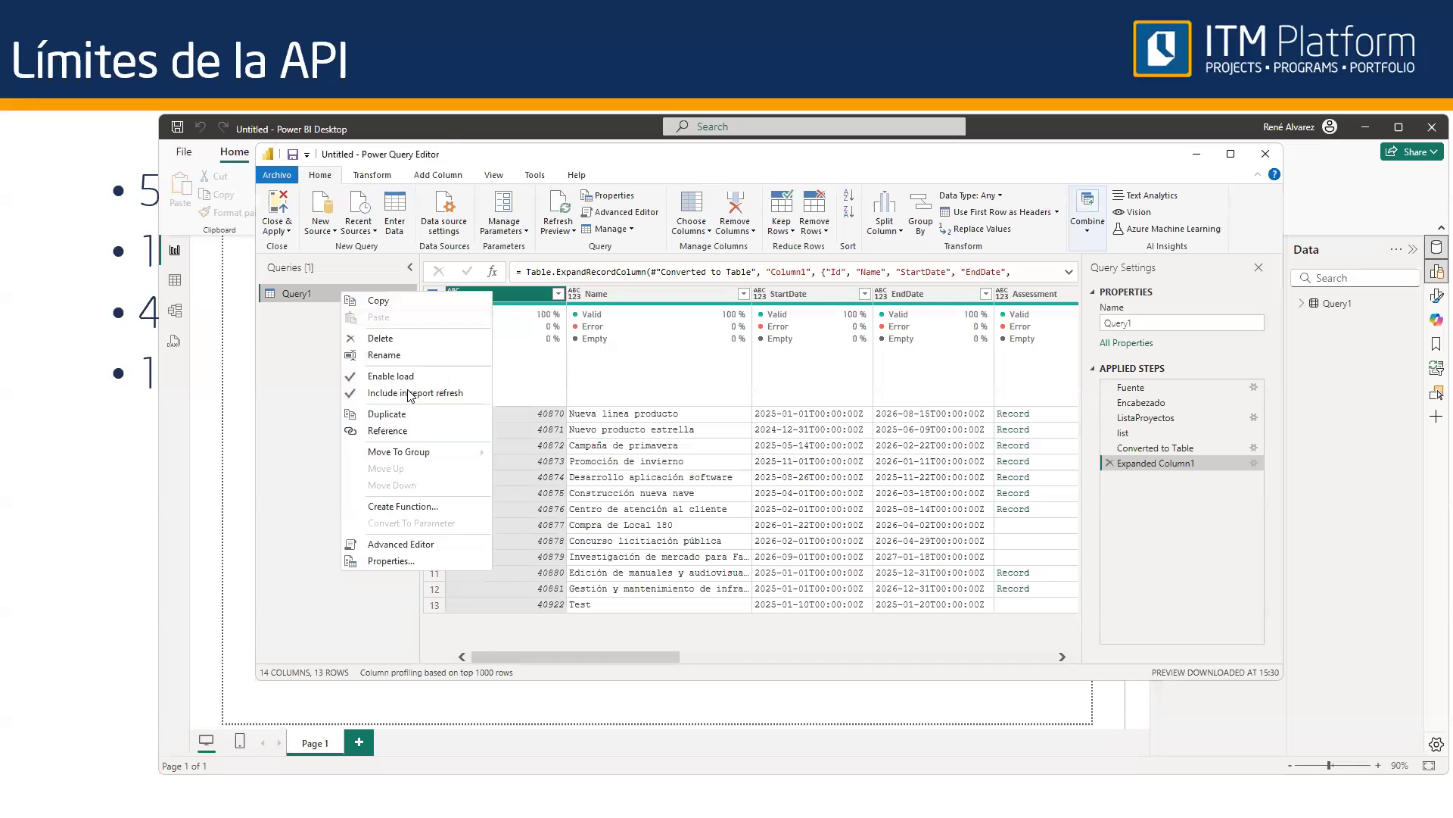
left_click(445, 544)
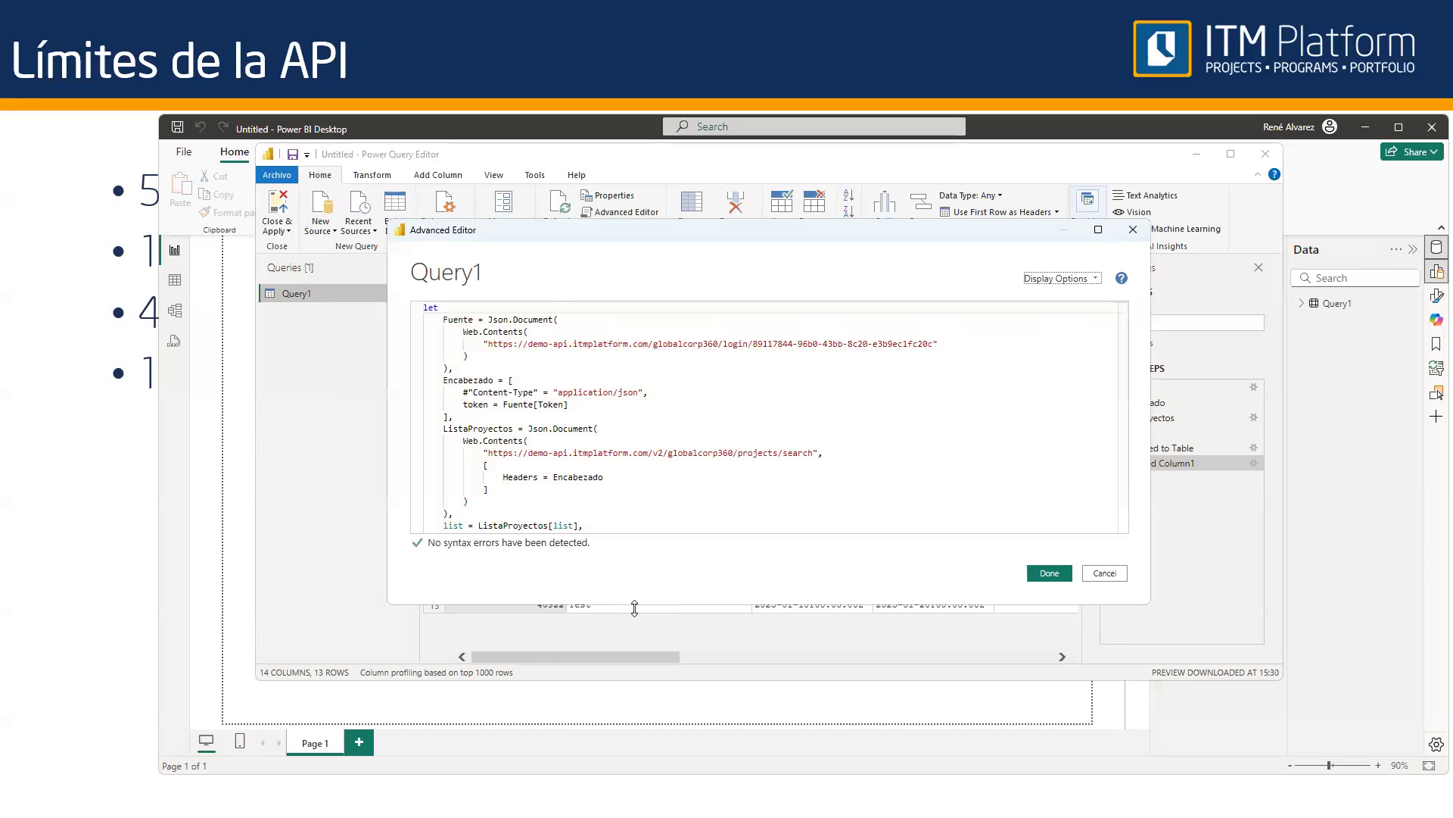
Examine the Fuente login call and the ListaProyectos search call in Query1's code, and return to the API limits slide
left_click_drag(635, 608, 634, 726)
left_click_drag(448, 356, 429, 328)
left_click_drag(466, 526, 412, 425)
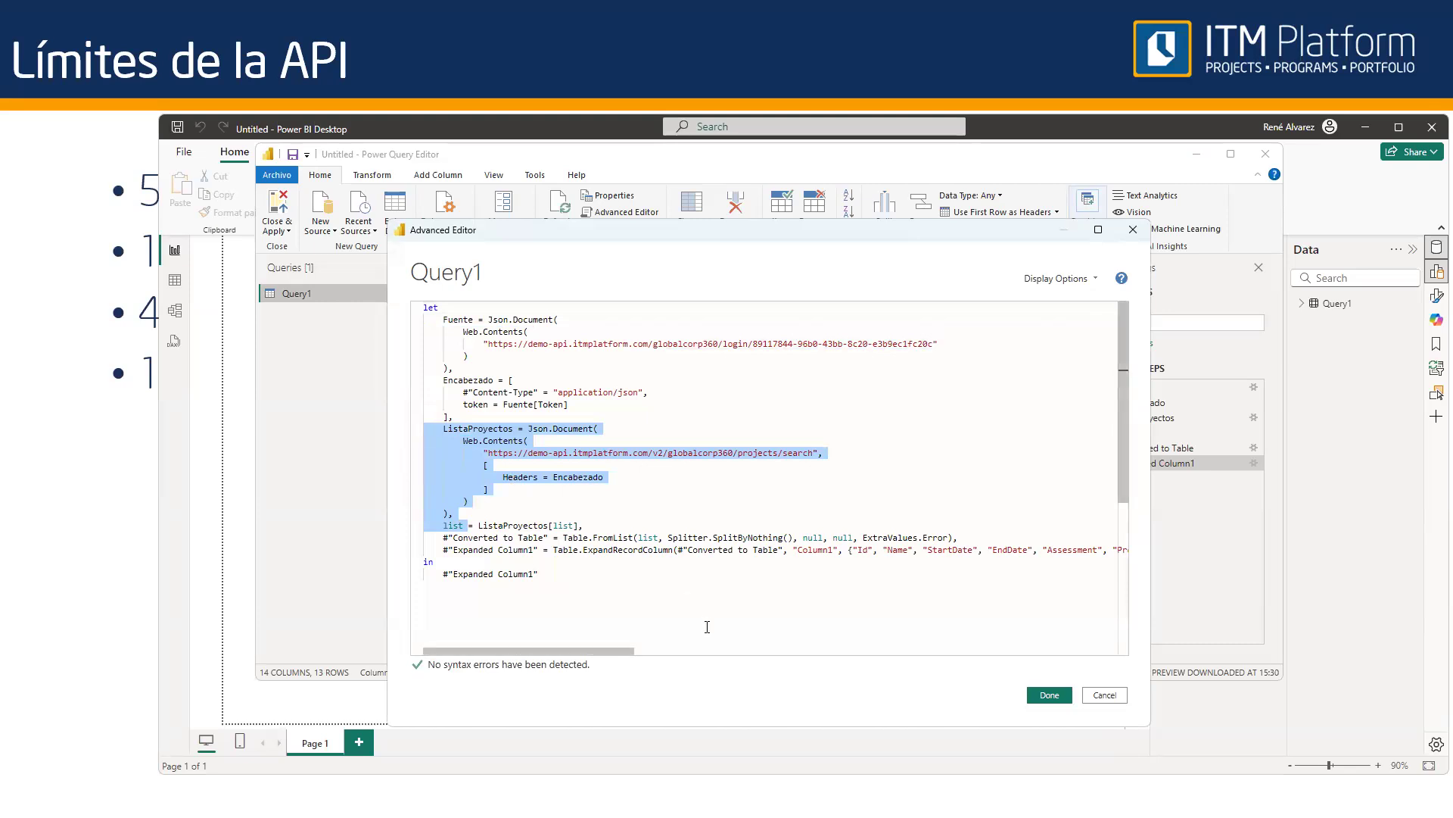
left_click(700, 615)
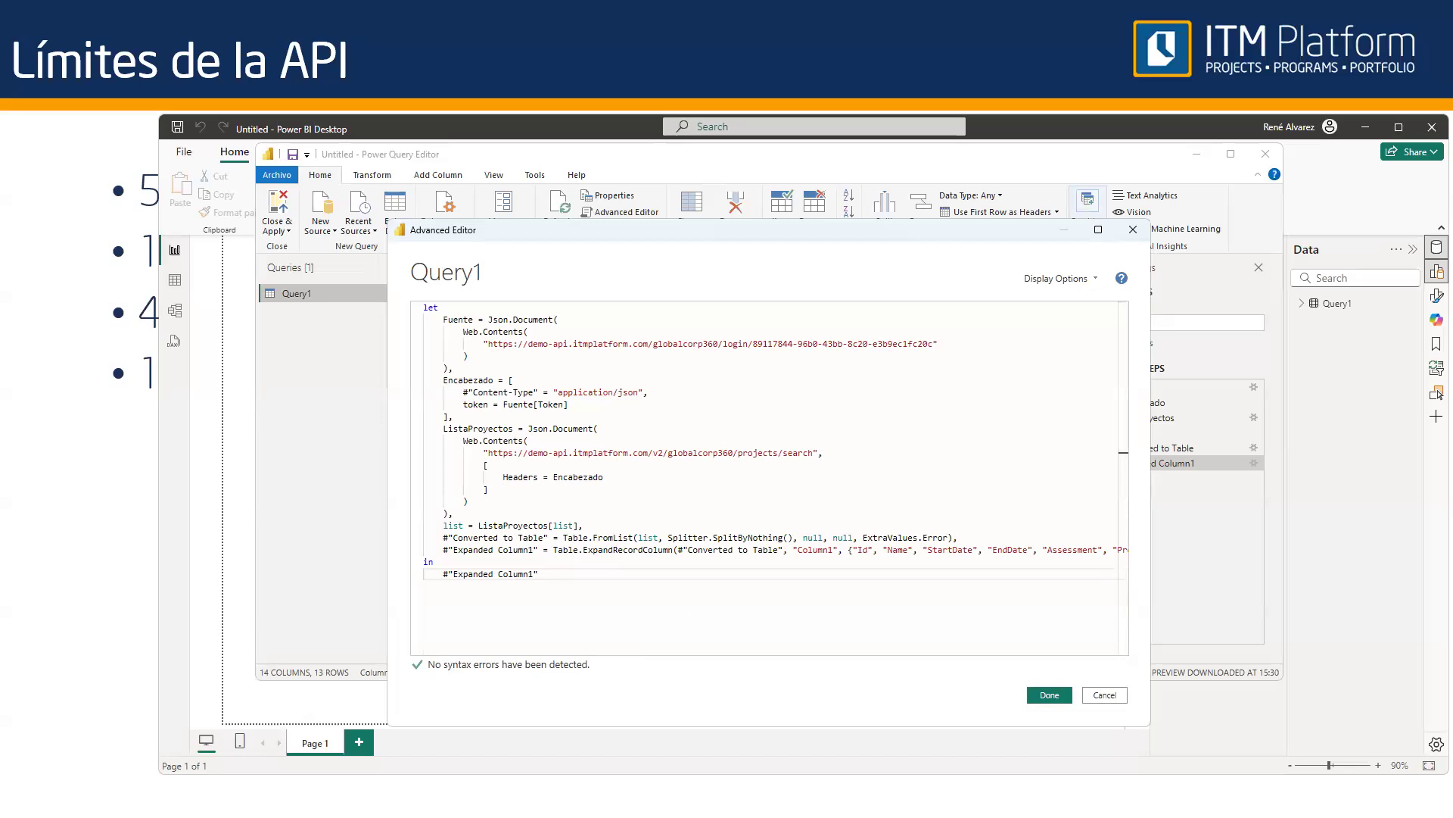
key("alt+Tab")
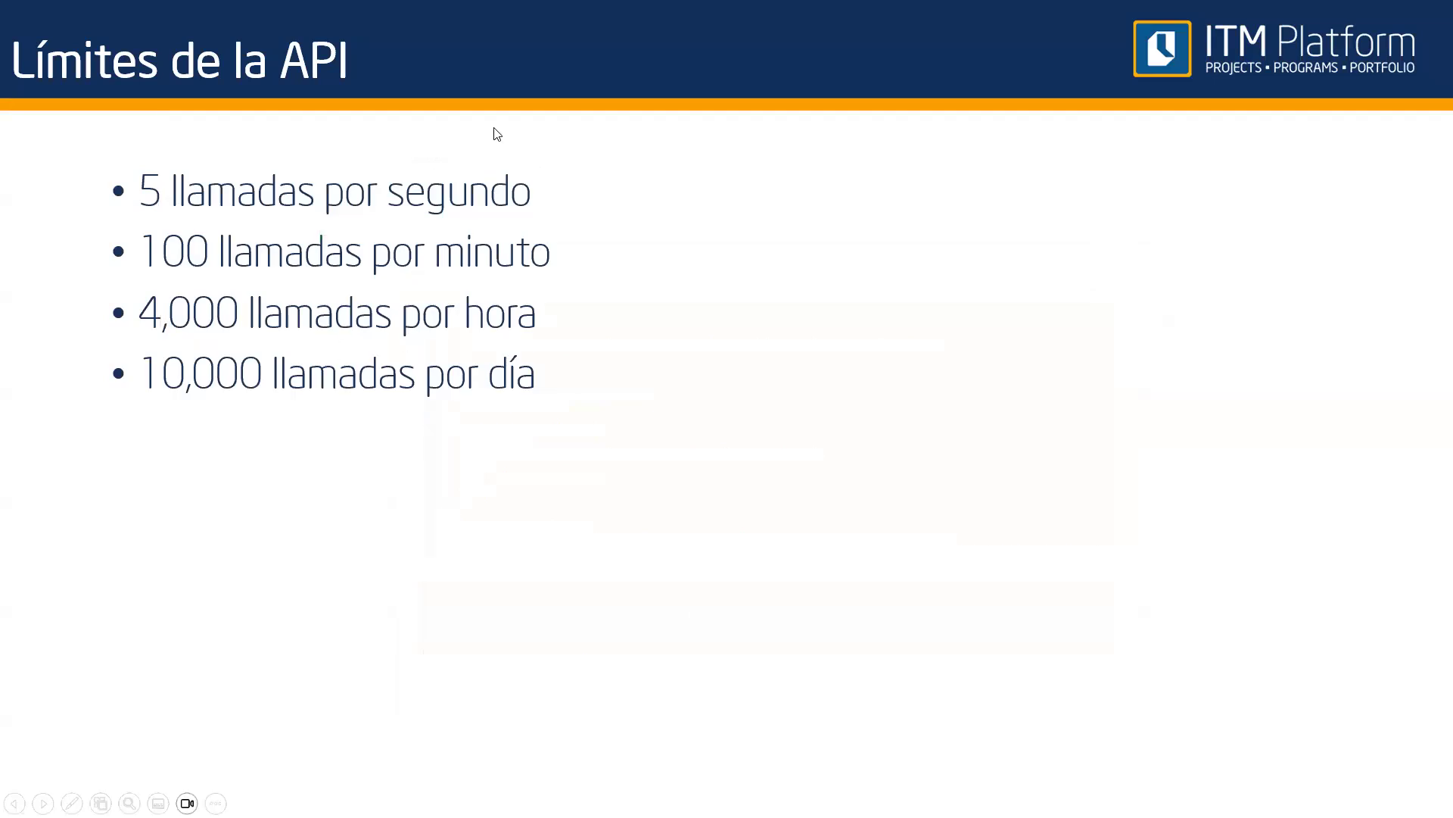